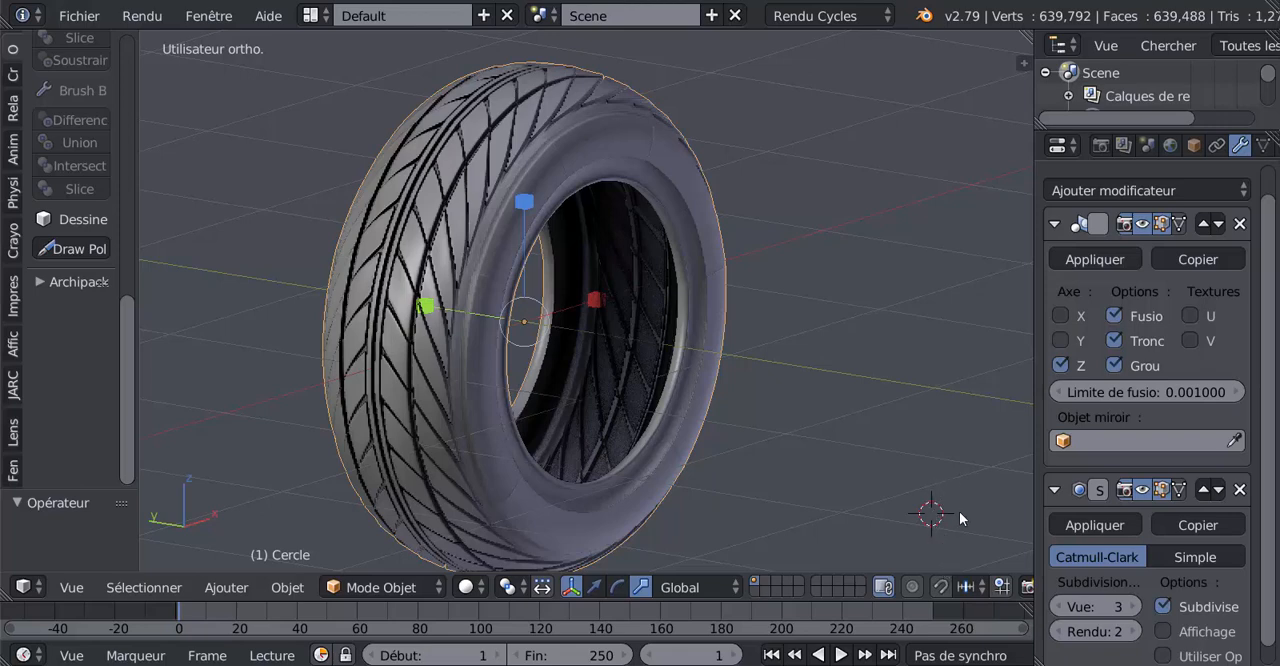
Play the rendered animation test10001-0200.mp4 to view the finished wheel, and close the video player
mouse_move(1041, 665)
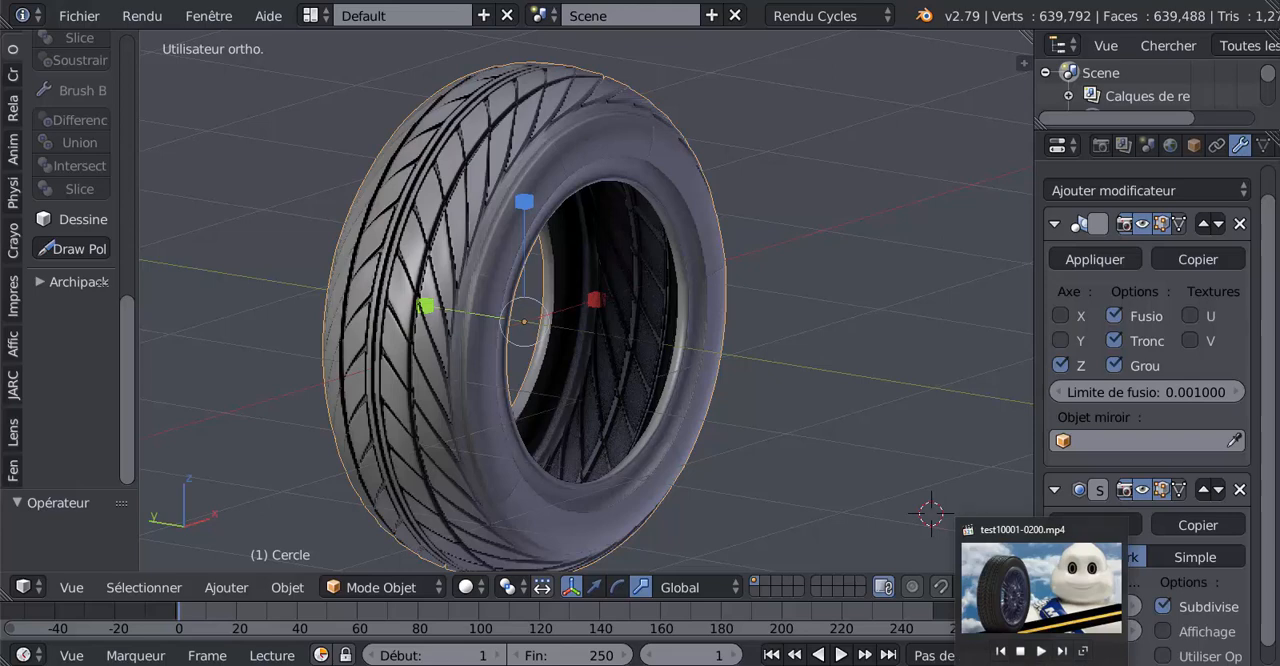
click(1041, 590)
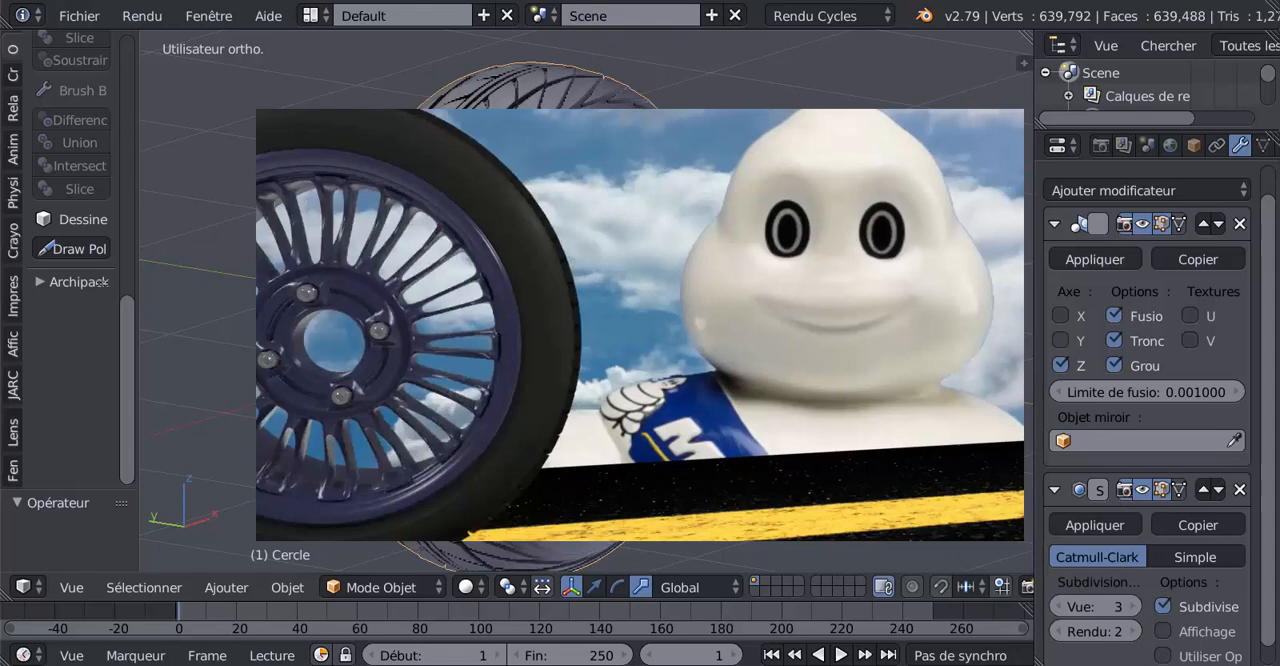
right_click(1040, 664)
click(1024, 650)
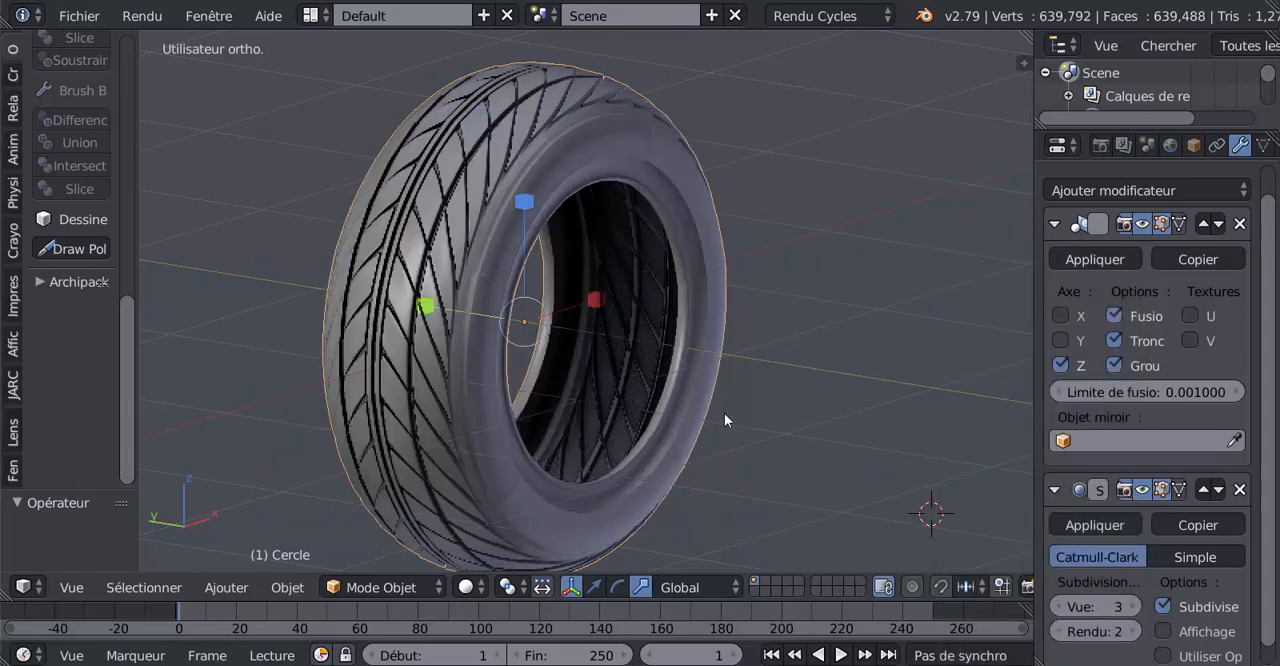
Examine the finished tyre's tread and inner rim mesh in wireframe and Edit mode from several angles
mouse_move(693, 409)
middle_down()
mouse_move(666, 370)
mouse_move(577, 418)
mouse_move(526, 342)
mouse_move(489, 441)
mouse_move(737, 451)
mouse_move(767, 420)
mouse_move(675, 419)
mouse_move(685, 405)
mouse_move(781, 406)
mouse_move(761, 423)
mouse_move(703, 424)
middle_up()
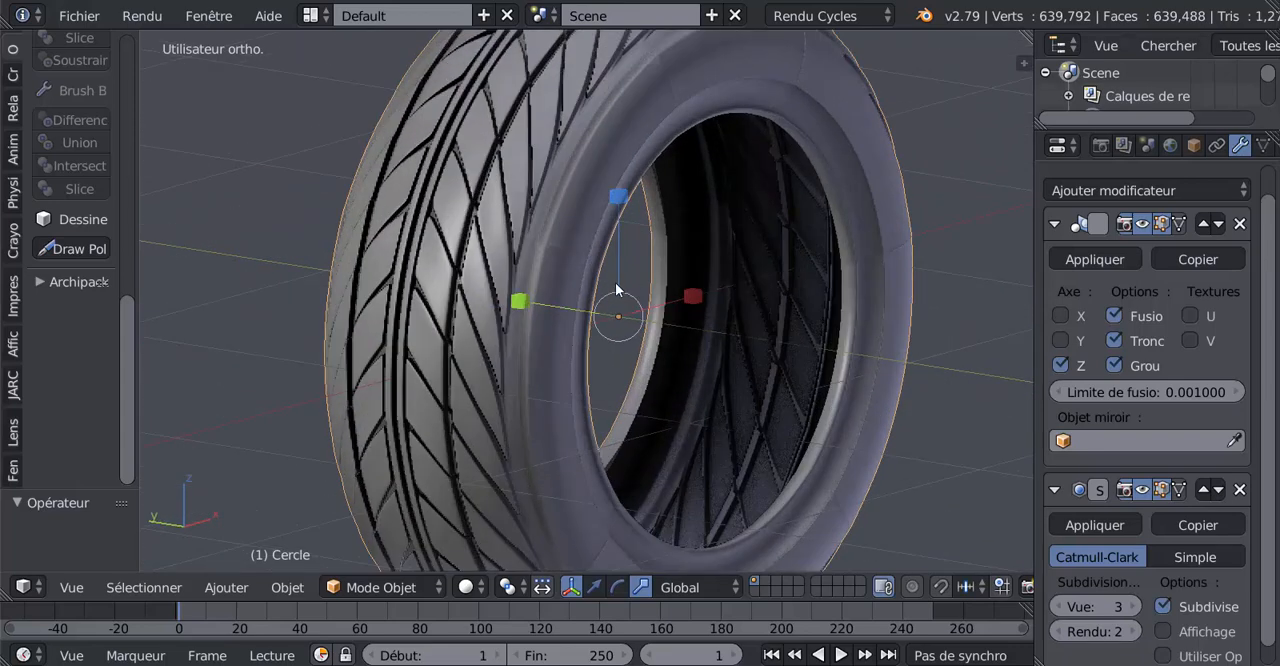
scroll(620, 285, down, 2)
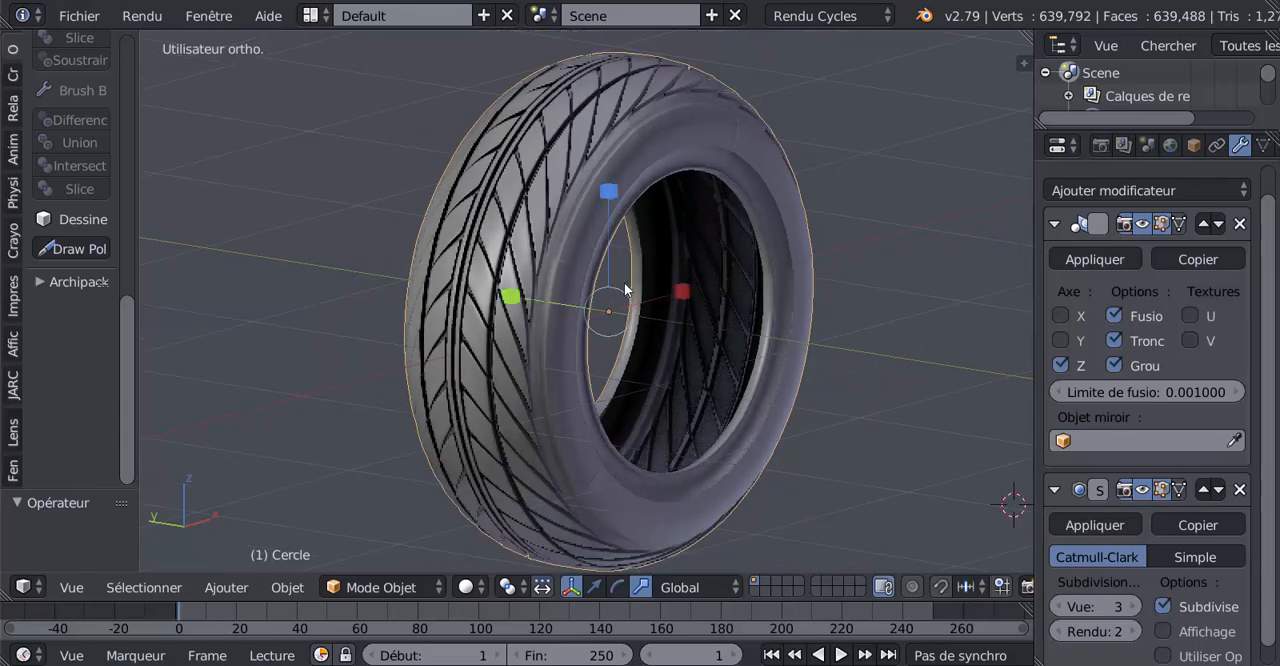
key(z)
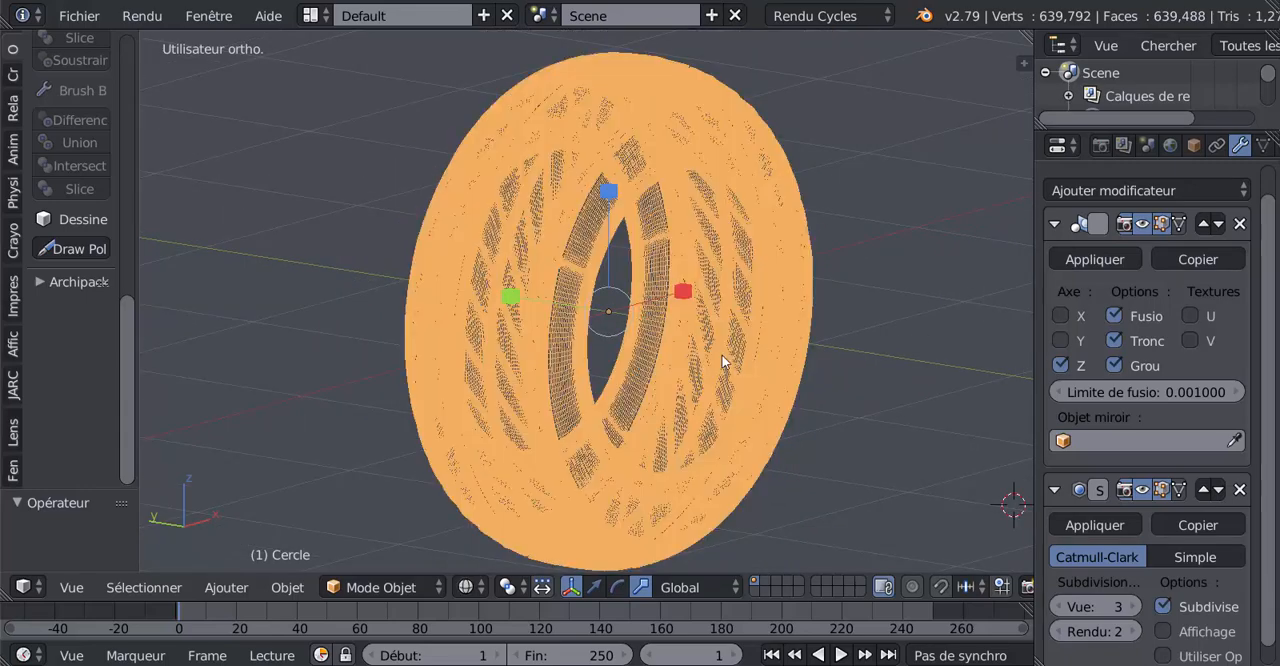
key(Tab)
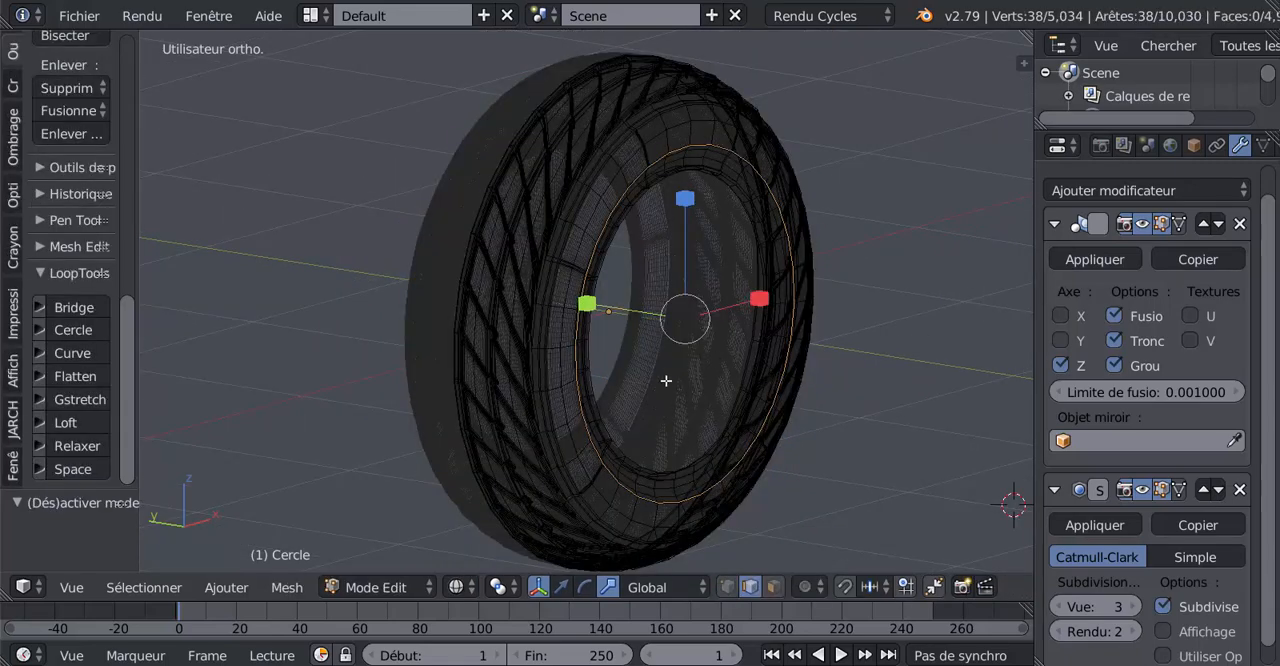
middle_drag(666, 381, 631, 366)
scroll(603, 345, up, 3)
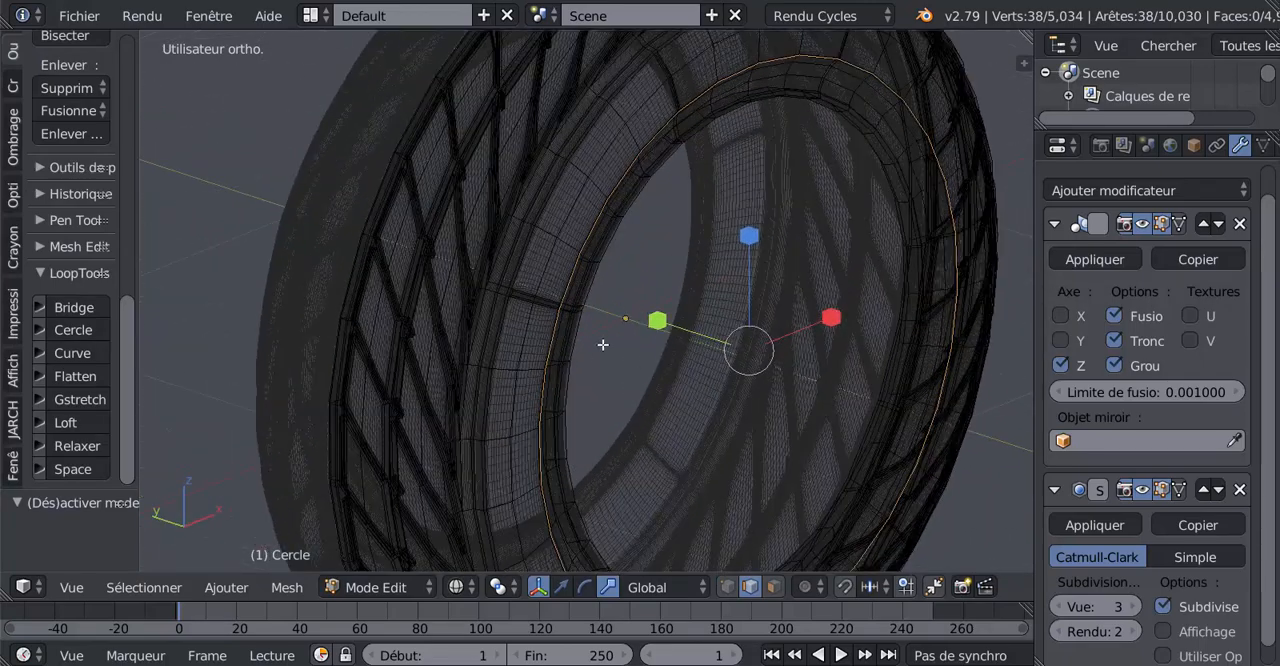
key(Tab)
key(Tab)
scroll(600, 356, down, 4)
middle_drag(605, 357, 649, 362)
scroll(633, 363, up, 3)
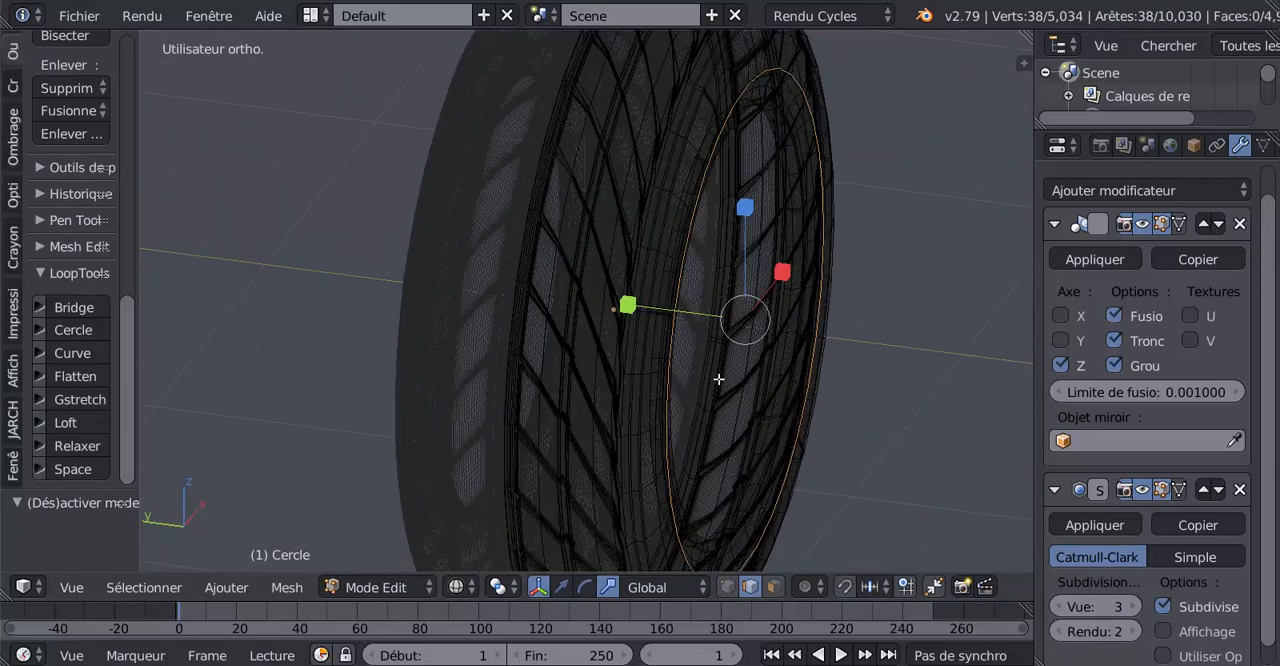
middle_drag(888, 437, 877, 436)
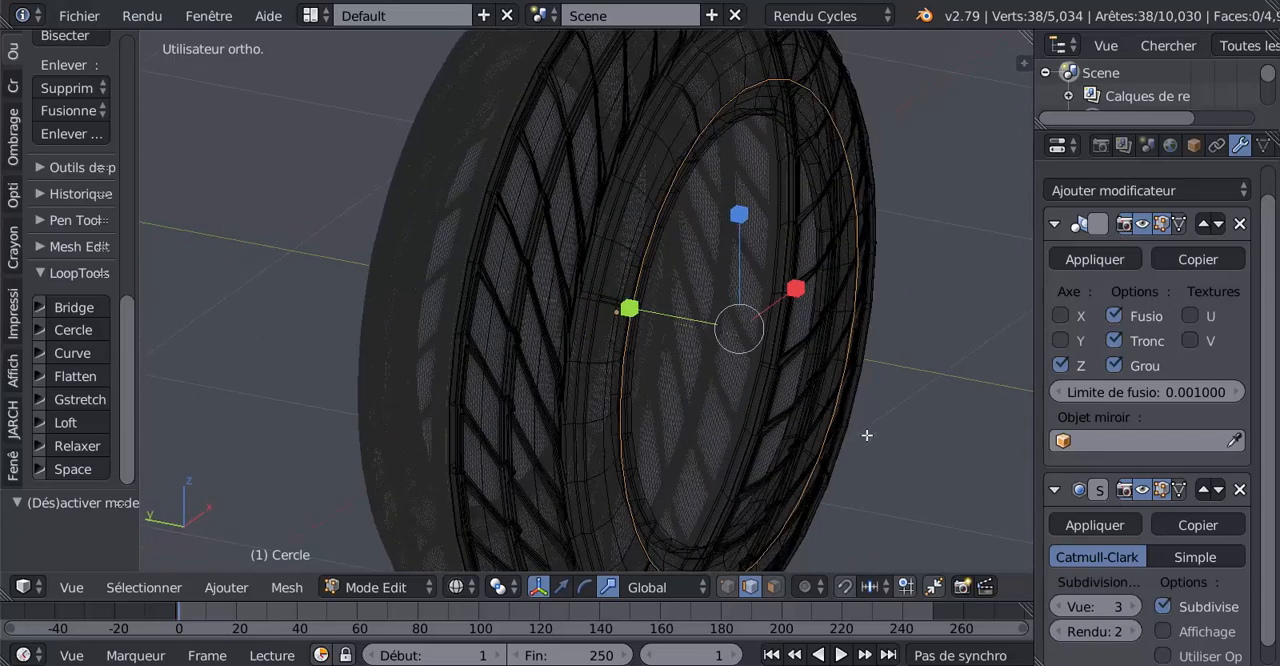
scroll(868, 433, down, 2)
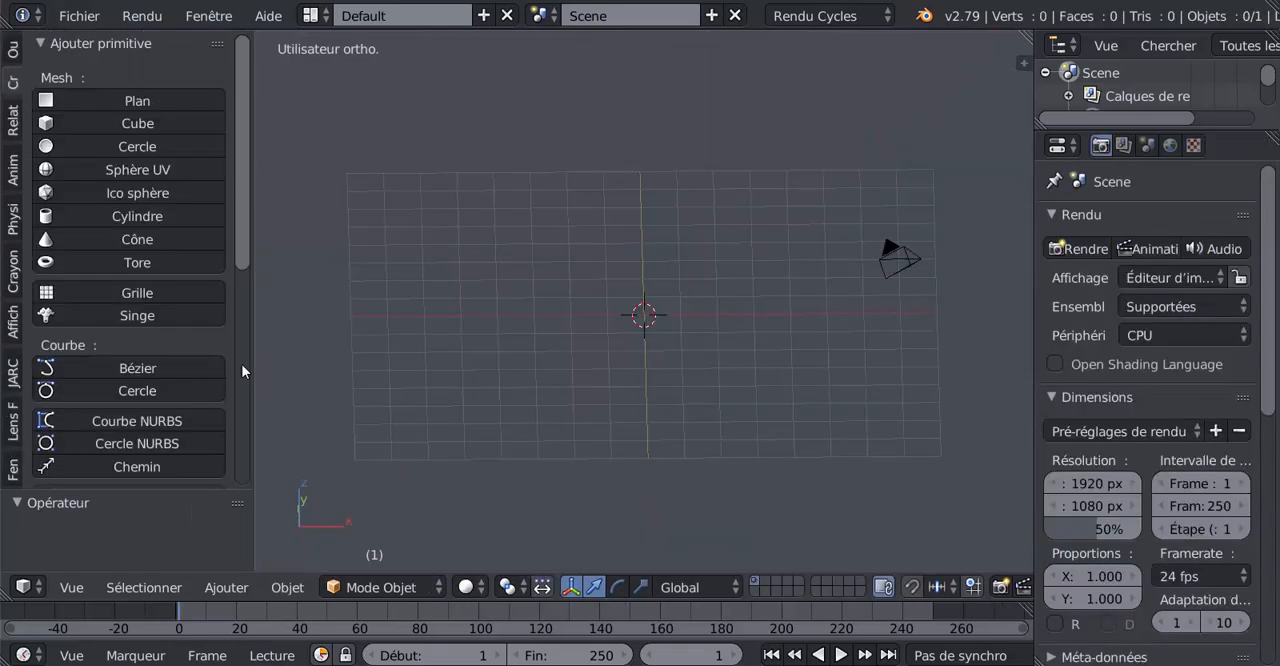
Add a 32-vertex mesh circle at the origin and rotate it 90° around the global X axis
click(74, 144)
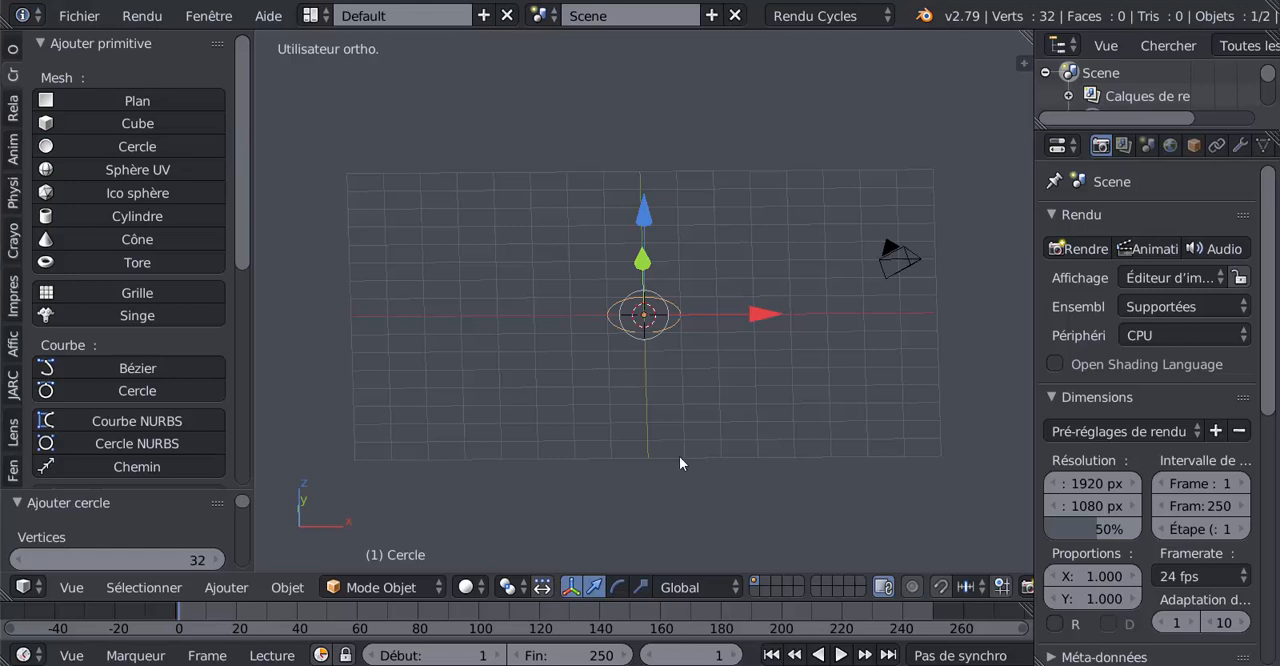
text(r)
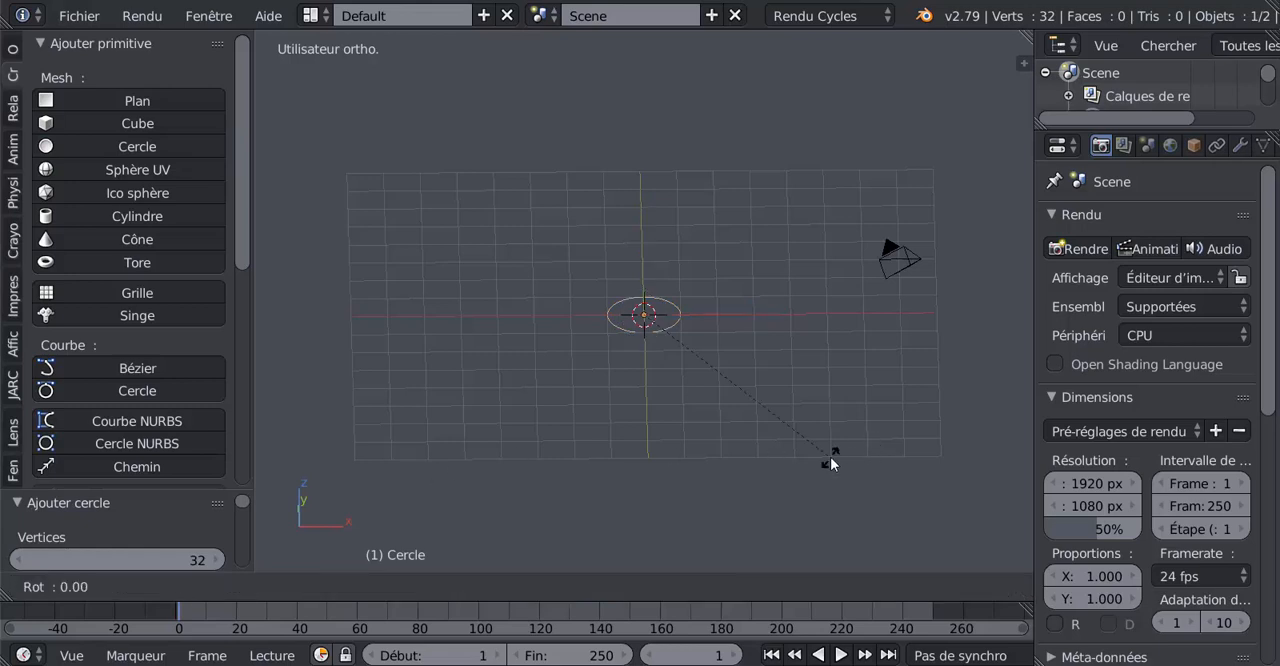
text(x)
text(90)
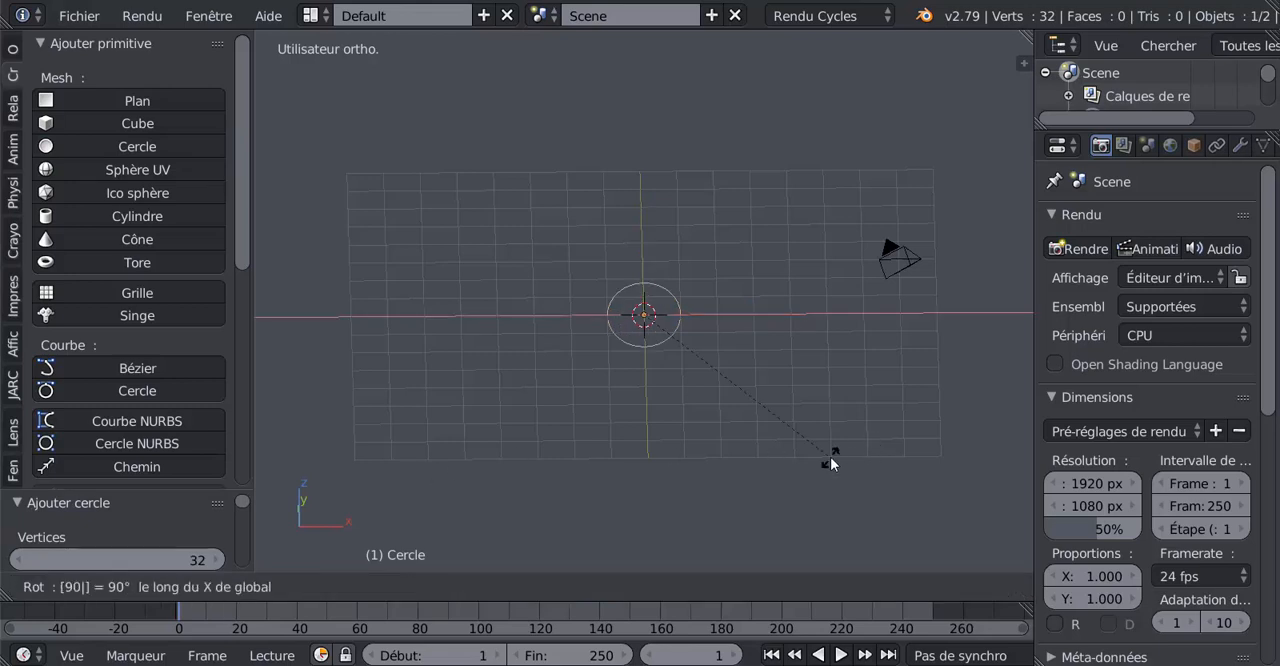
key(Return)
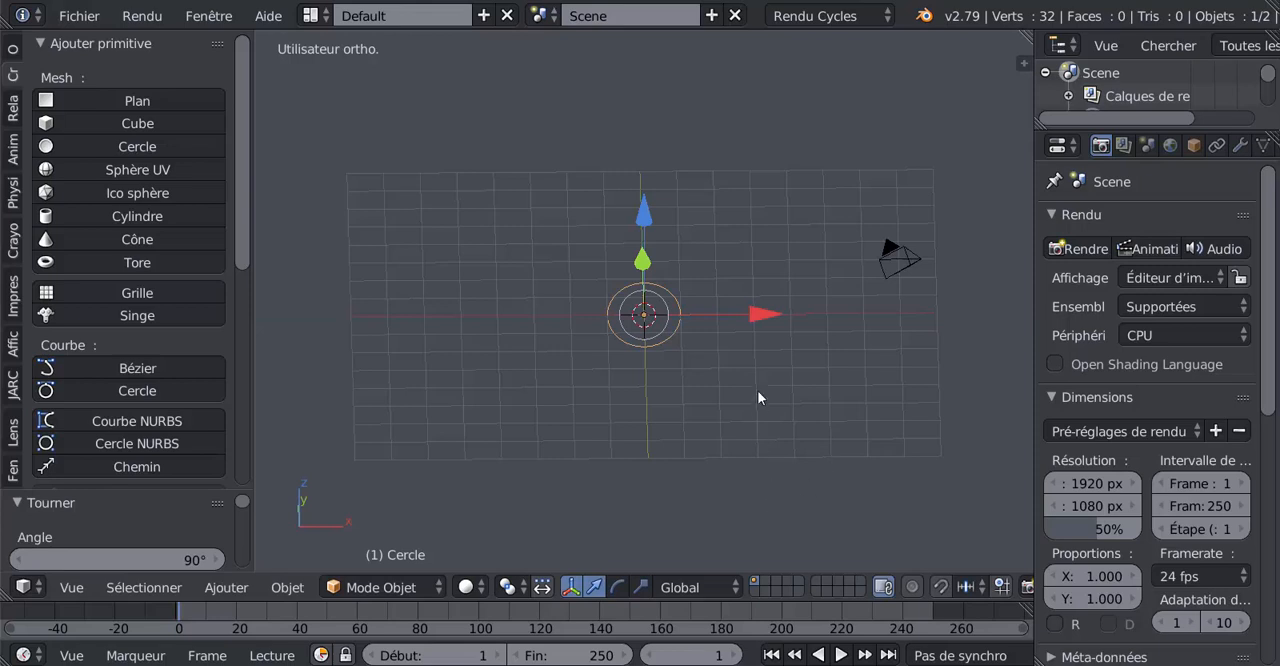
In Edit mode, viewed from above, extrude the whole circle along the Y axis into a wide cylindrical band
scroll(748, 398, up, 2)
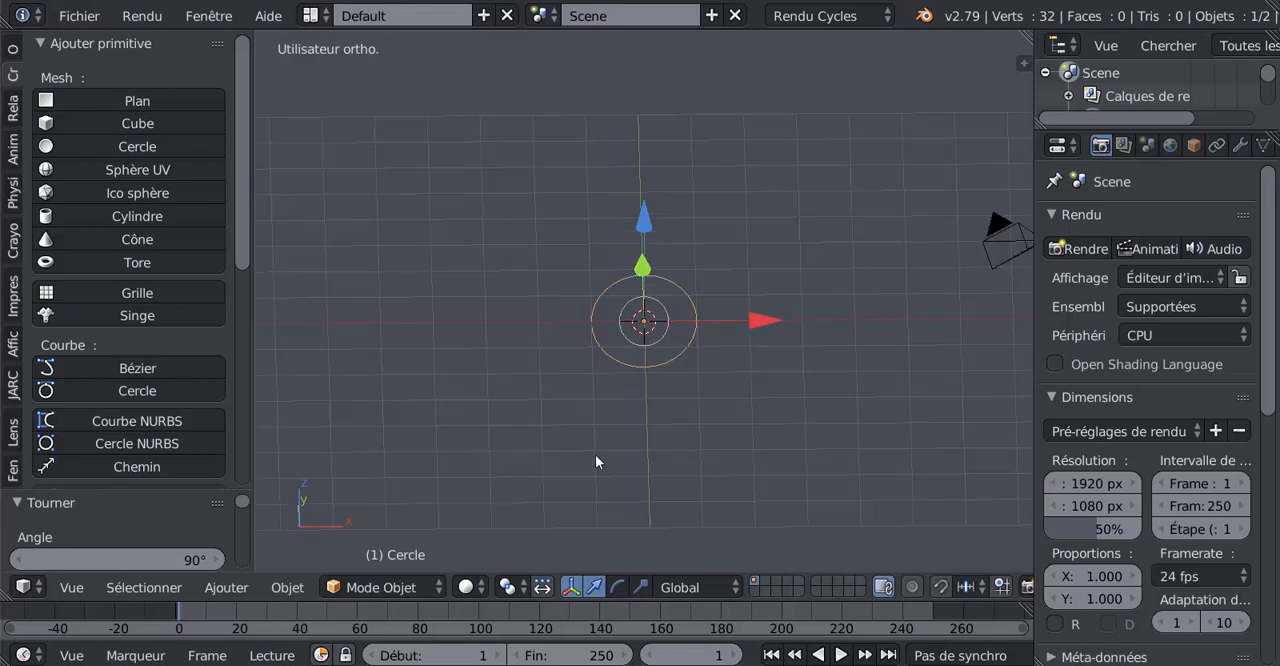
key(KP_7)
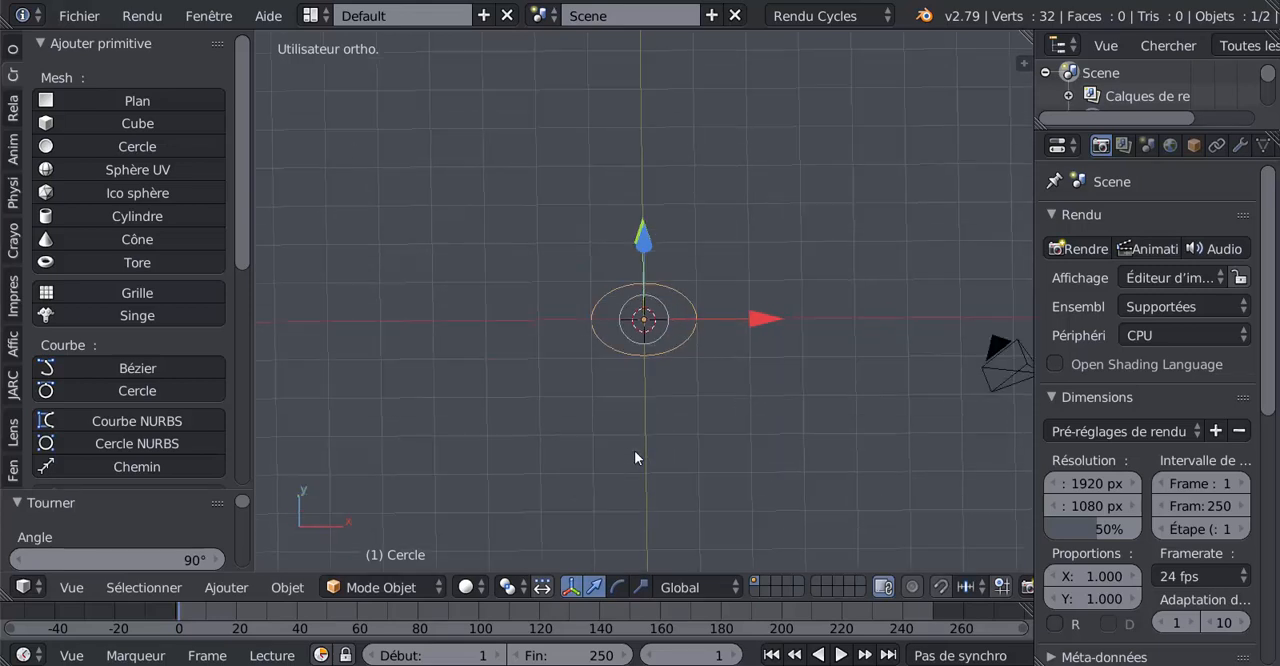
key(Tab)
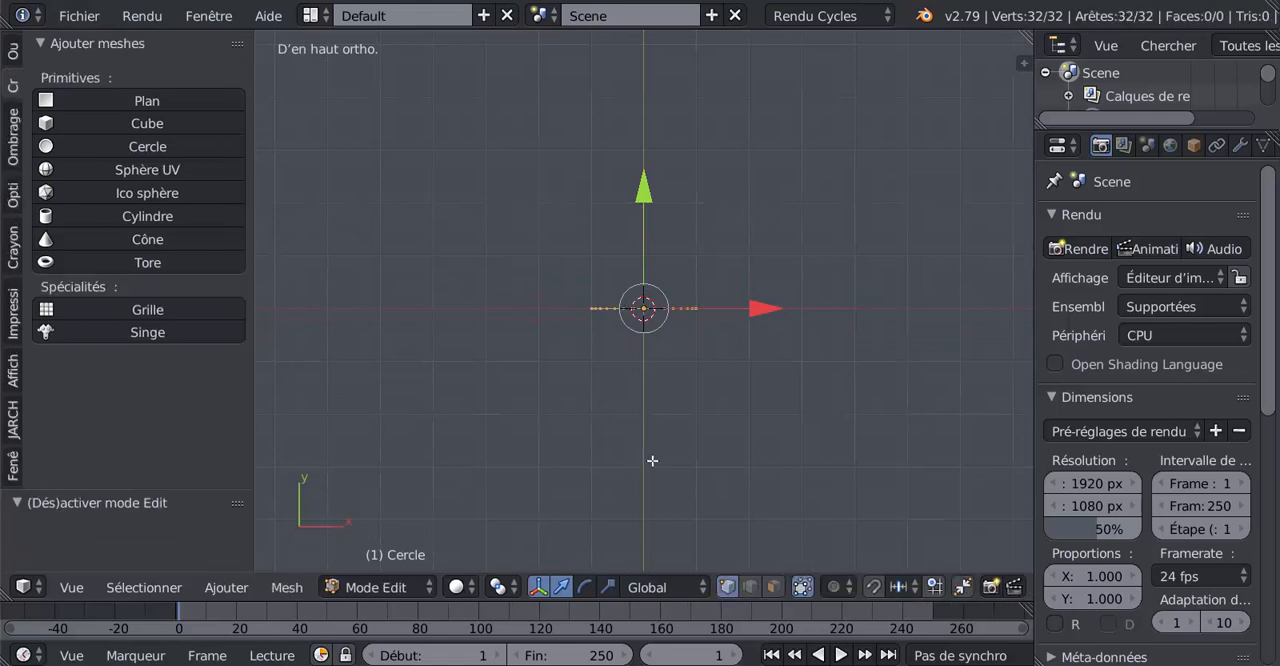
key(s)
scroll(687, 480, up, 3)
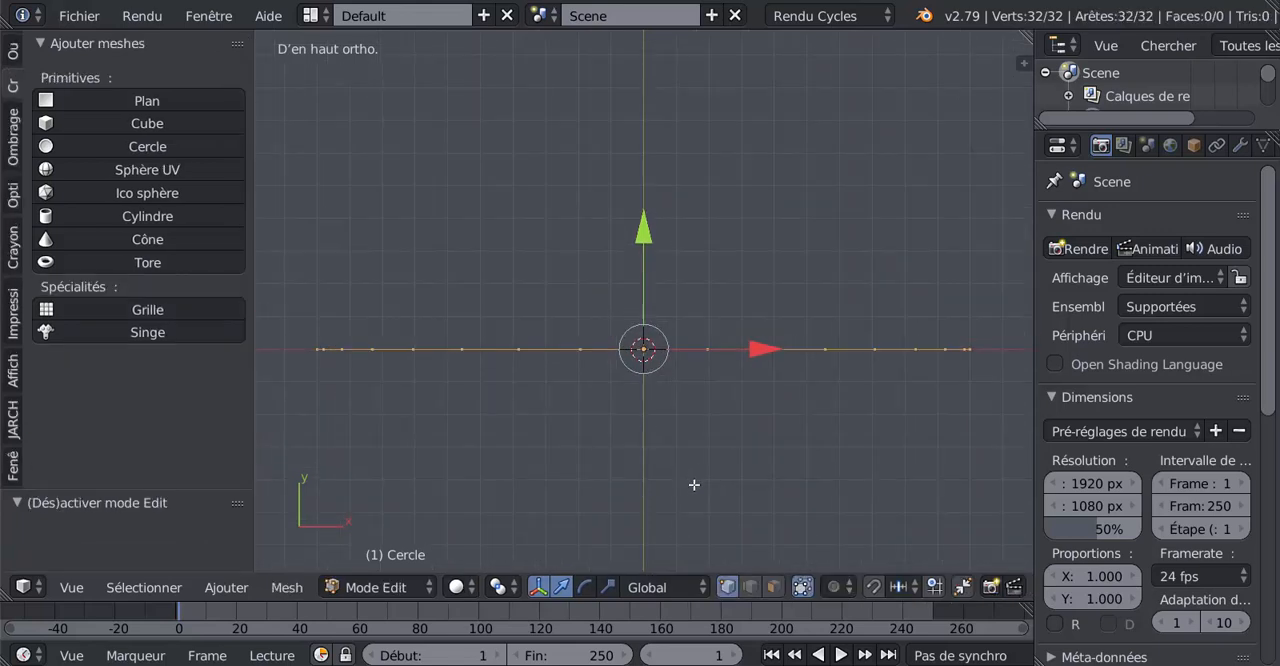
shift+middle_drag(698, 485, 691, 461)
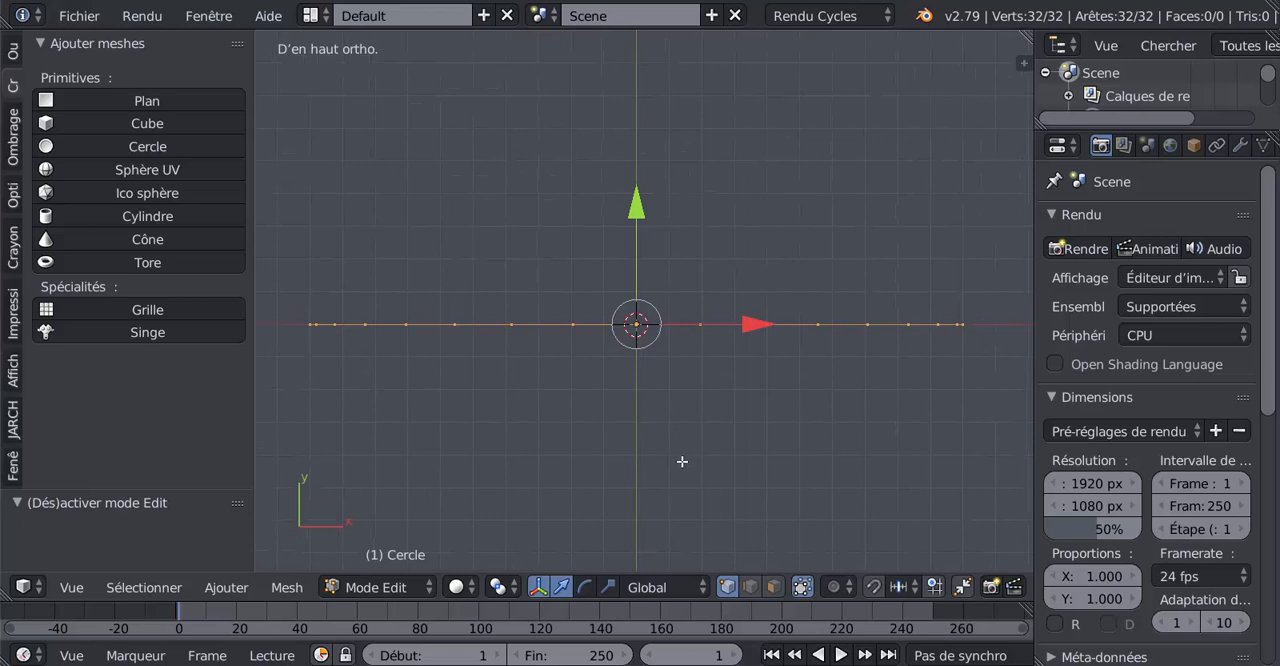
key(e)
right_click(602, 454)
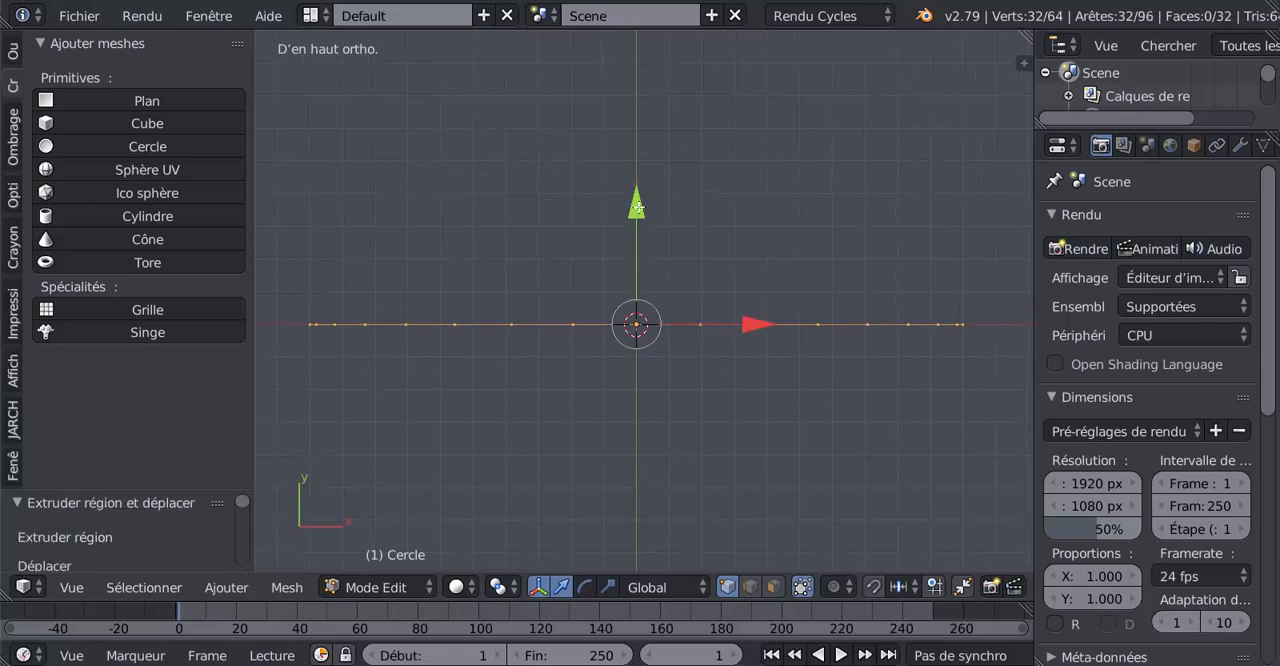
drag(637, 212, 669, 92)
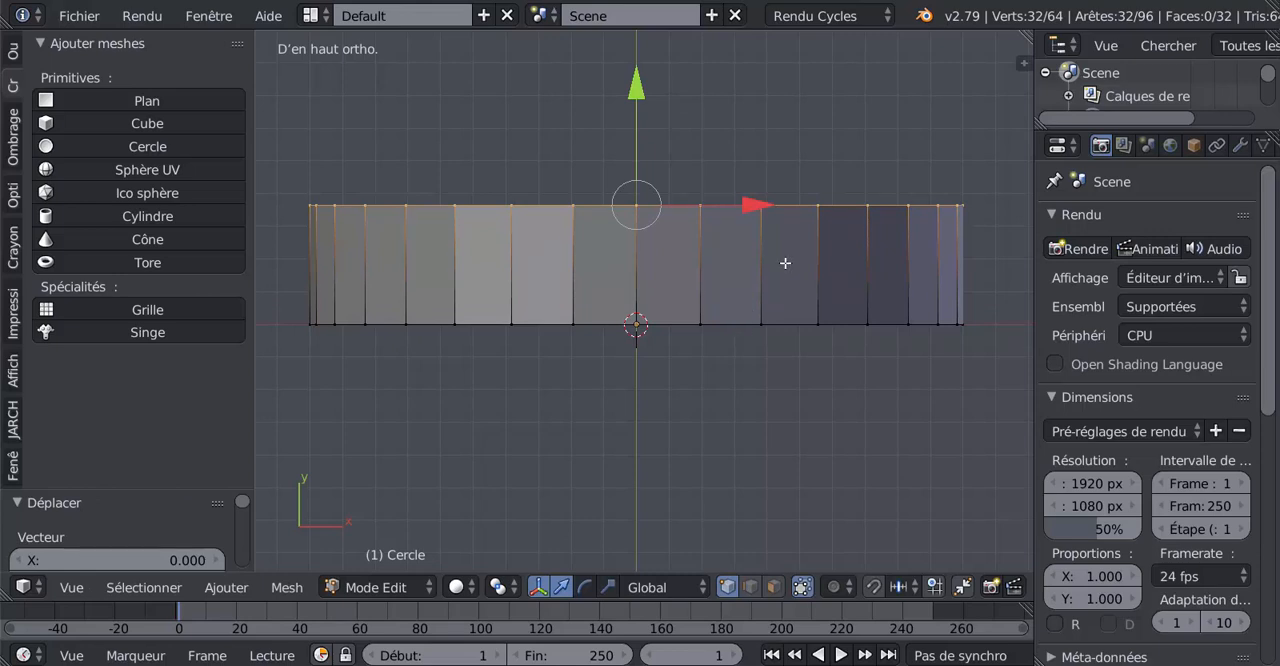
mouse_move(638, 84)
mouse_down()
mouse_move(640, 98)
mouse_move(643, 74)
mouse_up()
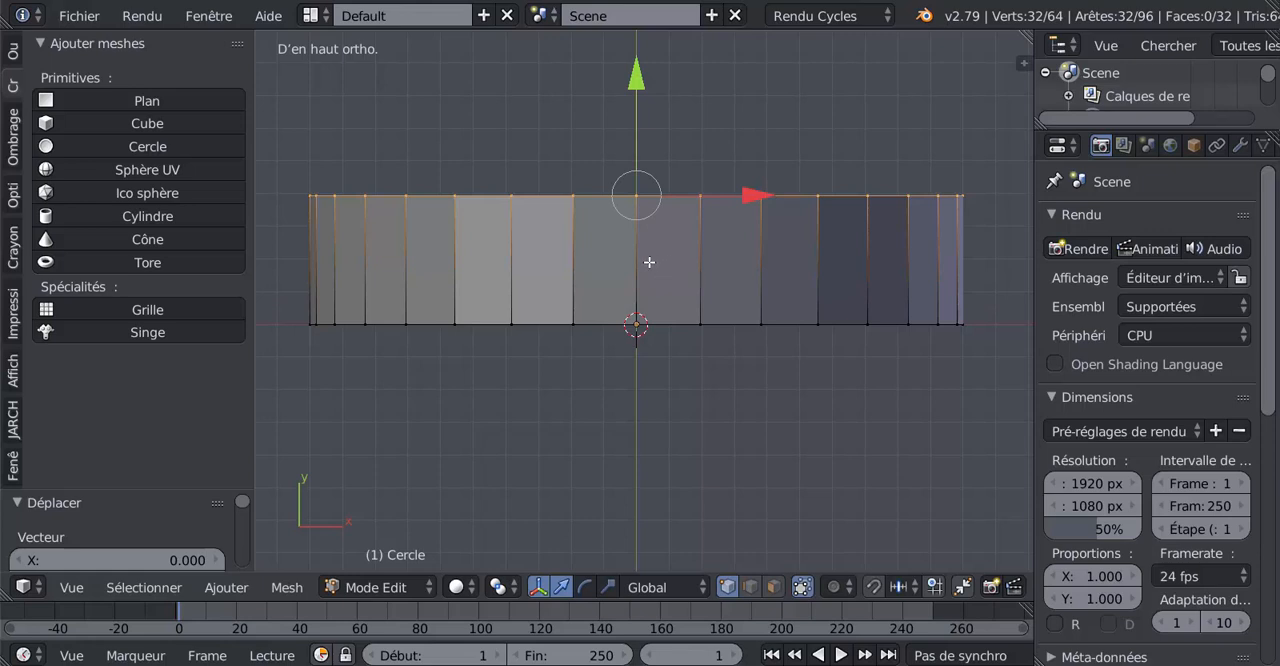
Cut two evenly spaced edge loops around the band and scale them closer together along Y by about 0.42
key(ctrl+r)
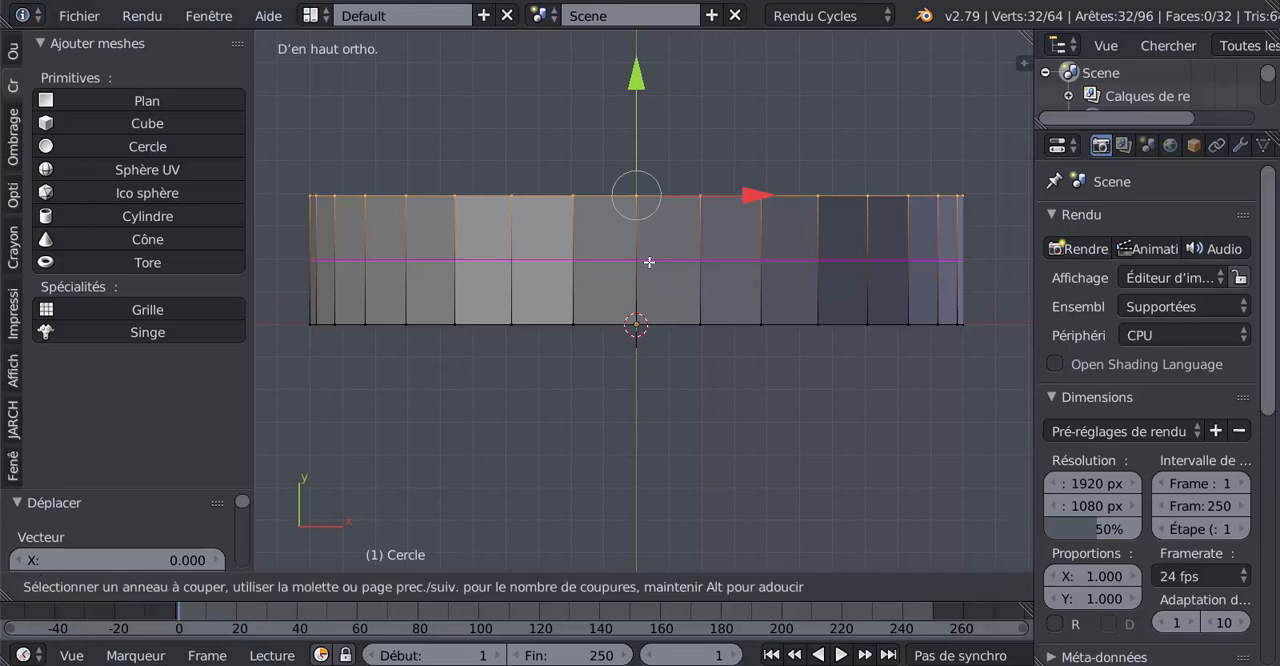
scroll(649, 262, up, 1)
click(649, 262)
right_click(649, 262)
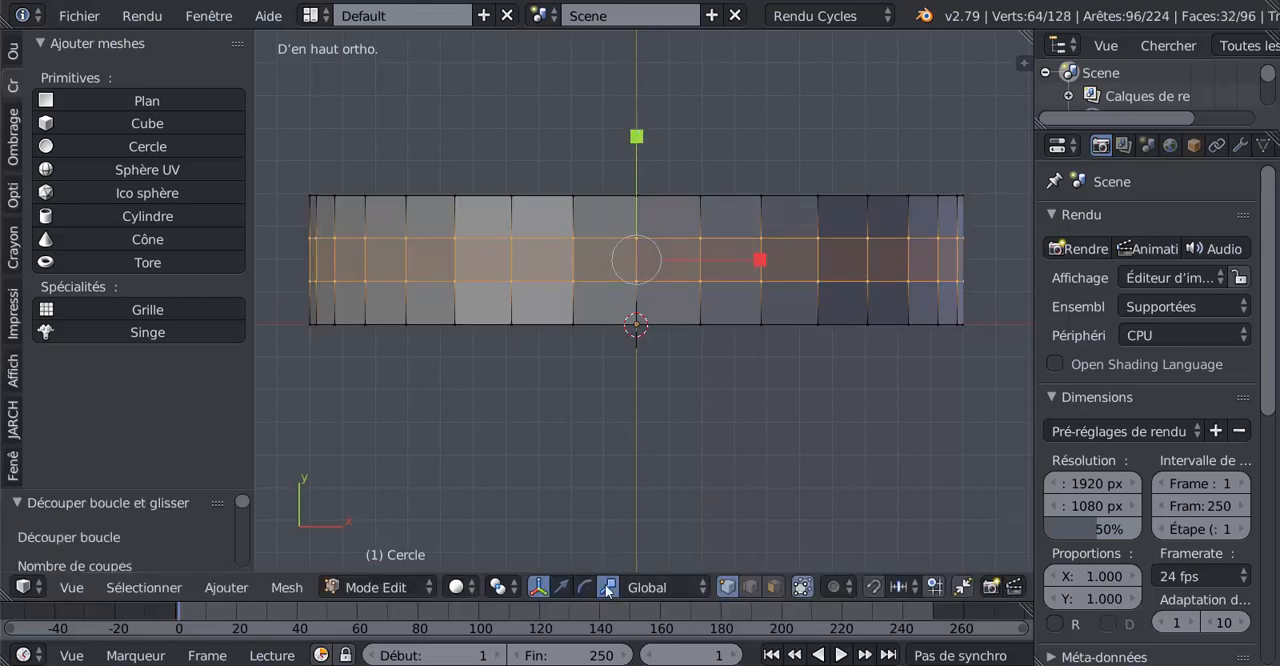
drag(635, 136, 640, 207)
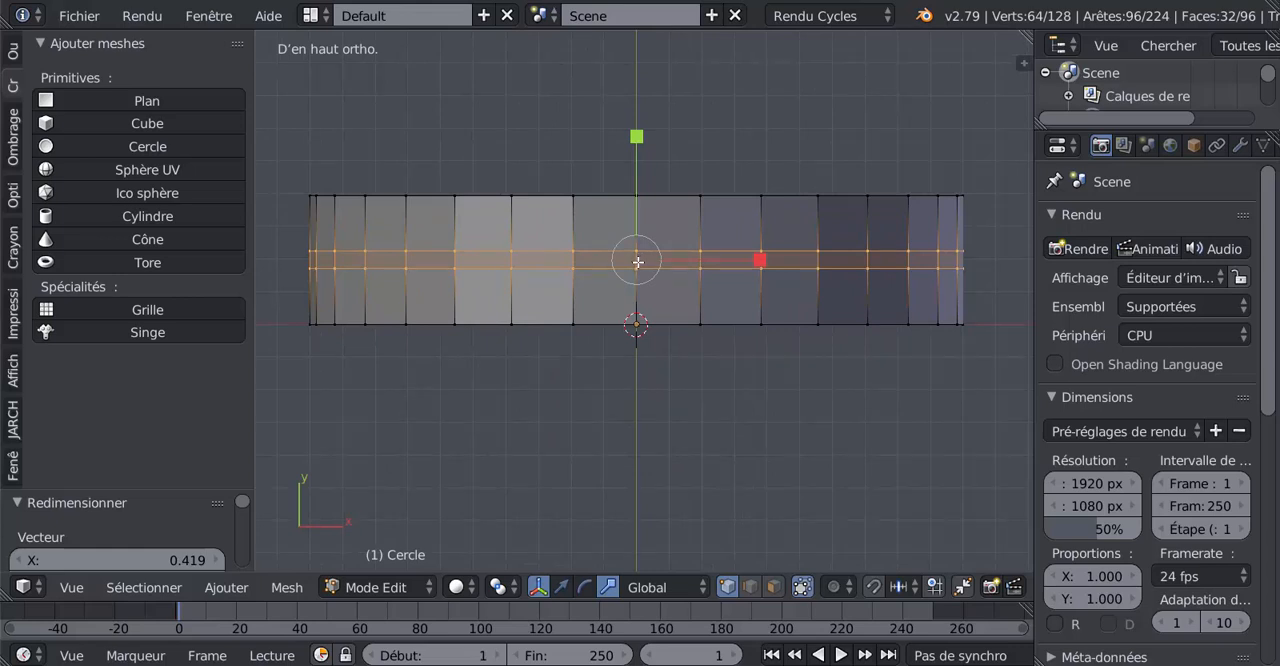
Cut one centred edge loop midway between the two close loops, and rip the band apart along it
key(ctrl+r)
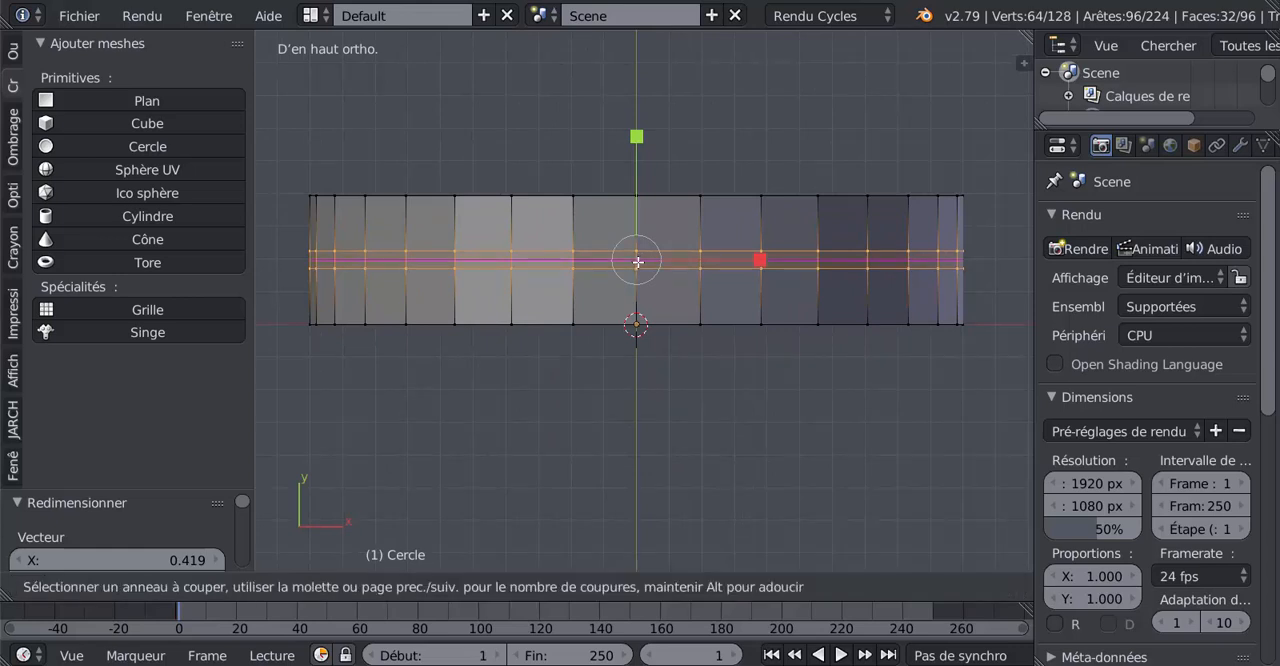
click(638, 262)
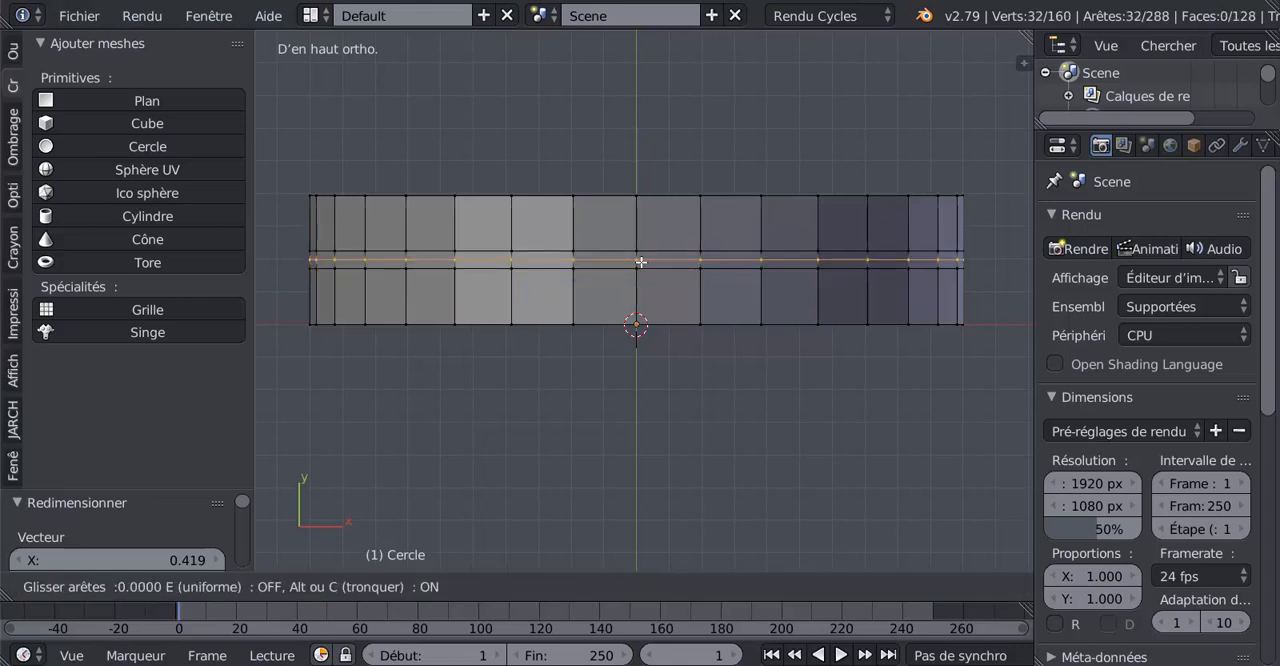
click(661, 263)
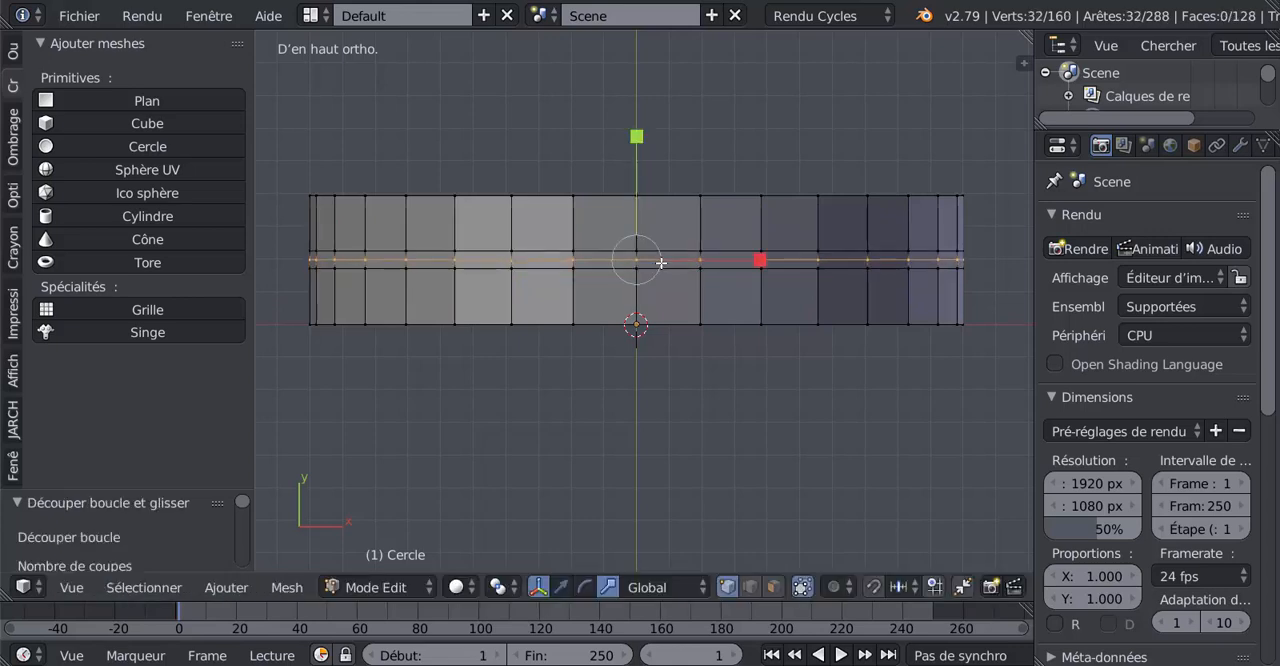
scroll(655, 400, up, 2)
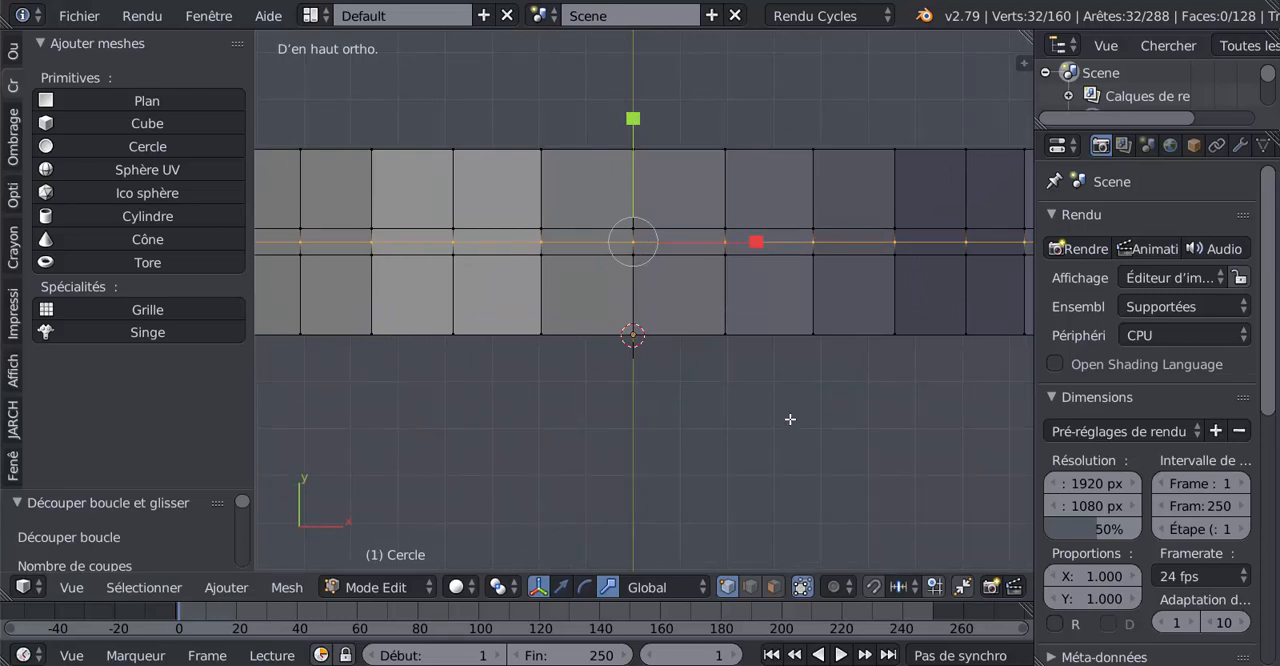
key(shift+d)
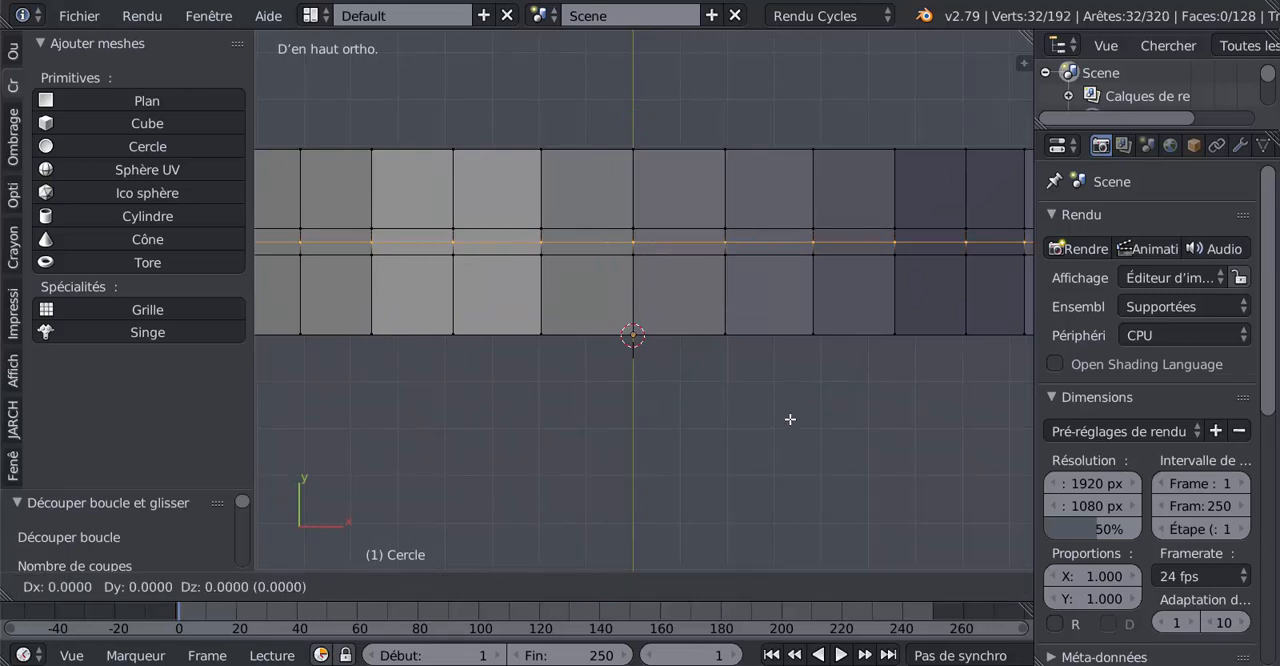
right_click(790, 419)
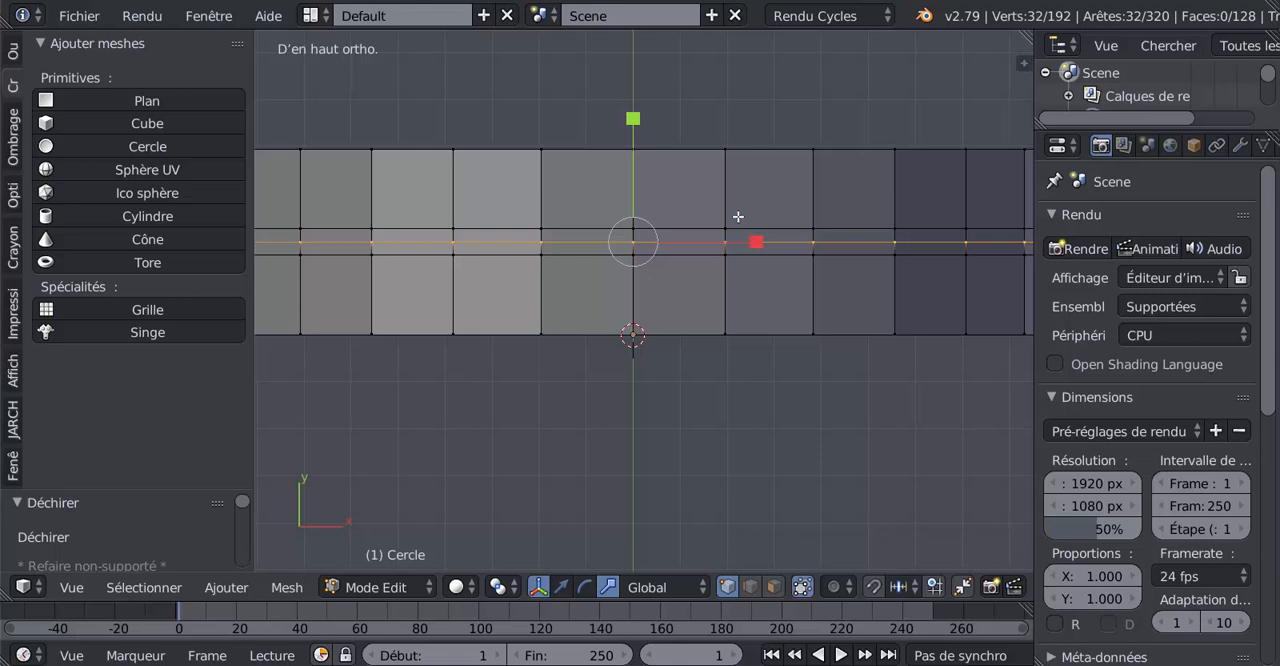
Select all geometry linked to the upper half of the ripped band and delete its vertices
right_click(727, 176)
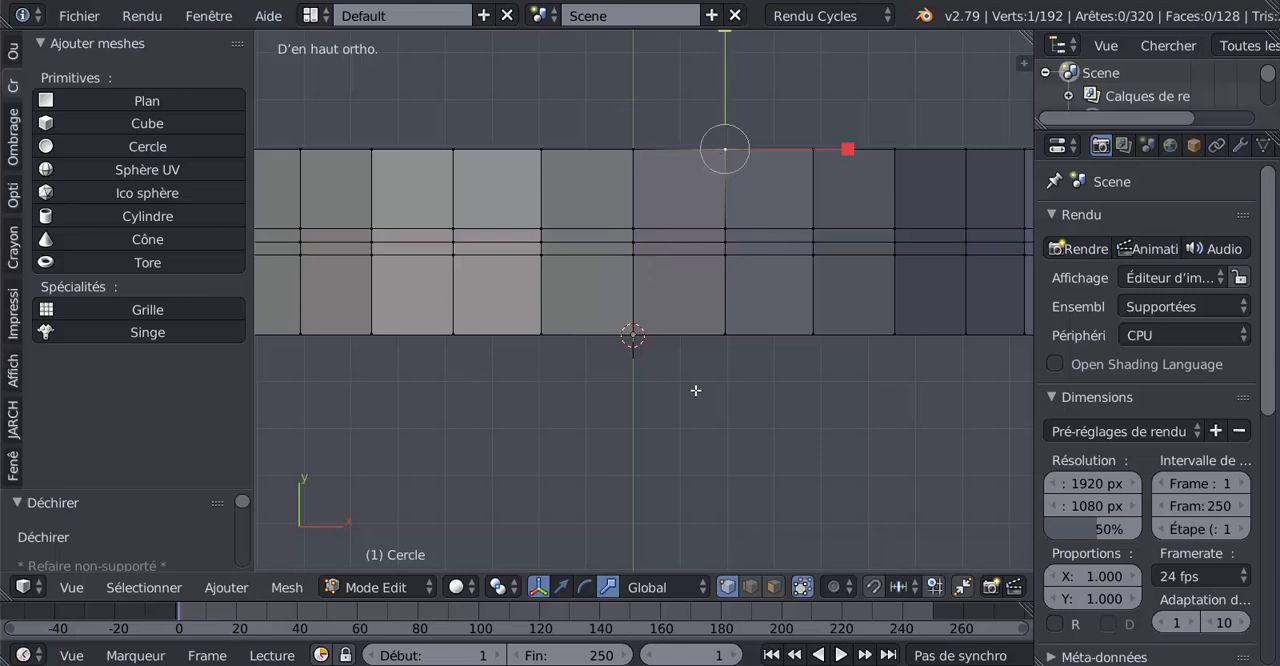
key(ctrl+l)
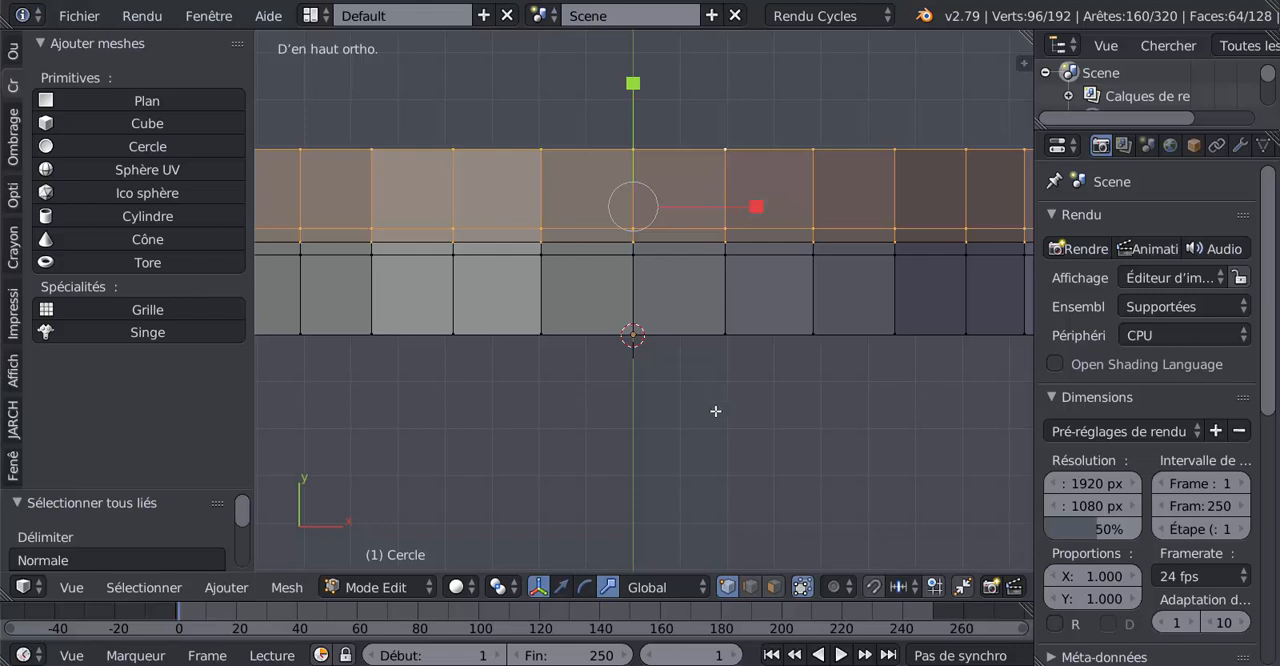
key(x)
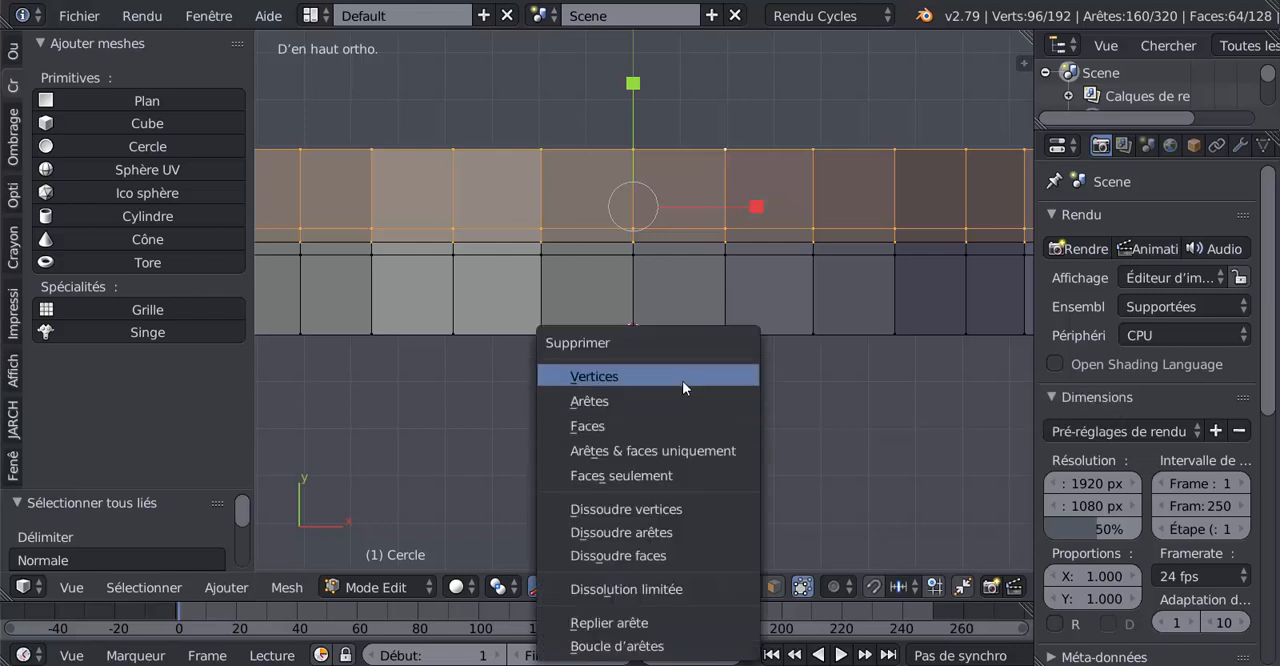
click(682, 380)
Add a Mirror modifier to the remaining half band, mirroring on the Z axis only instead of X
scroll(611, 241, down, 3)
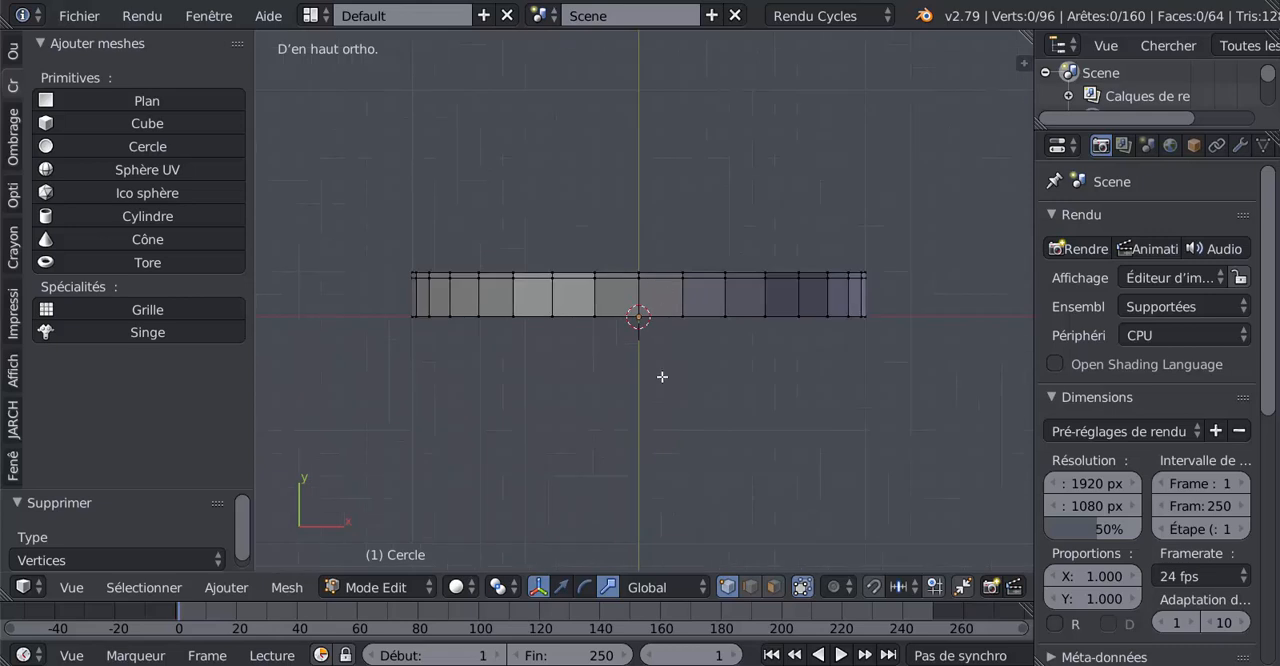
scroll(887, 327, up, 2)
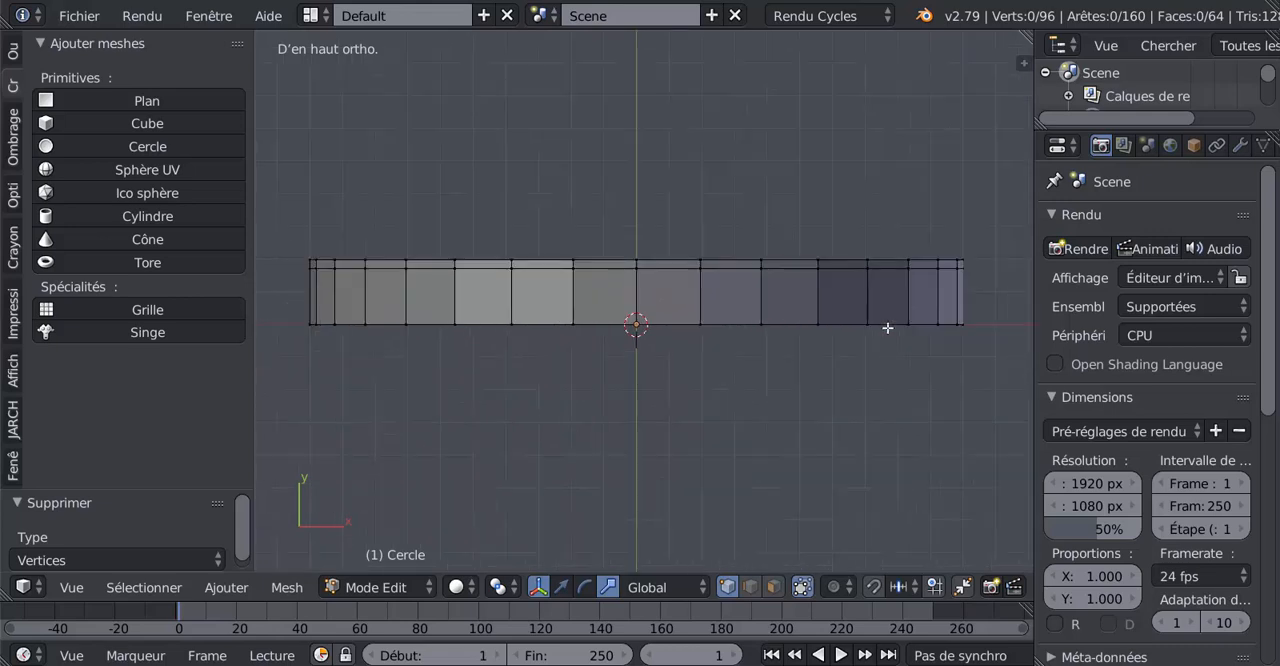
scroll(887, 327, down, 1)
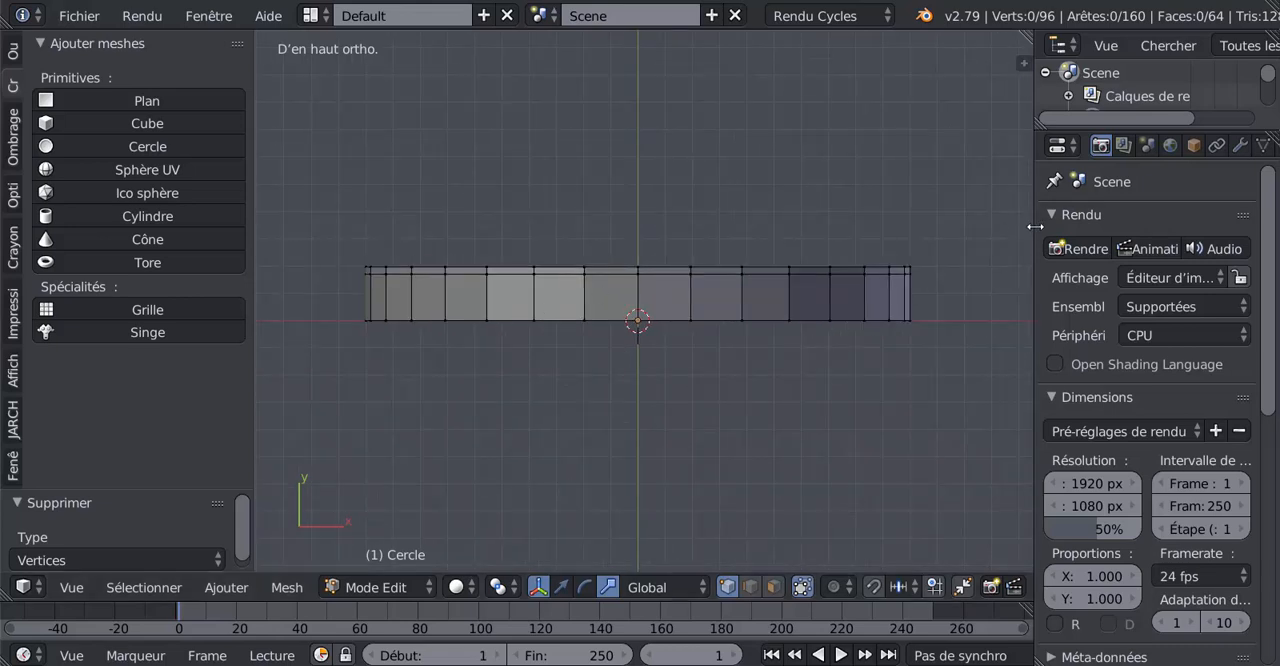
drag(1035, 227, 940, 227)
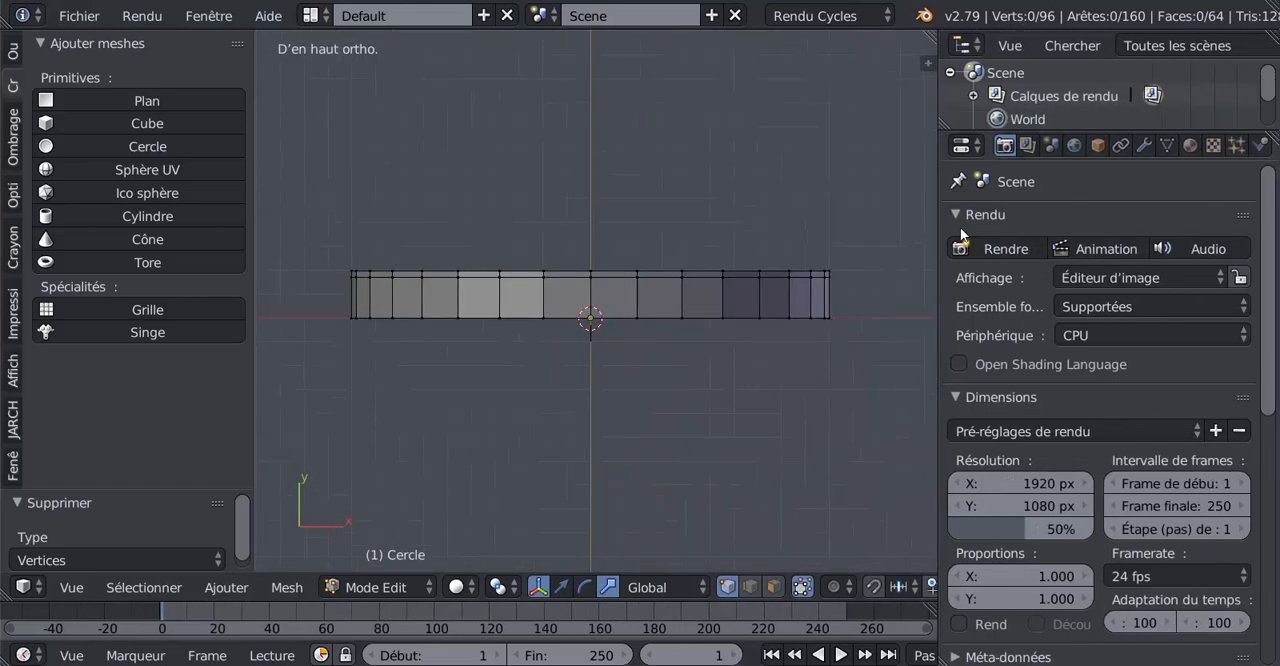
click(1144, 146)
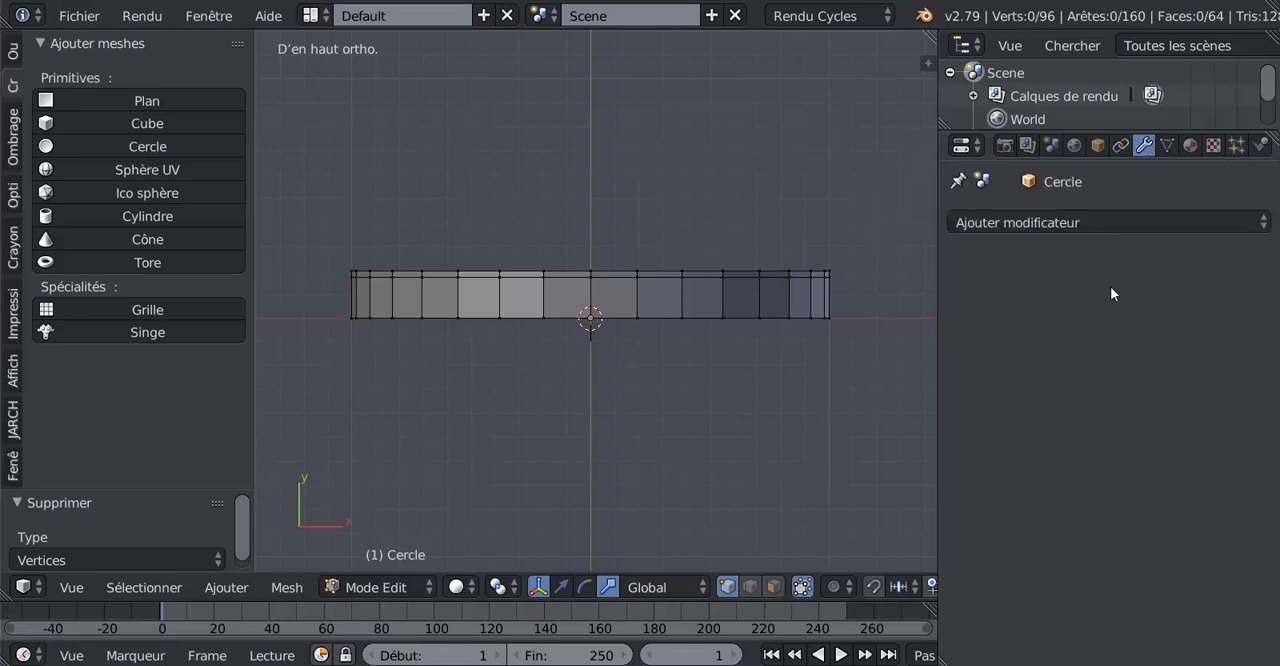
click(1047, 223)
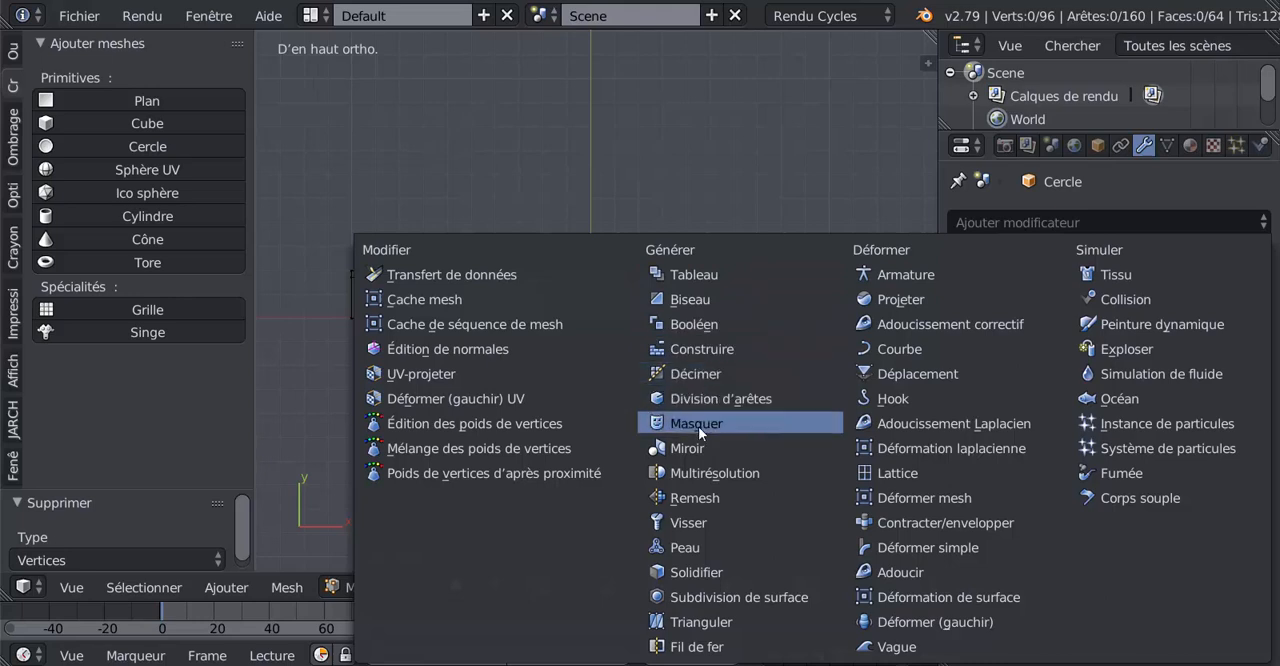
click(690, 450)
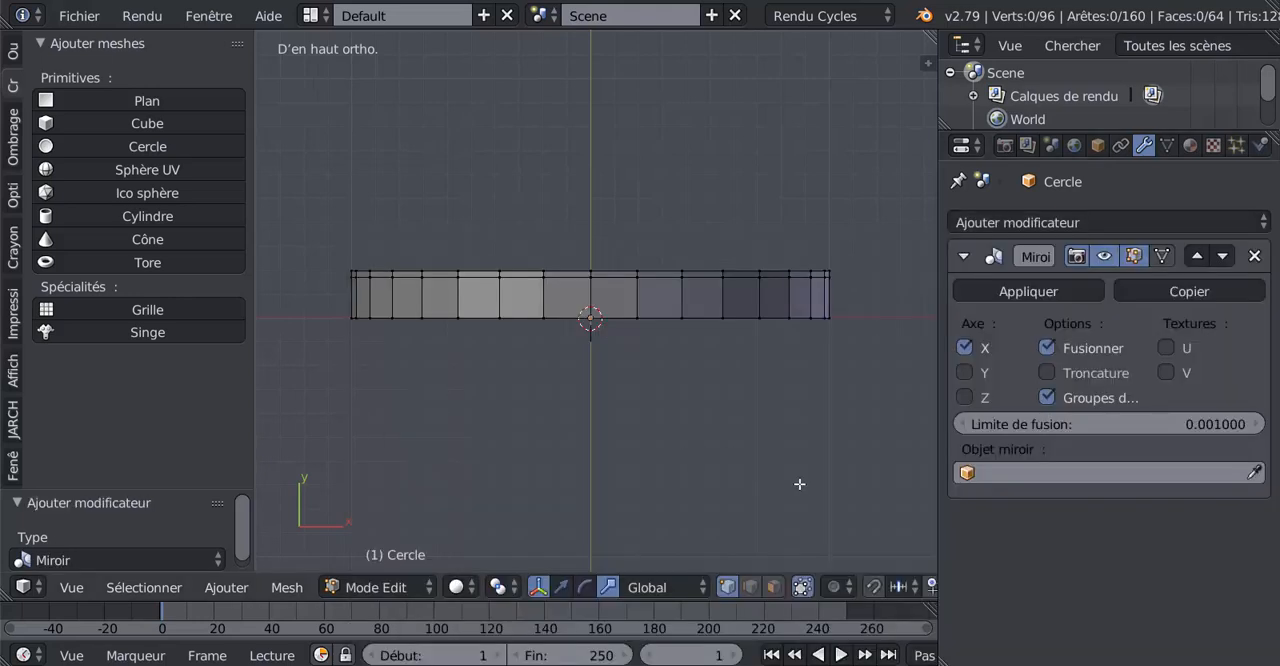
click(965, 348)
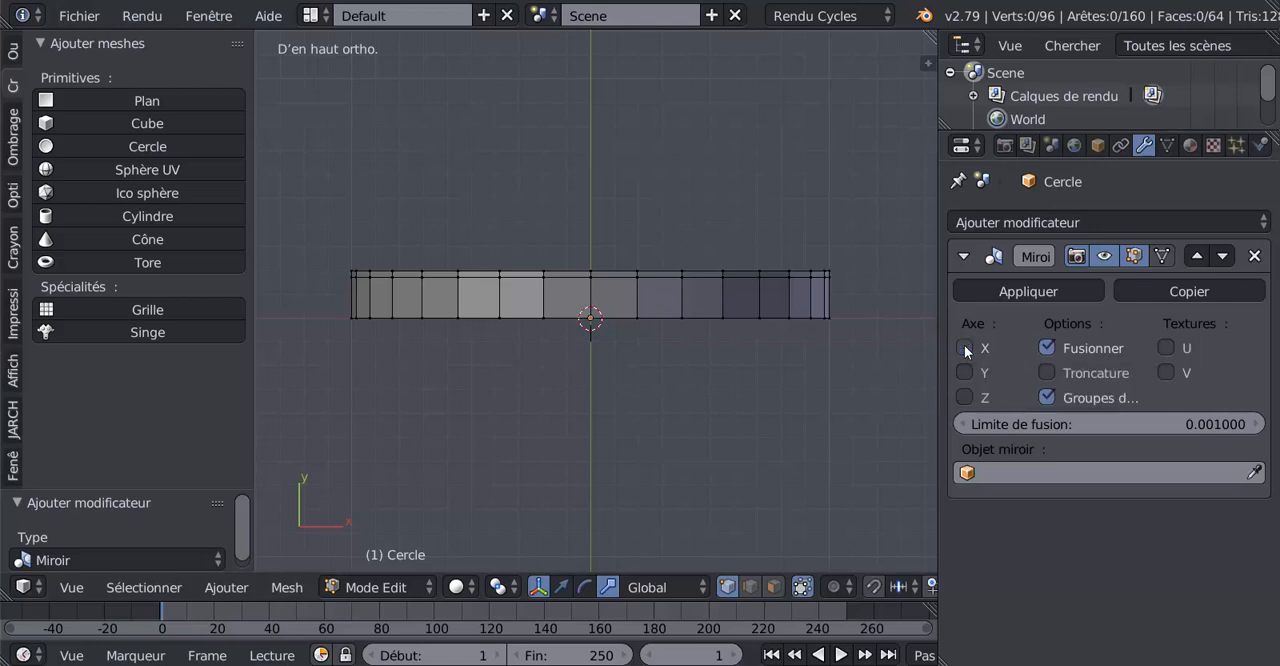
click(965, 397)
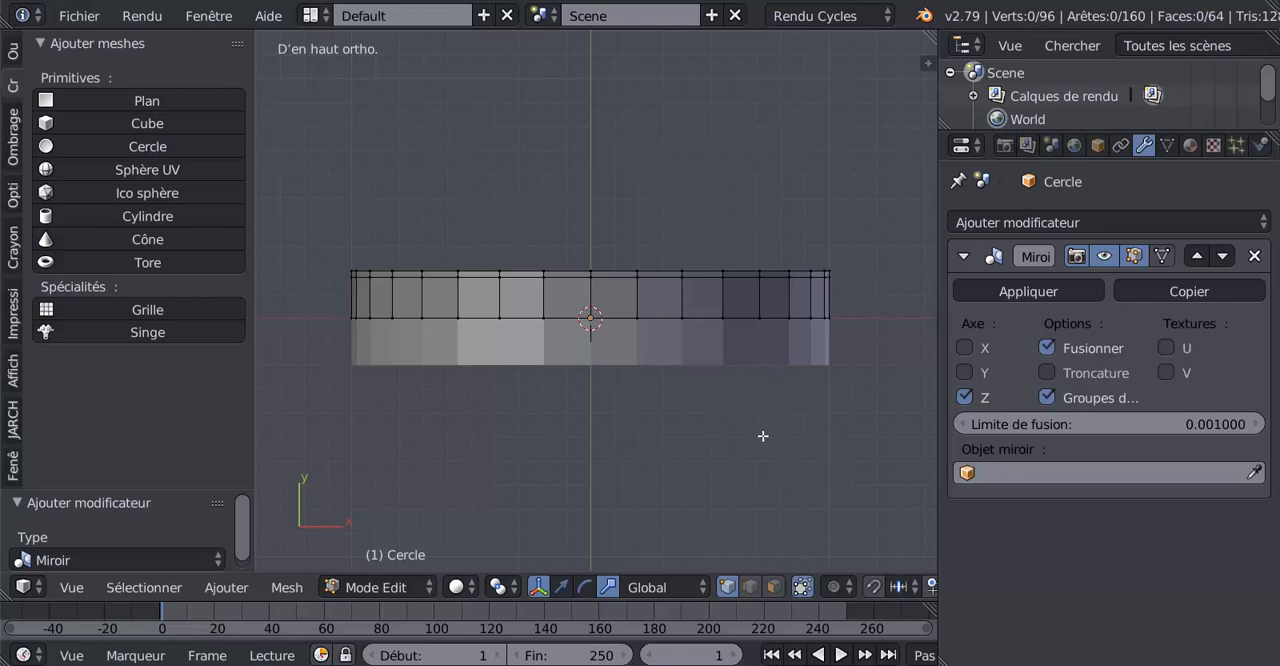
Move the whole half band along Y across the mirror plane, so its narrow strip lies next to the centre
key(a)
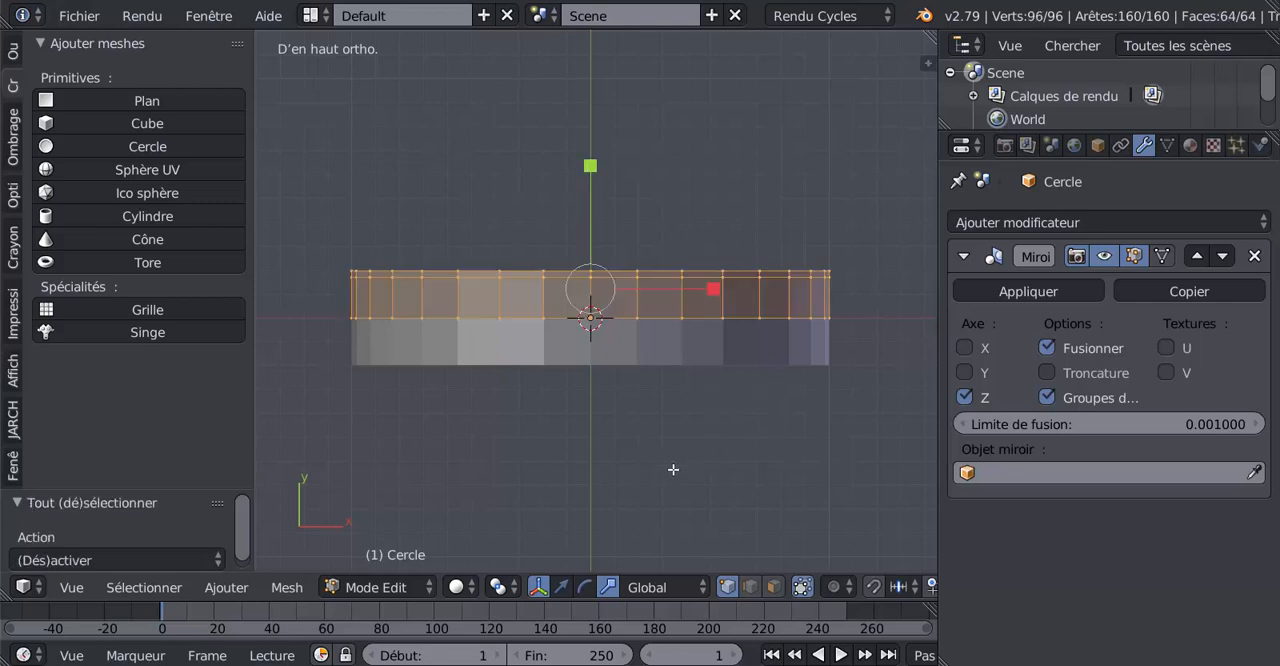
scroll(556, 332, up, 1)
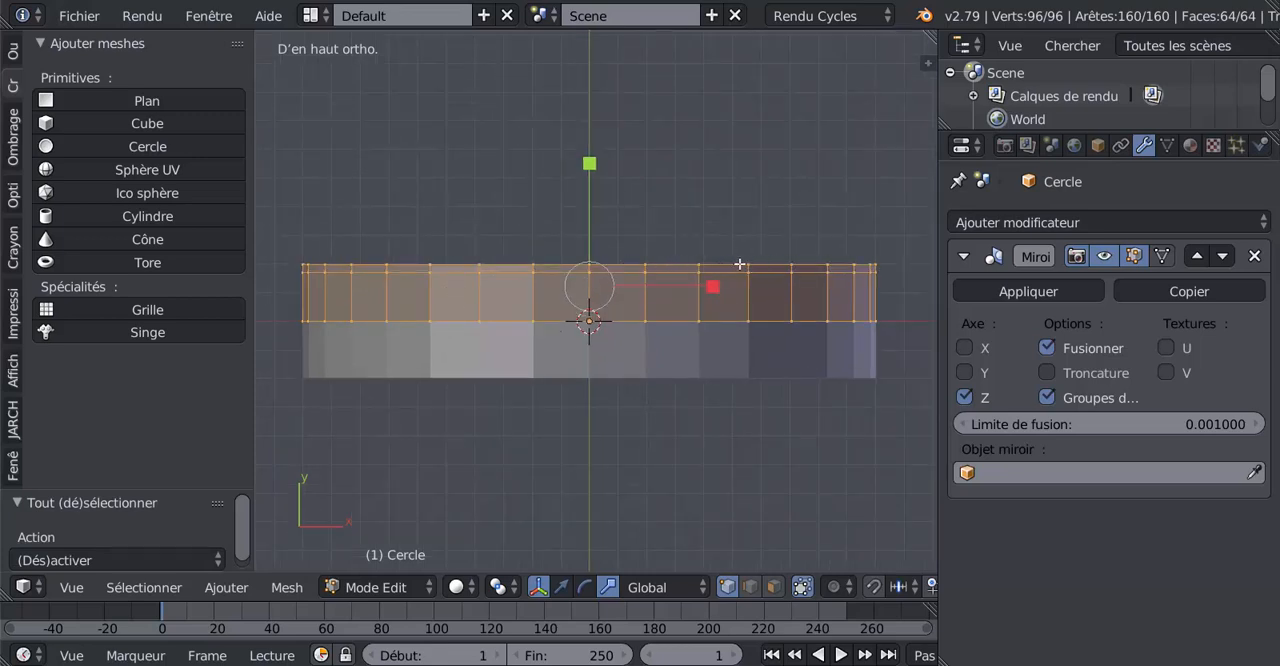
click(563, 586)
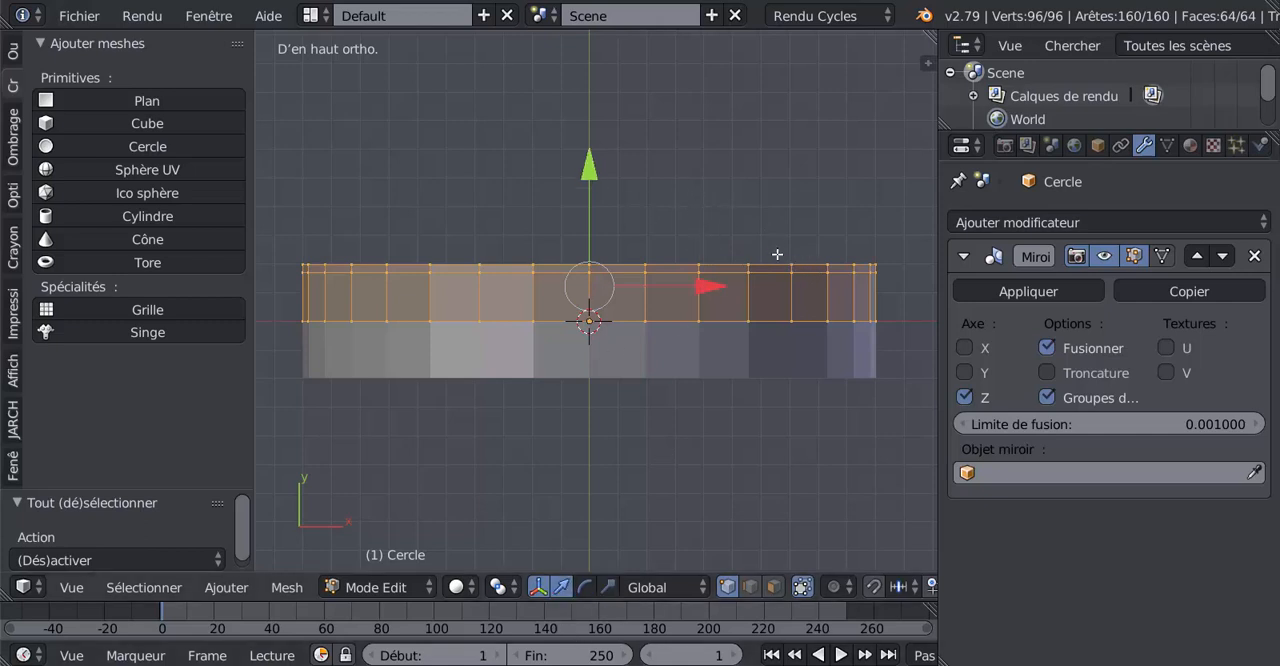
drag(592, 171, 602, 240)
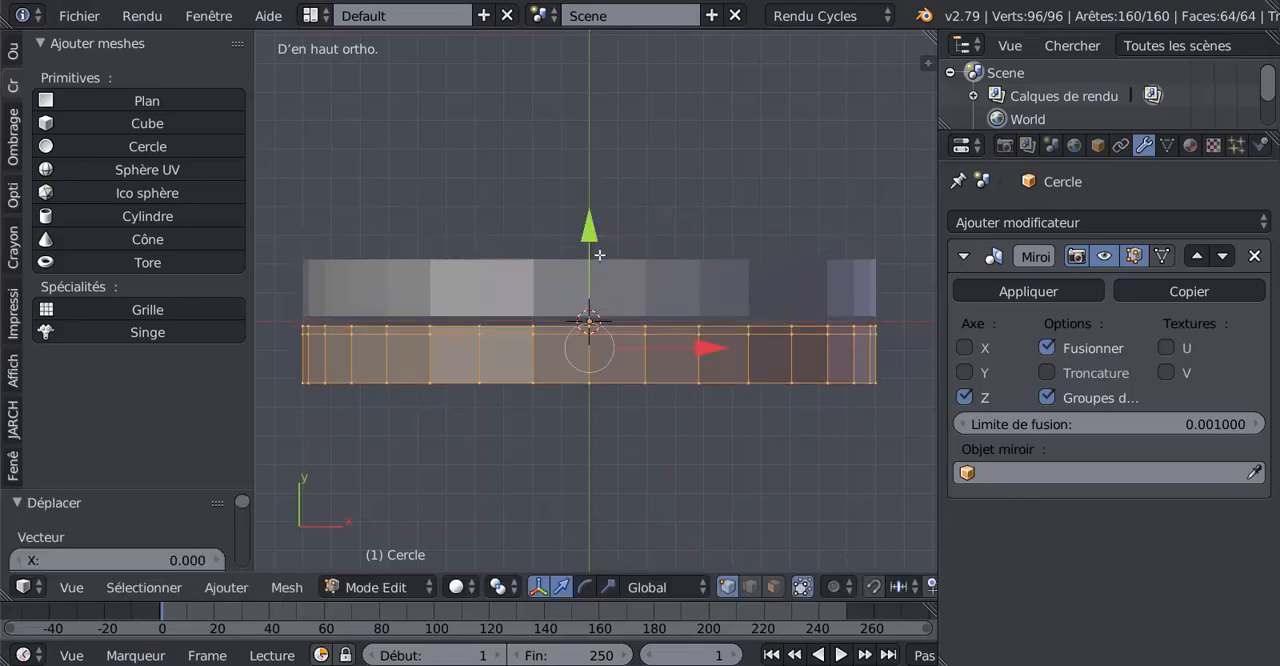
scroll(584, 462, up, 1)
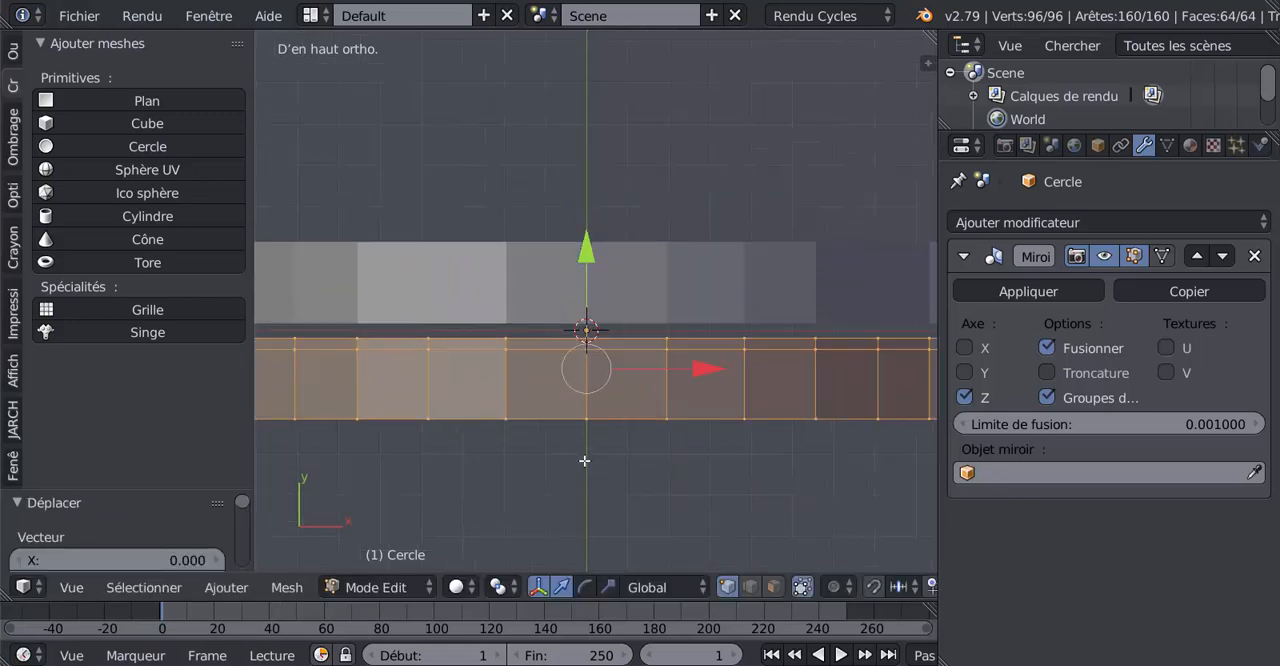
Enable clipping on the Mirror modifier and move the half band along Y until its inner edge meets the mirror plane
click(1046, 372)
drag(587, 256, 591, 251)
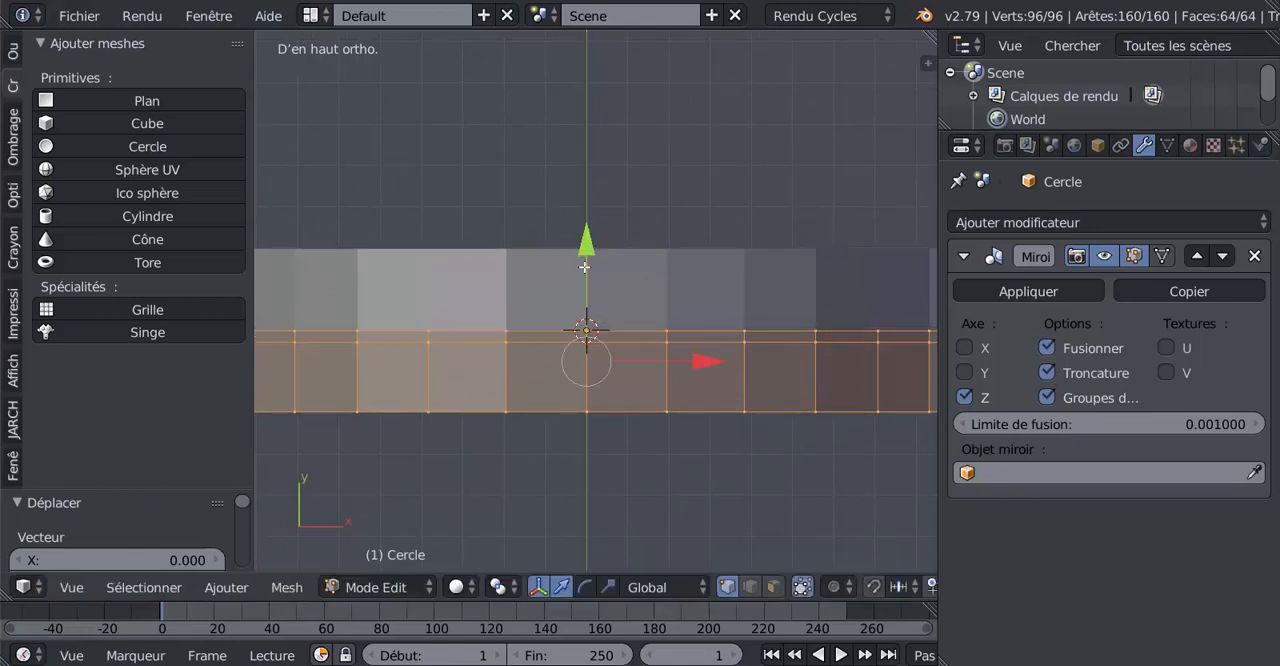
scroll(585, 267, up, 1)
scroll(587, 273, up, 1)
drag(585, 295, 586, 293)
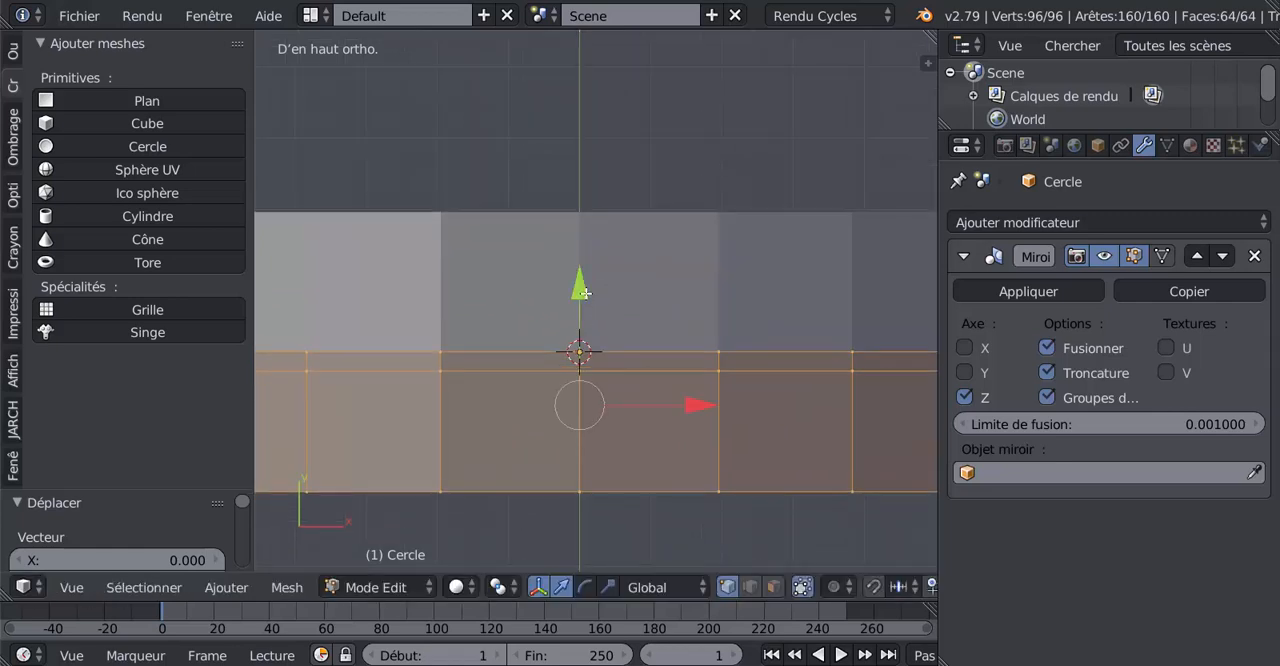
key(Tab)
key(Tab)
scroll(605, 340, down, 5)
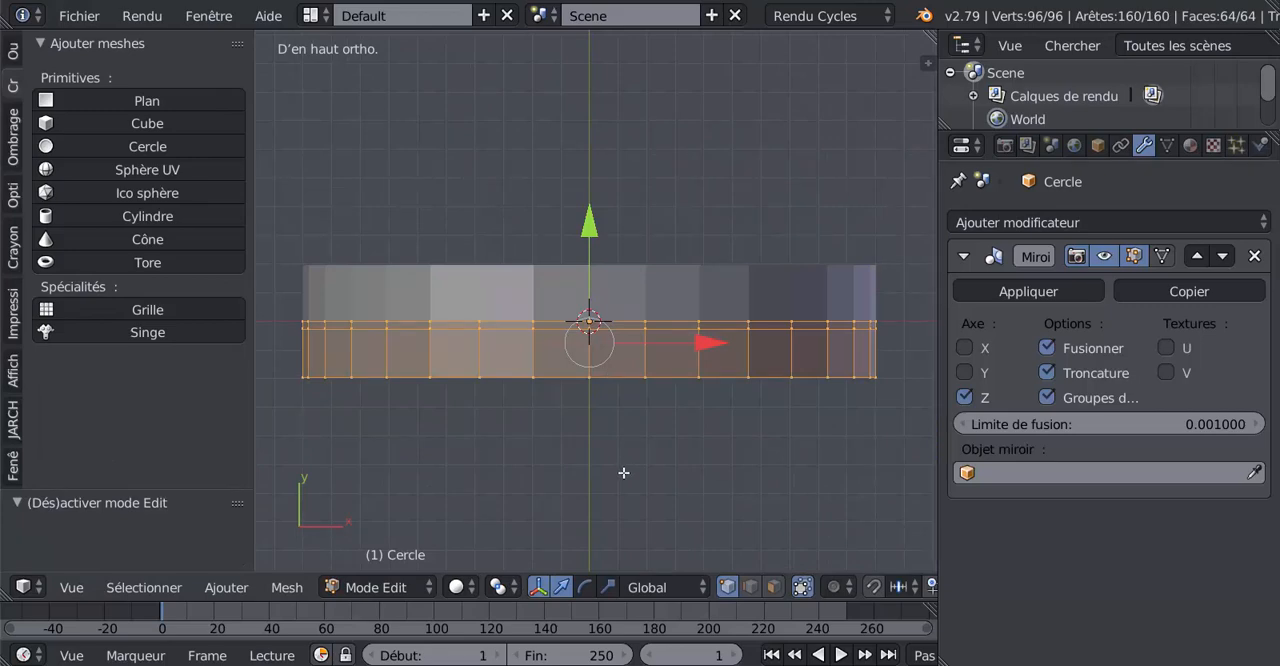
Select the outer edge loop of the half band and move it slightly outward along Y to widen the tyre
middle_drag(620, 465, 688, 392)
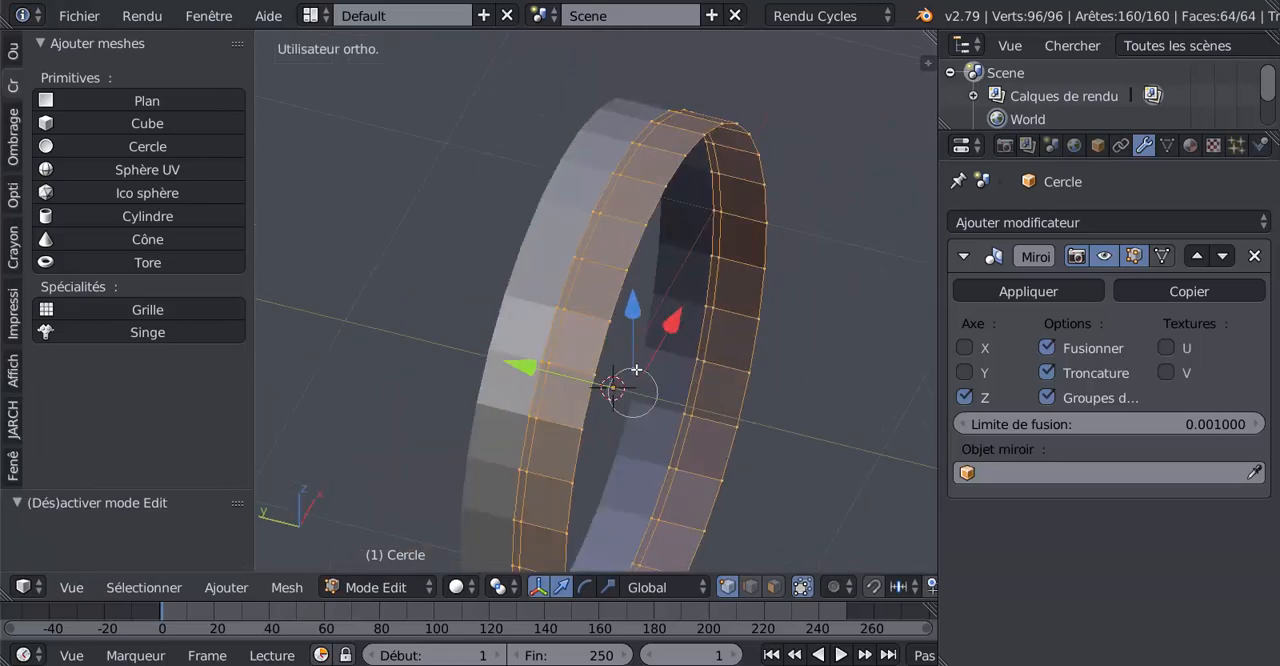
scroll(636, 370, up, 1)
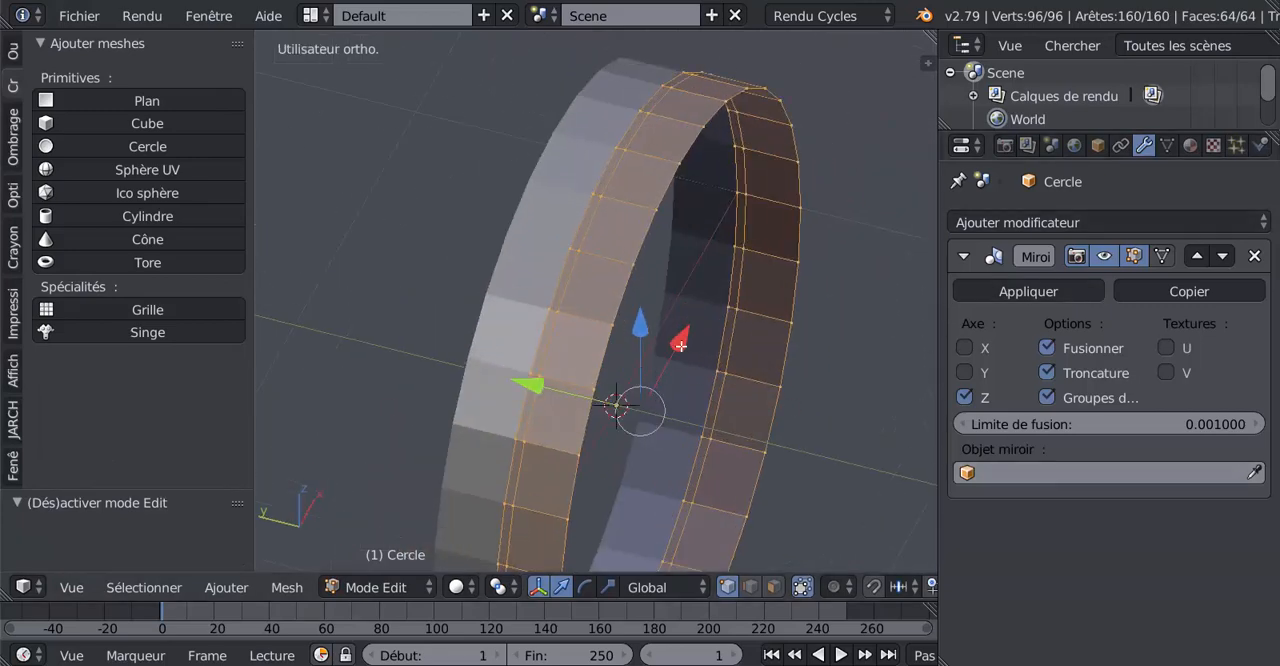
middle_drag(636, 369, 522, 380)
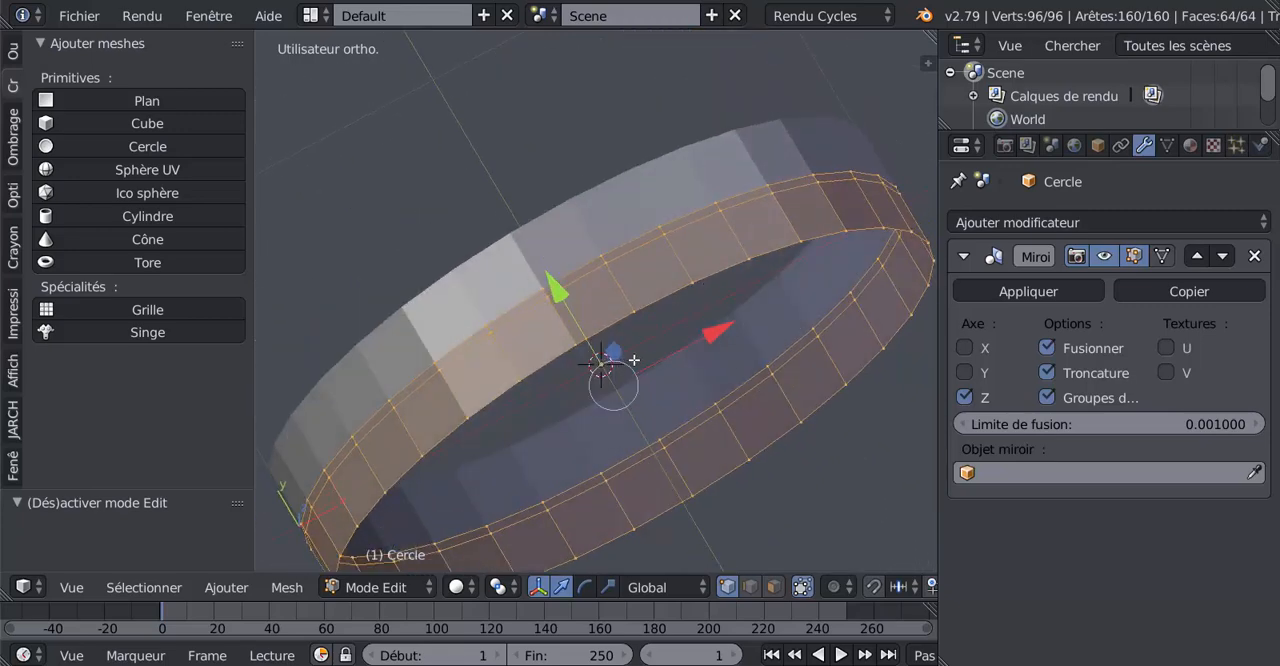
alt+right_click(732, 268)
middle_drag(670, 314, 800, 329)
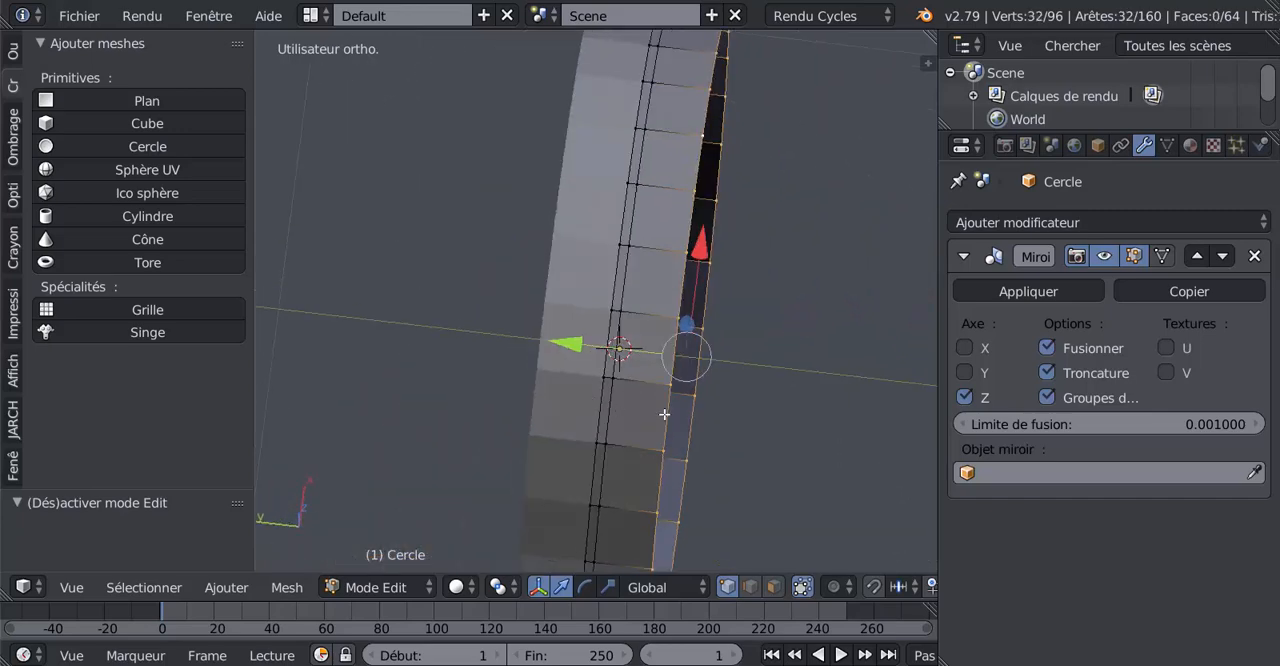
drag(566, 346, 585, 349)
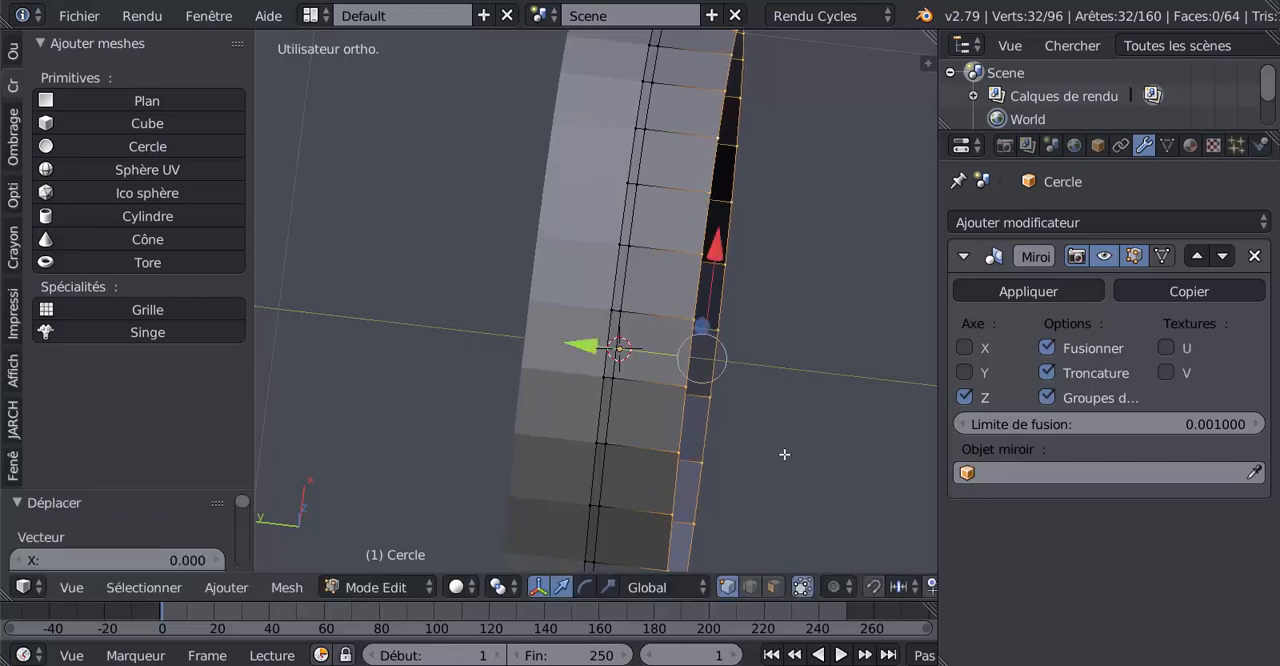
middle_drag(784, 454, 775, 414)
scroll(777, 414, down, 2)
drag(560, 362, 568, 359)
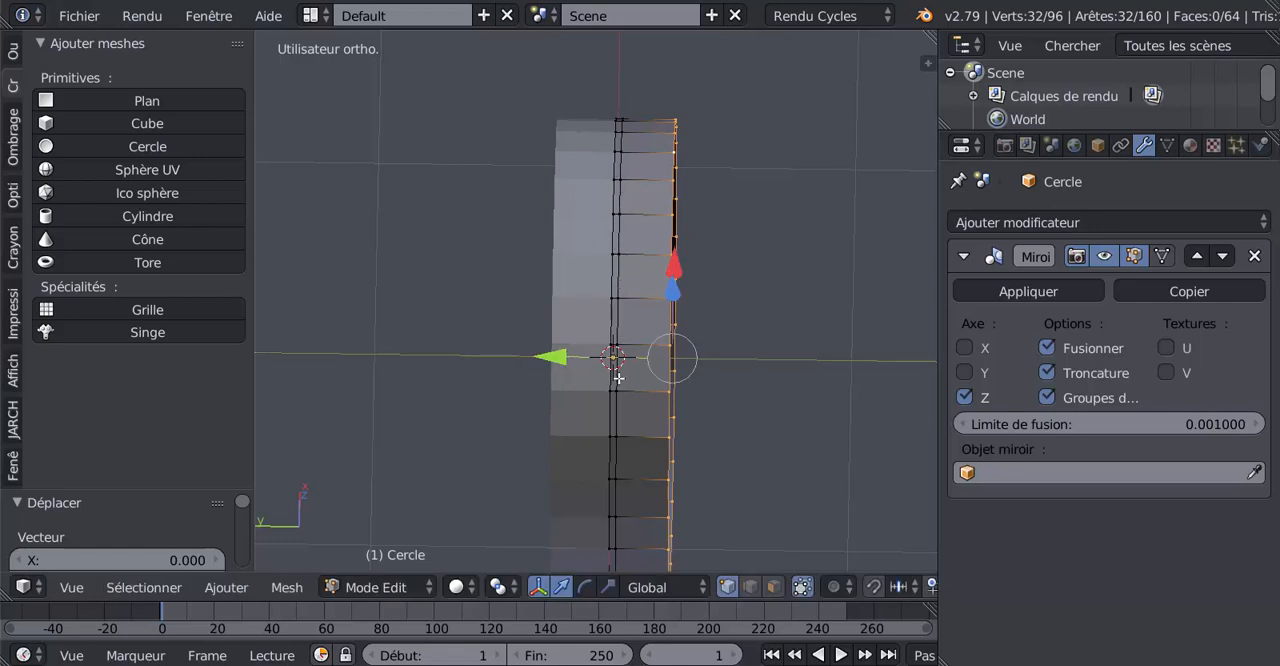
Rotate the outer edge loop by about -32° around the global Y axis to slant the tread faces
scroll(631, 309, up, 3)
middle_drag(799, 359, 758, 394)
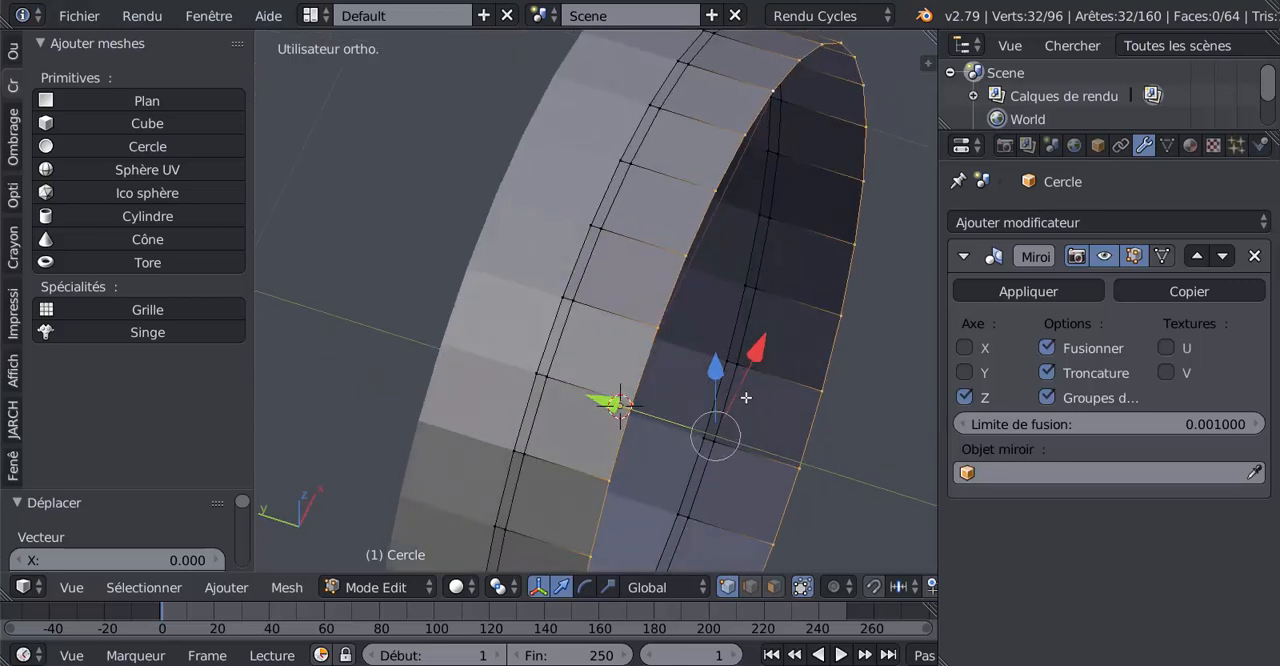
middle_drag(667, 357, 731, 377)
middle_drag(821, 347, 820, 392)
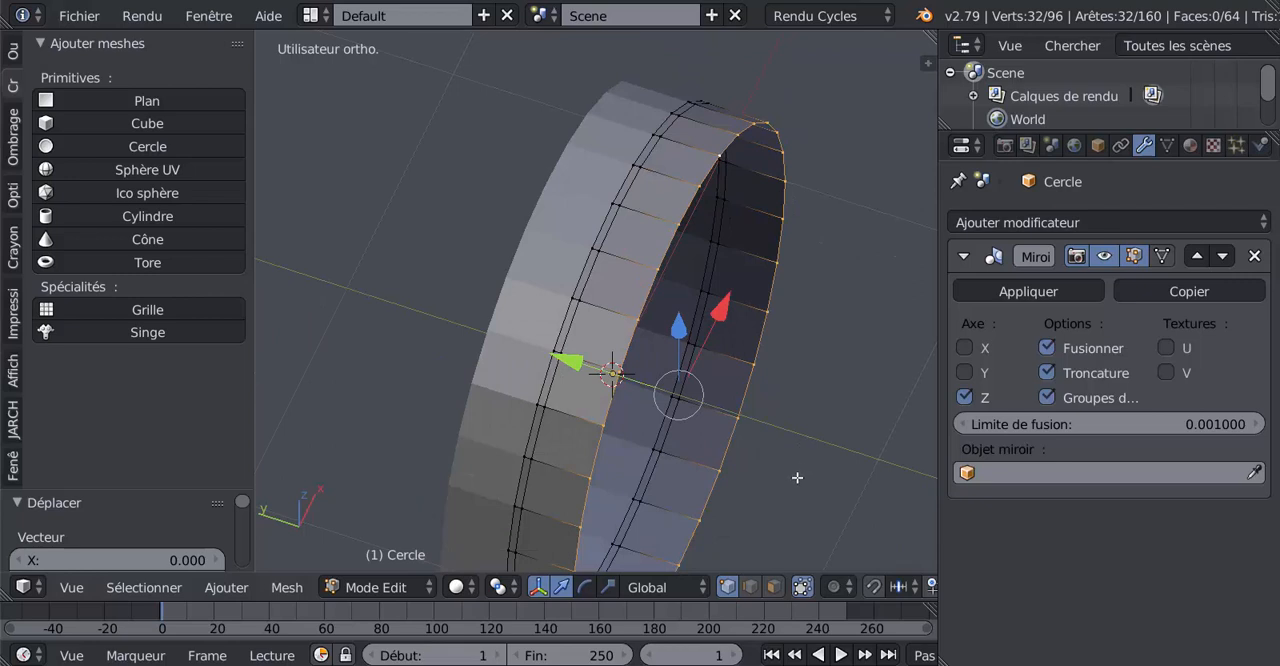
key(r)
key(y)
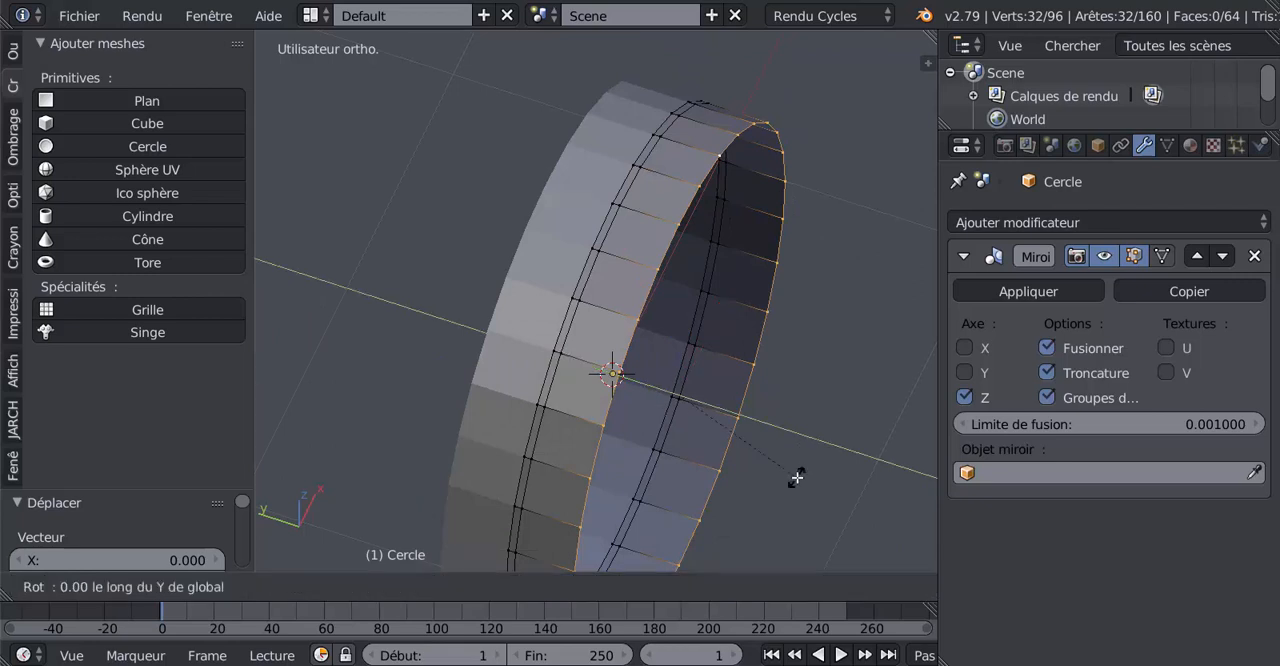
click(868, 406)
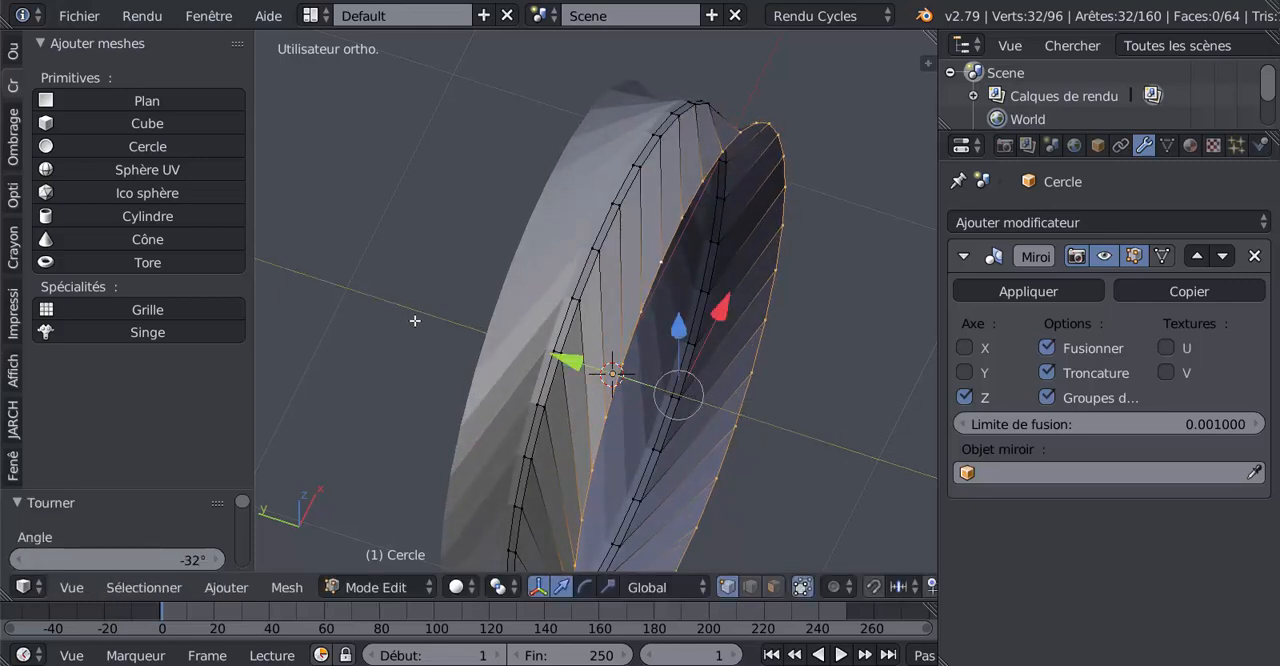
Scale the outer edge loop down to about 0.942
key(KP_3)
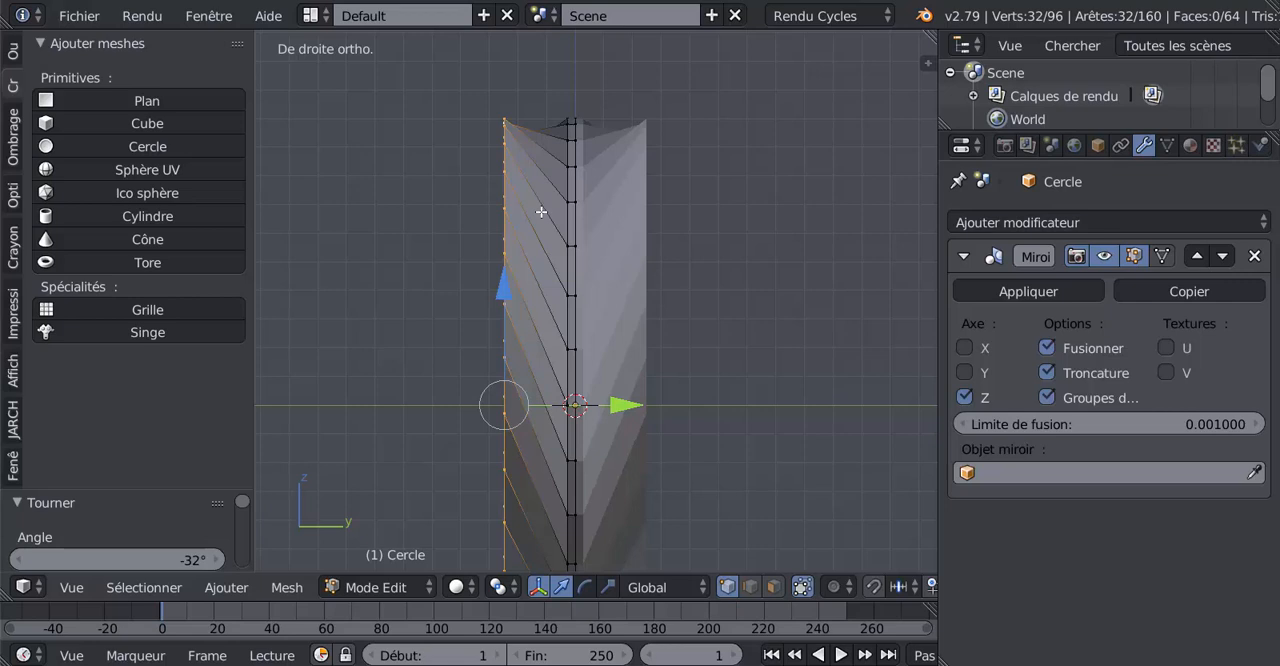
key(ctrl+KP_3)
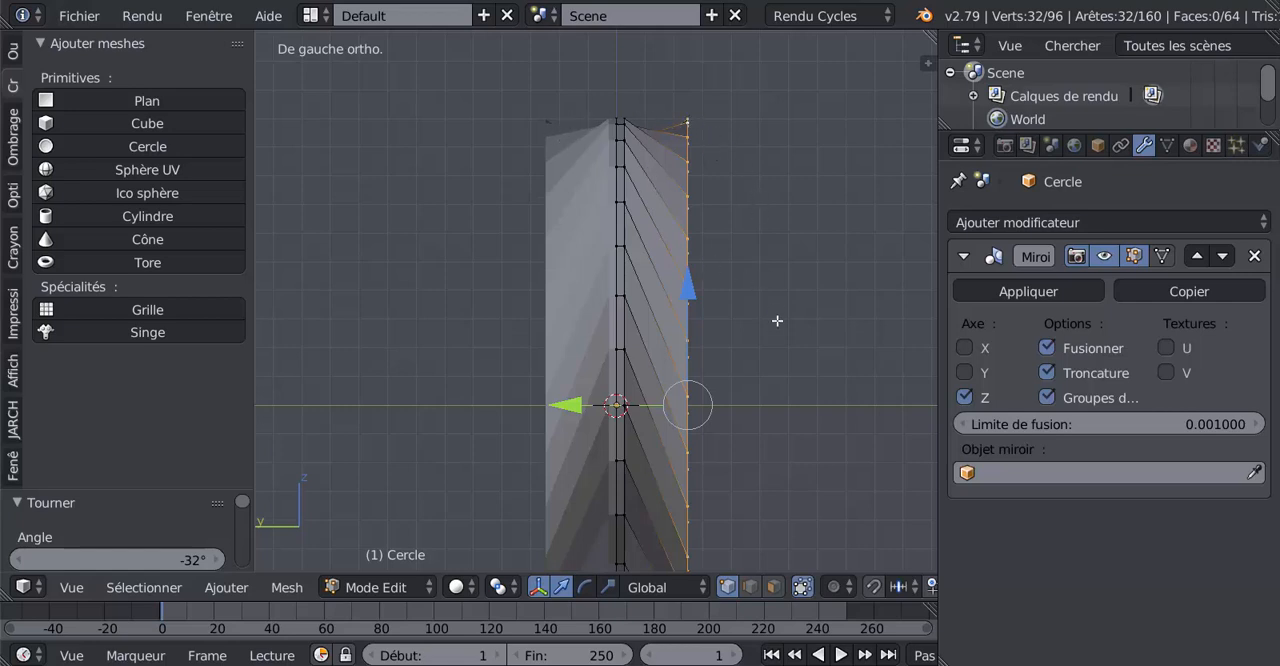
middle_drag(709, 321, 677, 327)
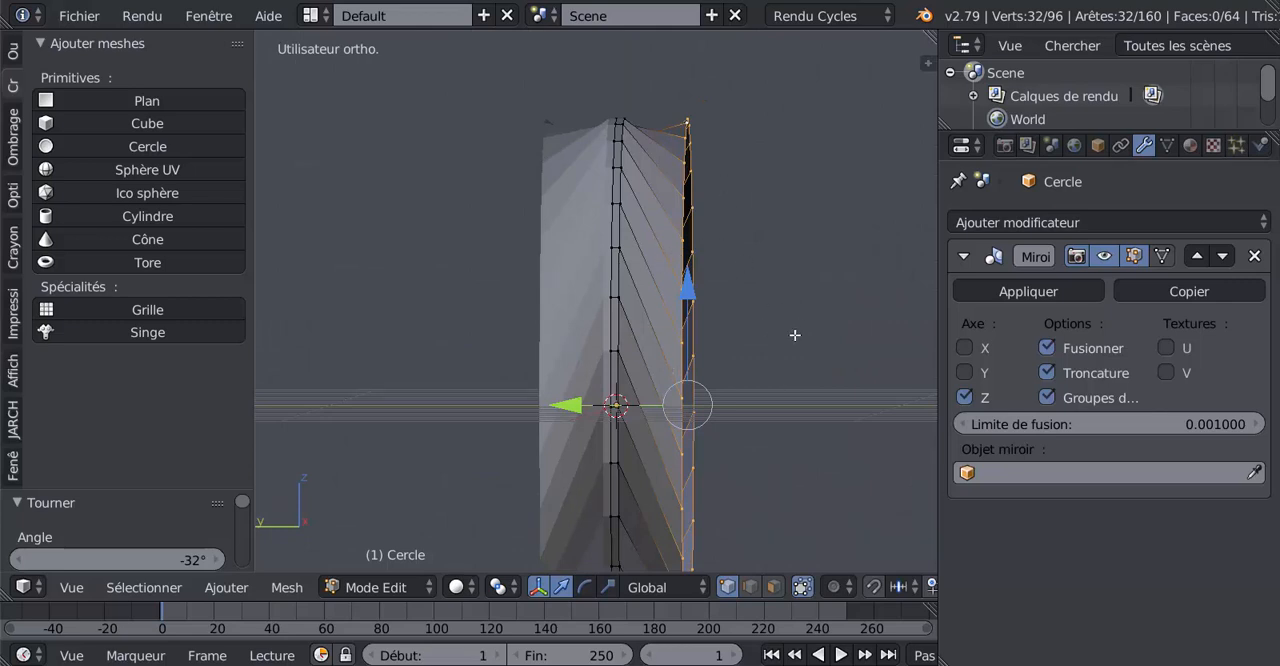
key(s)
click(834, 505)
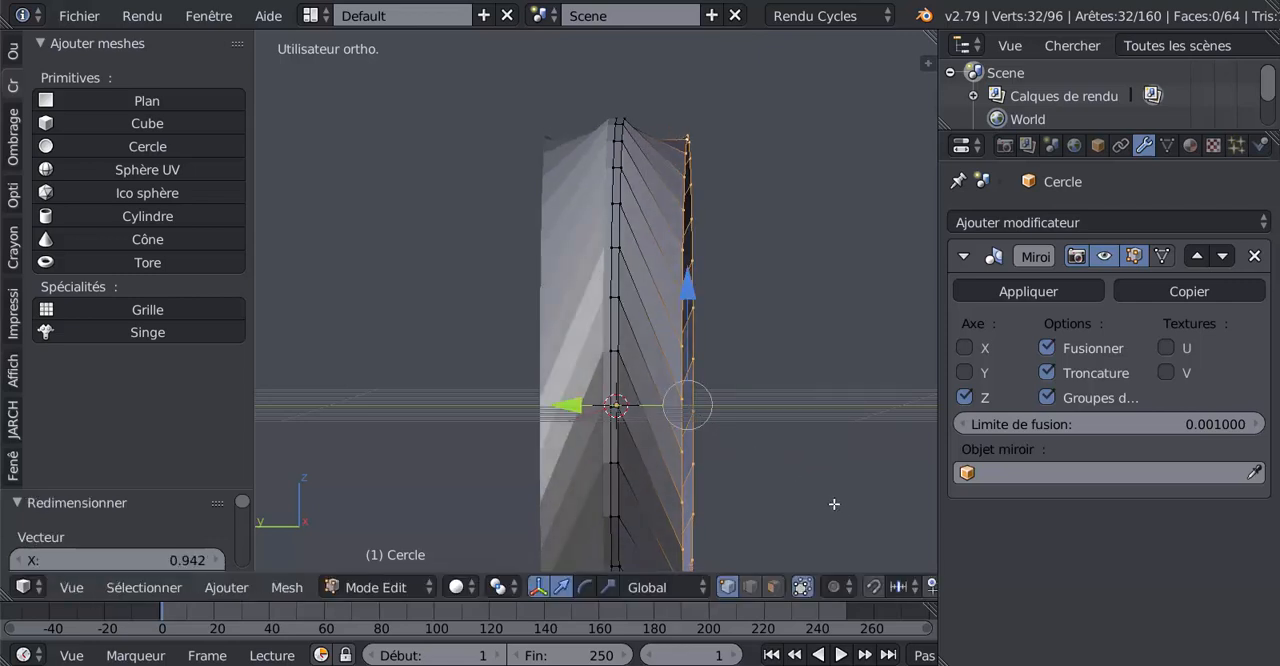
Cut one centred edge loop around the slanted faces between the narrow centre strip and the outer edge
key(ctrl+r)
click(652, 189)
right_click(652, 189)
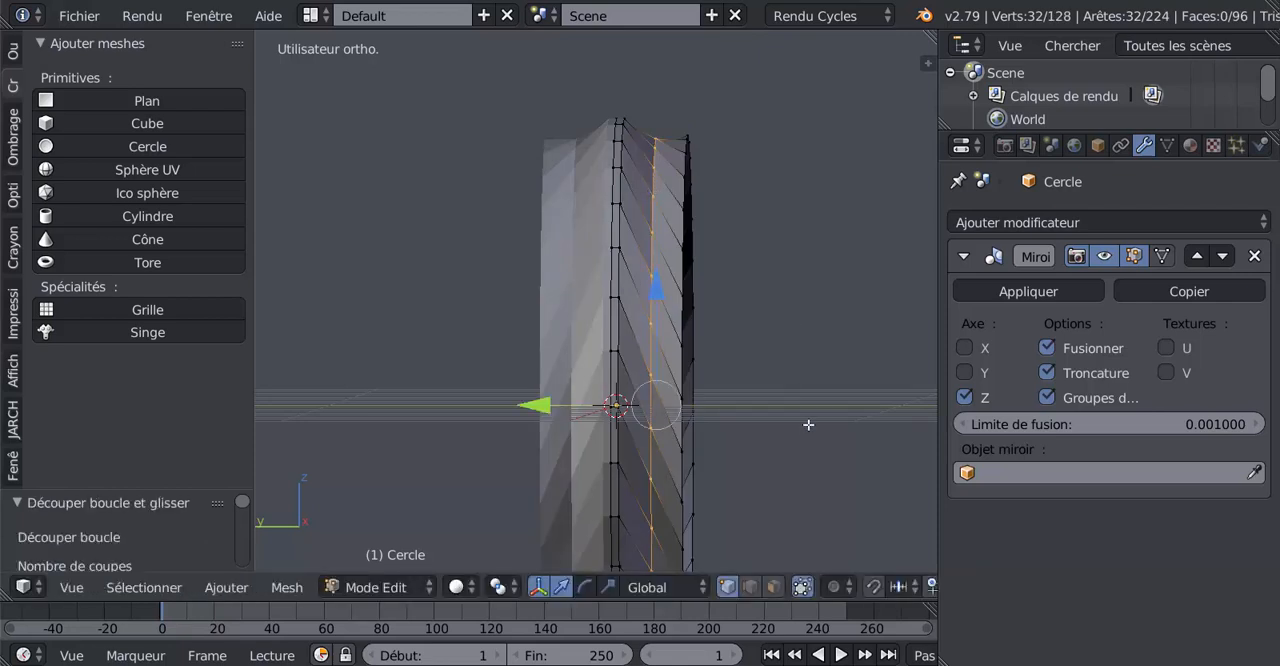
Scale the newly cut edge loop up to about 1.067 to round the tread profile
key(s)
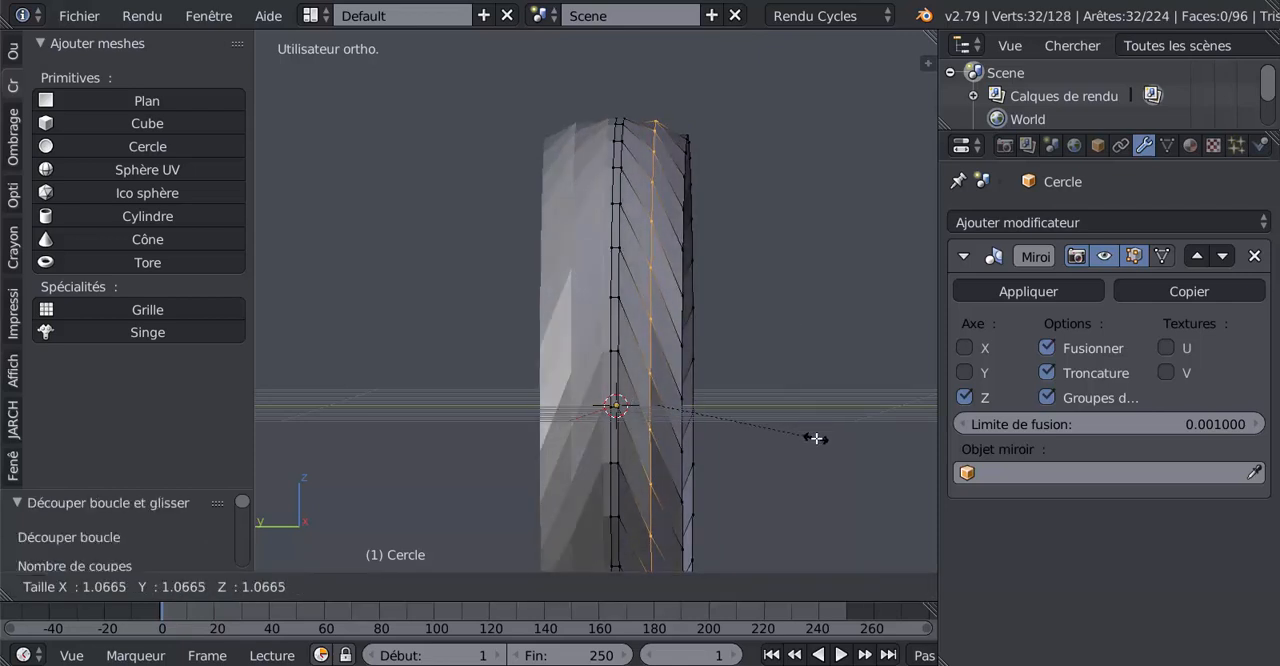
click(816, 438)
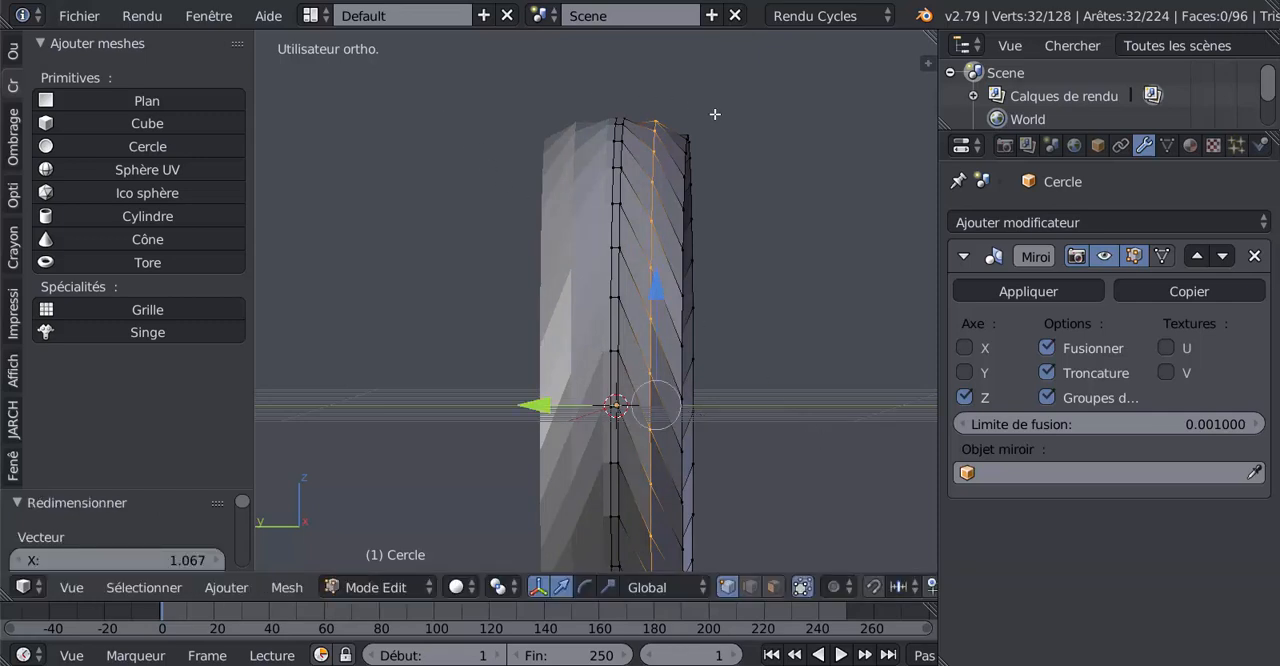
key(Tab)
key(Tab)
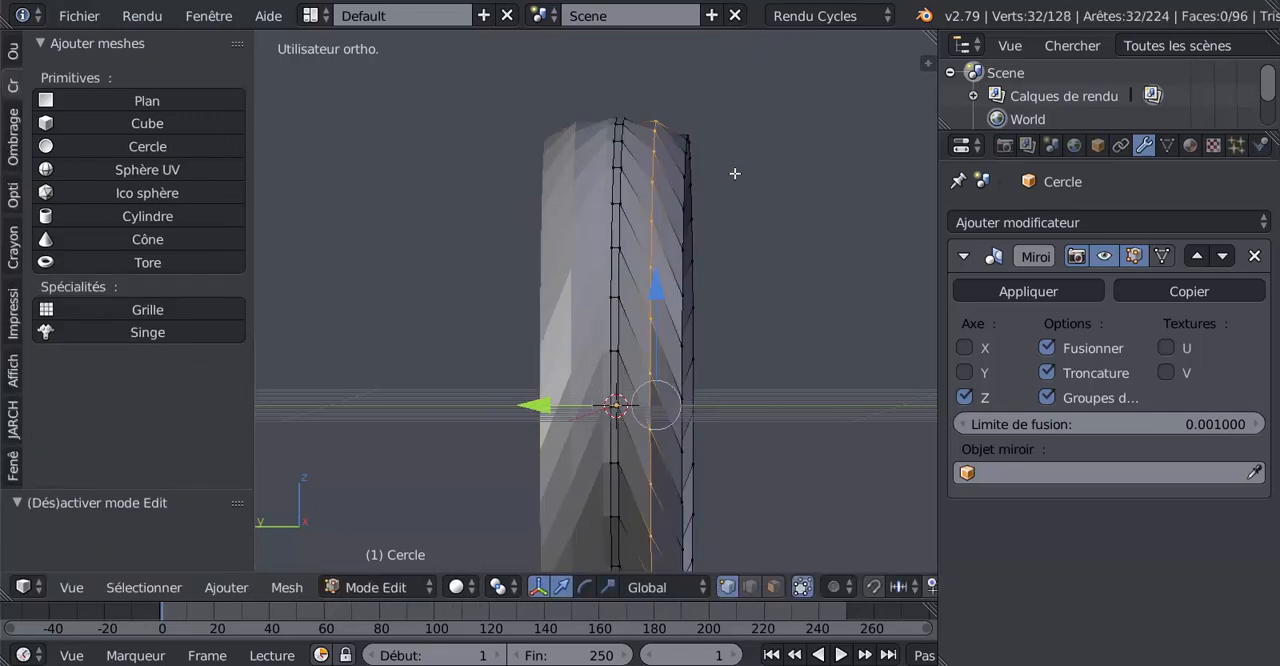
Select the face loop of the narrow centre strip and scale it up to about 1.017
scroll(665, 167, up, 1)
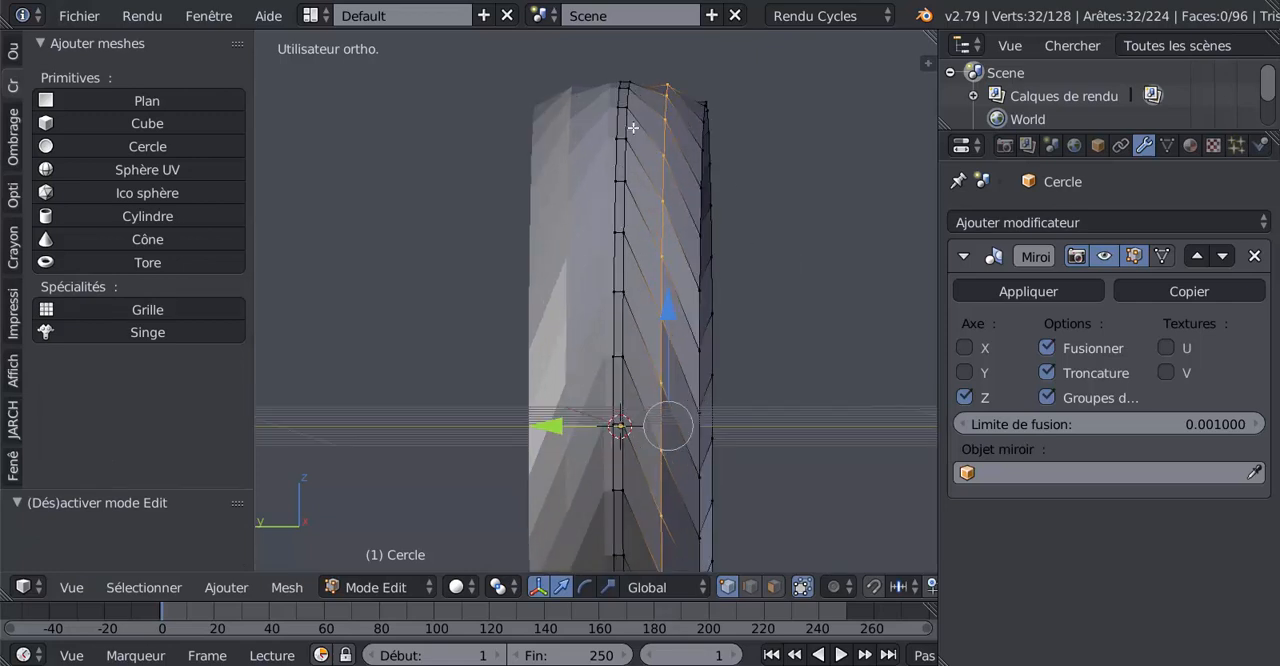
click(774, 587)
alt+click(622, 110)
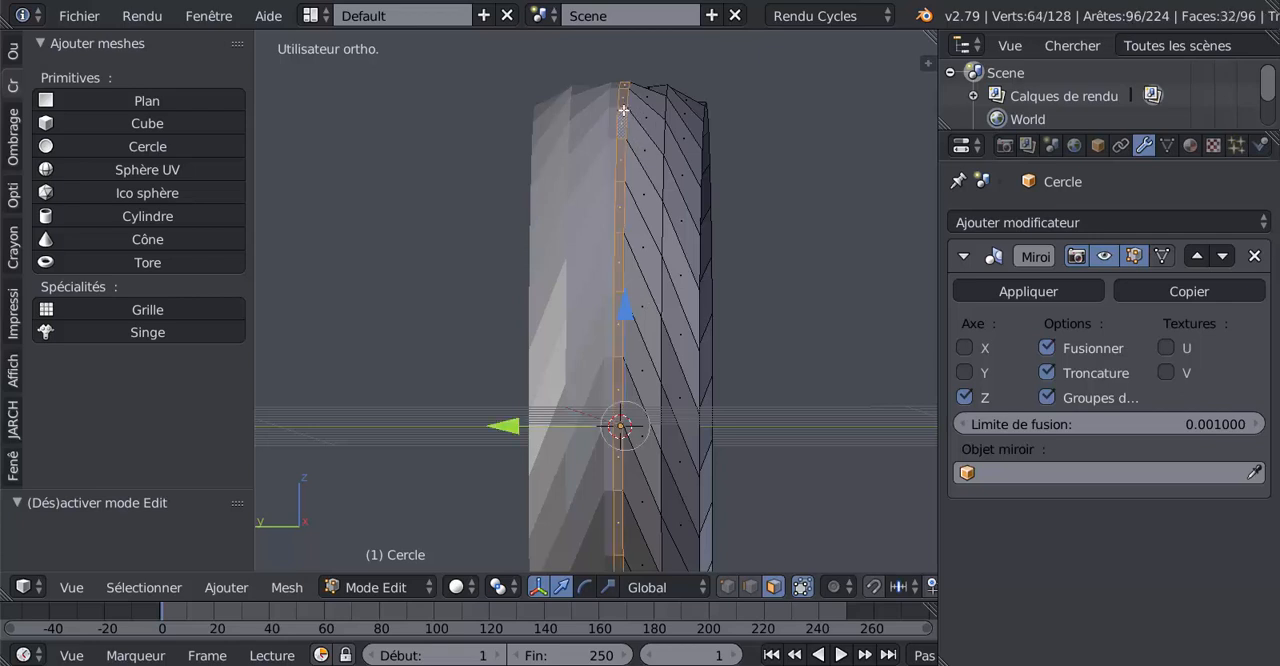
key(s)
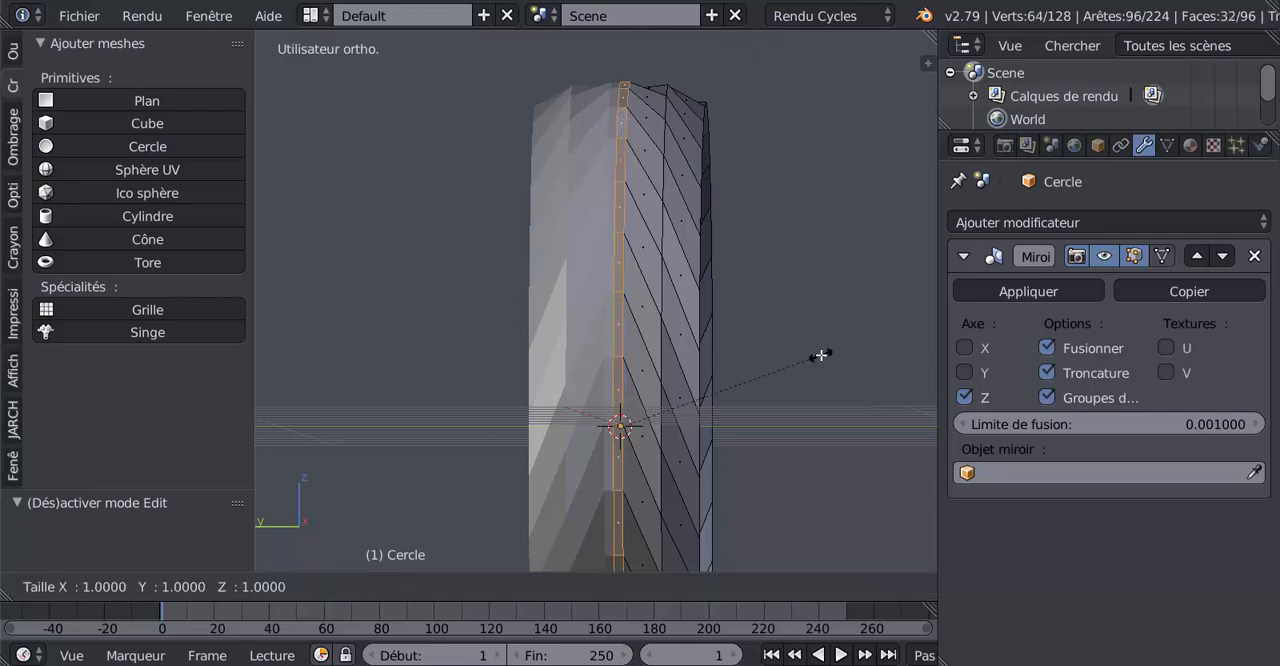
click(824, 356)
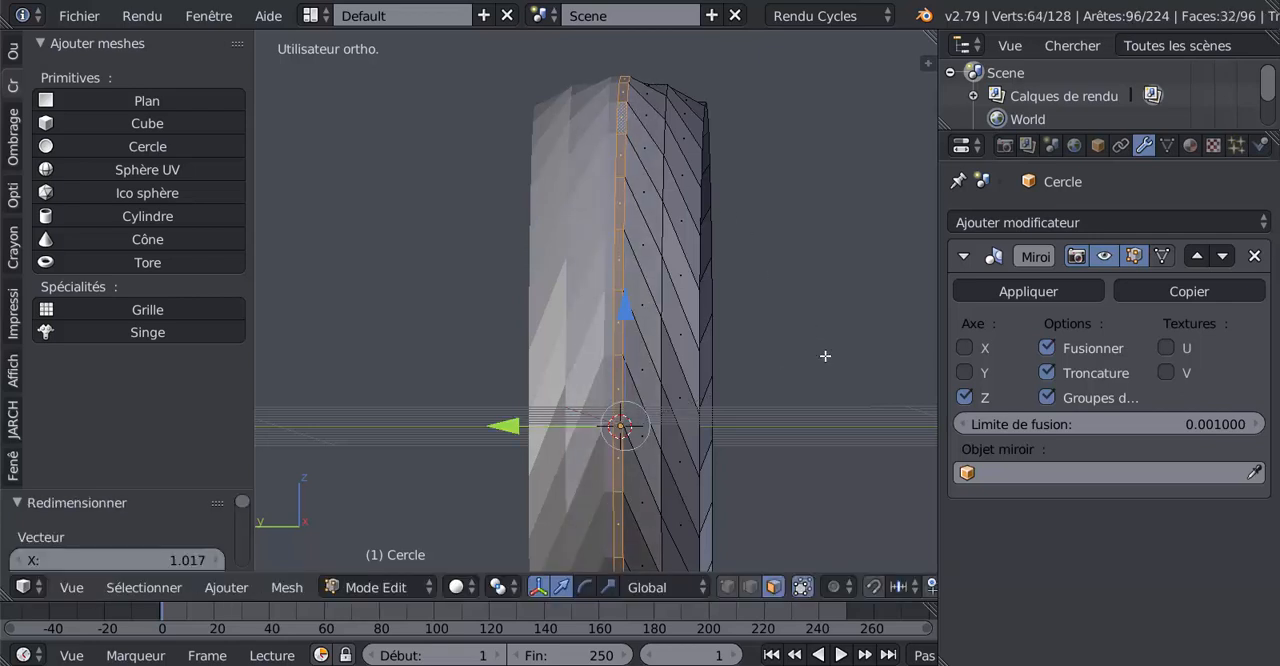
key(Tab)
key(Tab)
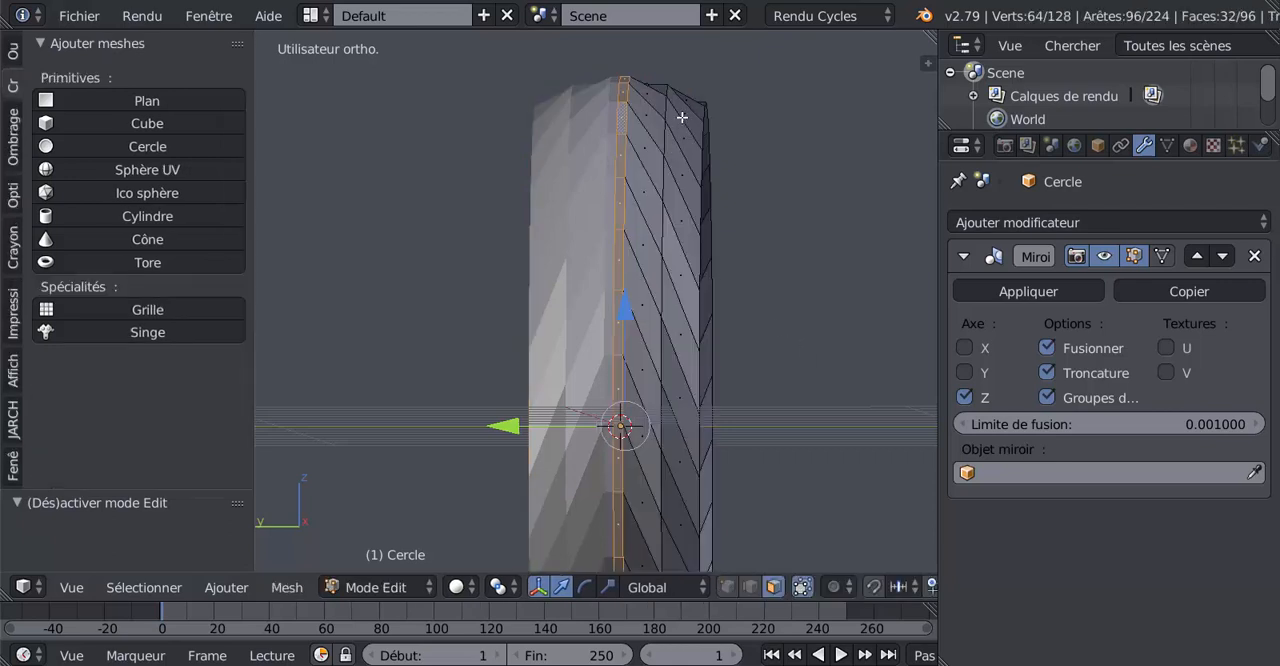
Cut a centred edge loop between the middle loop and the outer edge and scale it up to about 1.021
key(ctrl+r)
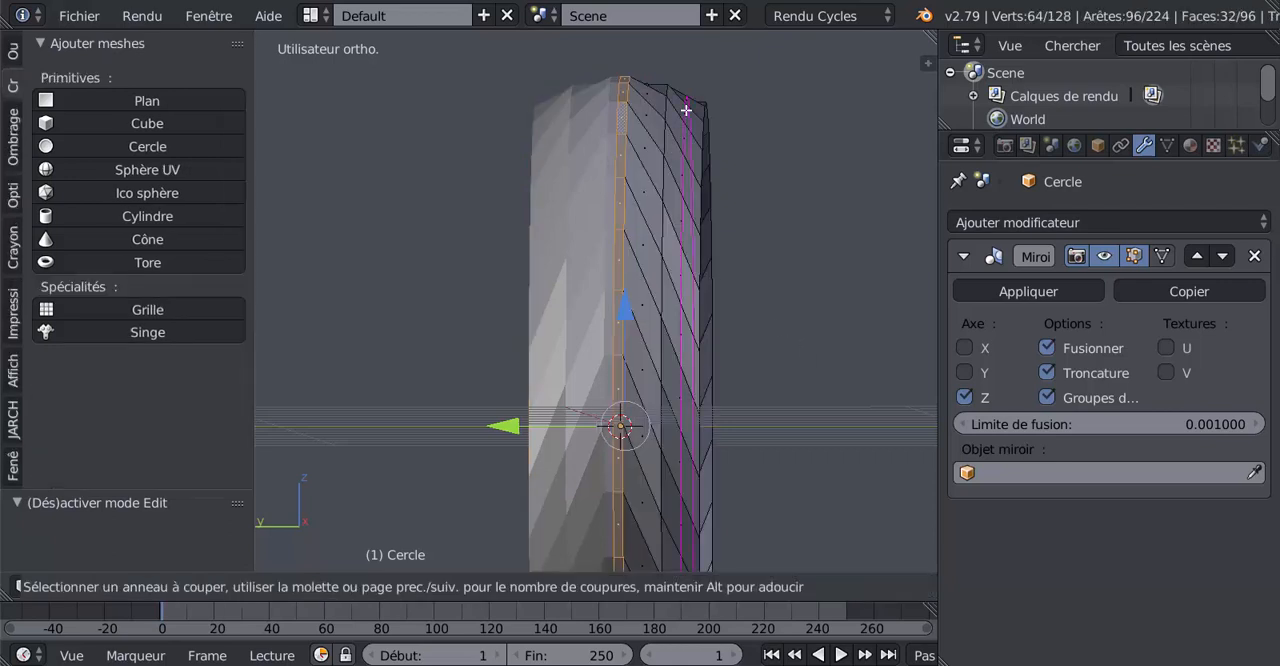
click(684, 115)
right_click(684, 115)
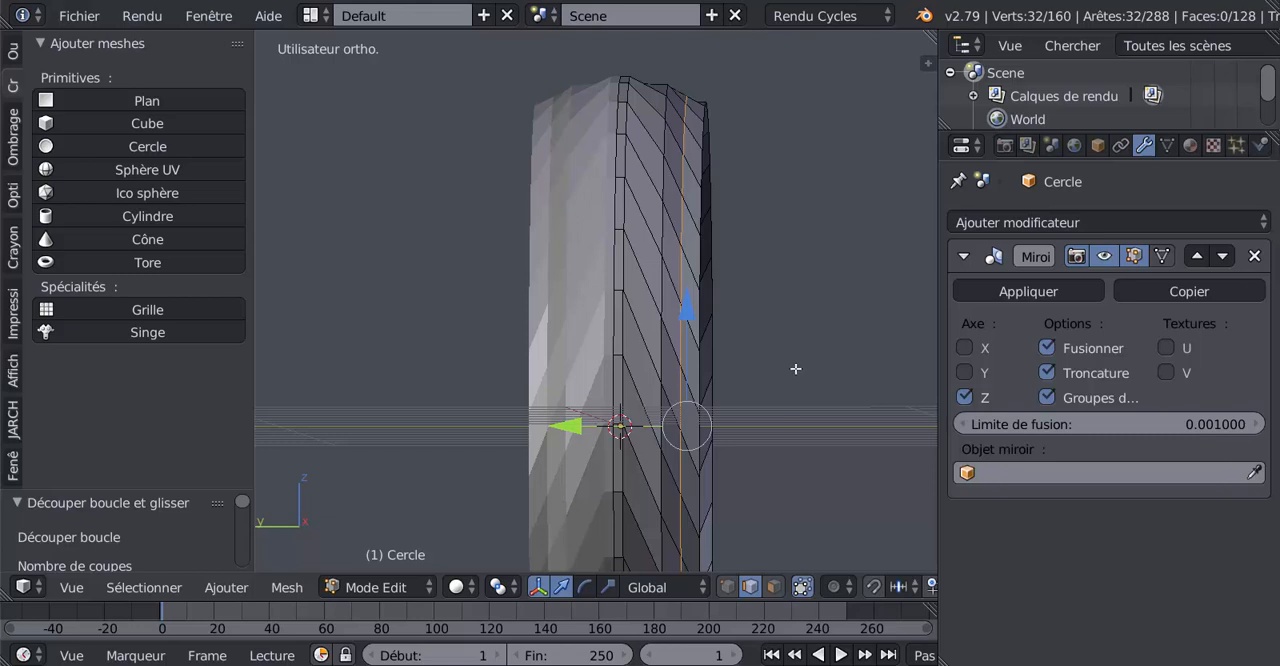
key(s)
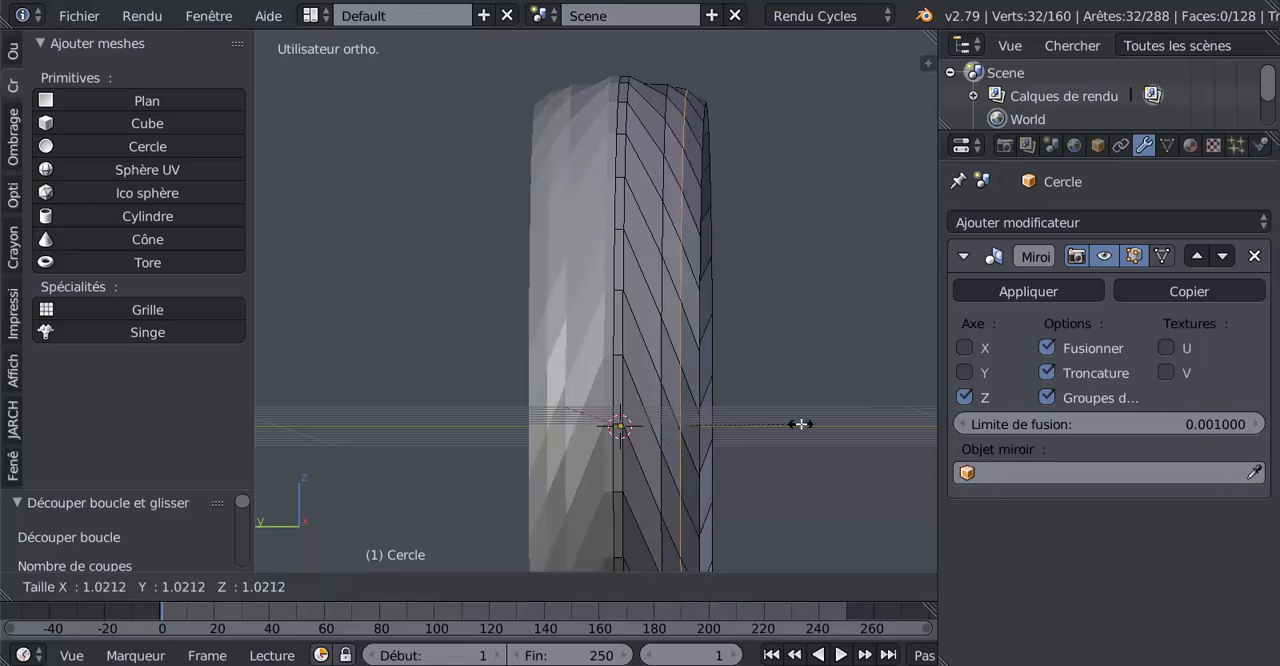
click(800, 424)
key(Tab)
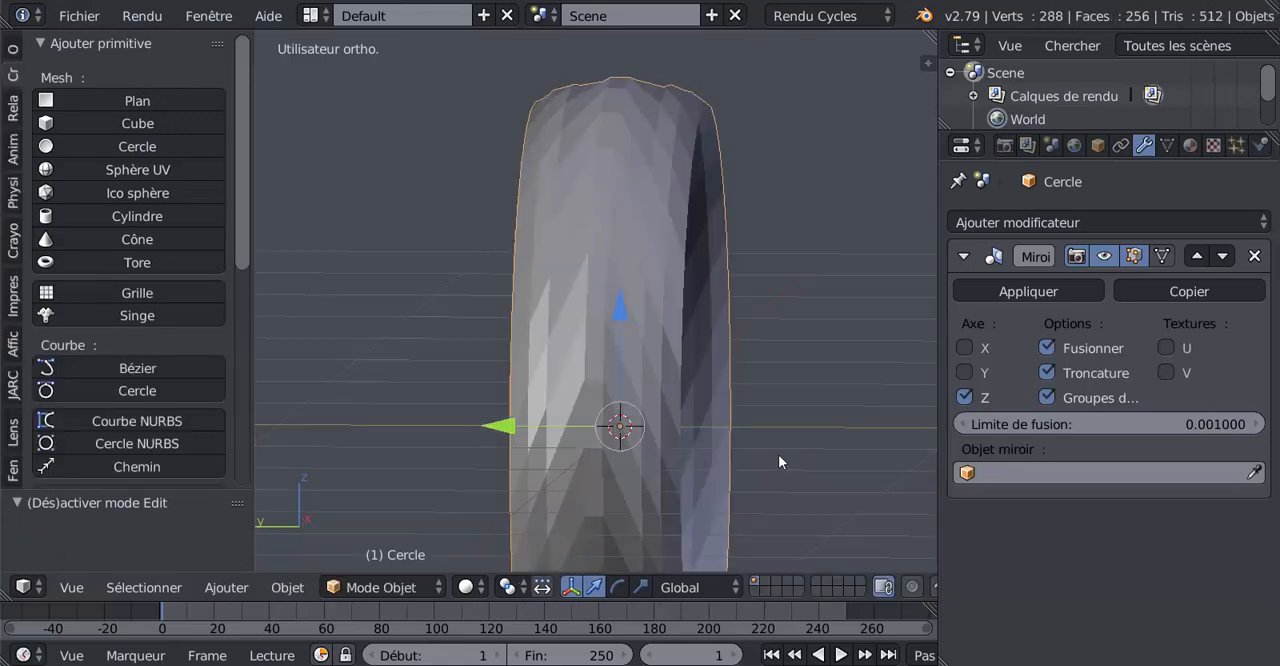
Select the edge loop between the centre strip and the slanted faces and scale it down to about 0.994
mouse_move(778, 454)
middle_down()
mouse_move(803, 463)
mouse_move(787, 428)
middle_up()
key(Tab)
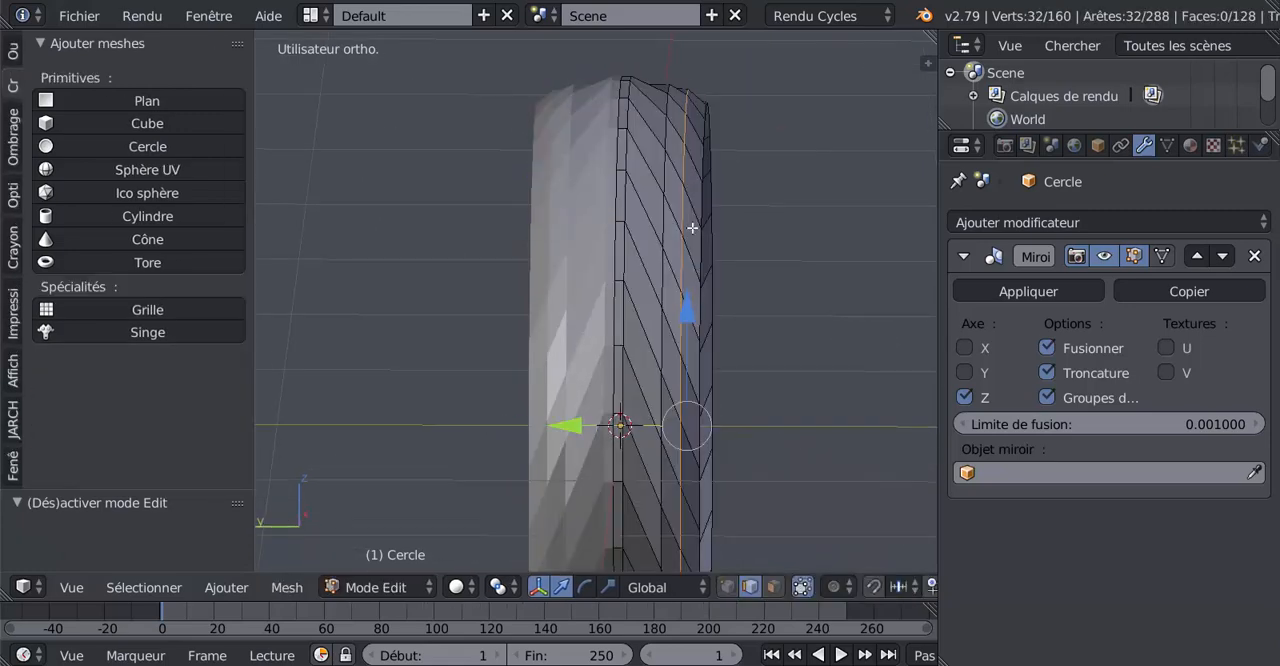
scroll(700, 250, up, 3)
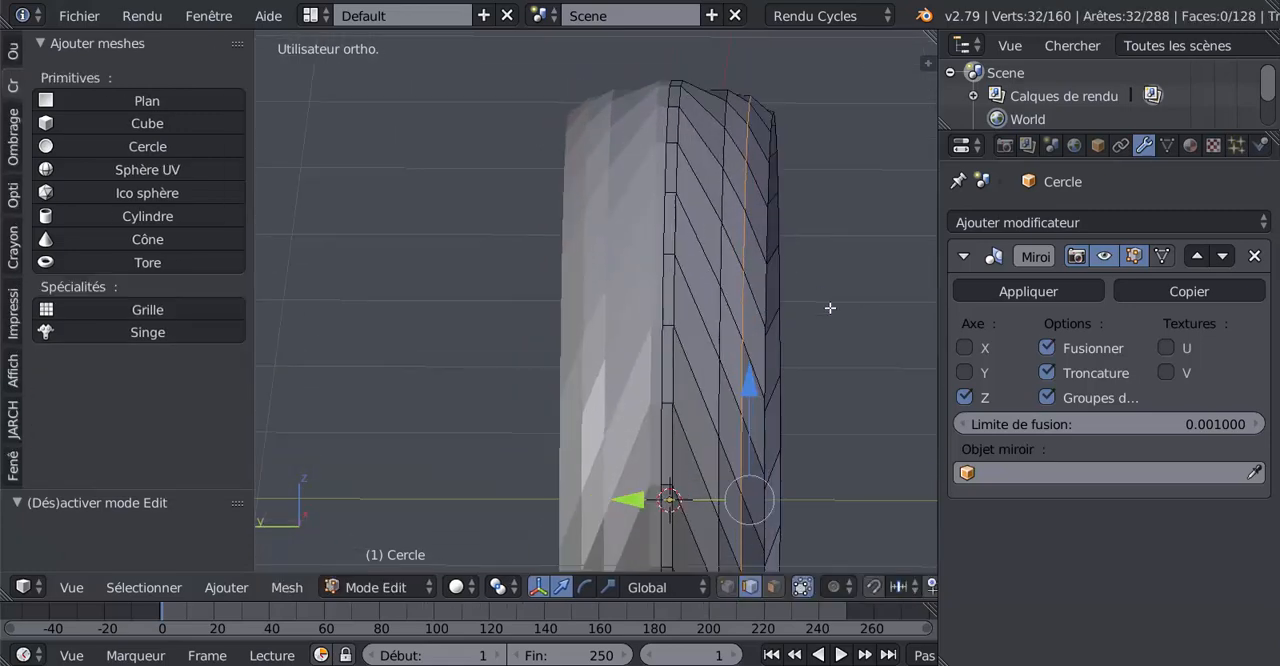
middle_drag(864, 331, 863, 321)
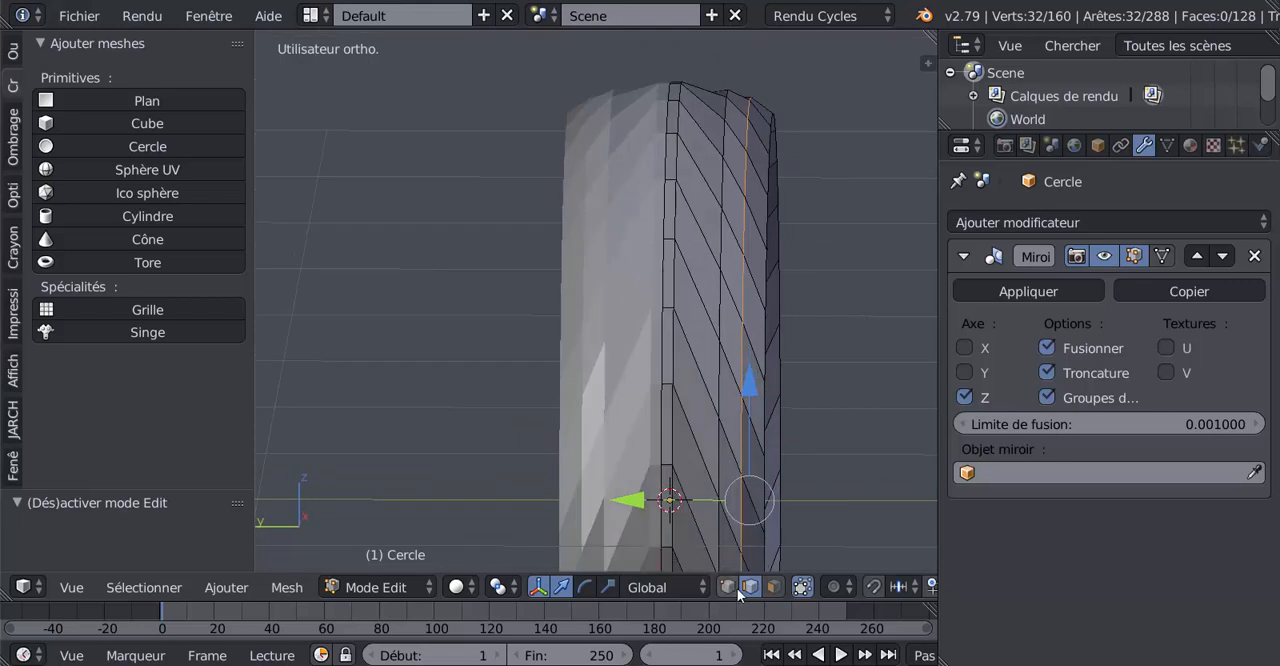
alt+right_click(684, 127)
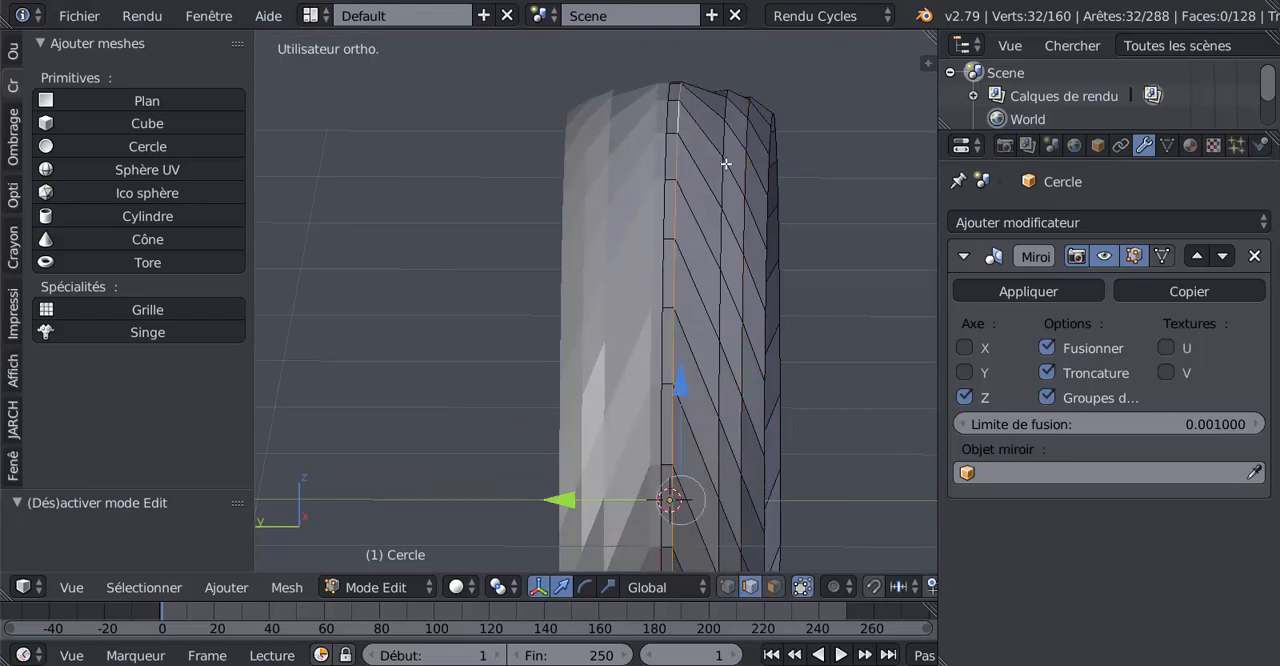
middle_drag(725, 250, 734, 281)
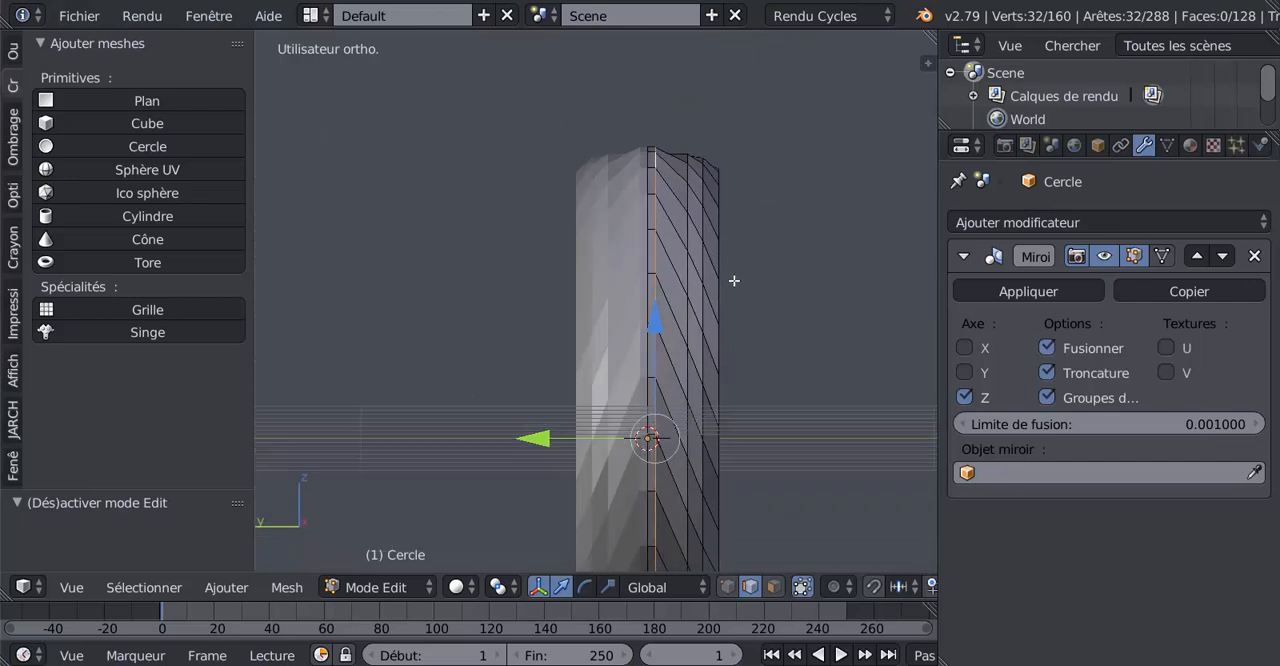
middle_drag(808, 414, 810, 420)
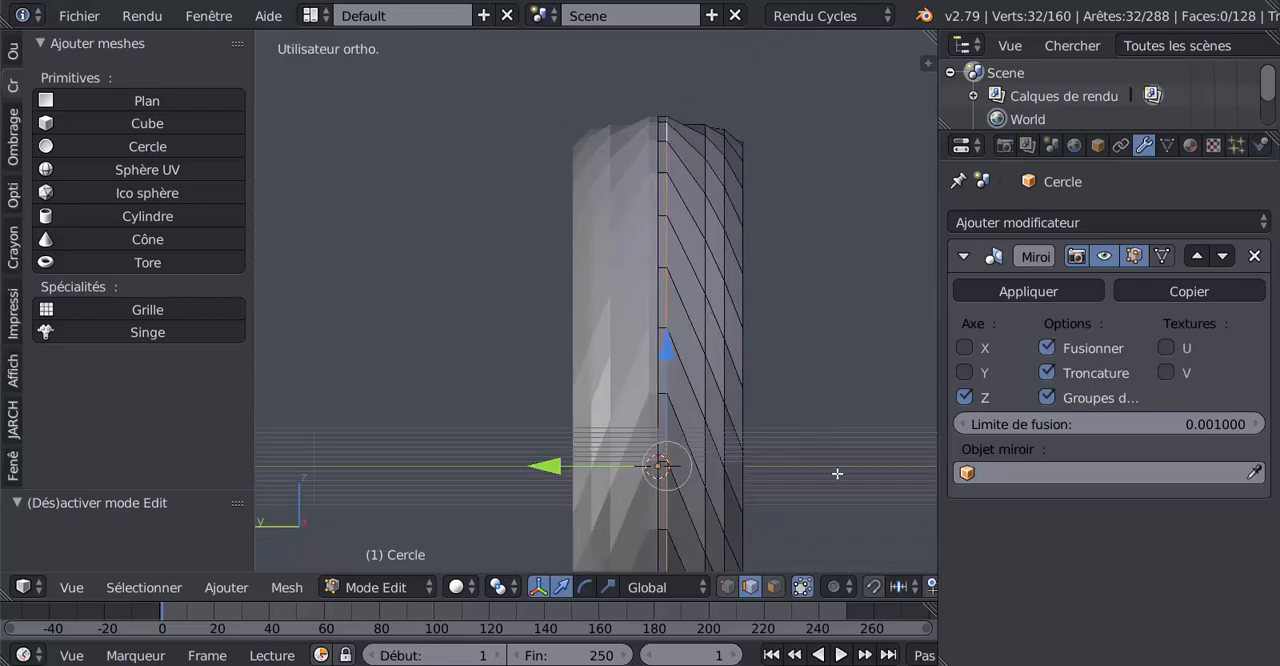
key(s)
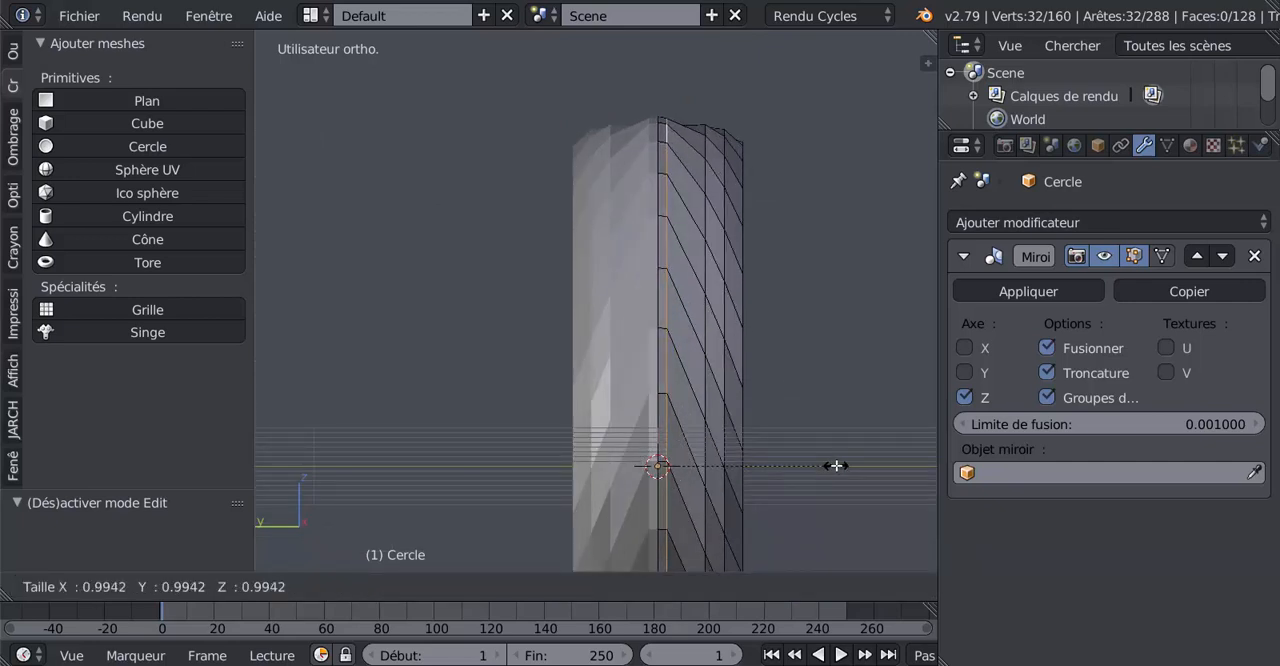
click(836, 465)
key(Tab)
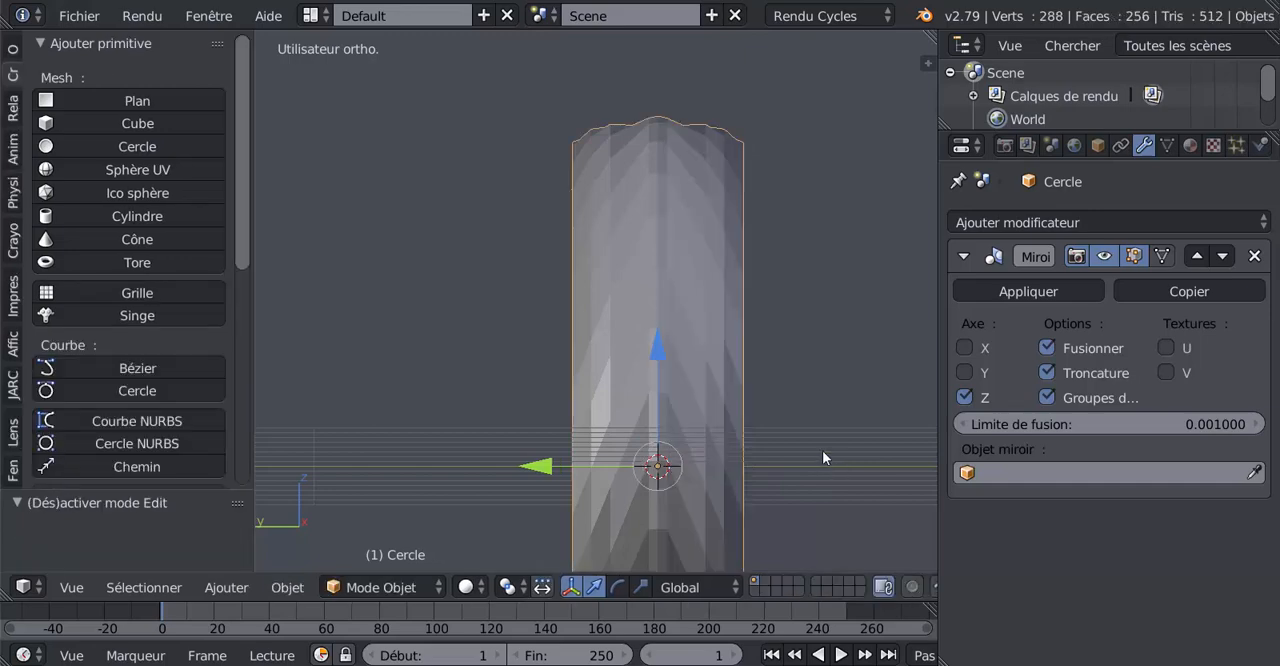
Select the middle edge loop of the slanted tread faces and adjust its scale slightly to even the profile
middle_drag(822, 457, 759, 408)
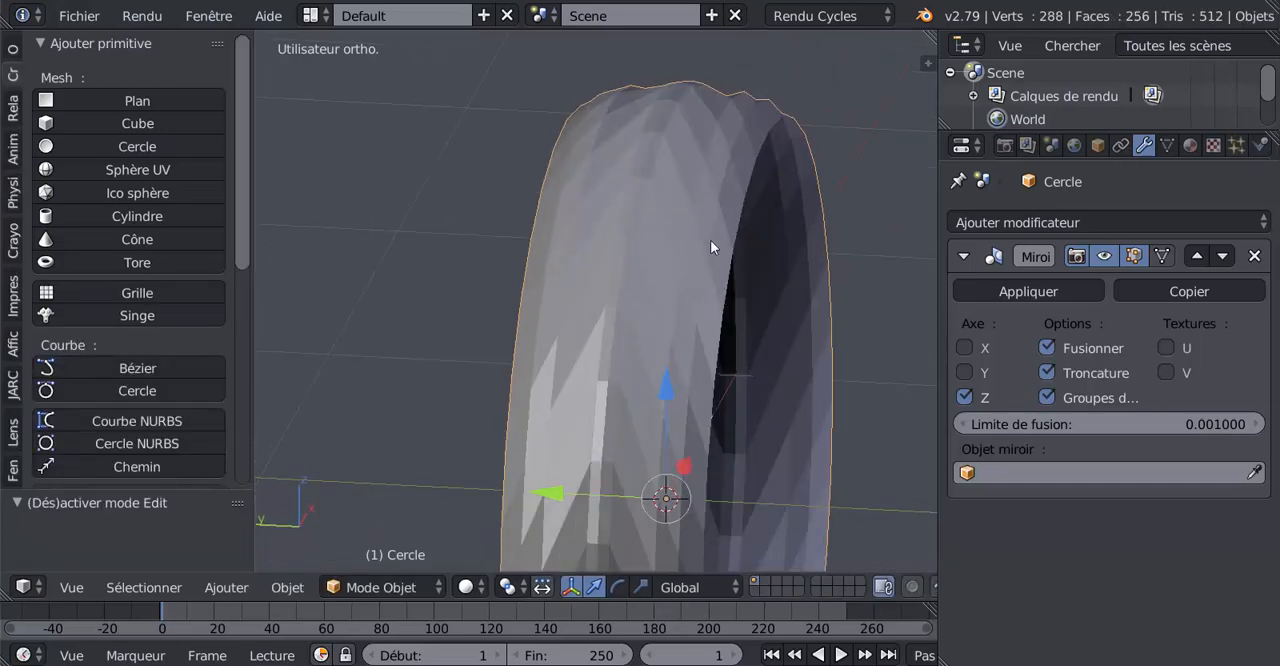
key(Tab)
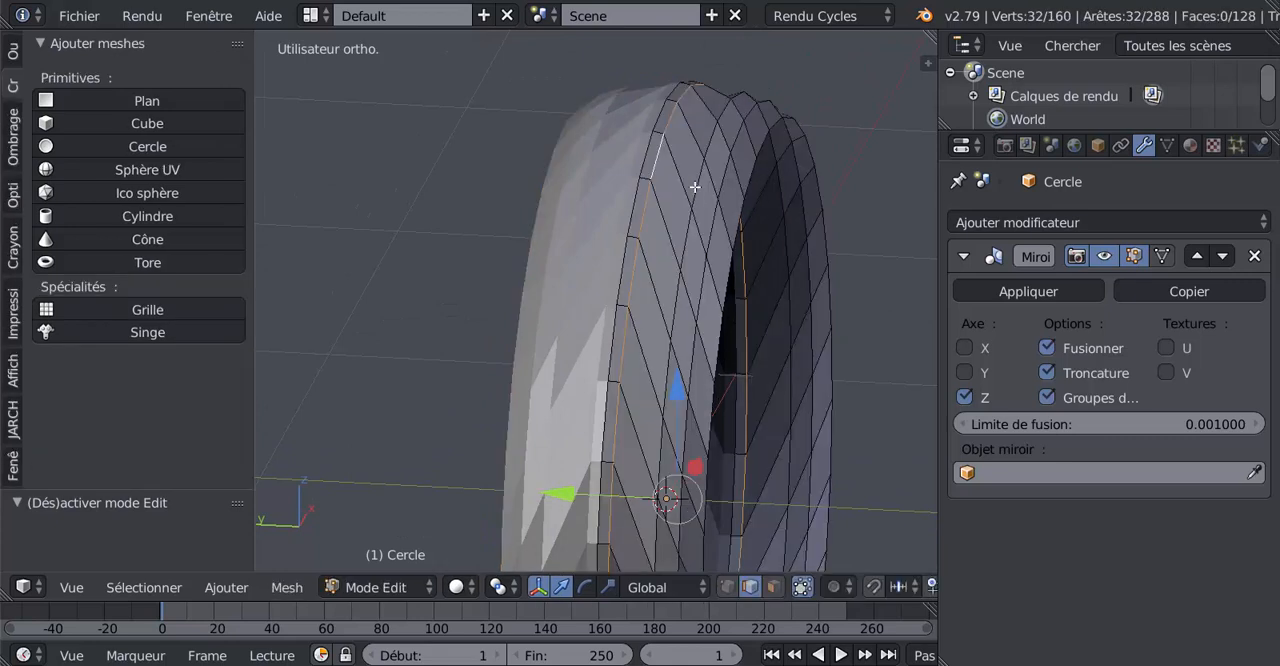
right_click(695, 187)
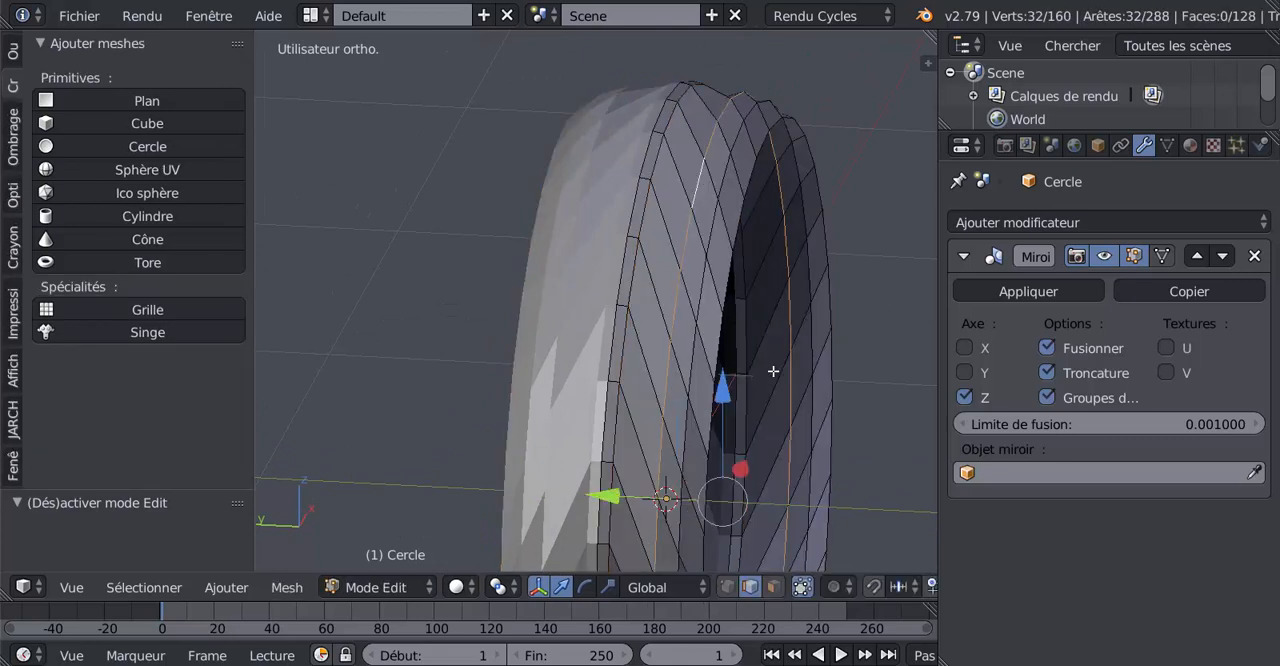
key(s)
click(863, 531)
key(Tab)
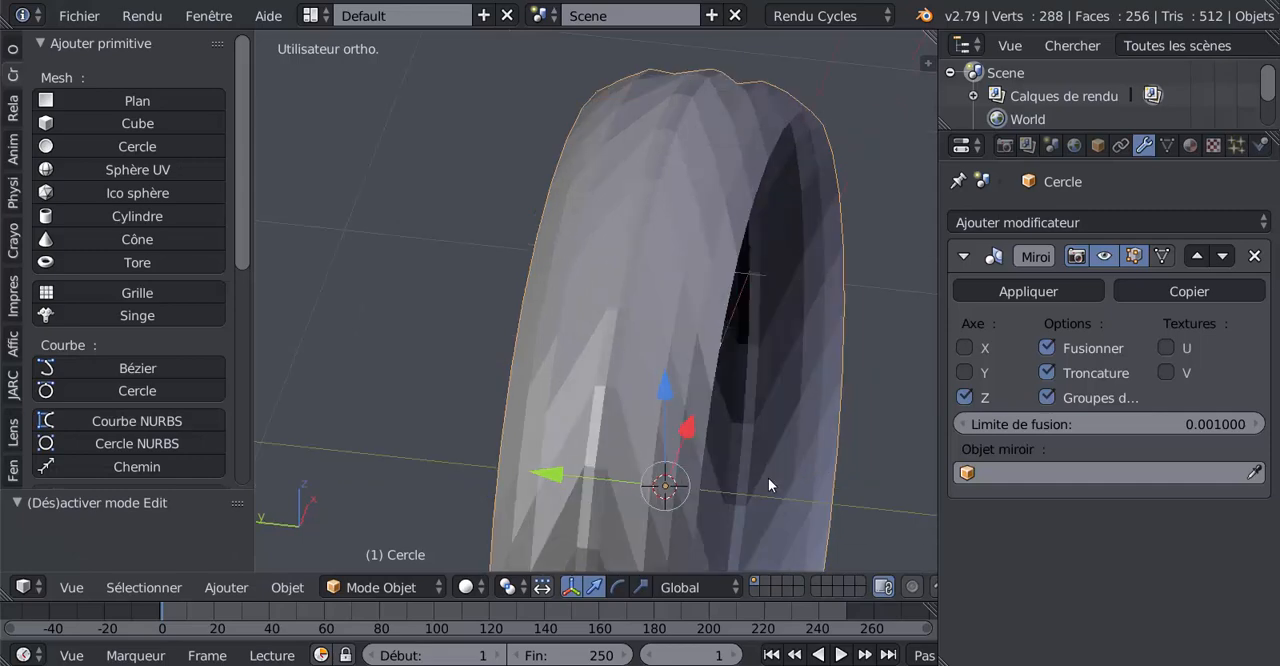
Cut a centred edge loop between the centre strip and the middle loop and scale it up to about 1.019
middle_drag(768, 477, 789, 439)
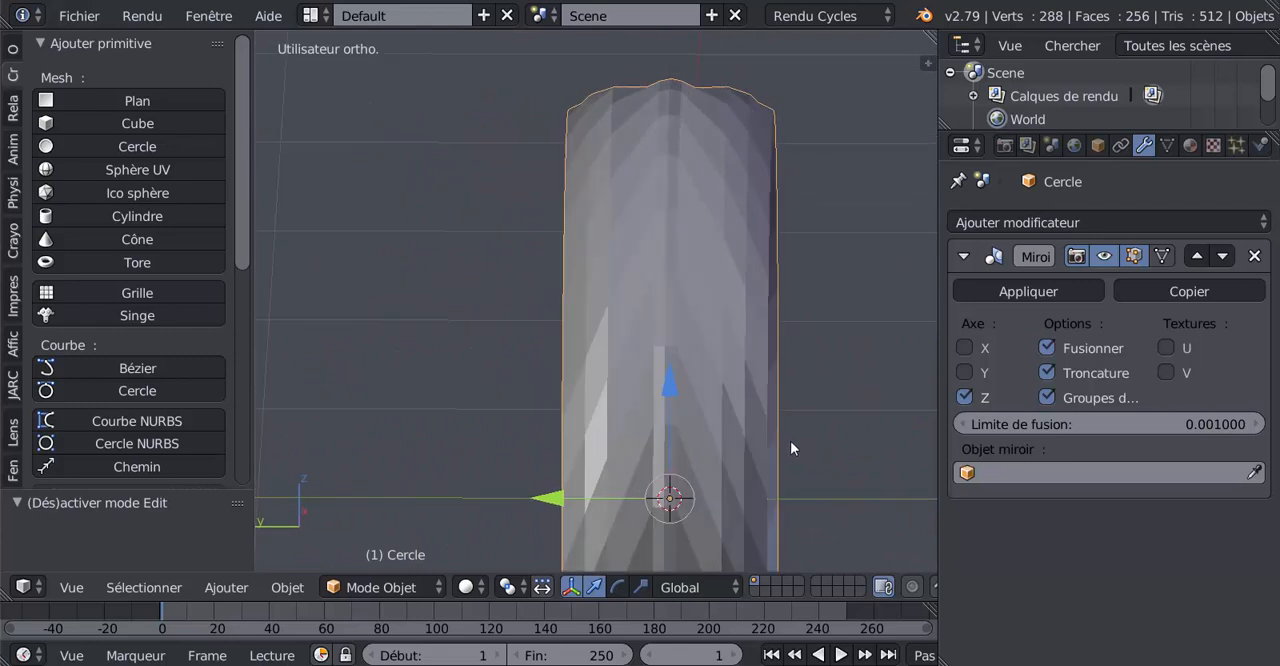
key(Tab)
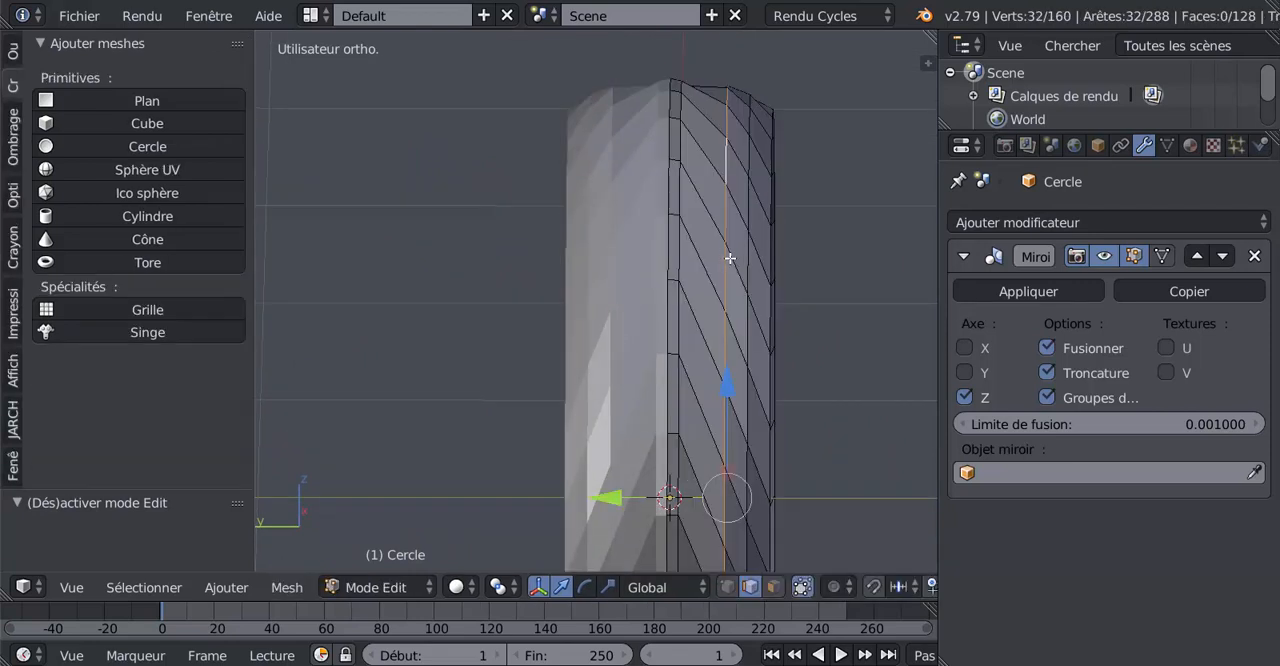
key(ctrl+r)
click(706, 166)
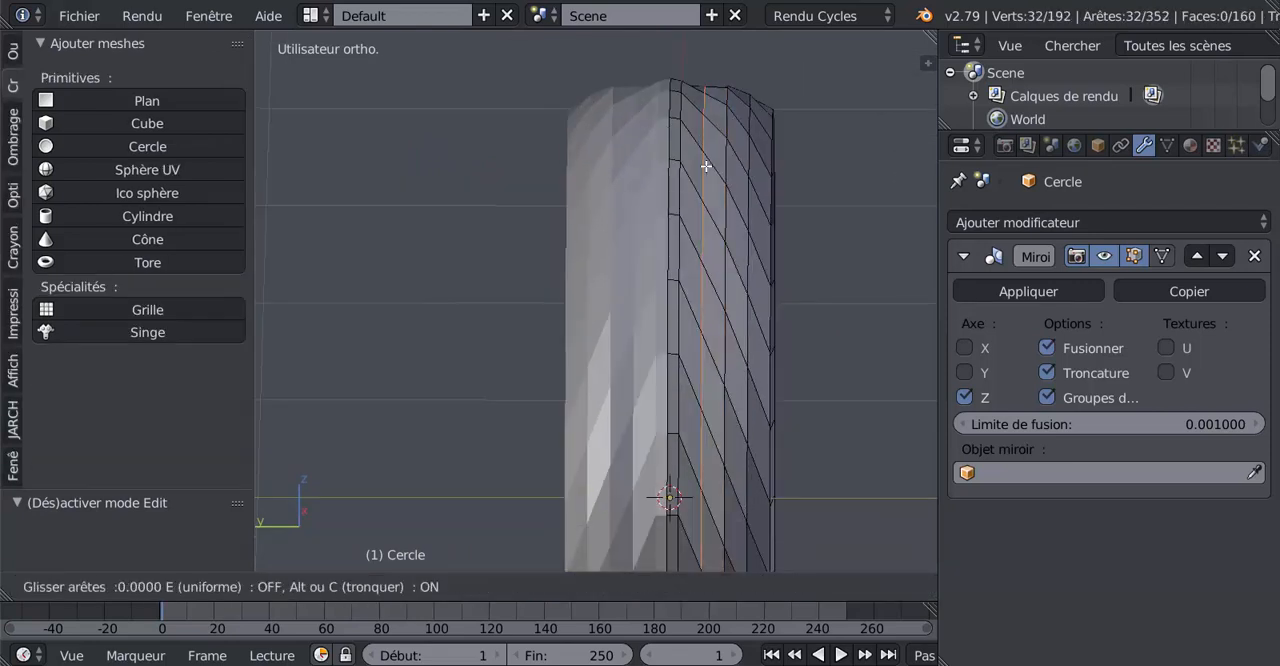
right_click(706, 164)
key(s)
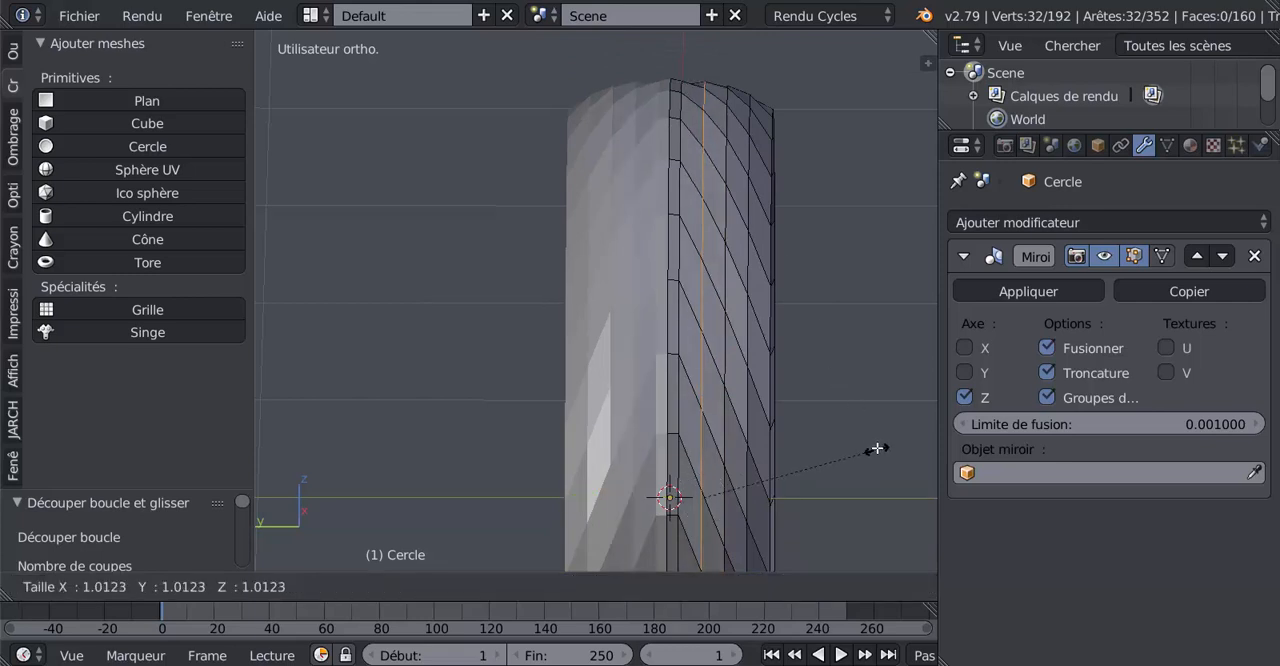
click(877, 445)
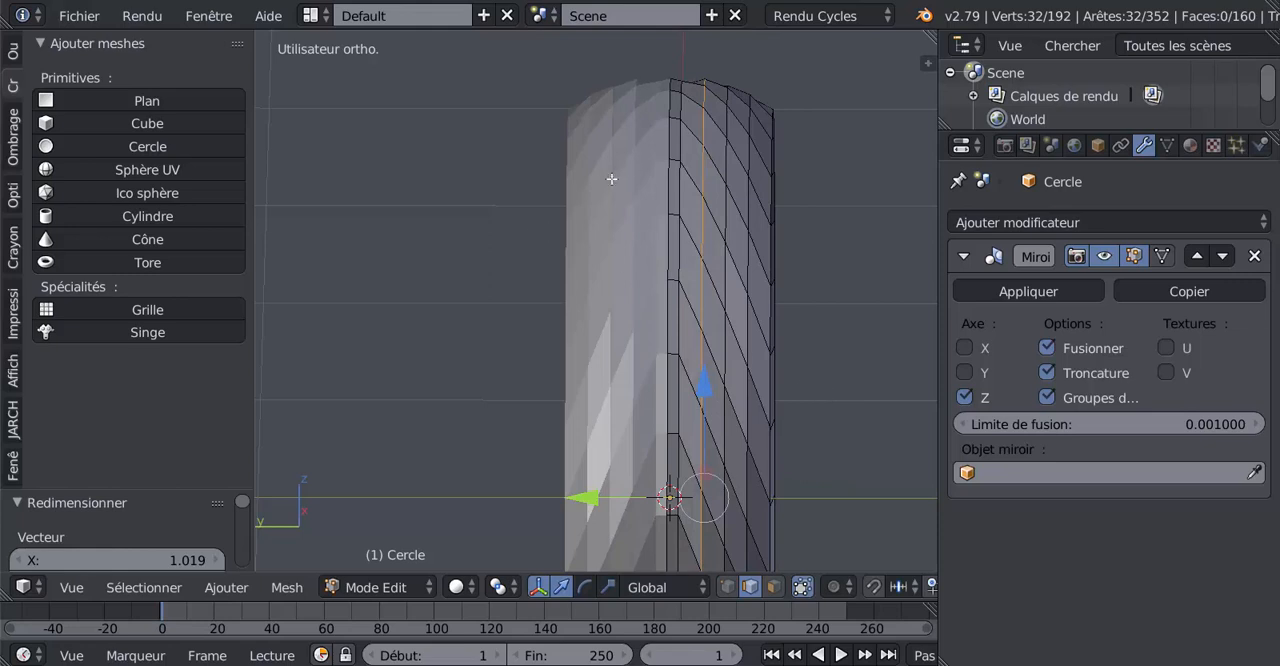
key(Tab)
key(Tab)
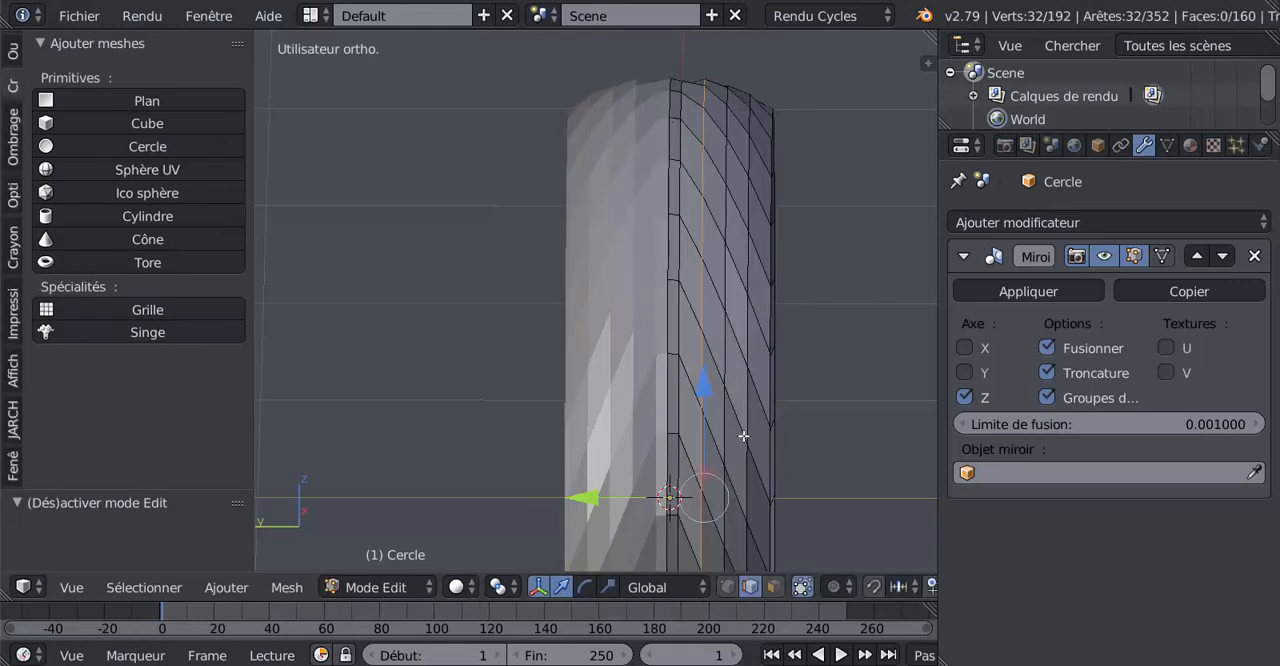
Select the centre strip's face loop again and scale it up to about 1.007 to raise the crown
click(776, 589)
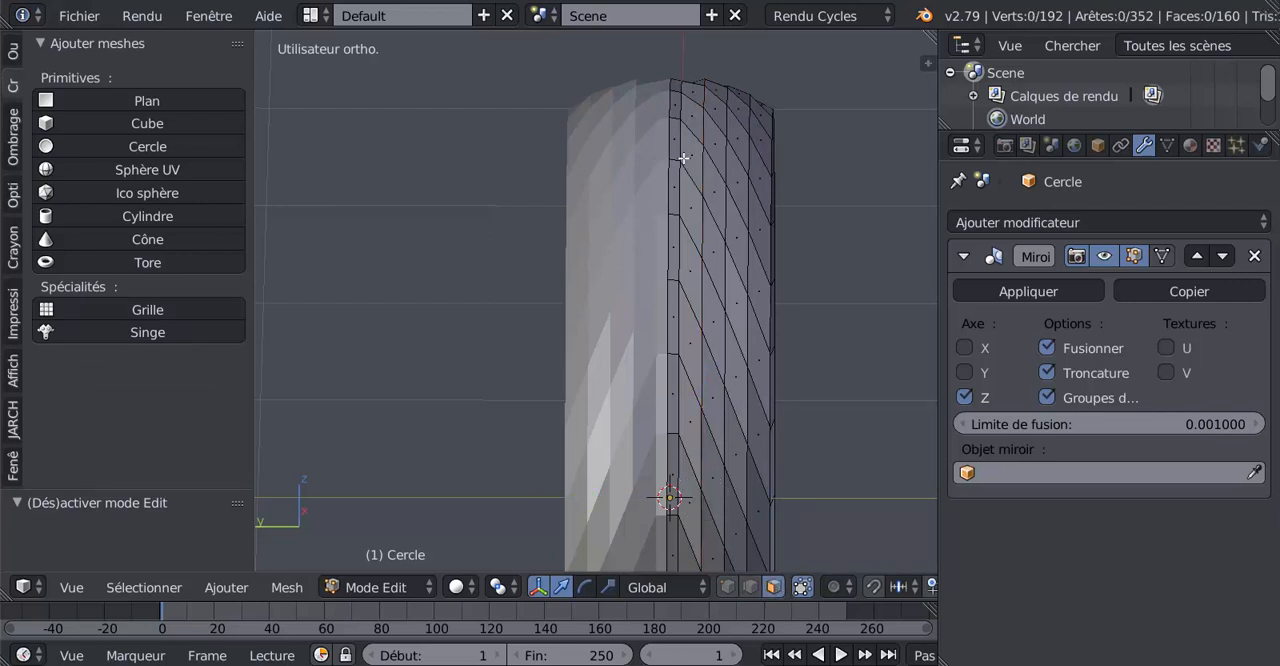
alt+right_click(674, 119)
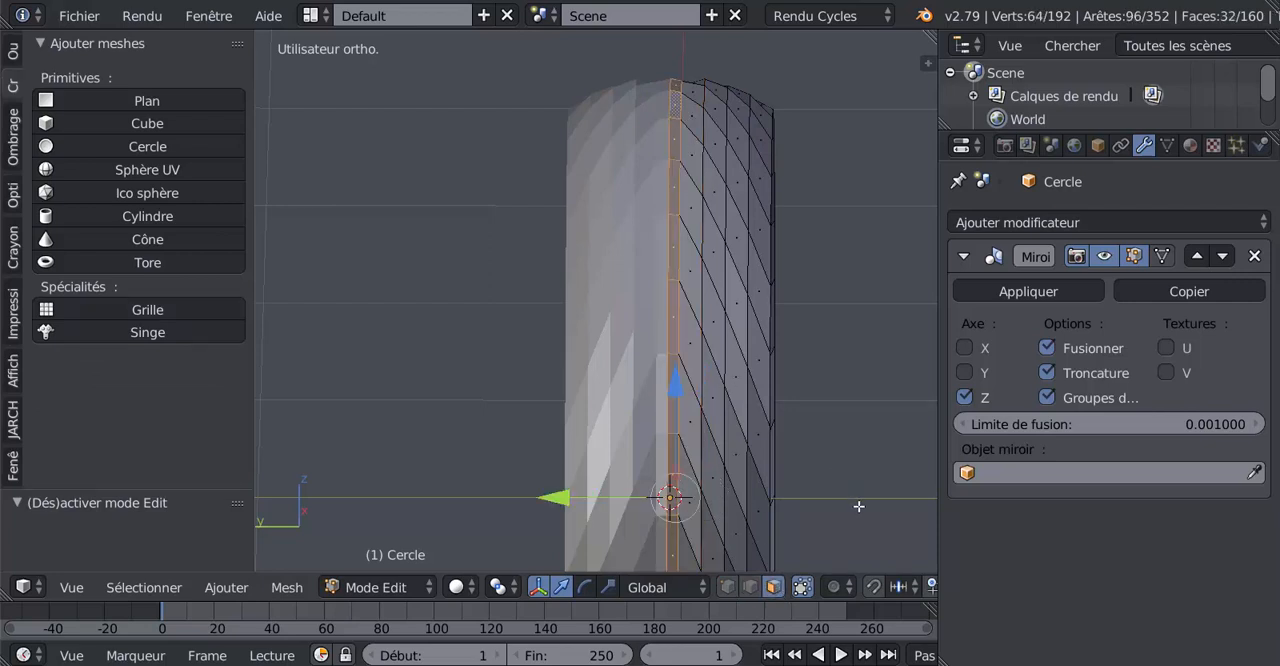
key(s)
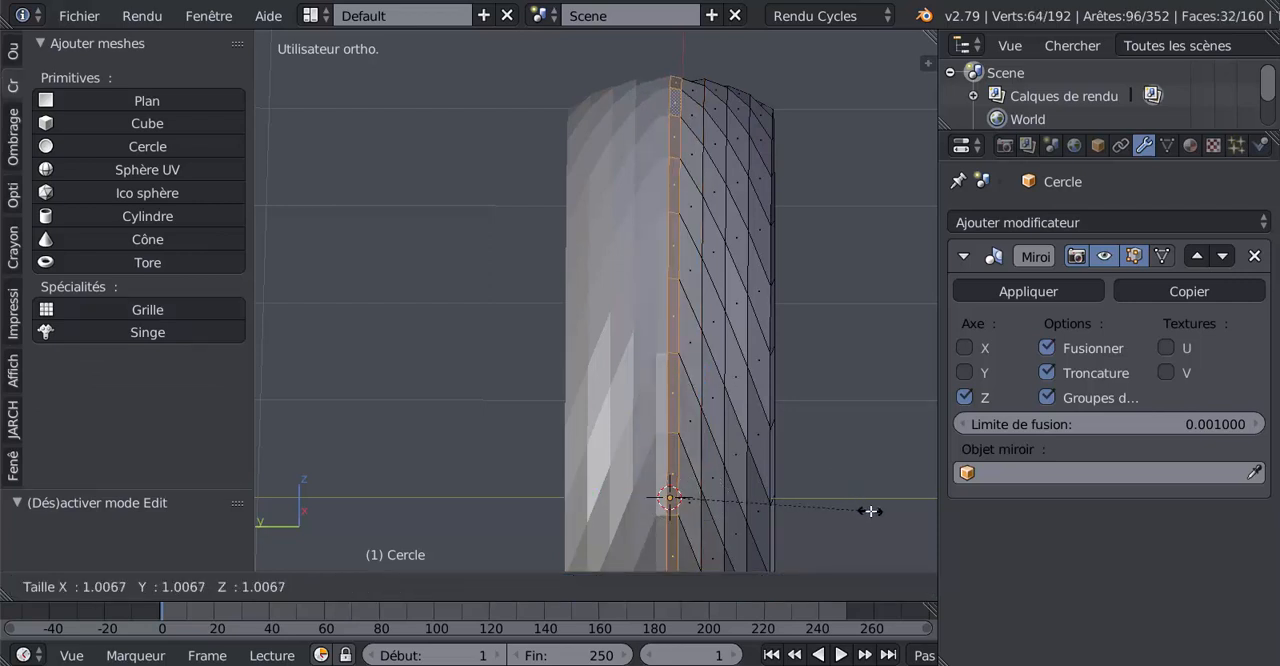
click(870, 511)
key(Tab)
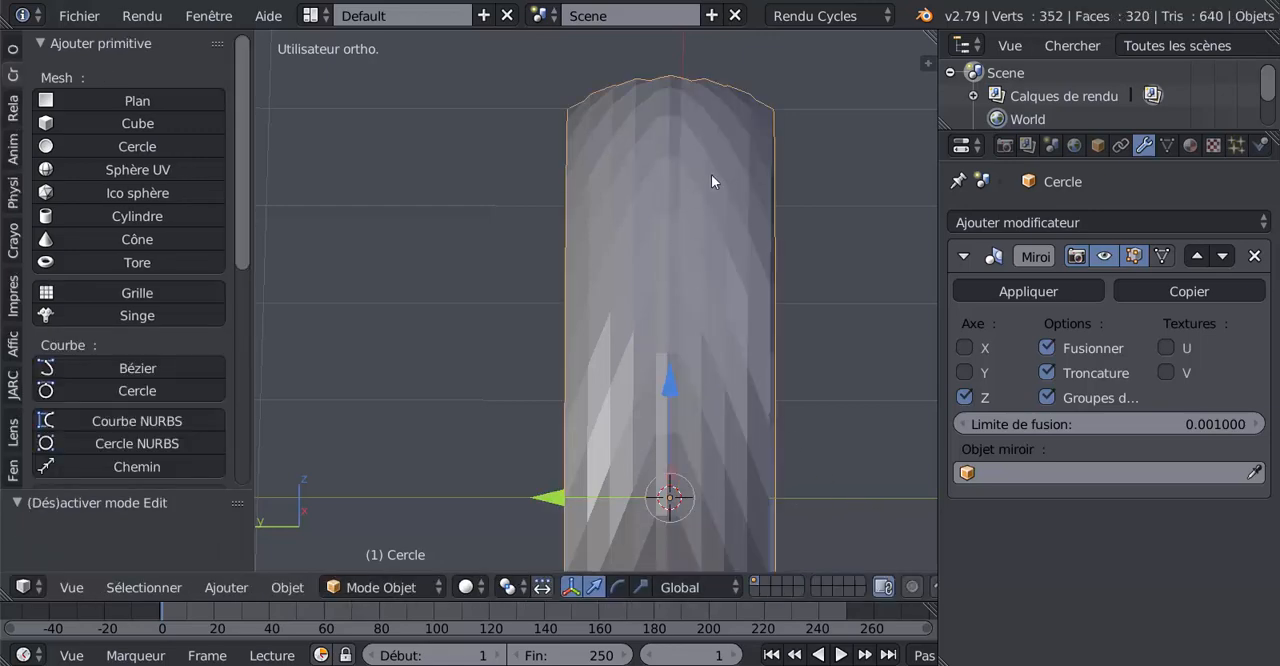
middle_drag(731, 368, 620, 405)
key(Tab)
scroll(690, 419, up, 1)
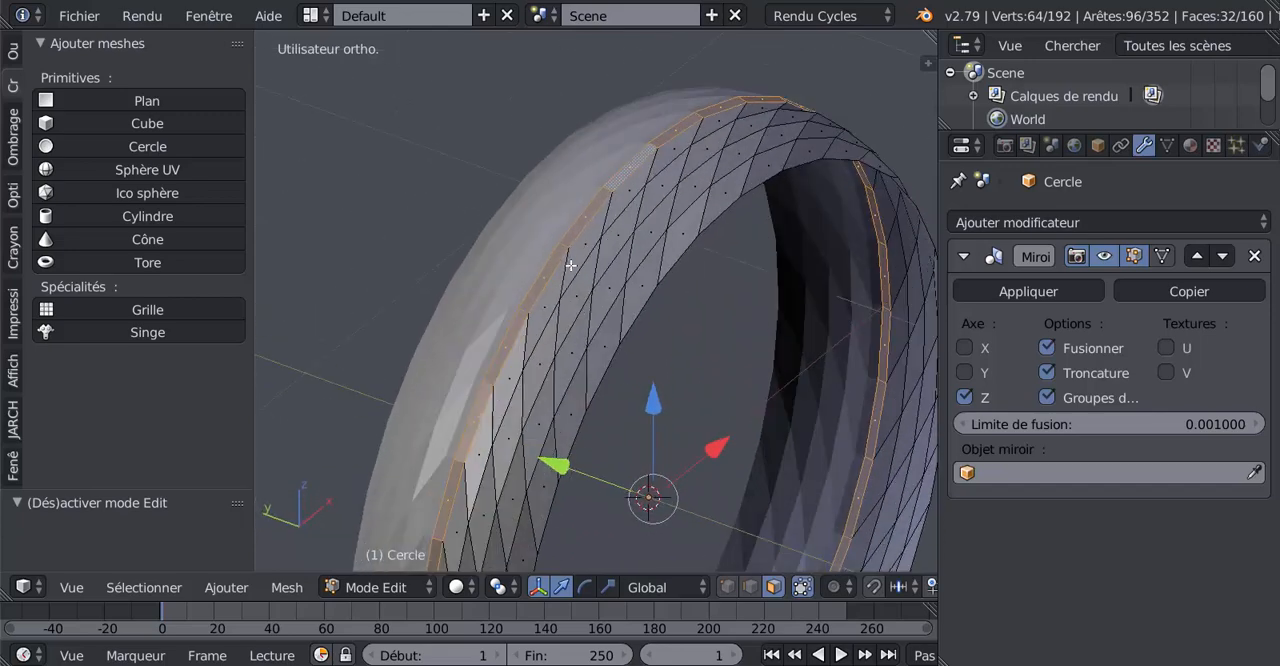
Select the slanted faces' edge loop nearest the centre strip and rotate it about 3.7° around the global Y axis
middle_drag(570, 265, 576, 450)
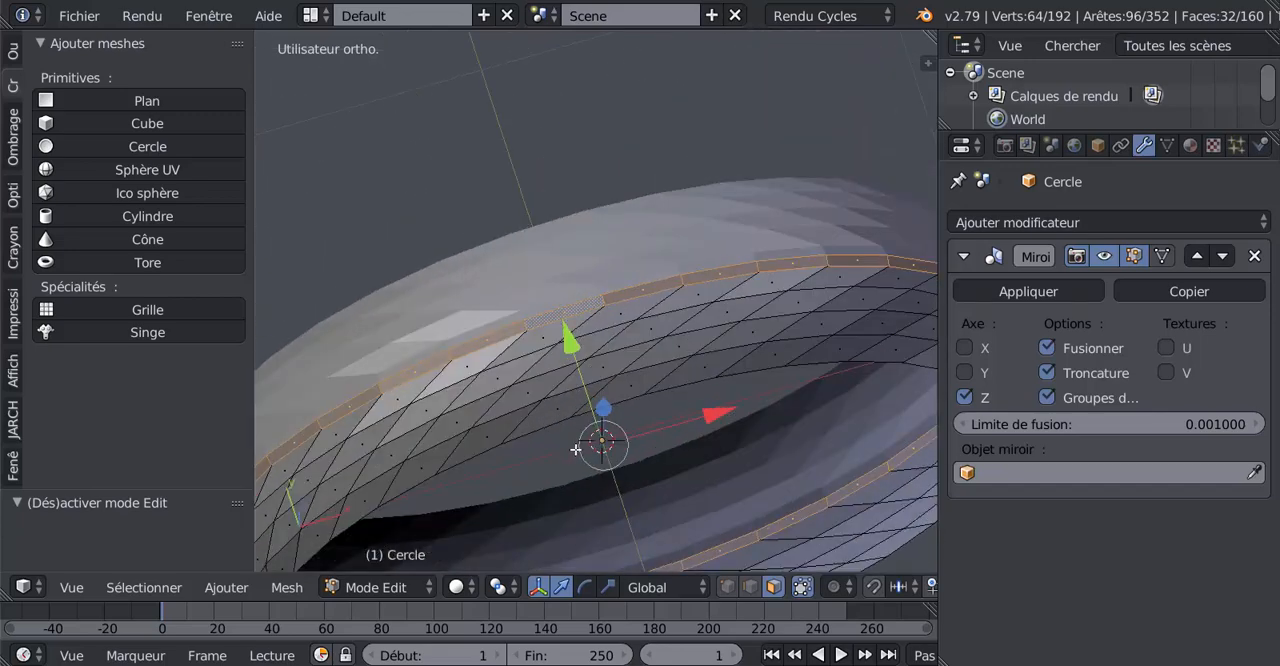
scroll(631, 395, down, 3)
middle_drag(631, 395, 656, 405)
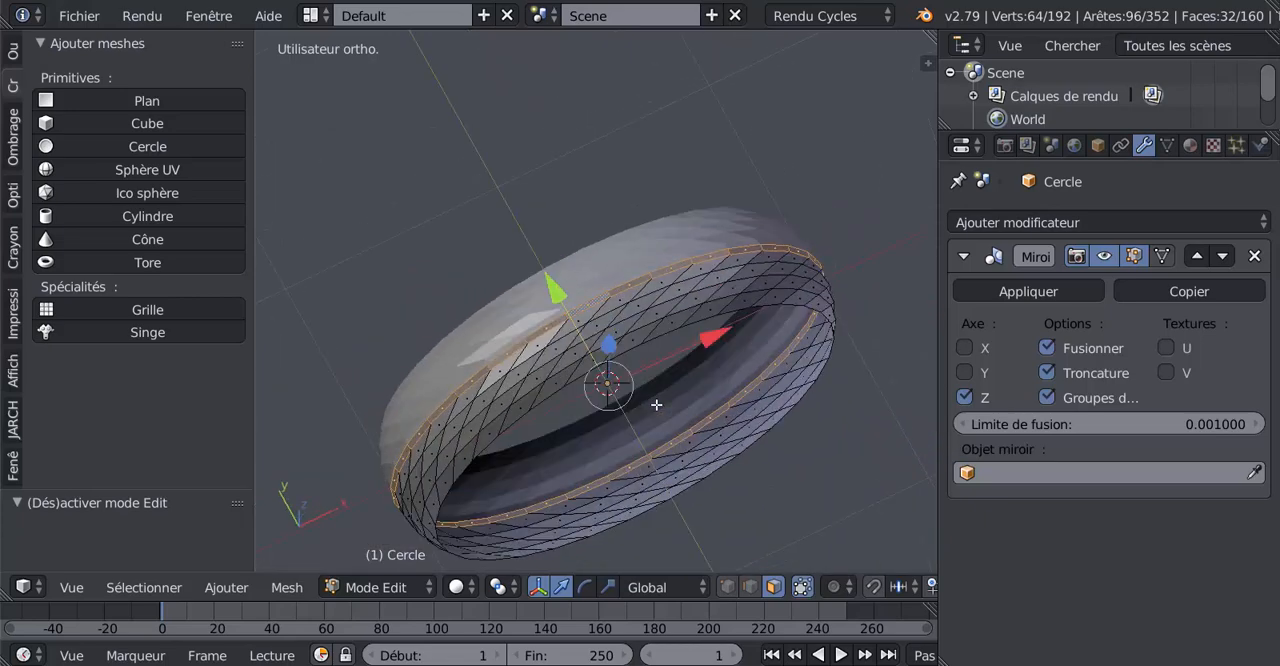
scroll(656, 404, up, 2)
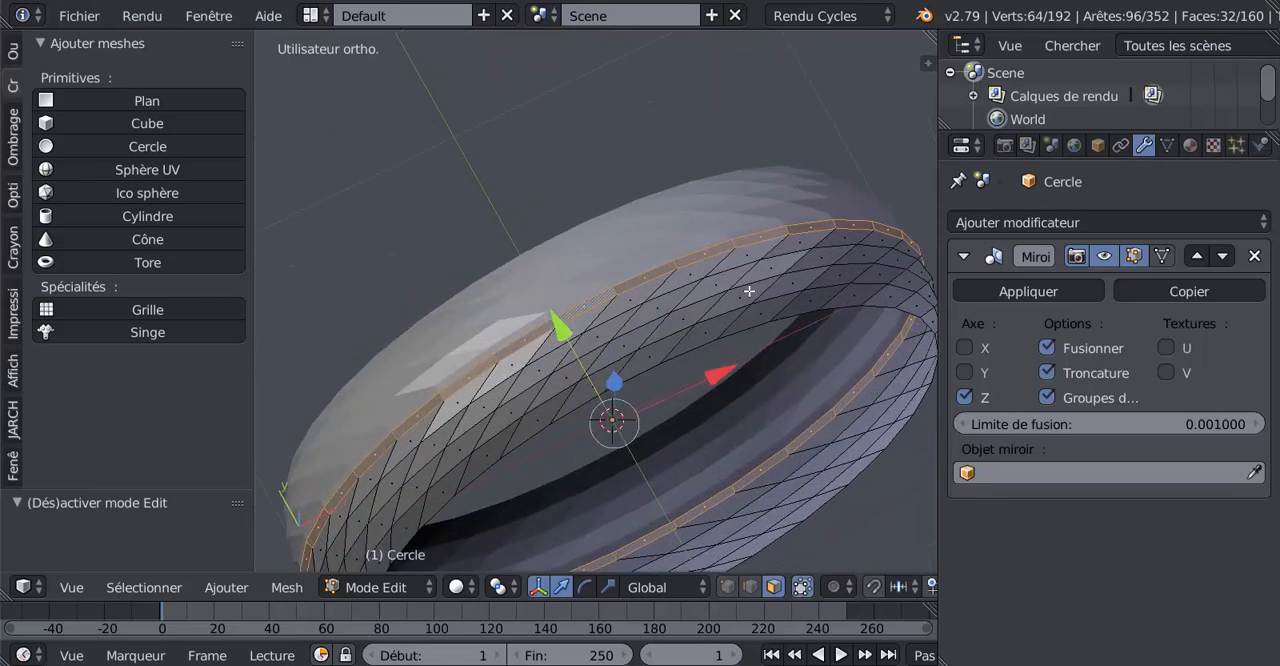
click(749, 588)
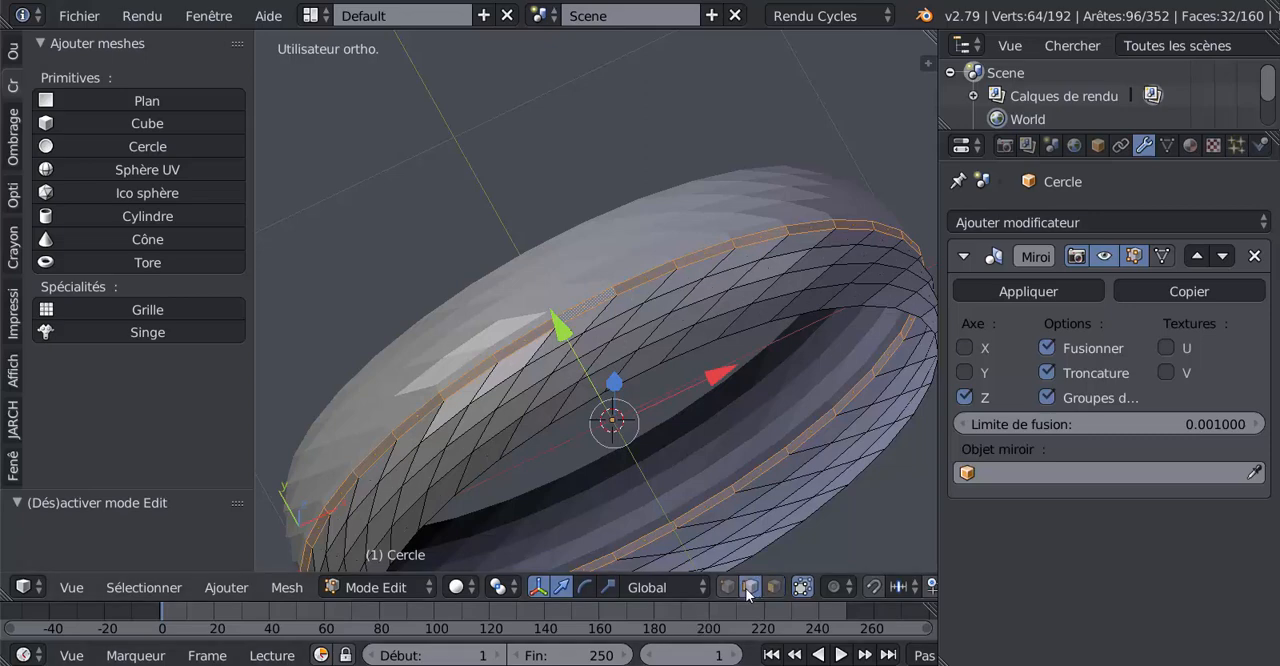
alt+right_click(746, 265)
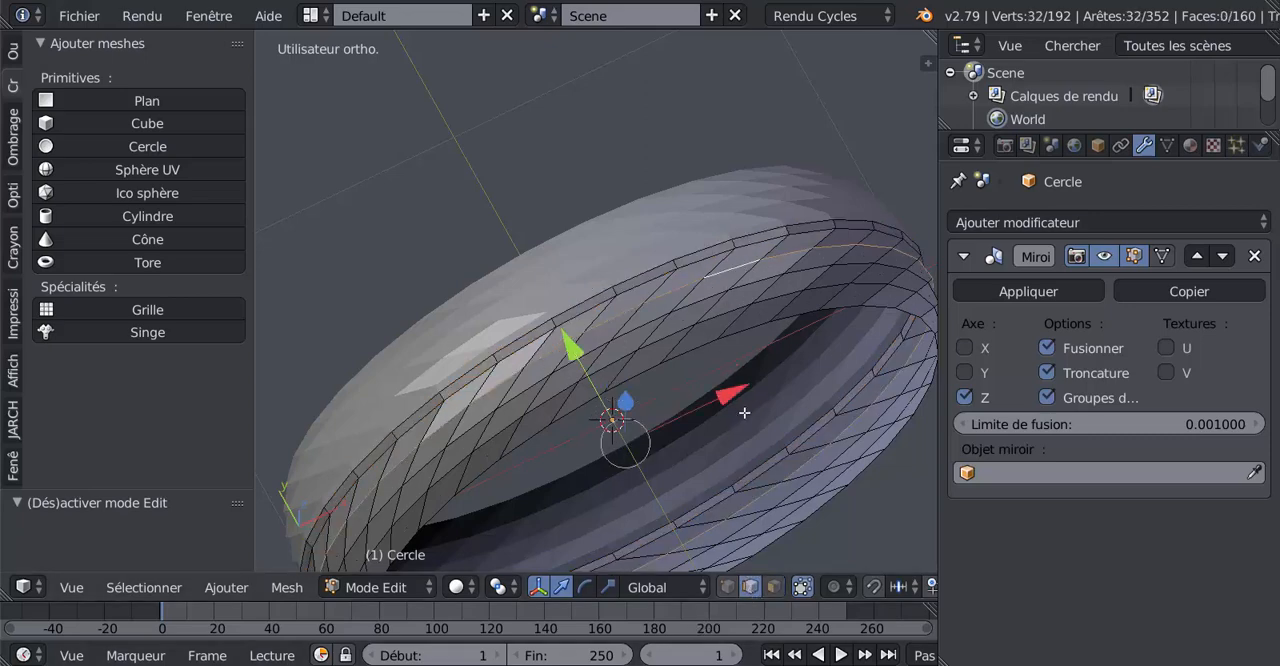
middle_drag(756, 423, 798, 393)
shift+middle_drag(799, 393, 712, 394)
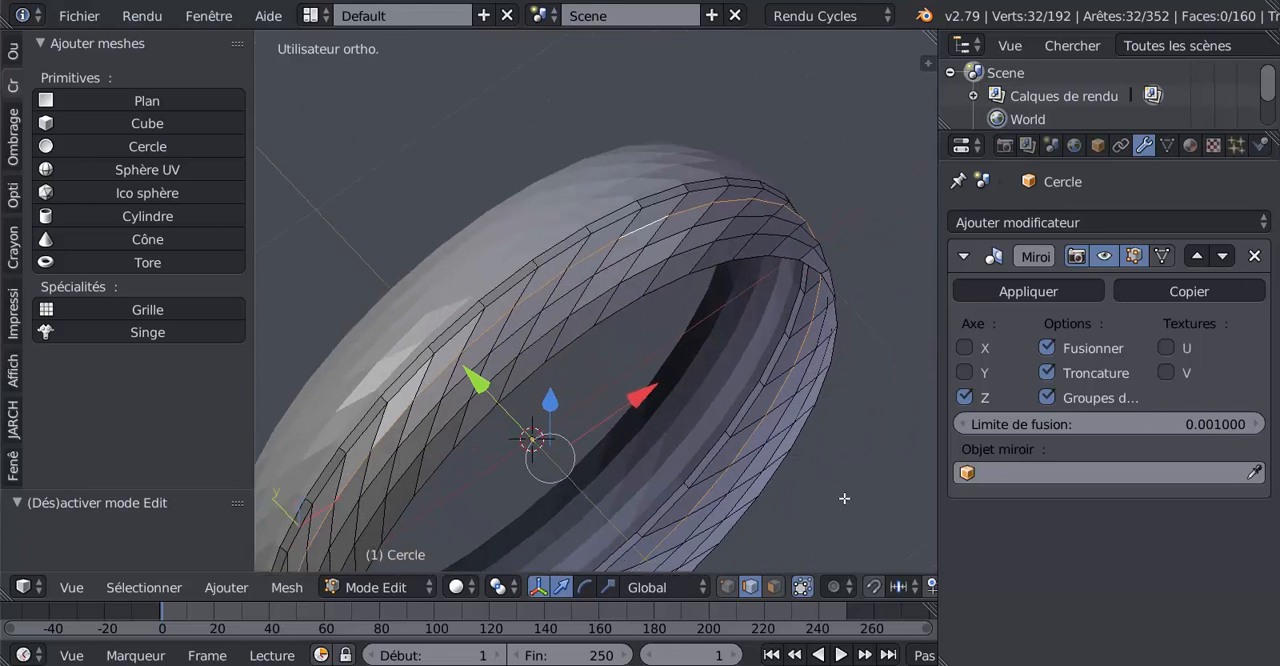
key(r)
key(y)
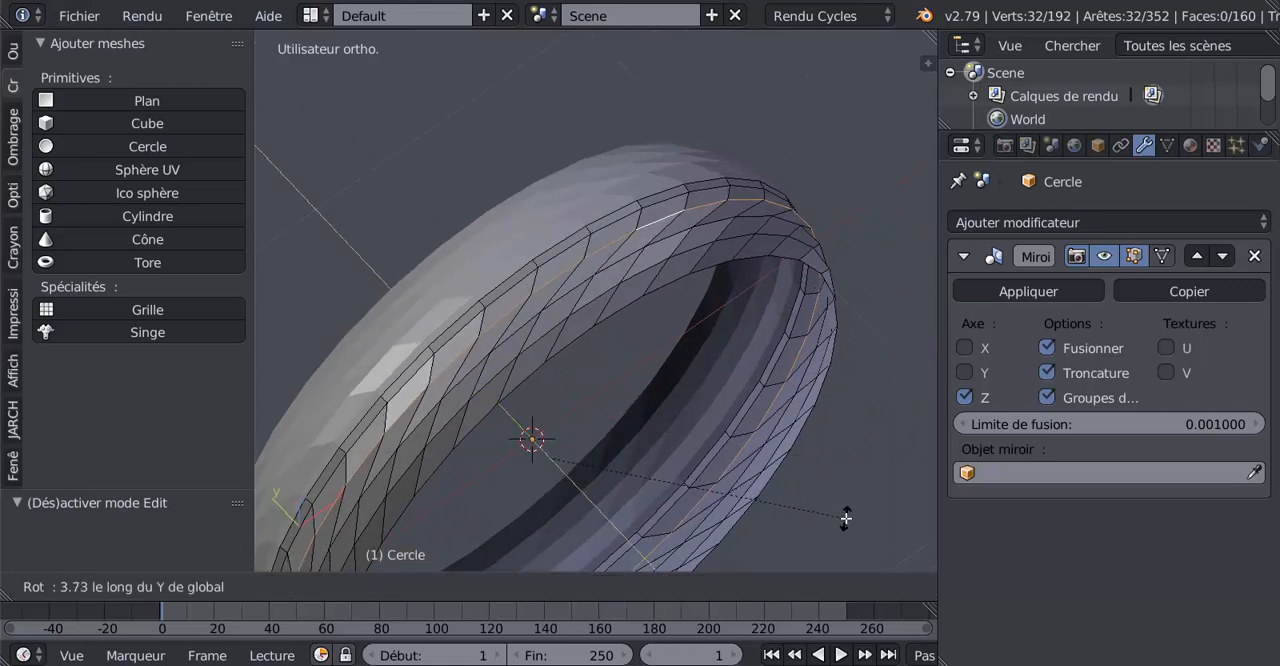
click(845, 518)
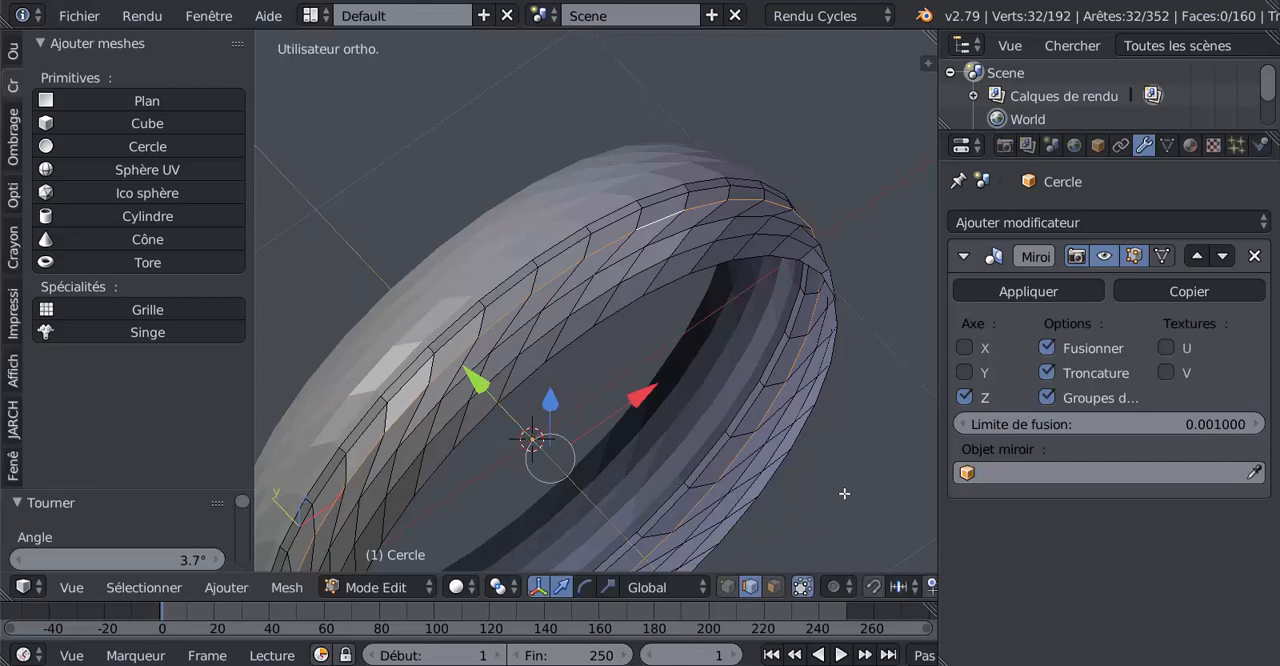
Select the middle edge loop of the slanted faces and rotate it 4.66° around the global Y axis
alt+right_click(688, 231)
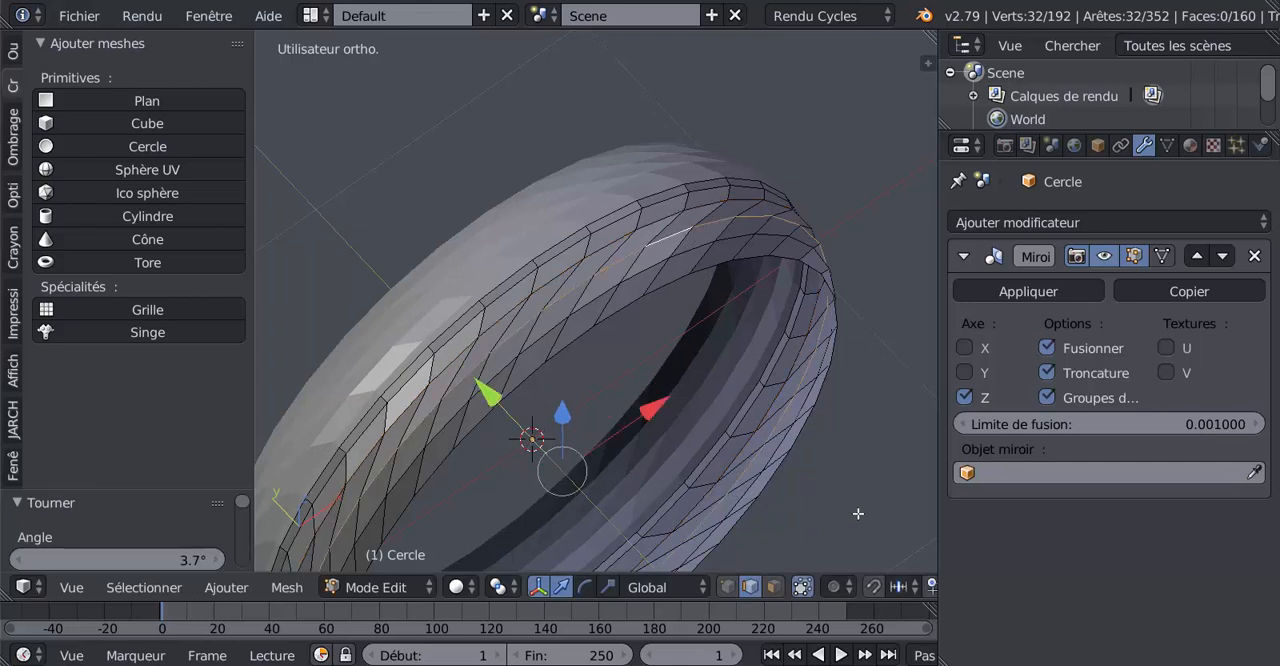
key(r)
key(y)
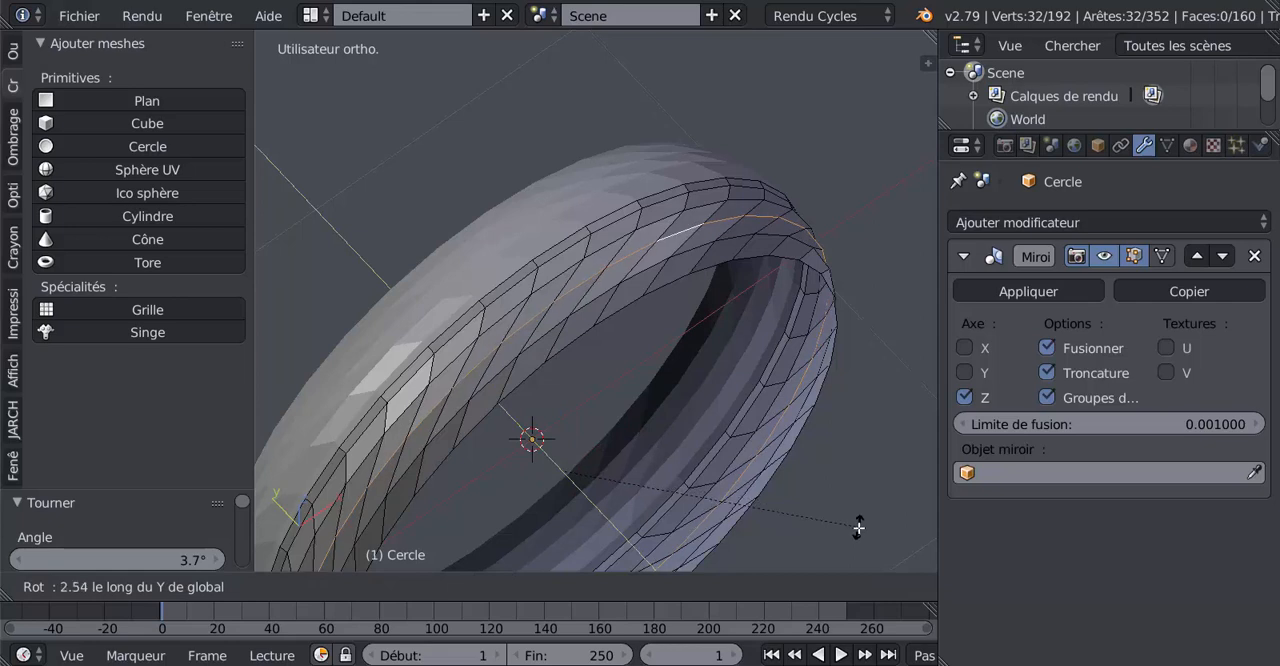
click(861, 540)
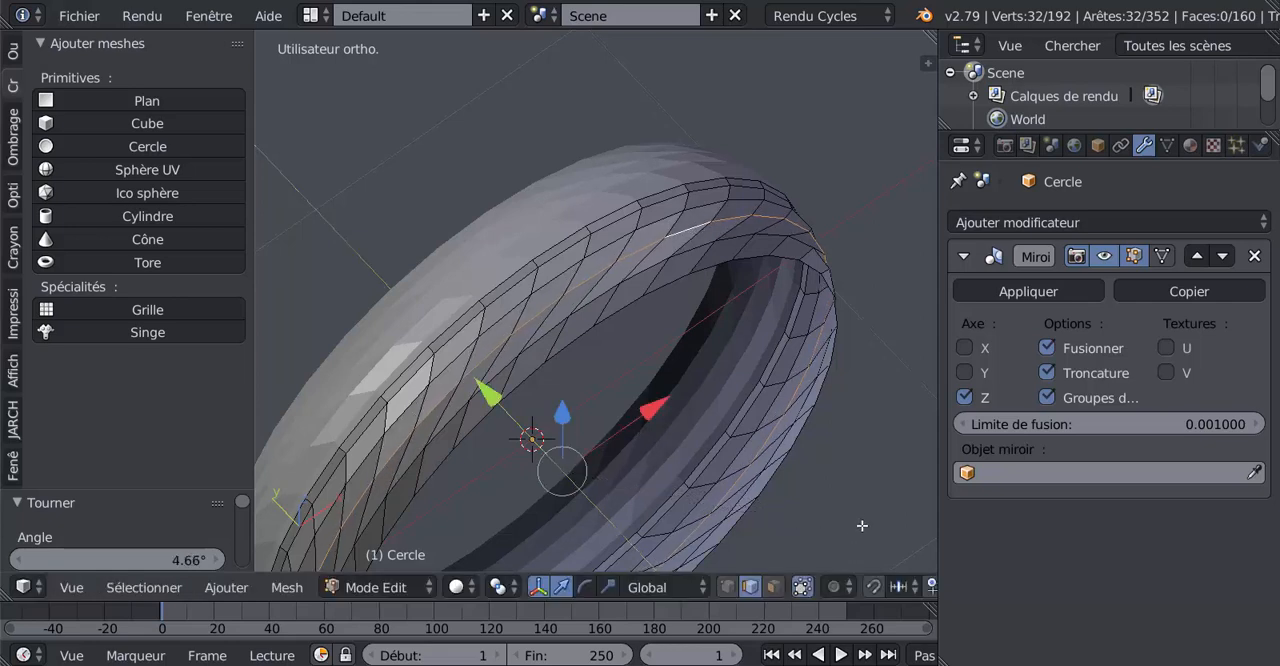
Rotate the slanted faces' edge loop nearest the open rim about 4.9° around global Y and check the result in Object Mode
alt+right_click(658, 264)
key(r)
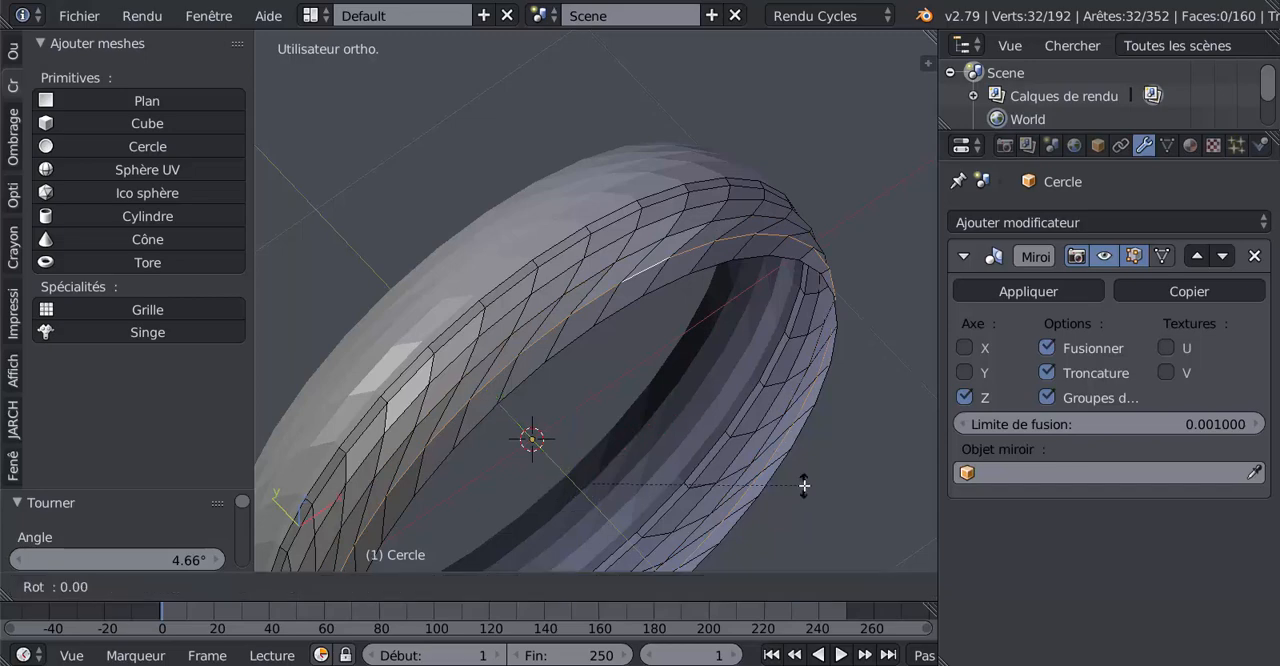
key(y)
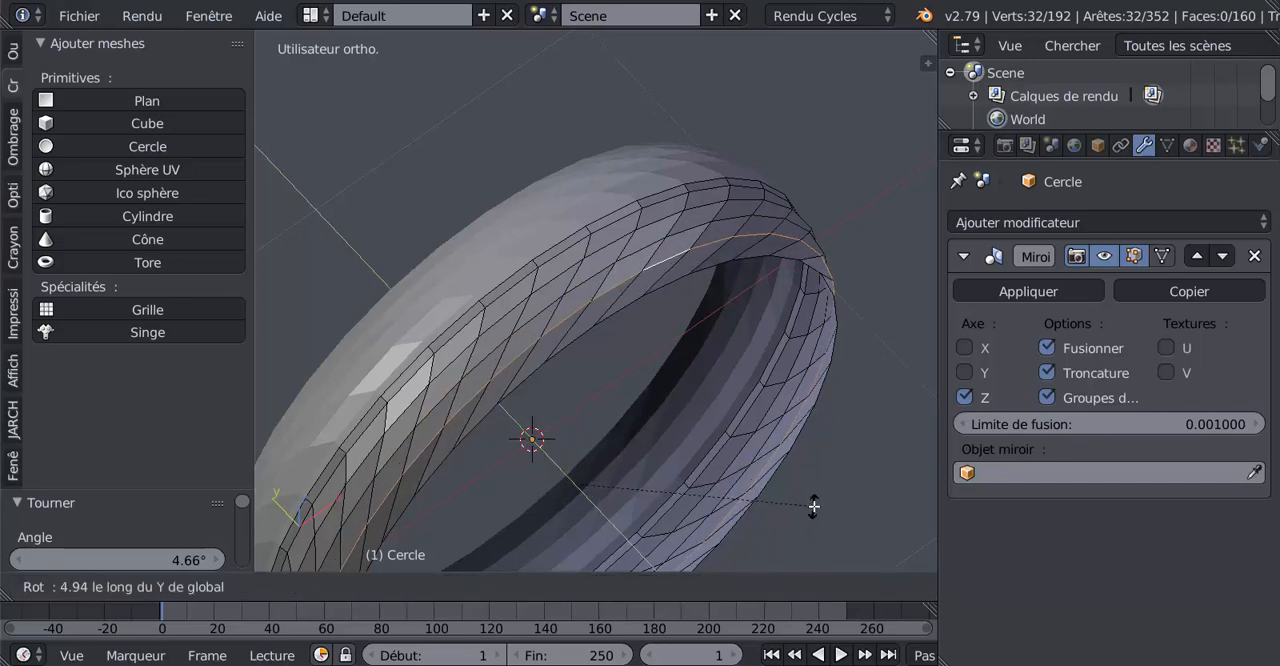
click(815, 505)
key(Tab)
middle_drag(751, 478, 778, 514)
key(Tab)
Switch to face selection and select one slanted row of four faces running from beside the centre strip to the open rim
middle_drag(736, 381, 620, 364)
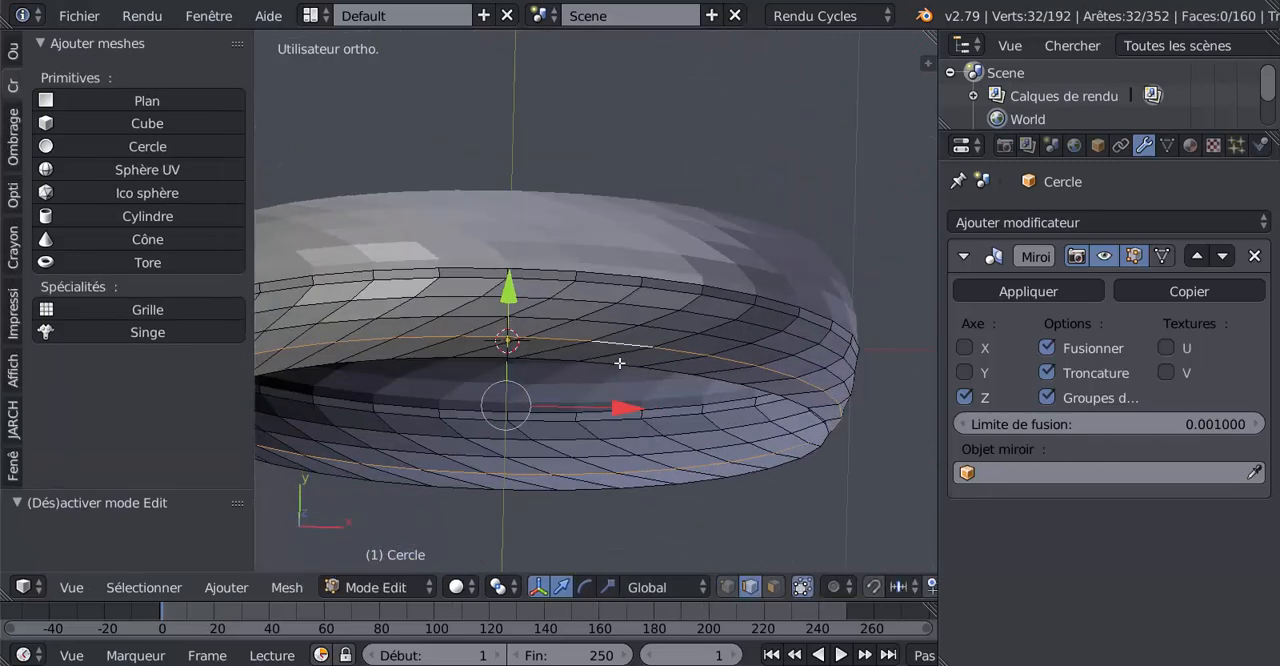
middle_drag(557, 398, 647, 366)
middle_drag(750, 288, 723, 341)
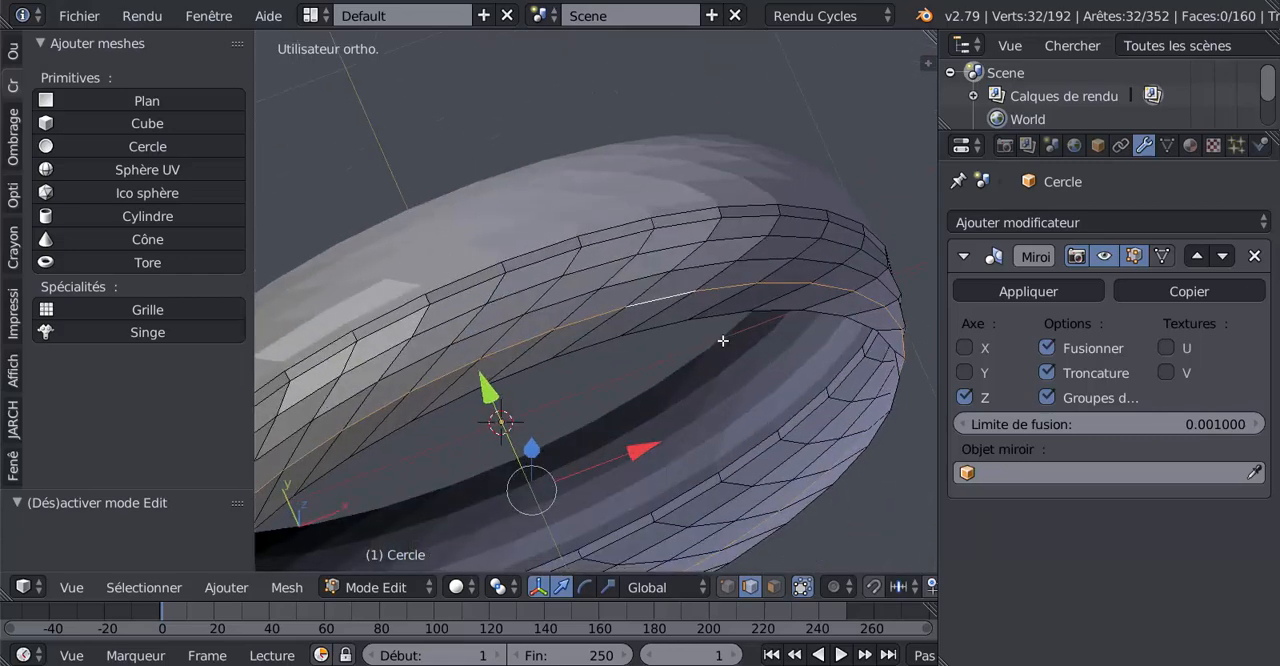
click(775, 588)
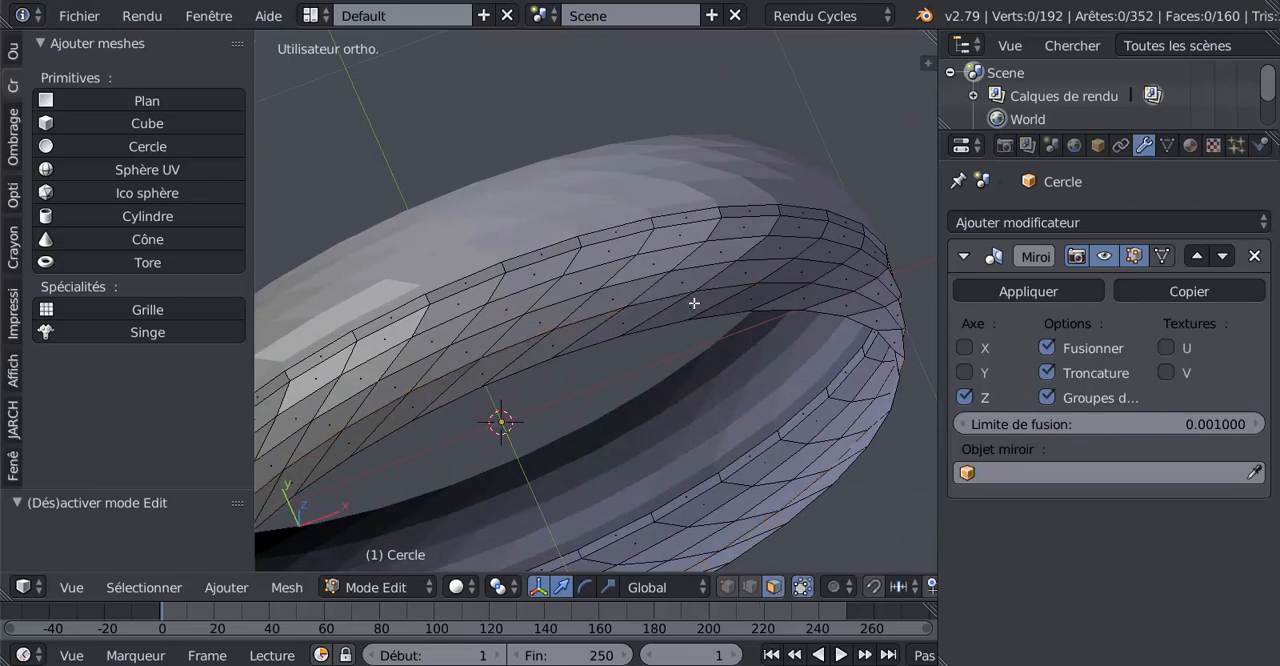
middle_drag(694, 302, 669, 197)
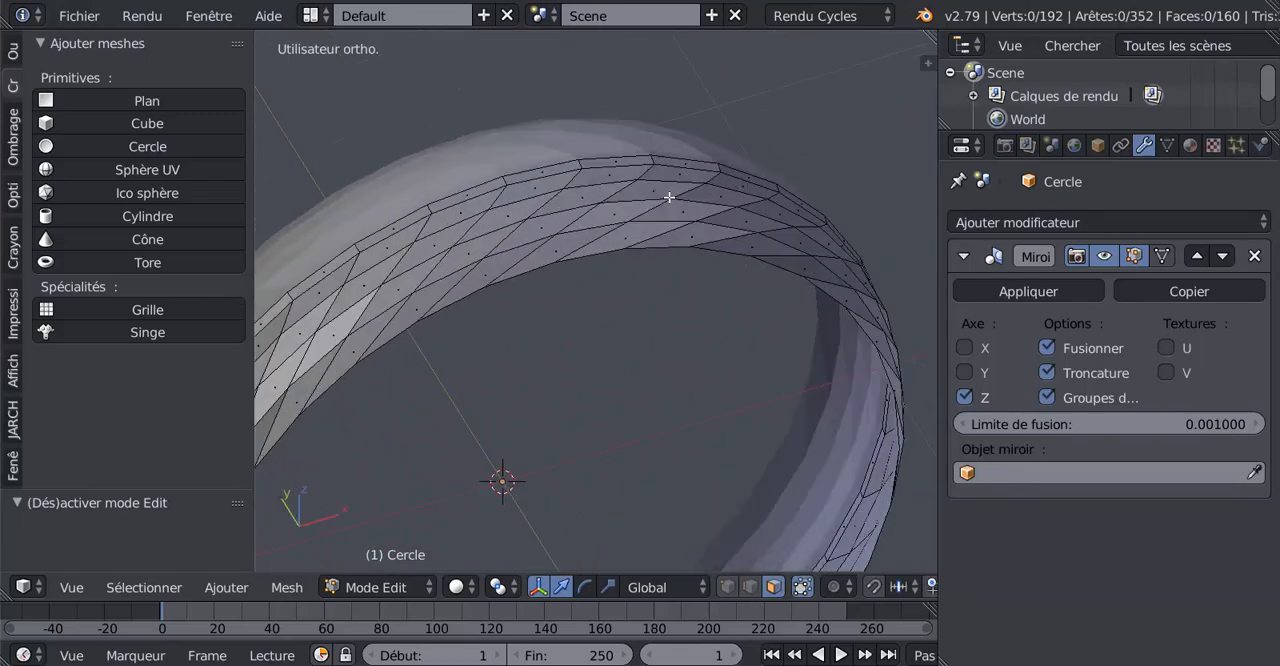
click(666, 174)
shift+click(645, 196)
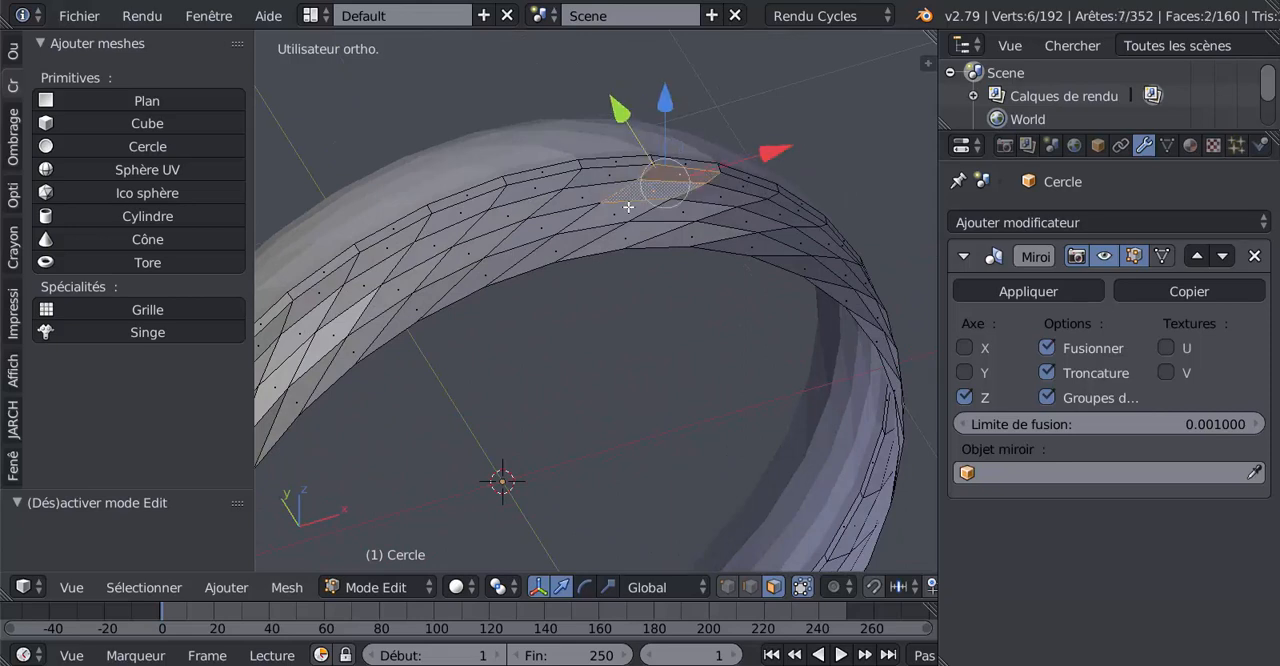
shift+click(627, 207)
shift+click(573, 248)
Add the next two alternate slanted rows of four faces to the selection, skipping one row between each
middle_drag(764, 302, 717, 286)
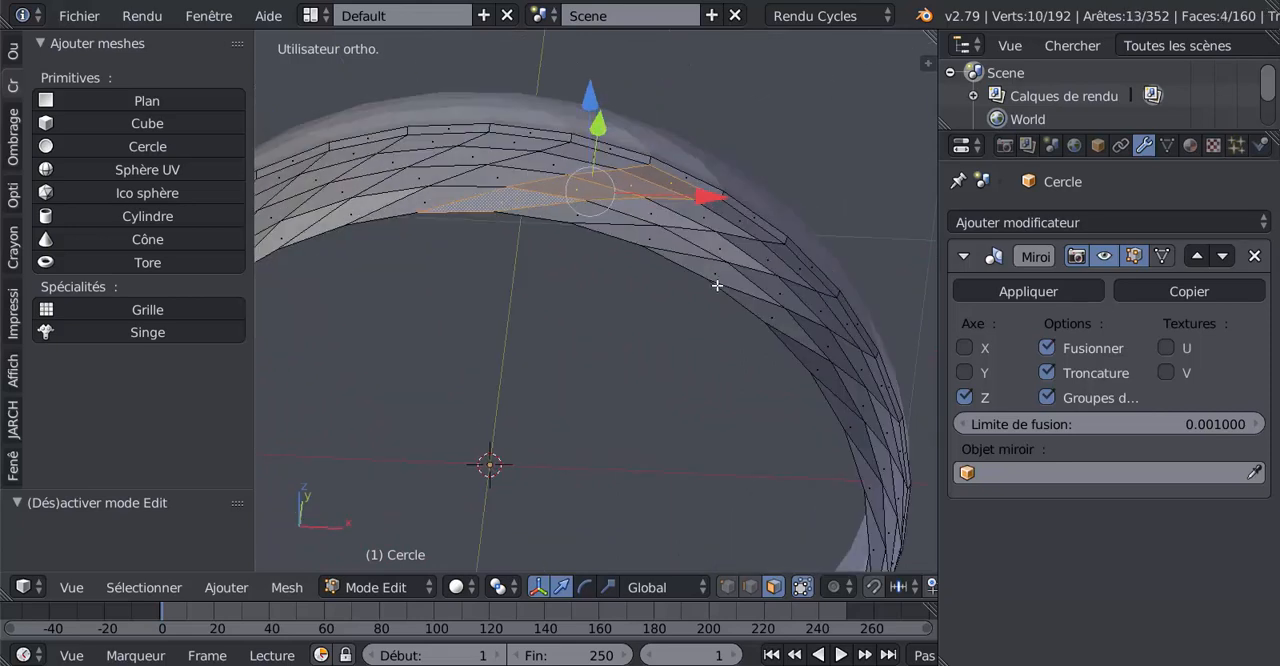
shift+click(785, 260)
shift+click(760, 256)
shift+click(718, 250)
shift+click(676, 256)
middle_drag(668, 330, 625, 284)
middle_drag(807, 374, 719, 297)
shift+click(725, 297)
shift+click(693, 259)
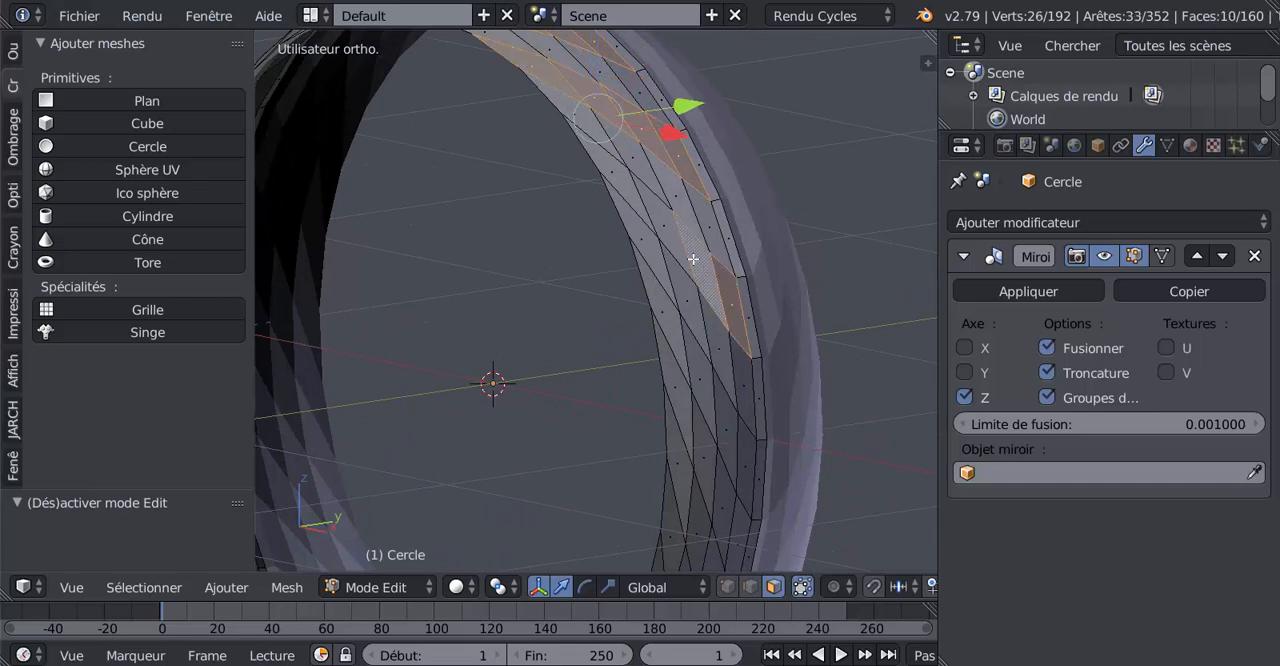
shift+click(655, 221)
shift+click(660, 225)
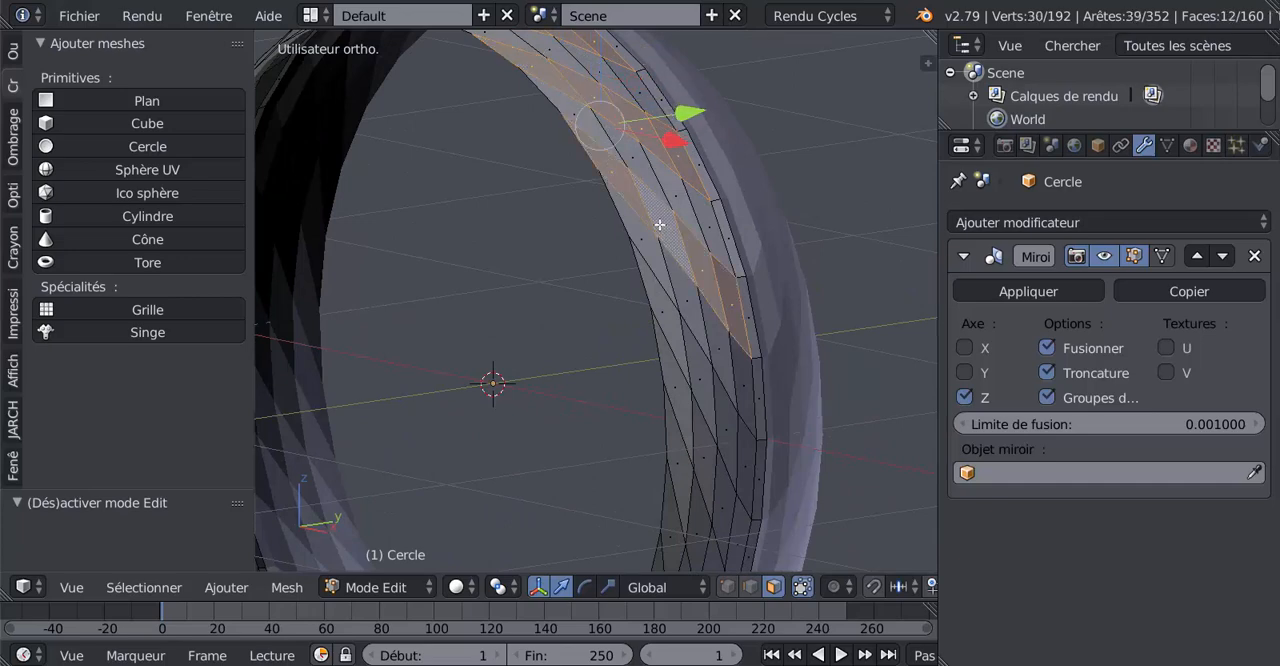
Add the fourth and fifth alternate slanted rows of four faces along the tyre's side to the selection
shift+click(749, 463)
shift+click(723, 423)
shift+click(700, 381)
shift+click(677, 334)
middle_drag(698, 389, 730, 455)
shift+click(728, 486)
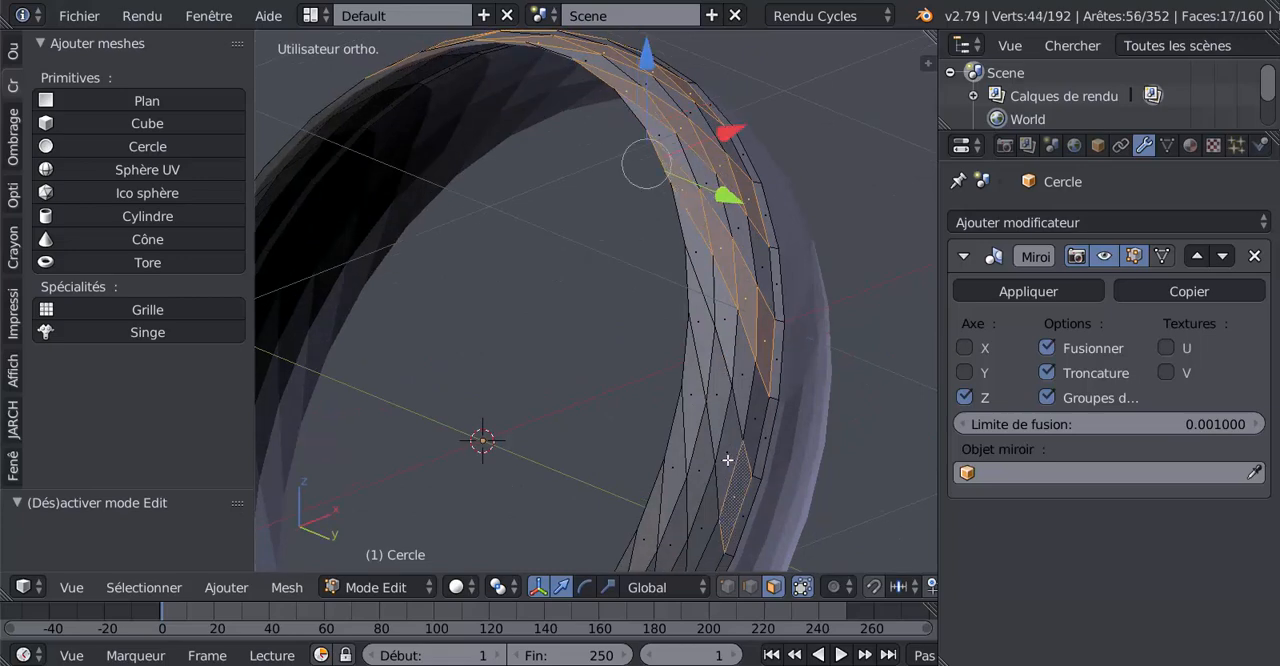
shift+click(729, 448)
shift+click(722, 405)
shift+click(706, 352)
Extend the face selection with the sixth and seventh alternate slanted rows around the tyre
middle_drag(725, 477, 696, 435)
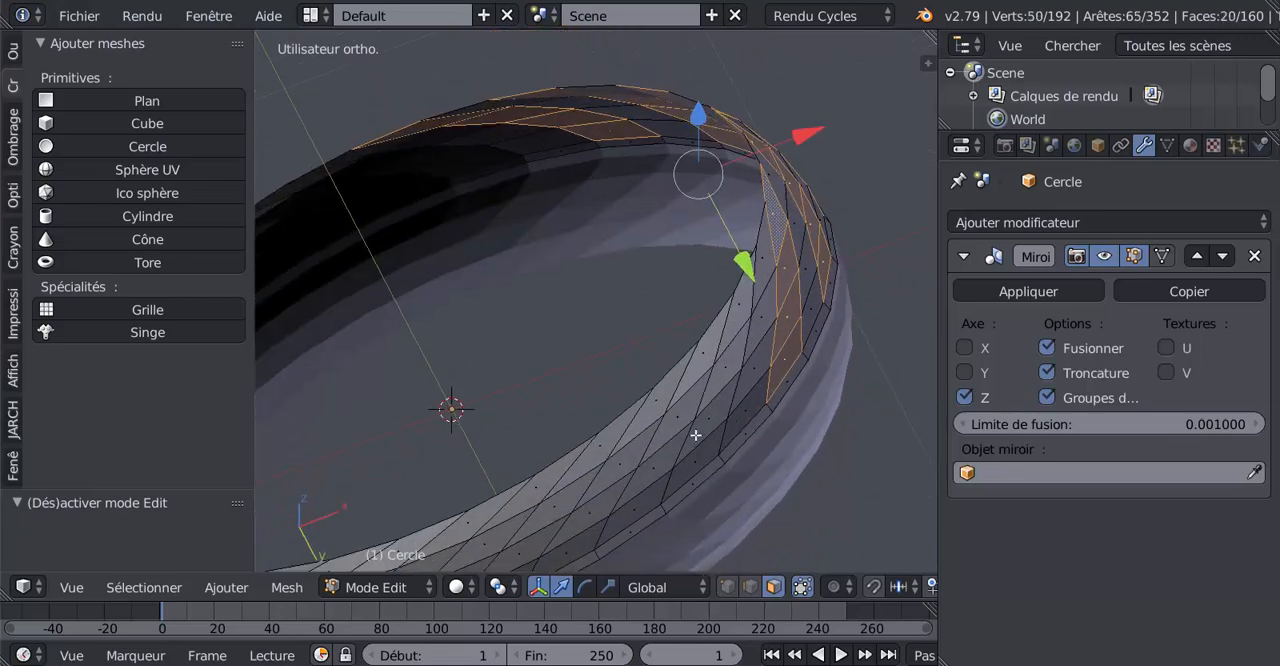
shift+click(691, 460)
shift+click(700, 432)
shift+click(720, 376)
shift+click(726, 366)
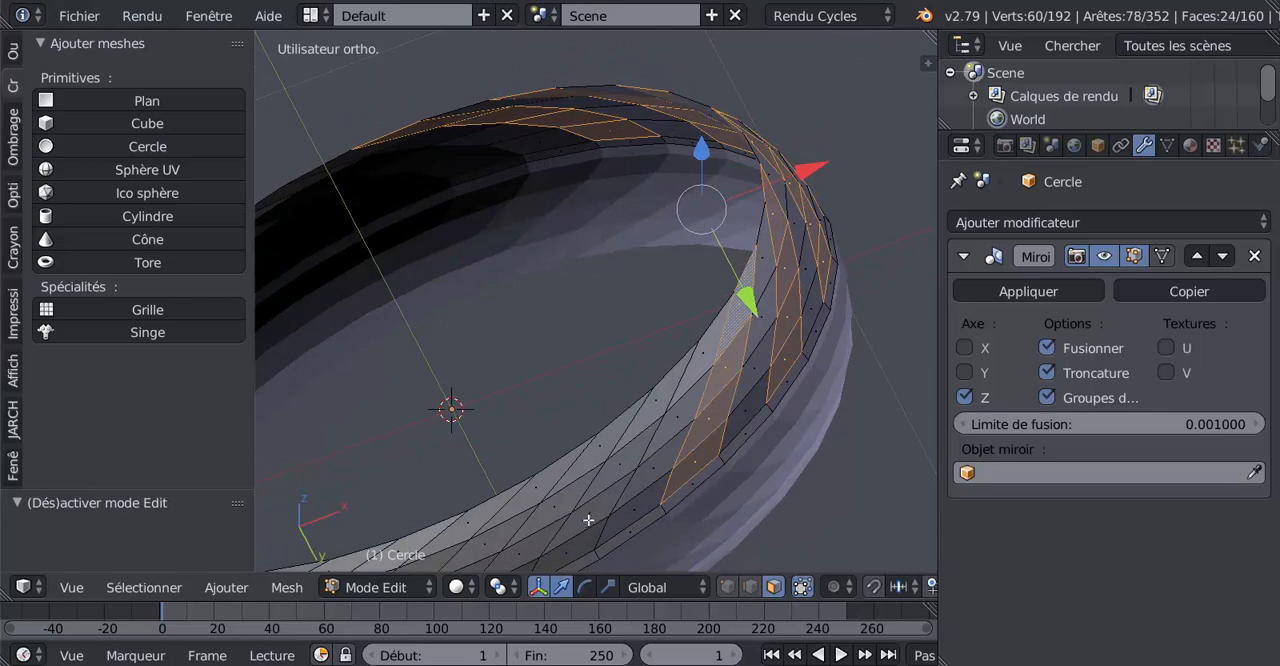
shift+click(589, 521)
shift+click(589, 527)
shift+click(613, 463)
shift+click(642, 421)
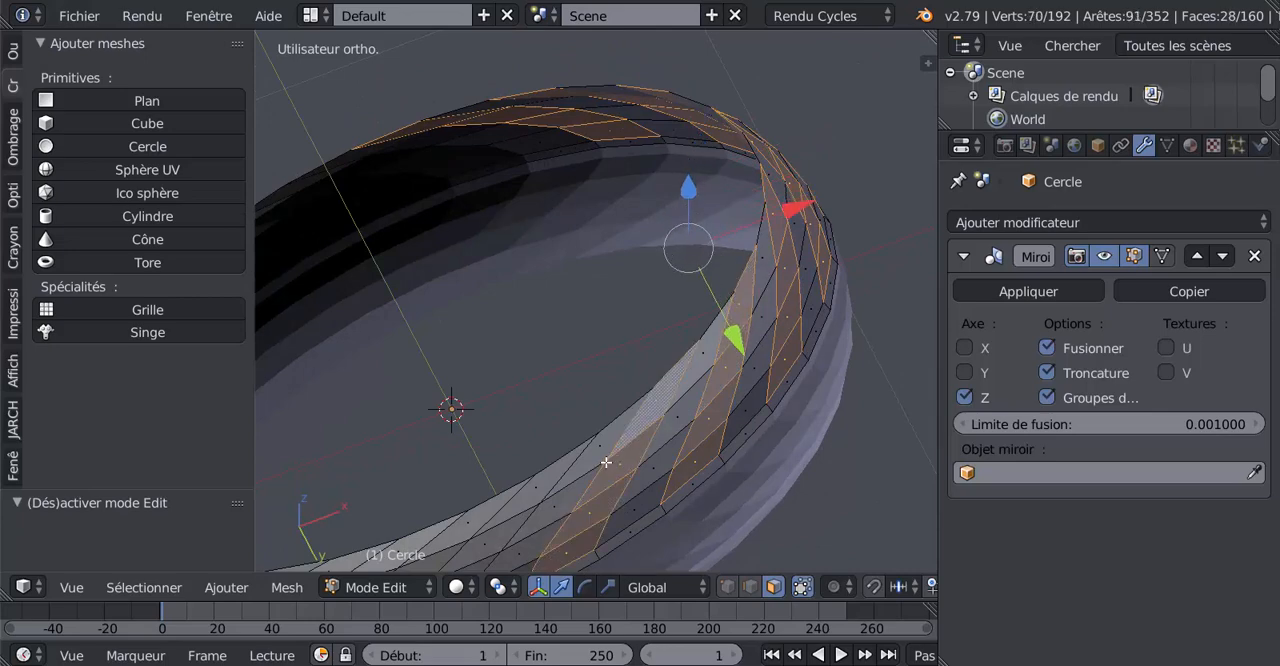
Add the eighth and ninth alternate slanted rows of four faces to the tread selection
middle_drag(595, 511, 654, 483)
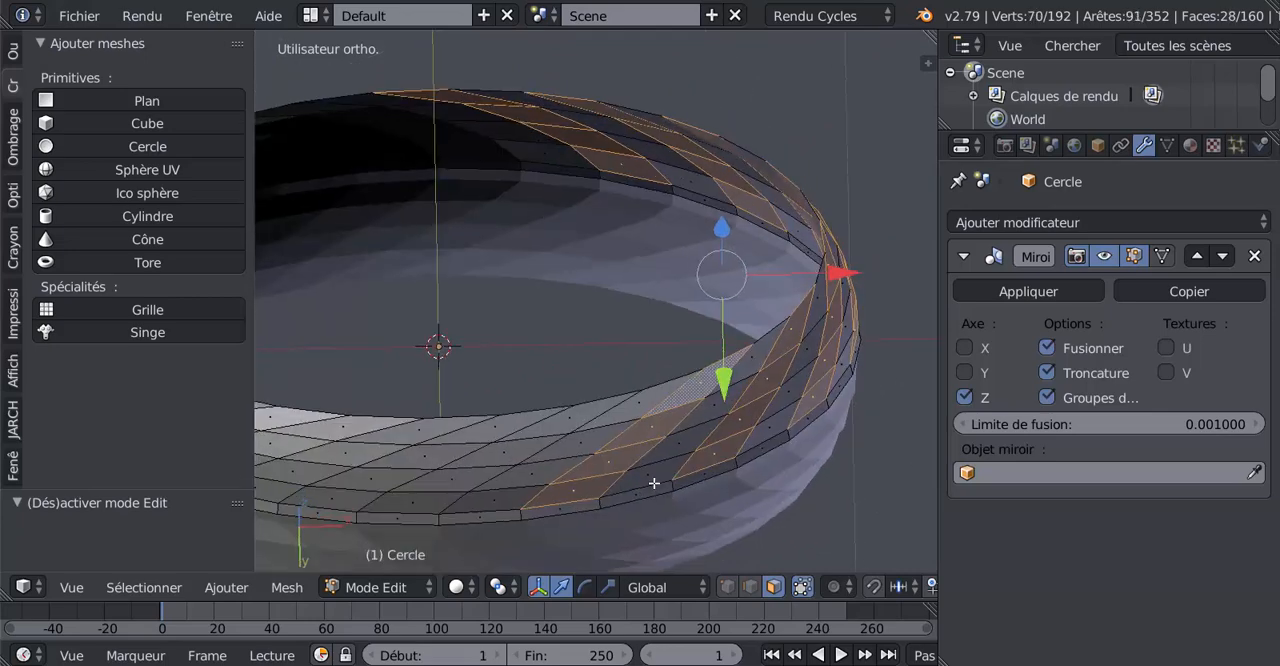
shift+click(420, 505)
shift+click(455, 482)
shift+click(502, 457)
shift+click(561, 429)
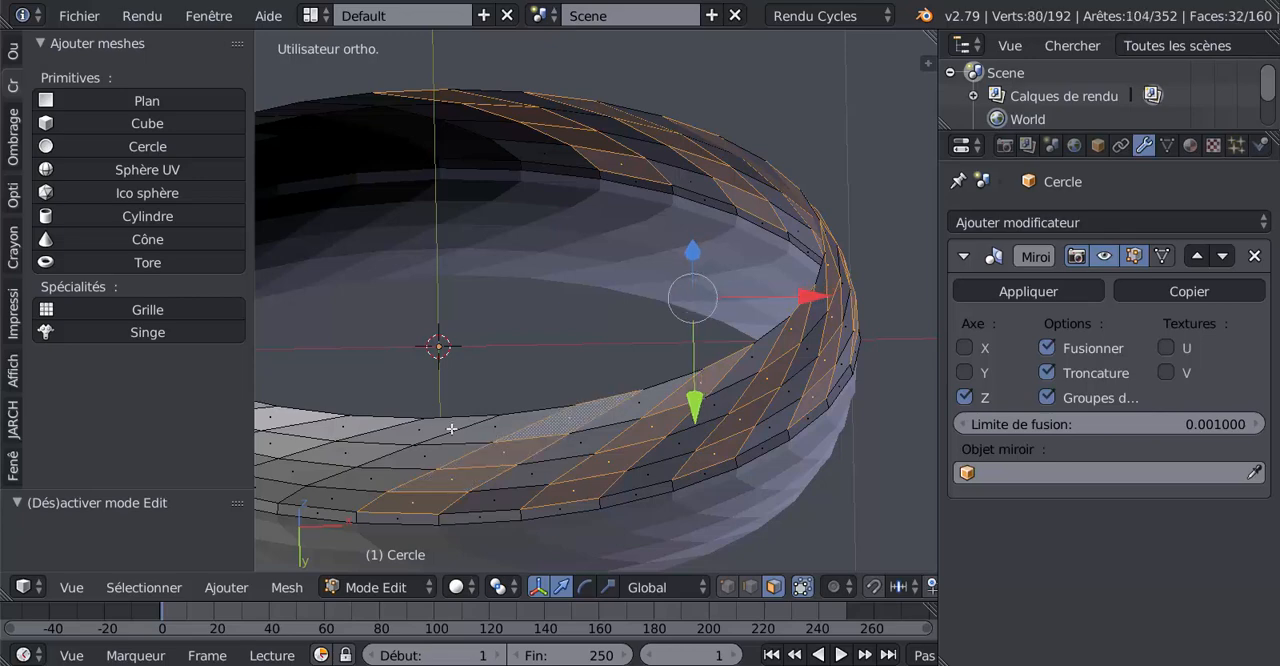
shift+right_click(421, 429)
shift+right_click(346, 450)
shift+right_click(293, 473)
shift+right_click(279, 490)
Add the tenth and eleventh alternate slanted rows of four faces, continuing around the tyre's opposite side
shift+middle_drag(409, 479, 860, 488)
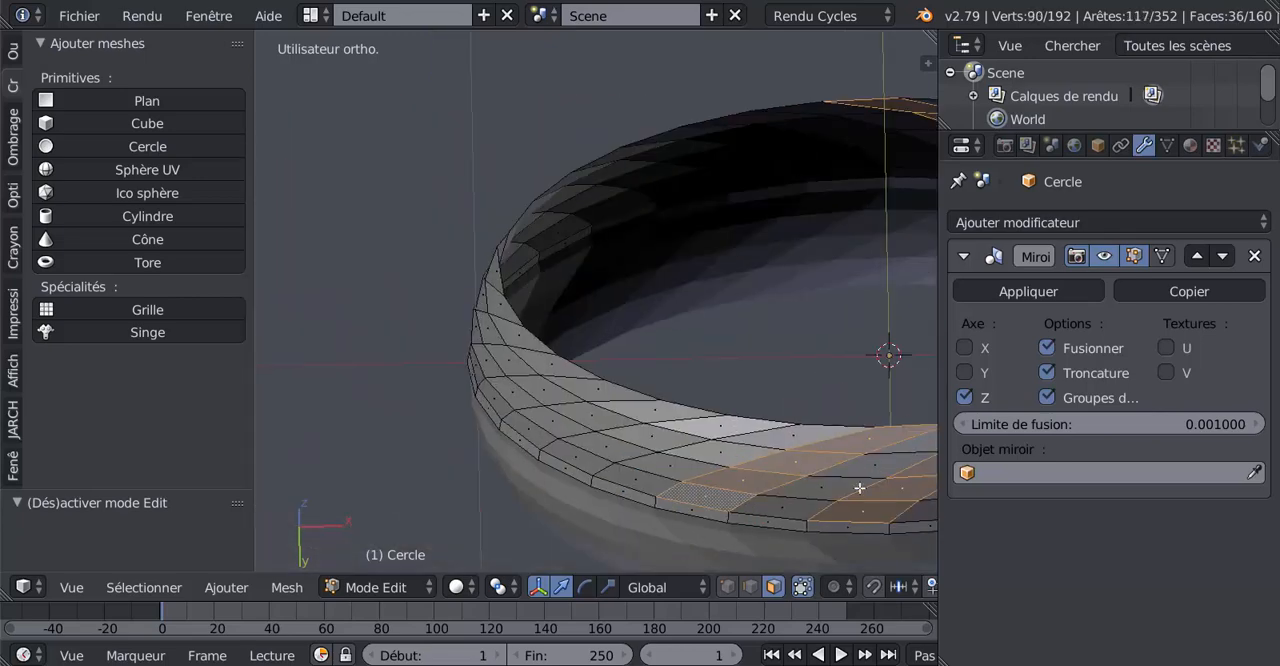
shift+right_click(695, 428)
shift+right_click(664, 439)
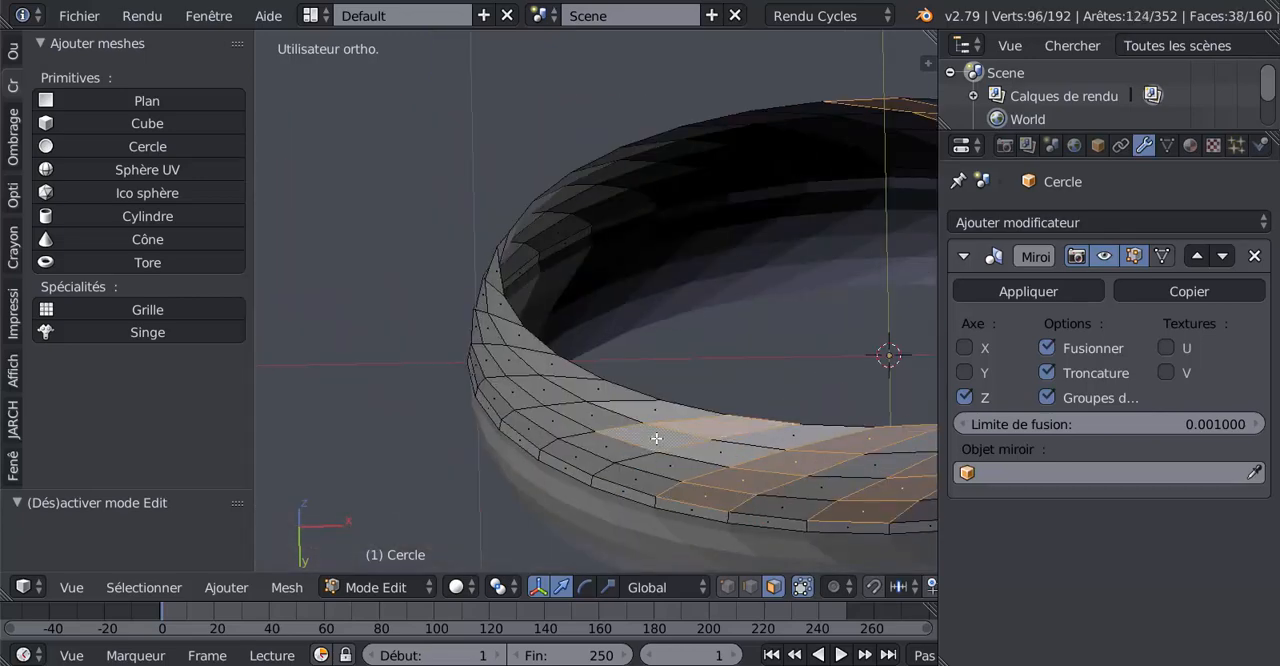
shift+right_click(588, 450)
shift+right_click(582, 459)
middle_drag(582, 459, 731, 512)
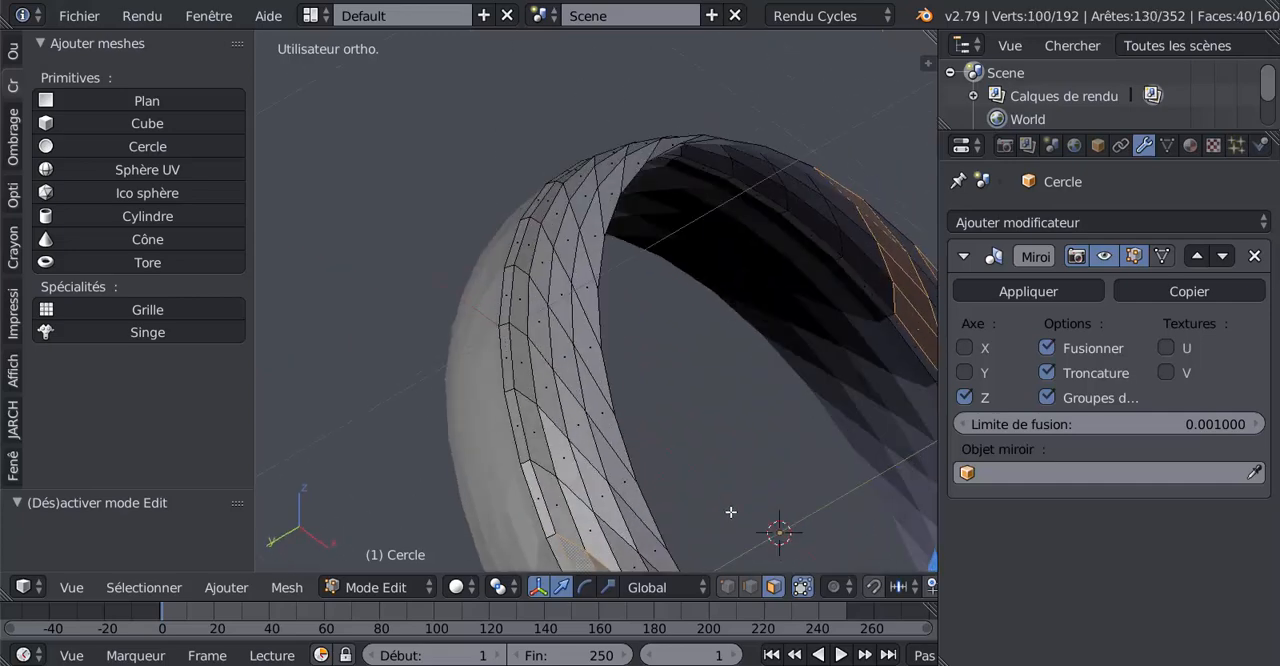
shift+middle_drag(631, 513, 642, 395)
shift+right_click(657, 429)
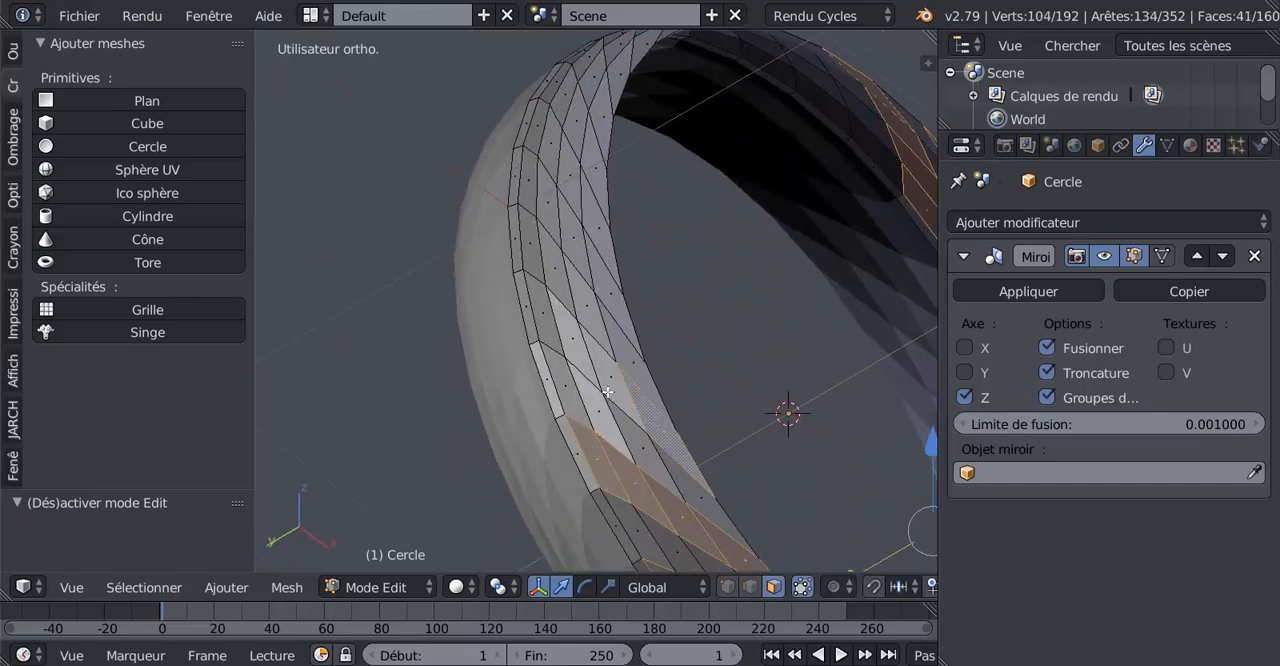
shift+right_click(608, 385)
shift+right_click(578, 355)
shift+right_click(545, 285)
Extend the selection with the twelfth and thirteenth alternate slanted rows of four faces
shift+right_click(530, 190)
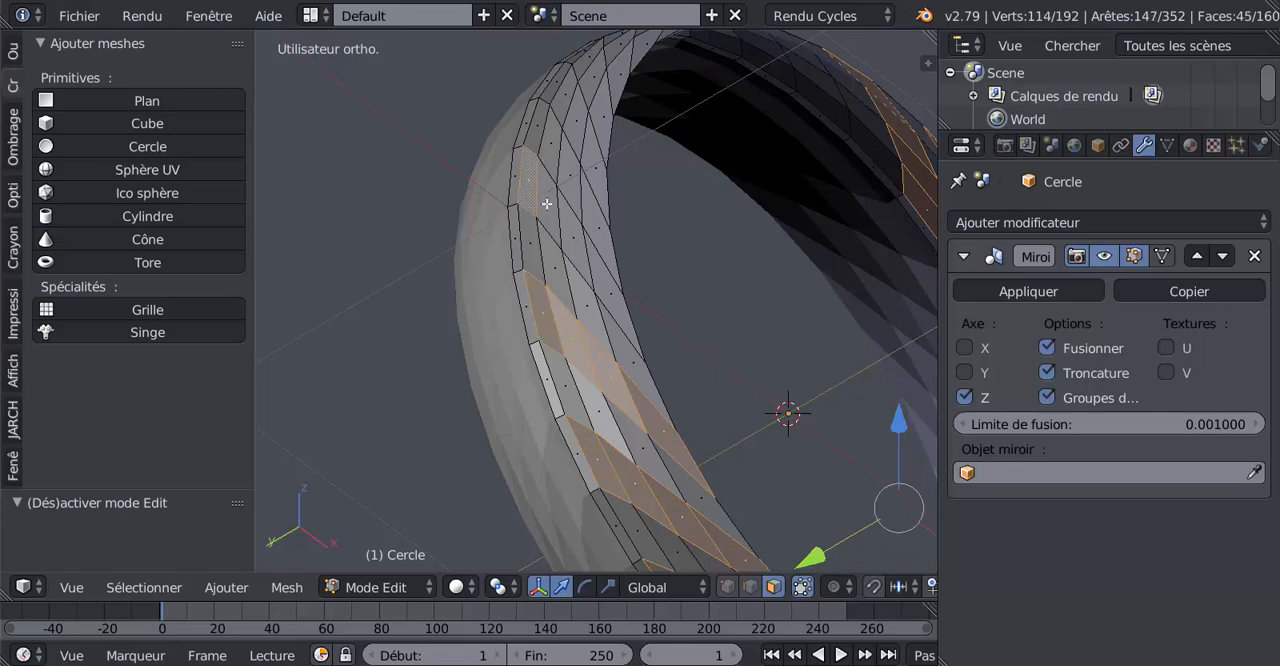
shift+right_click(555, 213)
shift+right_click(590, 250)
shift+right_click(604, 270)
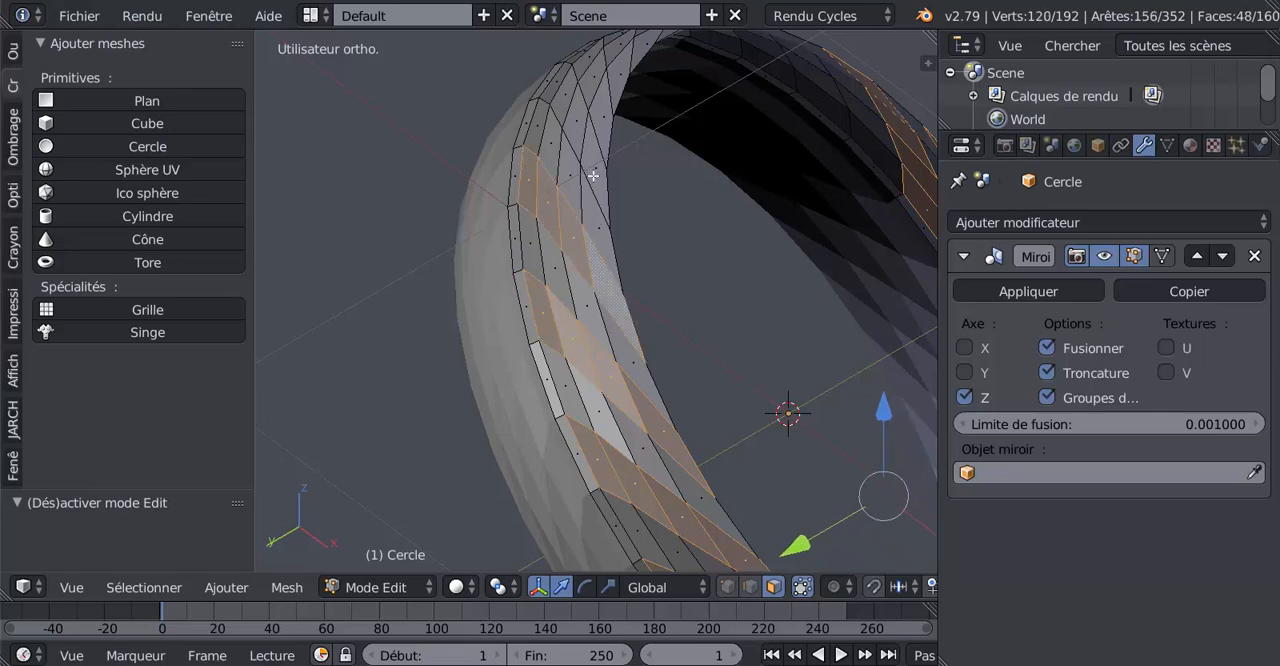
shift+right_click(593, 176)
shift+right_click(580, 124)
middle_drag(637, 272, 617, 217)
shift+right_click(594, 155)
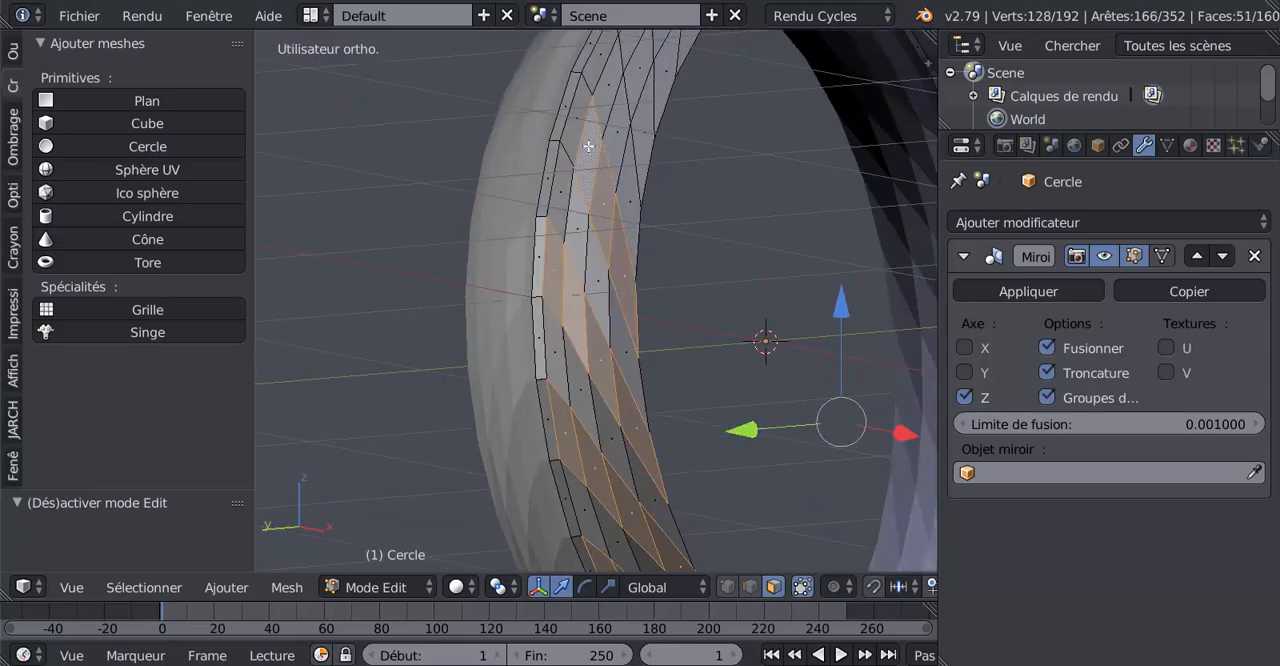
shift+right_click(581, 126)
middle_drag(777, 170, 660, 209)
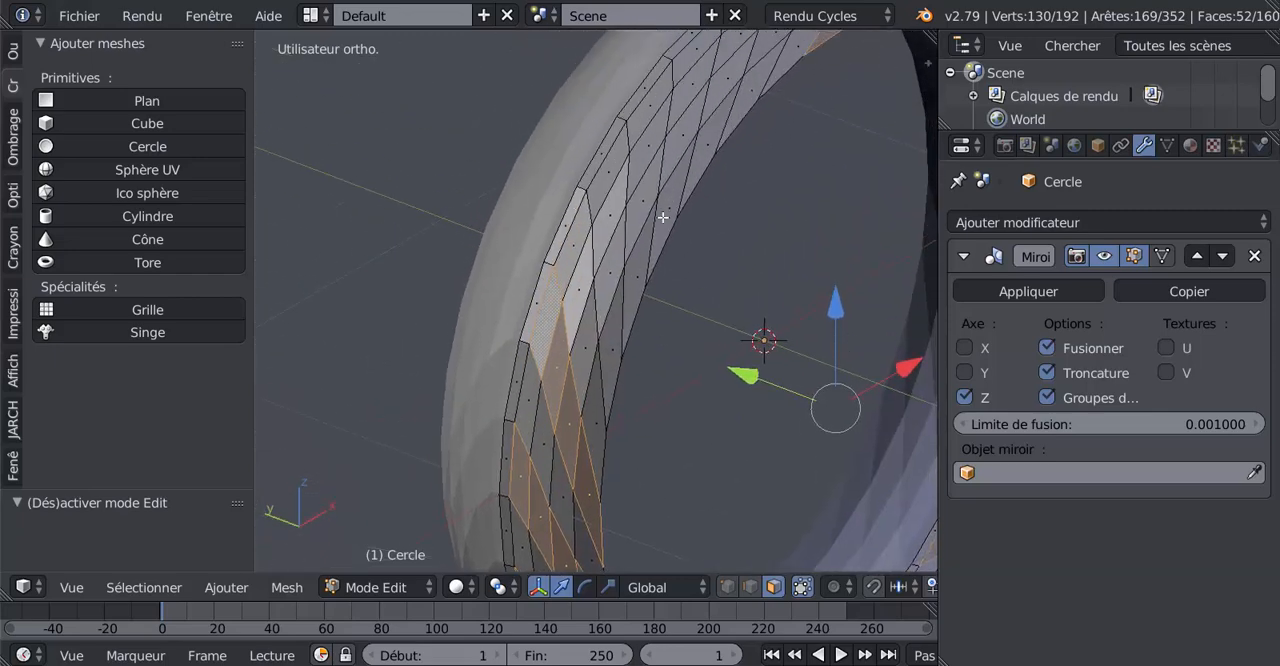
Add the fourteenth and fifteenth alternate slanted rows of four faces to the tread selection
shift+right_click(606, 175)
shift+right_click(608, 215)
shift+right_click(613, 285)
shift+right_click(623, 333)
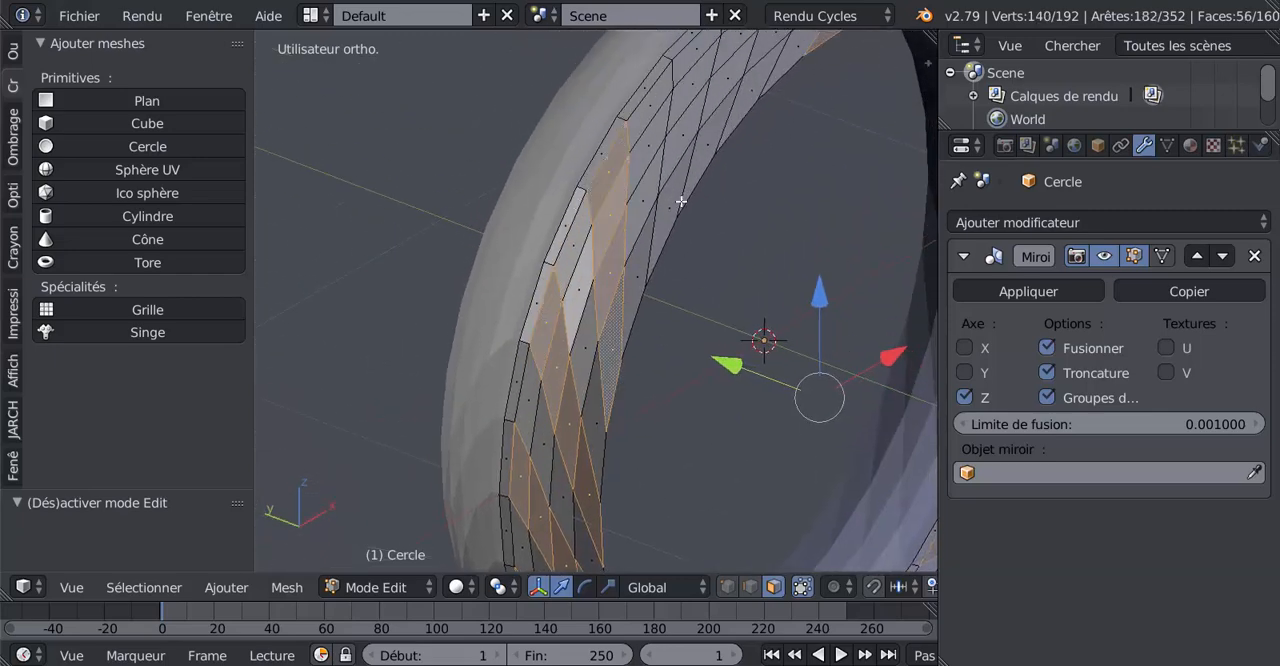
shift+right_click(683, 176)
shift+right_click(680, 180)
shift+right_click(689, 92)
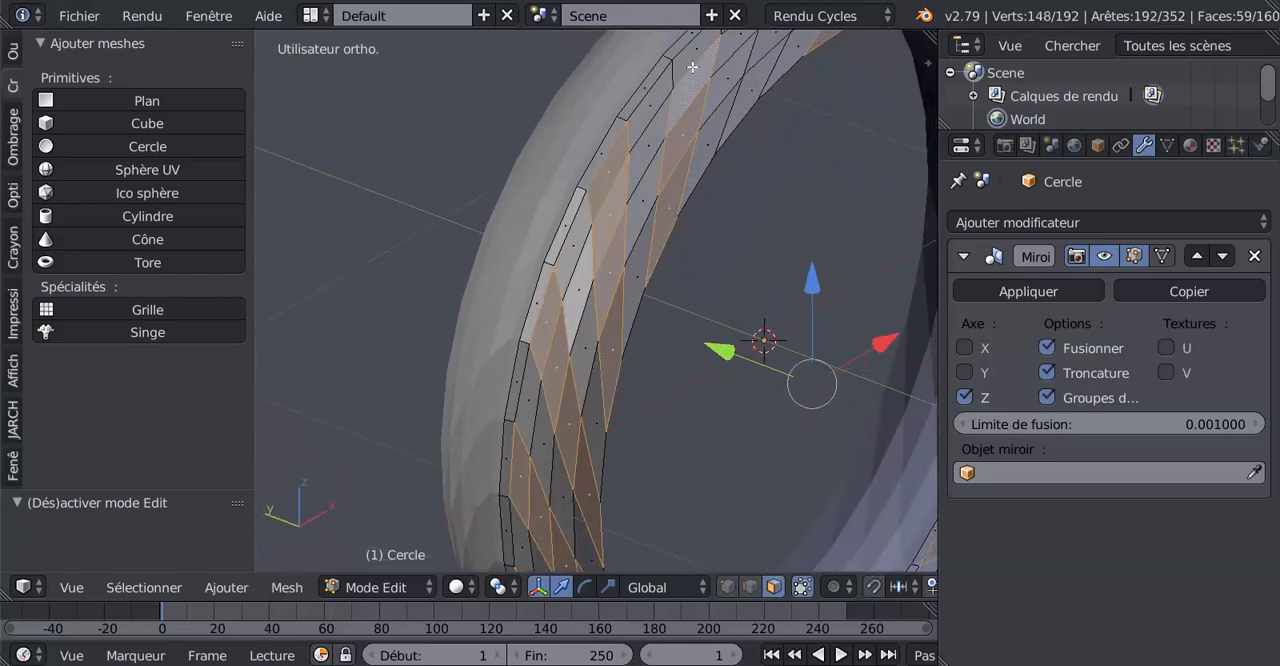
shift+right_click(695, 56)
Complete the tread selection with the sixteenth alternate slanted row of four faces and check it all around the tyre
middle_drag(785, 172, 693, 214)
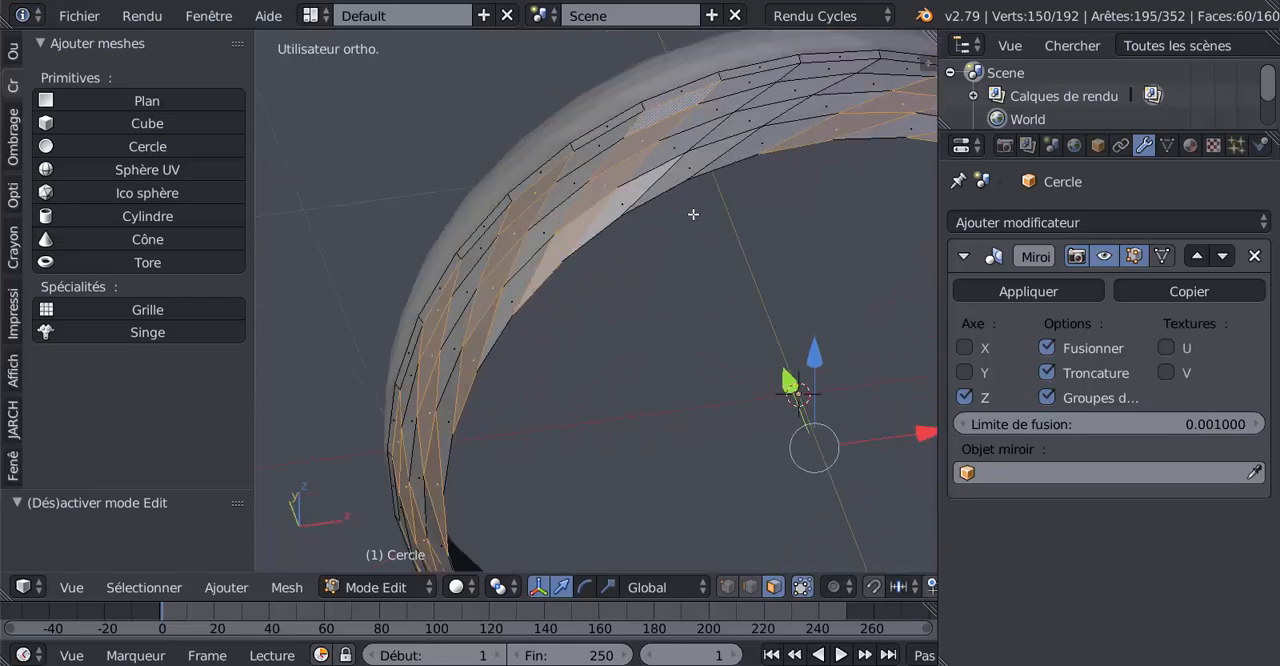
shift+right_click(728, 148)
shift+right_click(762, 116)
shift+right_click(800, 92)
shift+right_click(834, 68)
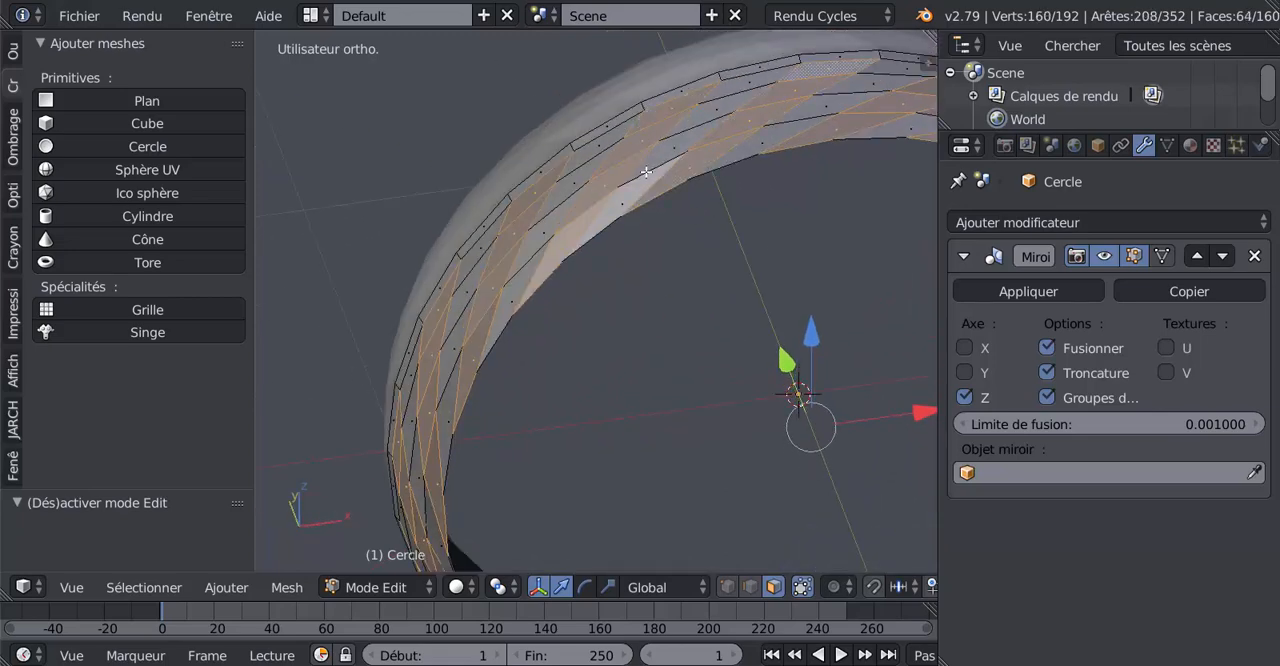
shift+right_click(625, 205)
shift+right_click(624, 221)
middle_drag(672, 310, 725, 485)
scroll(654, 255, down, 5)
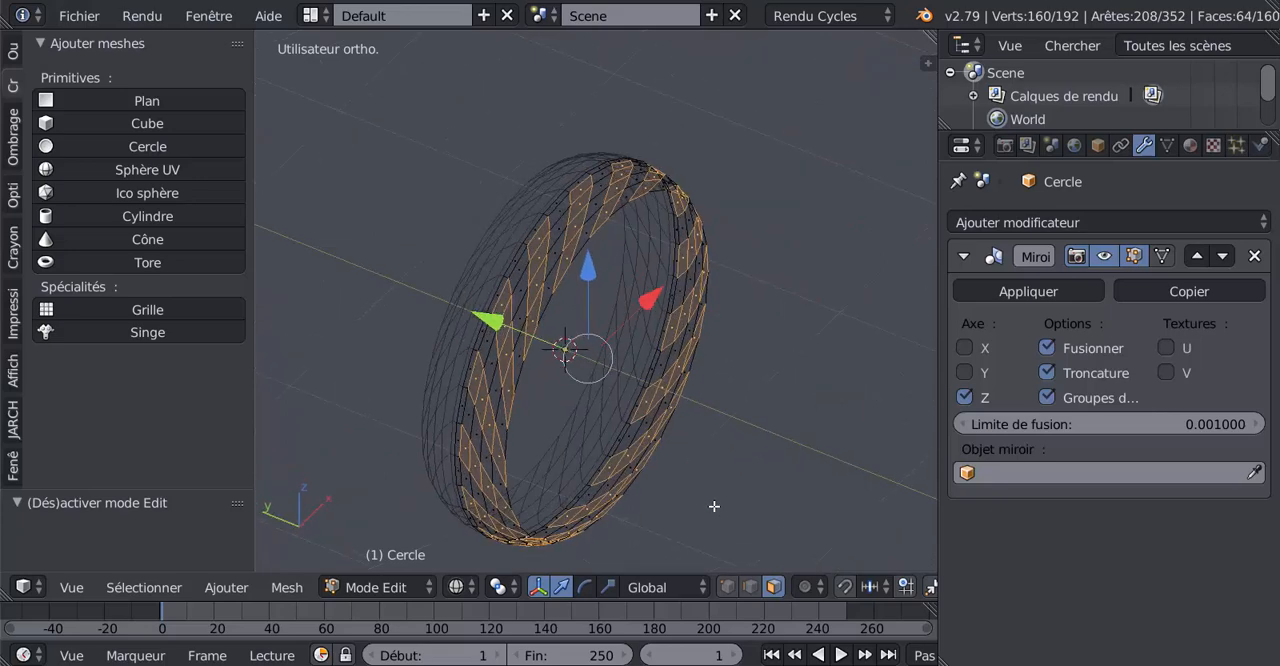
key(z)
scroll(718, 503, up, 2)
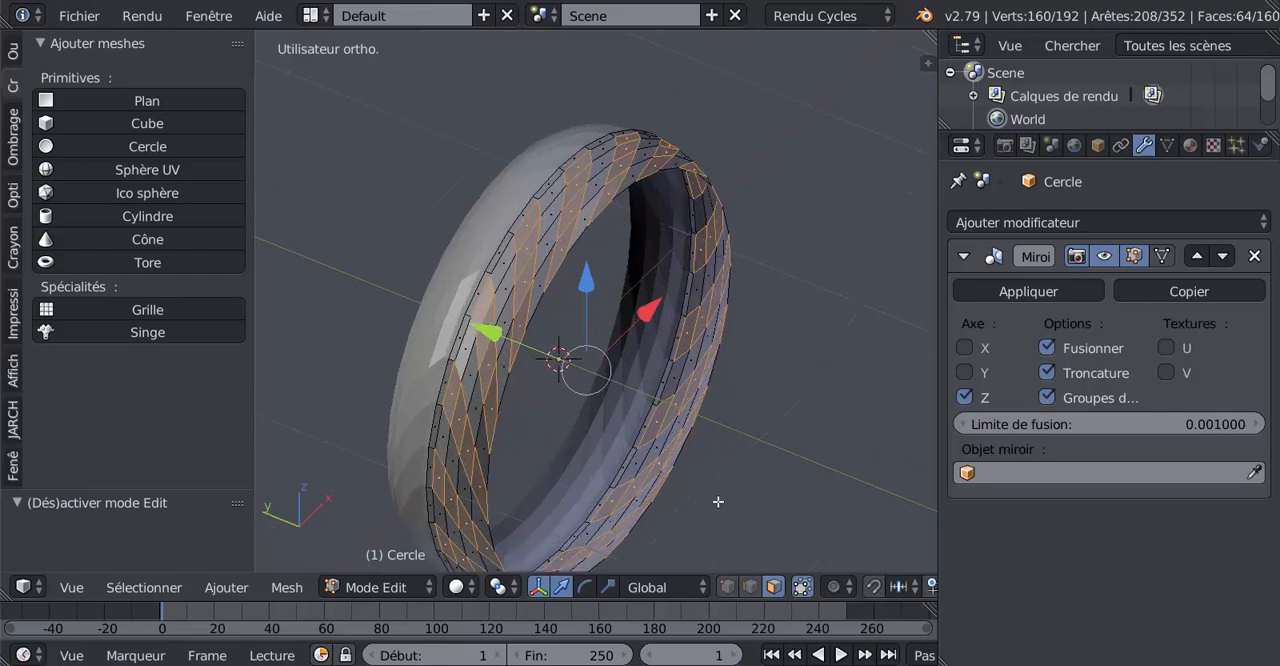
Inset the selected slanted tread rows with a thickness of about 0.006
scroll(628, 412, up, 1)
shift+middle_drag(656, 355, 744, 385)
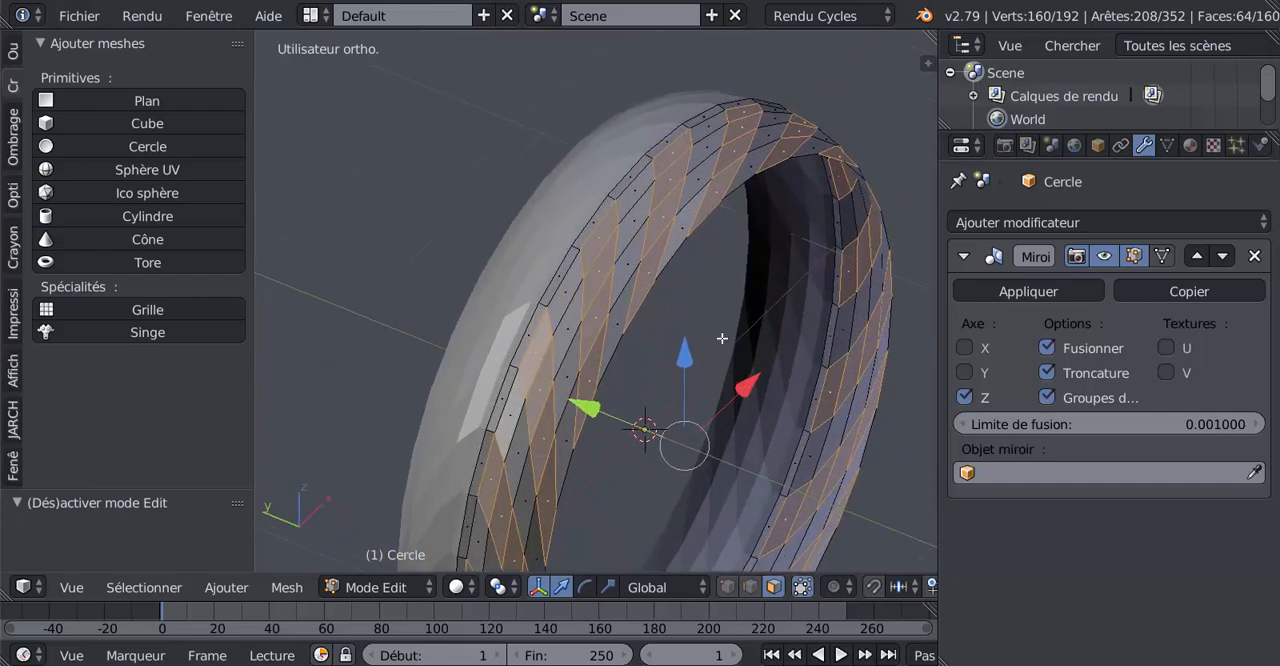
key(i)
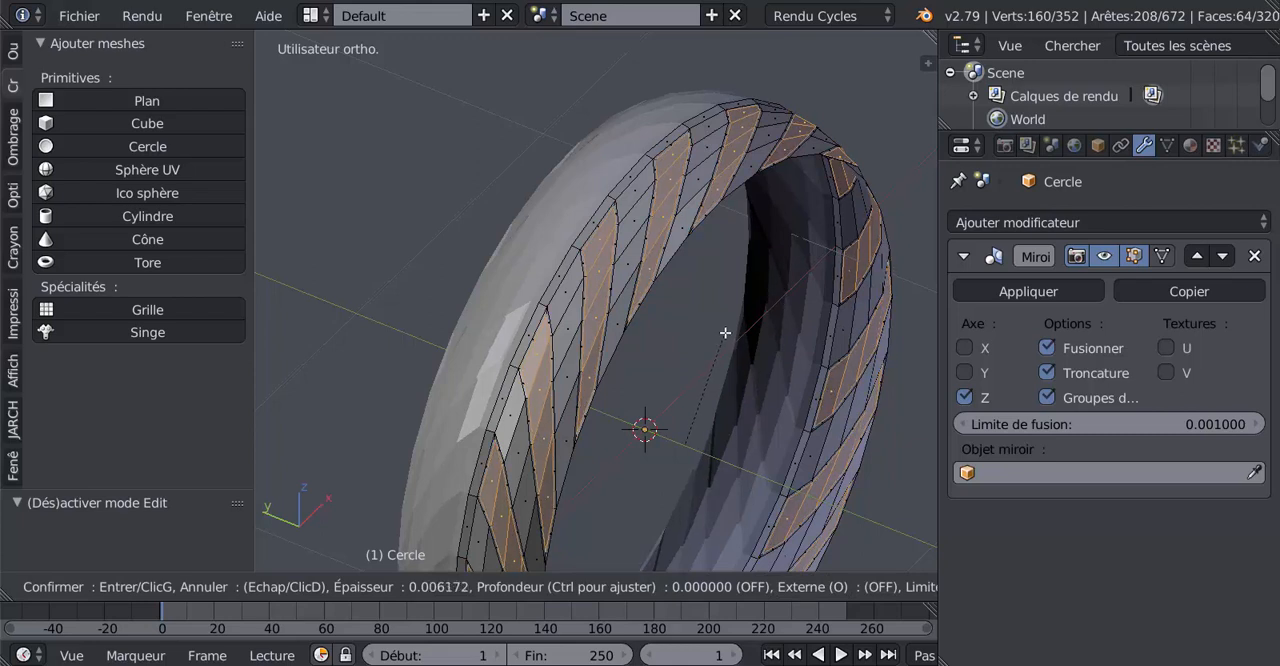
click(728, 333)
scroll(694, 314, up, 5)
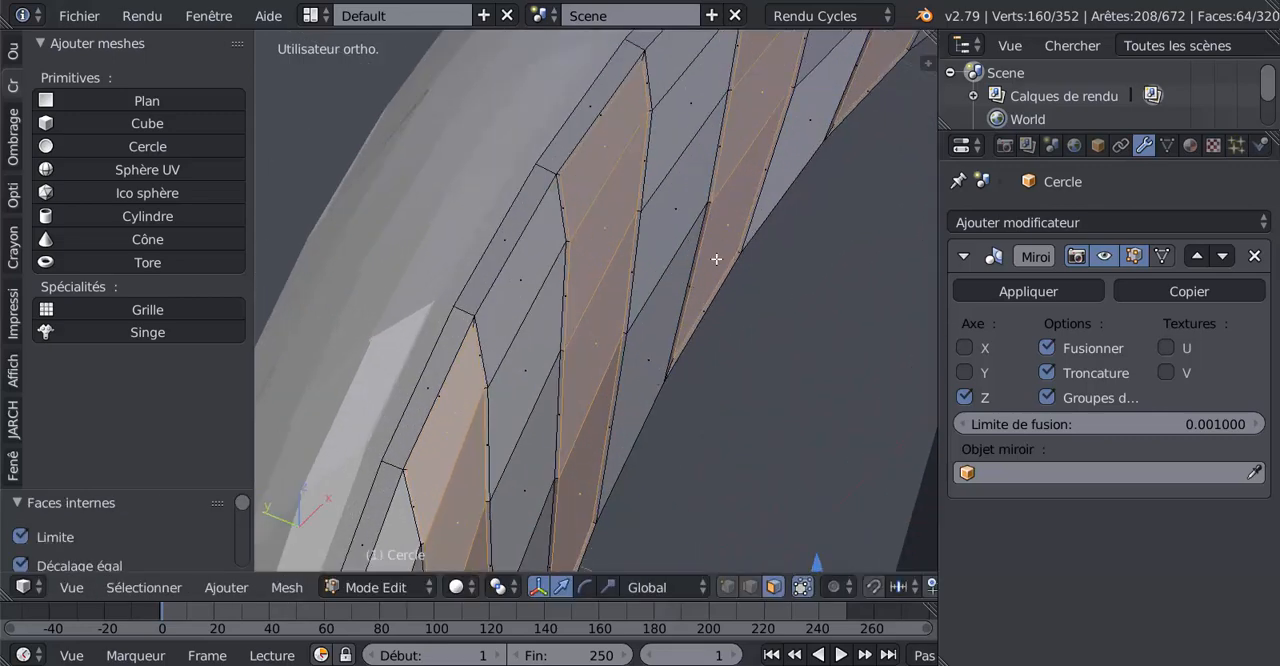
scroll(681, 313, down, 5)
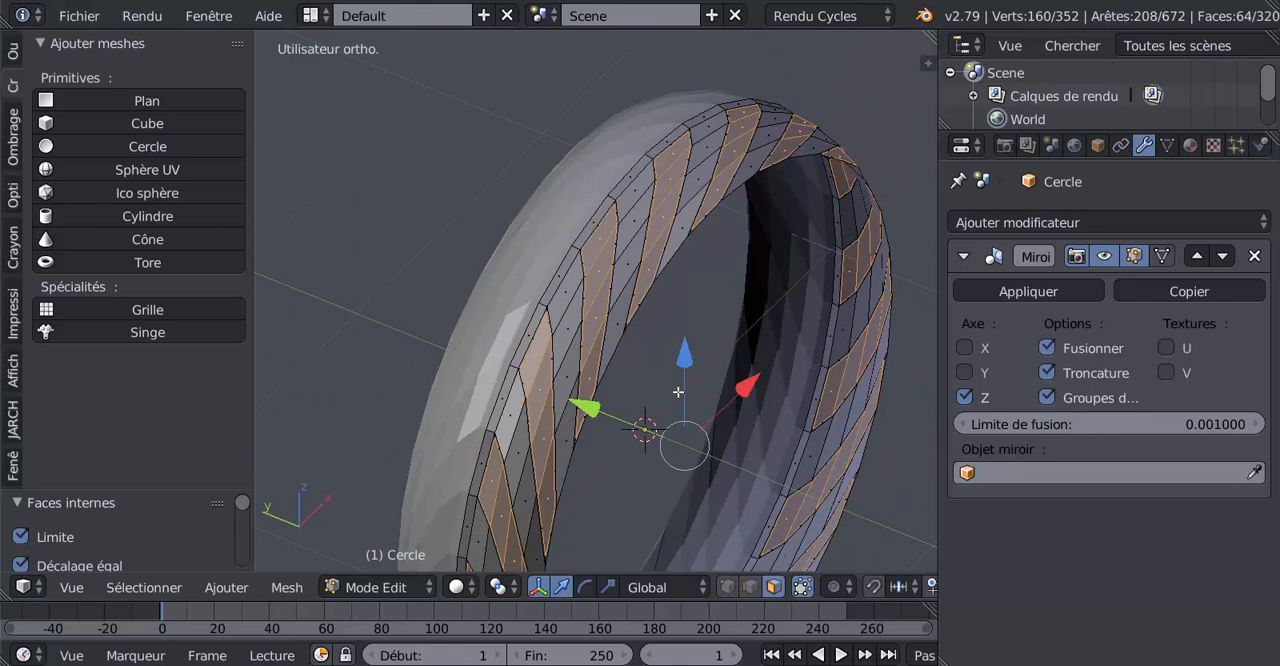
Extrude the inset tread faces and scale them outward by about 1.03 to raise the tread blocks
shift+middle_drag(678, 392, 654, 358)
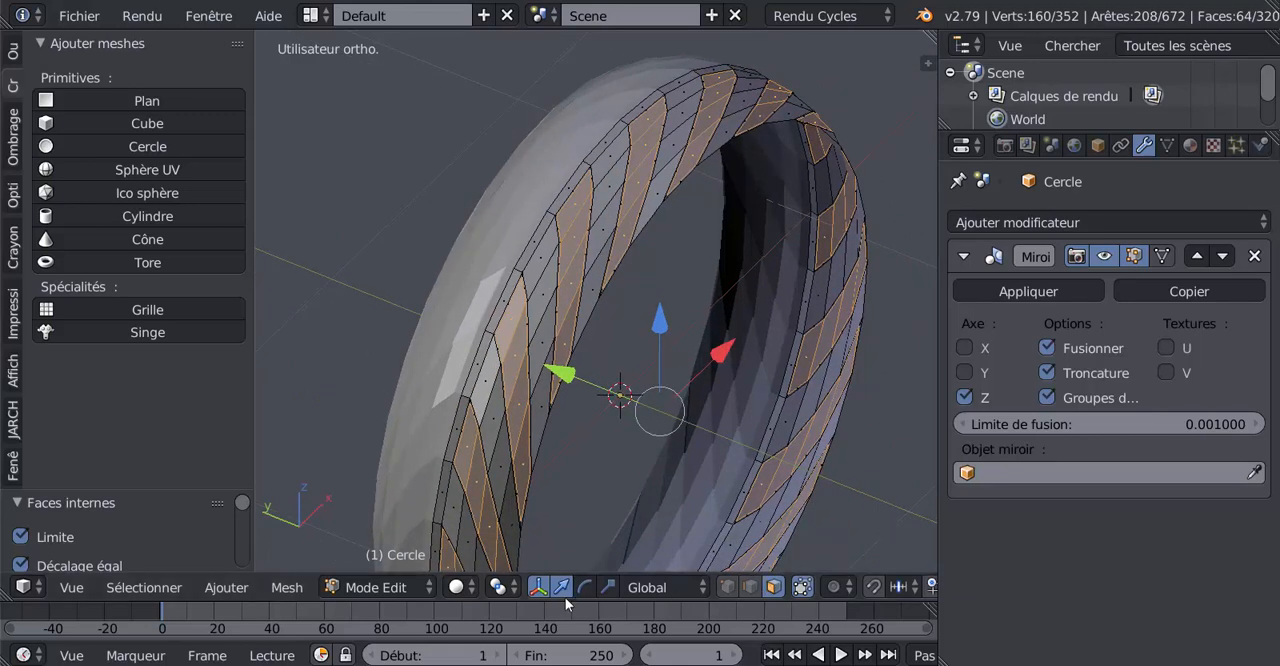
click(500, 590)
key(e)
key(s)
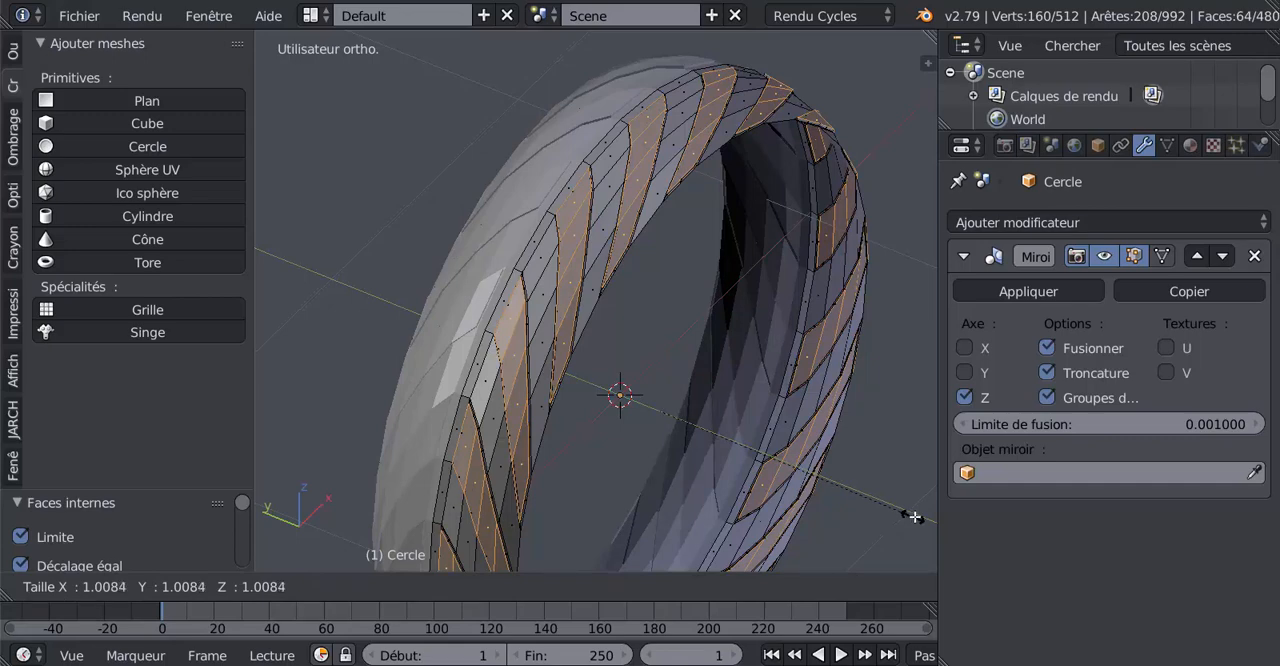
click(287, 518)
middle_drag(340, 483, 341, 473)
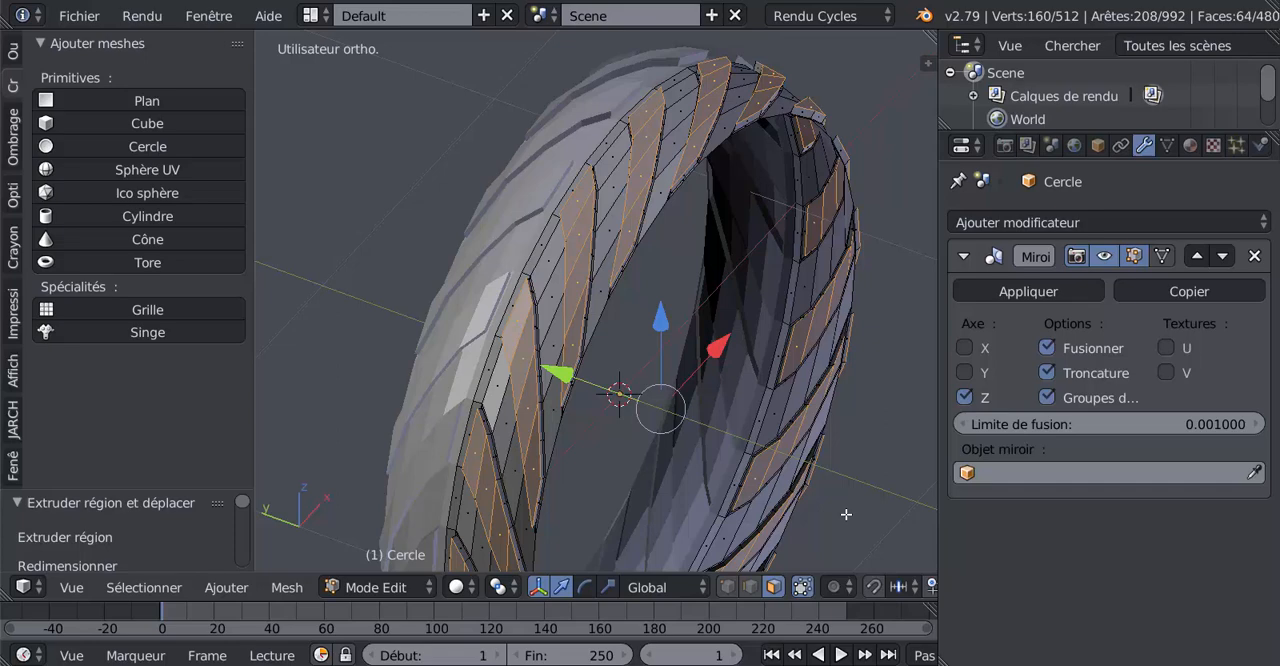
Adjust the height of the raised tread blocks by scaling their top faces by 1.026 and by 0.977
key(s)
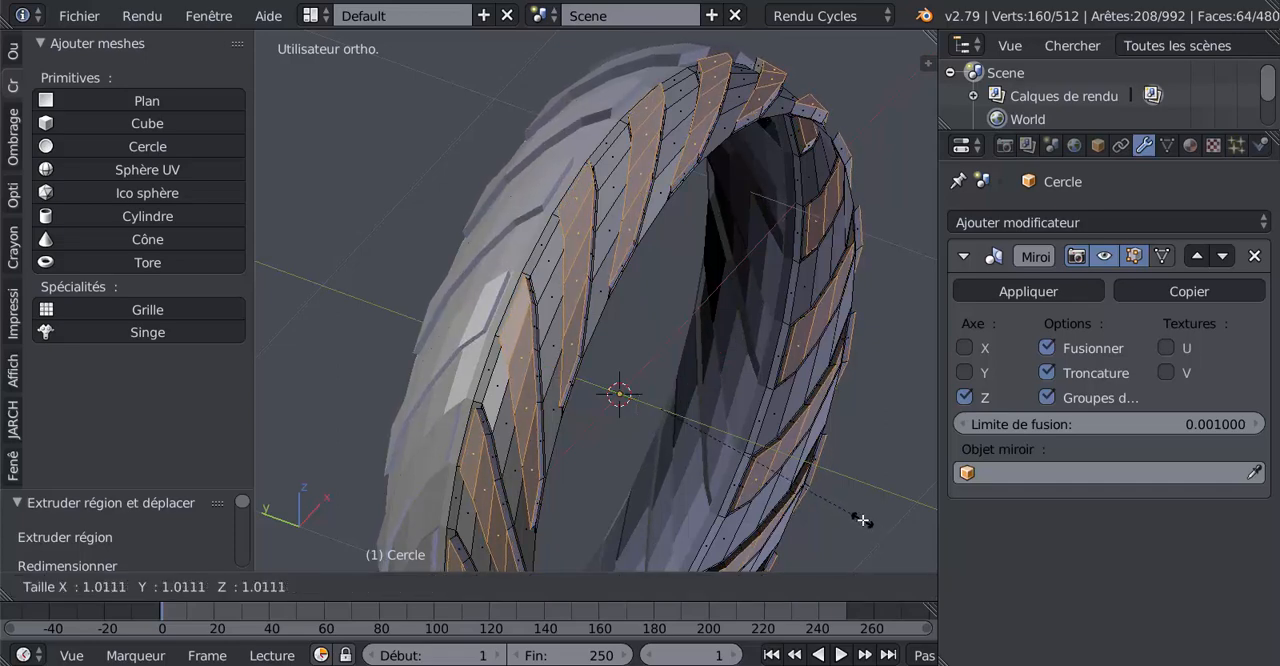
click(862, 520)
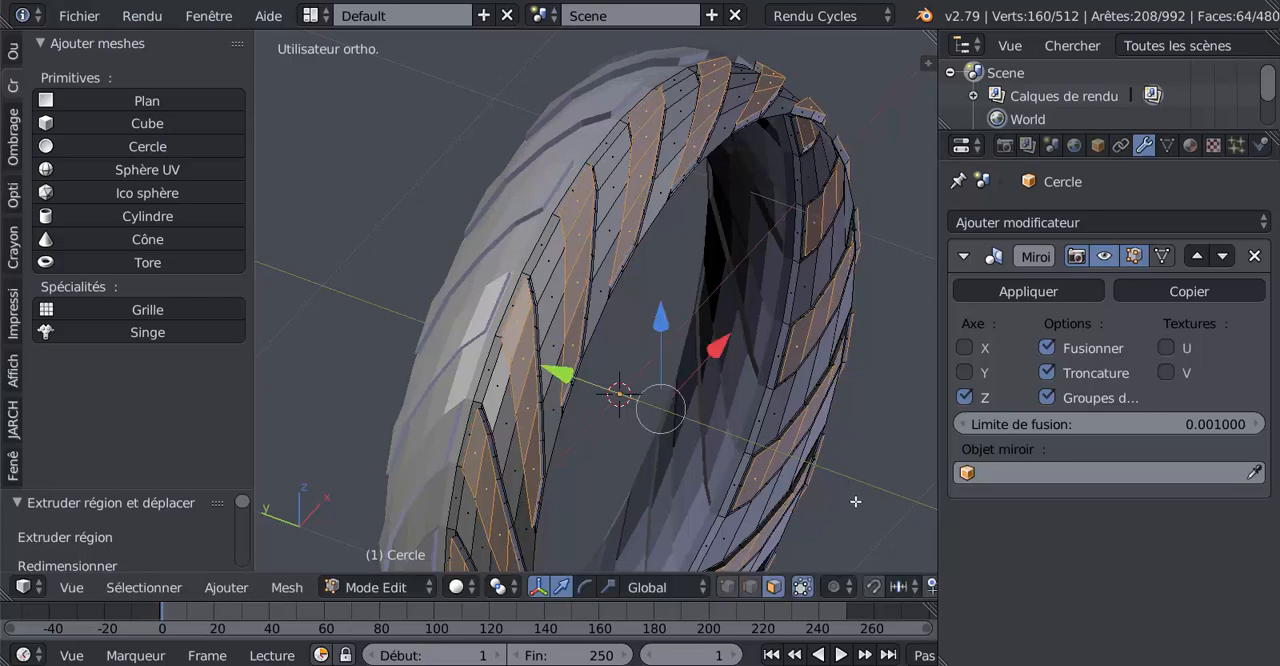
key(s)
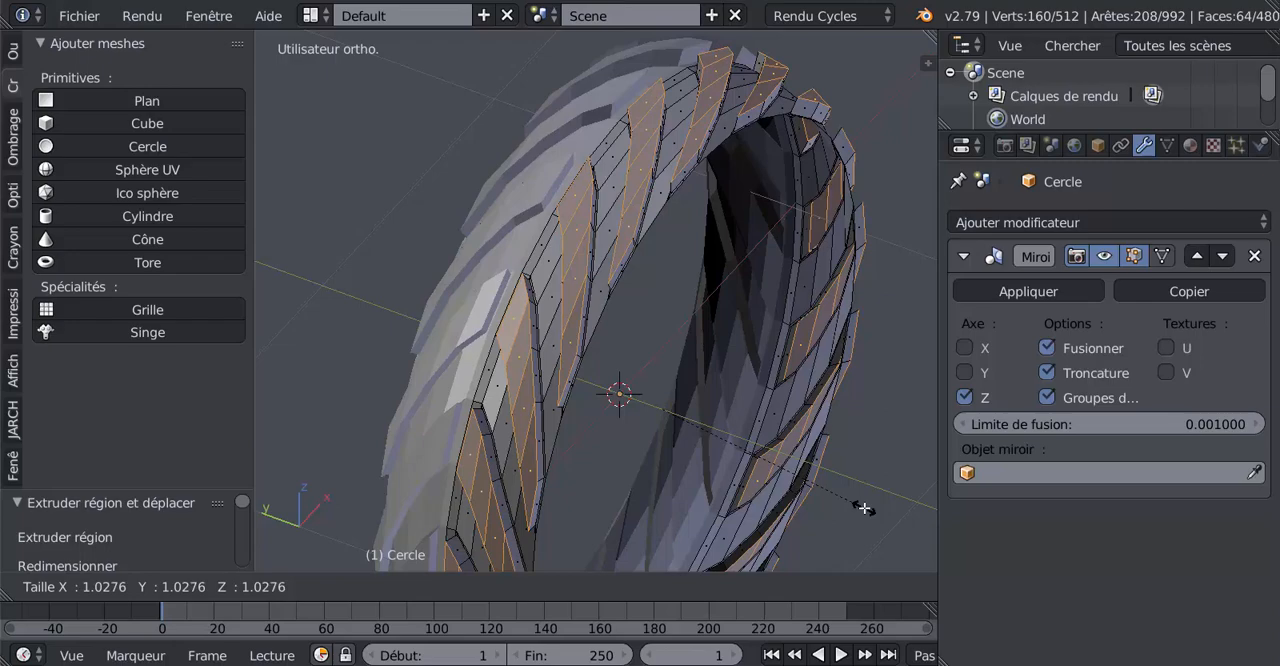
click(864, 508)
middle_drag(864, 508, 712, 407)
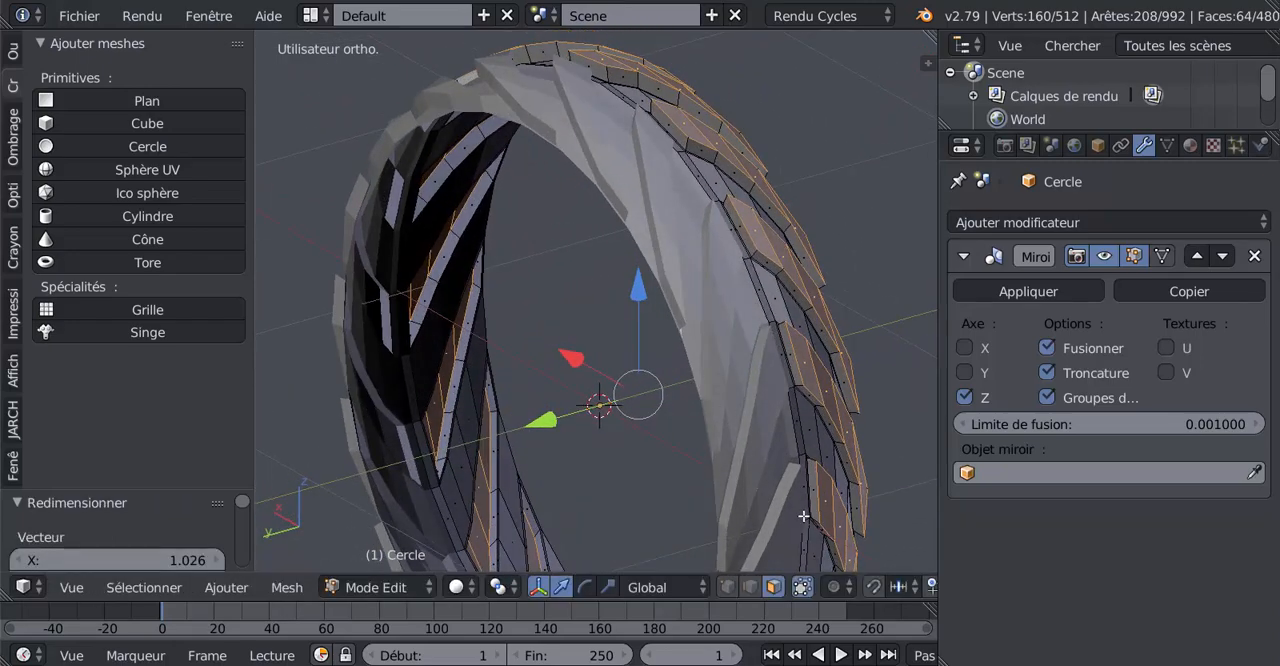
key(s)
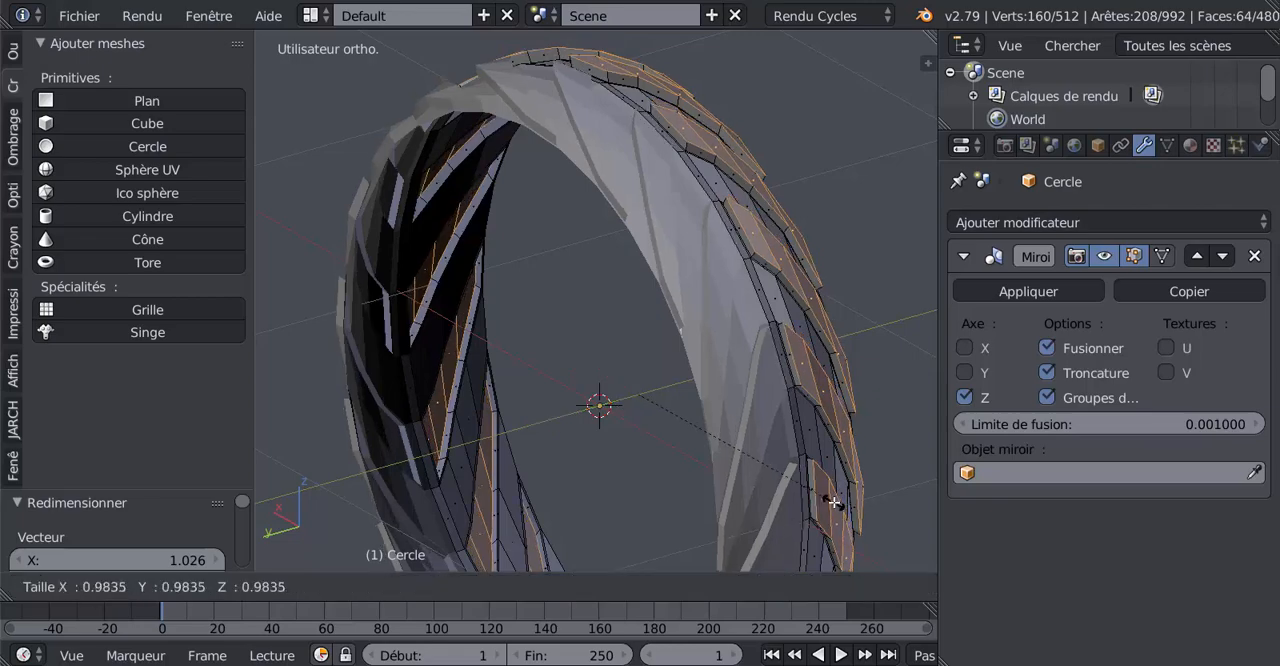
click(832, 501)
Examine the raised tread blocks and their side walls from several angles and up close
key(ctrl+KP_3)
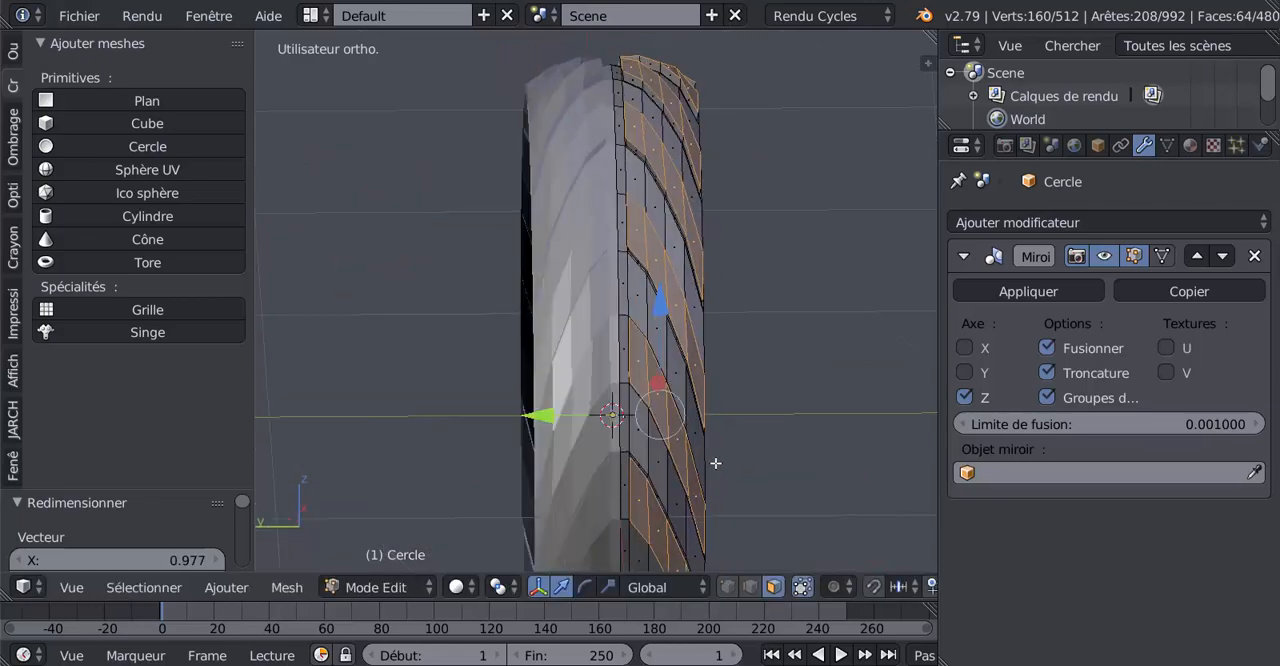
middle_drag(720, 492, 603, 500)
scroll(611, 472, up, 2)
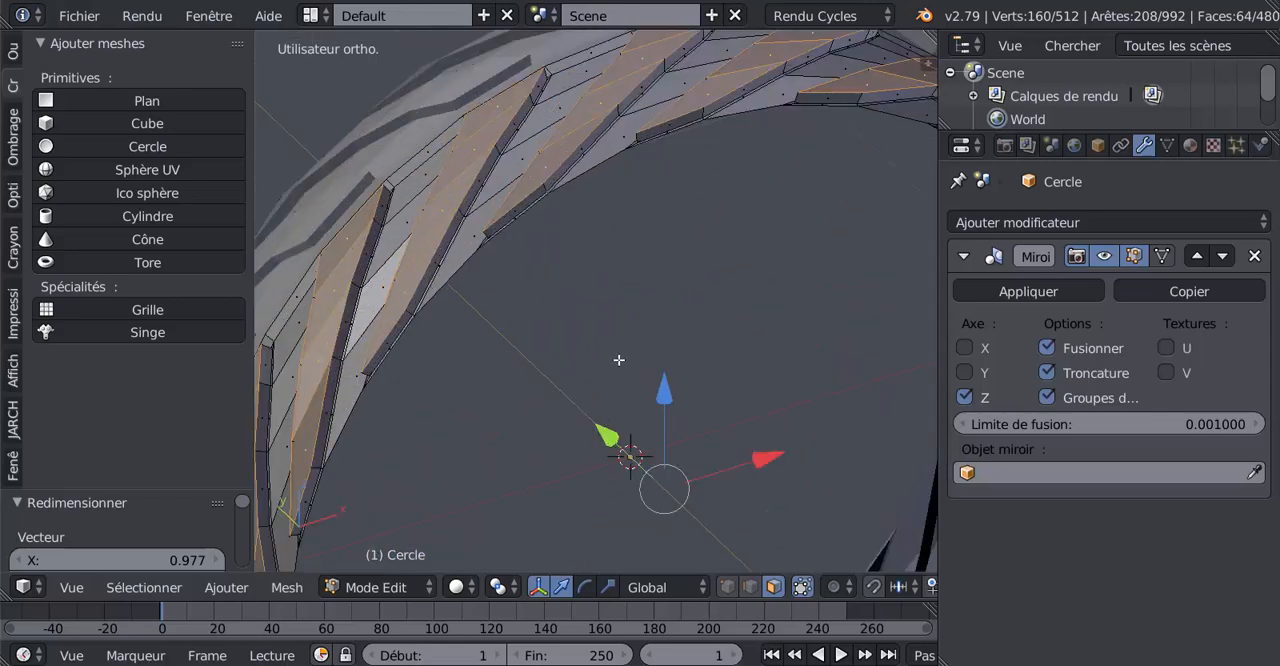
middle_drag(619, 361, 661, 353)
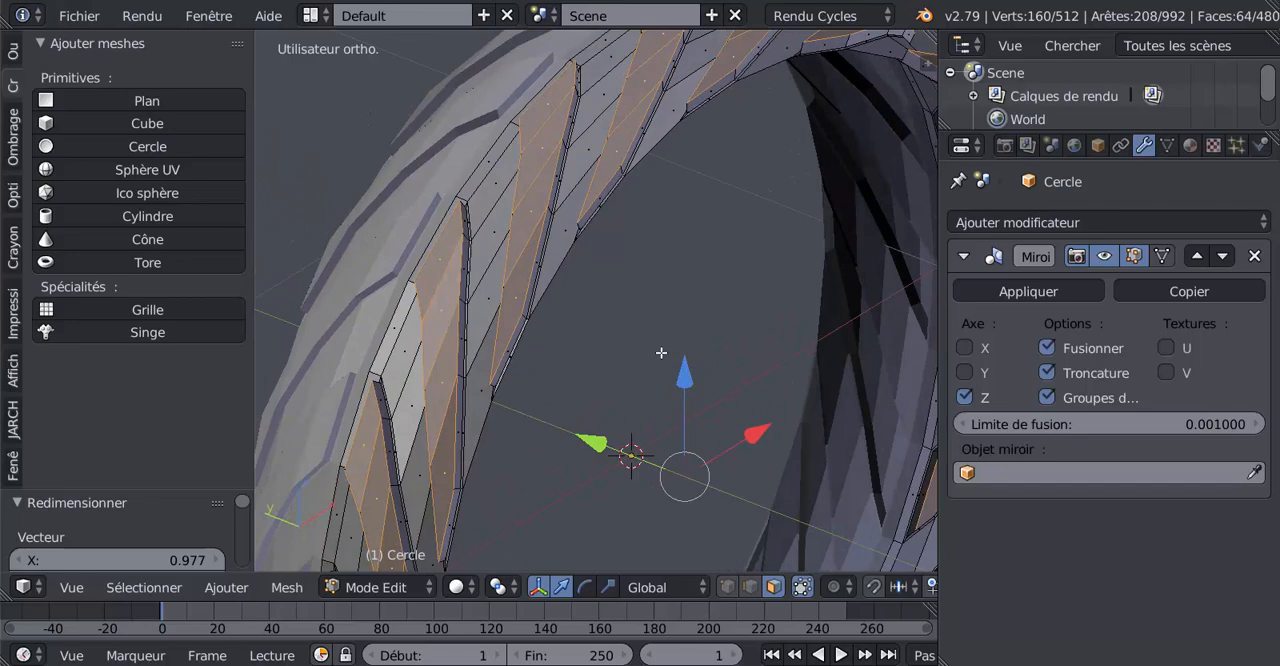
scroll(638, 360, down, 2)
middle_drag(639, 402, 646, 432)
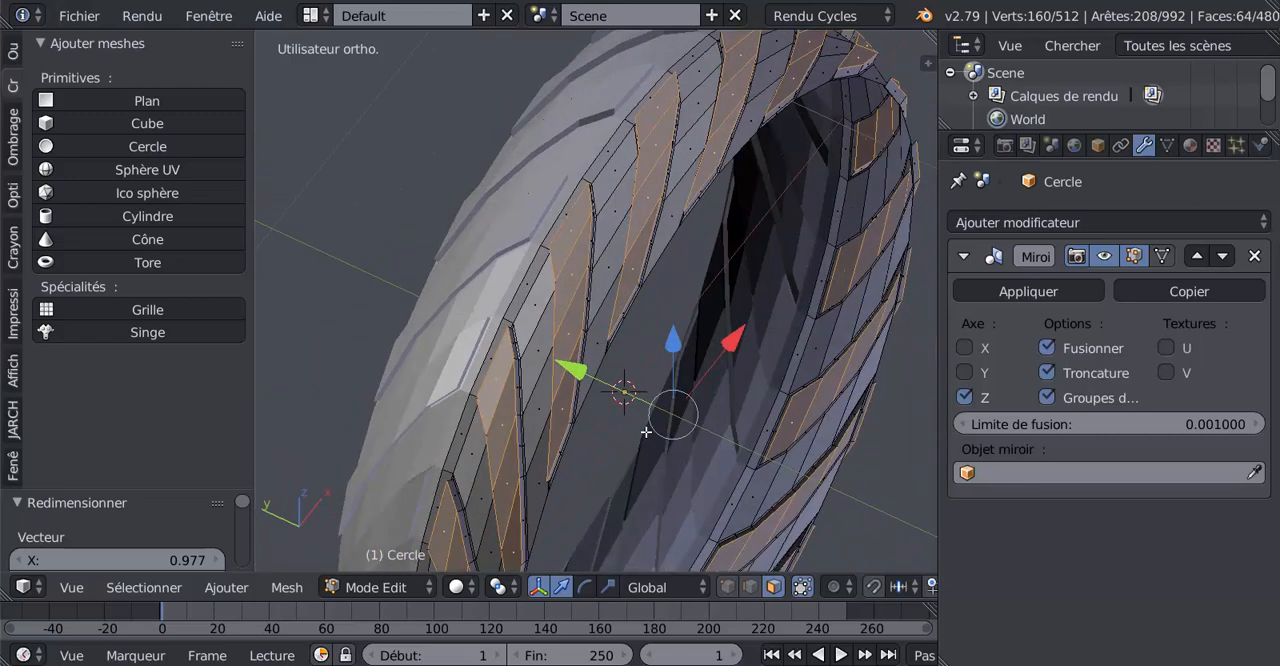
scroll(646, 432, up, 1)
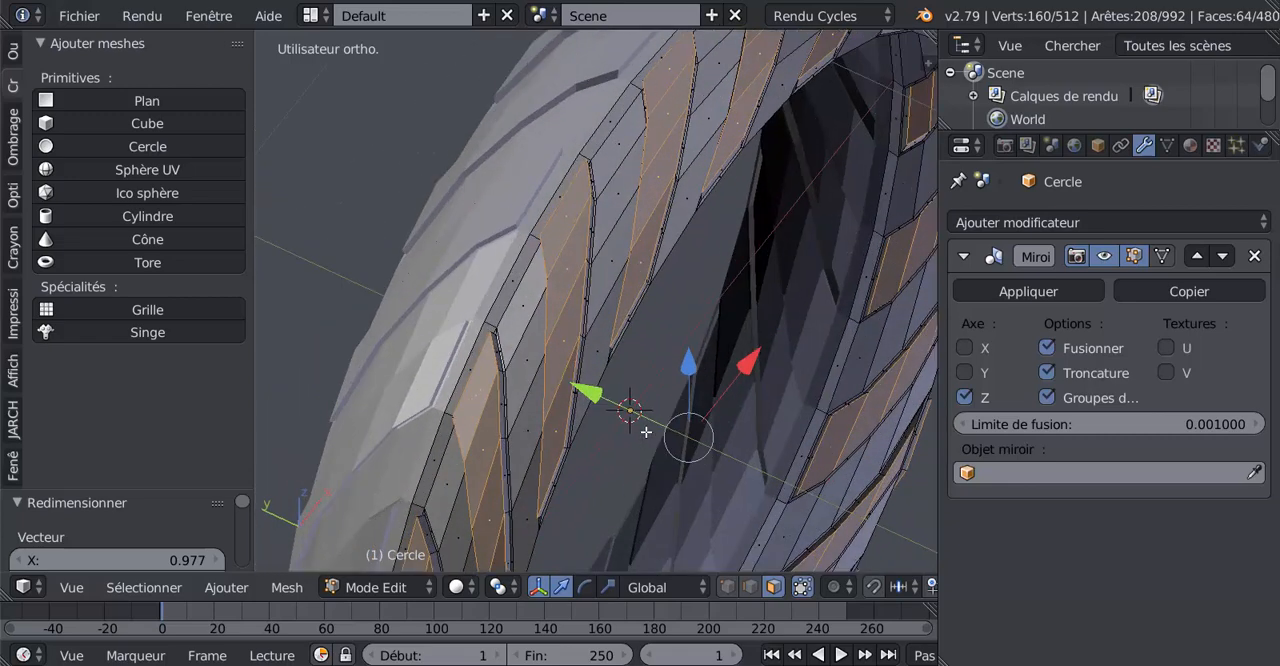
right_click(617, 164)
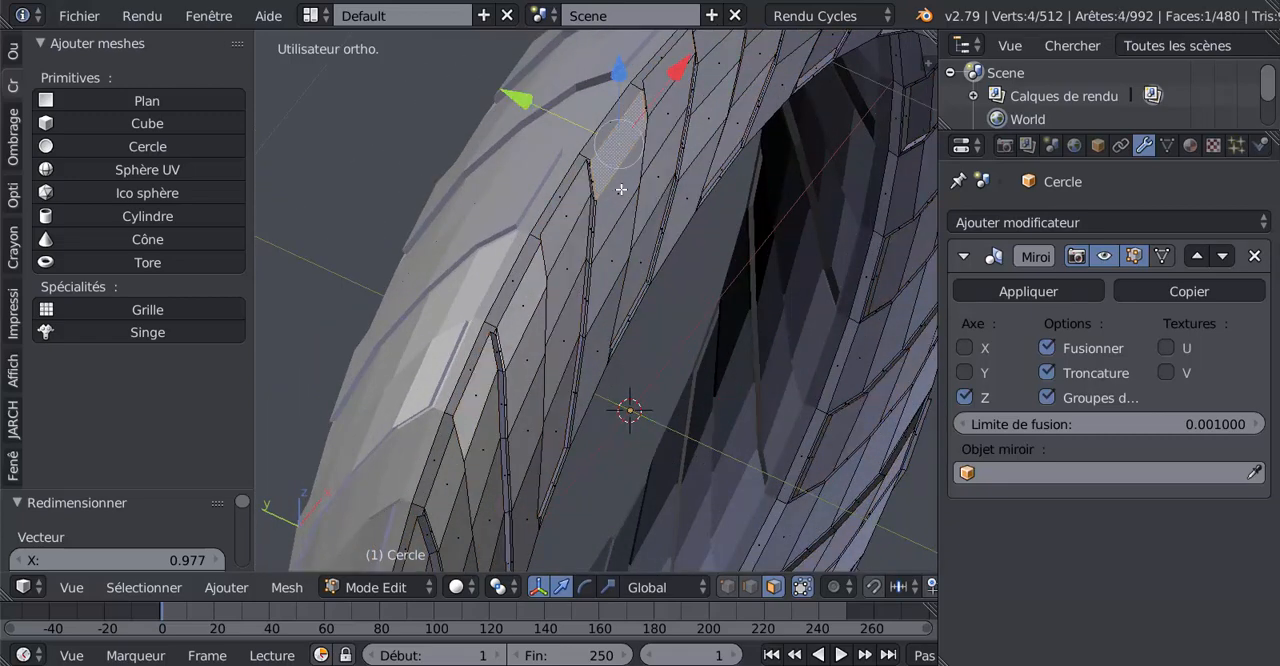
key(ctrl+z)
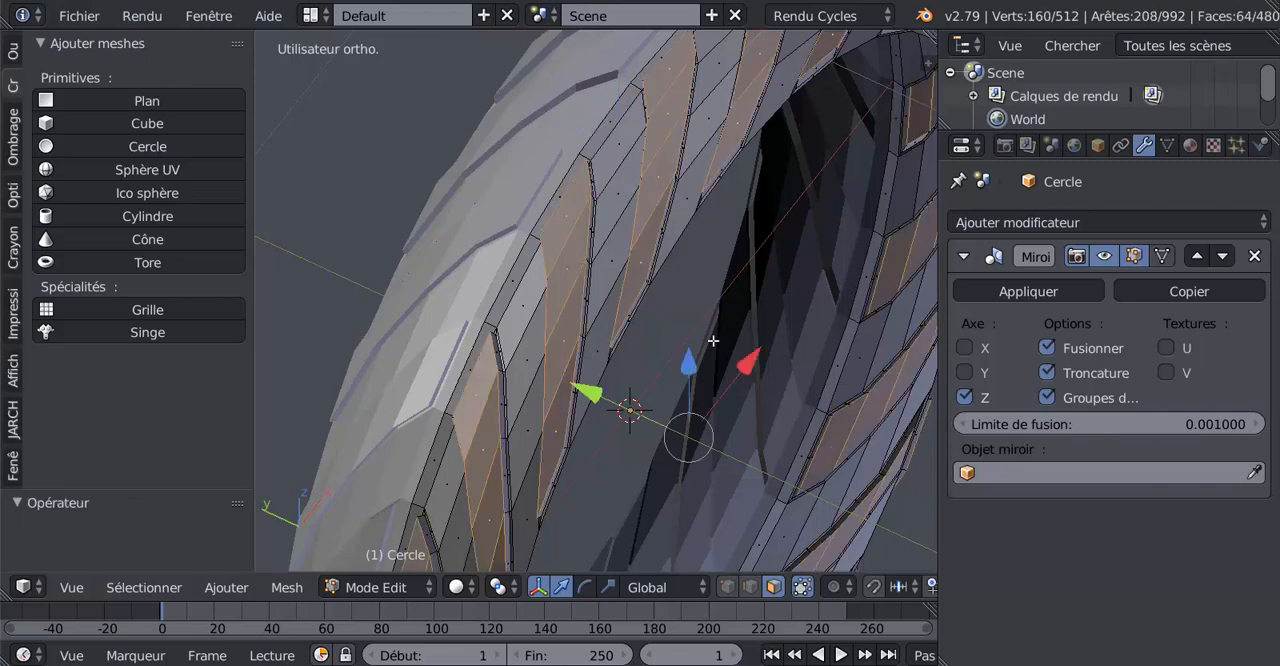
Set the pivot point to individual origins and scale the top faces of the tread blocks by 0.937
scroll(713, 341, down, 3)
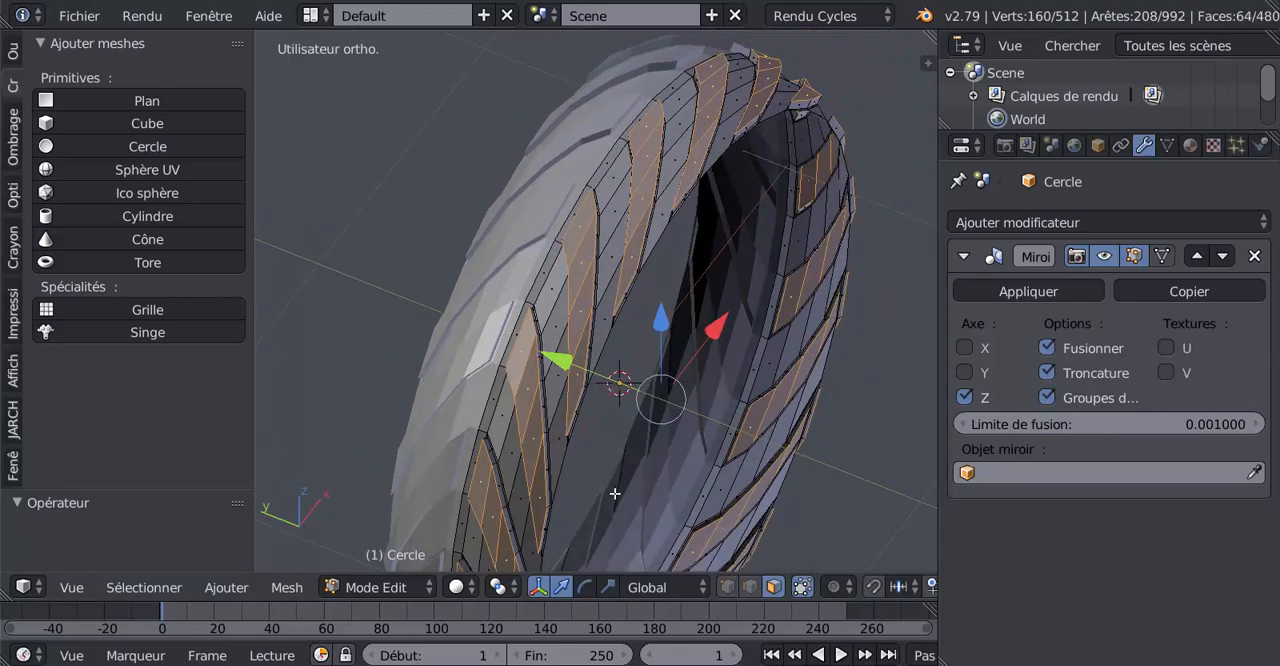
click(498, 587)
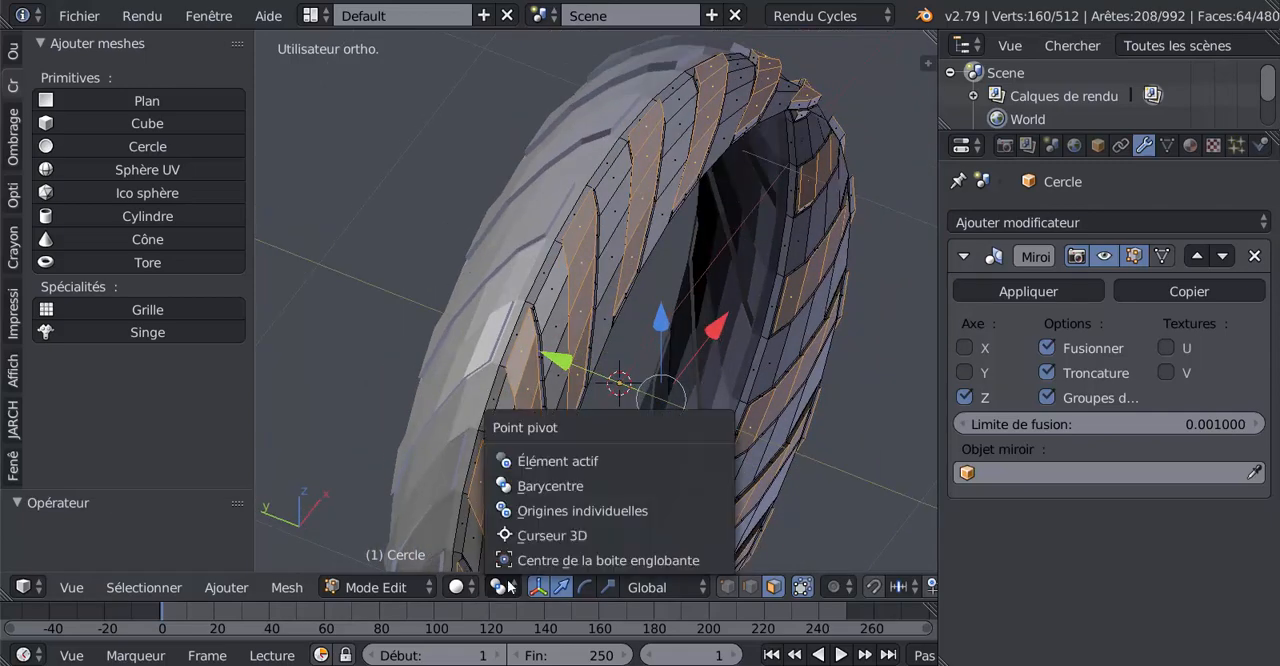
click(534, 512)
scroll(673, 413, up, 2)
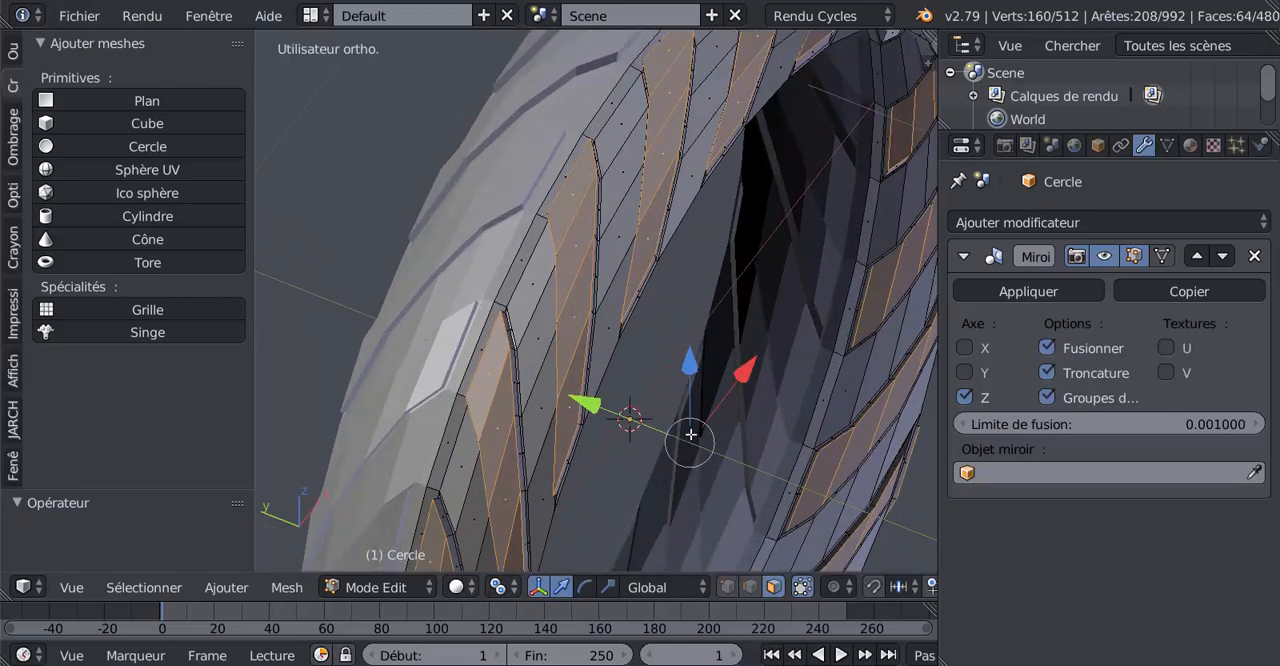
key(s)
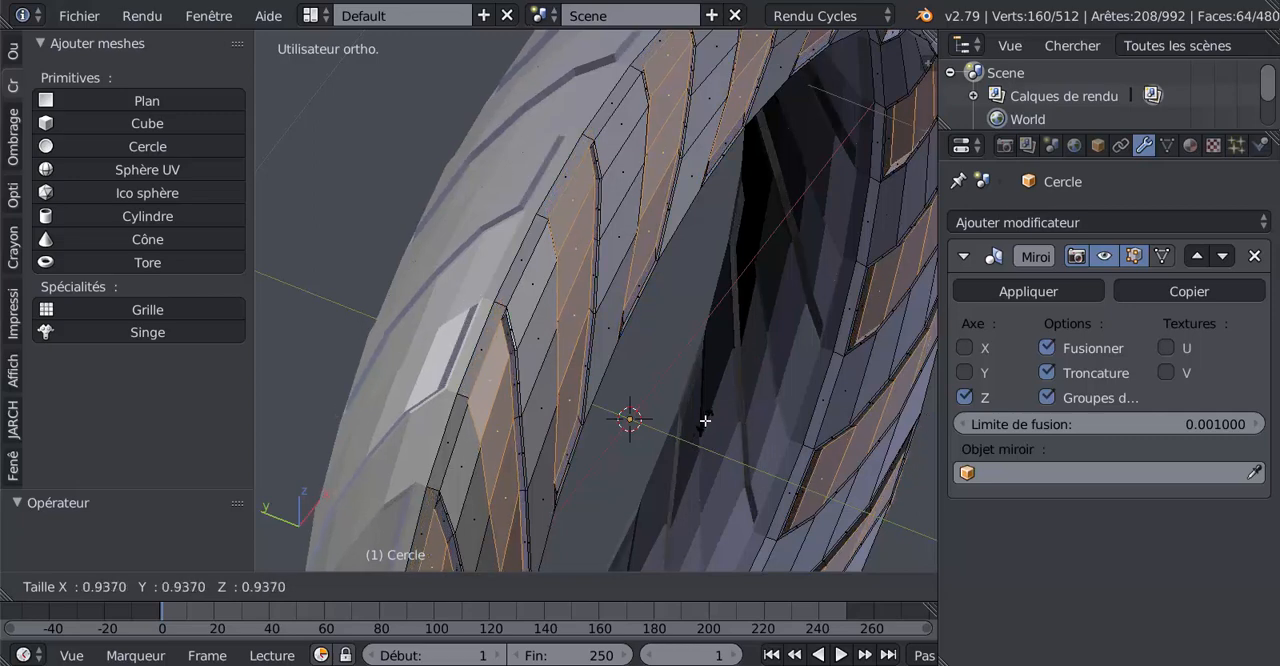
click(705, 421)
Select the four faces of one recessed slanted row between two raised tread blocks
middle_drag(705, 421, 726, 447)
middle_drag(666, 336, 613, 376)
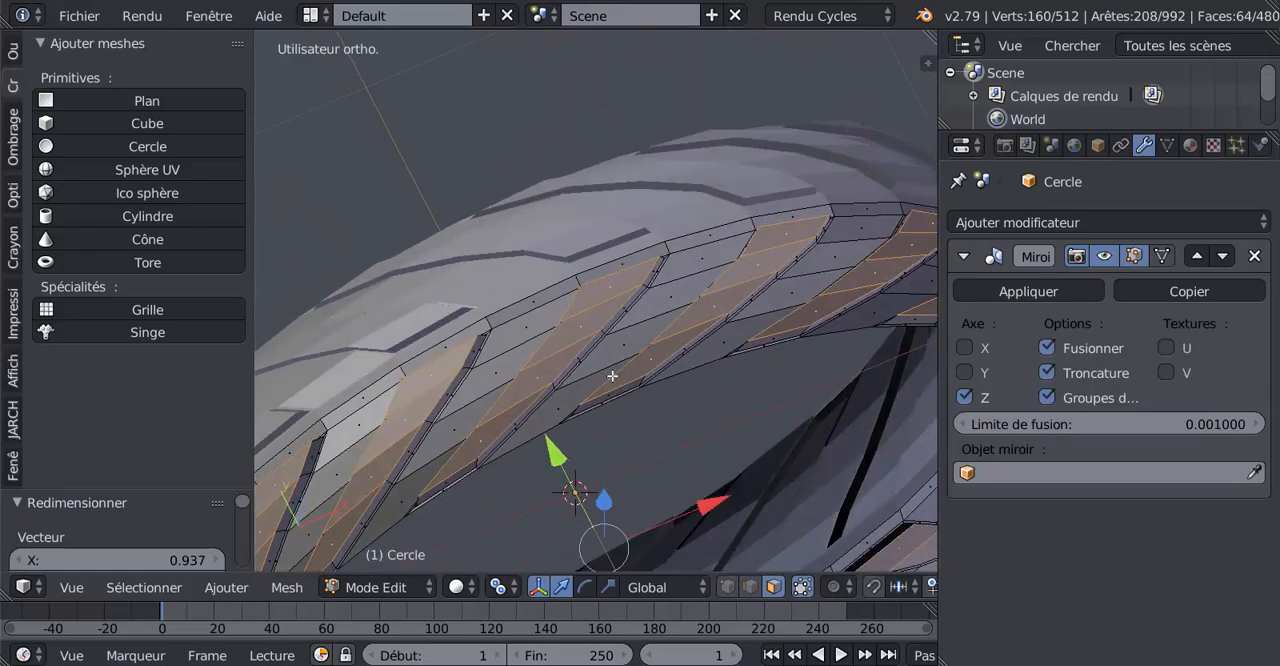
click(705, 253)
shift+click(676, 276)
shift+click(642, 325)
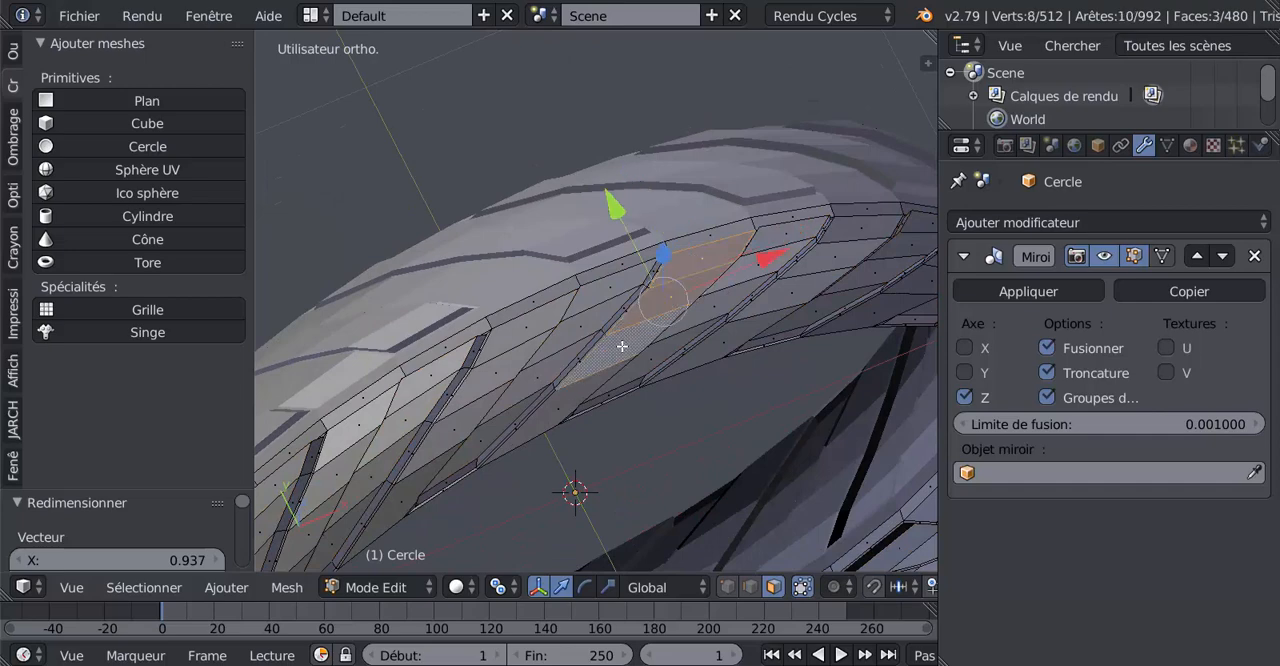
shift+click(572, 390)
Try to extend the selection to the other recessed rows by selecting similar co-planar faces
middle_drag(597, 376, 608, 402)
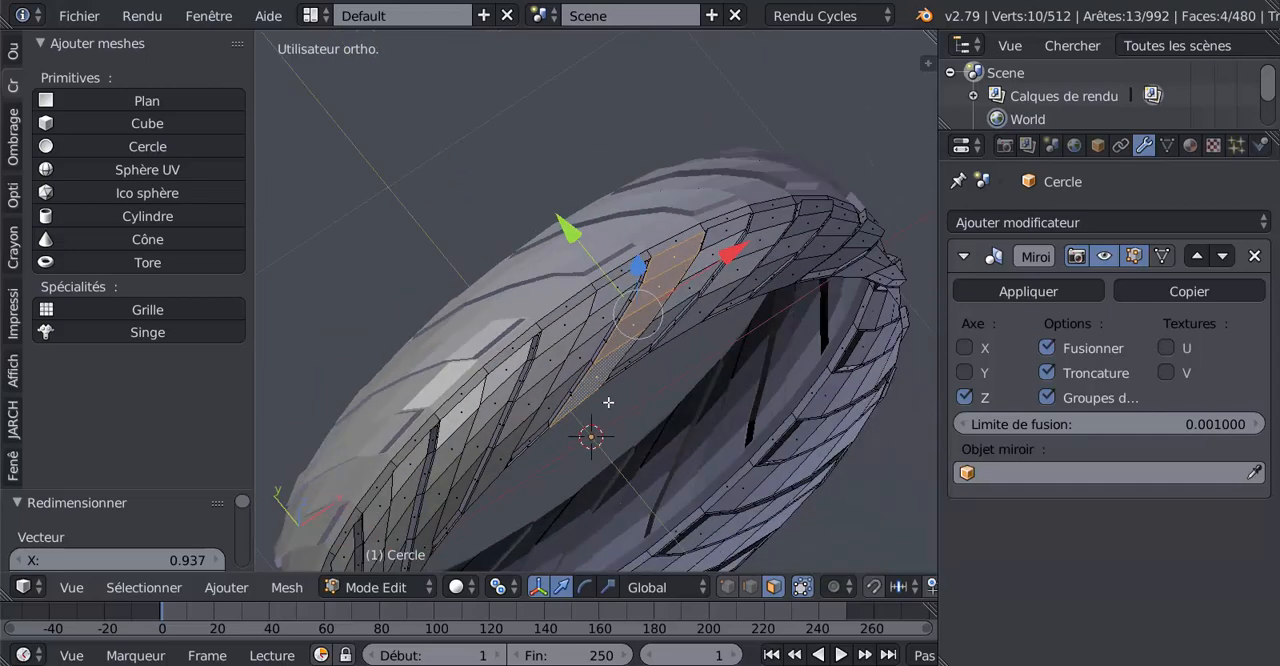
click(150, 593)
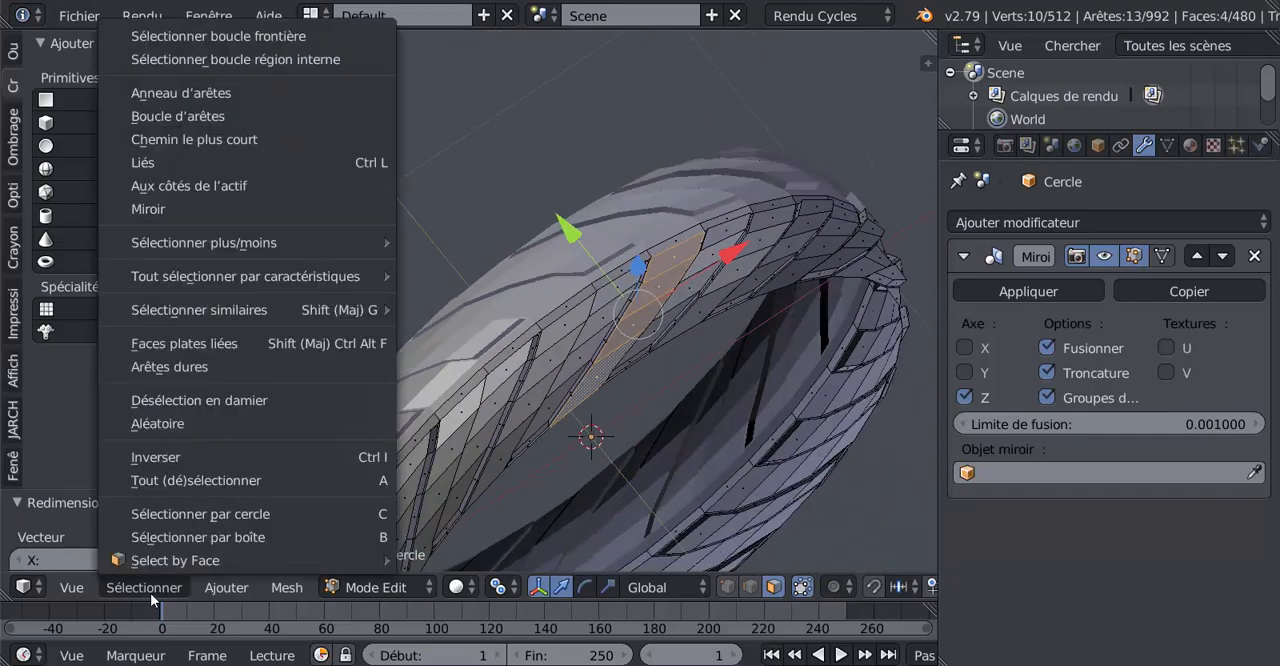
mouse_move(171, 315)
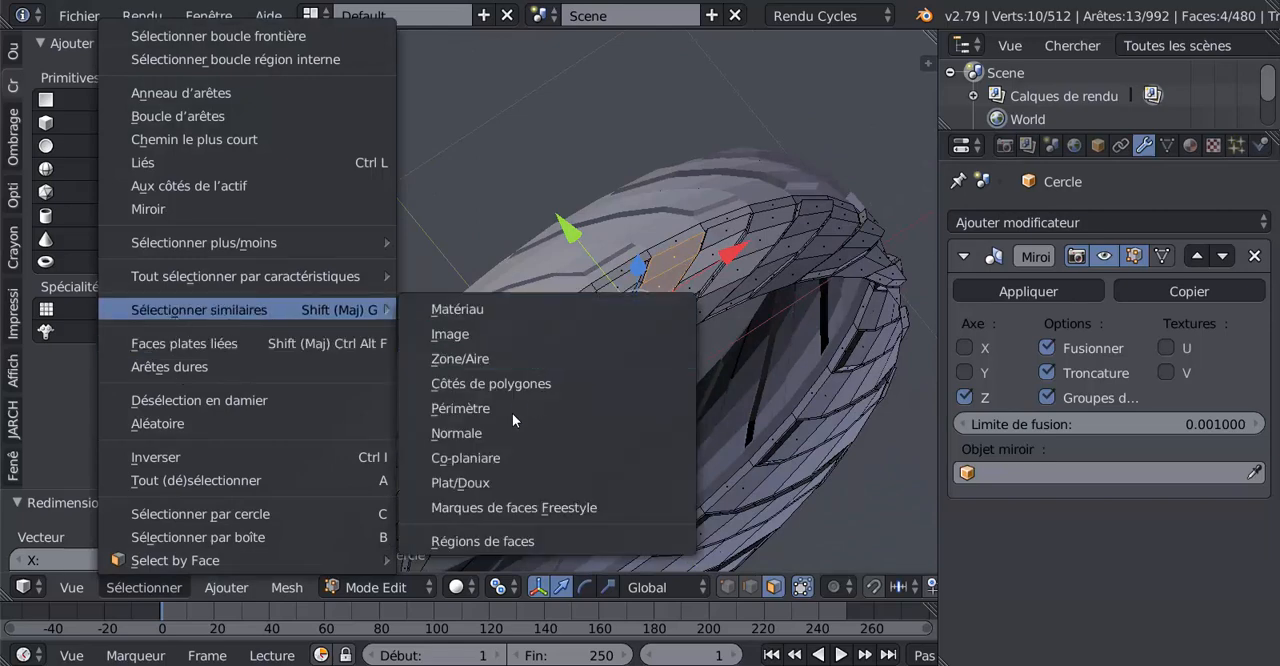
click(465, 457)
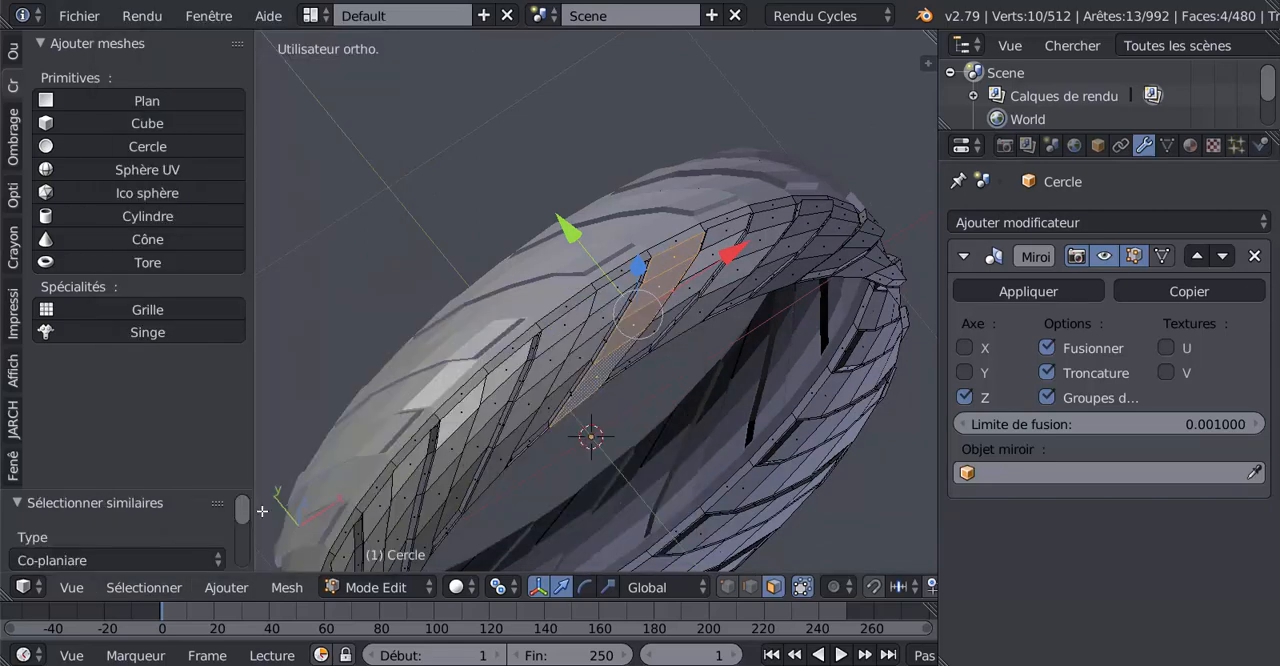
Try to extend the selection to the other recessed rows by similar face area, and clear the resulting selection
click(142, 587)
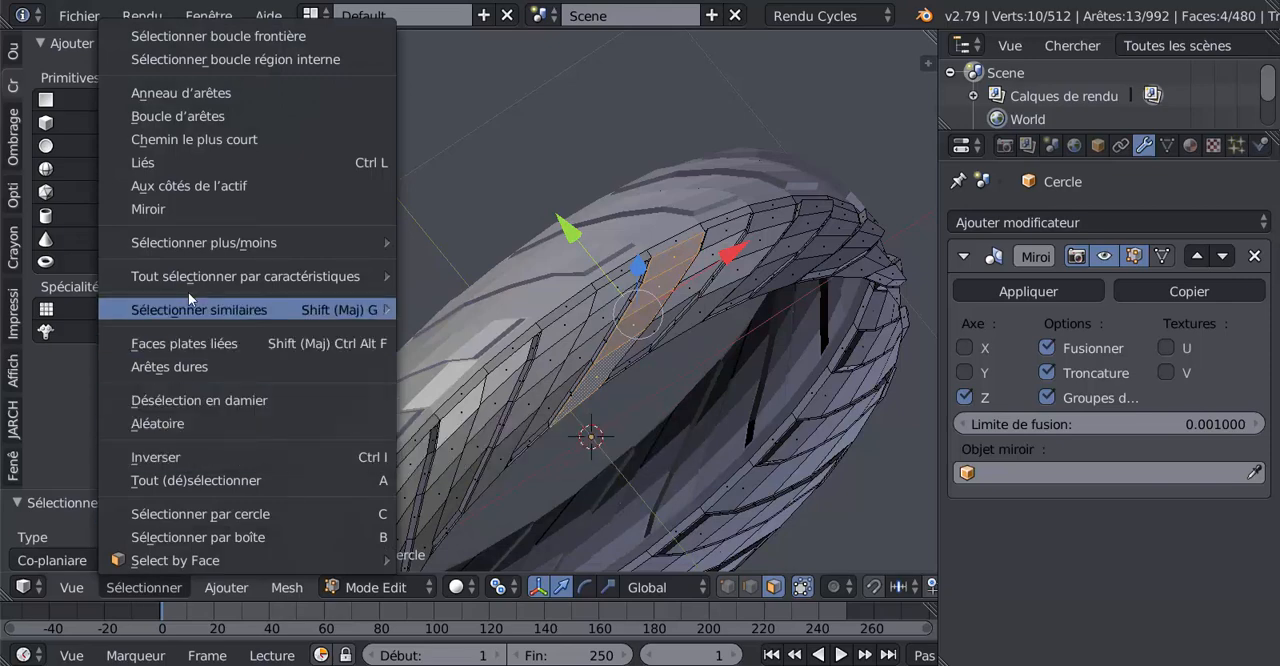
mouse_move(189, 300)
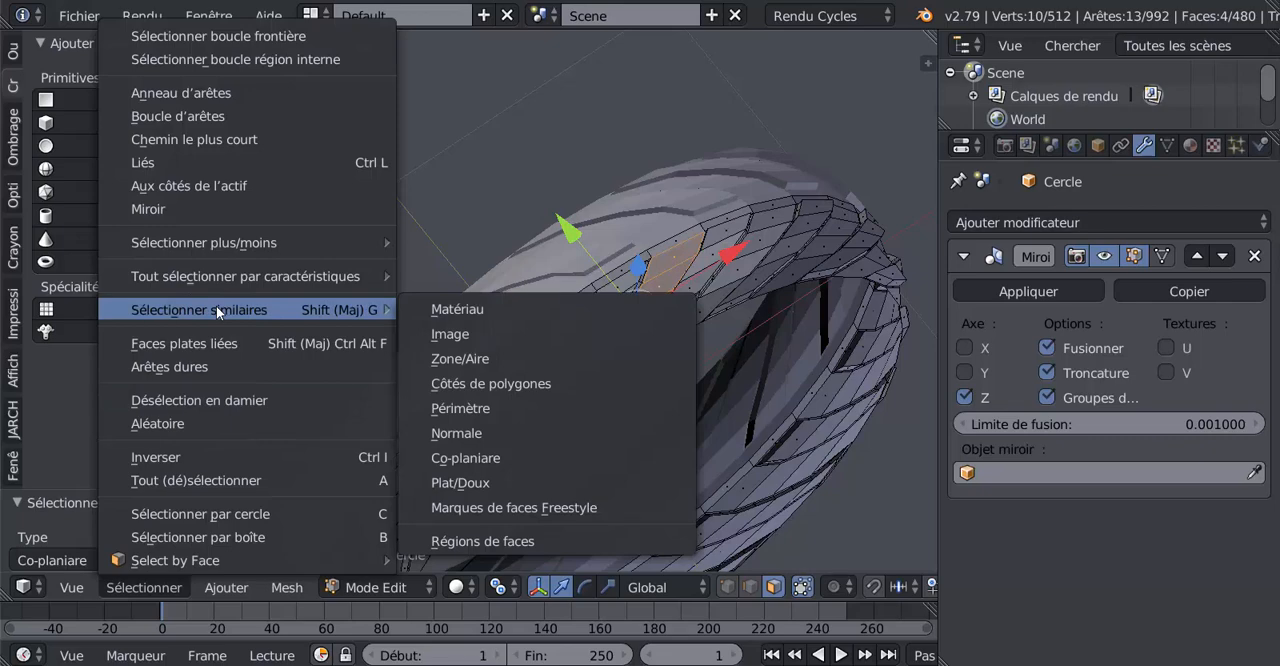
click(444, 360)
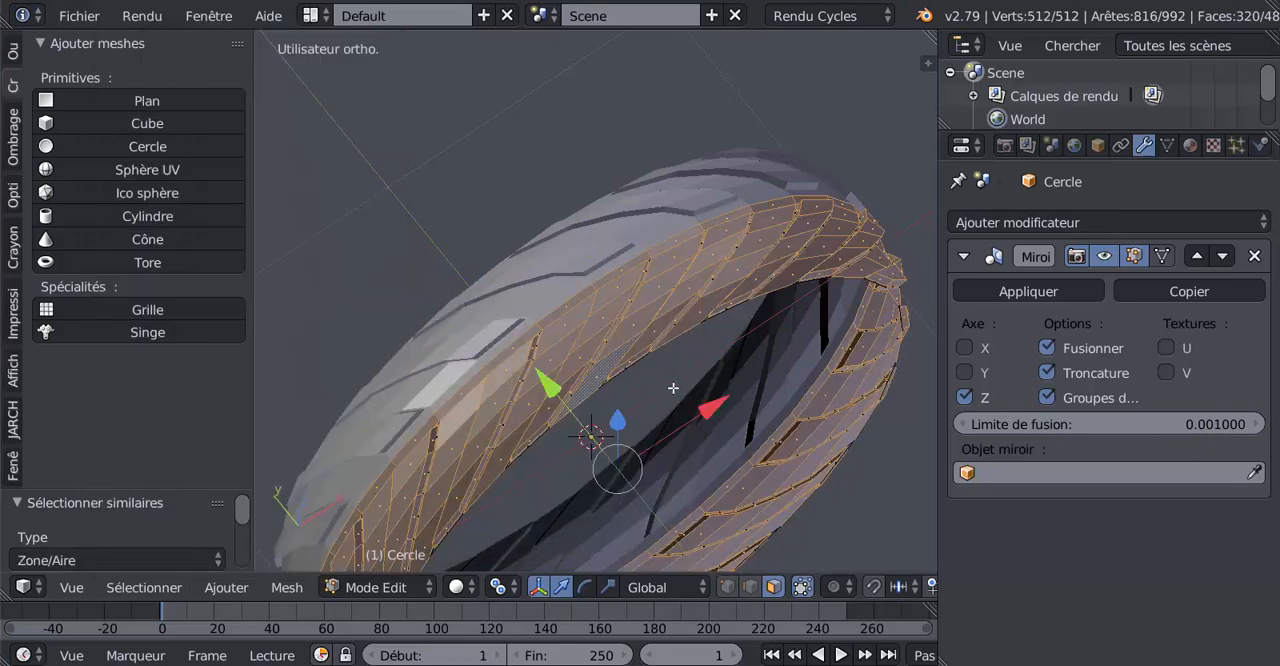
key(a)
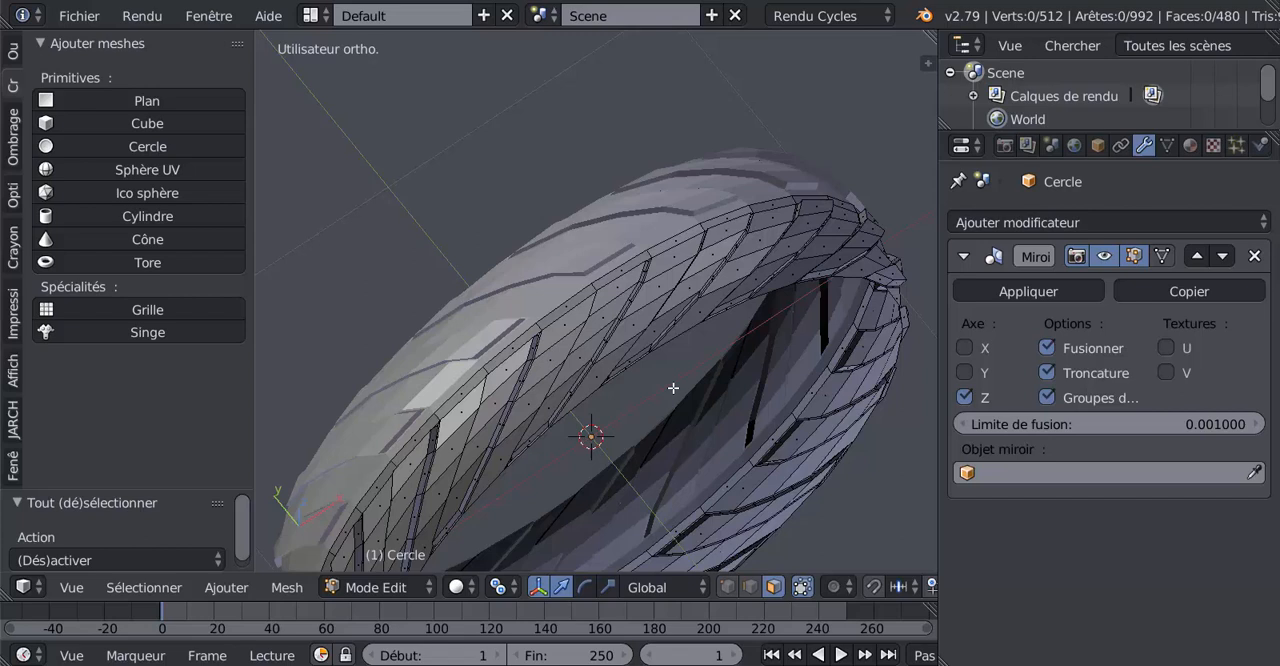
Reselect the recessed row's four faces and try selecting similar vertices by number of adjacent faces
right_click(666, 262)
shift+right_click(664, 283)
shift+right_click(645, 318)
shift+right_click(611, 362)
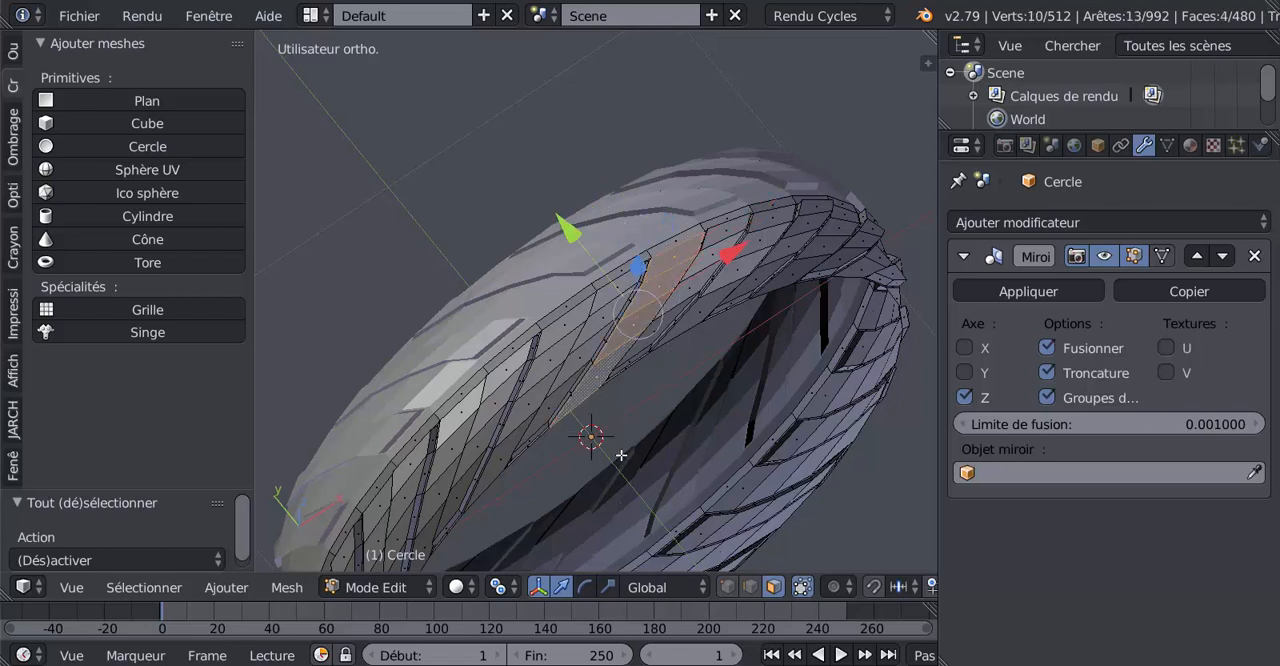
click(728, 587)
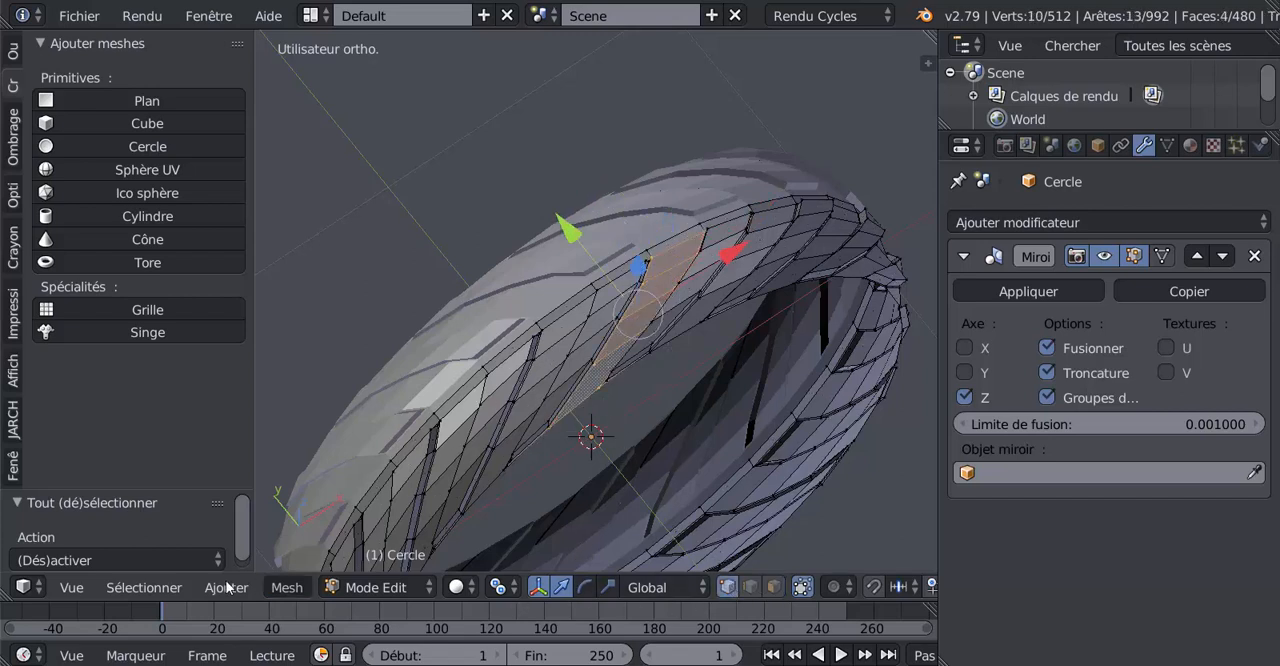
click(144, 587)
mouse_move(201, 311)
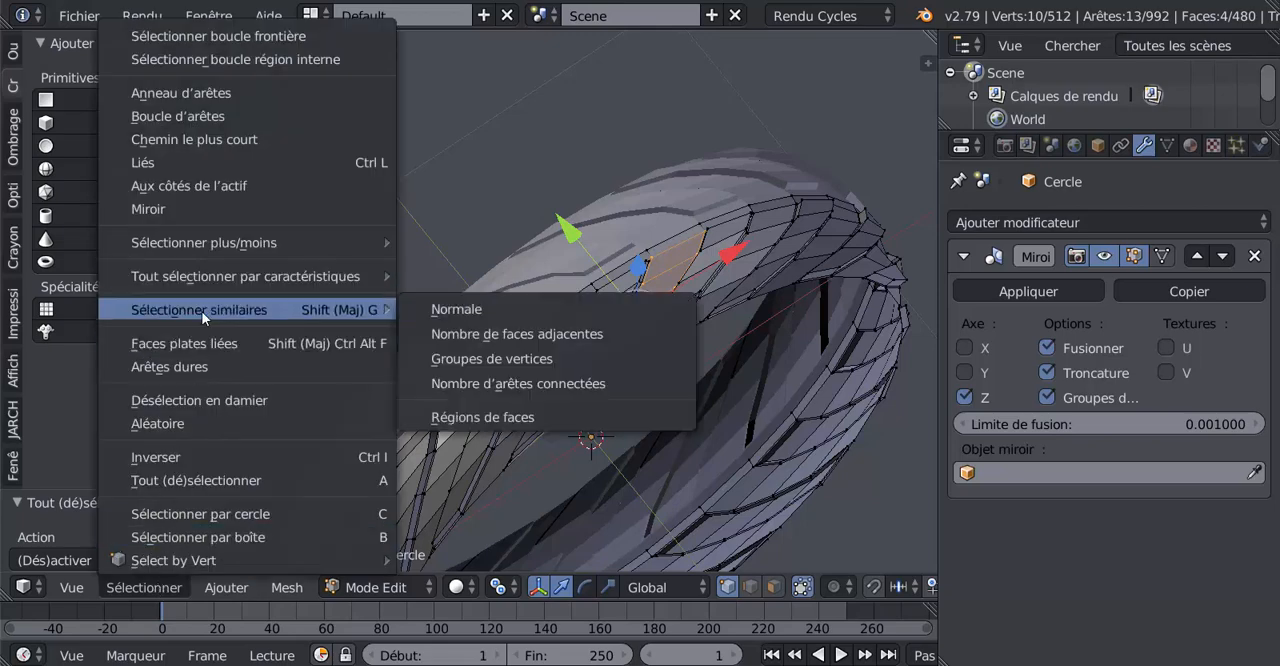
click(457, 335)
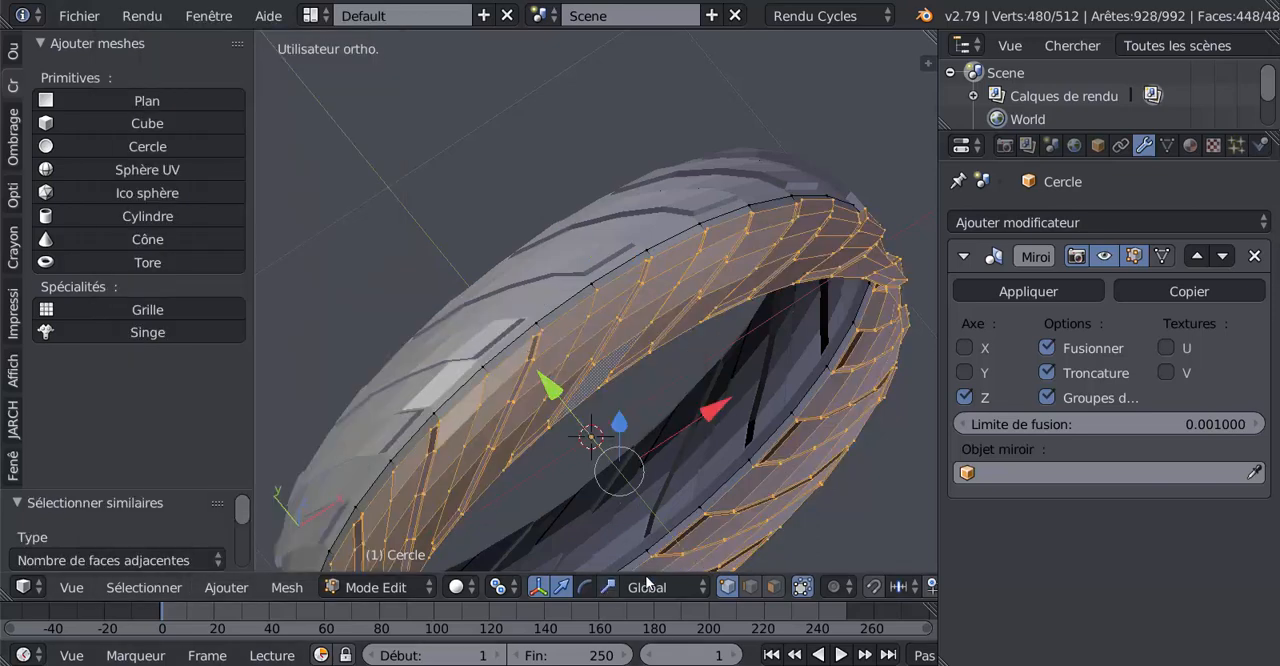
Return to face selection and select only the four faces of one recessed slanted row
click(774, 587)
scroll(697, 333, up, 1)
right_click(685, 277)
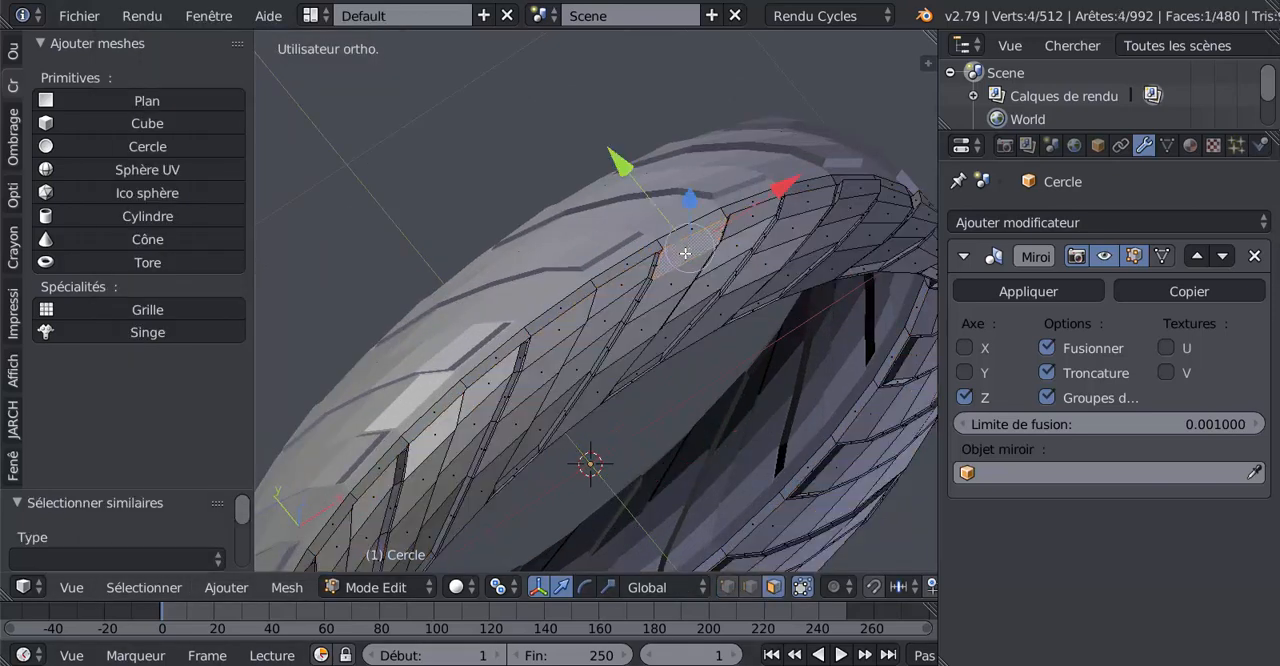
shift+right_click(634, 338)
shift+right_click(602, 380)
Add the four faces of the neighbouring recessed row to the selection
middle_drag(602, 380, 617, 314)
shift+right_click(768, 300)
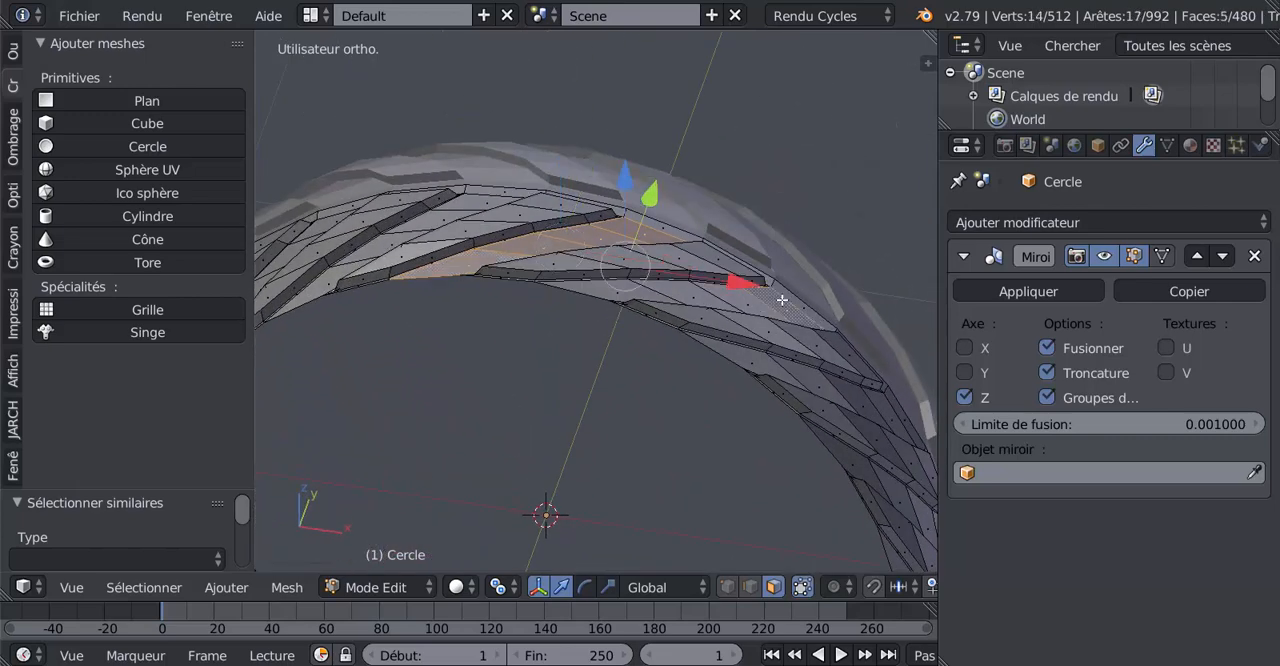
shift+right_click(755, 301)
shift+right_click(697, 296)
shift+right_click(628, 288)
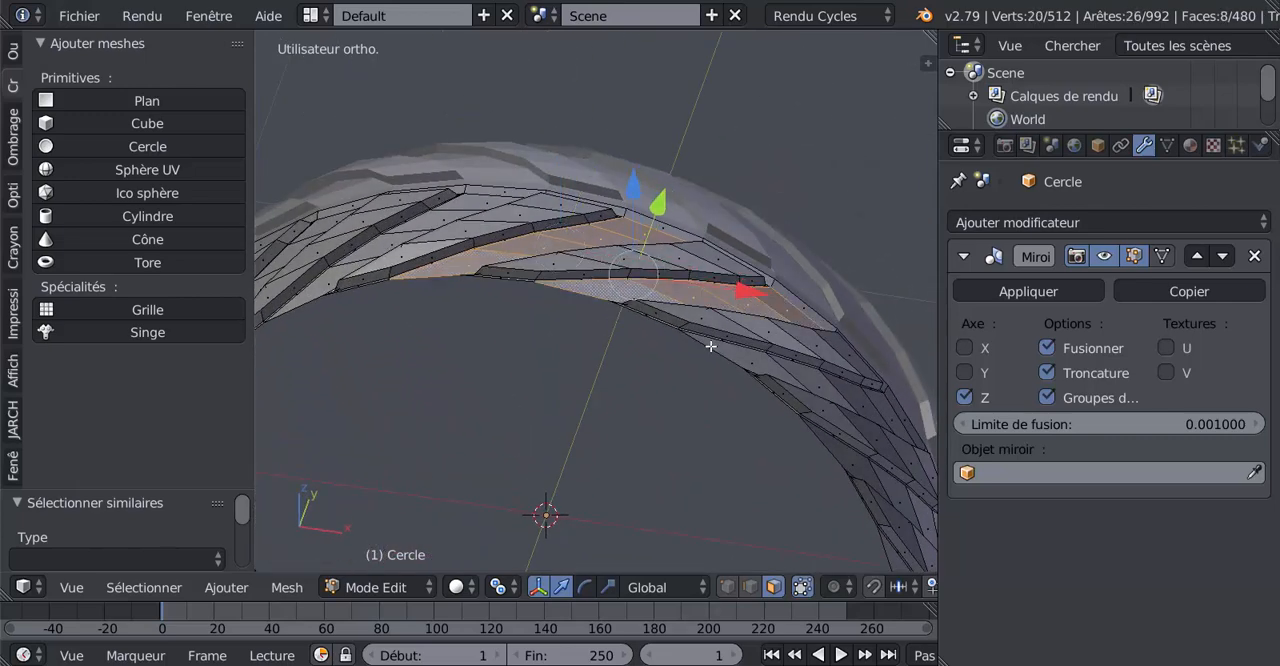
Extend the selection by two more recessed rows of four faces each, continuing around the band
middle_drag(705, 380, 677, 430)
shift+right_click(649, 449)
shift+right_click(620, 434)
shift+right_click(588, 389)
shift+right_click(574, 366)
shift+right_click(664, 452)
shift+right_click(650, 420)
shift+right_click(622, 385)
shift+right_click(600, 340)
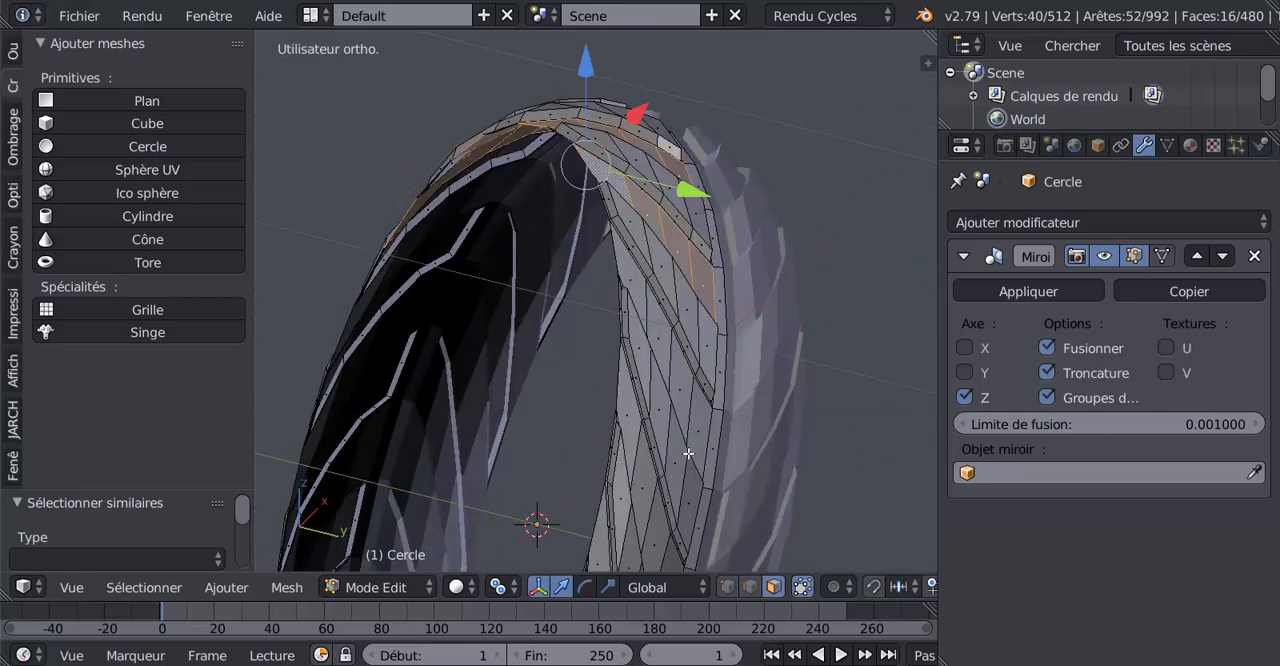
Add the following two recessed rows down the side of the tyre to the selected faces
shift+right_click(688, 453)
shift+right_click(682, 417)
shift+right_click(656, 353)
shift+right_click(629, 293)
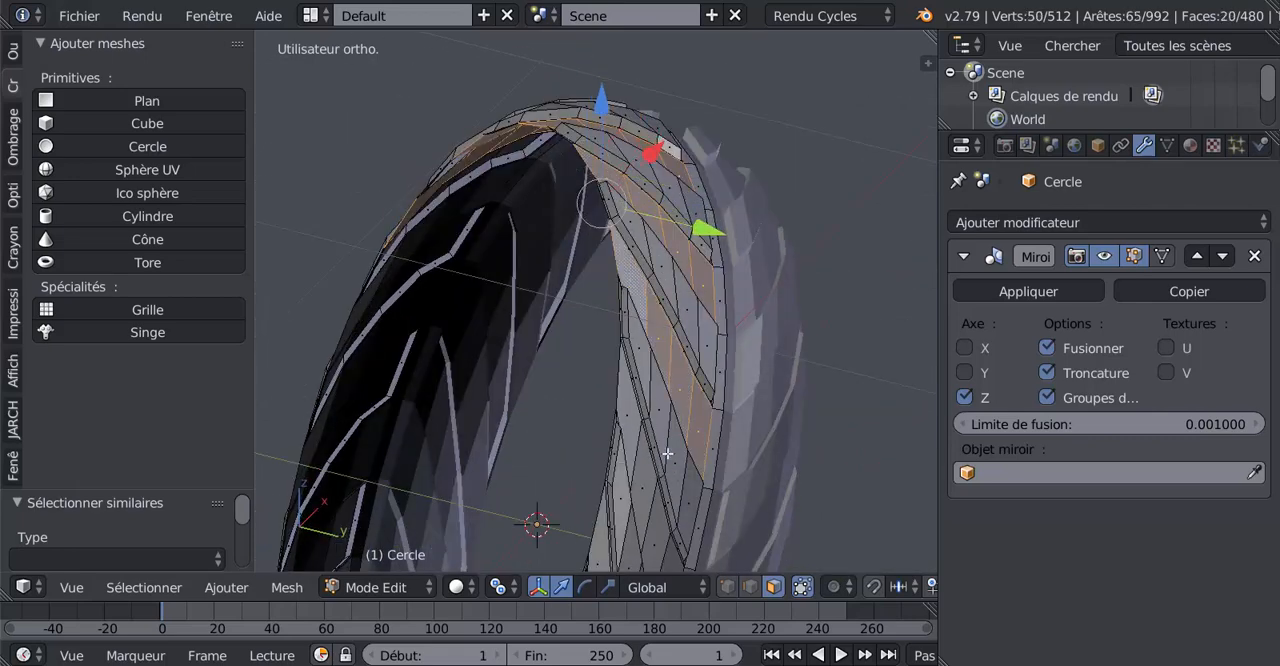
middle_drag(667, 454, 697, 302)
shift+right_click(662, 341)
shift+right_click(665, 312)
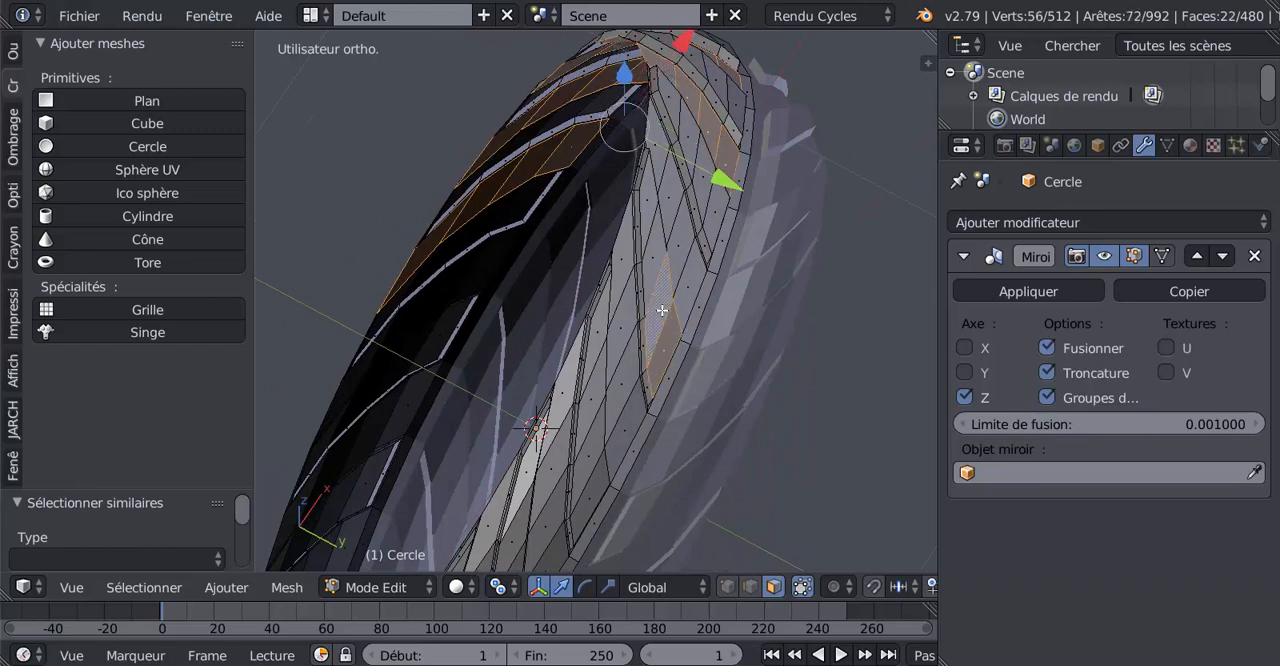
shift+right_click(655, 272)
shift+right_click(649, 210)
Include the four faces of the next recessed row beyond the last selected one in the selection
middle_drag(755, 341, 690, 389)
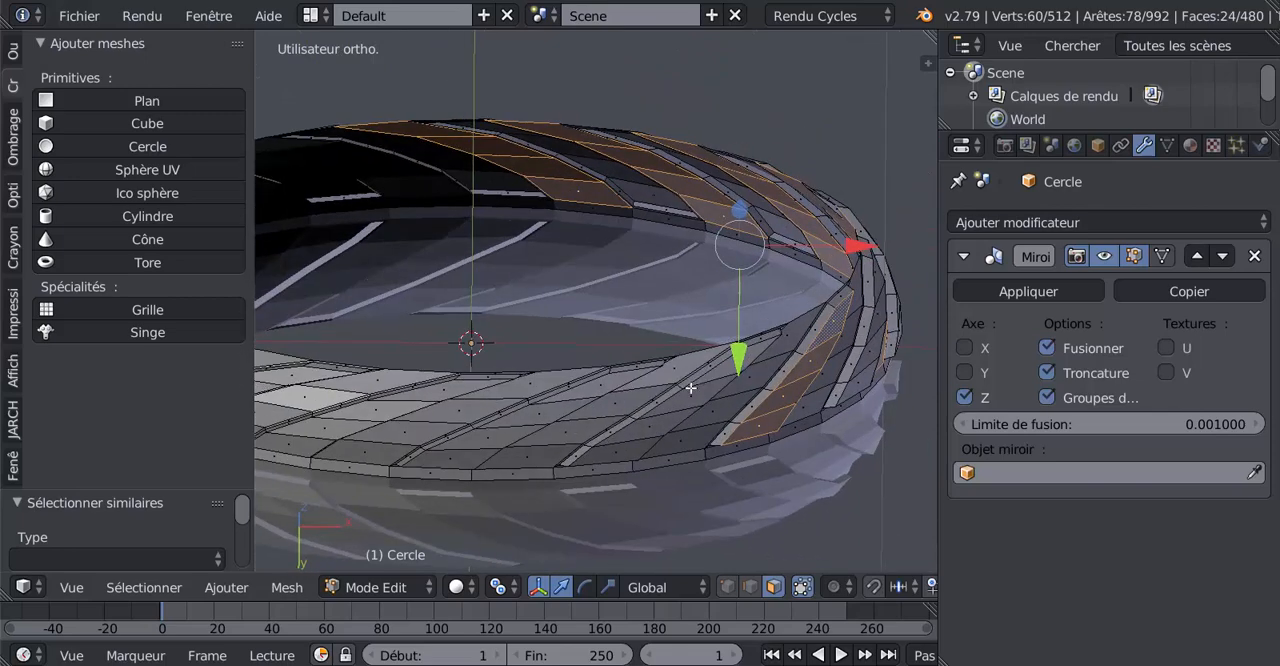
shift+right_click(630, 451)
shift+right_click(665, 420)
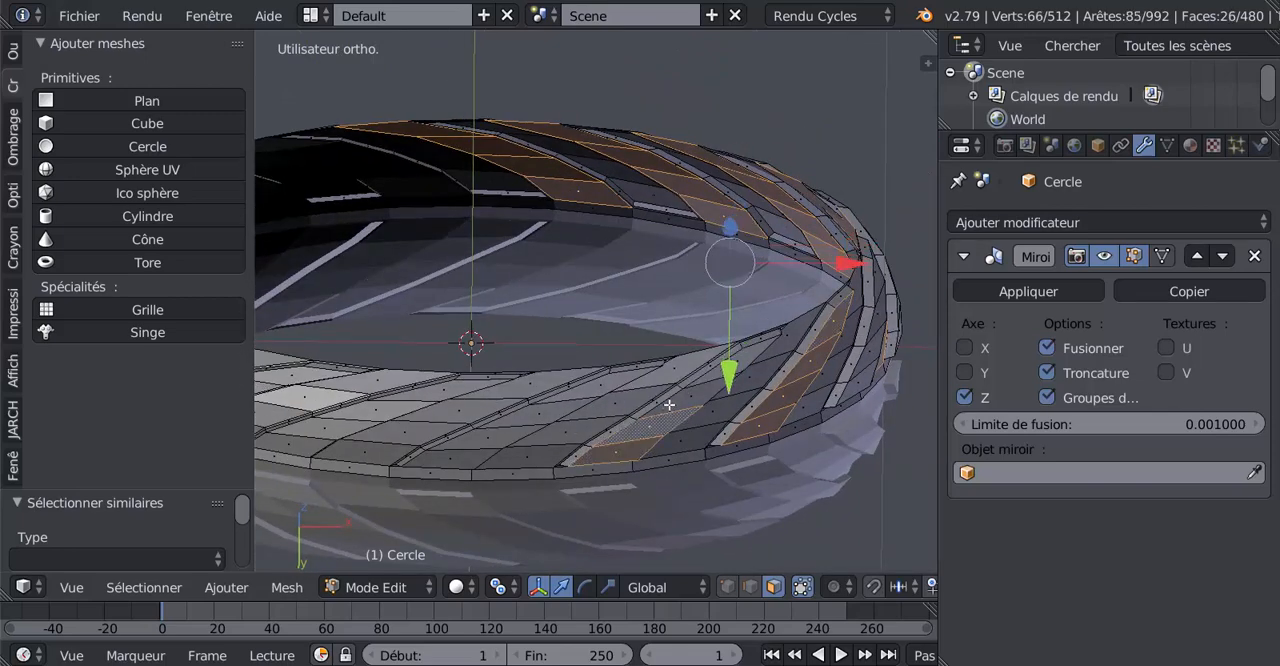
shift+right_click(684, 402)
shift+right_click(736, 359)
mouse_move(718, 424)
middle_down()
mouse_move(714, 366)
mouse_move(669, 411)
mouse_move(756, 490)
mouse_move(730, 497)
mouse_move(726, 519)
mouse_move(746, 511)
mouse_move(675, 435)
mouse_move(740, 520)
mouse_move(806, 459)
mouse_move(872, 440)
mouse_move(724, 407)
middle_up()
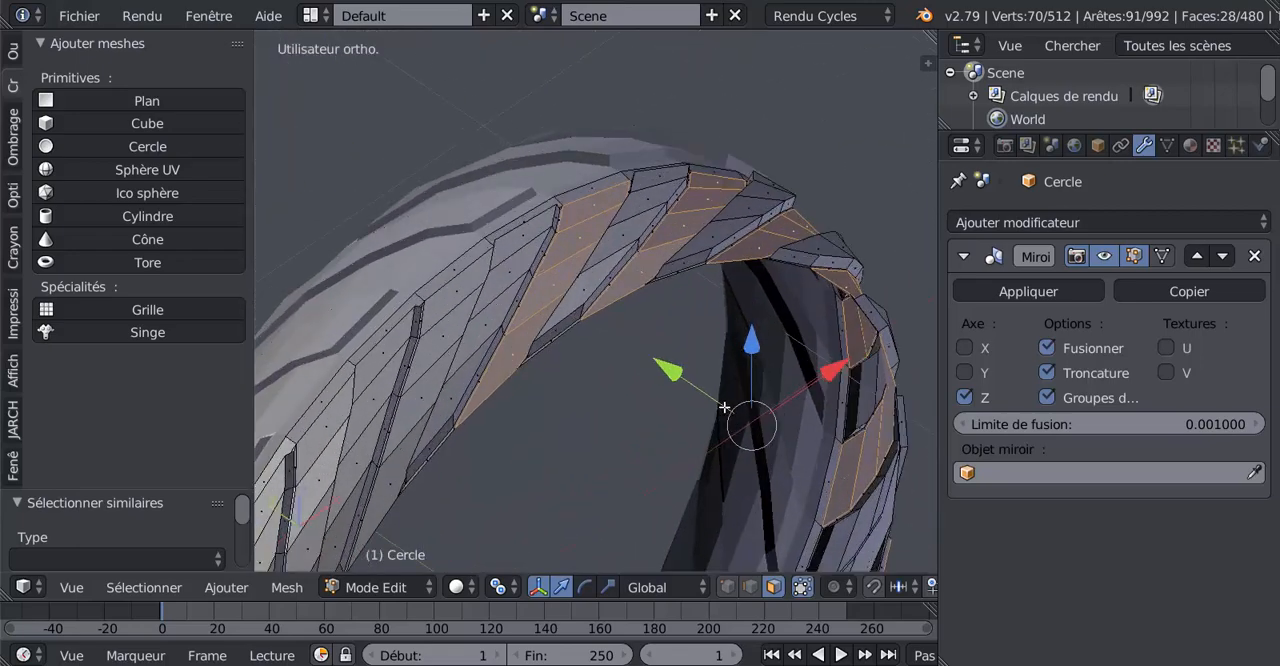
right_click(660, 178)
shift+right_click(648, 200)
shift+right_click(623, 232)
shift+right_click(591, 291)
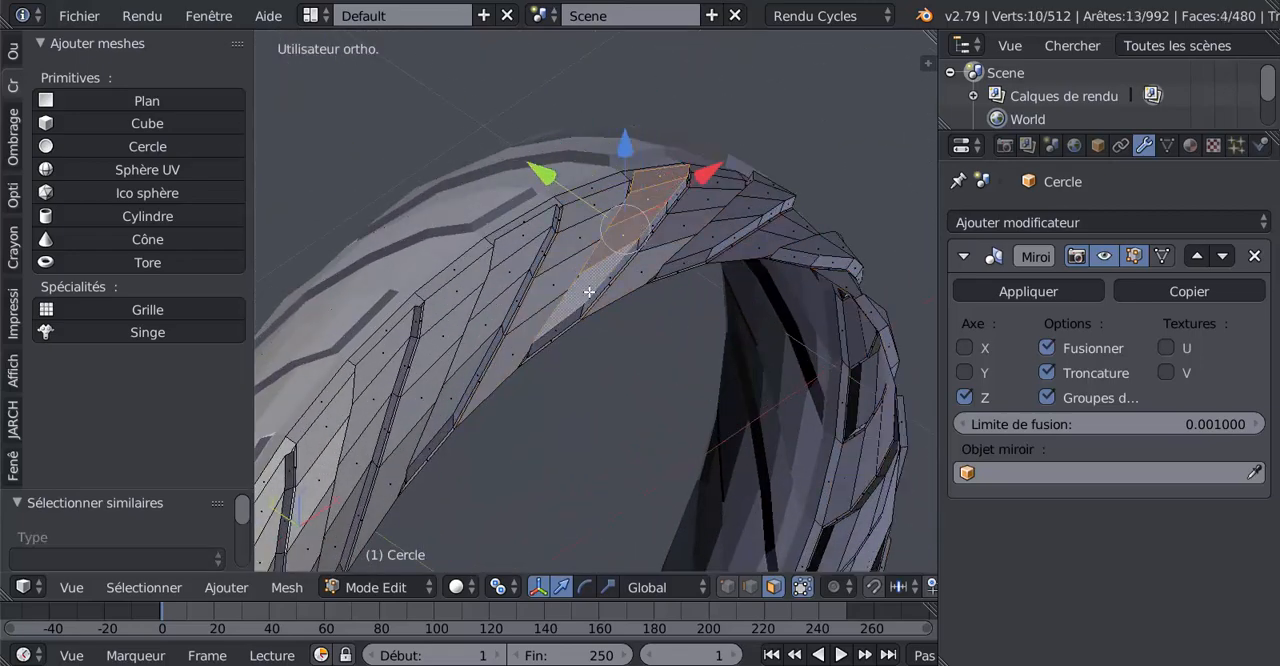
middle_drag(578, 388, 567, 350)
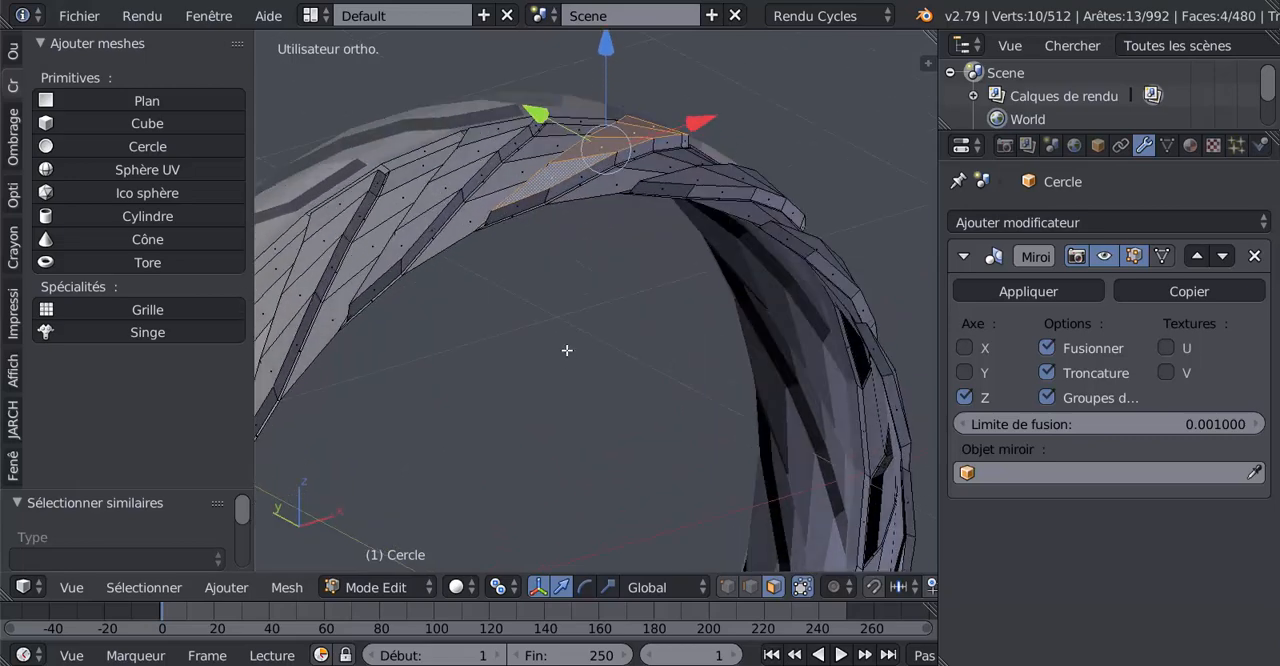
right_click(479, 216)
key(a)
Select the four faces of one recessed slanted row as a fresh start for the row selection
right_click(538, 152)
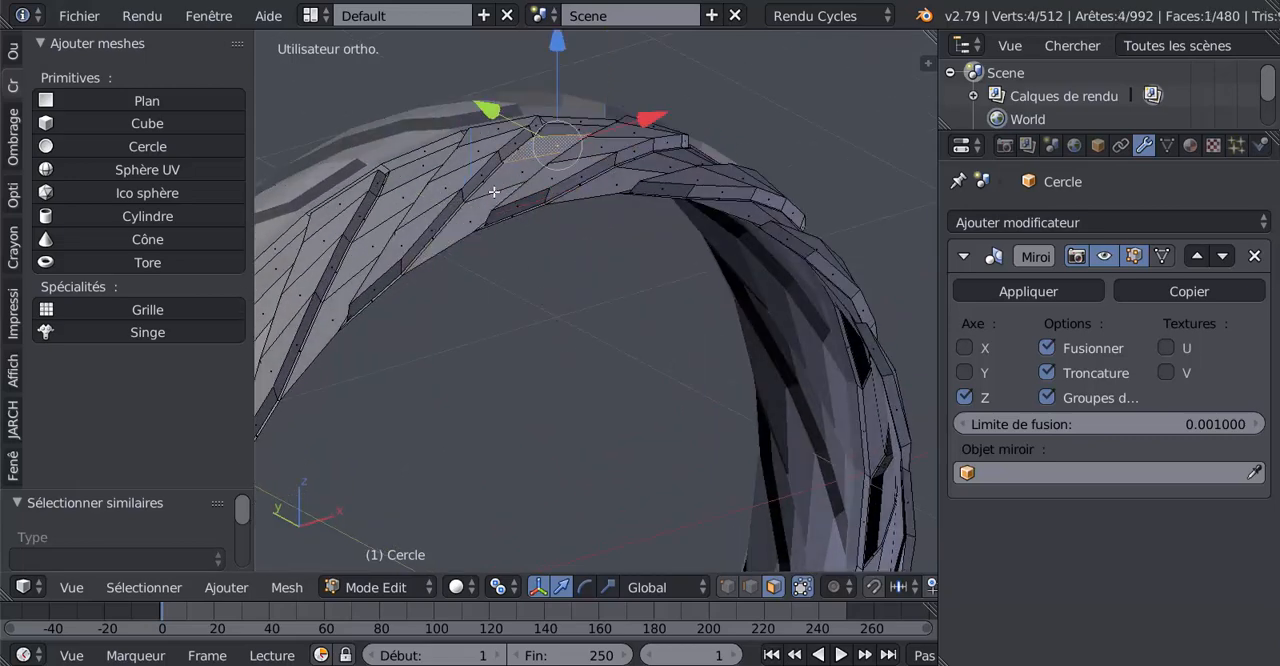
shift+right_click(503, 184)
shift+right_click(480, 208)
middle_drag(562, 290, 564, 236)
shift+right_click(571, 236)
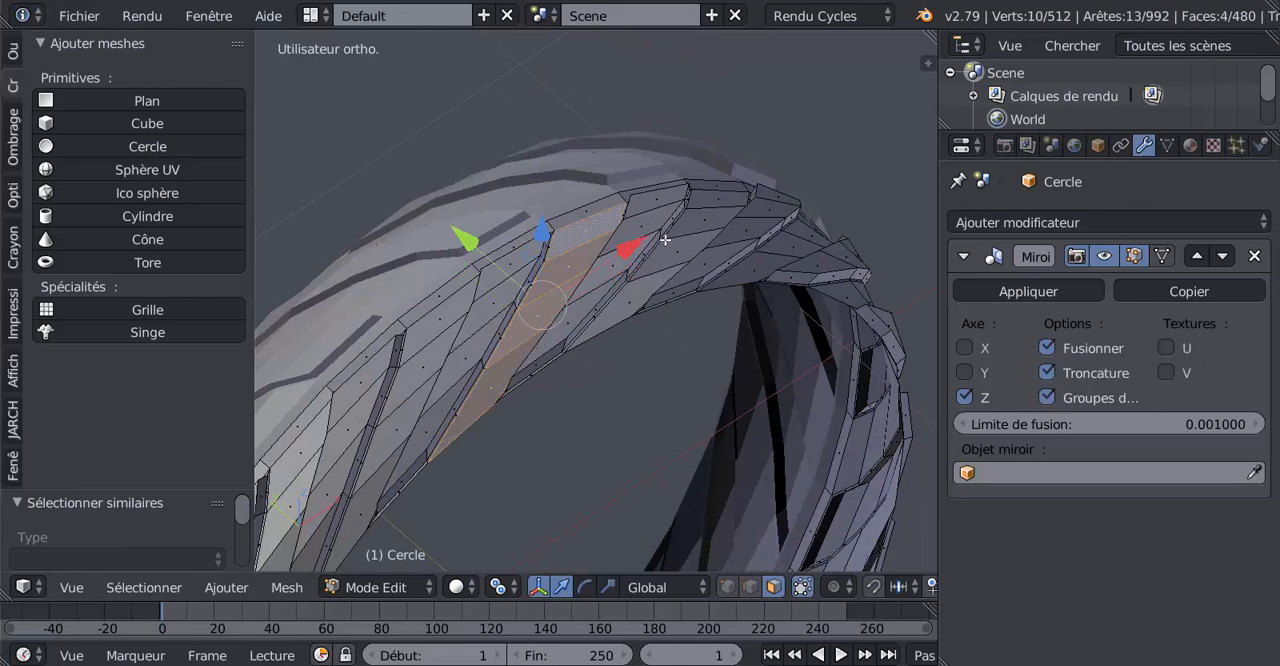
Add the next two recessed rows, four faces each, to the selection while skipping the raised blocks
middle_drag(665, 240, 703, 244)
shift+right_click(700, 217)
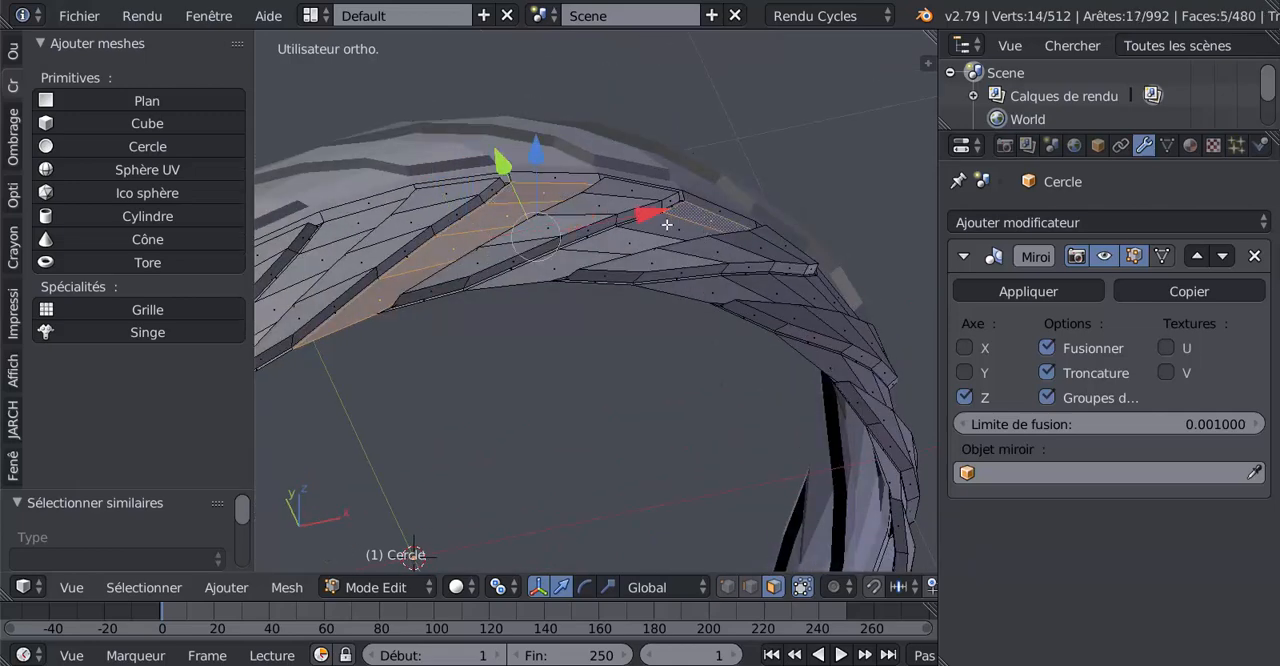
shift+right_click(662, 227)
shift+right_click(628, 243)
shift+right_click(566, 262)
middle_drag(826, 287, 671, 313)
shift+right_click(671, 419)
shift+right_click(634, 386)
shift+right_click(600, 351)
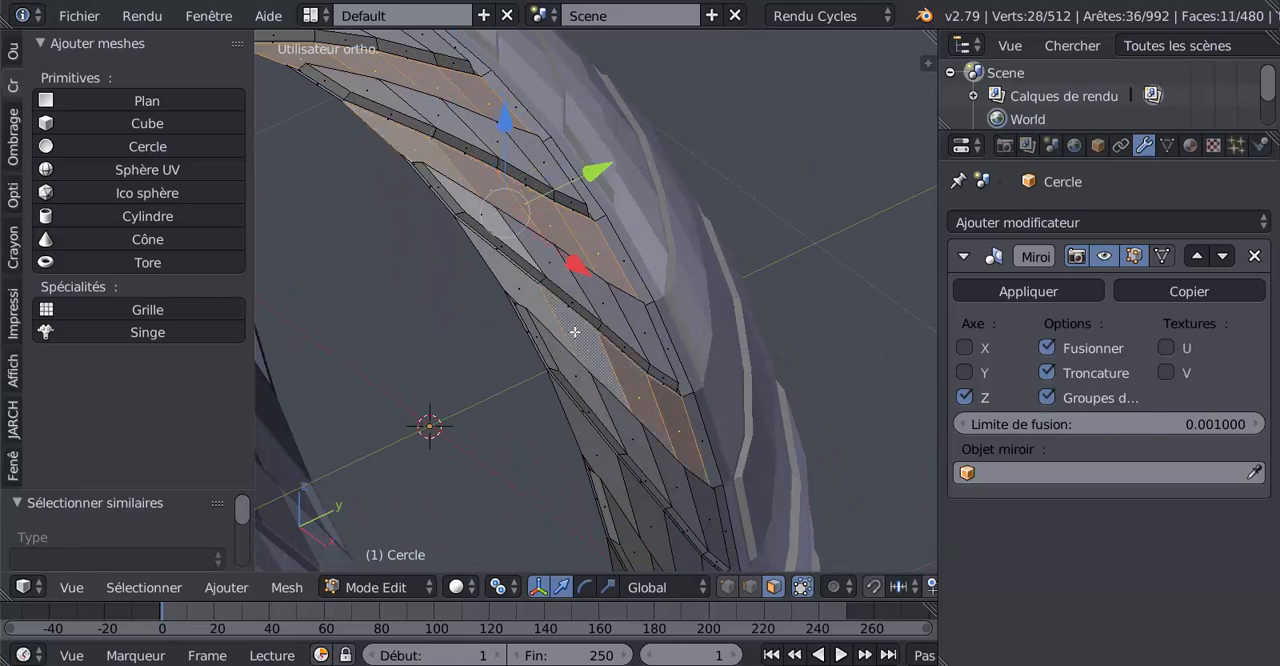
shift+right_click(548, 310)
Extend the selection with the two following recessed rows down the side of the tyre band
middle_drag(689, 456, 689, 302)
shift+right_click(709, 446)
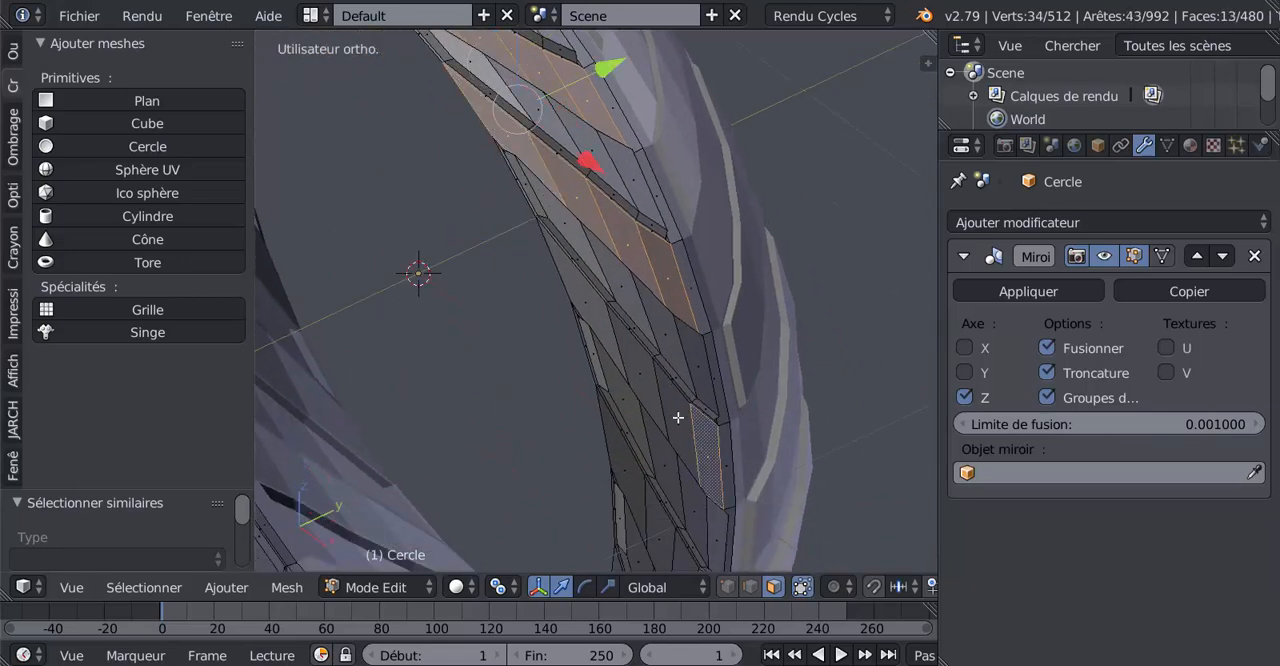
shift+right_click(677, 417)
shift+right_click(643, 374)
shift+right_click(607, 322)
middle_drag(680, 450, 683, 369)
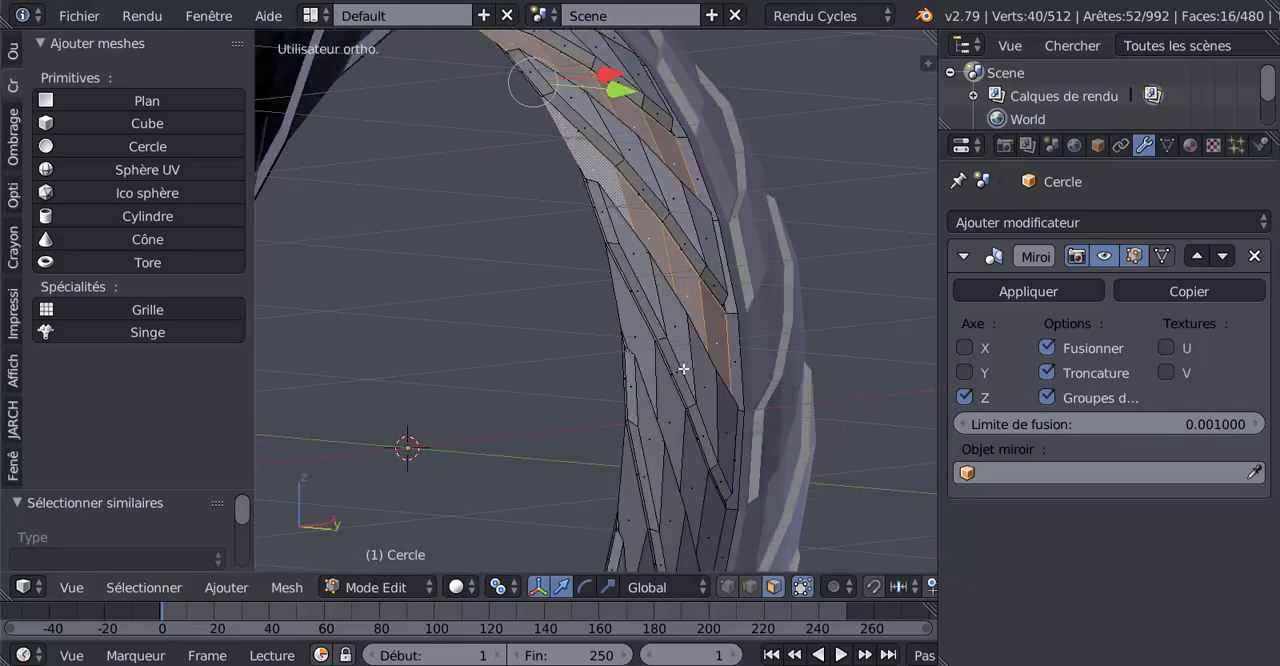
shift+right_click(713, 505)
shift+right_click(683, 475)
shift+right_click(673, 410)
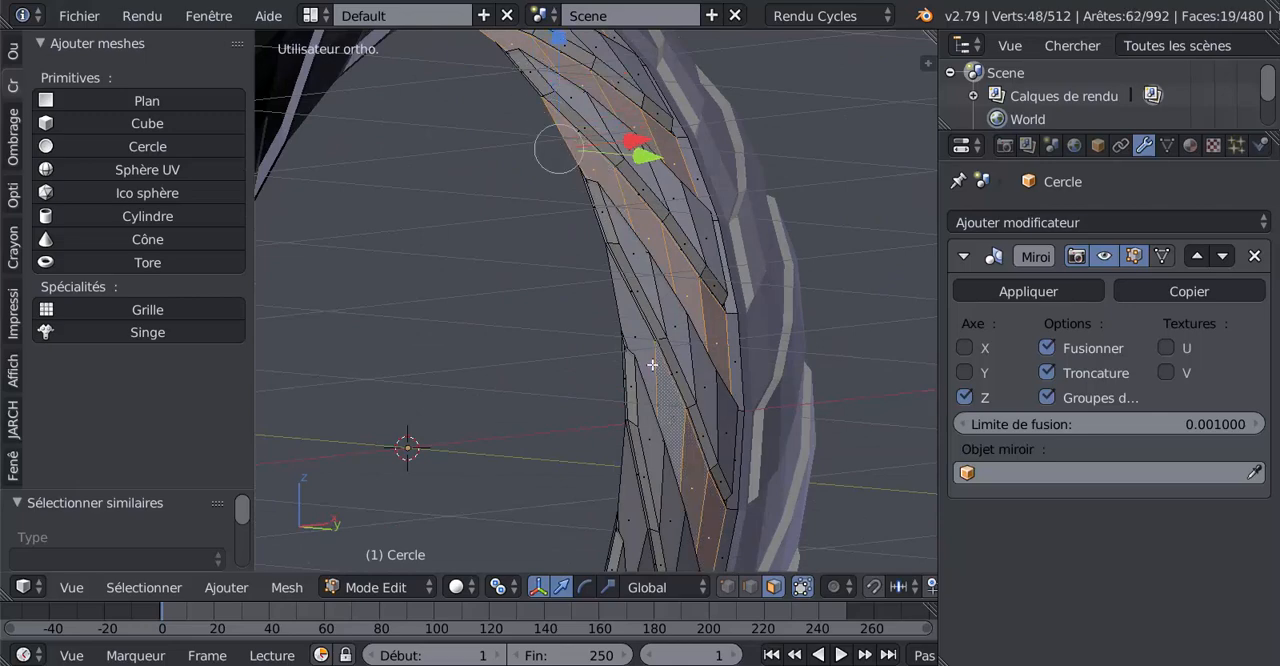
shift+right_click(653, 364)
shift+middle_drag(695, 486, 706, 268)
shift+right_click(693, 382)
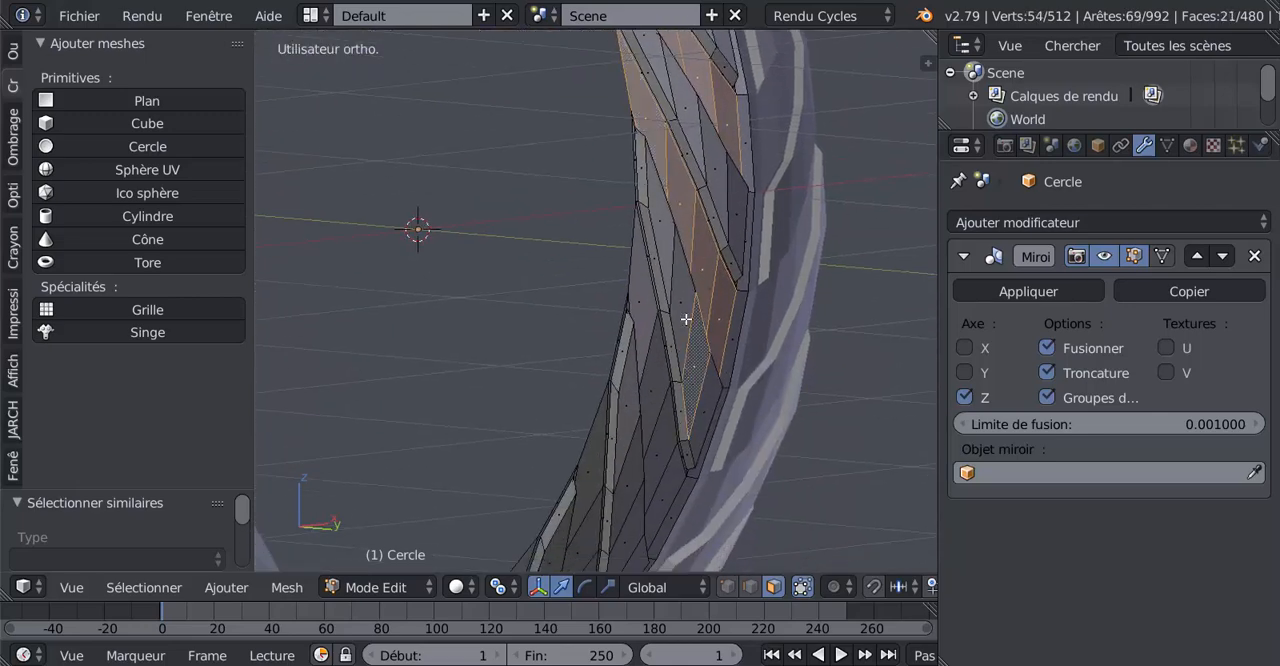
shift+right_click(680, 314)
shift+right_click(670, 265)
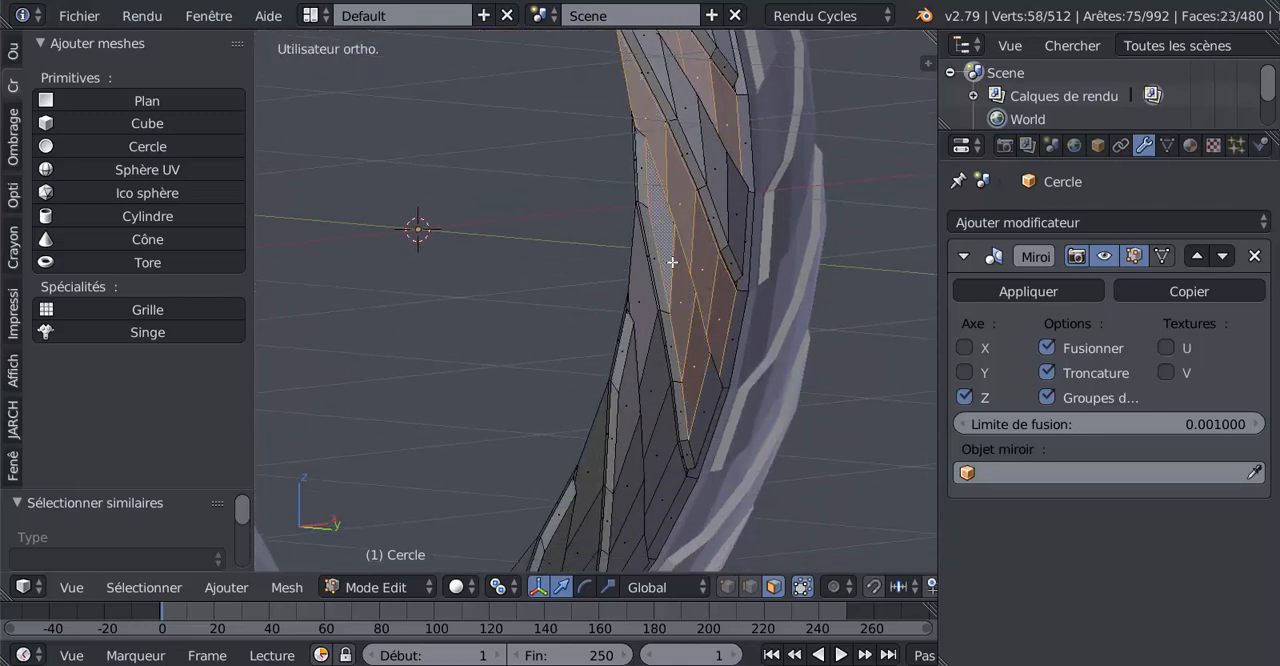
middle_drag(719, 331, 710, 350)
shift+right_click(709, 360)
shift+right_click(695, 291)
shift+right_click(667, 214)
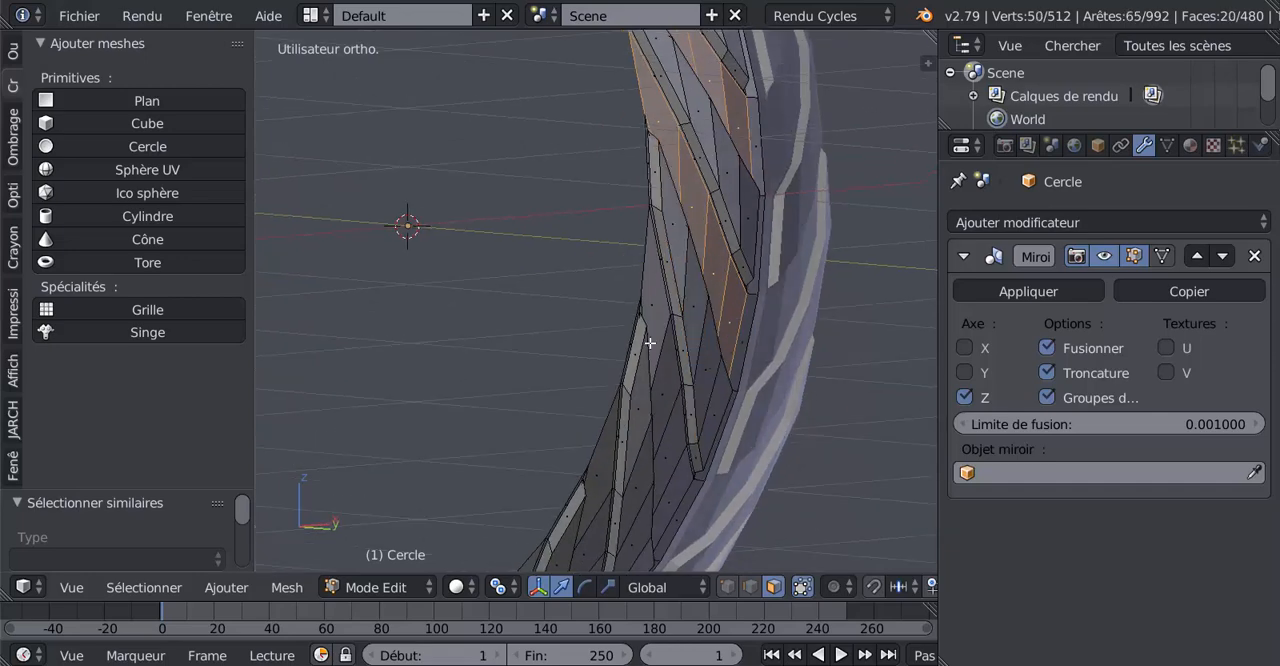
Select two further recessed rows of four faces each past the raised block, keeping the existing selection
shift+right_click(674, 490)
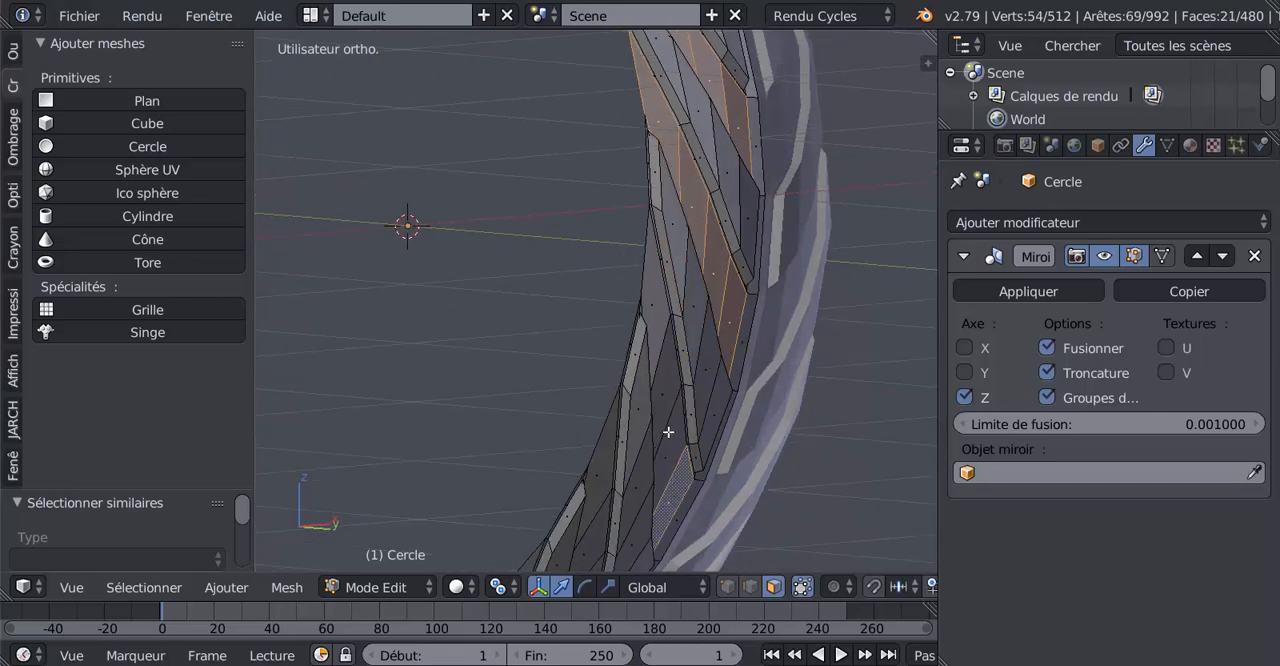
shift+right_click(668, 431)
shift+right_click(664, 389)
shift+right_click(660, 320)
middle_drag(645, 495, 745, 344)
shift+right_click(600, 469)
shift+right_click(611, 430)
shift+right_click(663, 352)
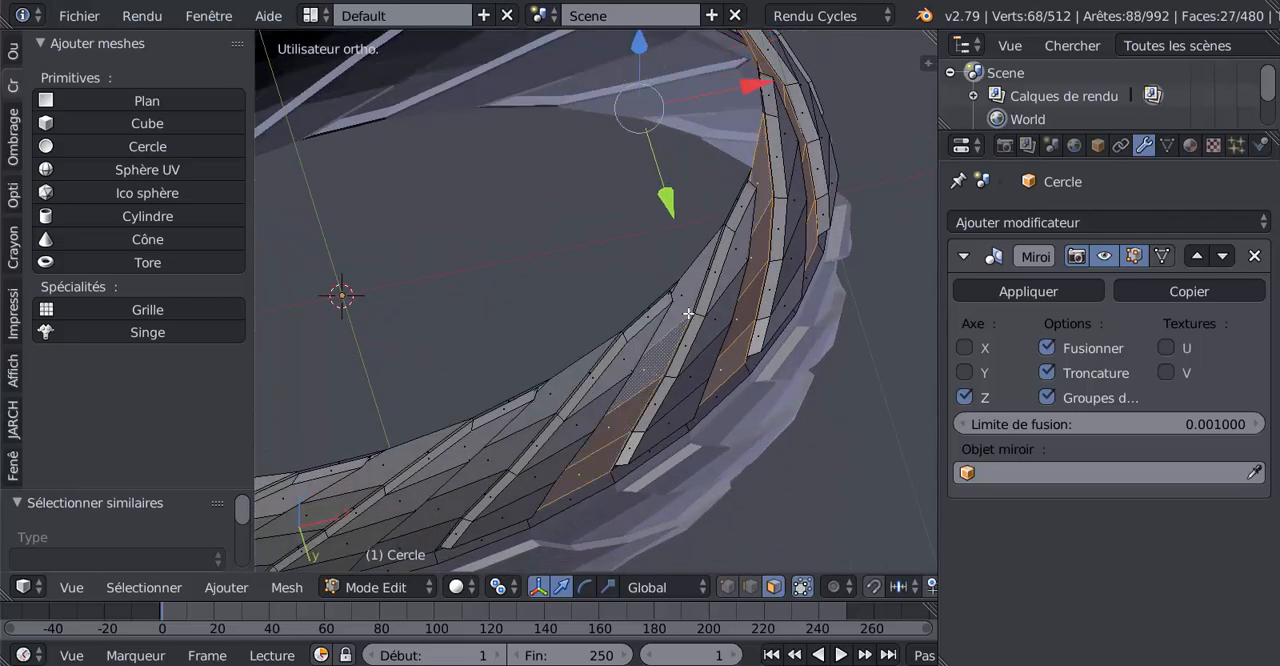
shift+right_click(689, 313)
Add the four faces of the next recessed row along the lower part of the band to the selection
shift+right_click(422, 530)
shift+right_click(436, 514)
shift+right_click(493, 458)
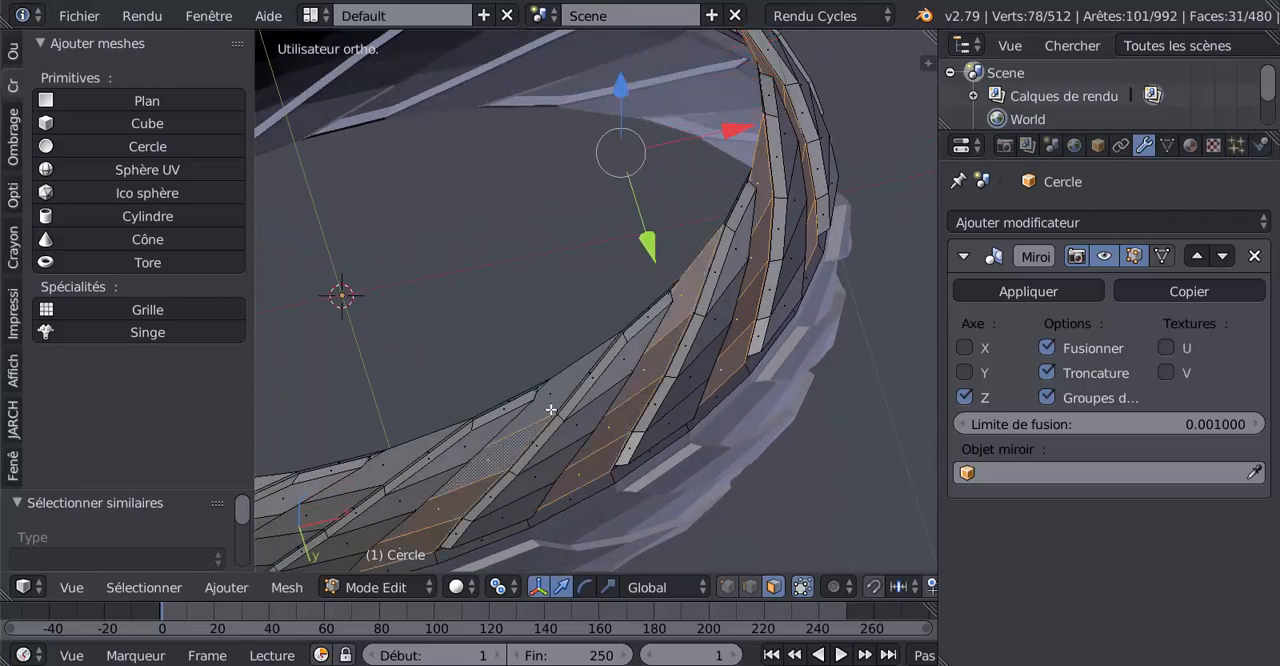
shift+right_click(551, 410)
Add the four faces of the next recessed row along the lower part of the tyre band to the selection
middle_drag(572, 498, 677, 542)
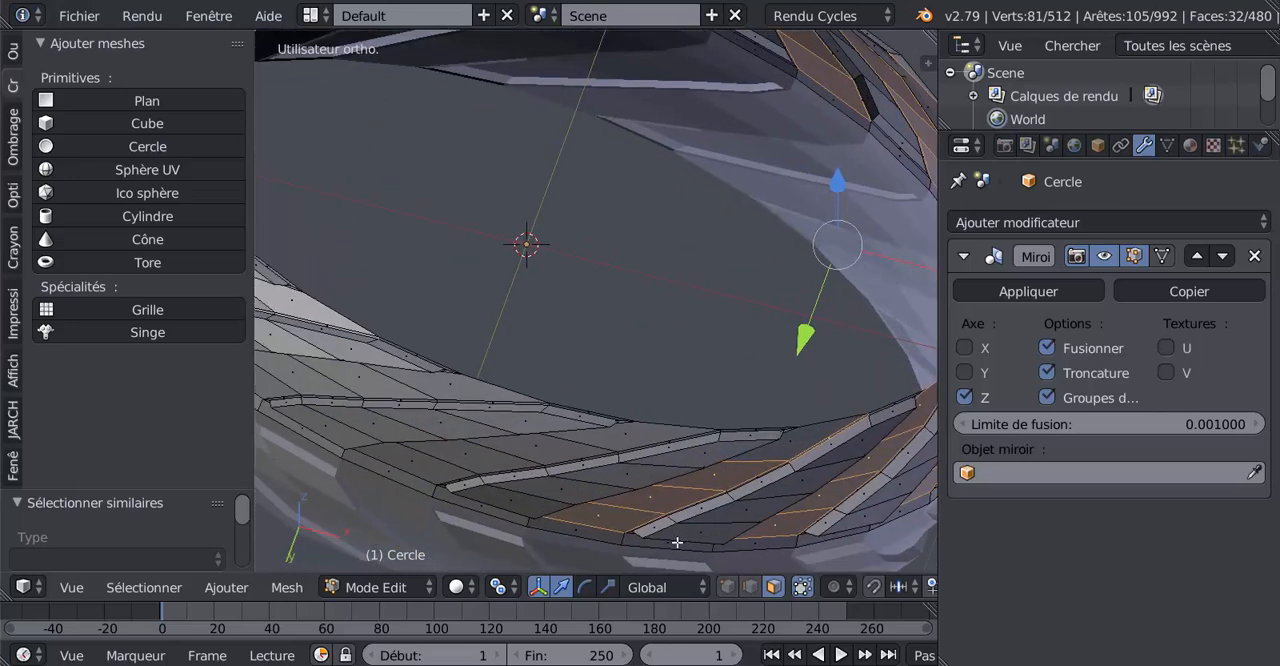
mouse_move(563, 500)
middle_down()
mouse_move(600, 506)
mouse_move(543, 507)
middle_up()
shift+middle_drag(705, 486, 702, 343)
middle_drag(748, 502, 771, 371)
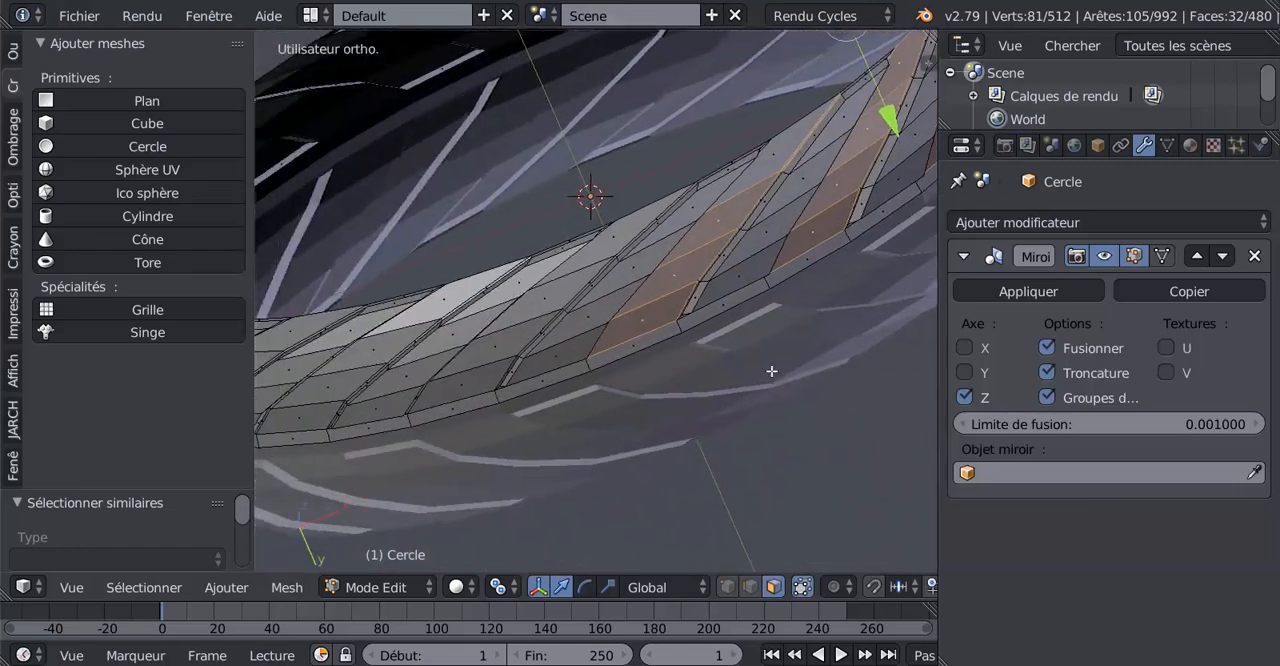
shift+right_click(481, 379)
shift+right_click(504, 351)
shift+right_click(546, 307)
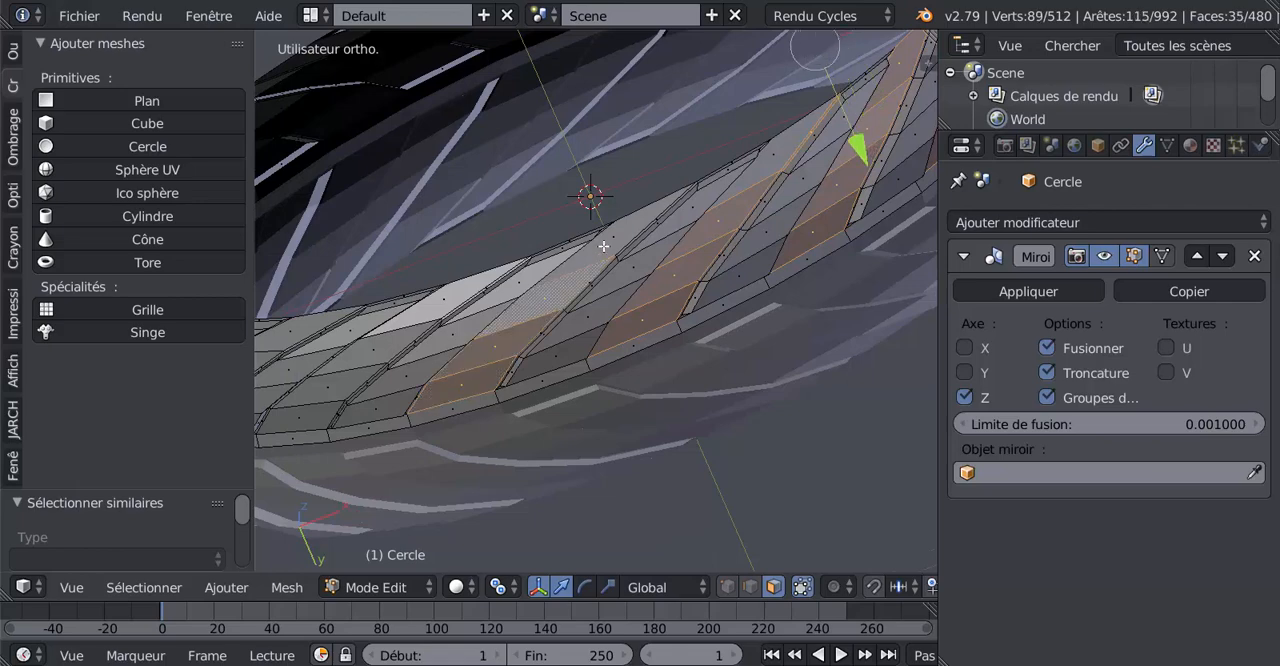
shift+right_click(604, 247)
Extend the selection with the following recessed row of four faces, skipping the raised block beside it
middle_drag(491, 398, 501, 346)
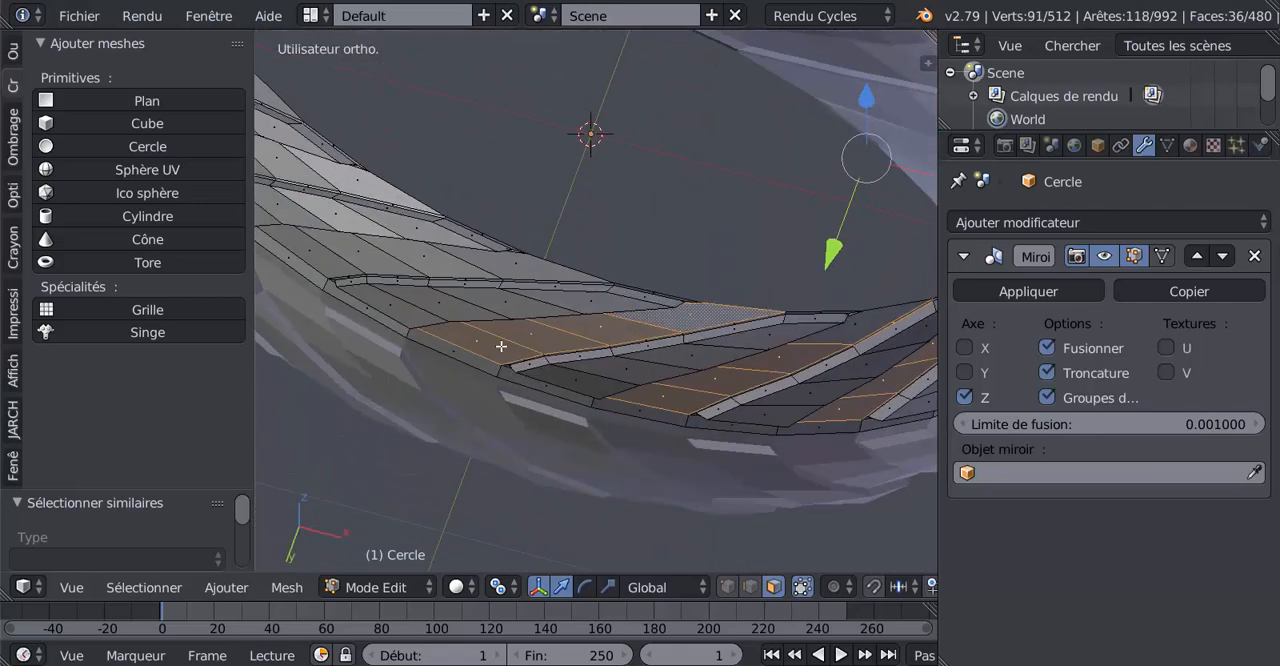
middle_drag(406, 296, 483, 319)
middle_drag(428, 421, 698, 348)
shift+right_click(706, 313)
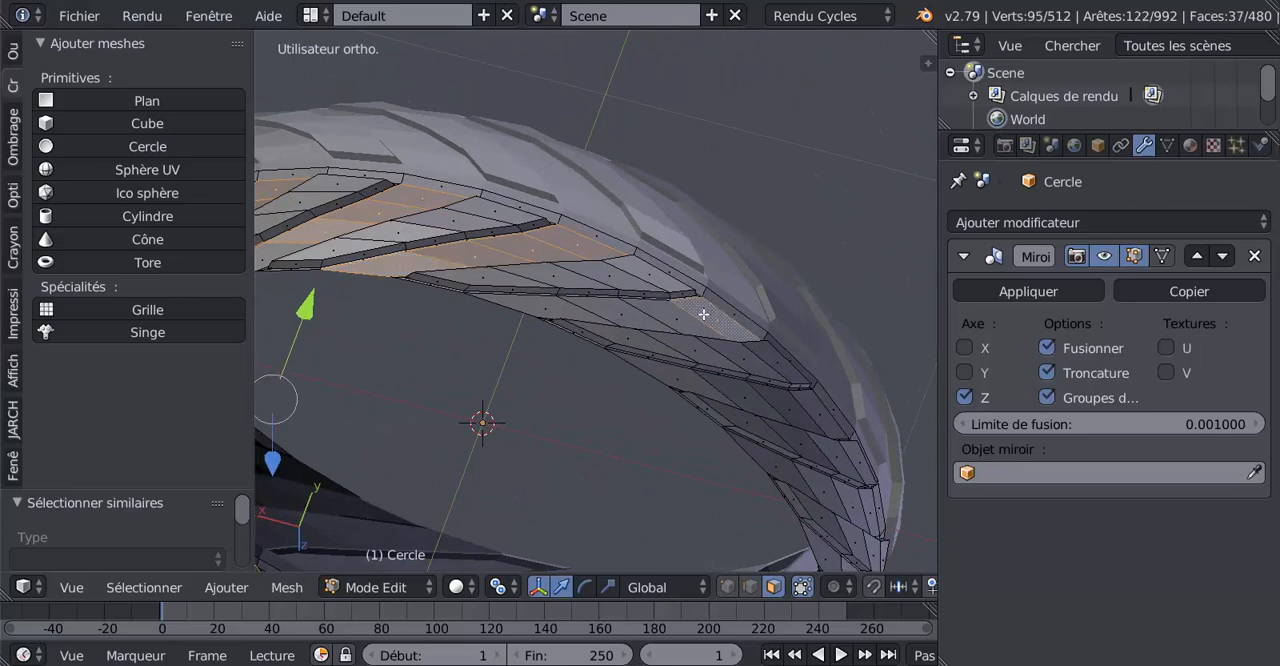
shift+right_click(680, 318)
shift+right_click(622, 315)
shift+right_click(556, 303)
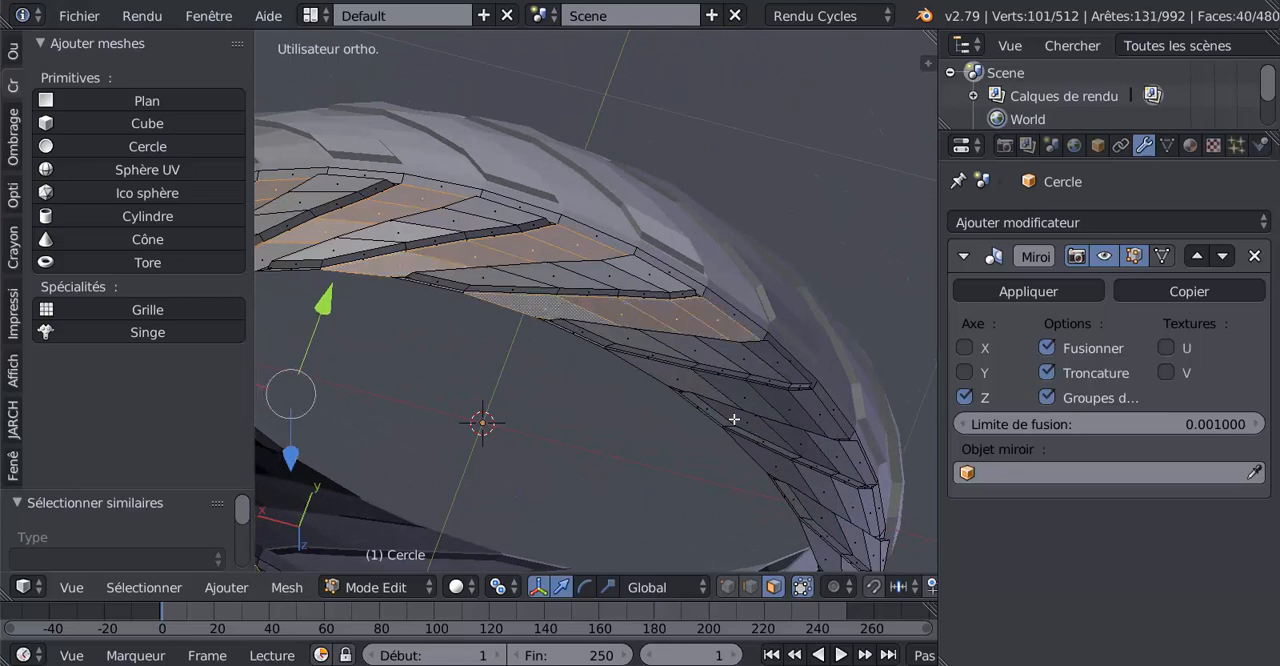
Add two more recessed rows, four faces each, while moving along the curve of the band past the raised blocks
middle_drag(735, 420, 701, 363)
shift+right_click(772, 408)
shift+right_click(750, 383)
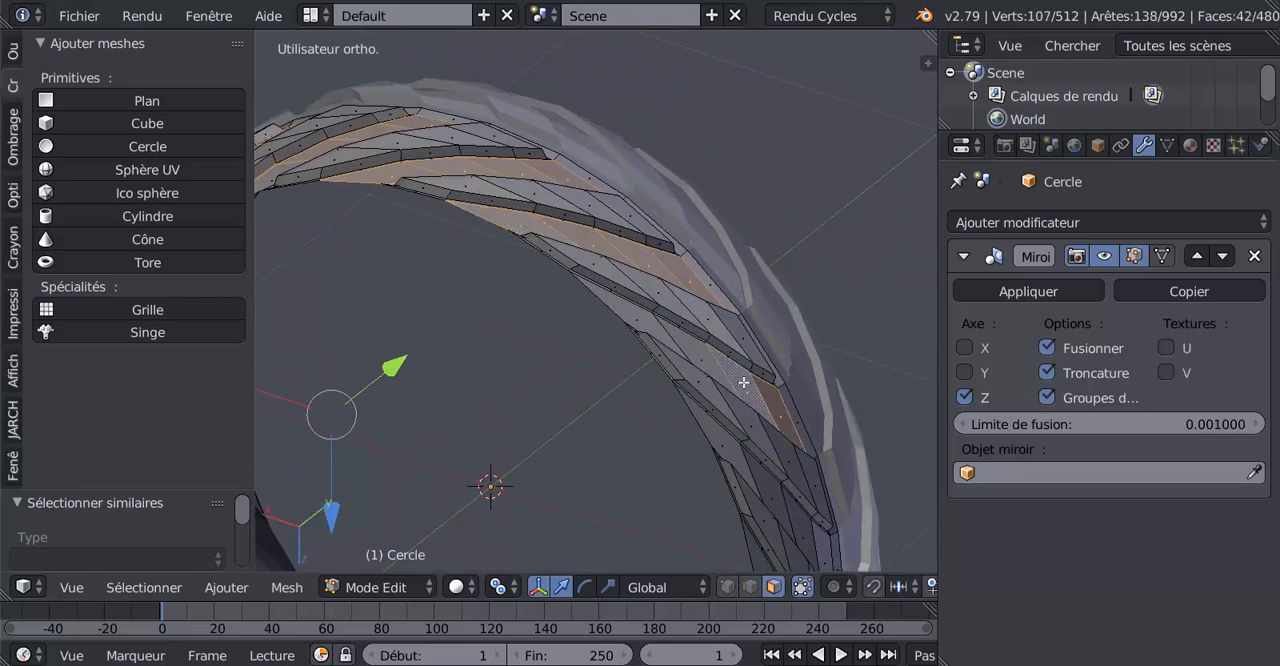
shift+right_click(704, 364)
shift+right_click(652, 325)
middle_drag(761, 470, 742, 406)
shift+right_click(781, 449)
shift+right_click(757, 430)
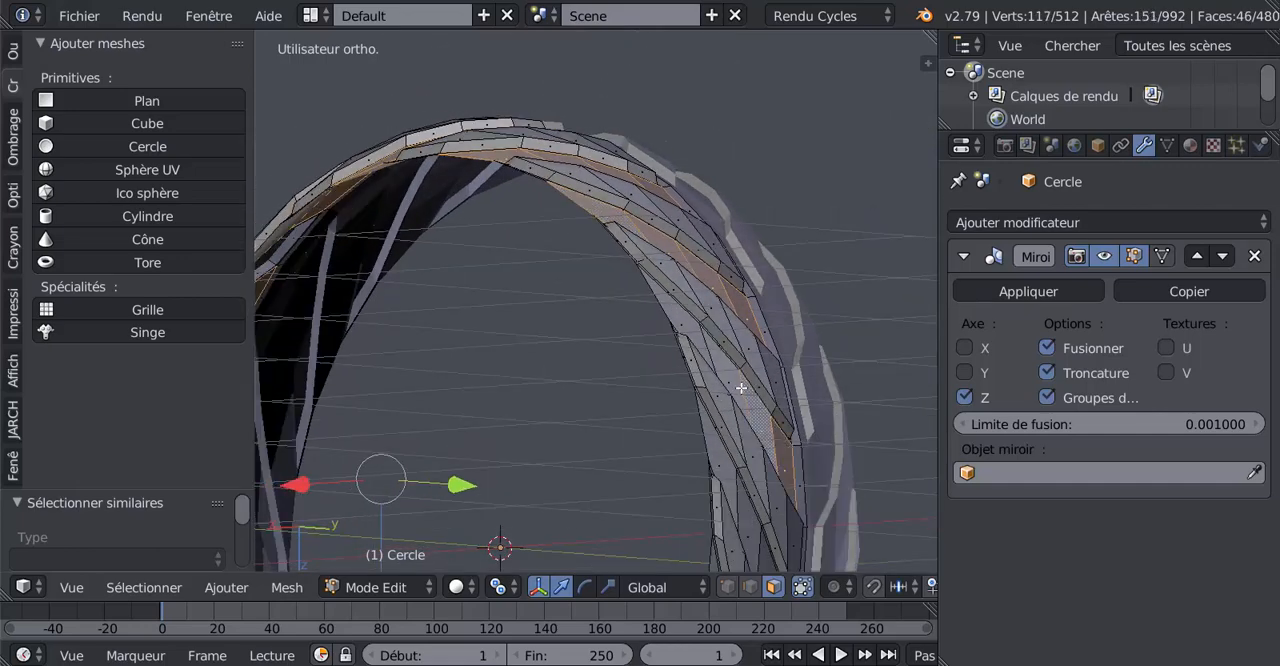
shift+right_click(740, 385)
shift+right_click(702, 336)
Select four faces in the next recessed row on the side of the band, keeping the existing selection
middle_drag(754, 439, 755, 272)
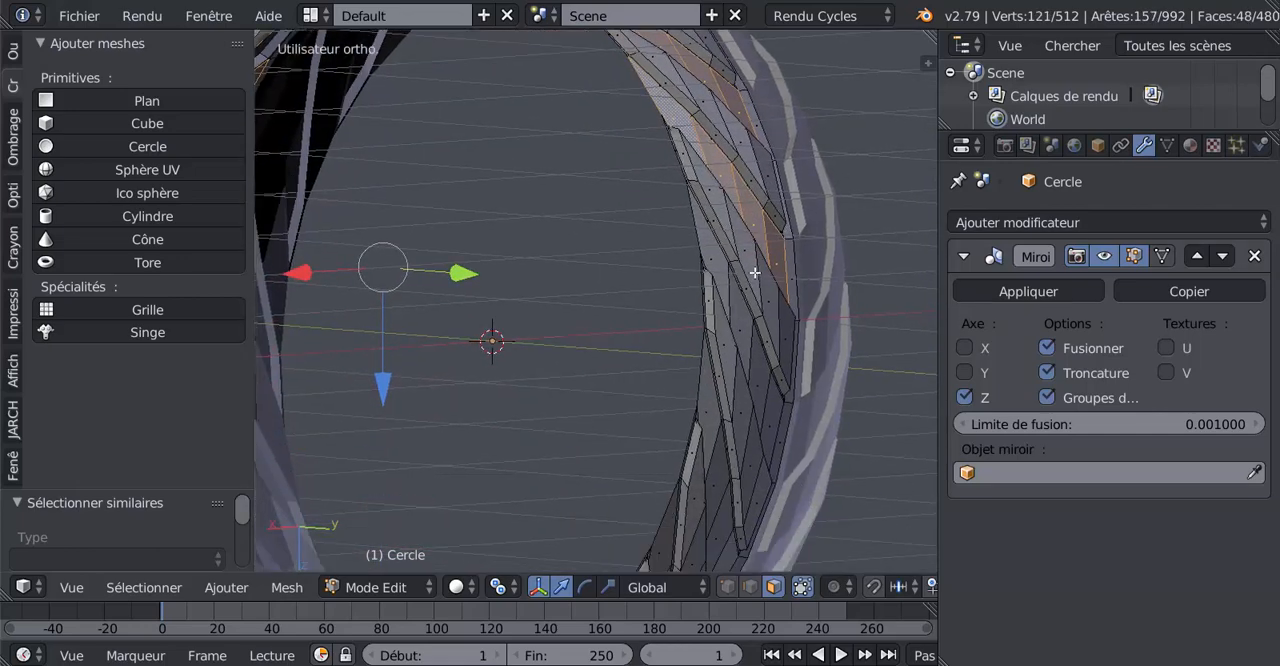
shift+right_click(764, 420)
shift+right_click(757, 370)
shift+right_click(740, 307)
shift+right_click(718, 285)
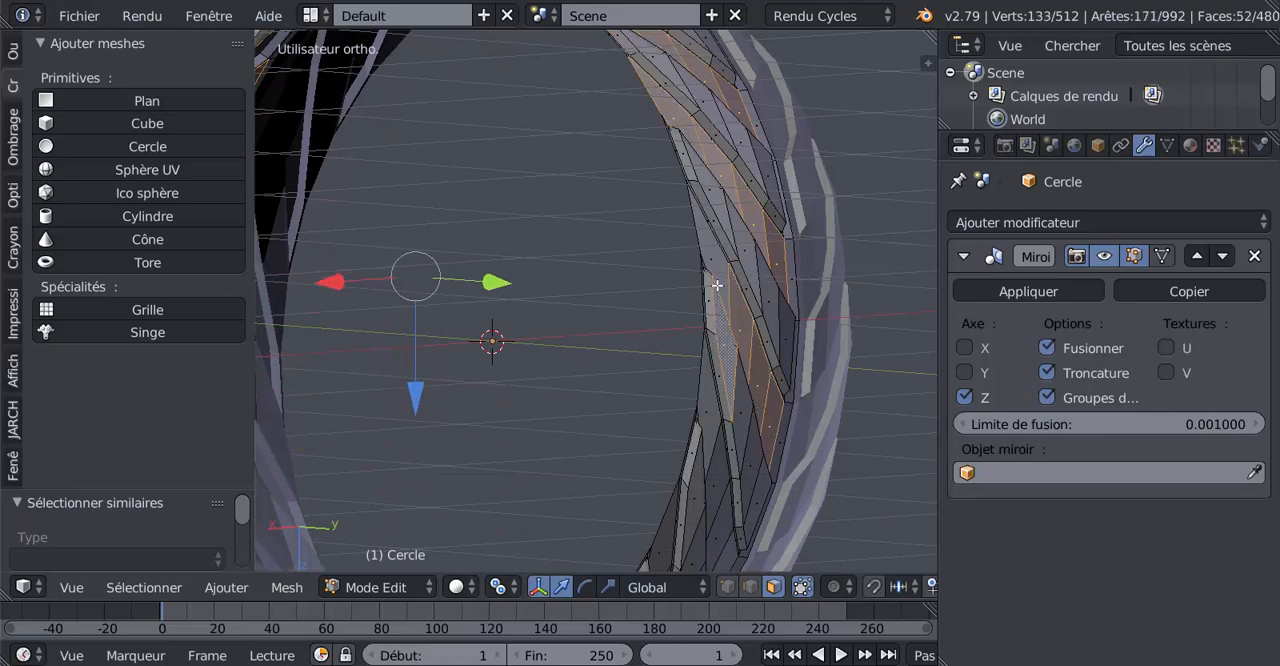
Add the four faces of the next recessed row and swap the stray block side face in the previous row for its missing recessed face
middle_drag(719, 554, 704, 453)
shift+right_click(711, 502)
shift+right_click(706, 470)
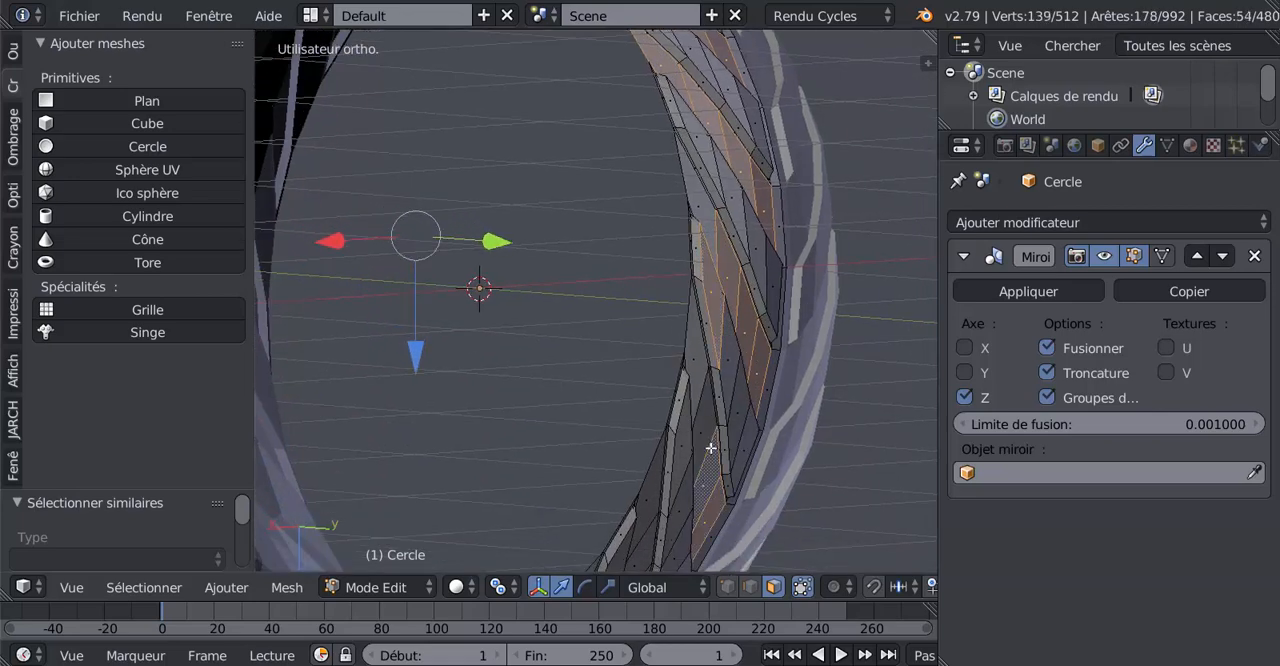
shift+right_click(700, 450)
shift+right_click(690, 433)
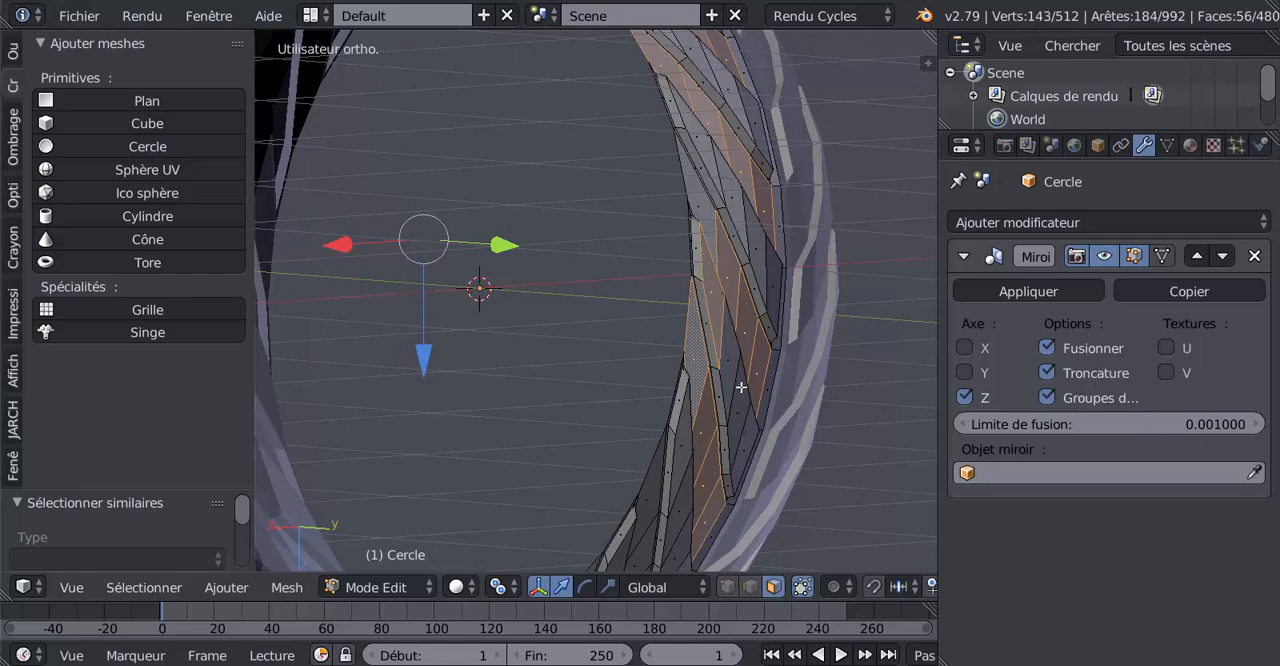
shift+right_click(705, 378)
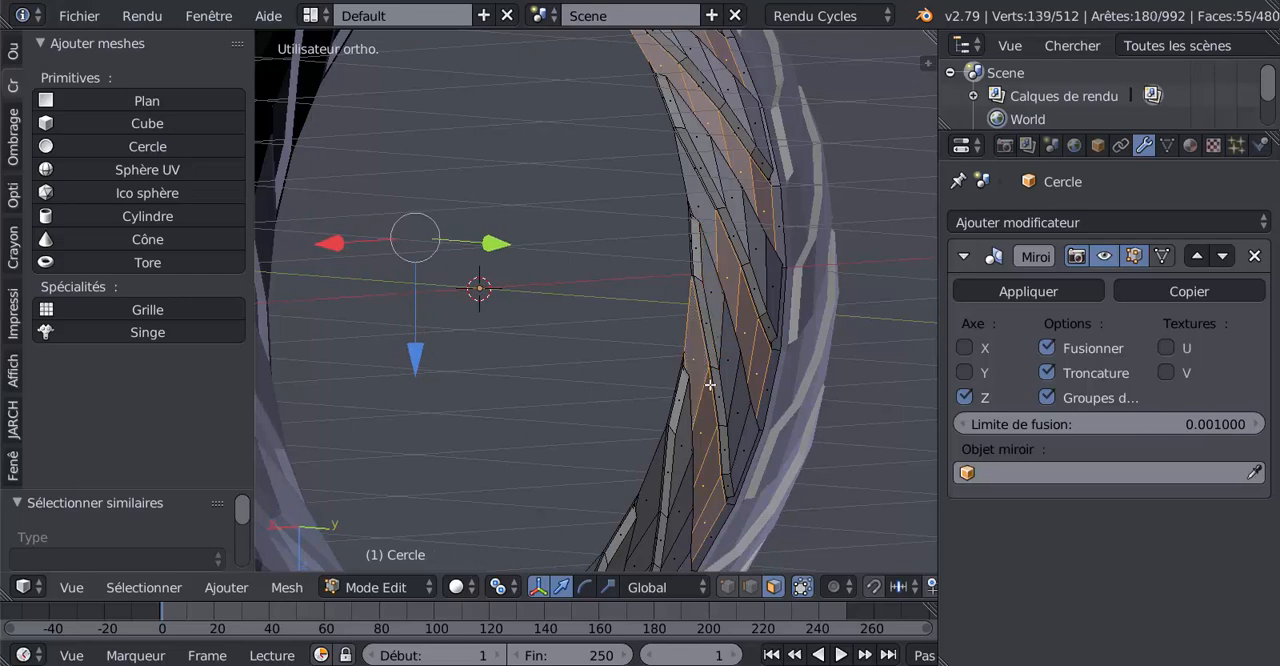
shift+right_click(707, 203)
Select the four faces of the first of the two remaining recessed rows, keeping the existing selection
middle_drag(815, 410, 809, 333)
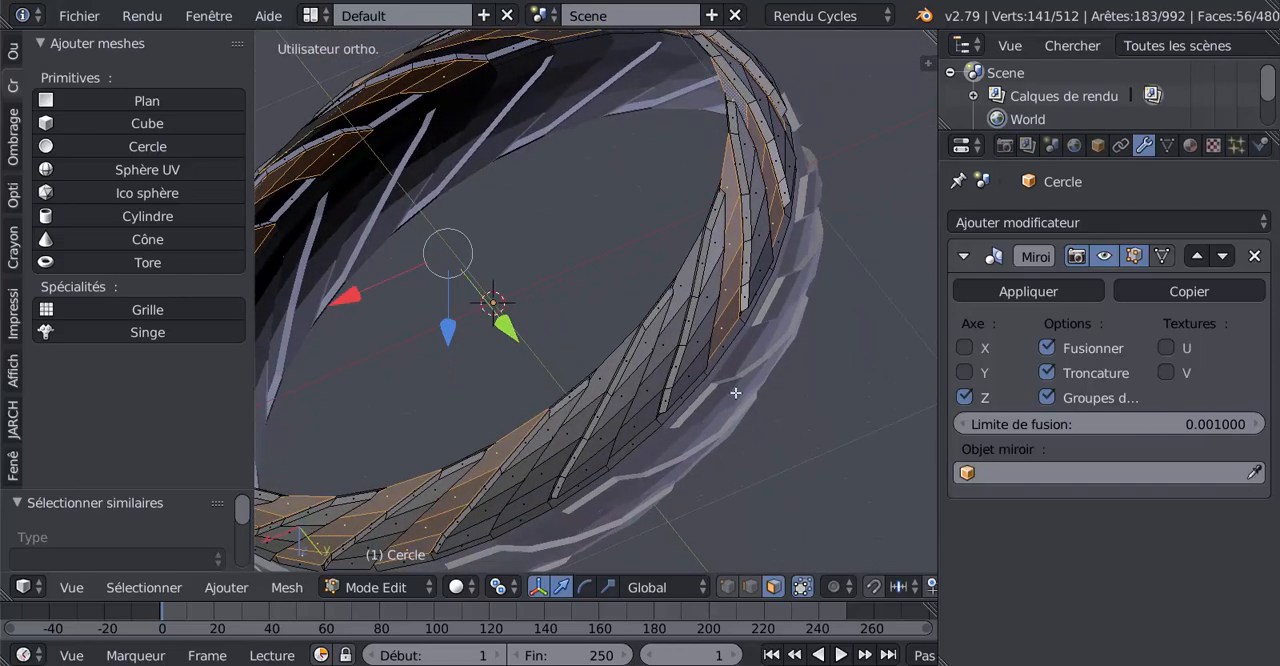
middle_drag(731, 414, 793, 366)
shift+right_click(686, 370)
shift+right_click(701, 332)
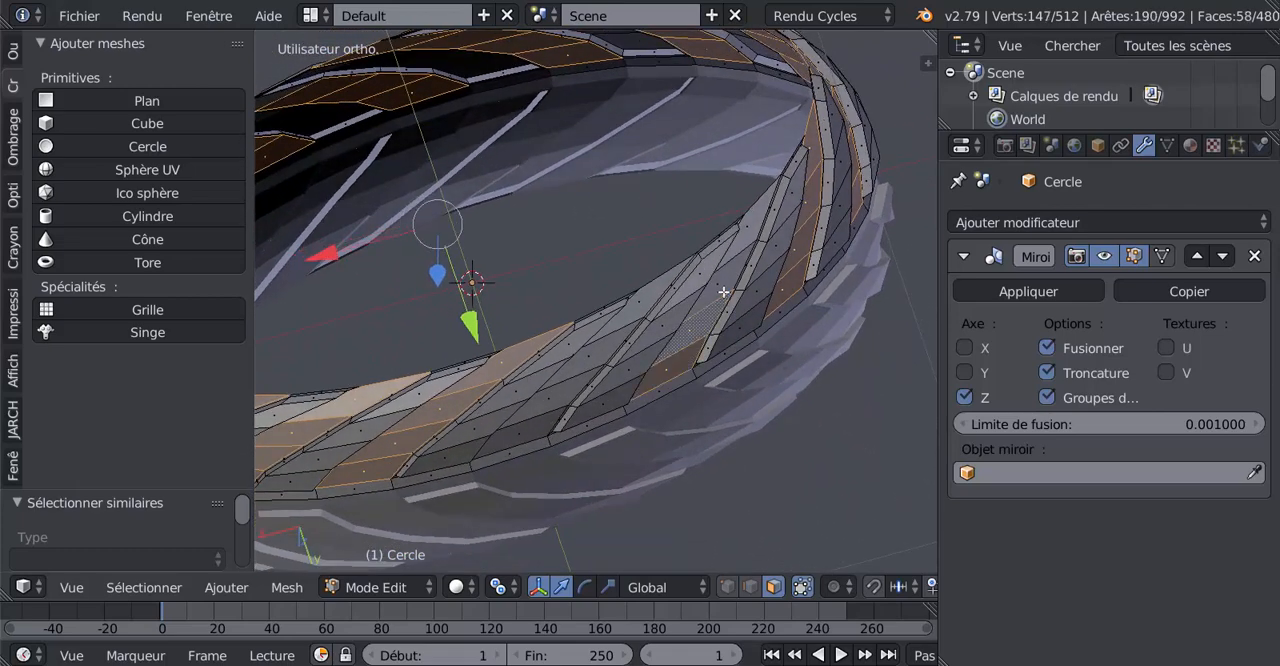
shift+right_click(734, 270)
shift+right_click(753, 230)
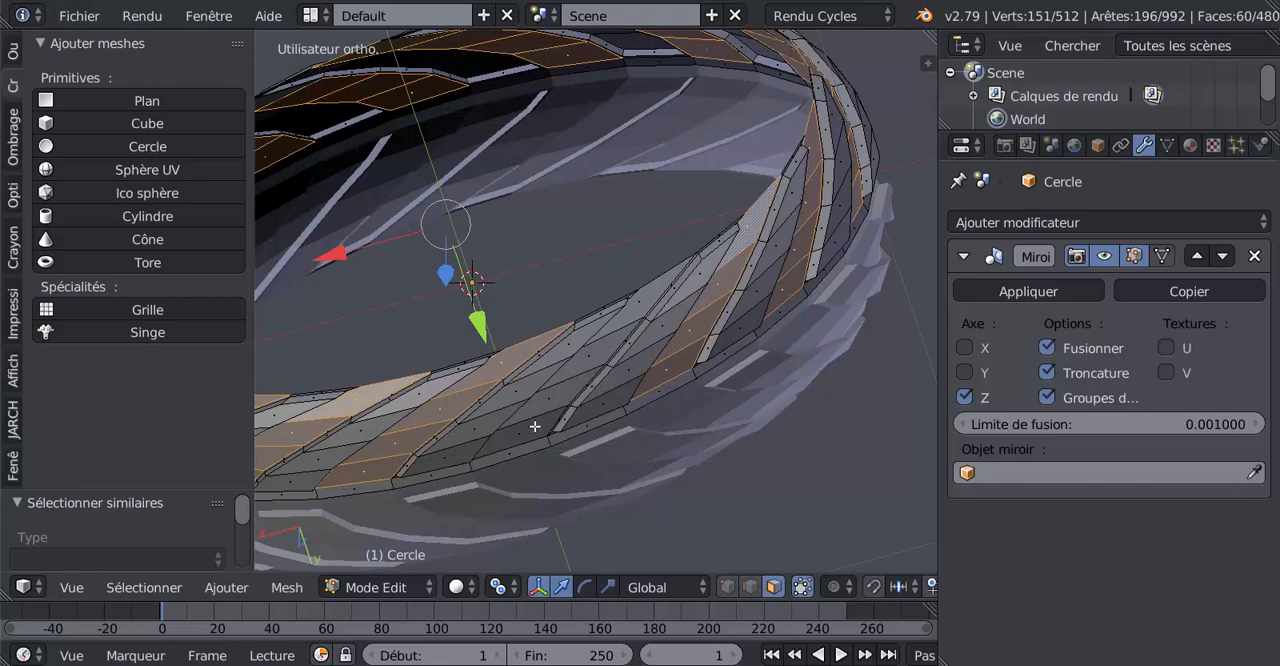
Add the four faces of the last unselected recessed row to complete the selection around the band
shift+right_click(535, 427)
shift+right_click(548, 408)
shift+right_click(581, 367)
shift+right_click(628, 319)
scroll(636, 373, down, 3)
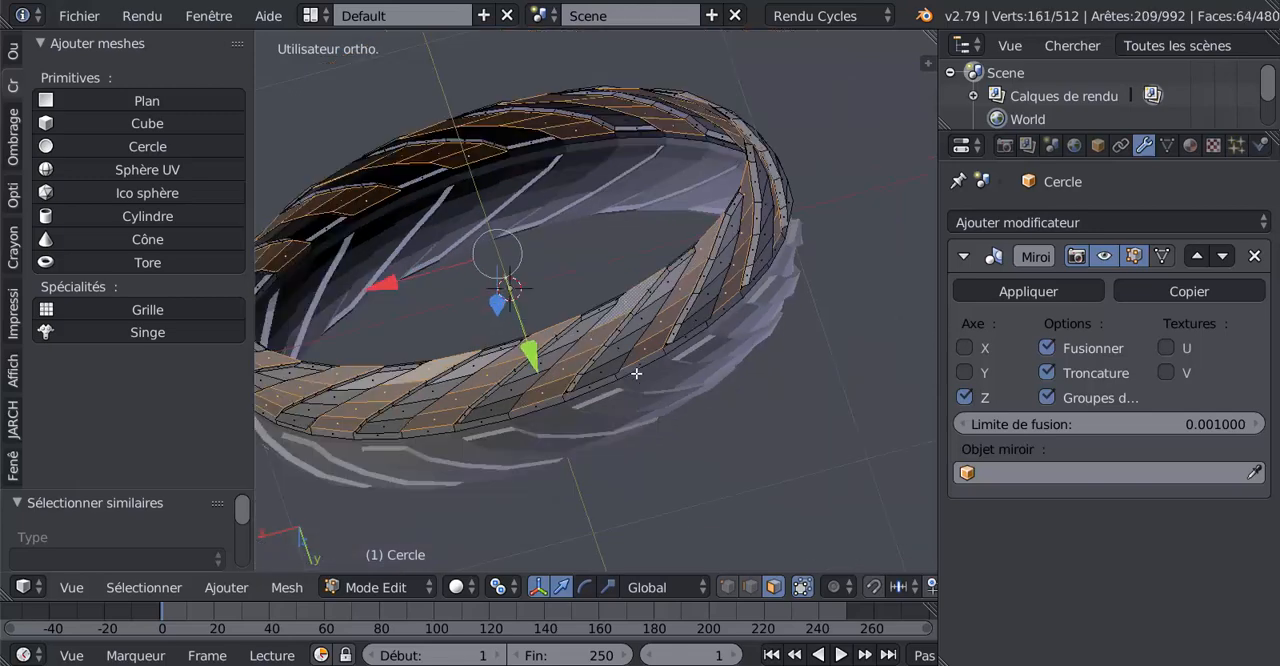
Check the selection in wireframe, deselect the stray narrow side face of a raised block and select the adjacent recessed face instead
mouse_move(636, 373)
middle_down()
mouse_move(702, 466)
mouse_move(634, 462)
mouse_move(790, 500)
mouse_move(826, 474)
mouse_move(857, 482)
middle_up()
key(z)
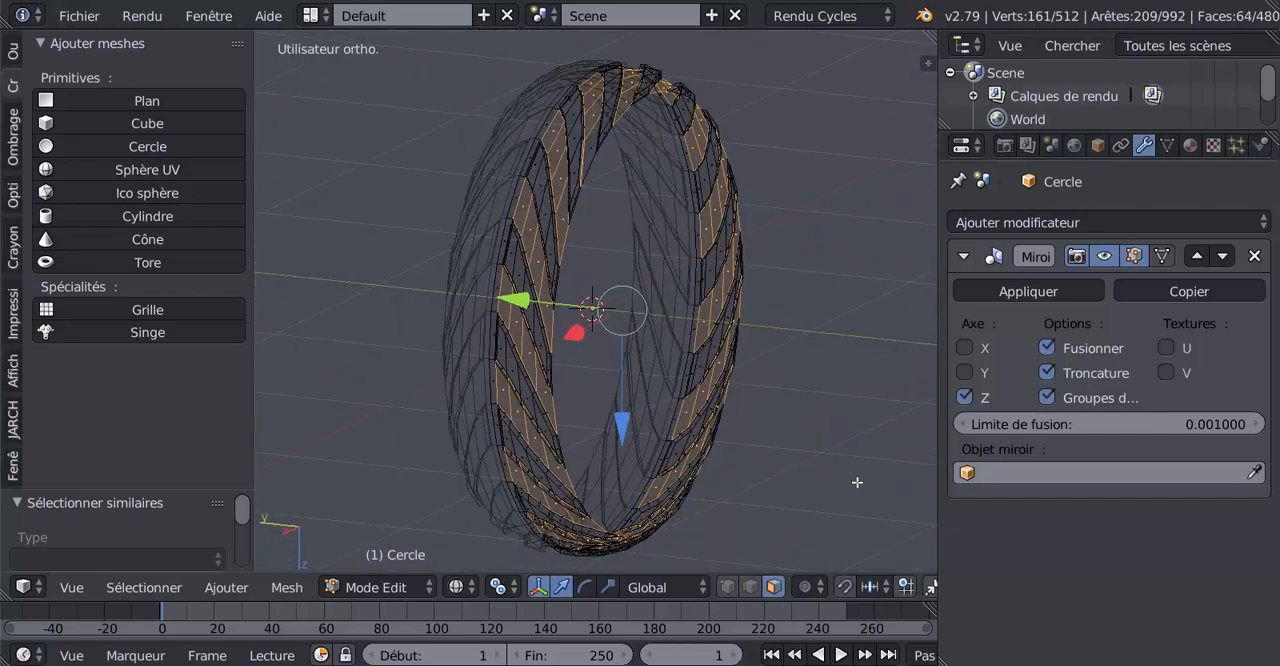
scroll(743, 322, up, 6)
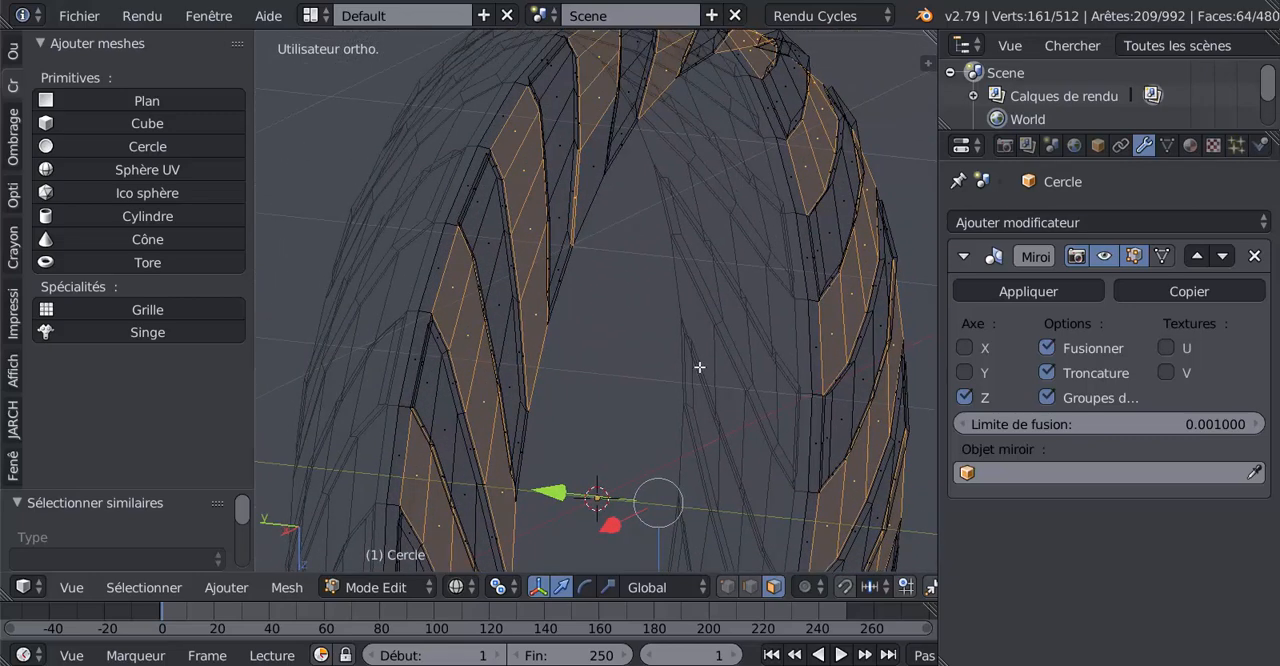
middle_drag(671, 312, 696, 457)
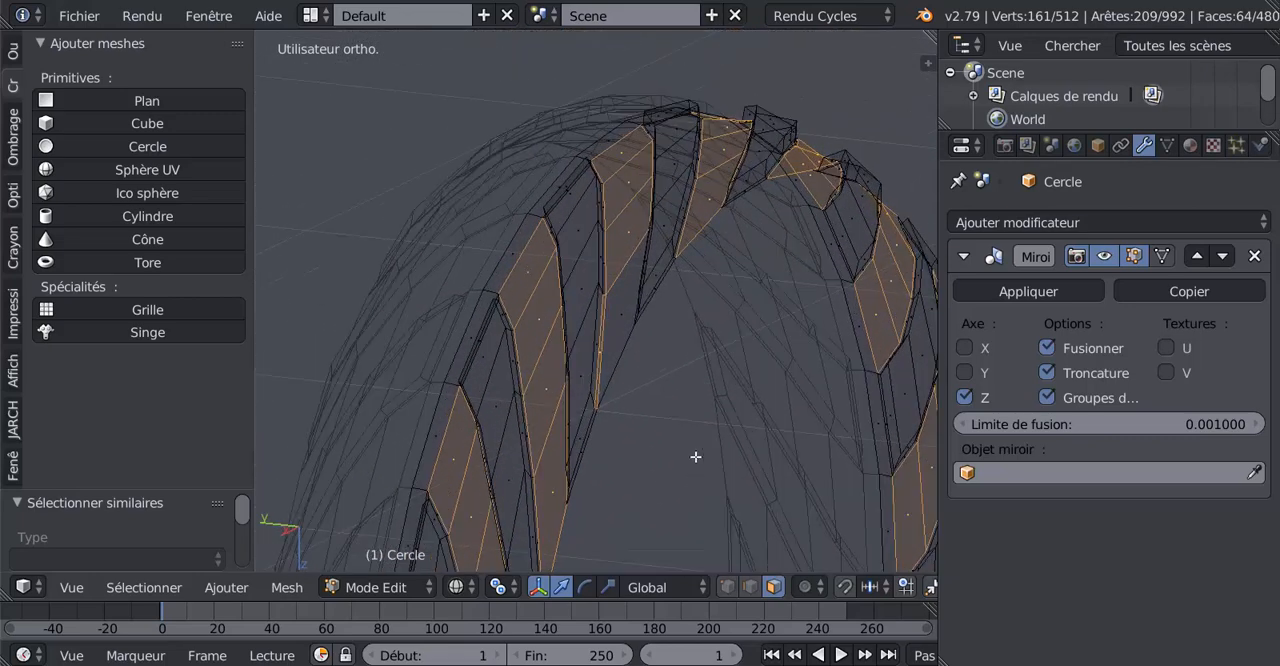
key(z)
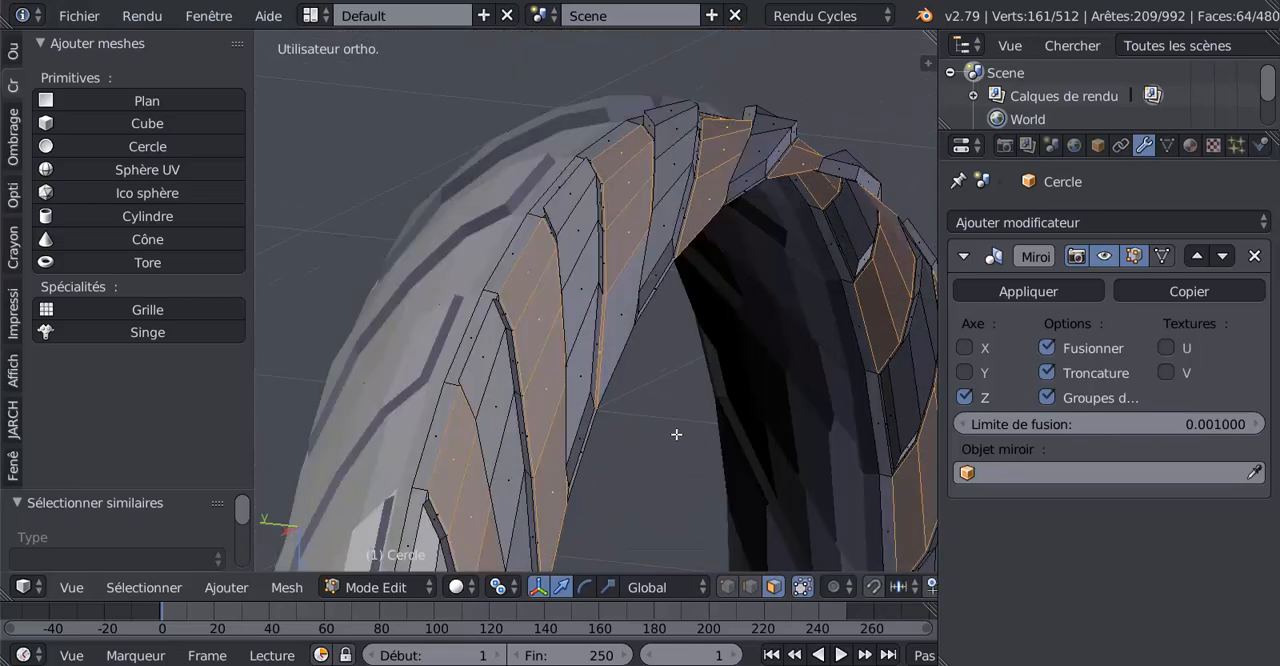
shift+right_click(601, 341)
shift+right_click(611, 337)
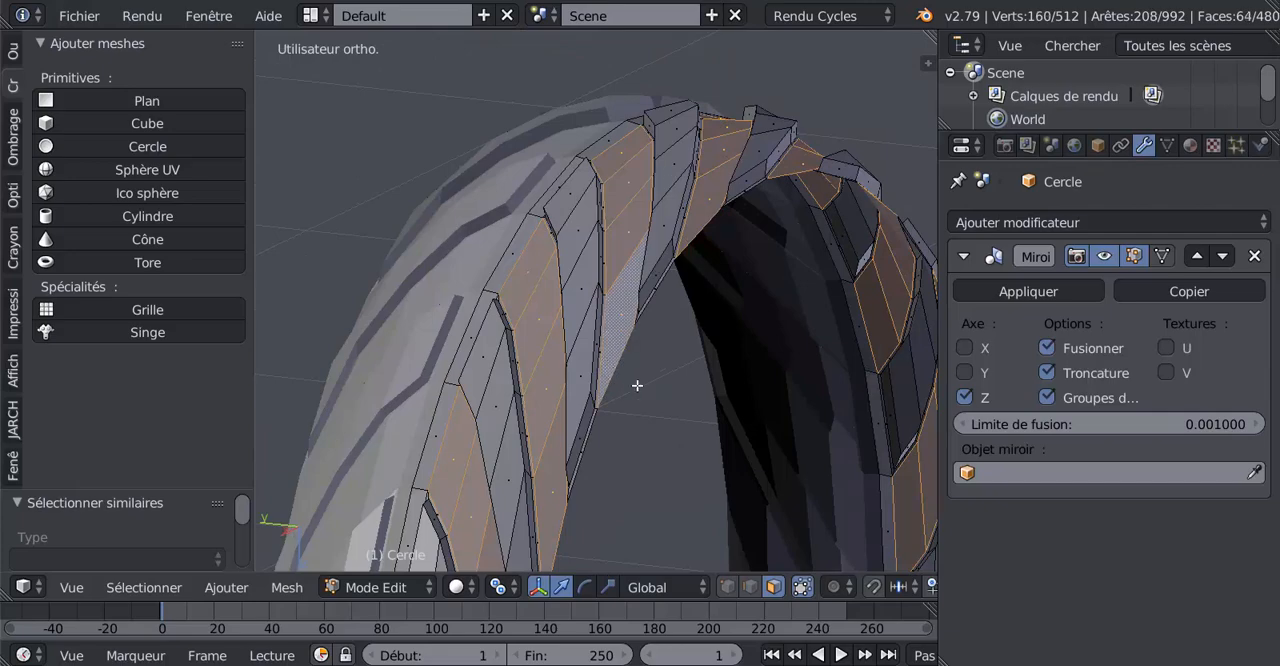
Recheck the selected recessed rows in wireframe and solid shading, and inset them with a thickness of 0.01
scroll(637, 385, down, 4)
key(z)
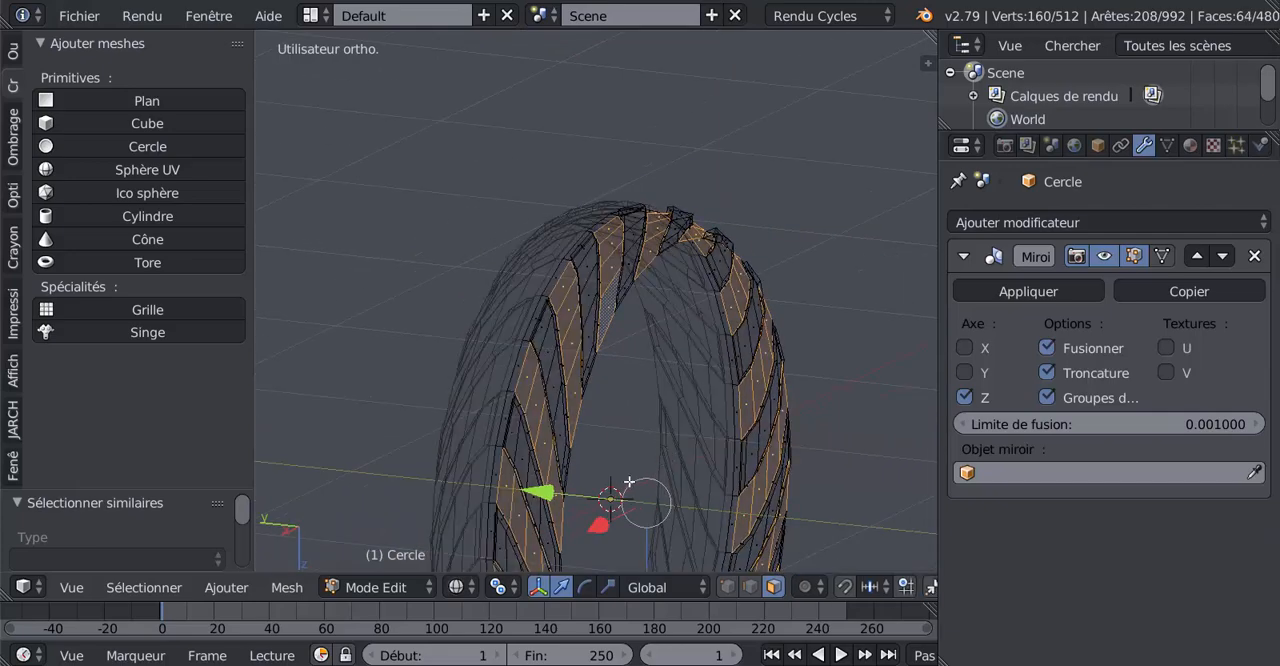
mouse_move(640, 470)
middle_down()
mouse_move(585, 420)
mouse_move(534, 334)
mouse_move(605, 393)
mouse_move(600, 462)
mouse_move(403, 474)
mouse_move(456, 509)
mouse_move(446, 451)
mouse_move(471, 386)
mouse_move(745, 524)
mouse_move(740, 180)
middle_up()
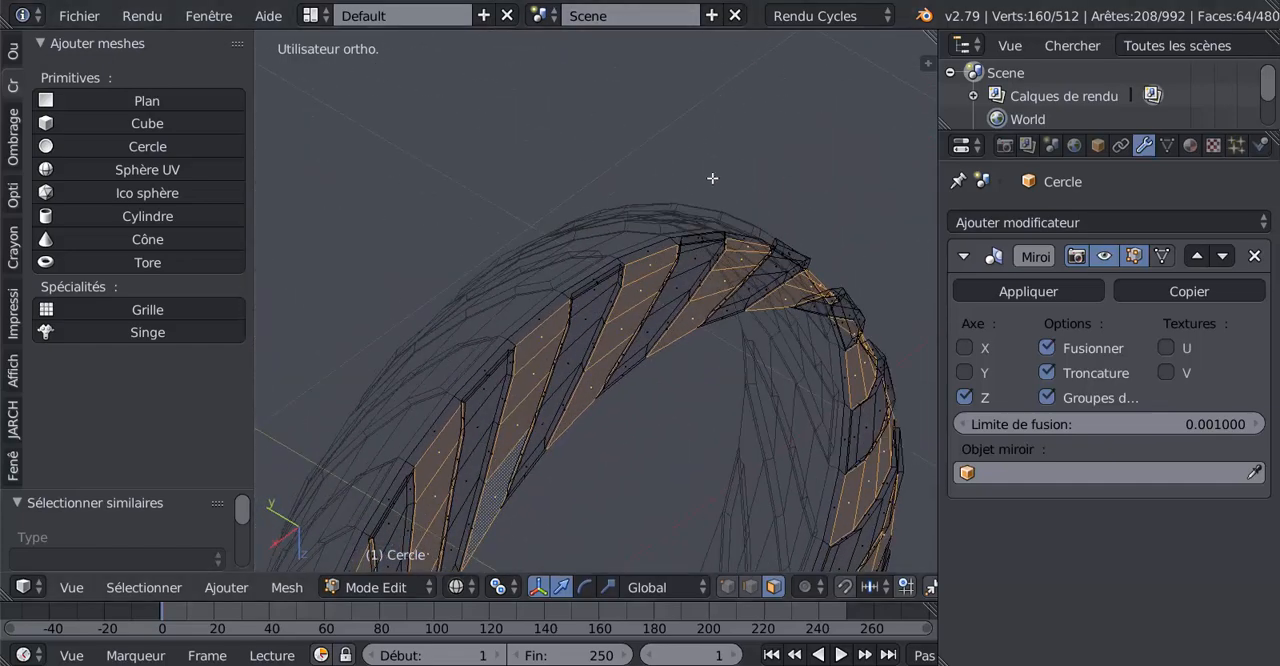
middle_drag(651, 509, 601, 523)
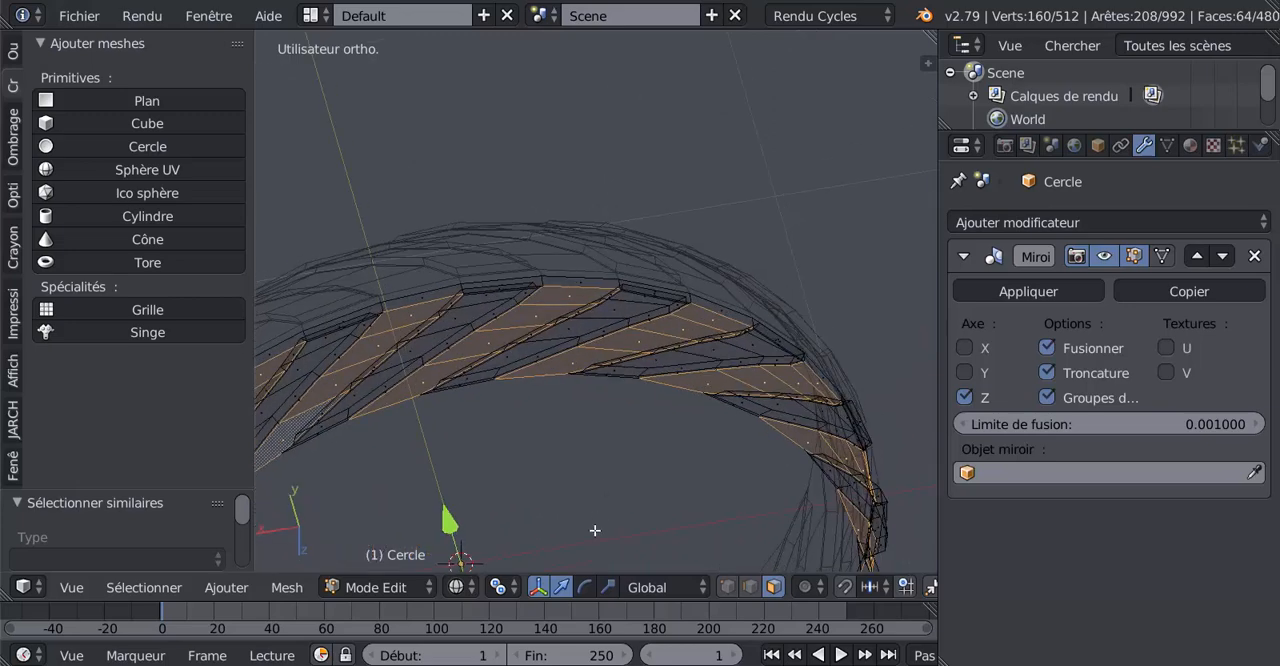
key(z)
middle_drag(609, 545, 673, 482)
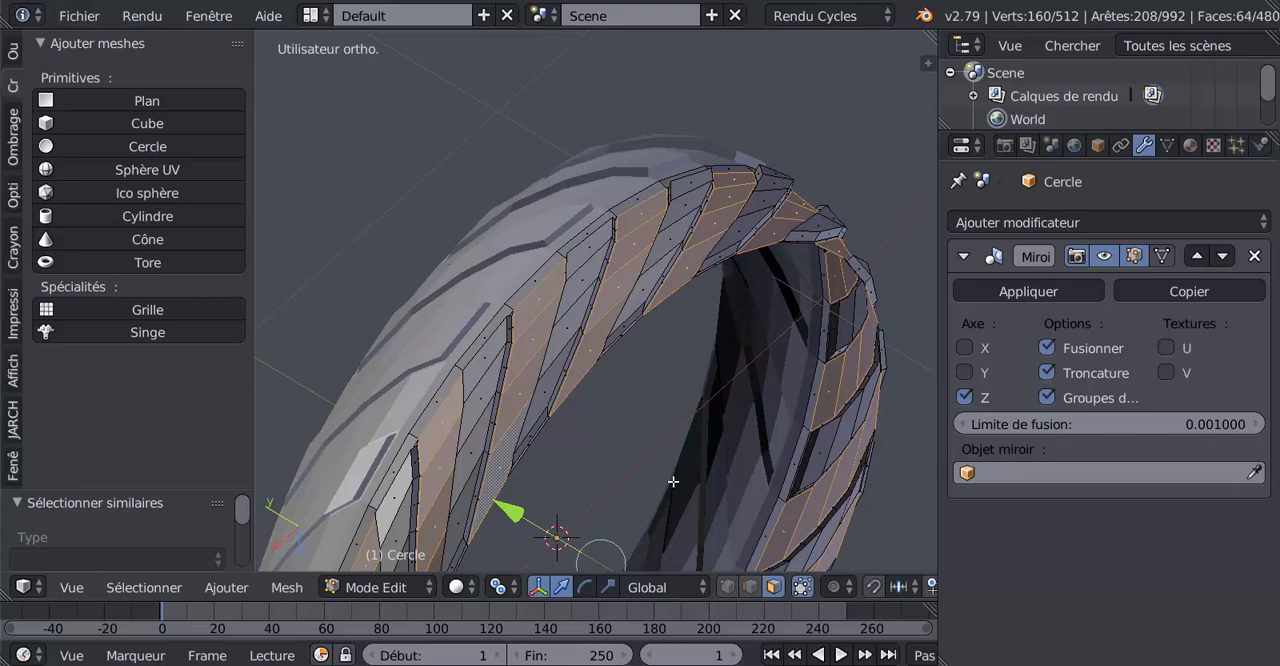
key(i)
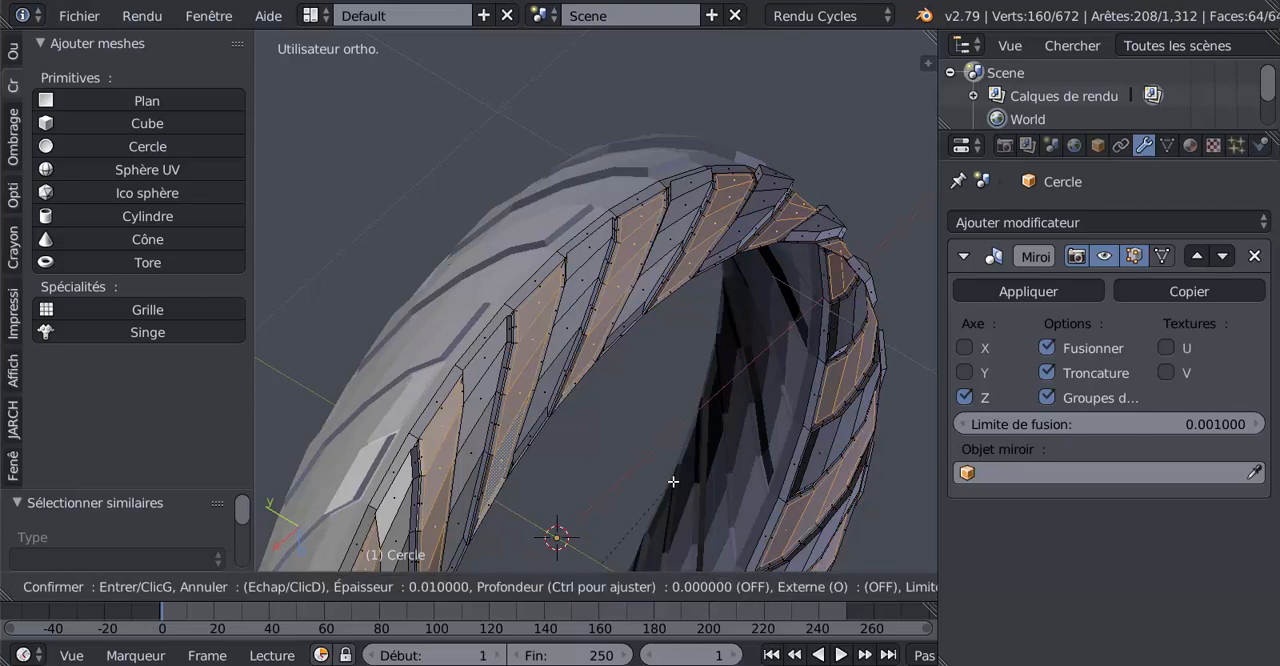
click(673, 482)
scroll(763, 367, up, 5)
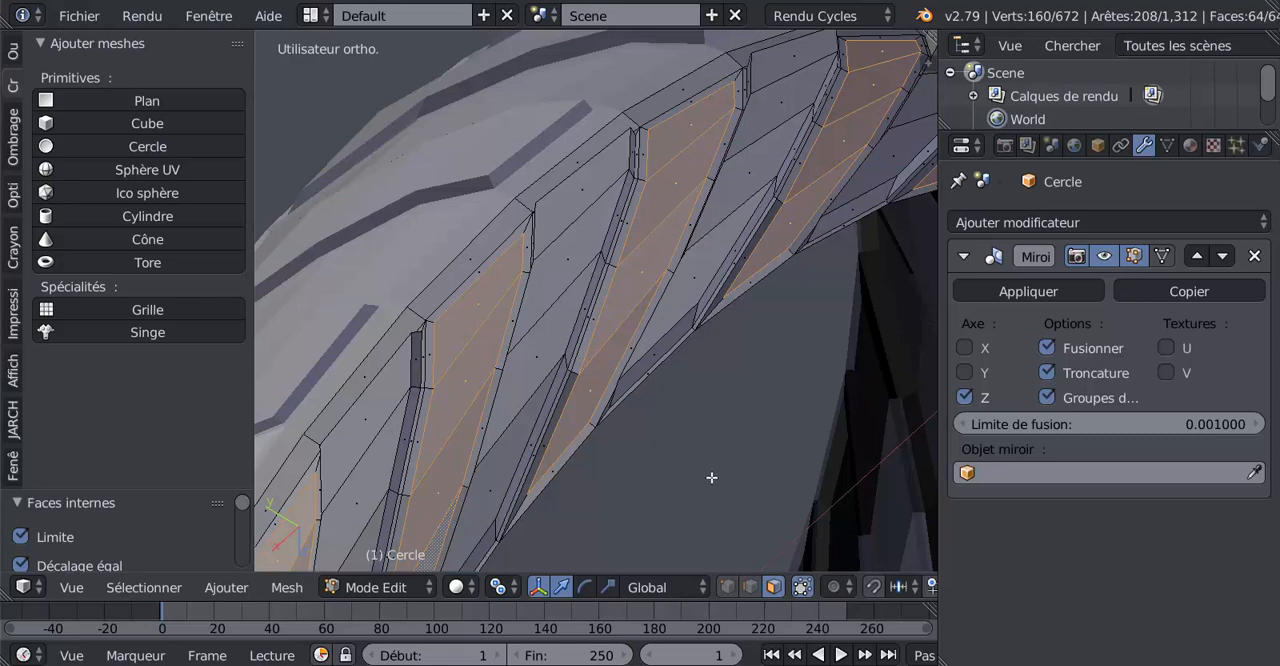
Undo the last inset and inset the selected recessed rows again with a smaller thickness of about 0.0036
key(ctrl+z)
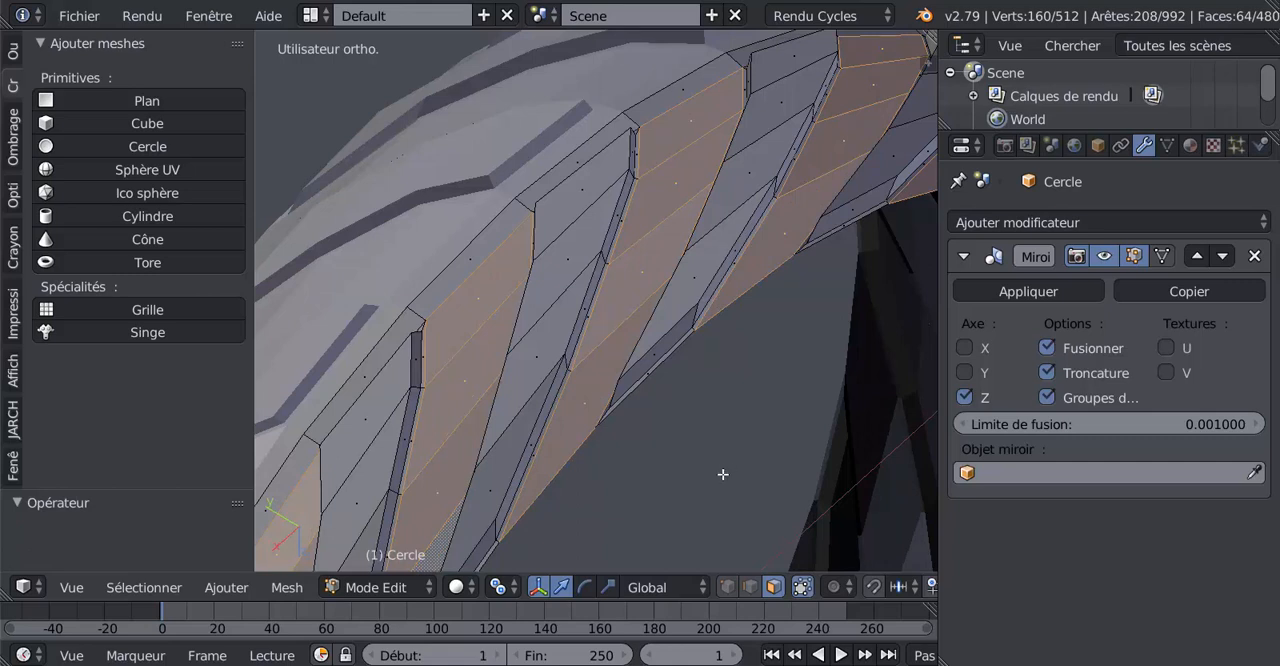
key(i)
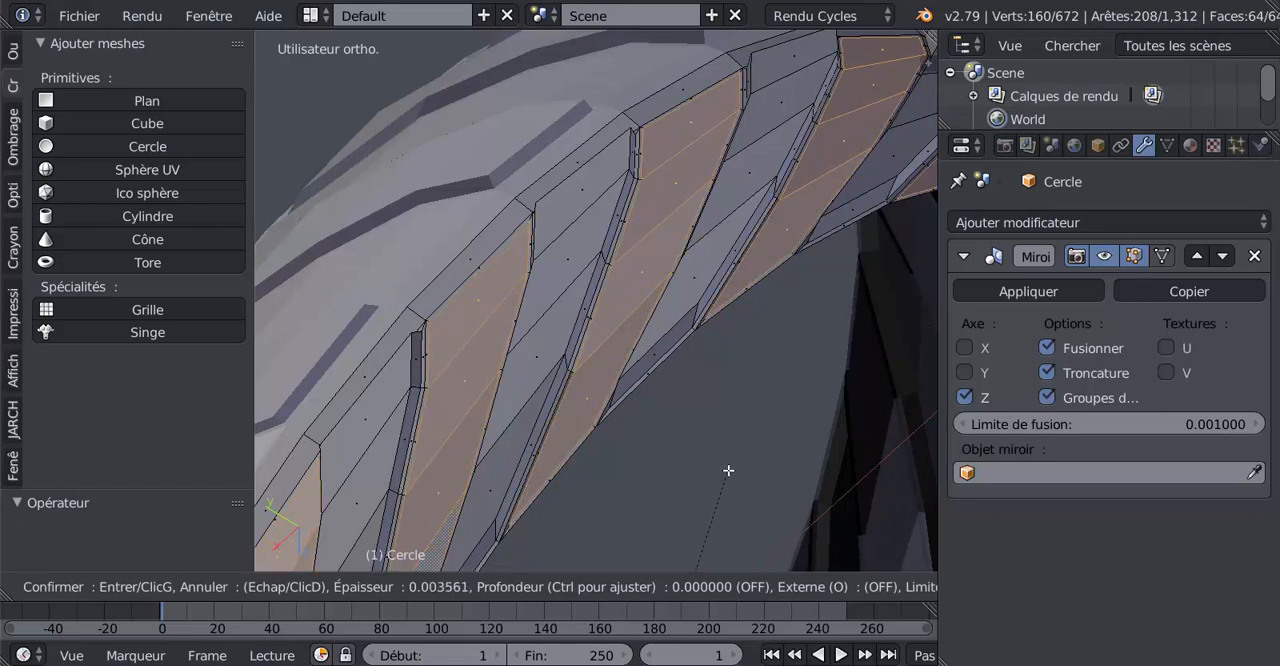
click(728, 470)
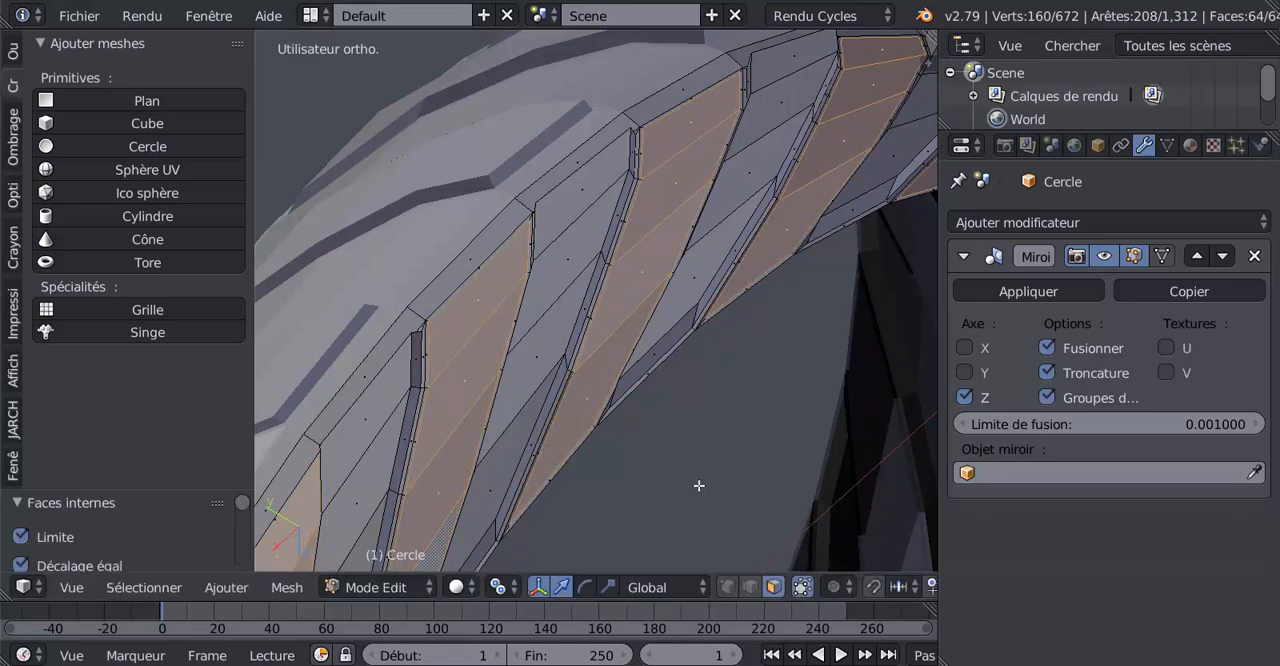
Extrude the selected rows in place, set the pivot point to Barycentre and scale the extruded faces to 1.028
middle_drag(699, 486, 731, 482)
scroll(731, 482, down, 3)
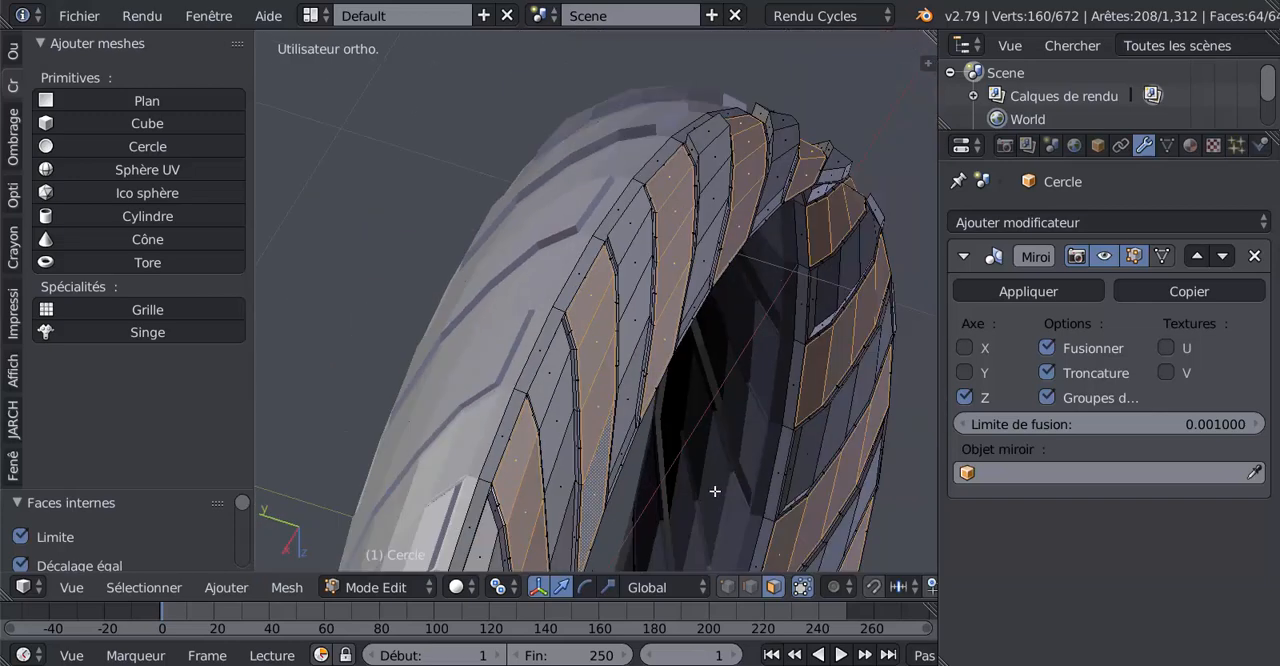
key(e)
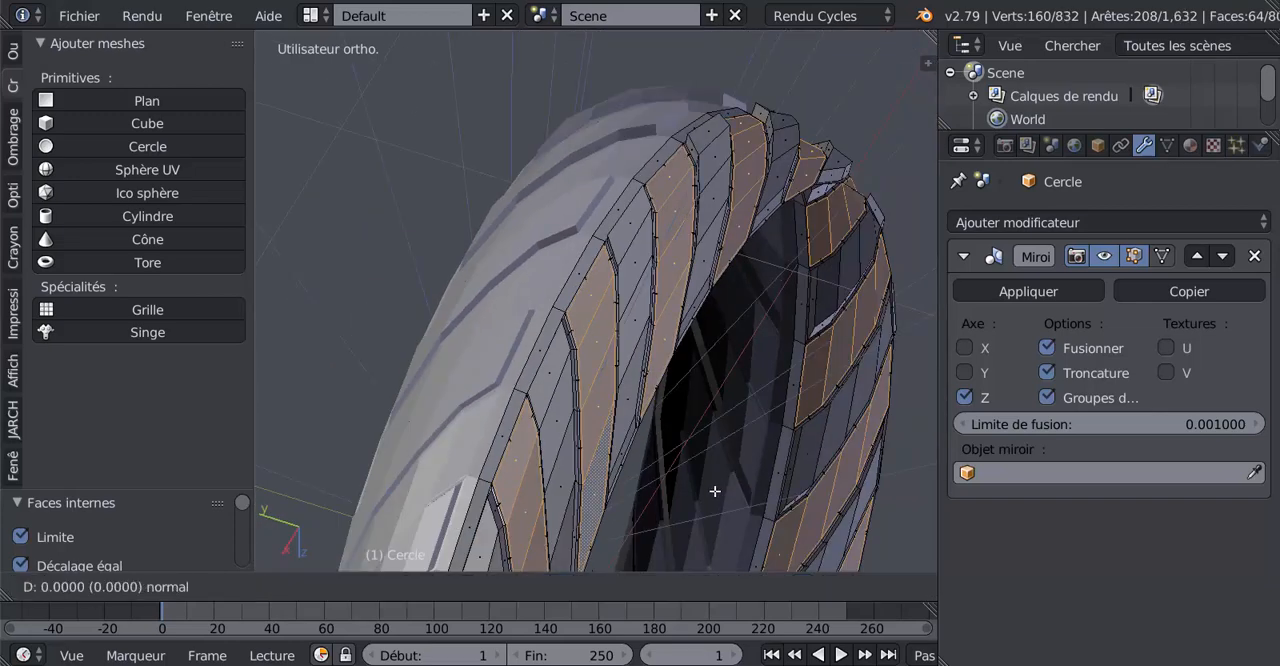
click(715, 492)
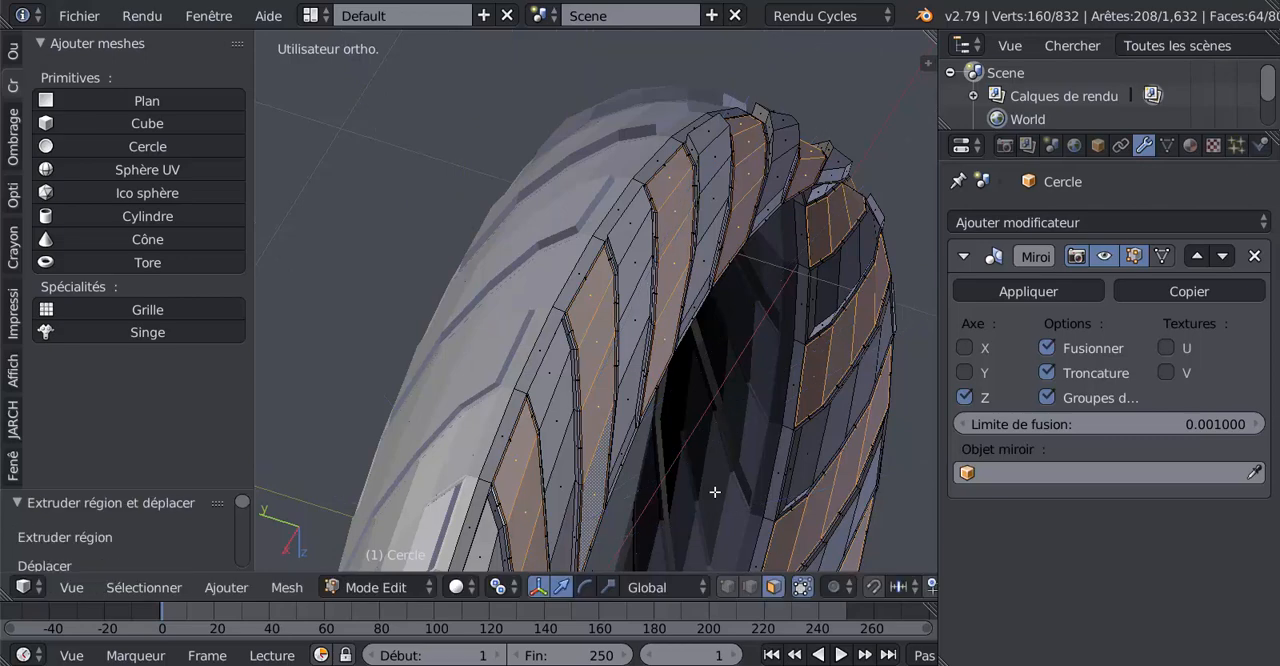
click(513, 594)
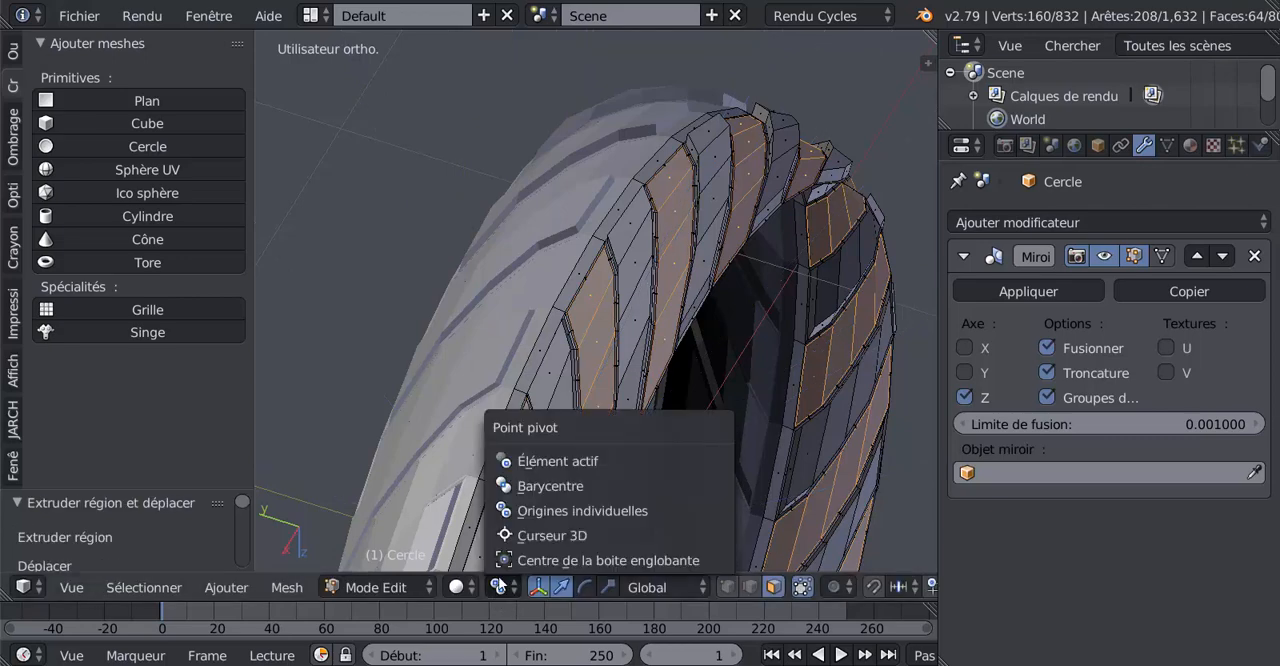
click(534, 484)
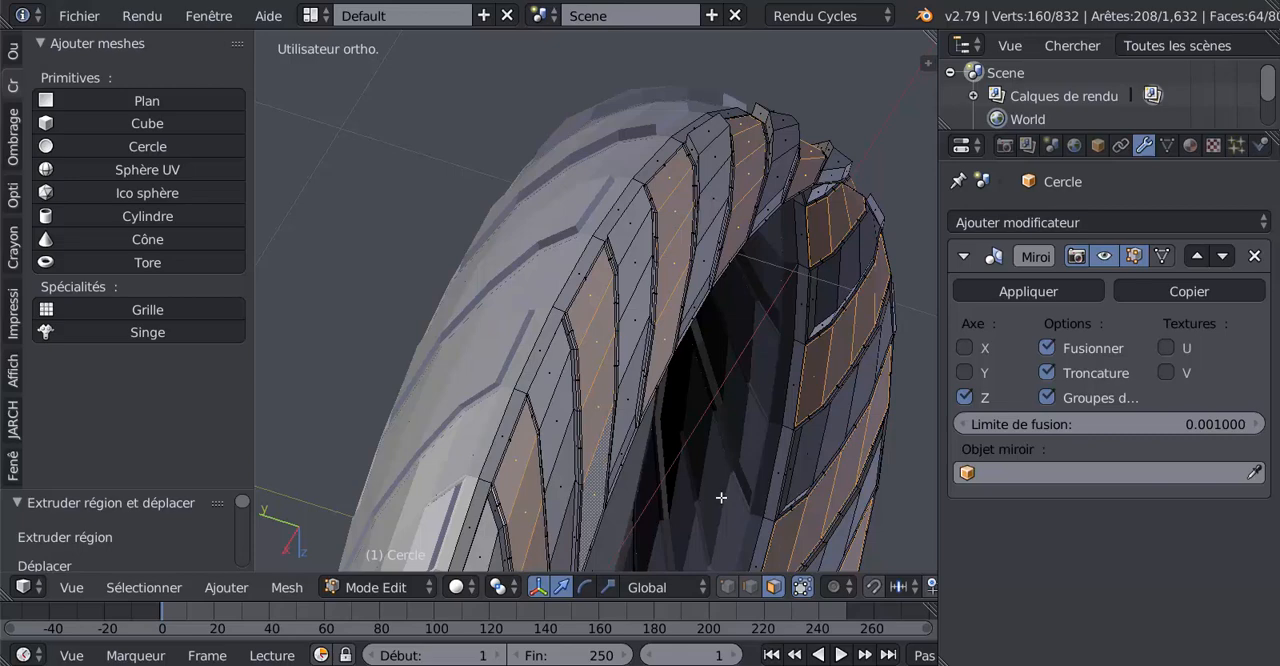
key(s)
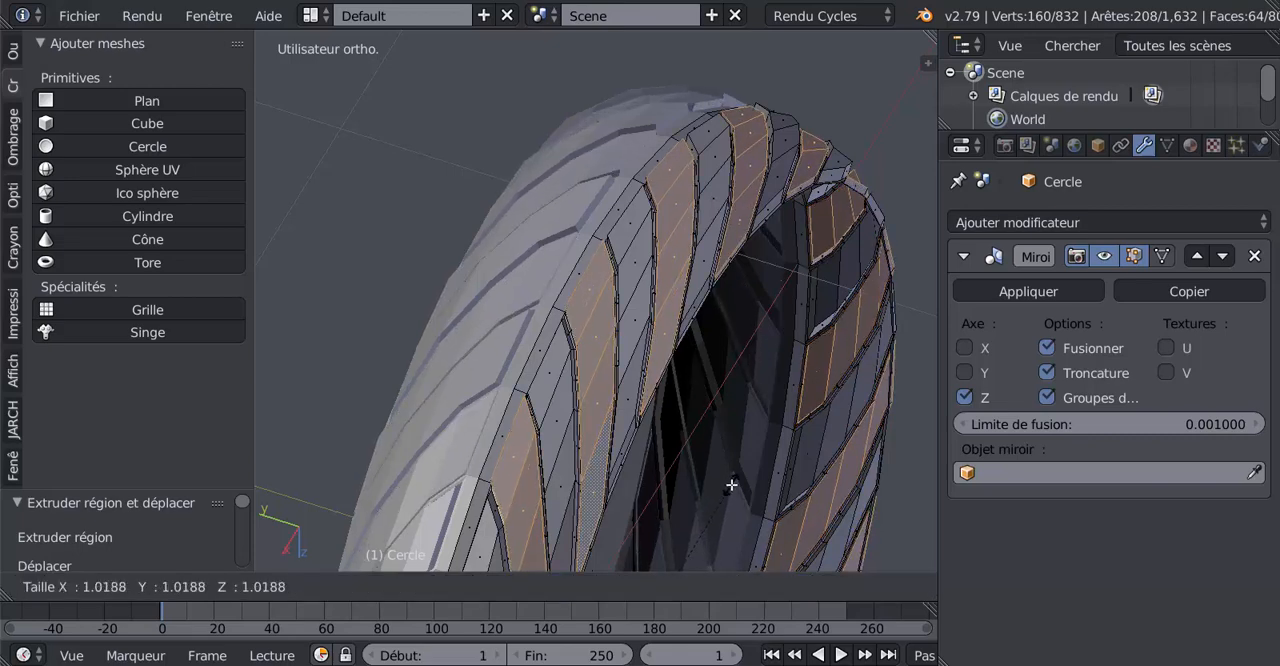
click(720, 465)
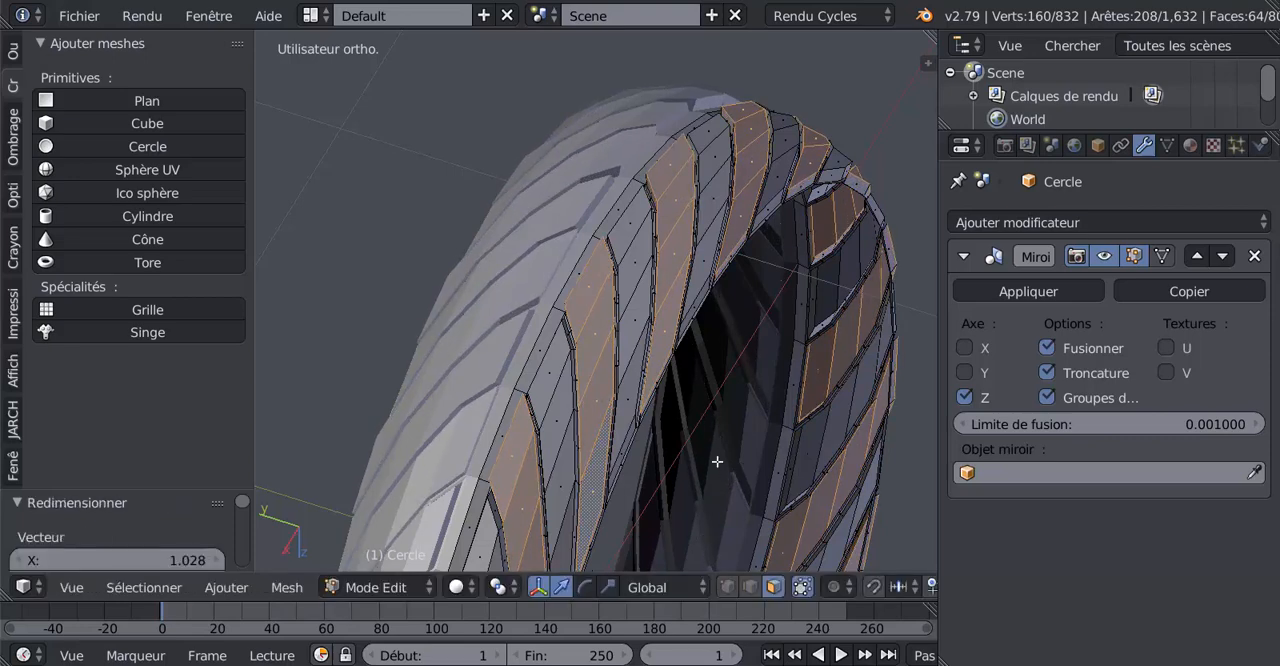
Add a Subdivision de surface modifier to the tyre and set its view subdivisions to 2
middle_drag(725, 458, 624, 254)
middle_drag(648, 338, 621, 321)
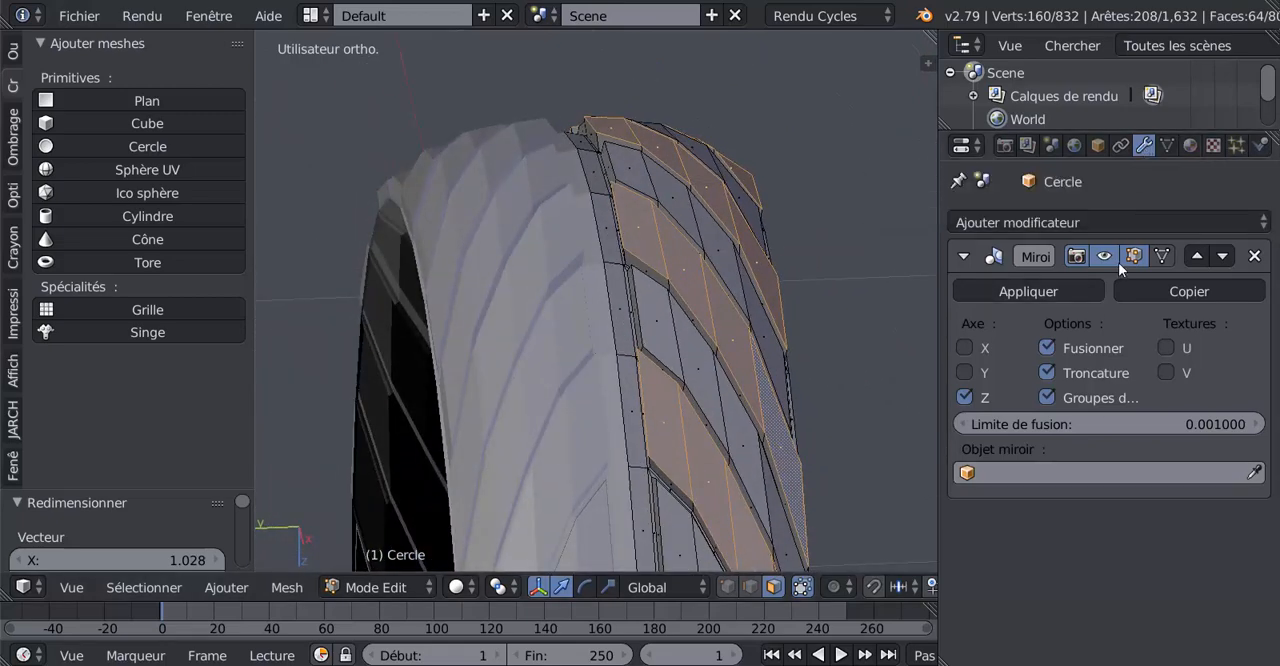
click(1112, 230)
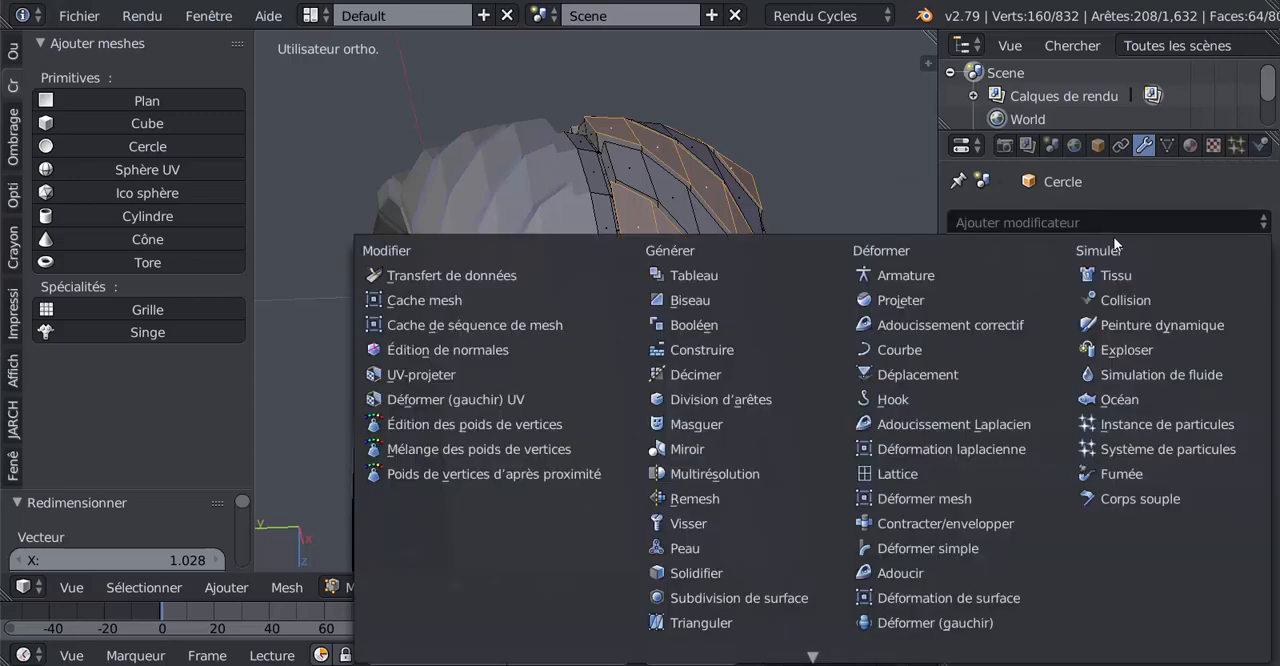
click(740, 597)
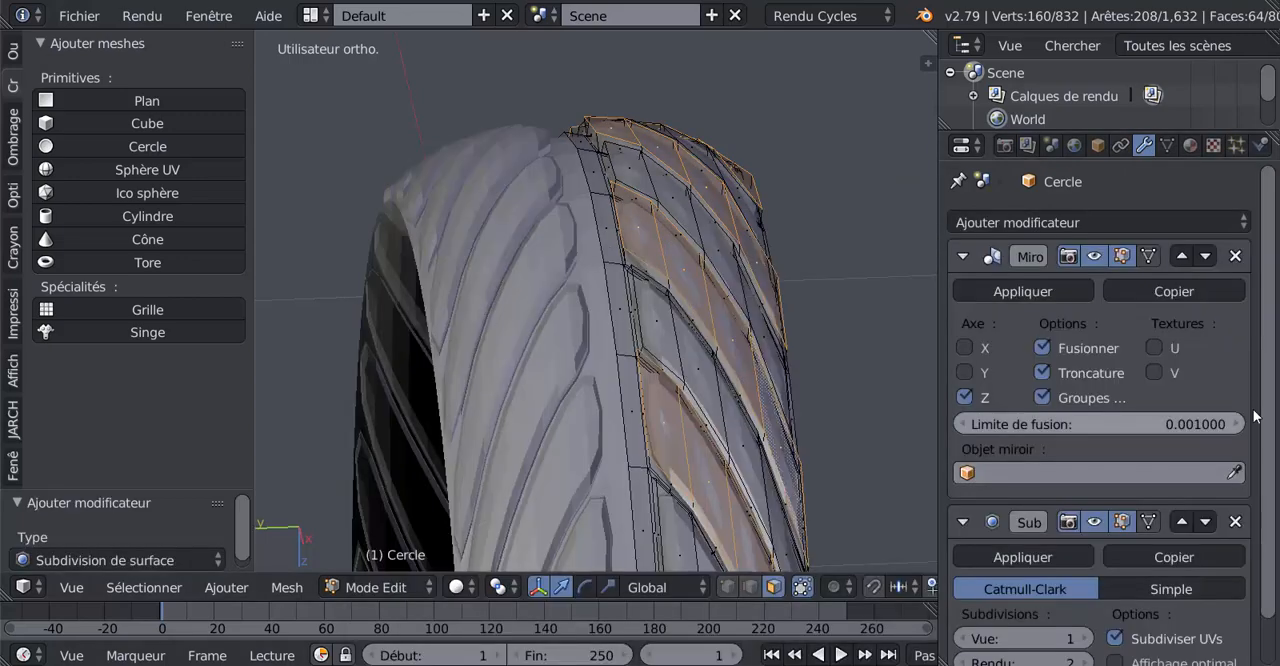
scroll(1126, 565, down, 1)
click(1086, 585)
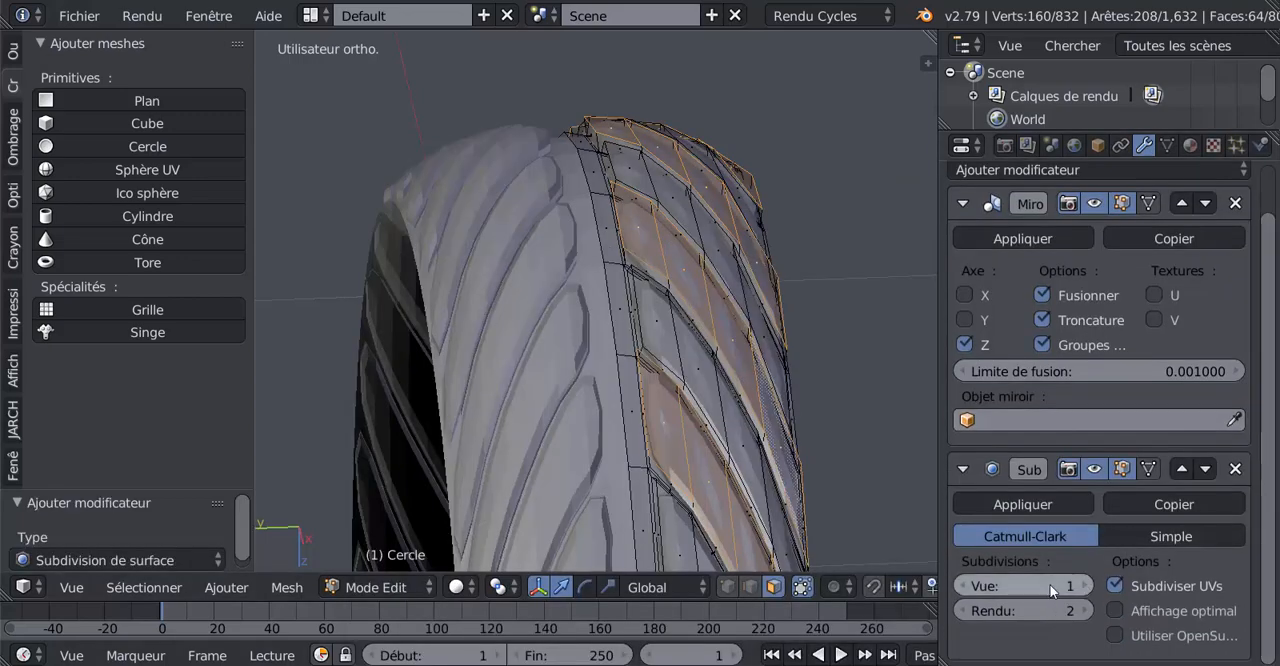
Set the pivot point to Origines individuelles and scale the selected tread rows to 0.965
middle_drag(785, 466, 628, 500)
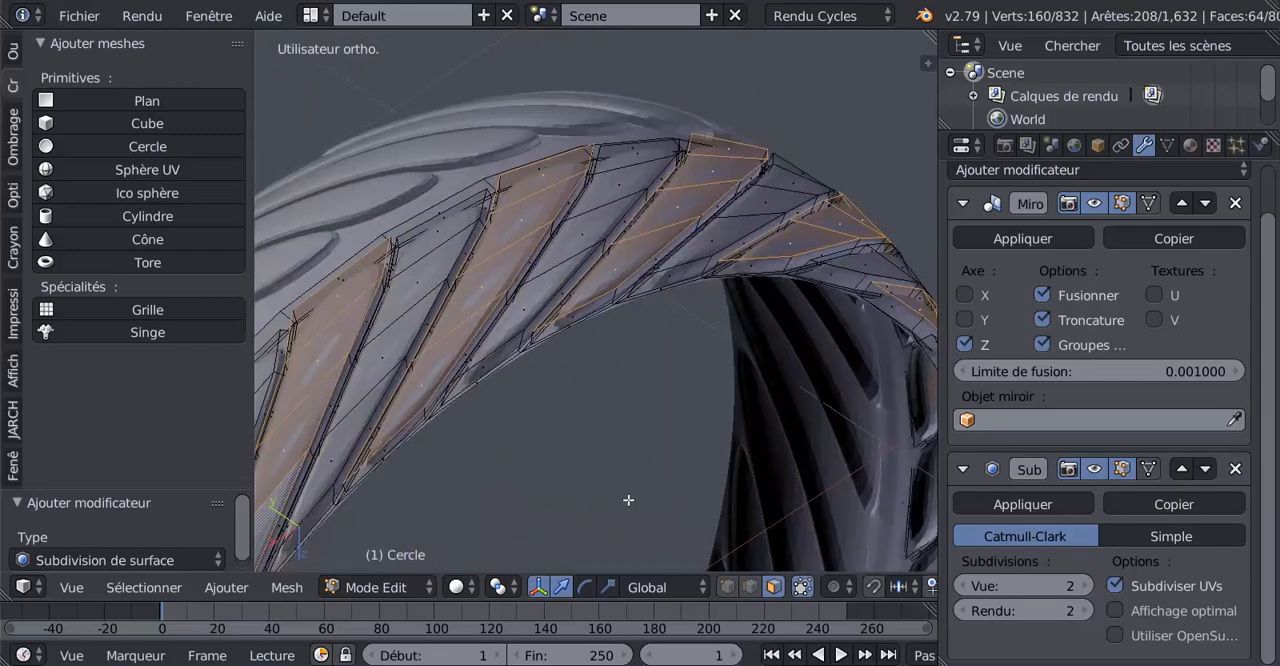
click(499, 587)
click(543, 511)
middle_drag(543, 511, 680, 440)
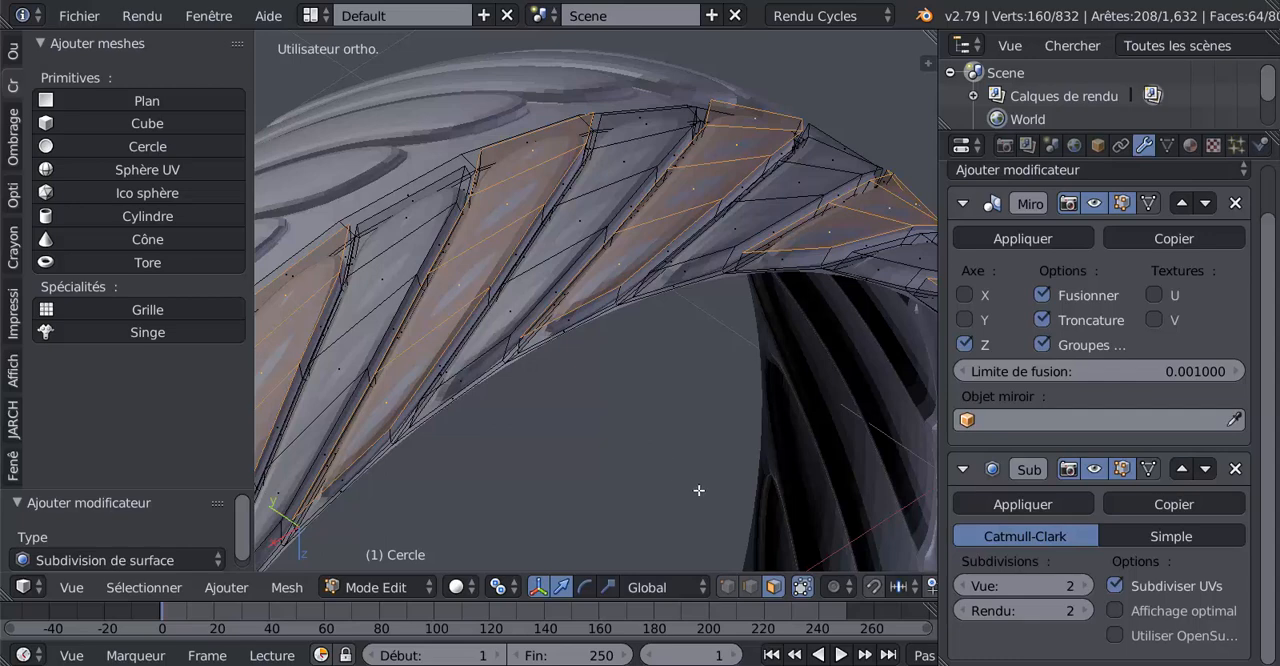
key(s)
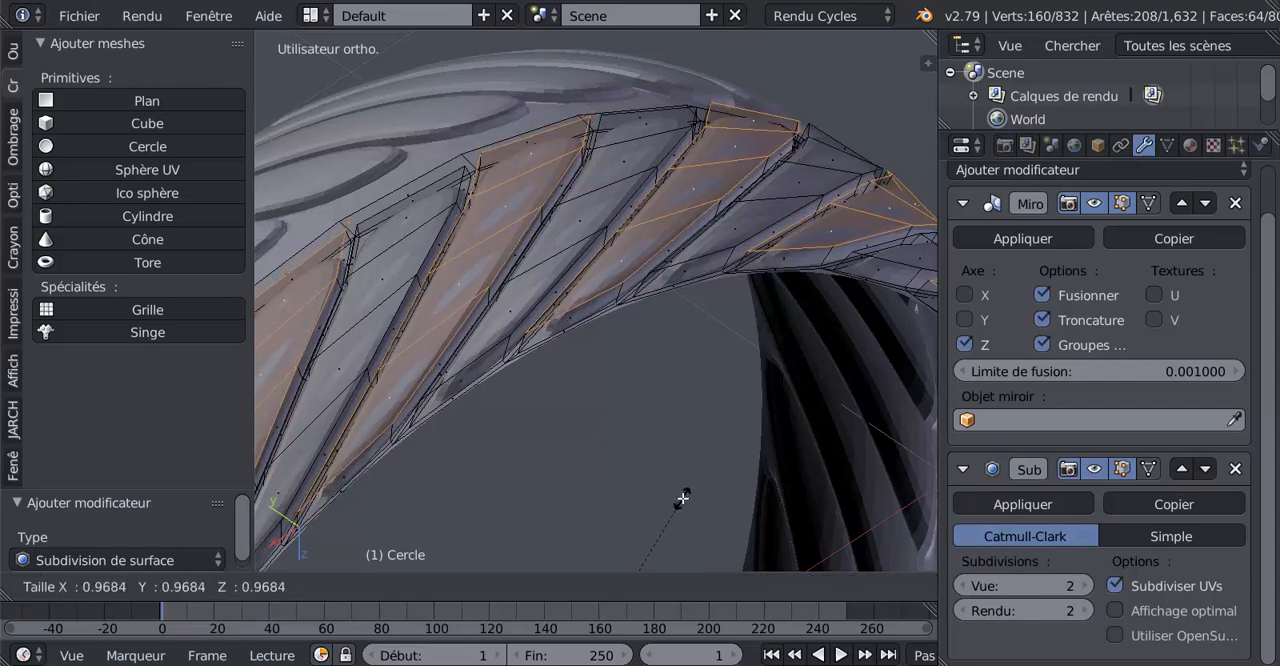
click(681, 499)
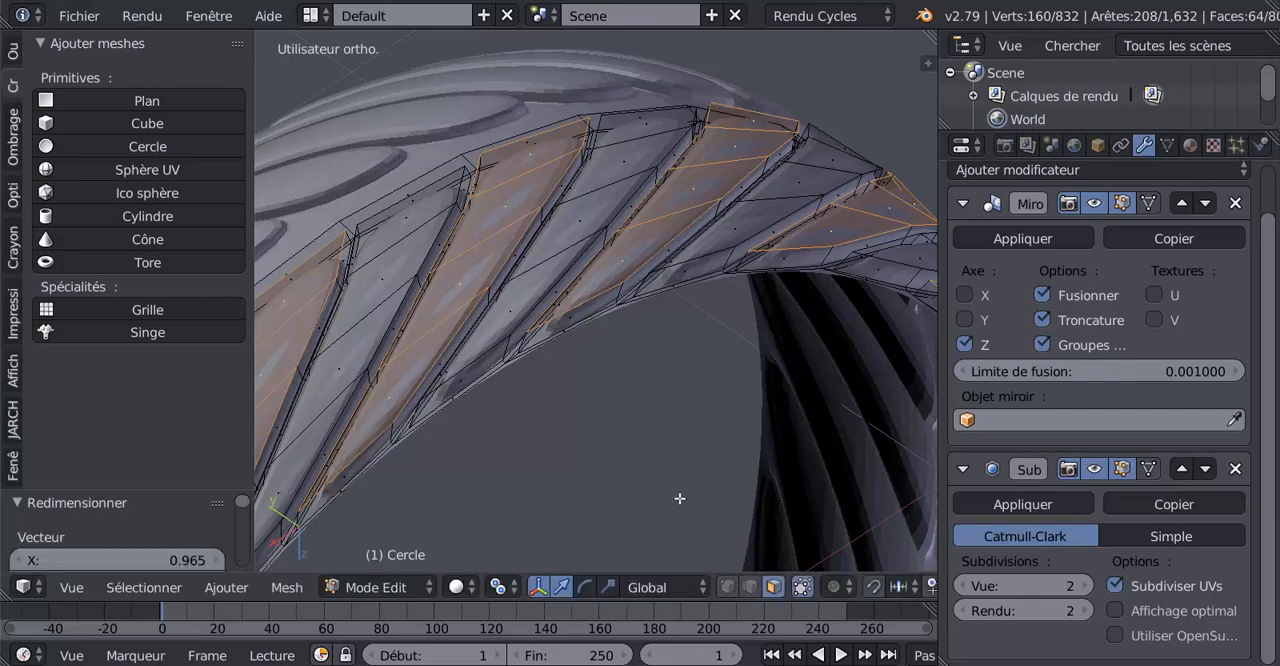
Check the smoothed tread in object mode, select the narrow loop of faces along the tyre's centre line and extrude it in place
key(Tab)
scroll(680, 499, down, 3)
middle_drag(669, 463, 717, 477)
scroll(648, 495, up, 3)
key(Tab)
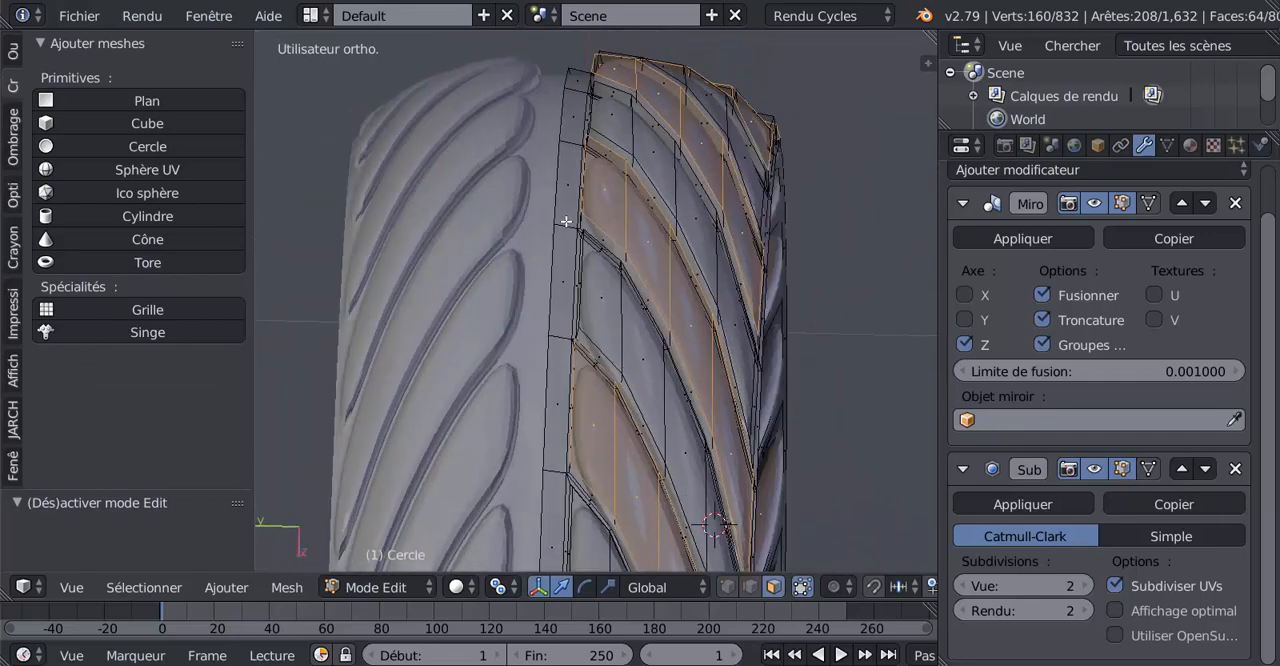
alt+click(566, 222)
scroll(570, 228, down, 2)
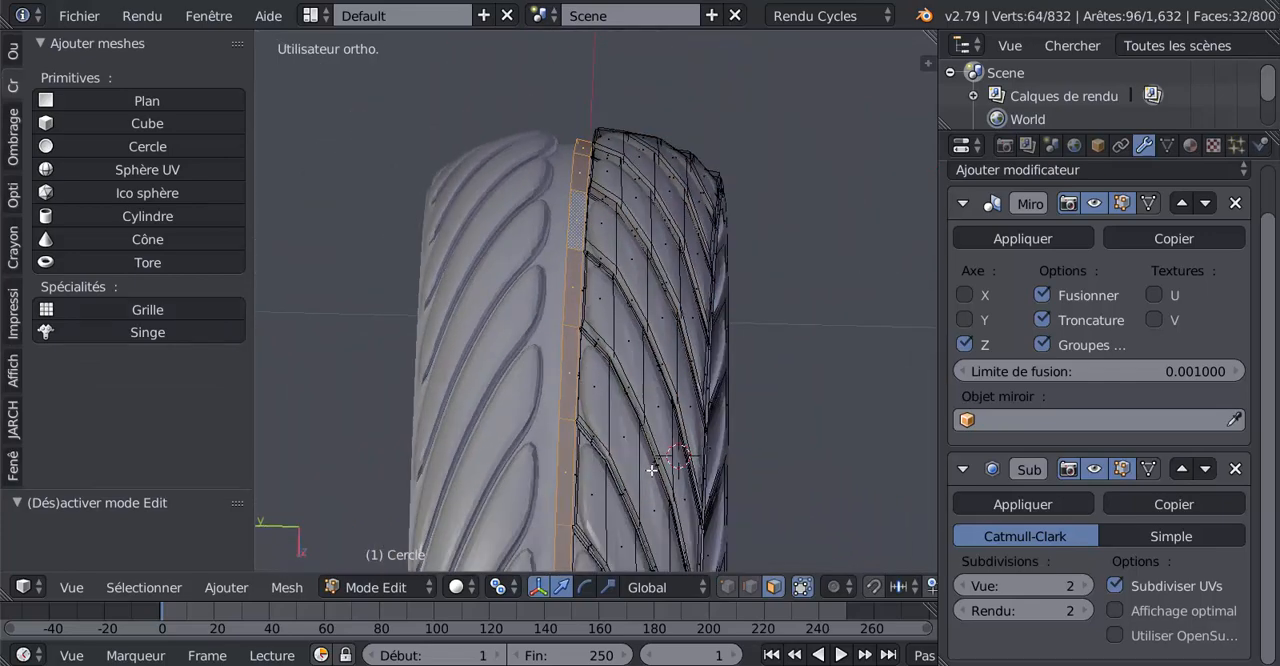
key(e)
right_click(651, 470)
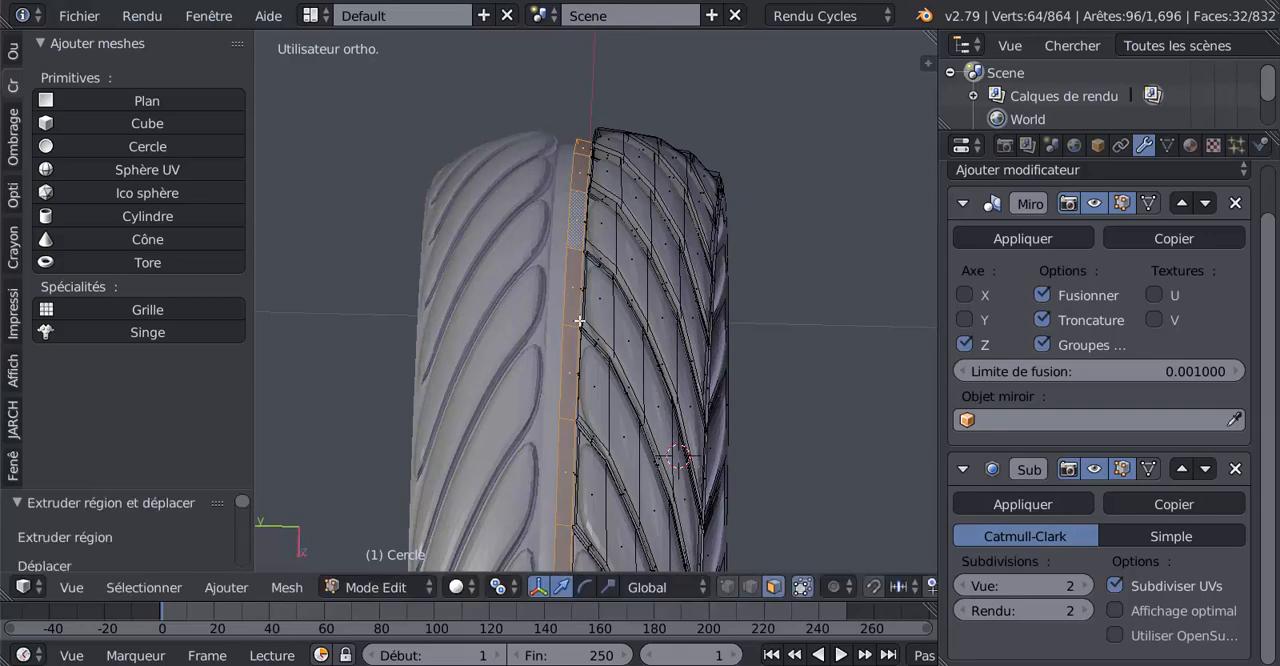
Inset the central loop of faces with a thickness of about 0.0037
scroll(579, 320, up, 3)
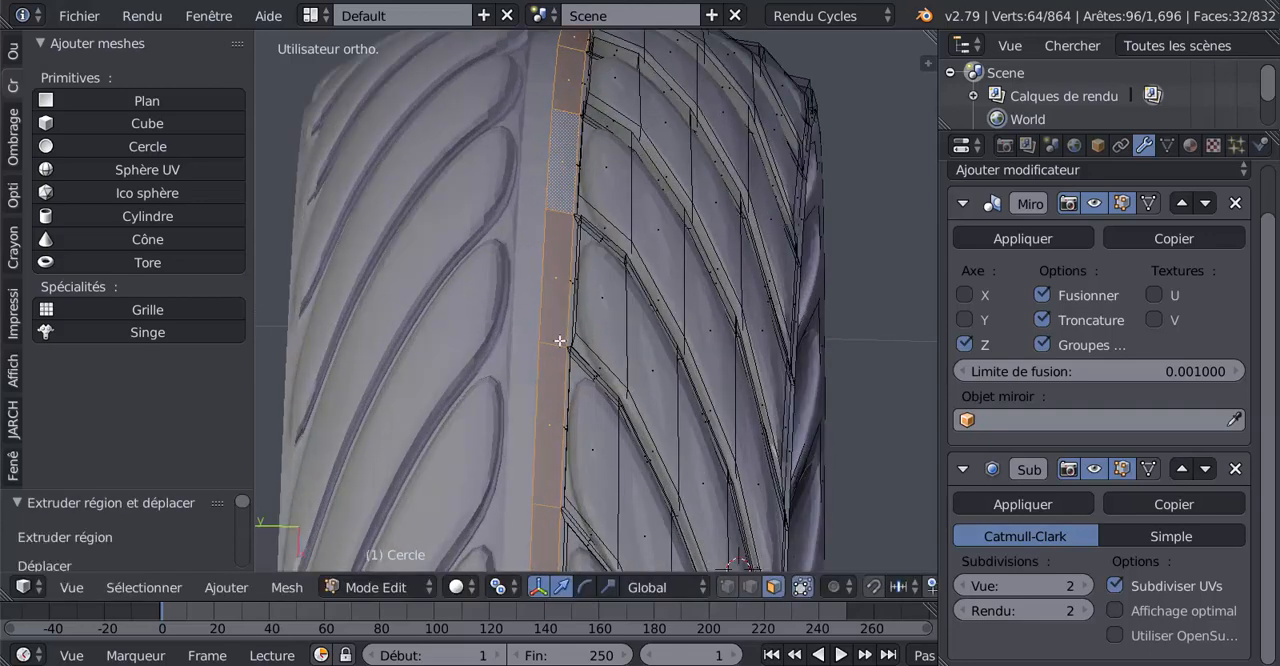
key(i)
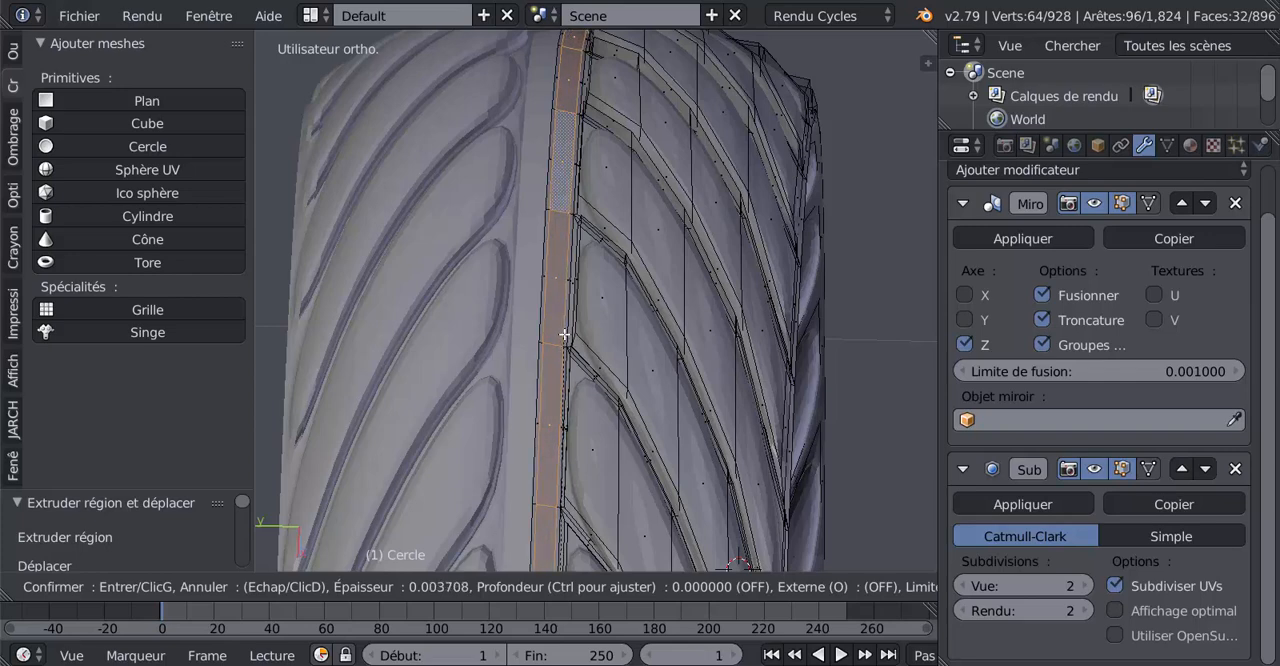
click(565, 335)
Extrude the inset central loop and scale it outward to about 1.02 to form a raised rib
scroll(564, 338, up, 3)
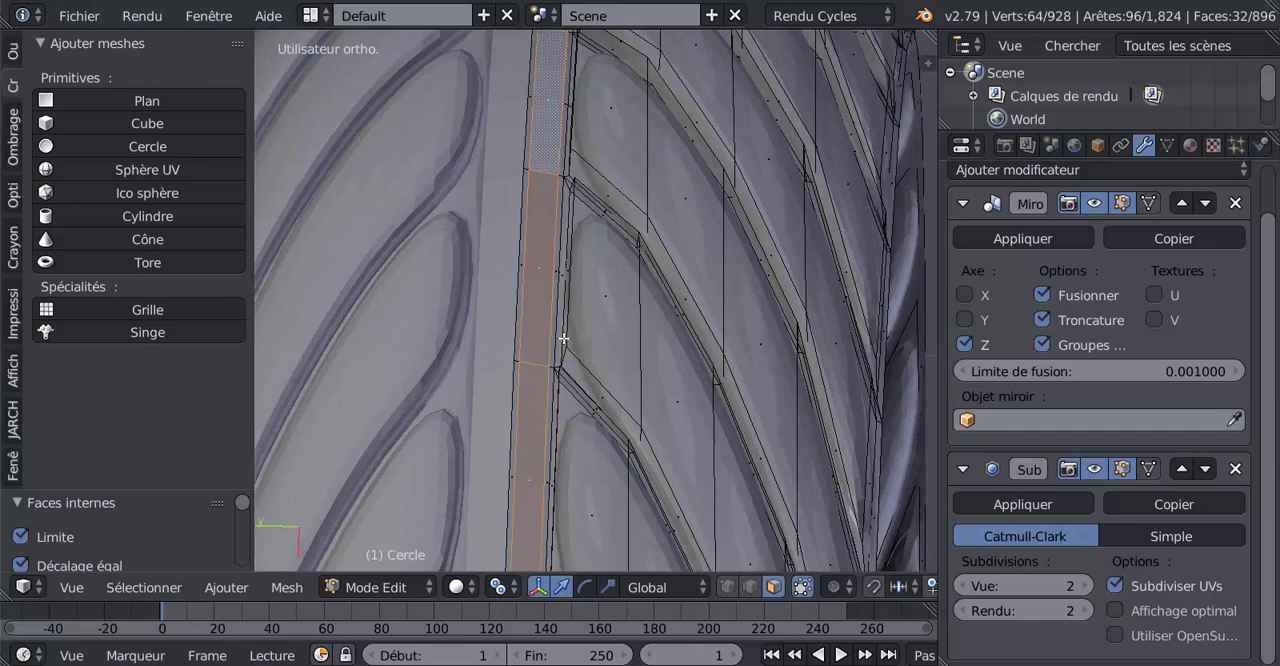
key(e)
key(s)
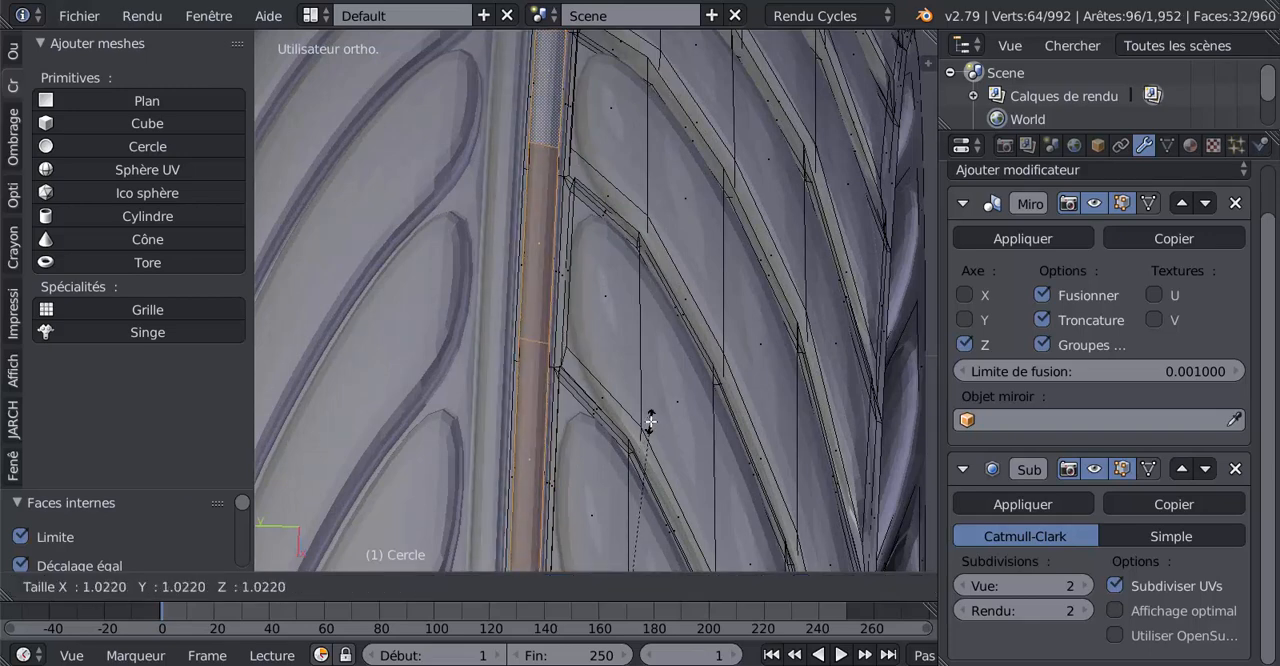
click(655, 428)
Enlarge the central rib slightly in the front view by scaling it to 1.008
mouse_move(663, 434)
middle_down()
mouse_move(575, 376)
mouse_move(671, 431)
middle_up()
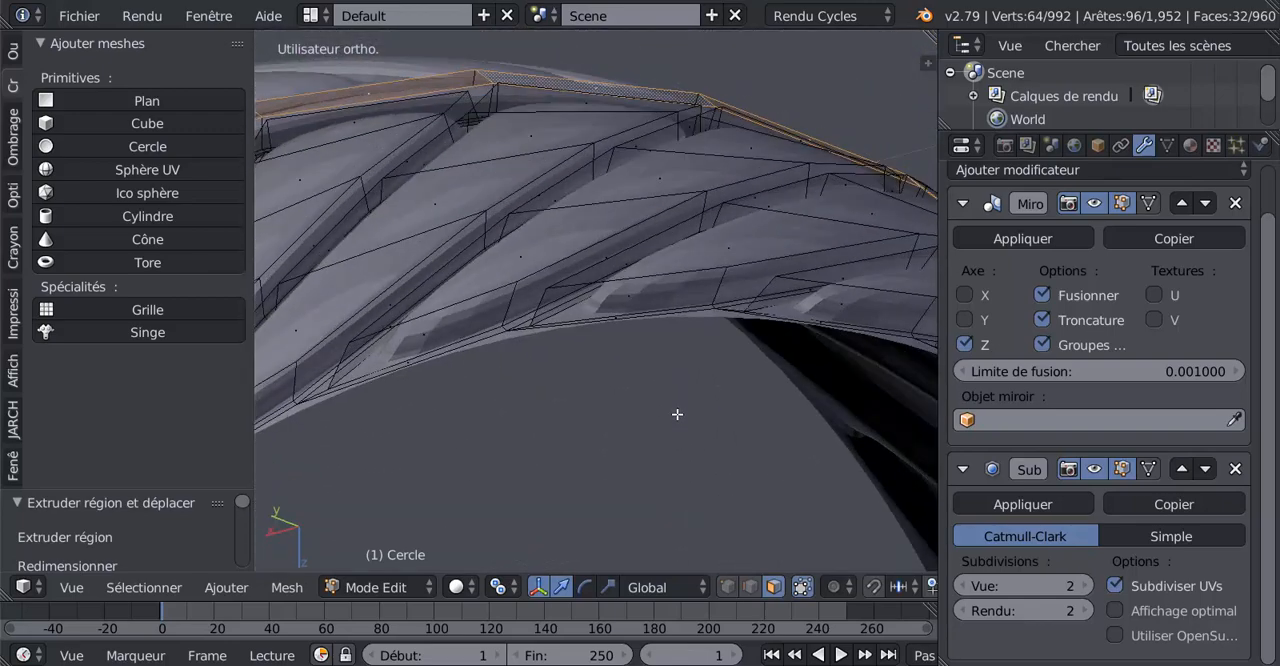
key(KP_1)
scroll(637, 443, down, 6)
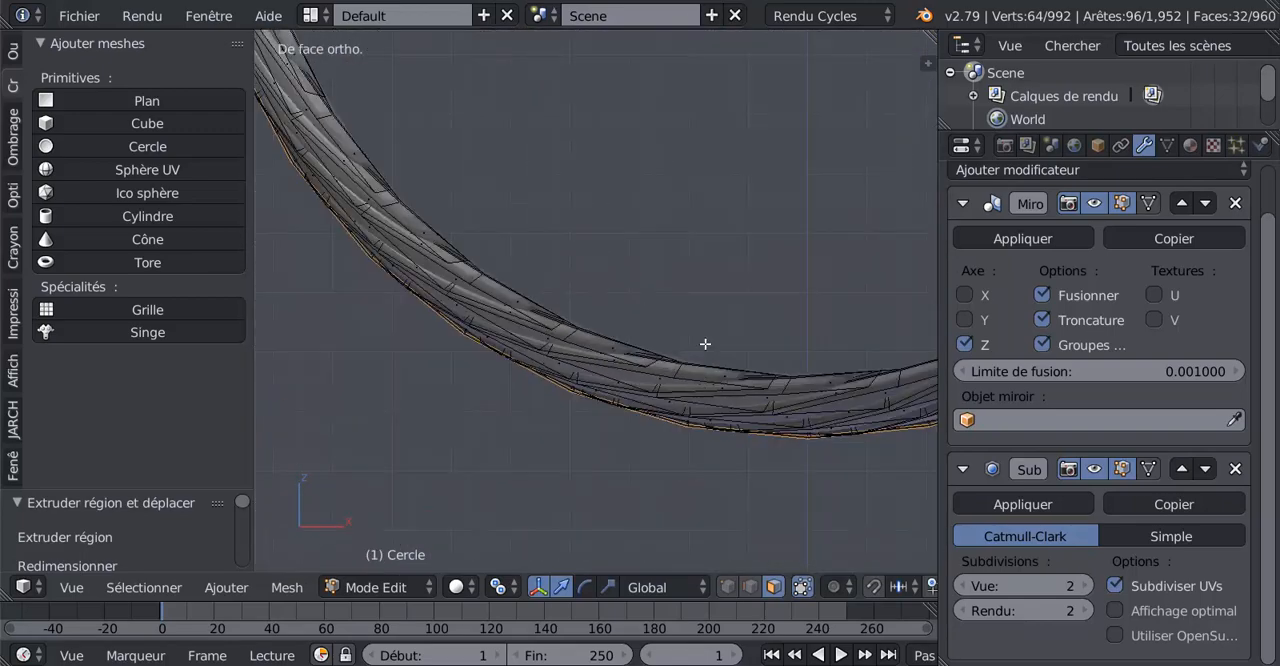
shift+middle_drag(736, 331, 694, 413)
scroll(694, 313, up, 3)
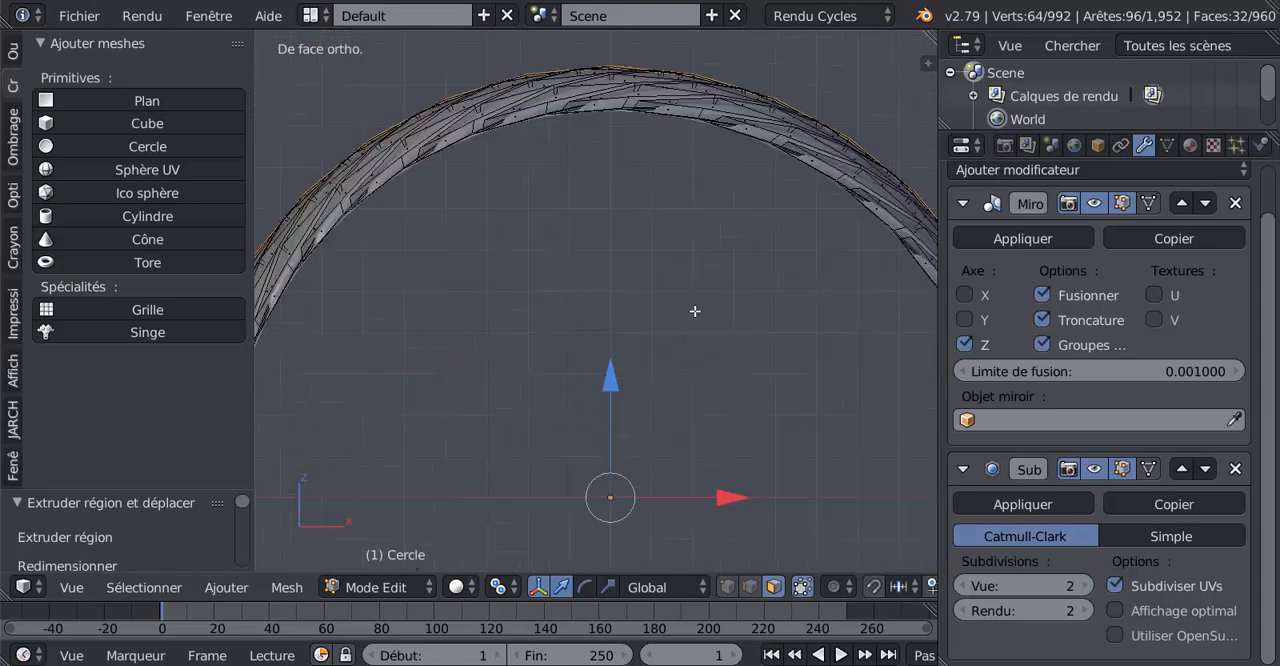
shift+middle_drag(695, 331, 700, 434)
key(s)
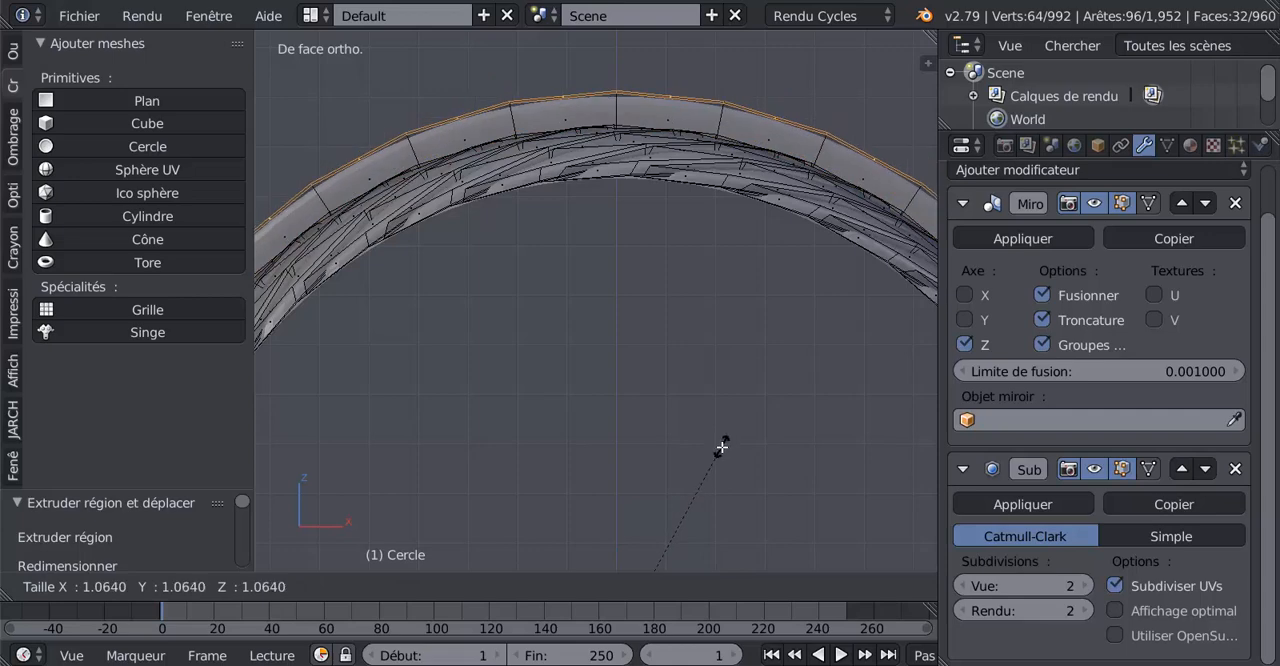
click(654, 523)
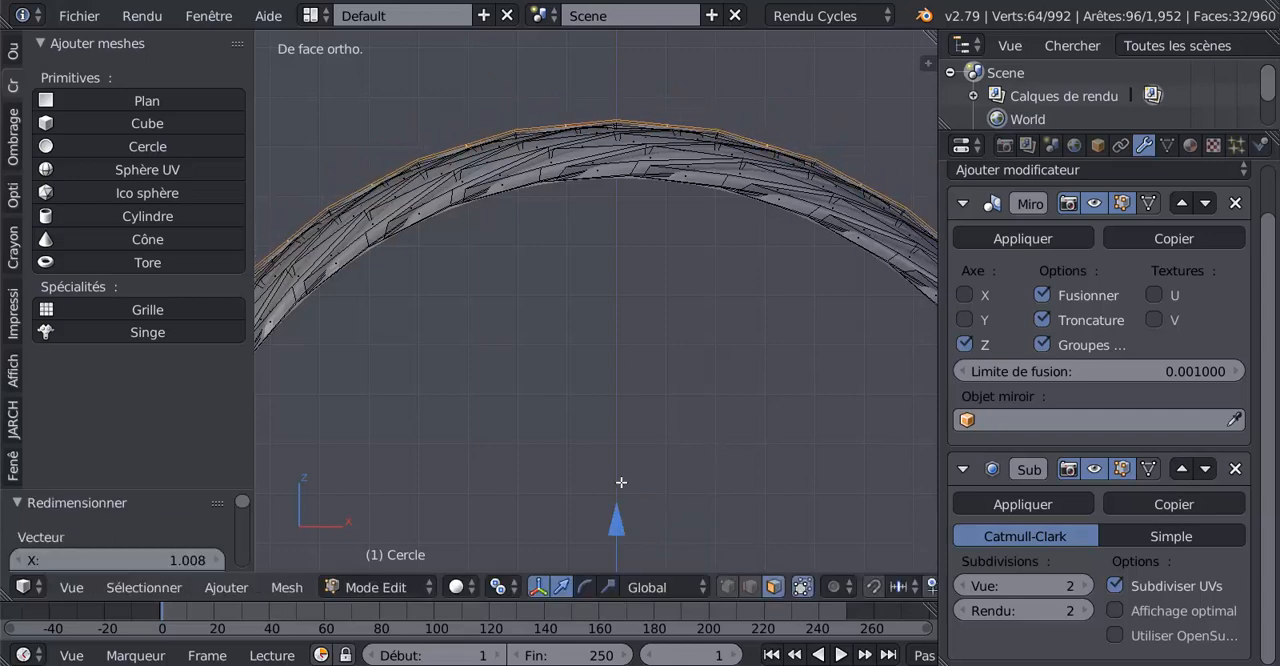
Check the central rib's height against the tread in the right side view and scale it down to 0.996
key(KP_3)
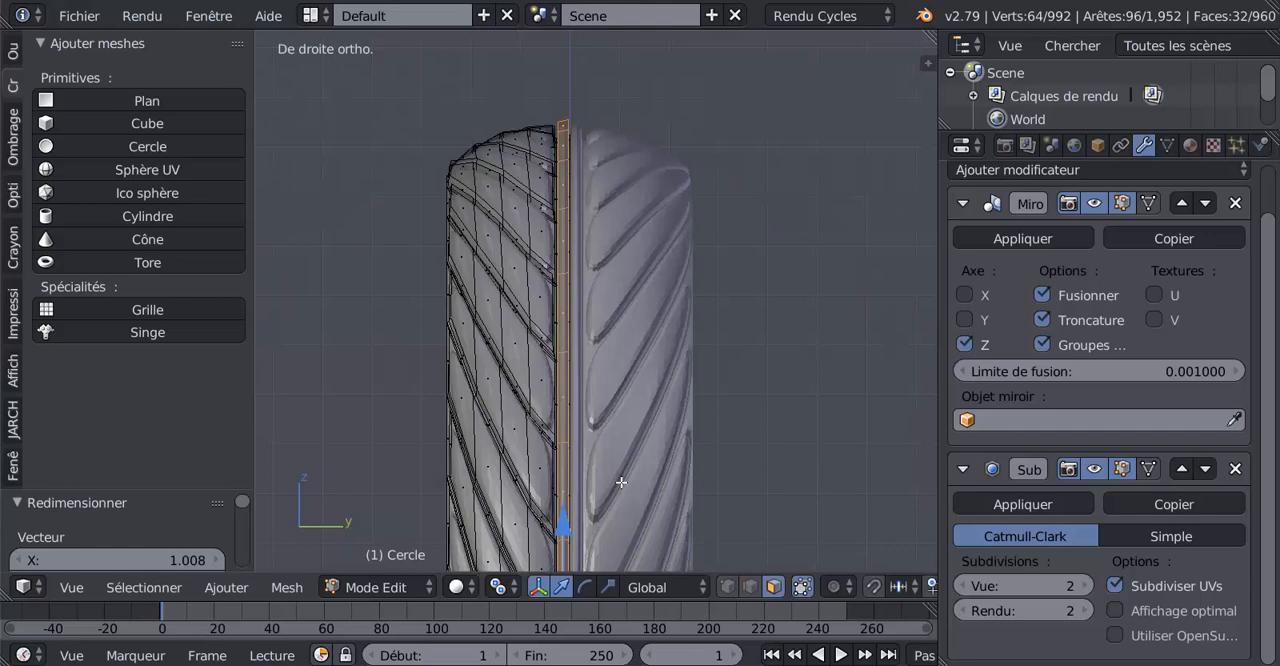
scroll(621, 482, up, 1)
shift+middle_drag(618, 430, 651, 505)
scroll(662, 432, up, 2)
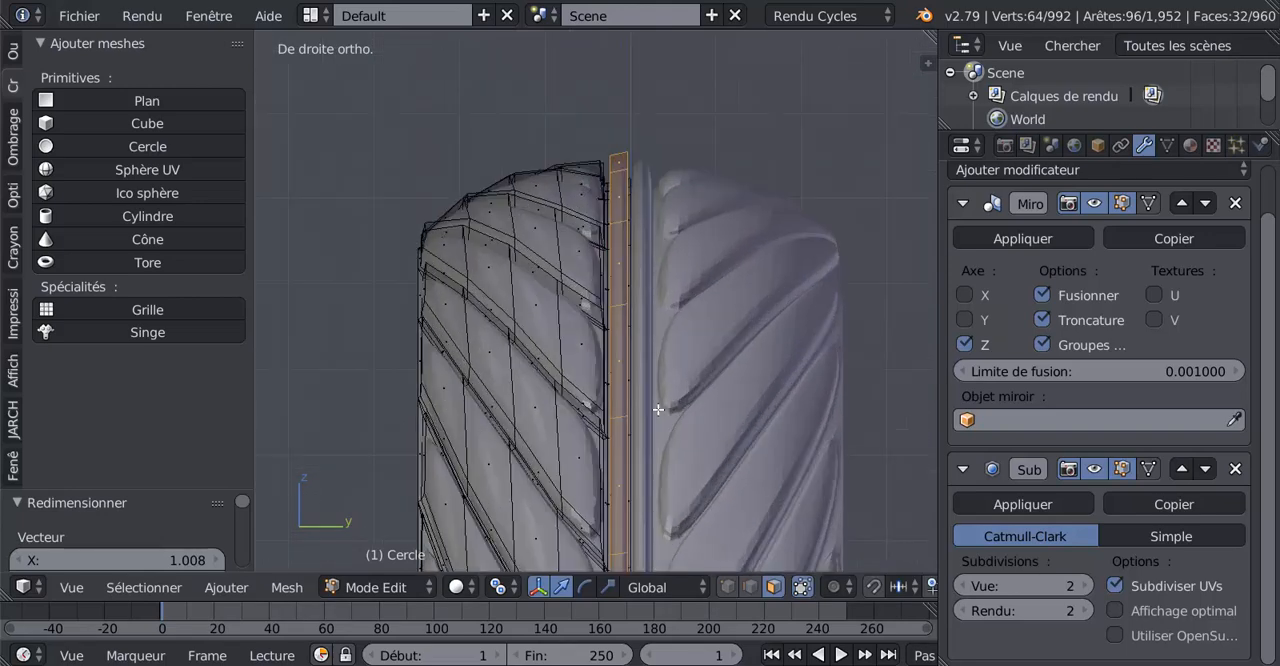
key(Tab)
key(Tab)
scroll(638, 272, up, 2)
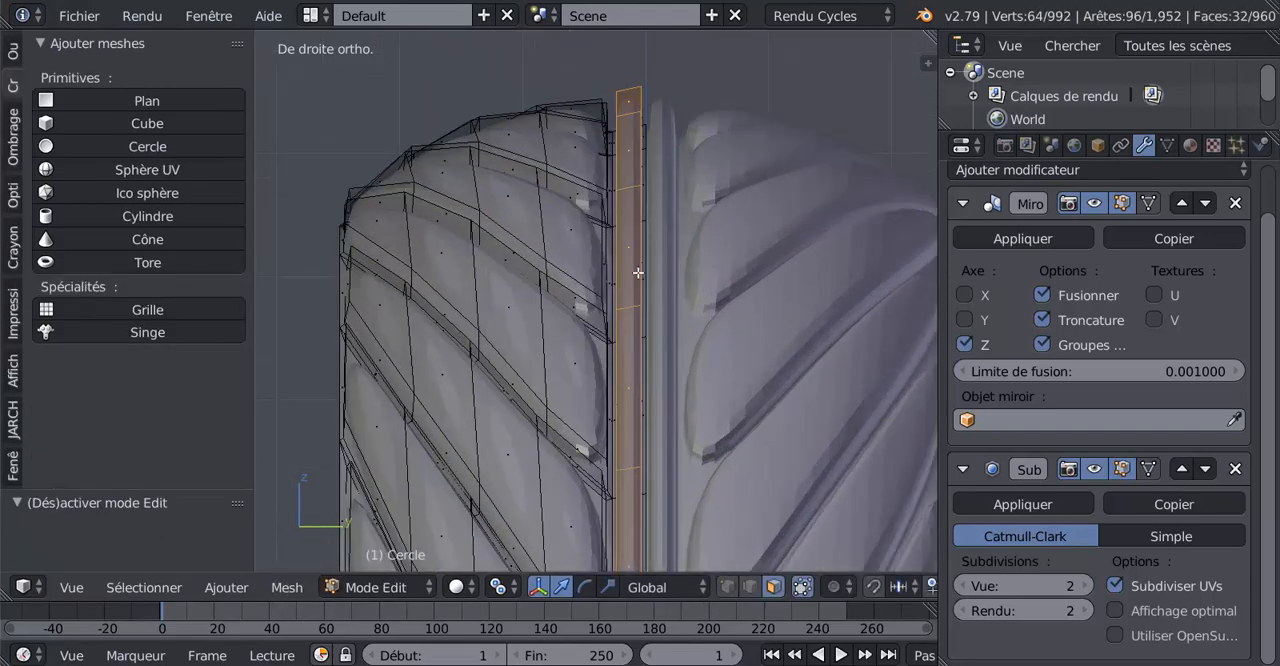
key(Tab)
key(Tab)
key(s)
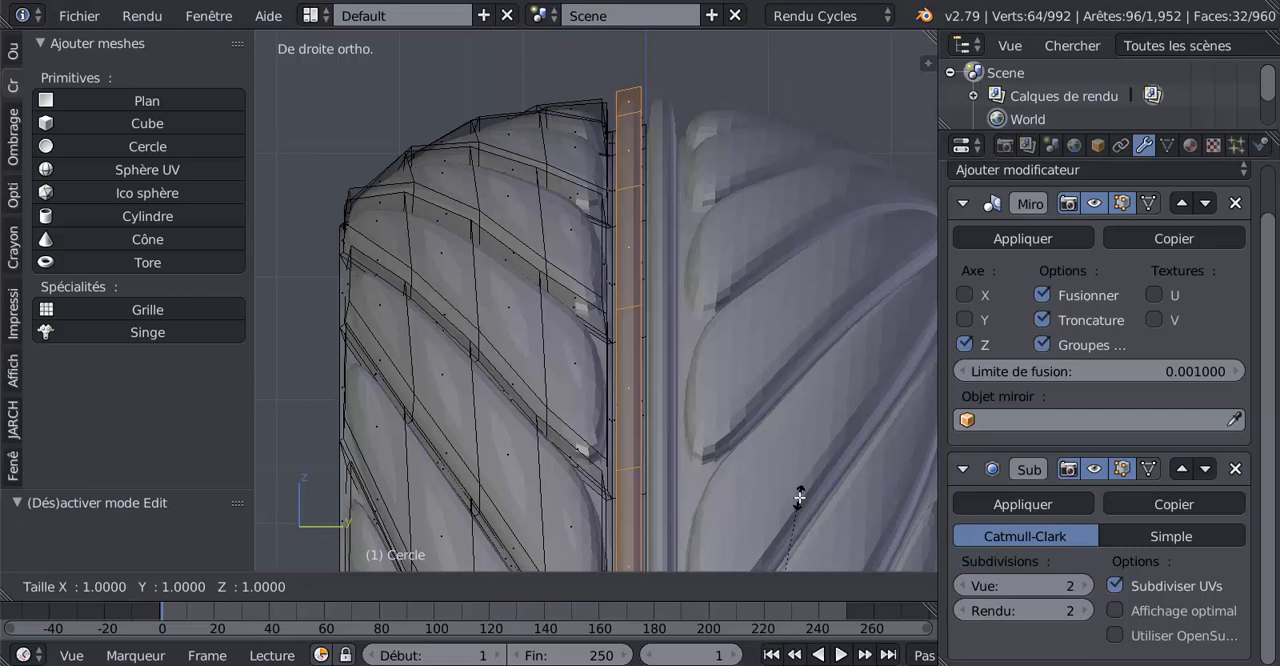
click(734, 525)
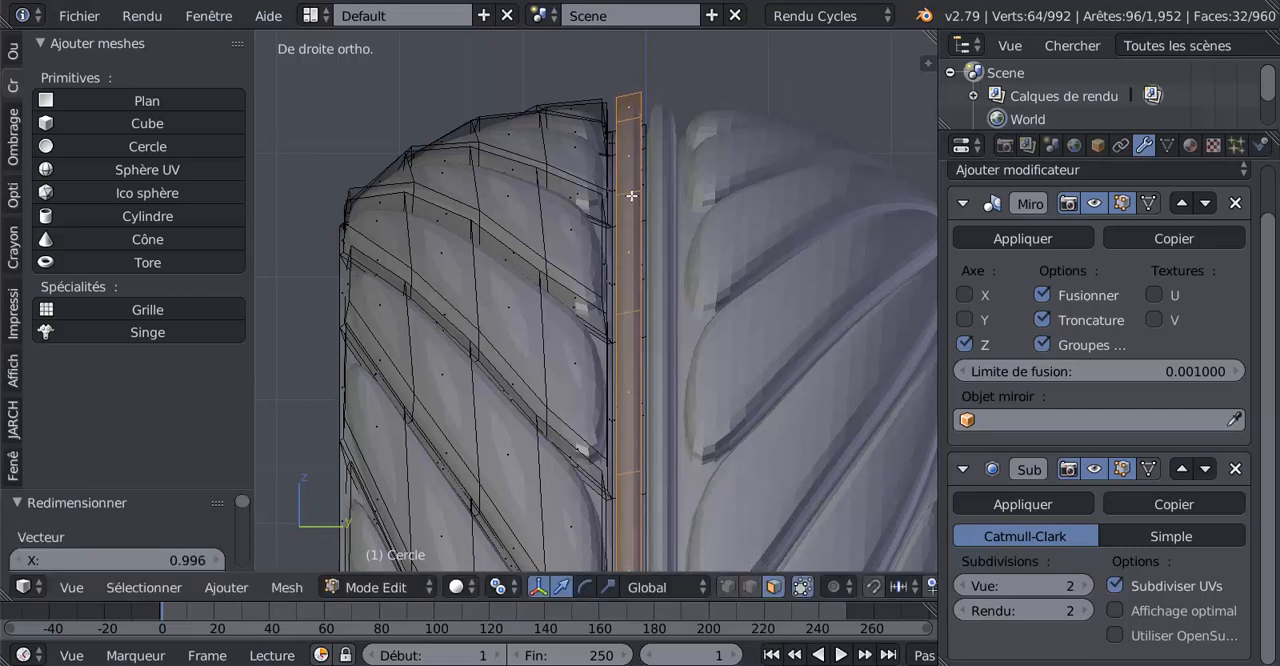
Add two loop cuts around the raised central rib to sharpen it, and check the smoothed tyre outside edit mode
key(ctrl+r)
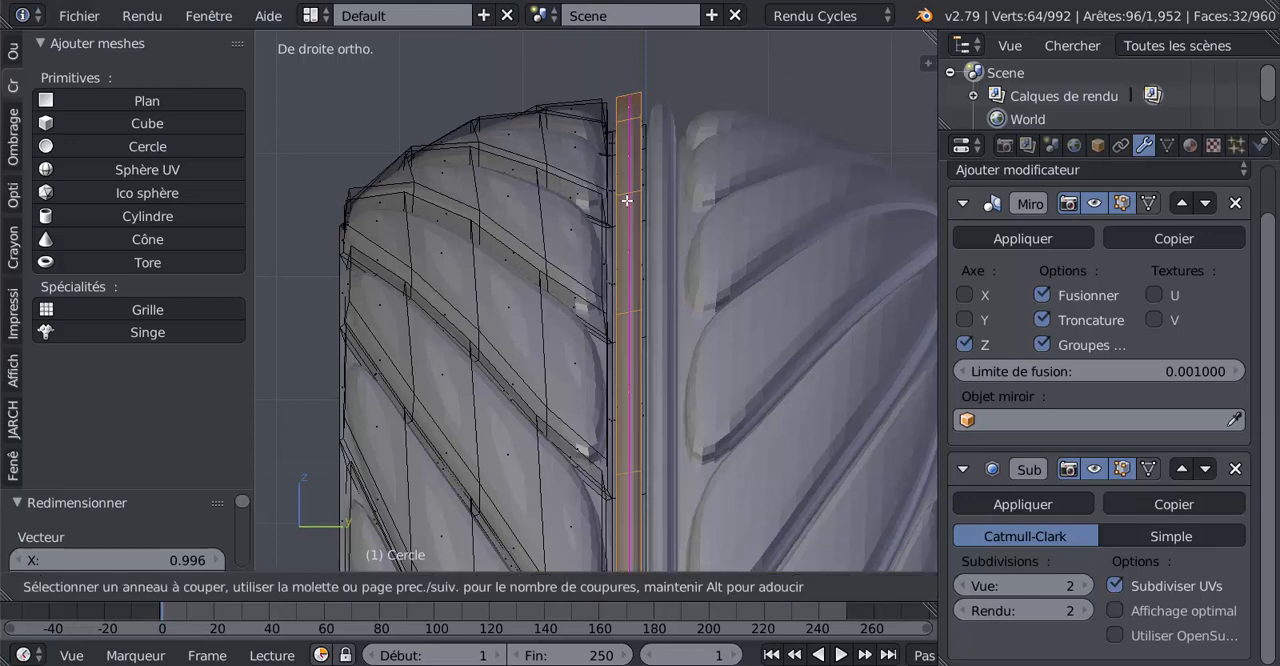
scroll(627, 201, up, 1)
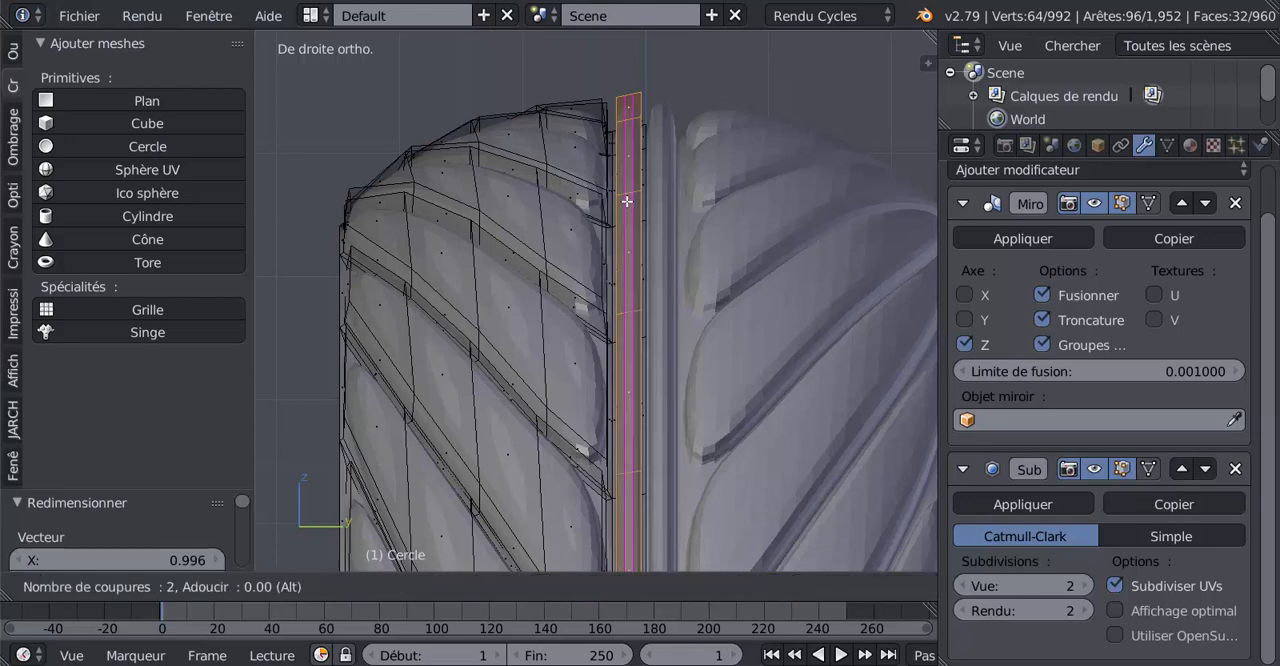
click(627, 201)
click(628, 202)
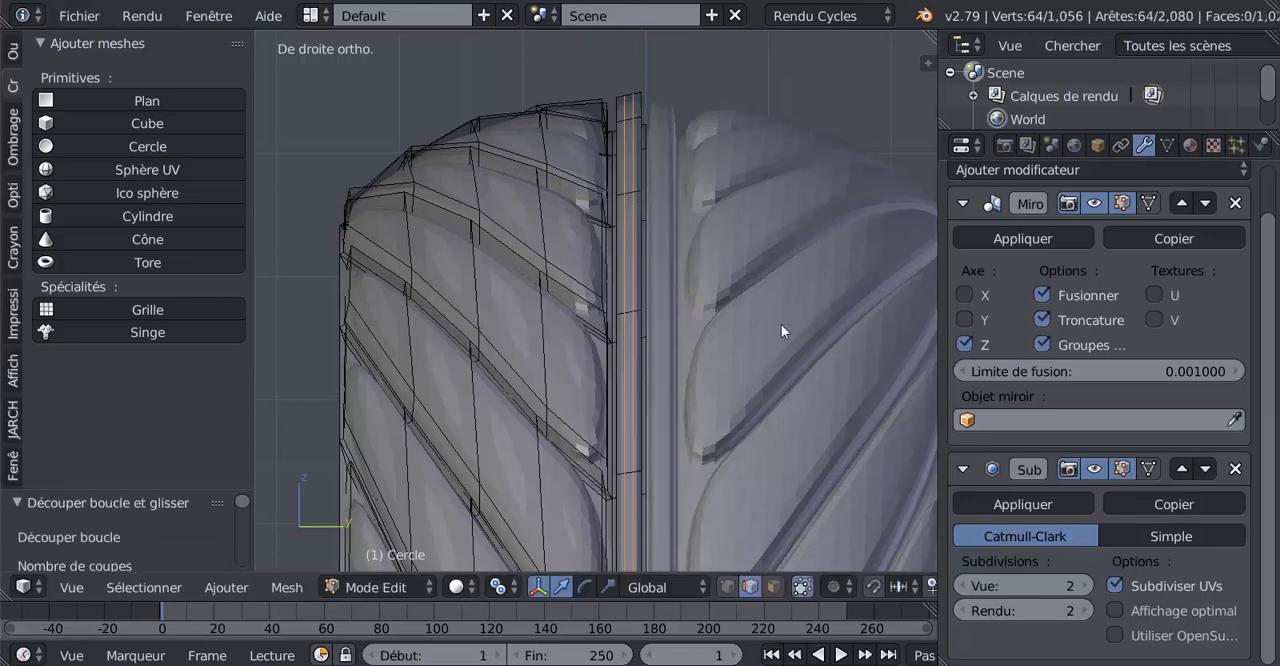
key(Tab)
scroll(654, 377, down, 3)
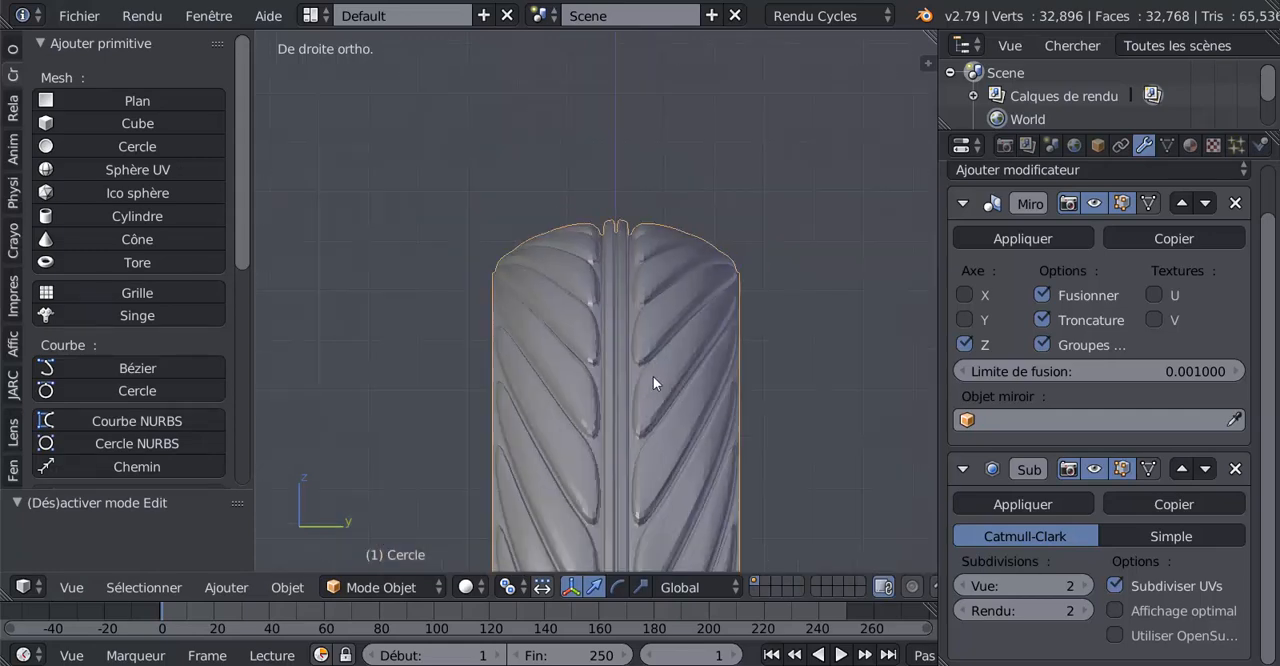
scroll(653, 376, up, 1)
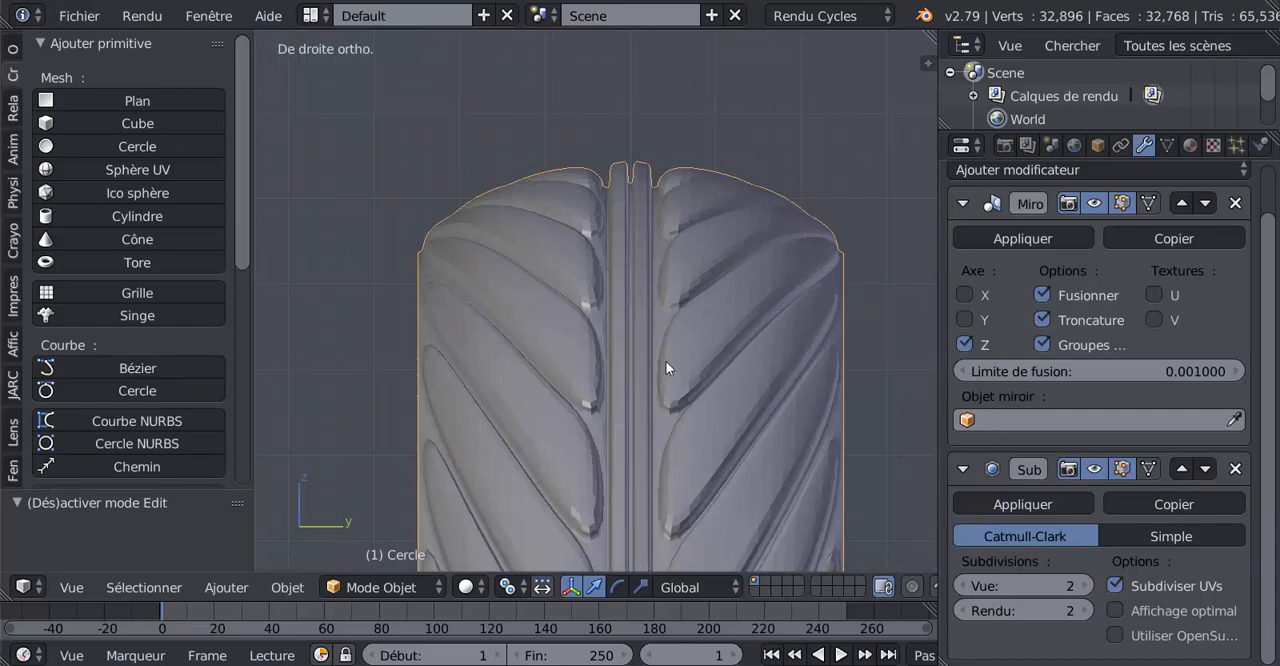
Select the lengthwise edge loop of the tread nearest the central rib and straighten it with LoopTools Flatten
key(Tab)
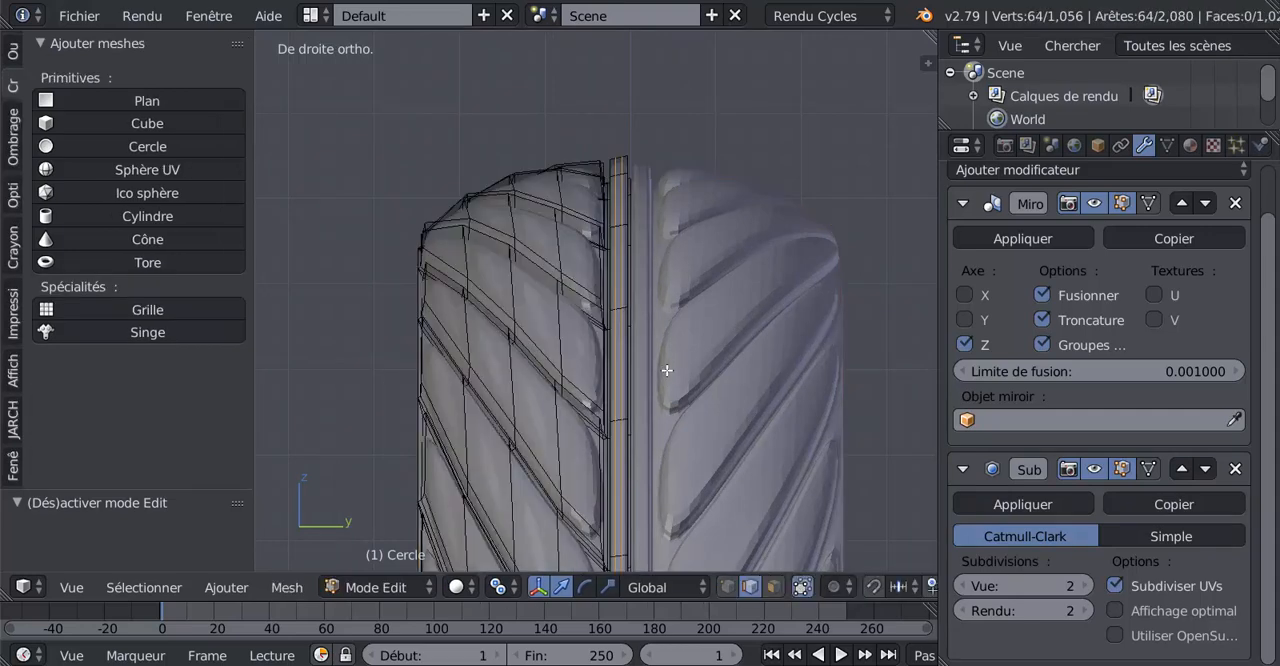
scroll(610, 400, down, 2)
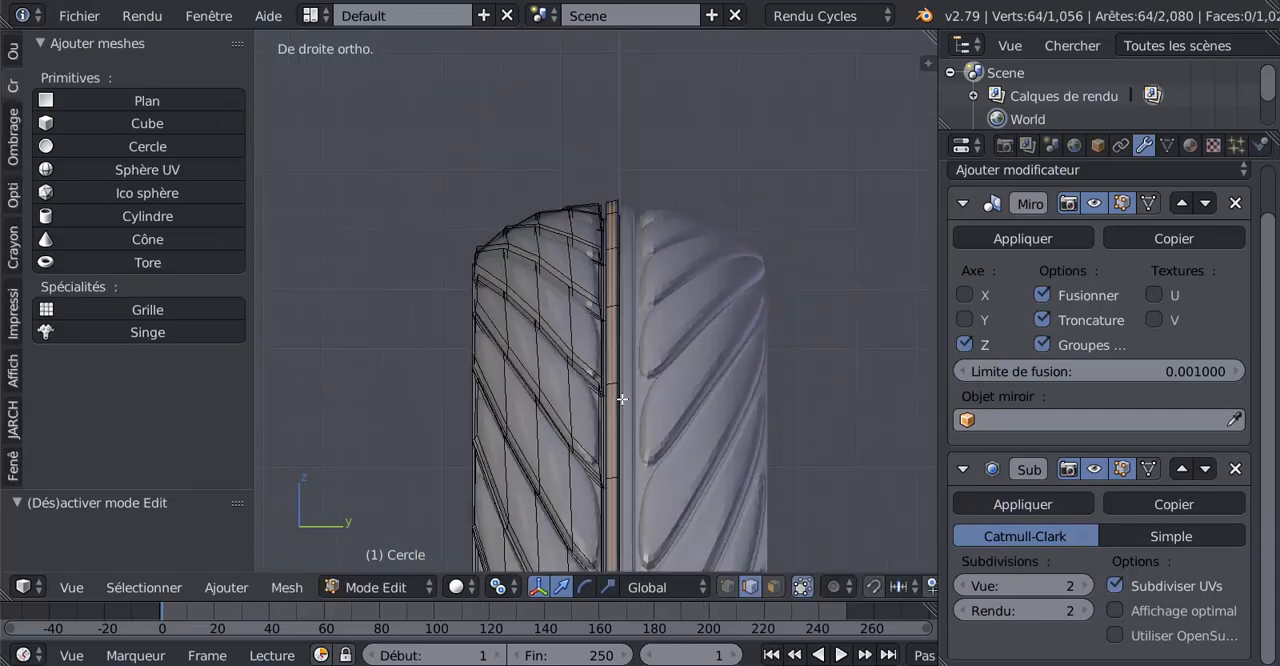
scroll(643, 401, up, 2)
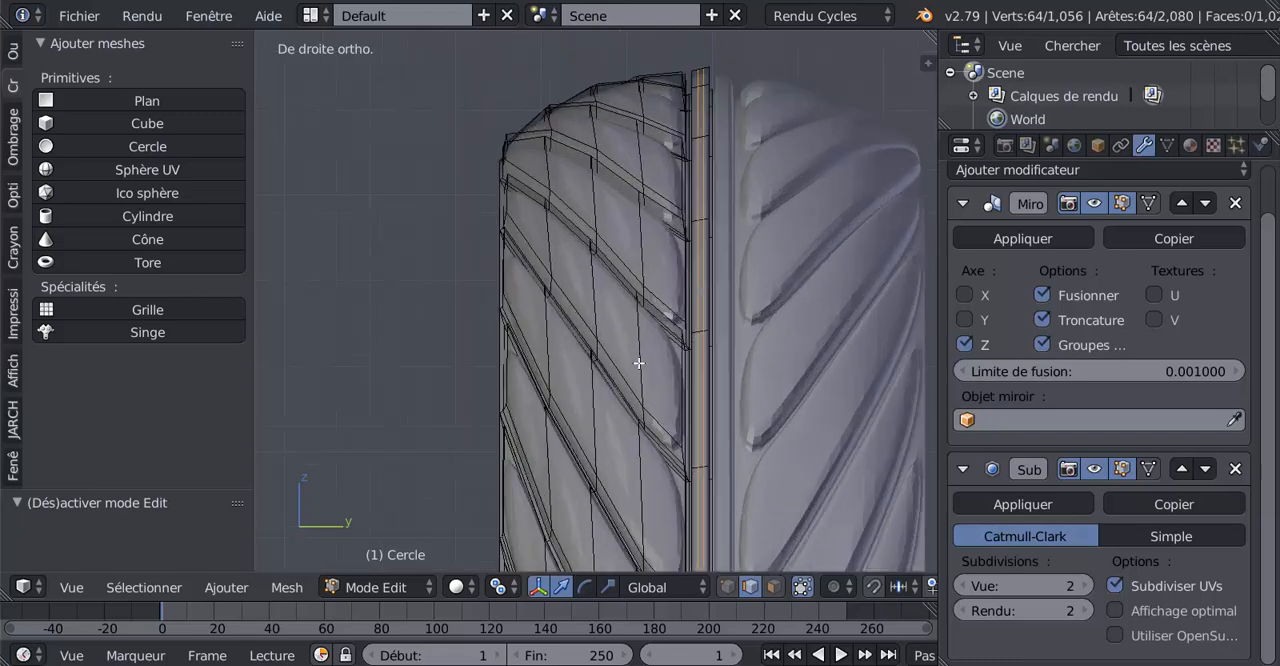
alt+right_click(640, 340)
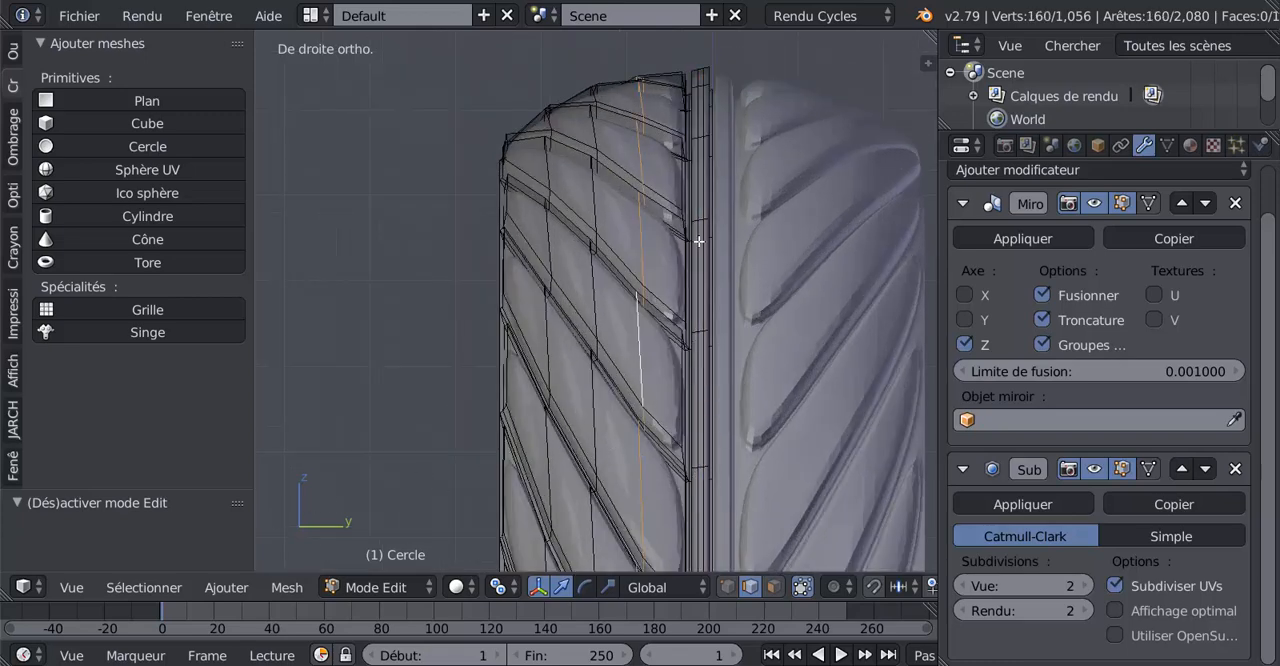
scroll(362, 350, down, 3)
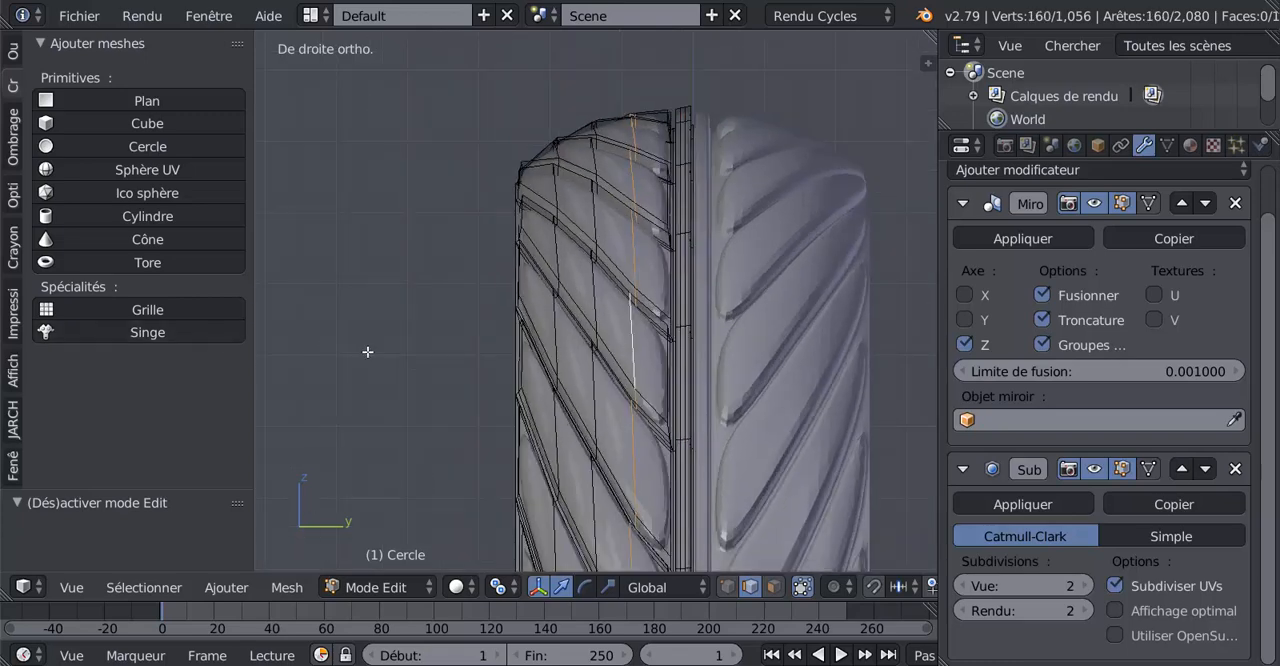
click(14, 52)
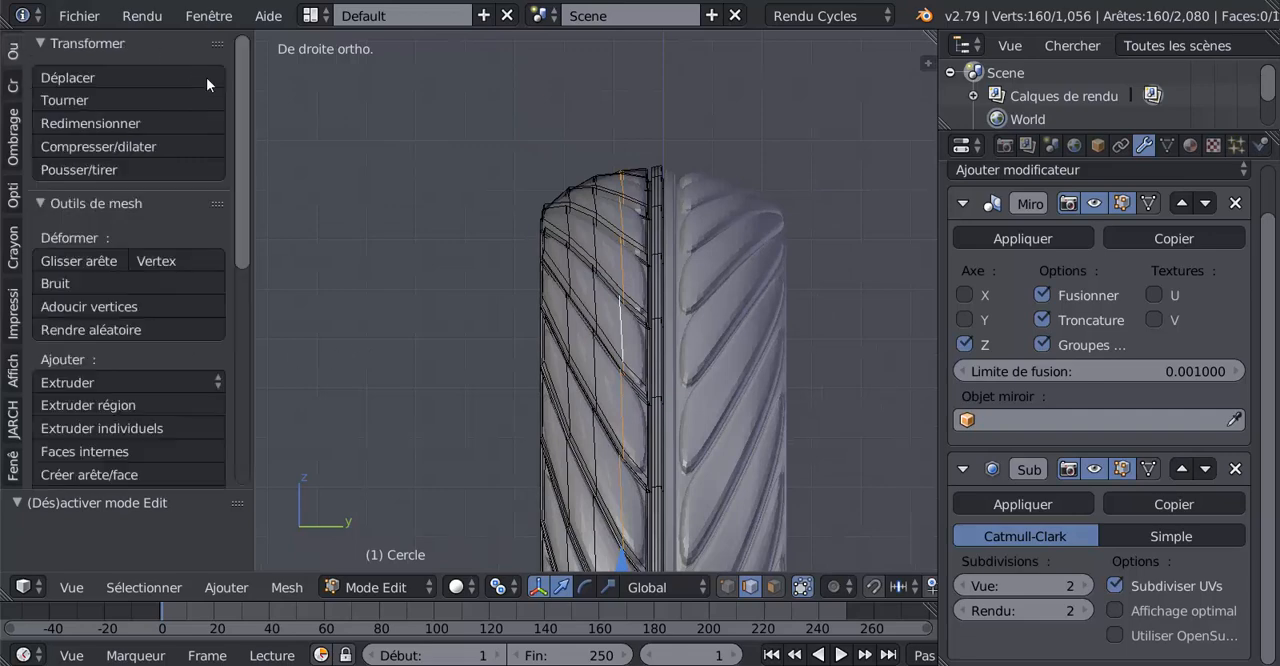
drag(244, 158, 238, 408)
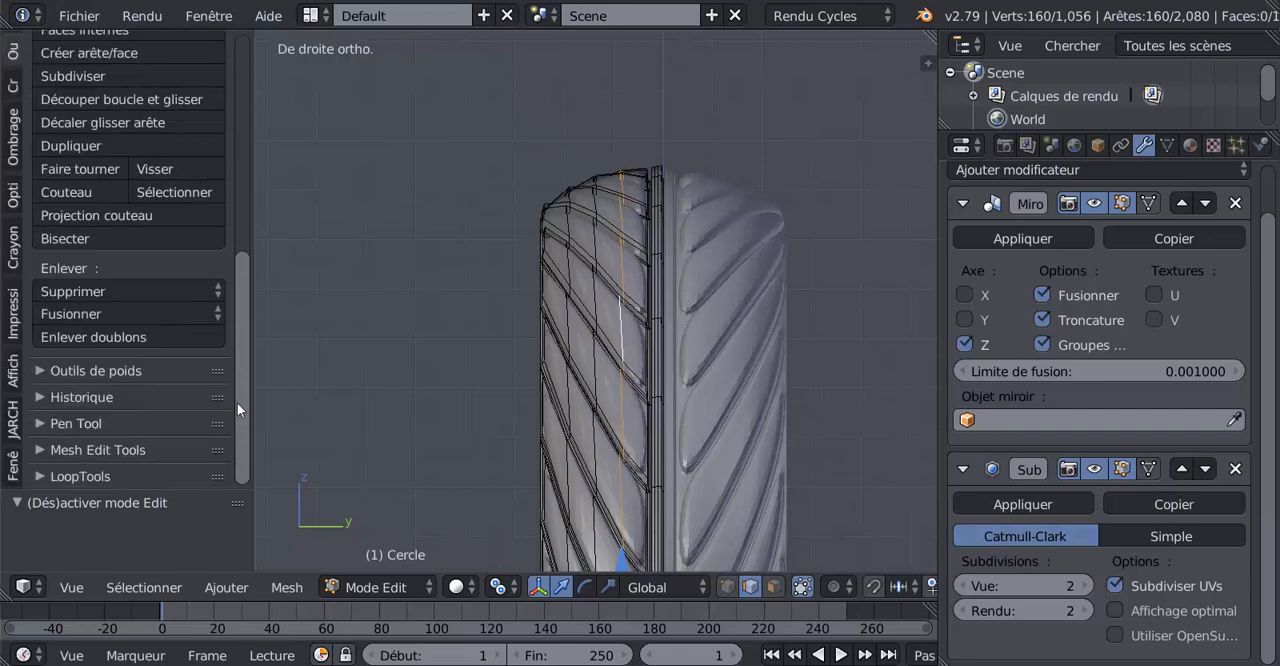
click(71, 475)
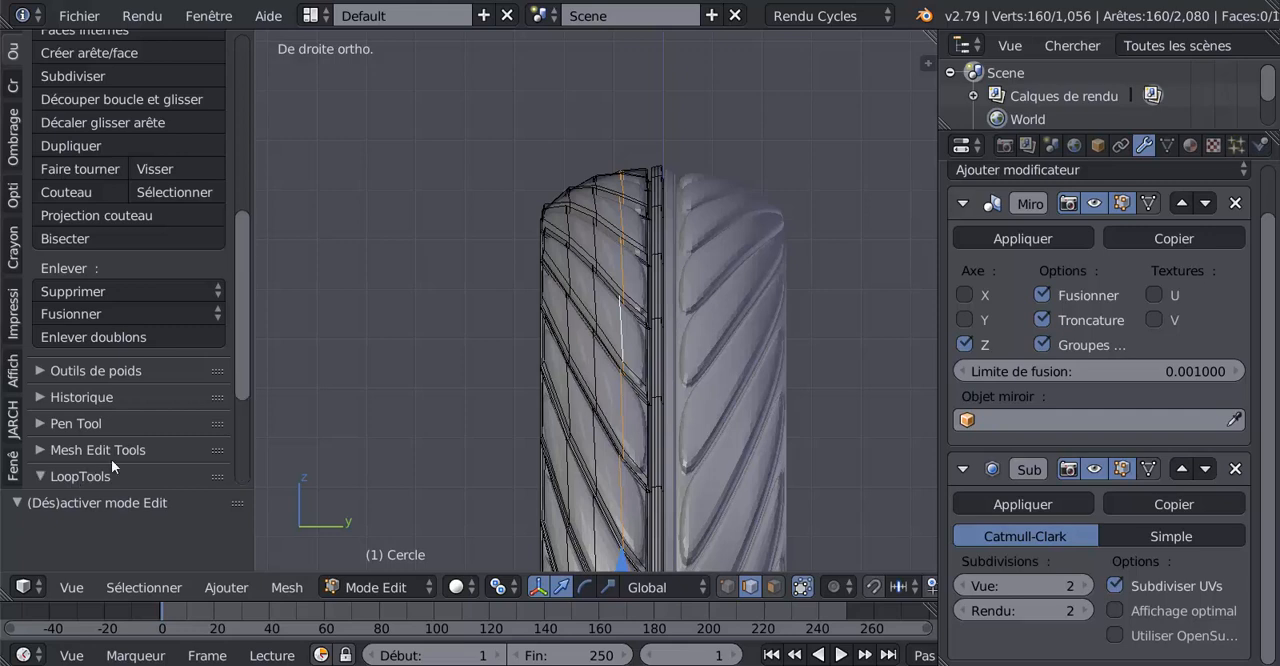
drag(249, 318, 237, 455)
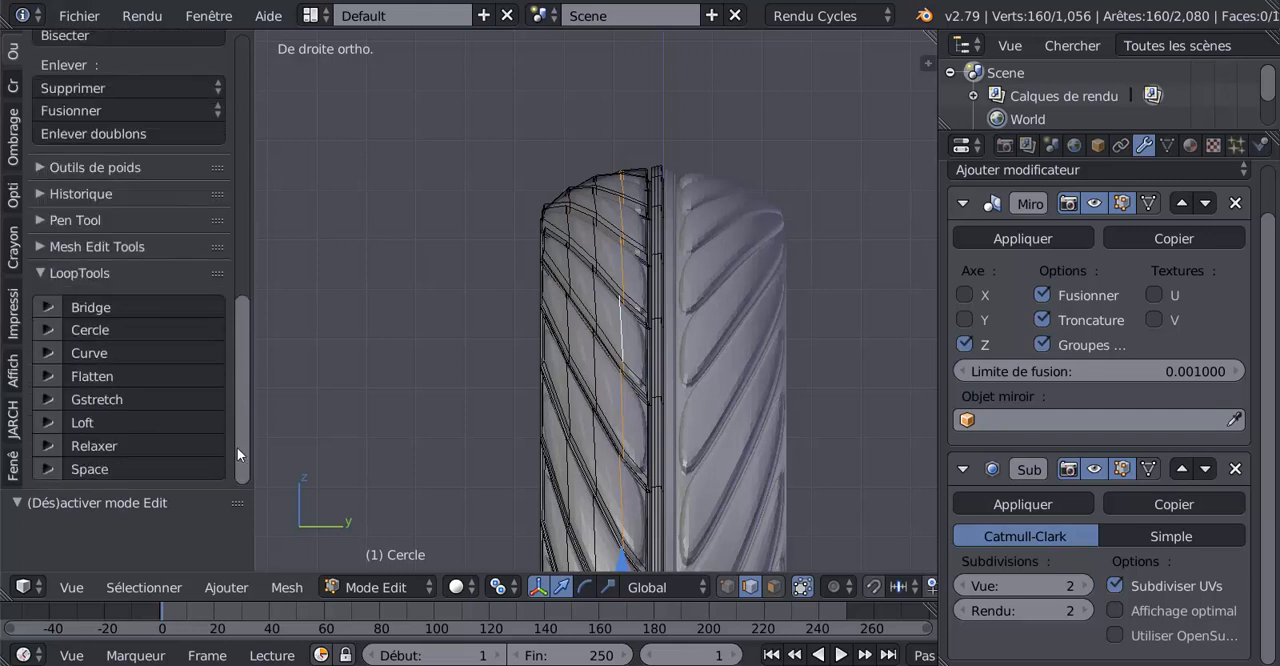
click(100, 377)
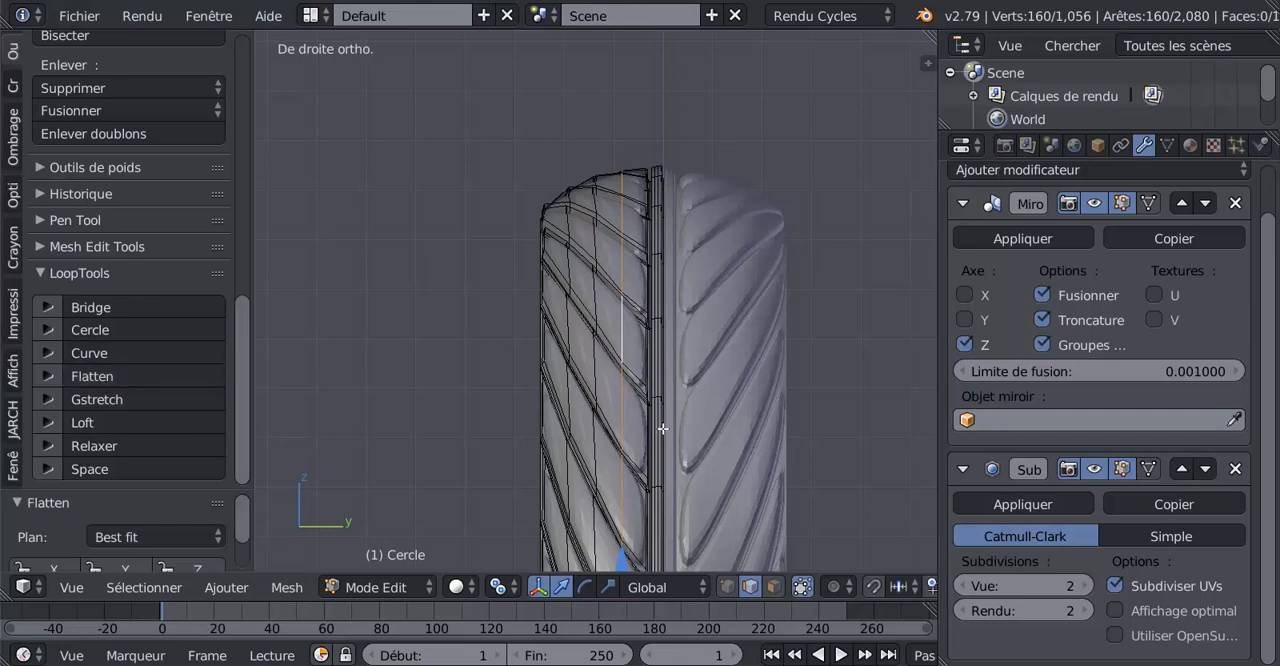
Flatten the two remaining lengthwise tread edge loops between the first flattened loop and the tyre's outer border, one after the other
right_click(601, 296)
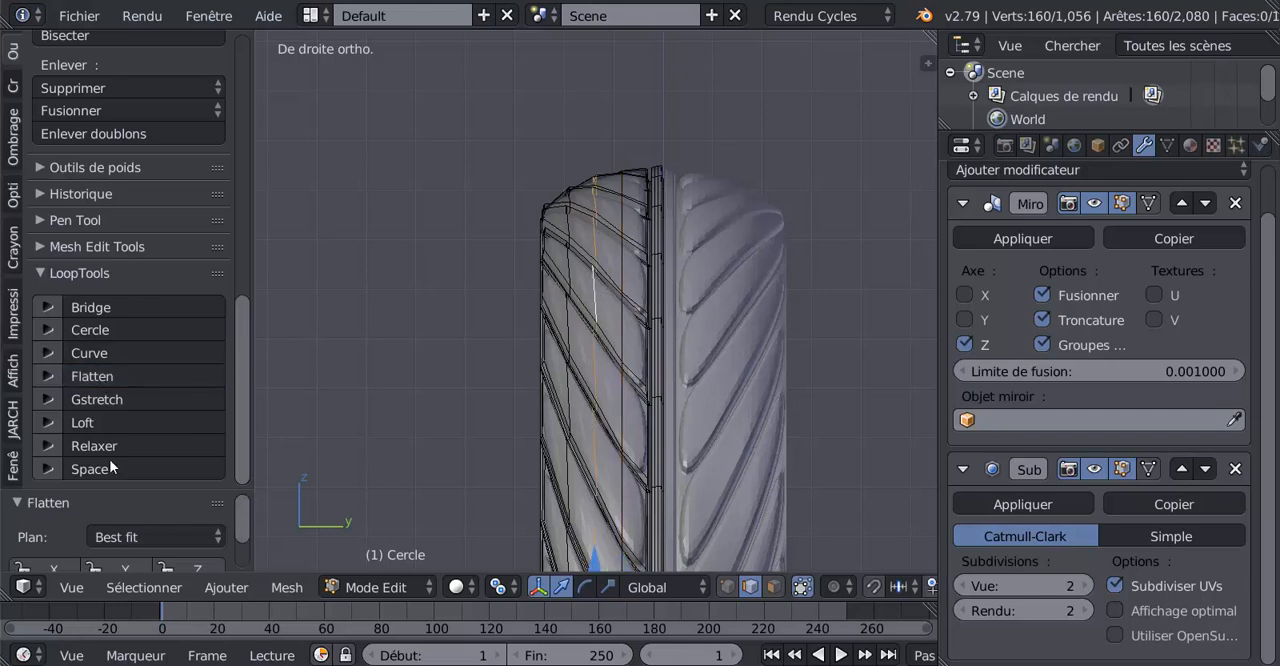
click(108, 376)
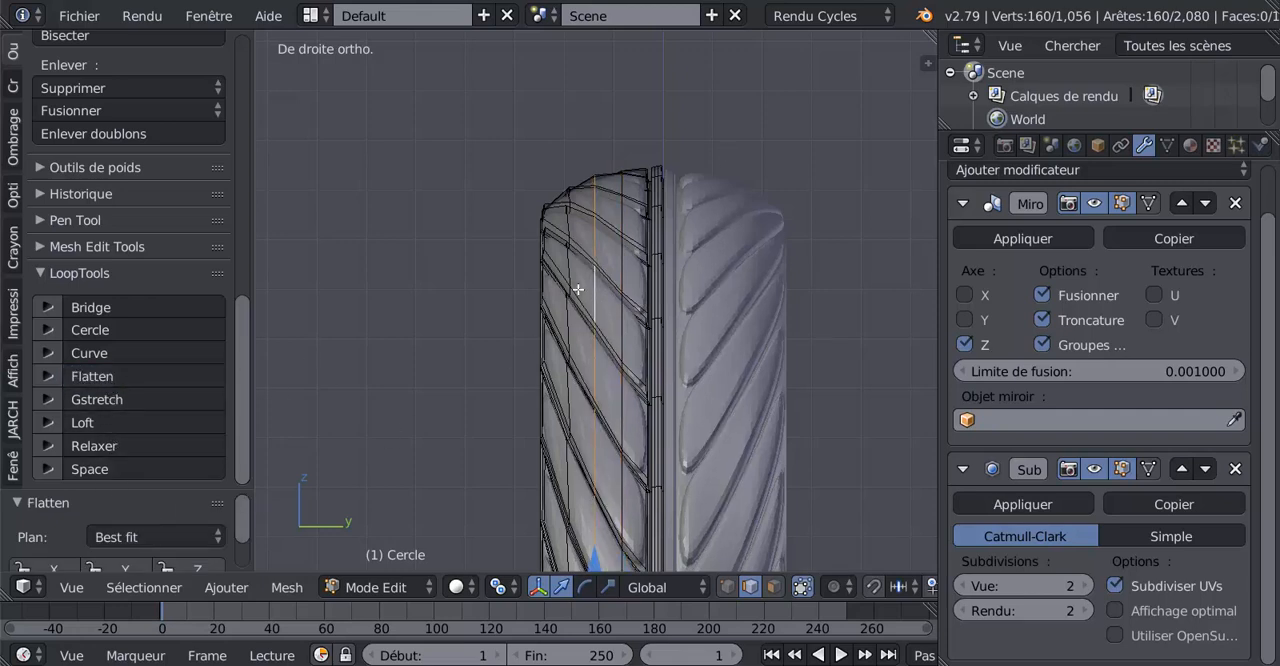
right_click(565, 277)
click(112, 376)
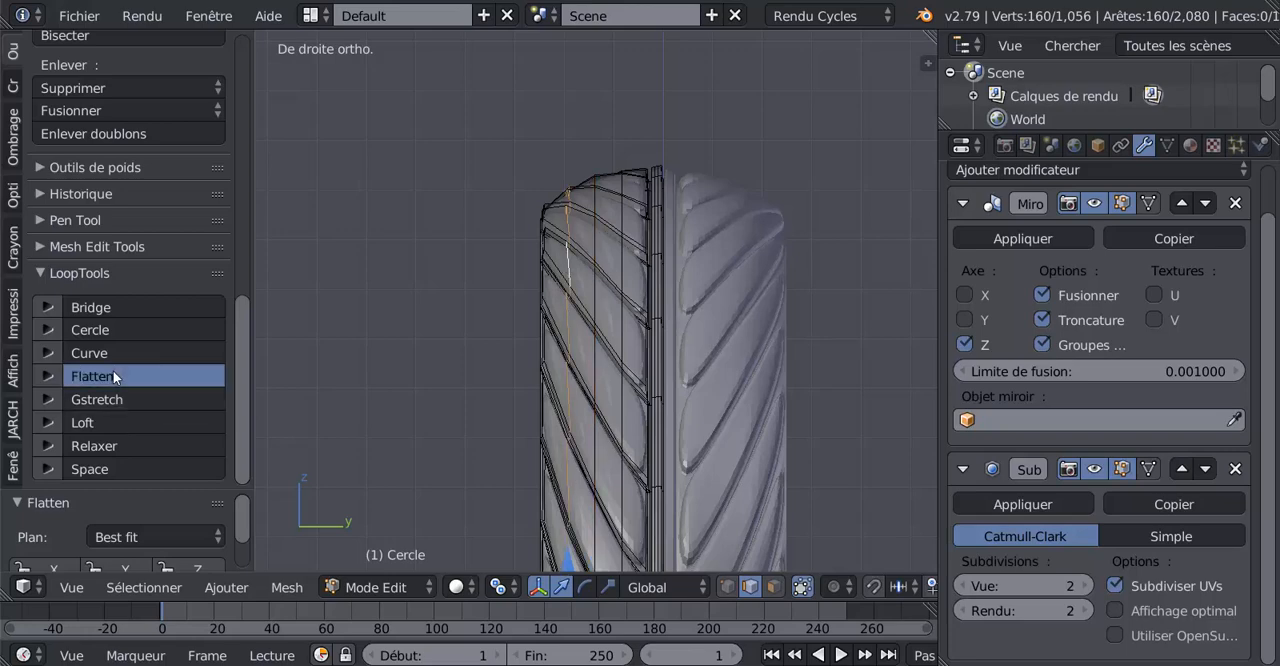
Examine the tread mesh and the tyre's open inner border from several angles
middle_drag(656, 396, 689, 399)
scroll(689, 399, up, 5)
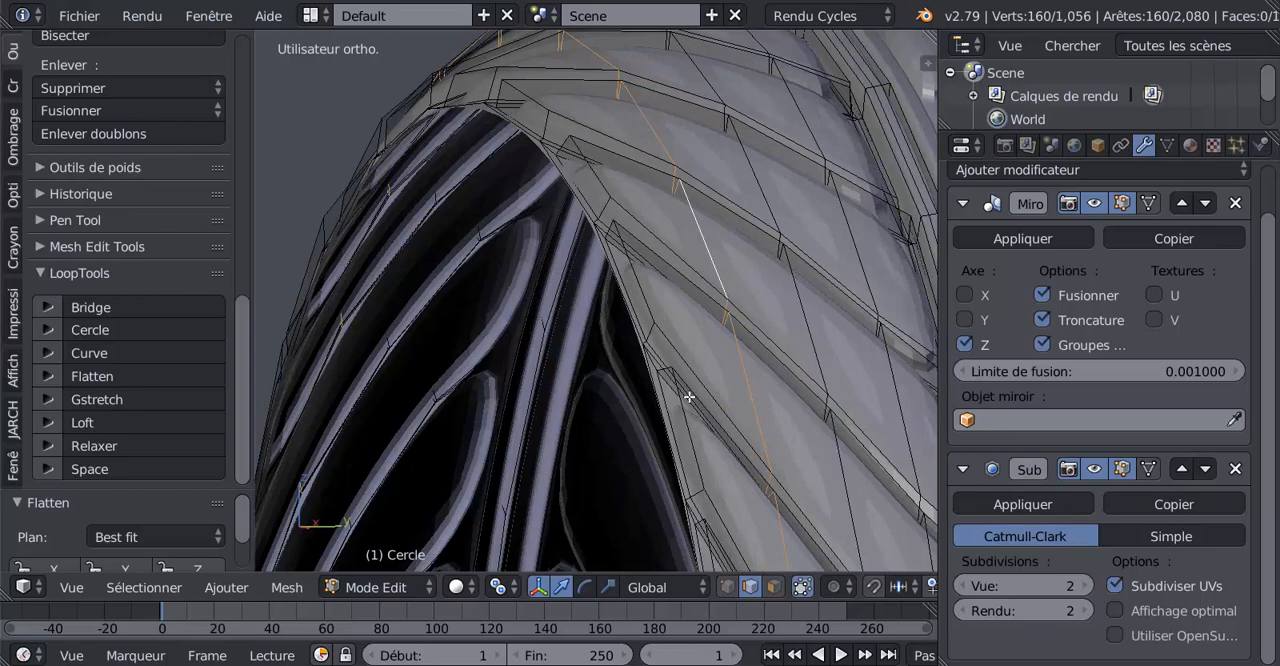
scroll(689, 398, down, 3)
middle_drag(748, 454, 612, 480)
scroll(691, 451, down, 1)
scroll(691, 451, down, 3)
scroll(611, 415, up, 3)
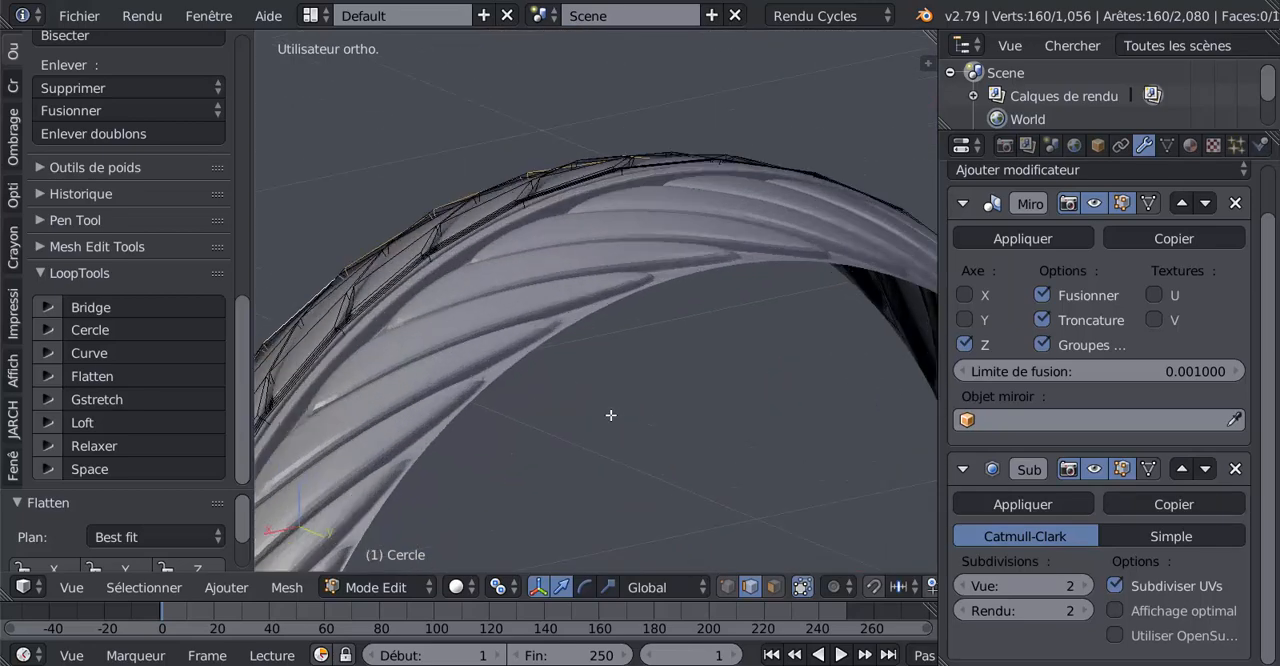
shift+middle_drag(611, 415, 721, 423)
scroll(720, 419, up, 3)
middle_drag(522, 438, 700, 460)
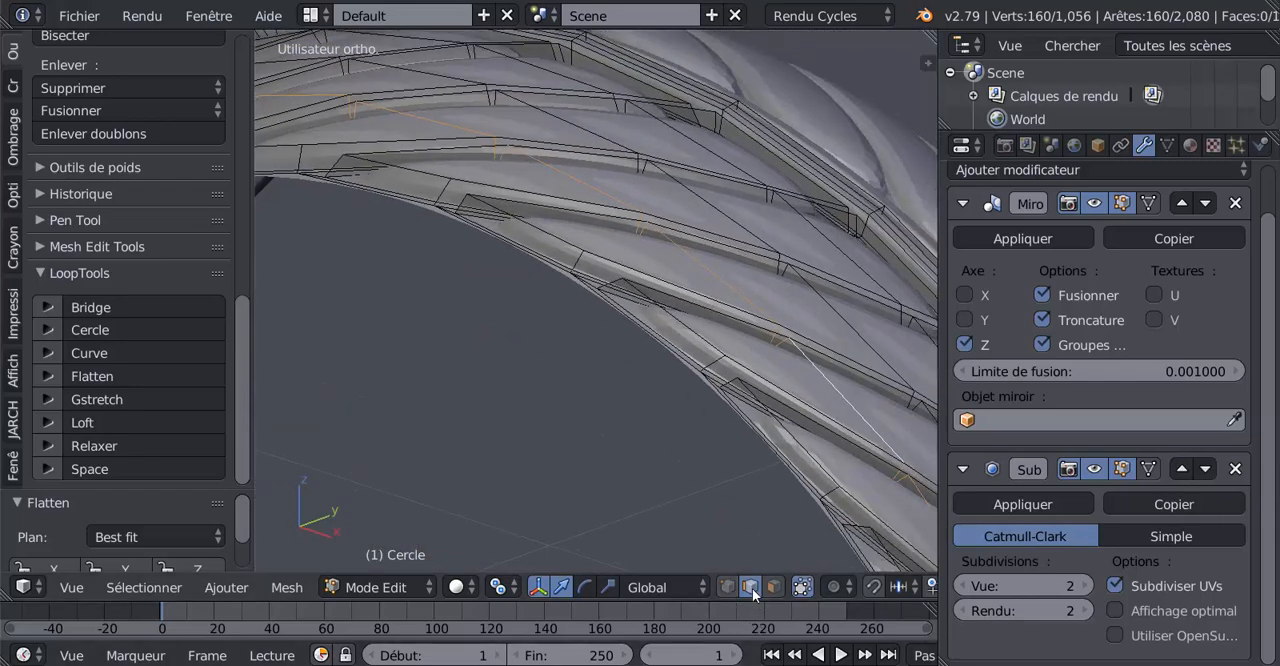
Select one edge on the tyre's open border and extend the selection to all edges of similar length
right_click(694, 327)
middle_drag(619, 394, 724, 510)
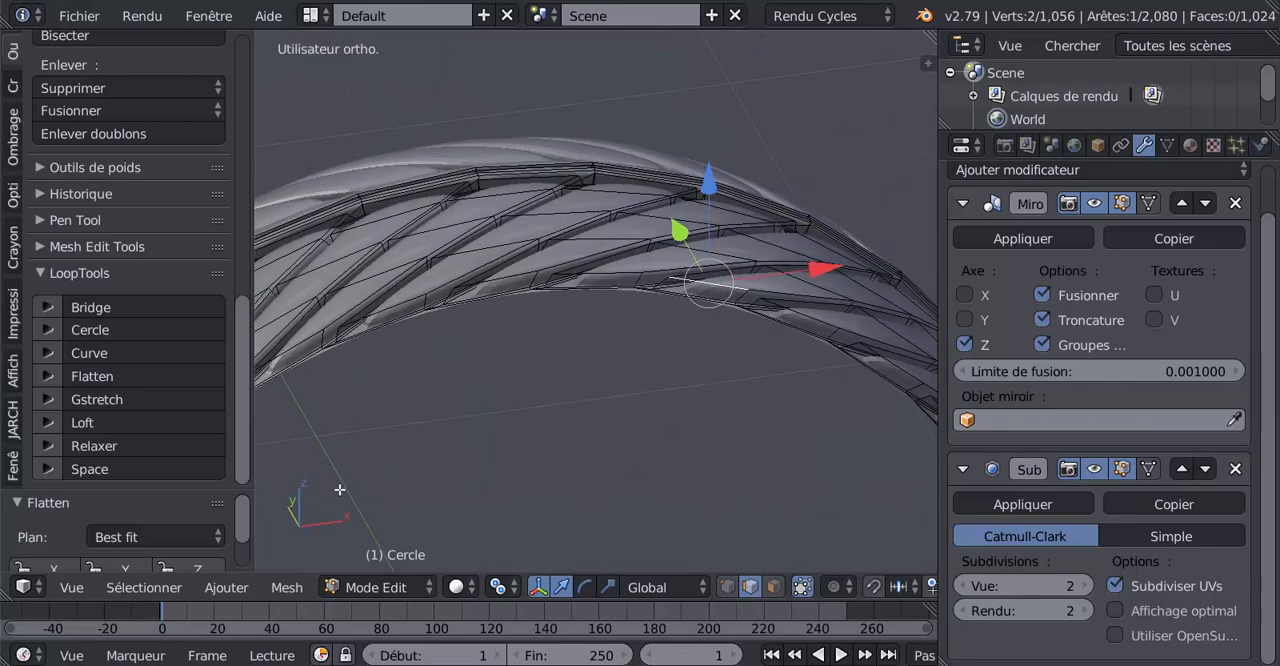
middle_drag(722, 409, 752, 401)
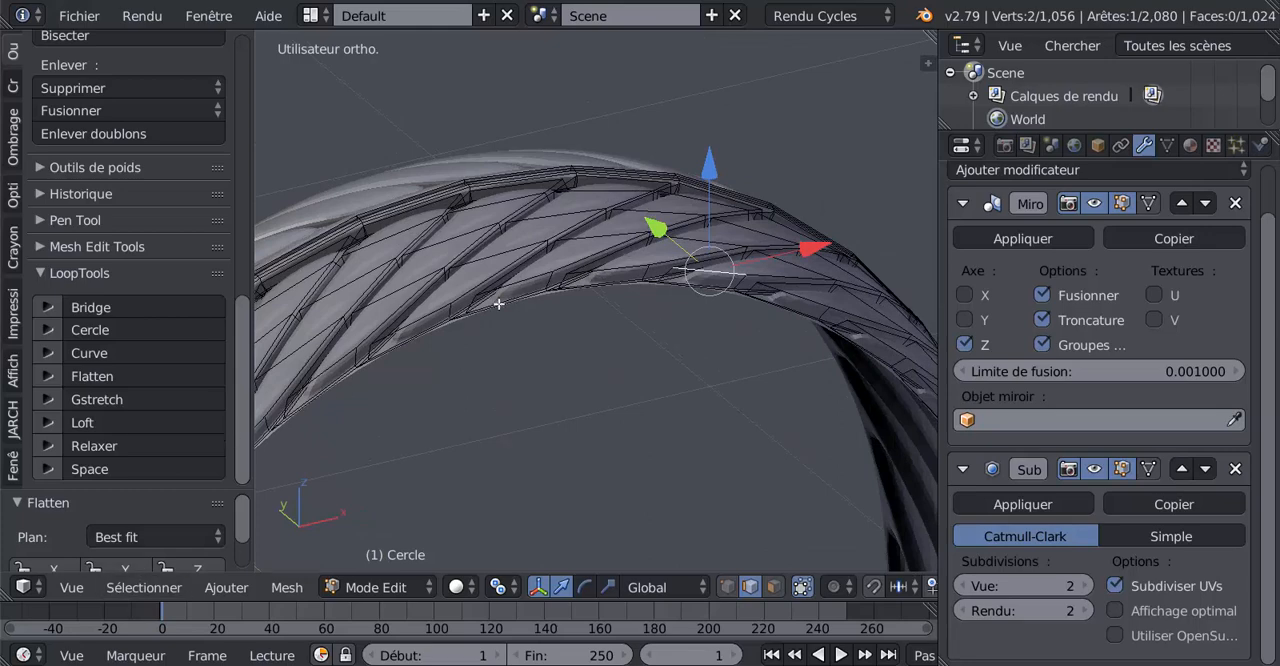
click(125, 587)
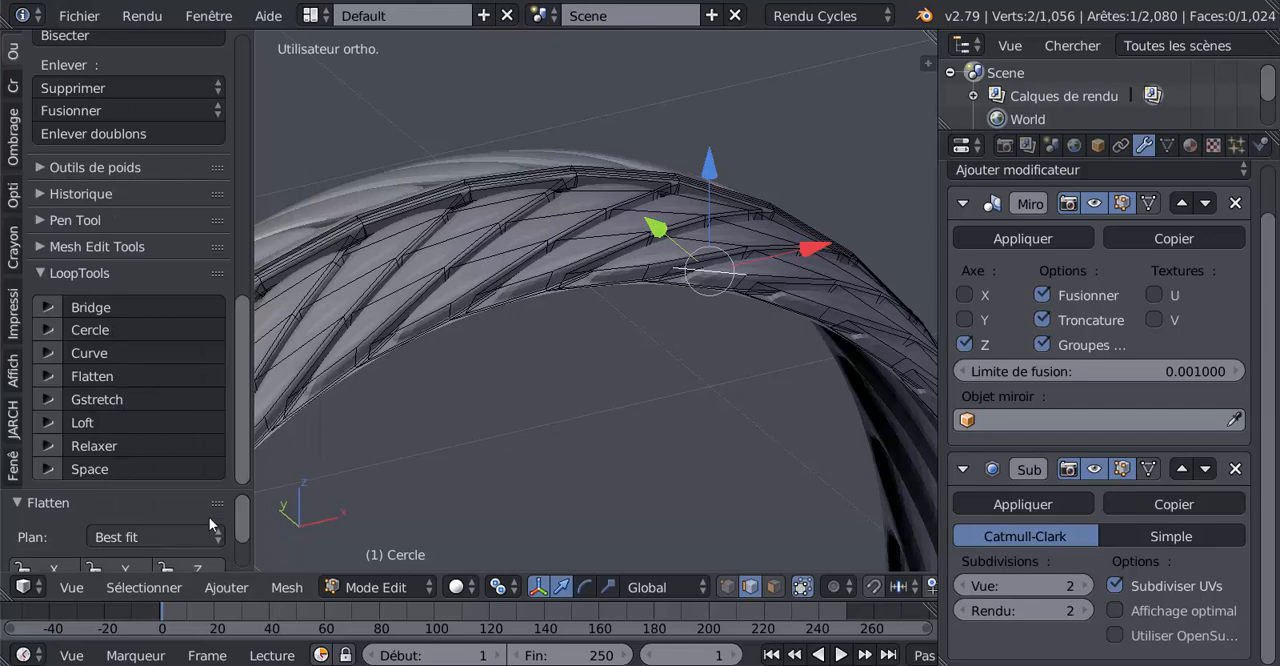
click(129, 588)
mouse_move(215, 305)
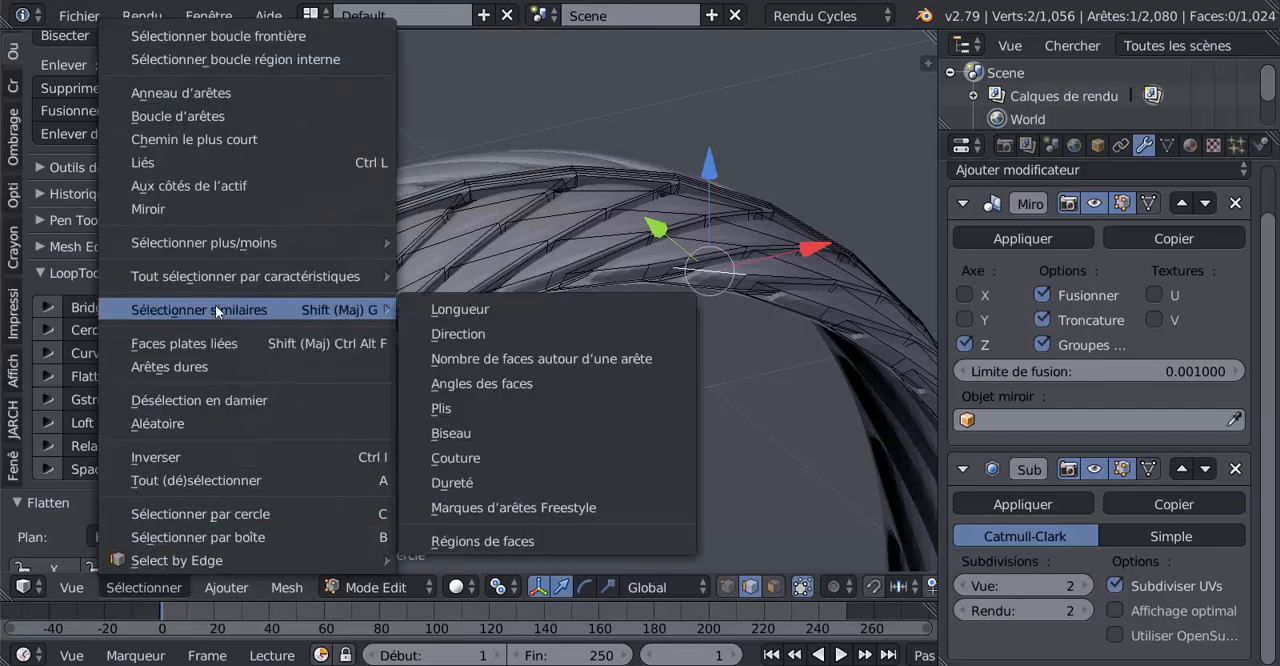
click(436, 305)
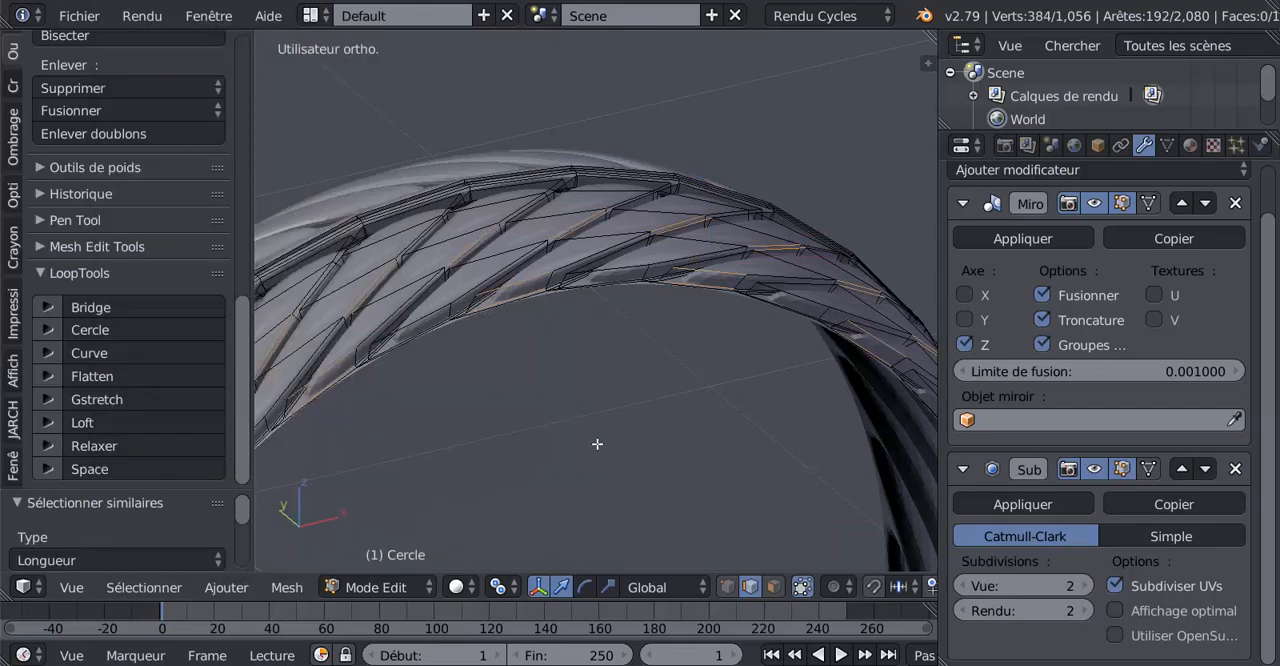
middle_drag(560, 455, 560, 409)
middle_drag(557, 360, 516, 299)
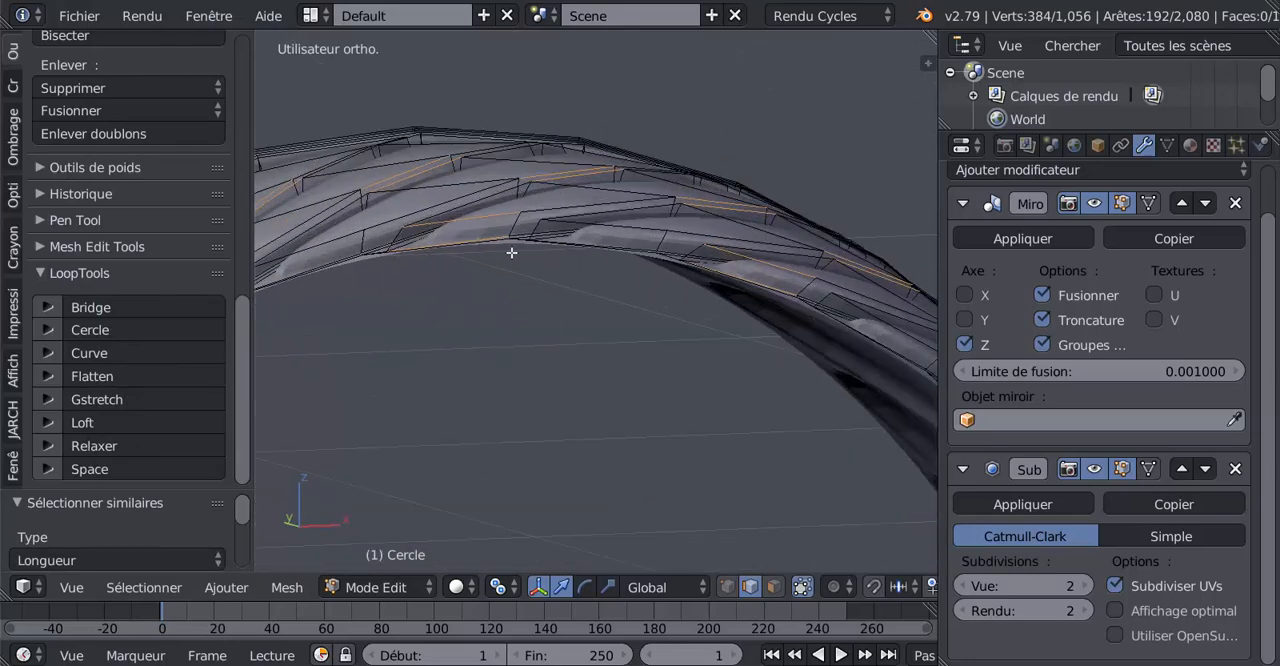
mouse_move(693, 359)
middle_down()
mouse_move(757, 429)
mouse_move(835, 432)
middle_up()
In the wireframe right side view, box-deselect the similar edges inside the tread so only those on the outer border stay selected
key(z)
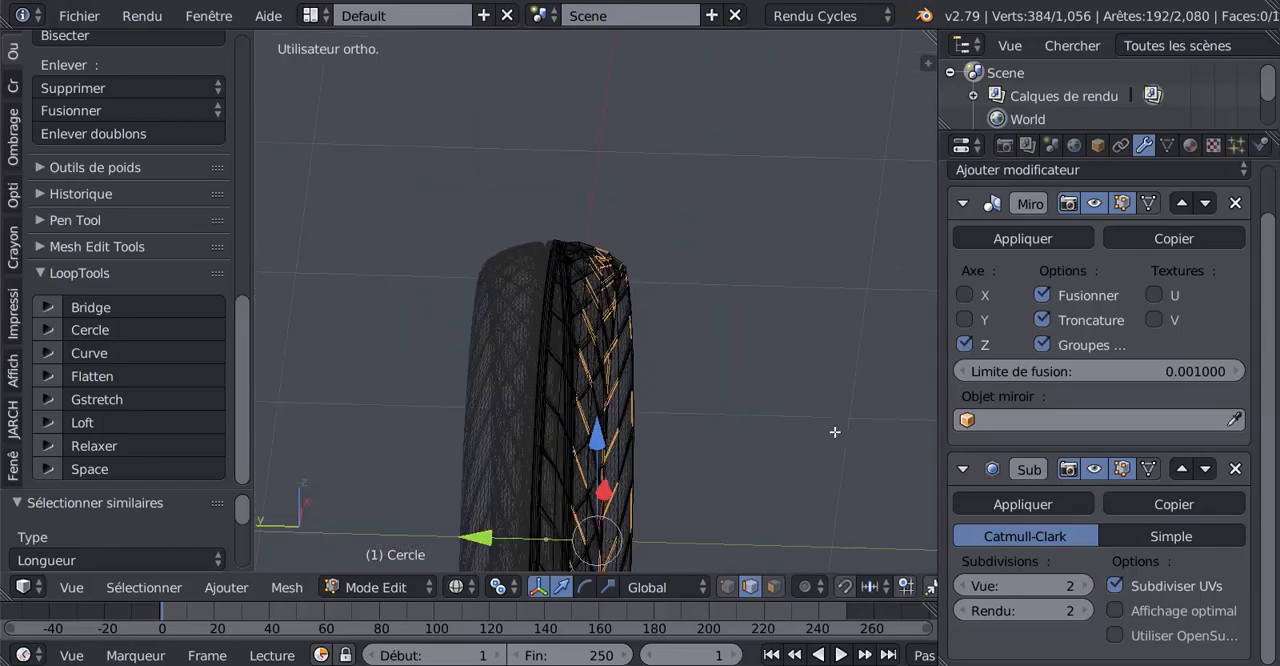
key(KP_3)
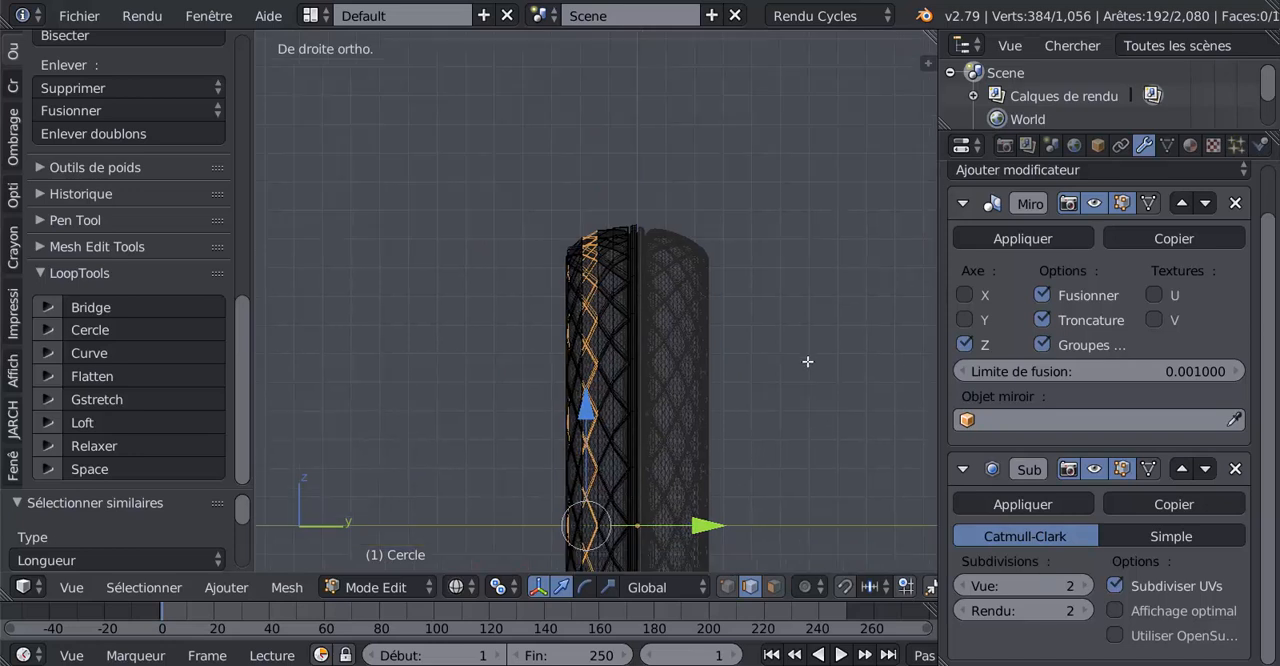
shift+middle_drag(813, 418, 808, 254)
scroll(808, 254, down, 3)
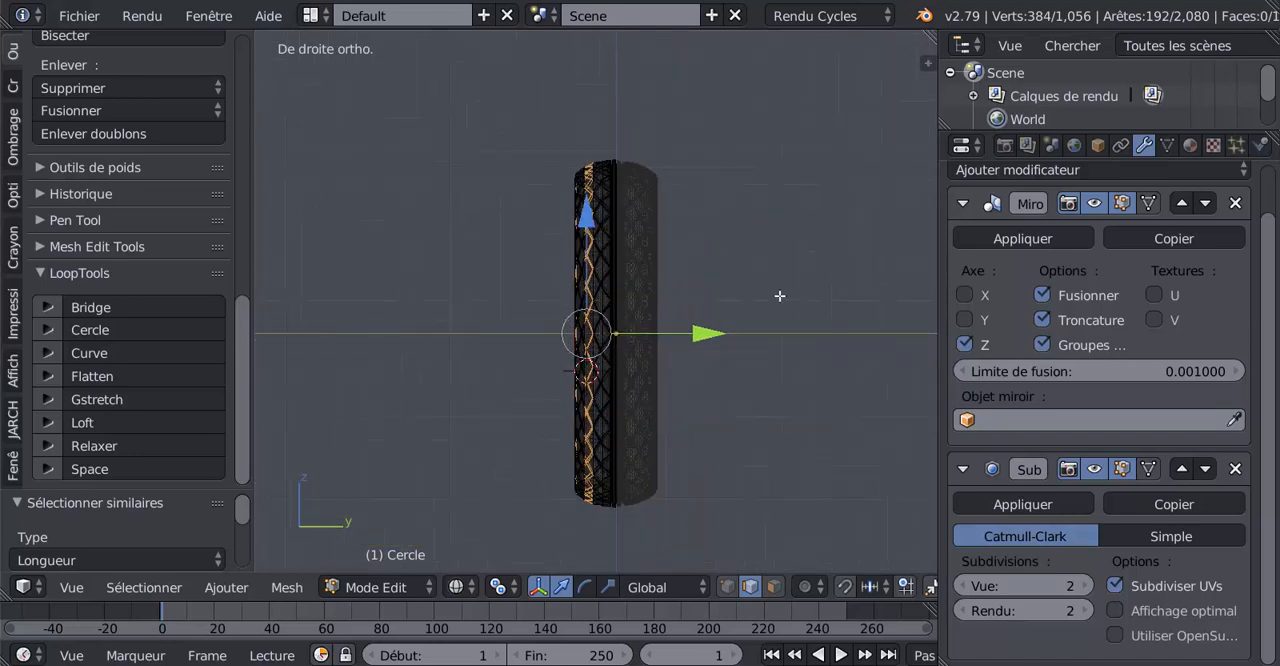
key(b)
drag(580, 147, 665, 299)
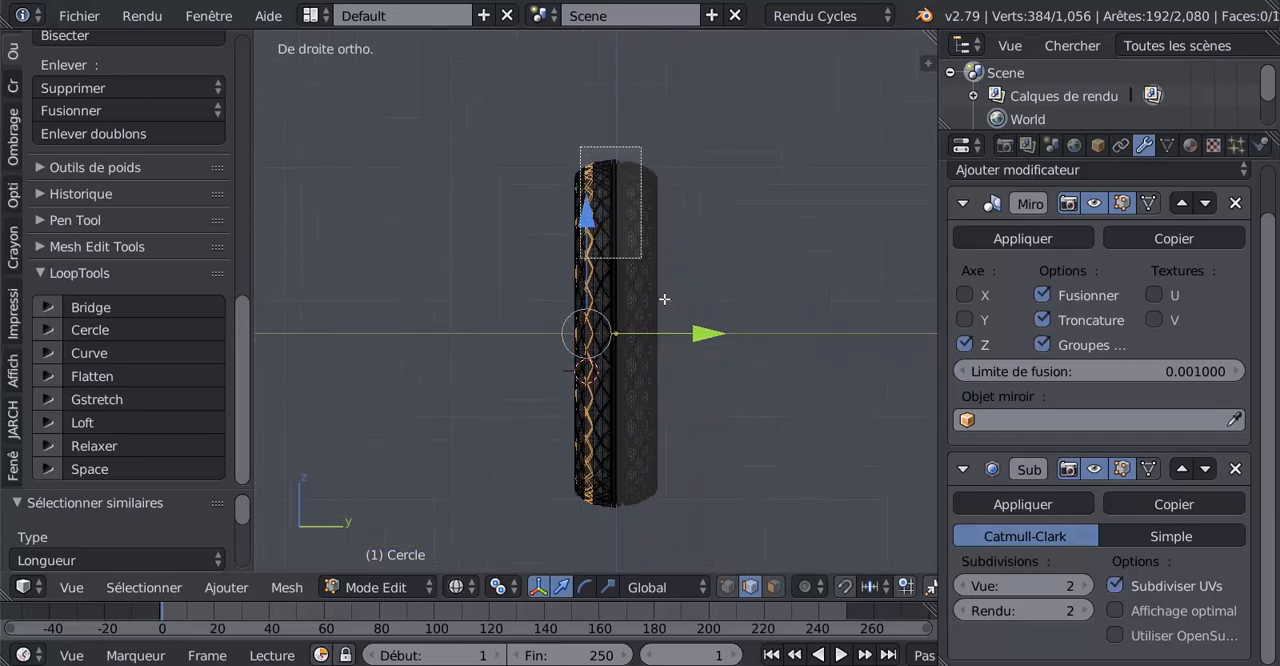
middle_drag(664, 299, 768, 533)
scroll(768, 533, up, 1)
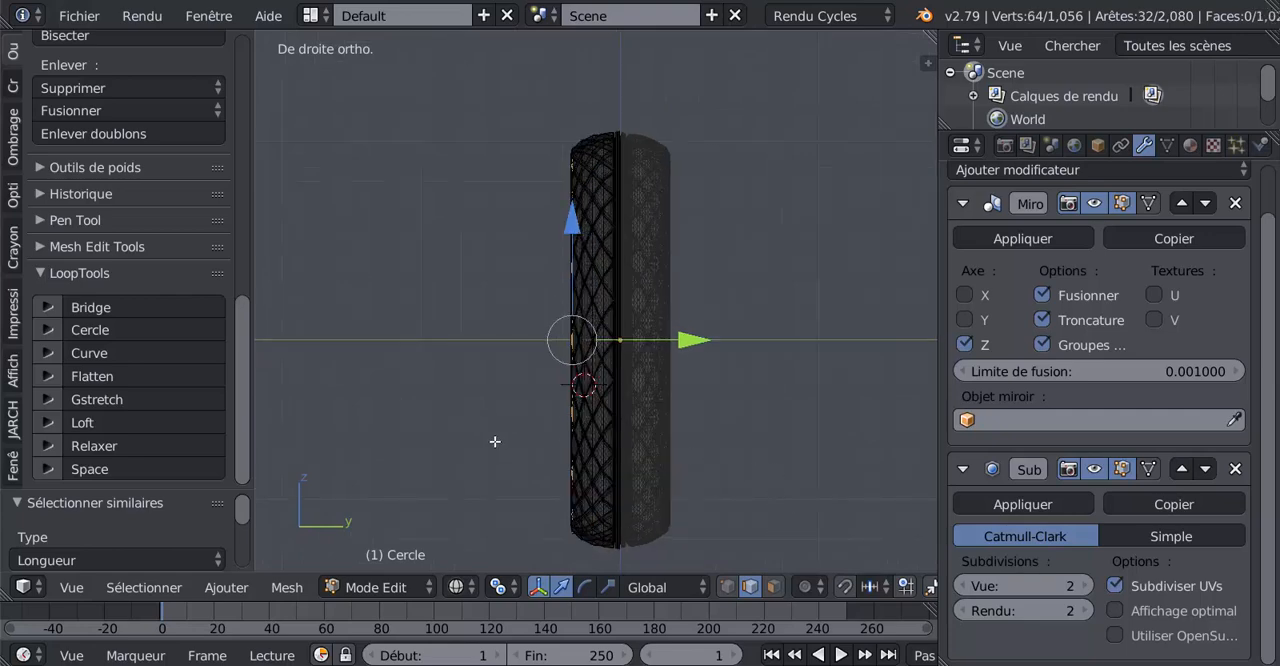
middle_drag(494, 441, 679, 462)
key(KP_1)
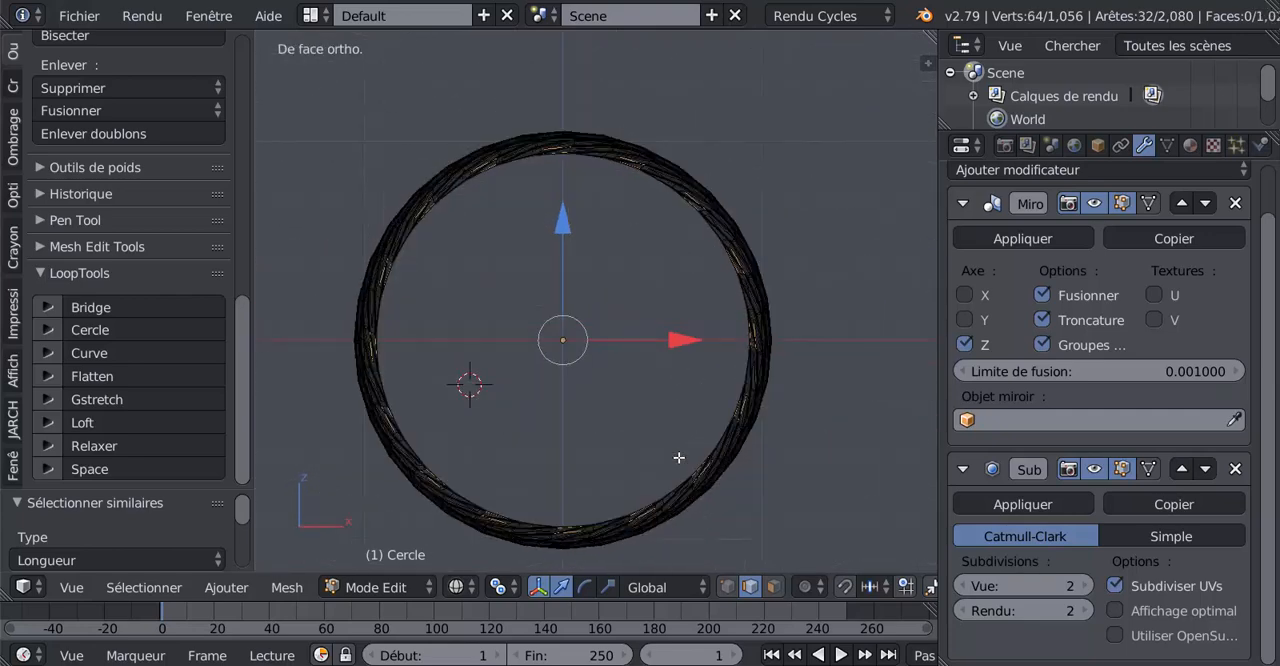
scroll(616, 204, up, 2)
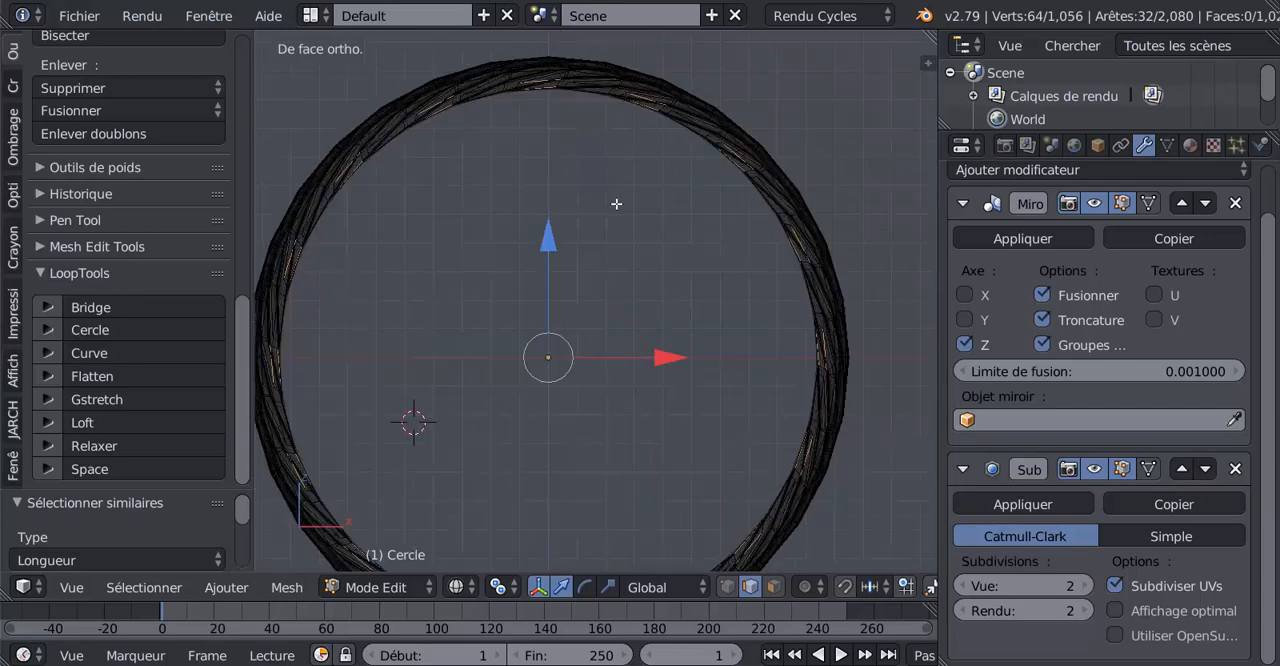
middle_drag(614, 247, 646, 297)
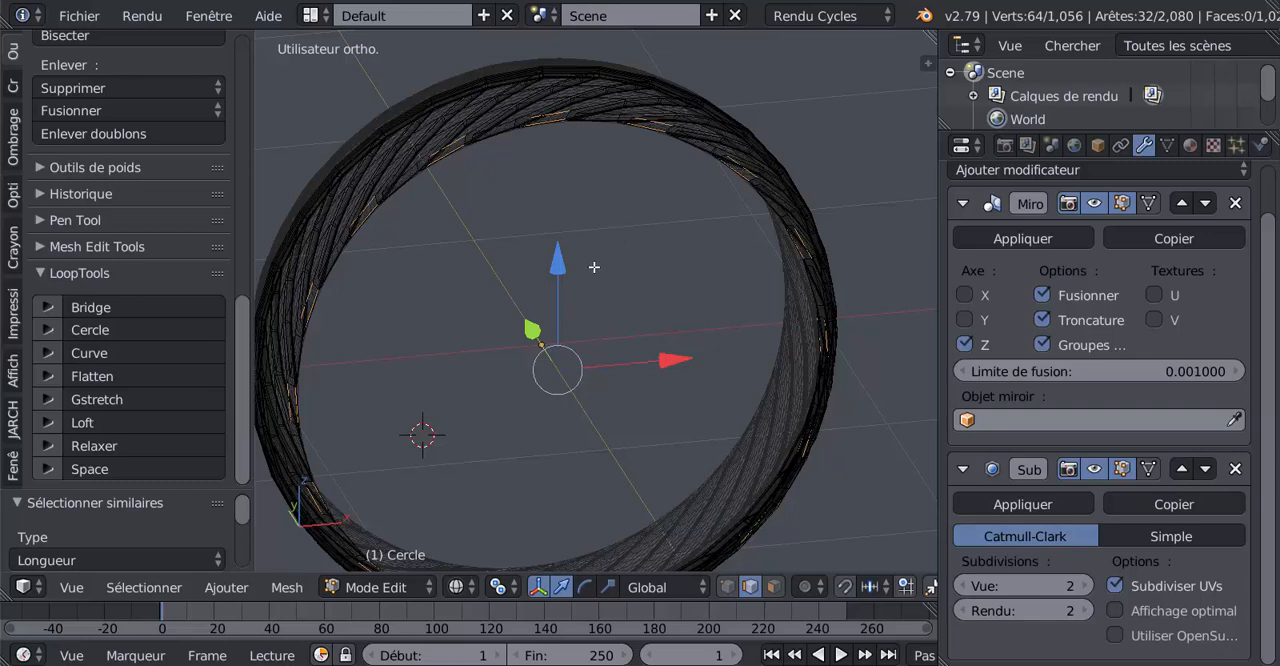
Examine the selected edges along the tyre's upper border in solid shading, checking which border segments belong to the selection
key(z)
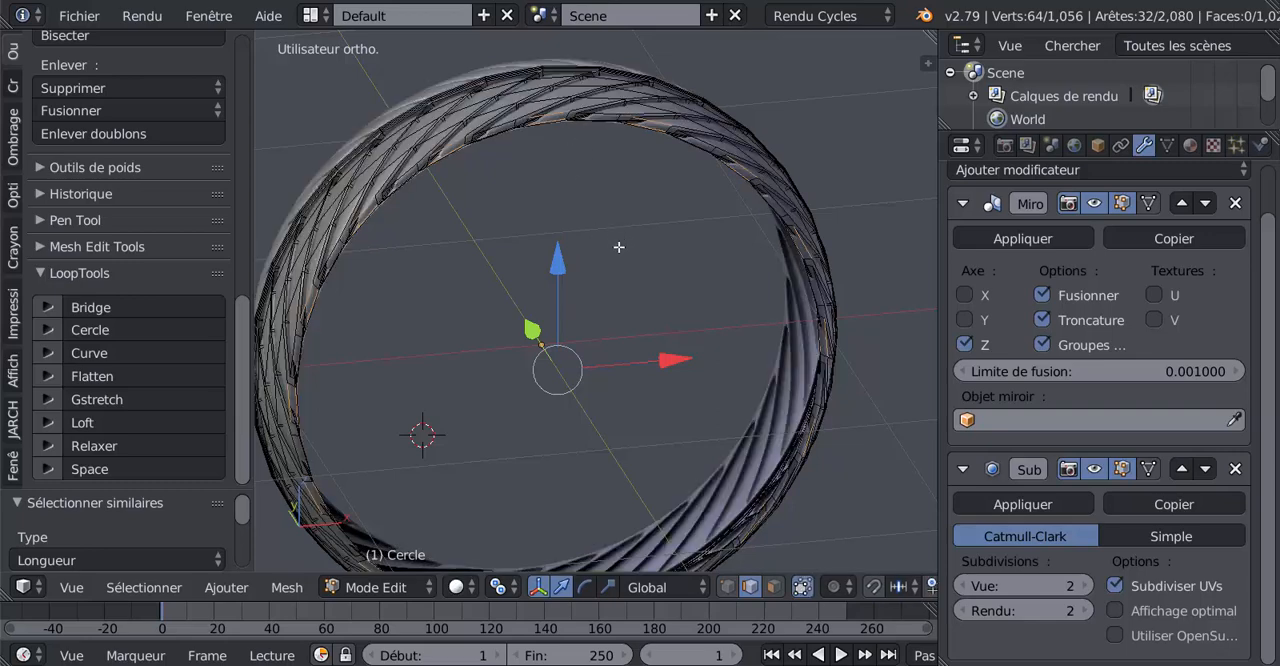
shift+middle_drag(619, 247, 642, 423)
scroll(603, 377, up, 2)
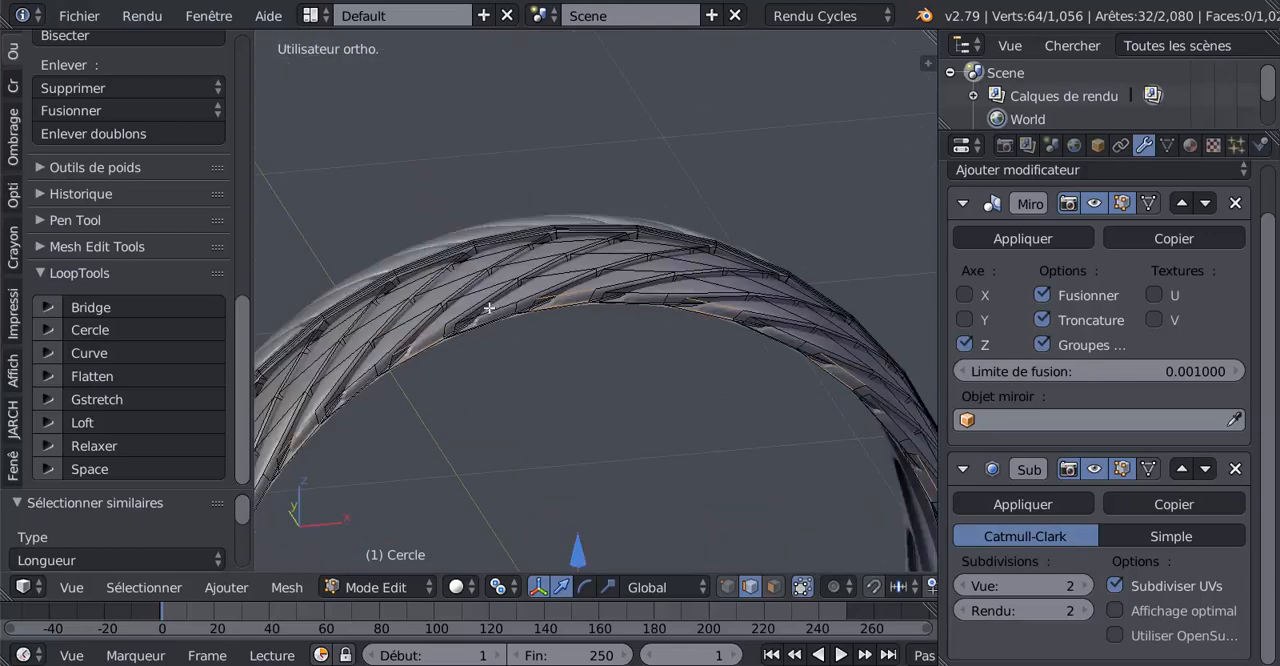
shift+right_click(551, 322)
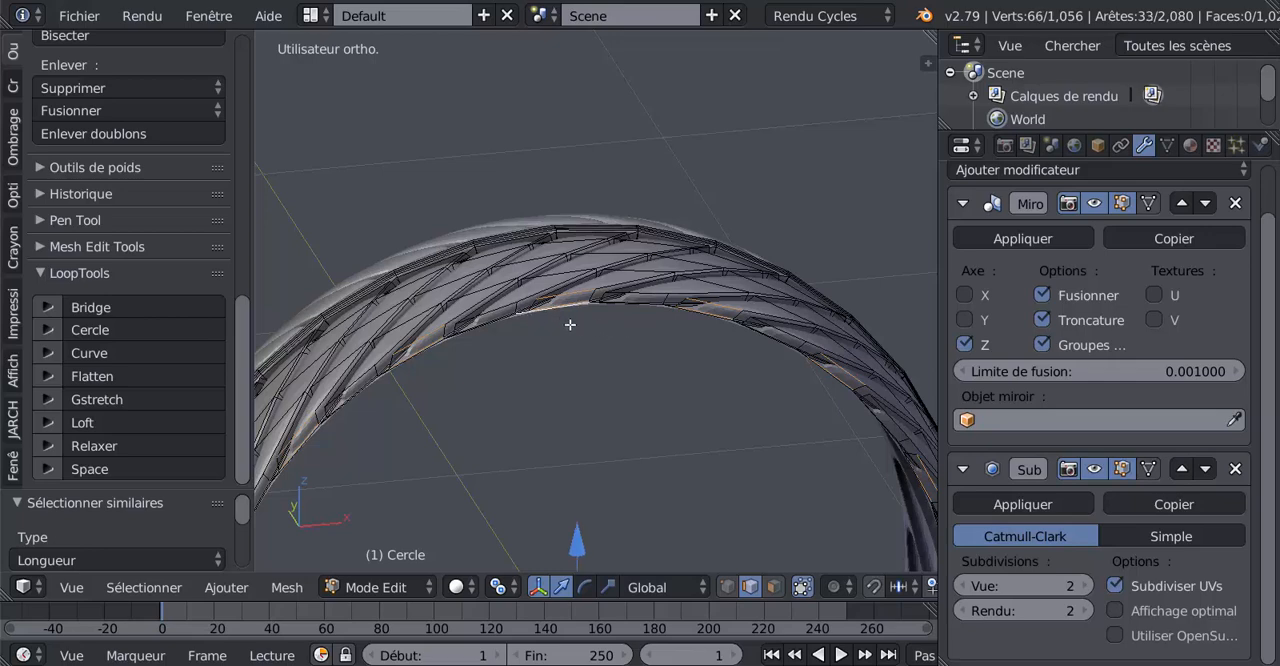
shift+right_click(556, 322)
scroll(565, 325, down, 5)
scroll(588, 341, up, 5)
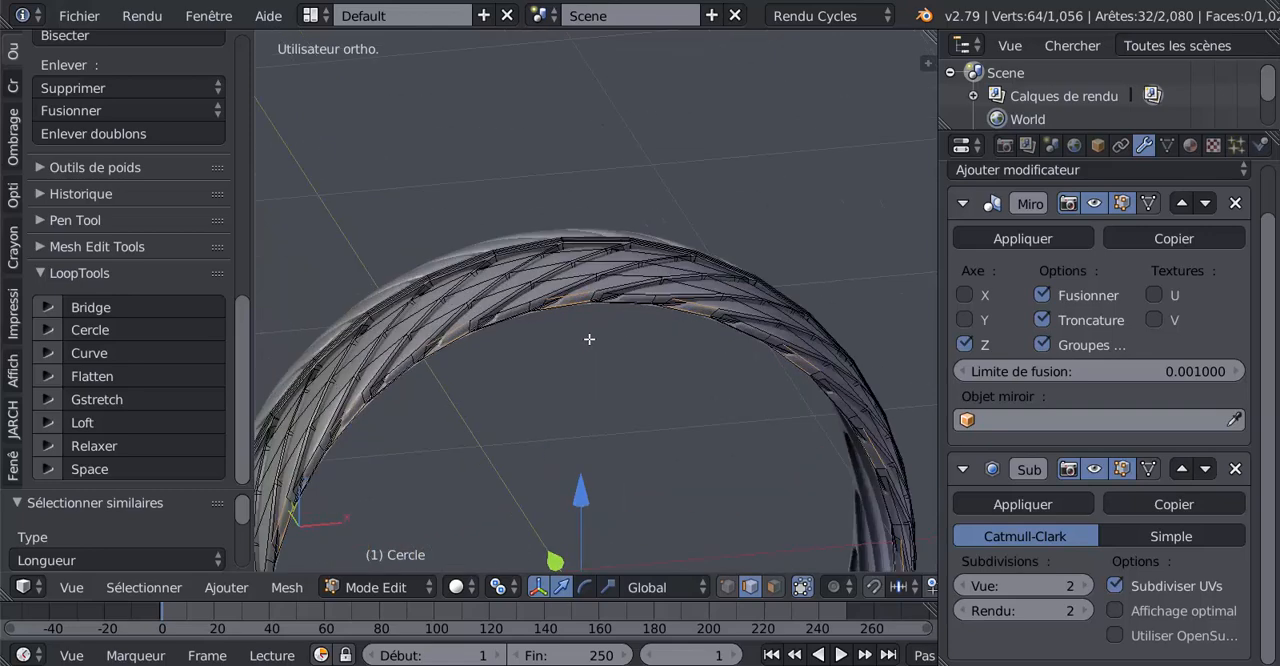
scroll(585, 340, down, 5)
scroll(579, 354, up, 5)
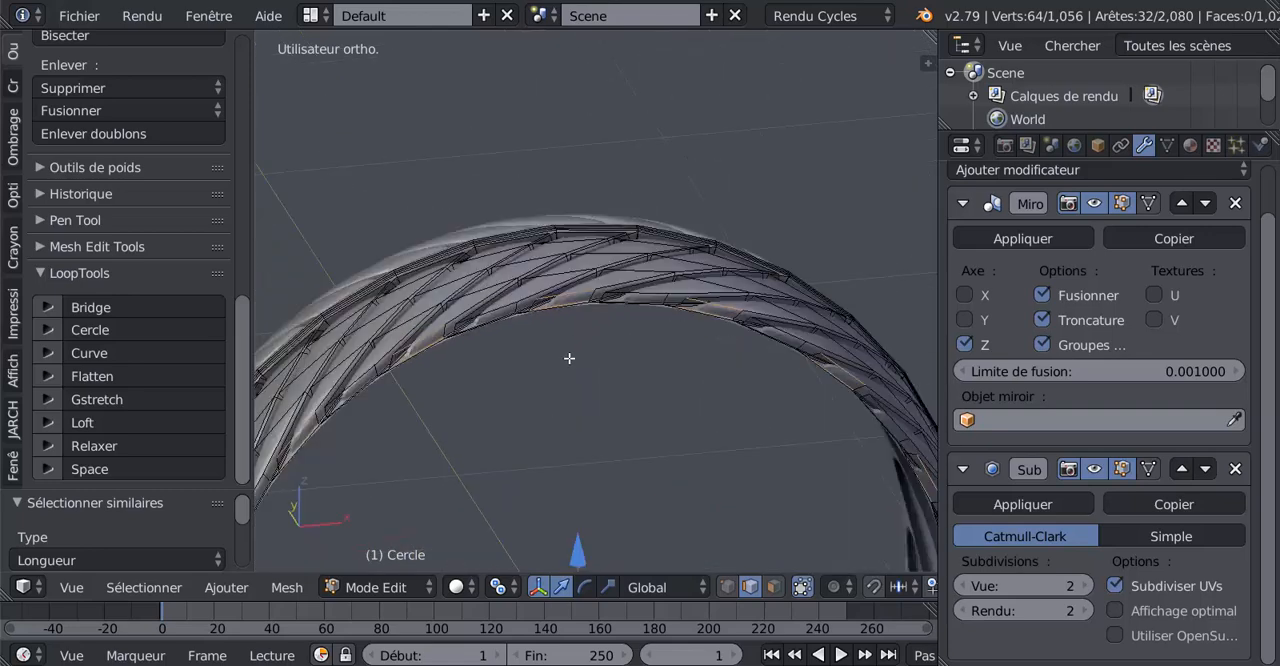
Select two neighbouring edges on the tyre's open border and extend the selection to all edges of similar length
right_click(486, 310)
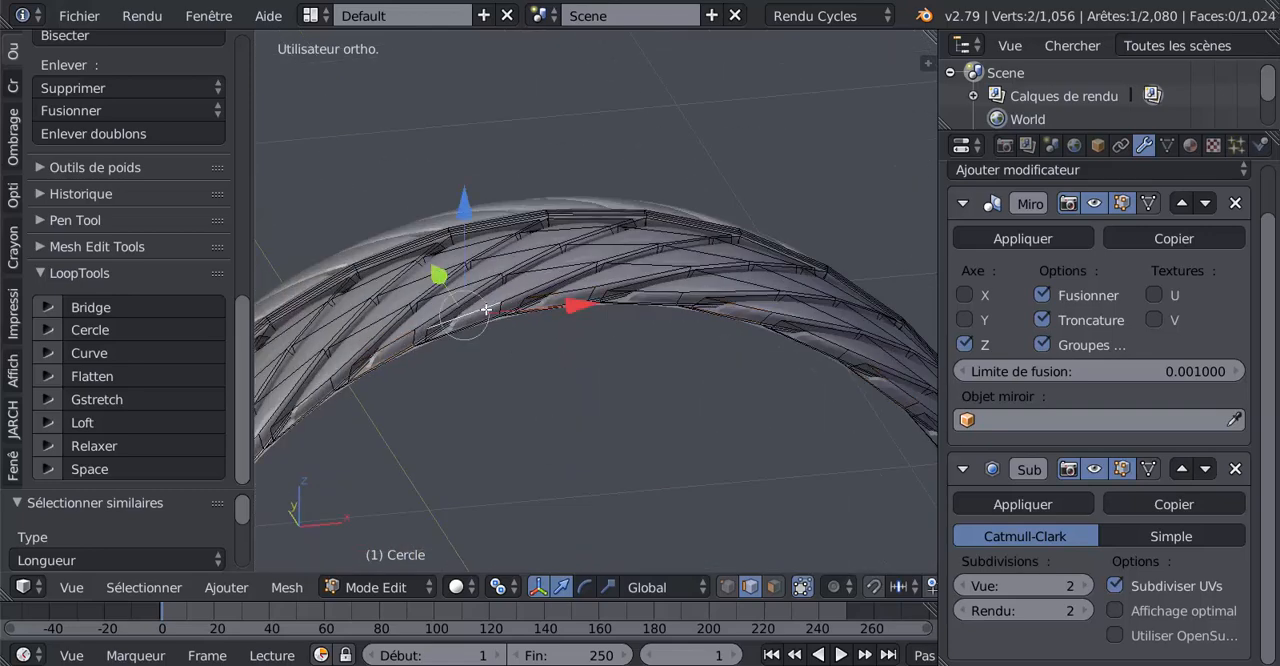
shift+right_click(558, 297)
click(148, 588)
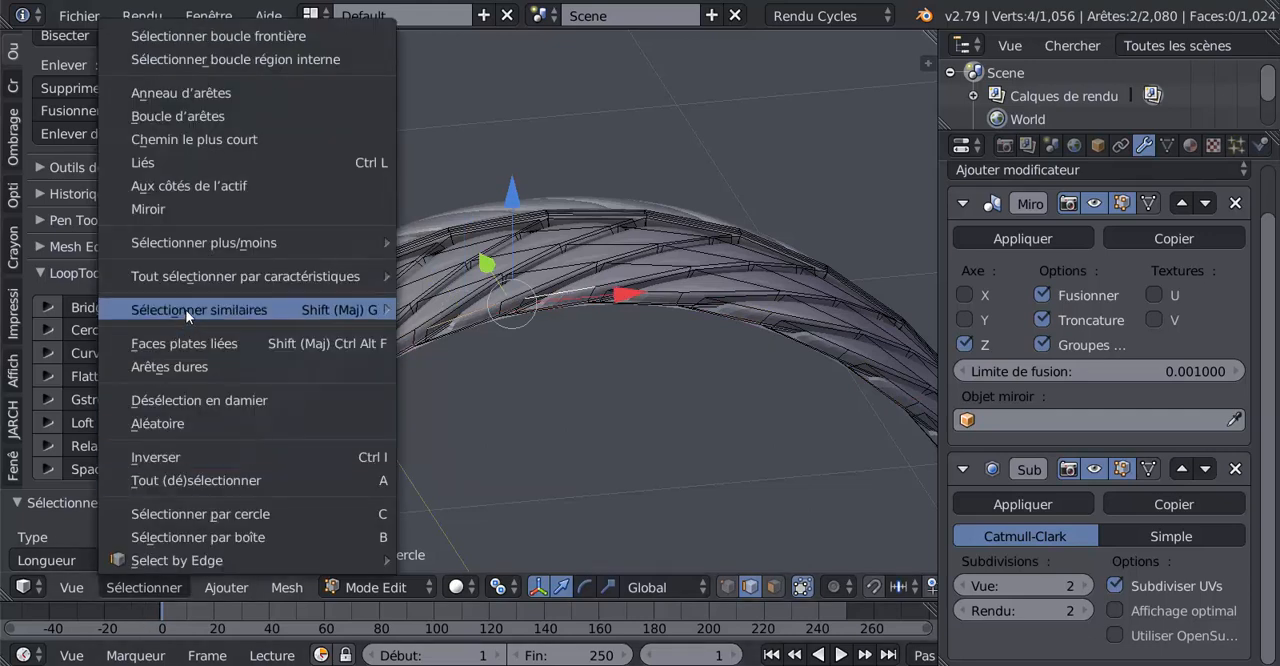
mouse_move(186, 311)
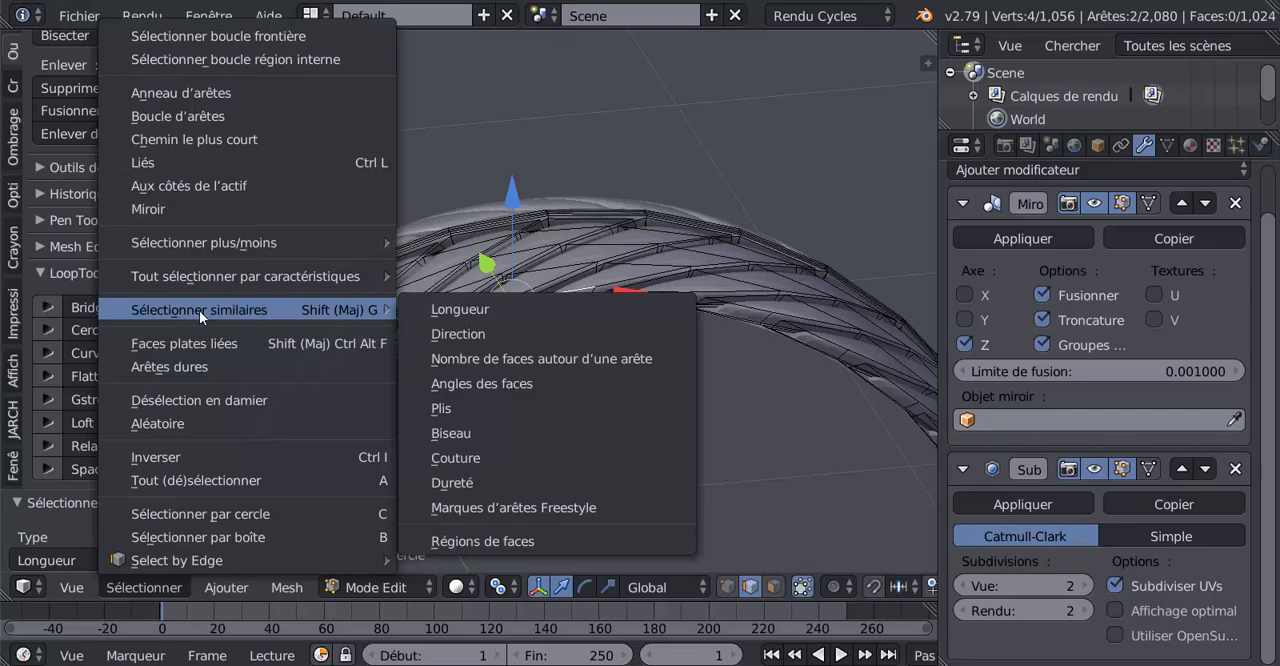
click(458, 309)
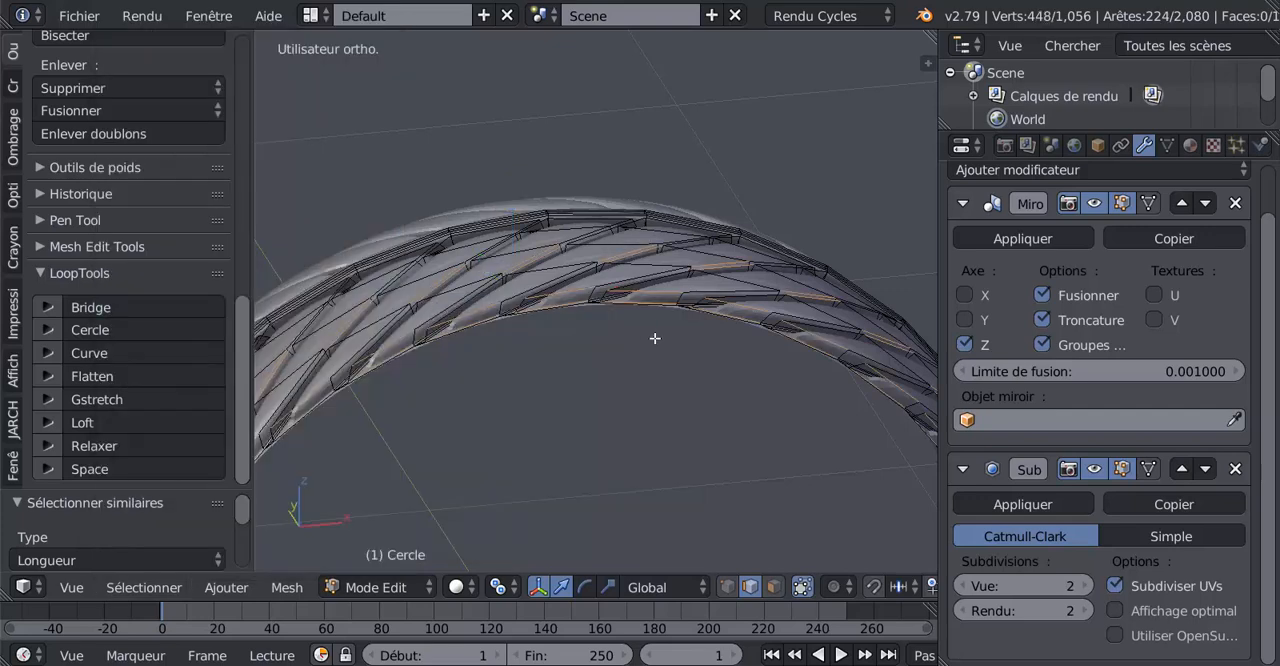
In the wireframe right side view, box-deselect the matching edges within the tread, keeping the outermost ones, and return to the front view
scroll(635, 442, down, 4)
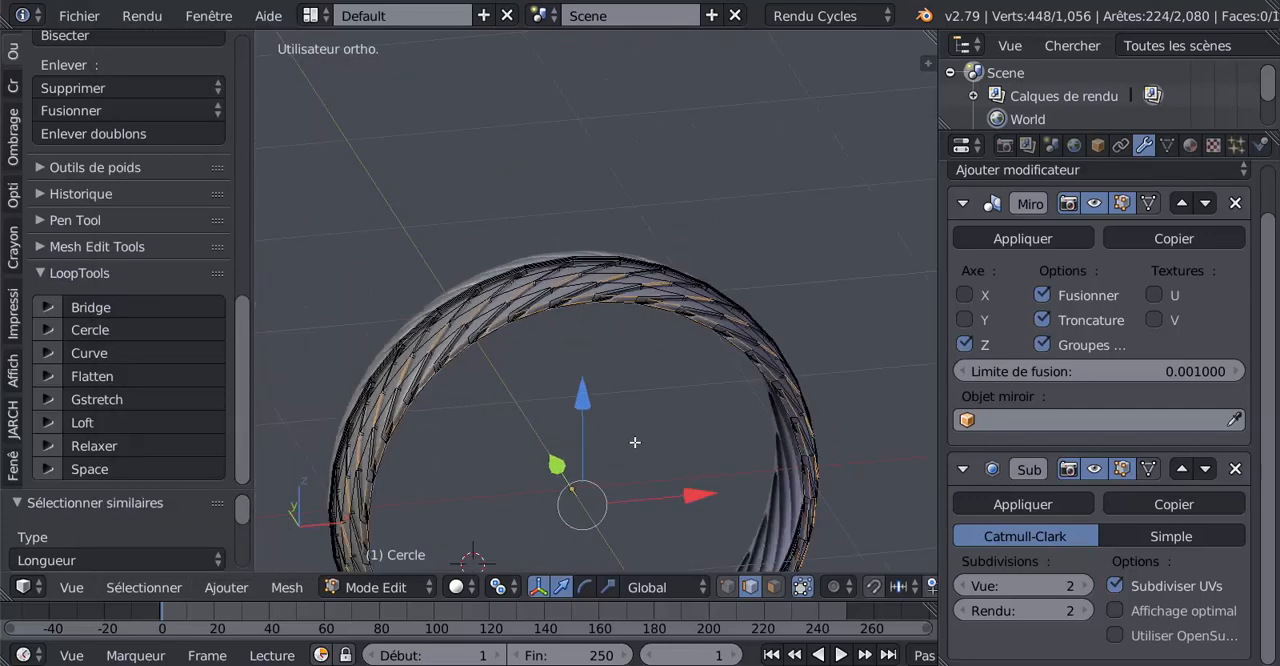
key(KP_3)
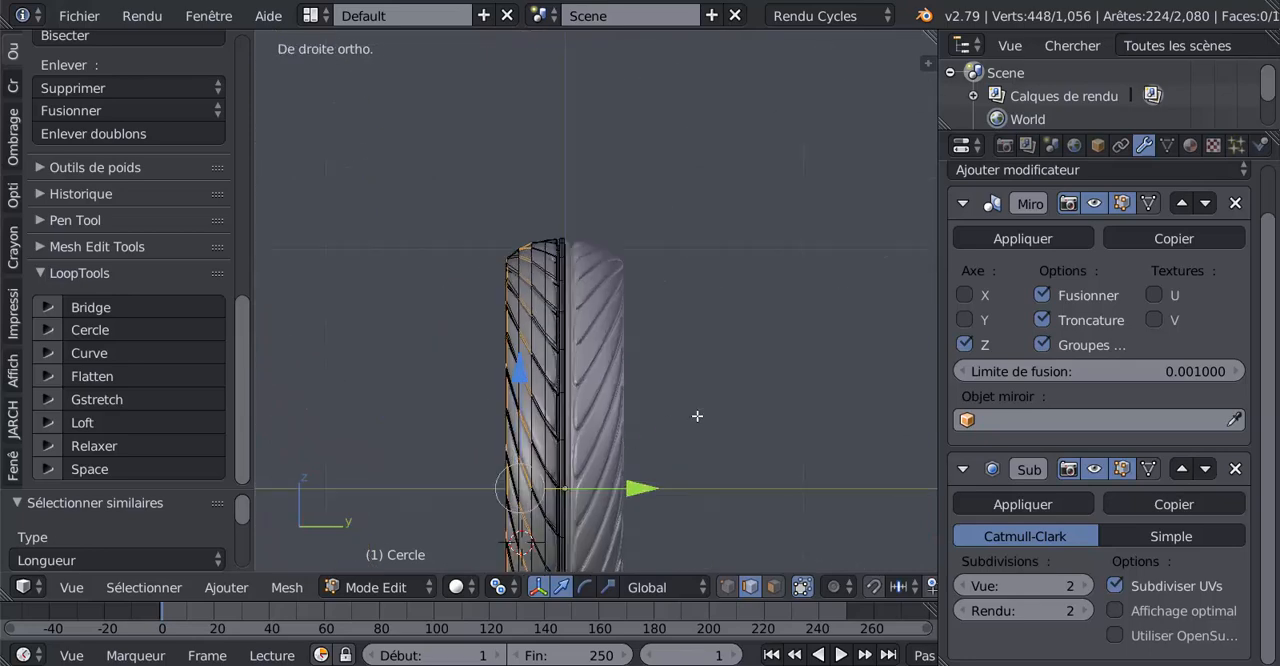
key(z)
scroll(737, 406, down, 2)
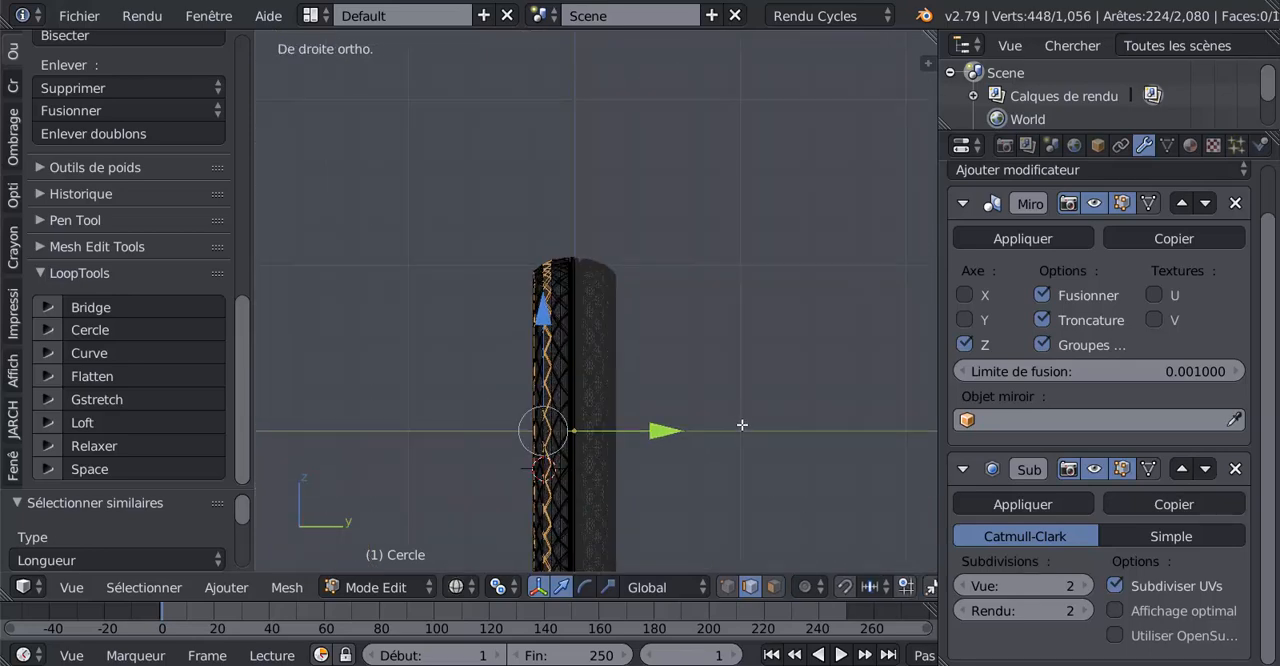
shift+middle_drag(743, 452, 756, 340)
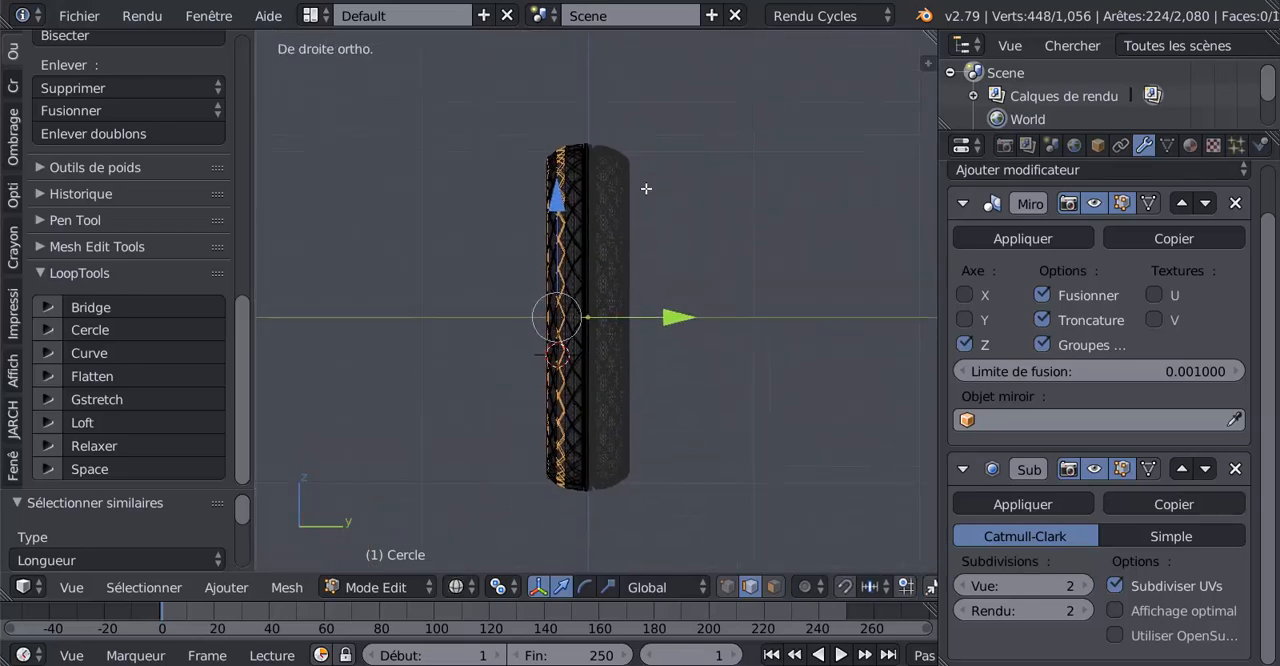
key(b)
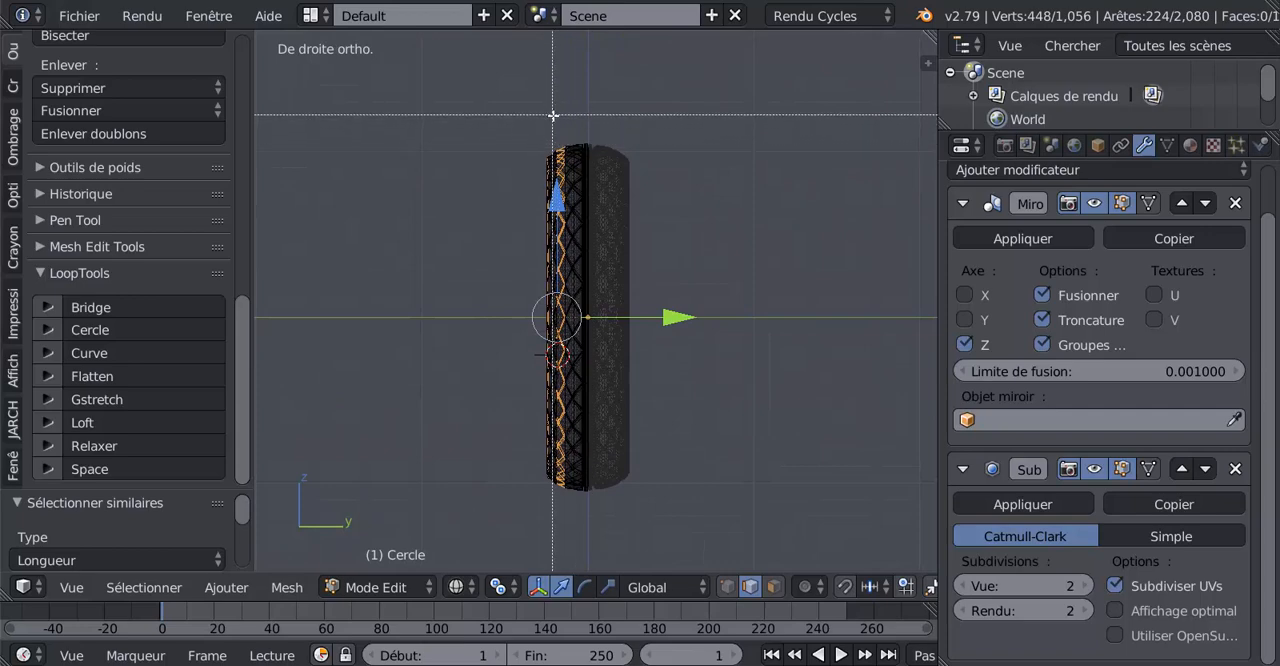
drag(552, 115, 706, 505)
middle_drag(451, 446, 634, 530)
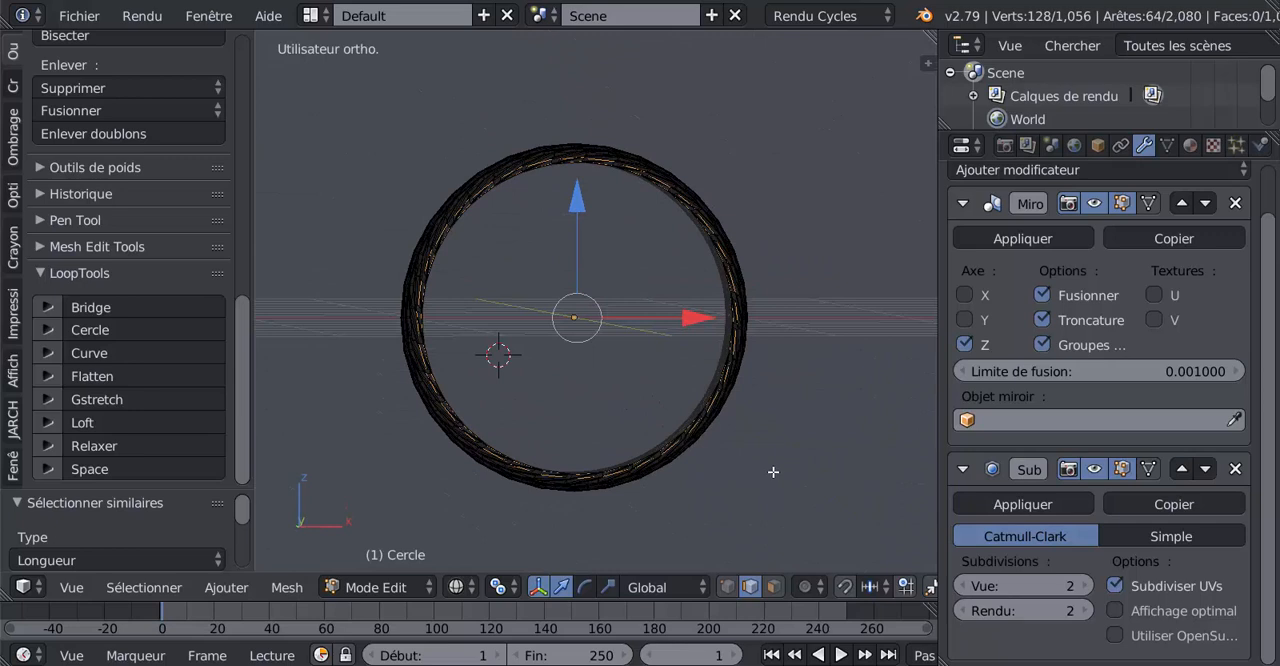
key(KP_1)
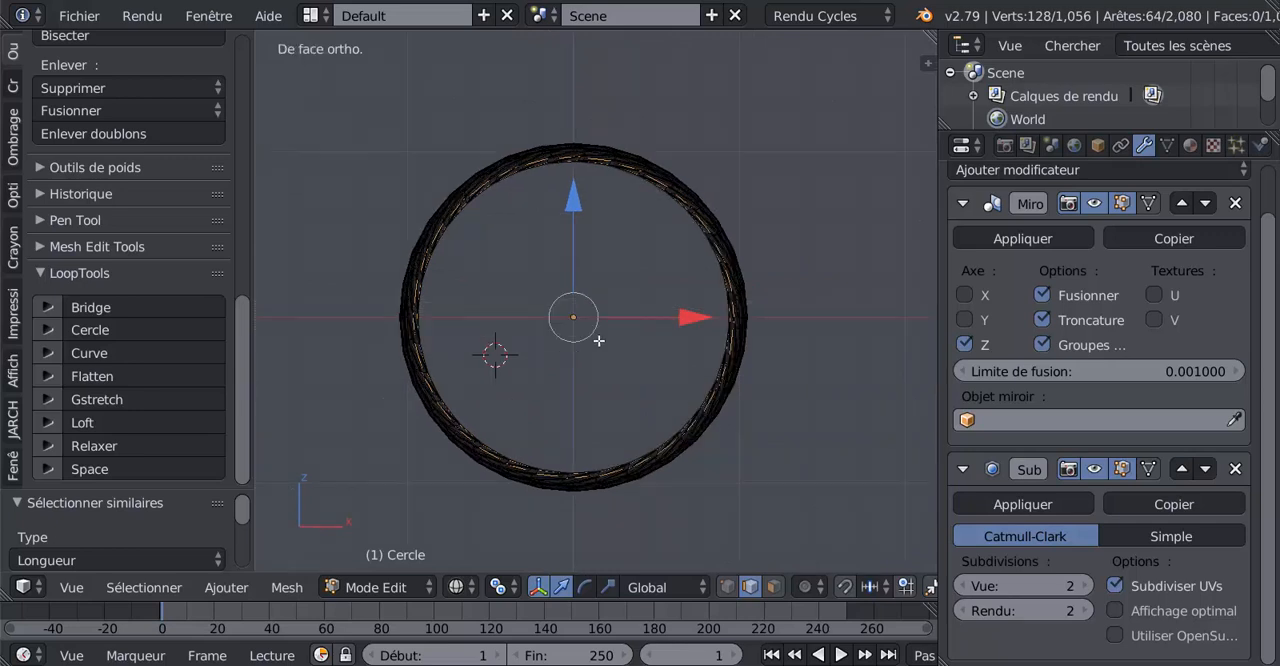
scroll(598, 341, up, 1)
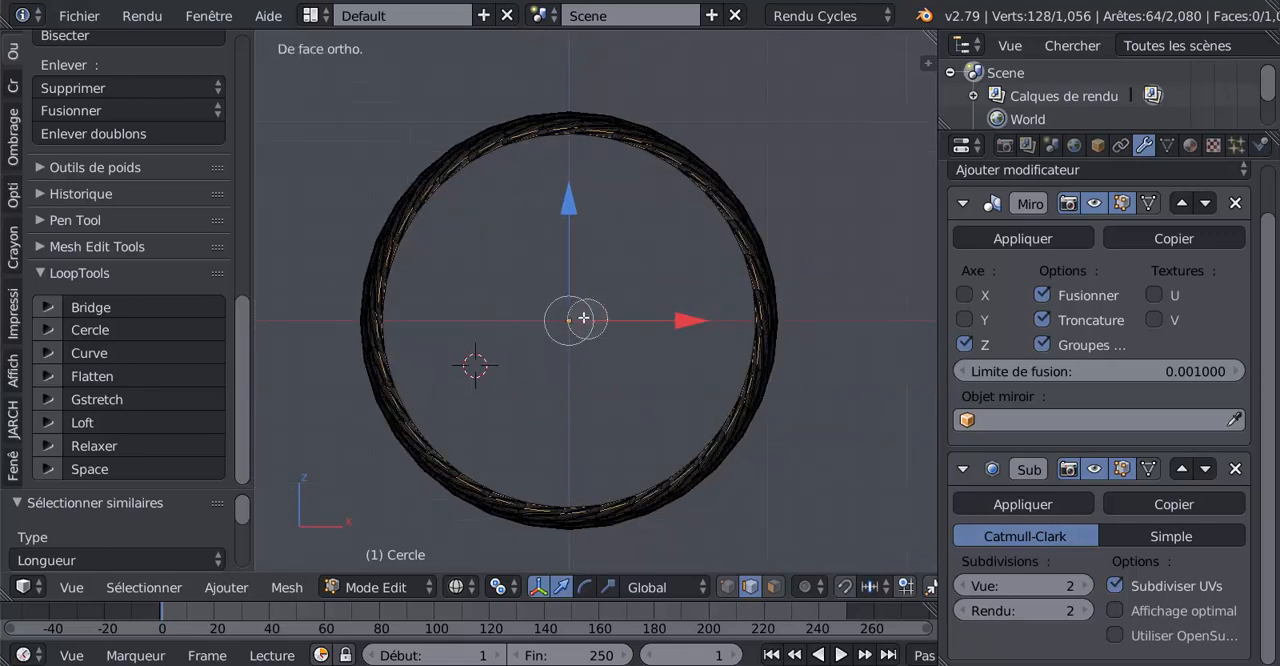
key(c)
scroll(572, 305, down, 8)
scroll(573, 305, down, 3)
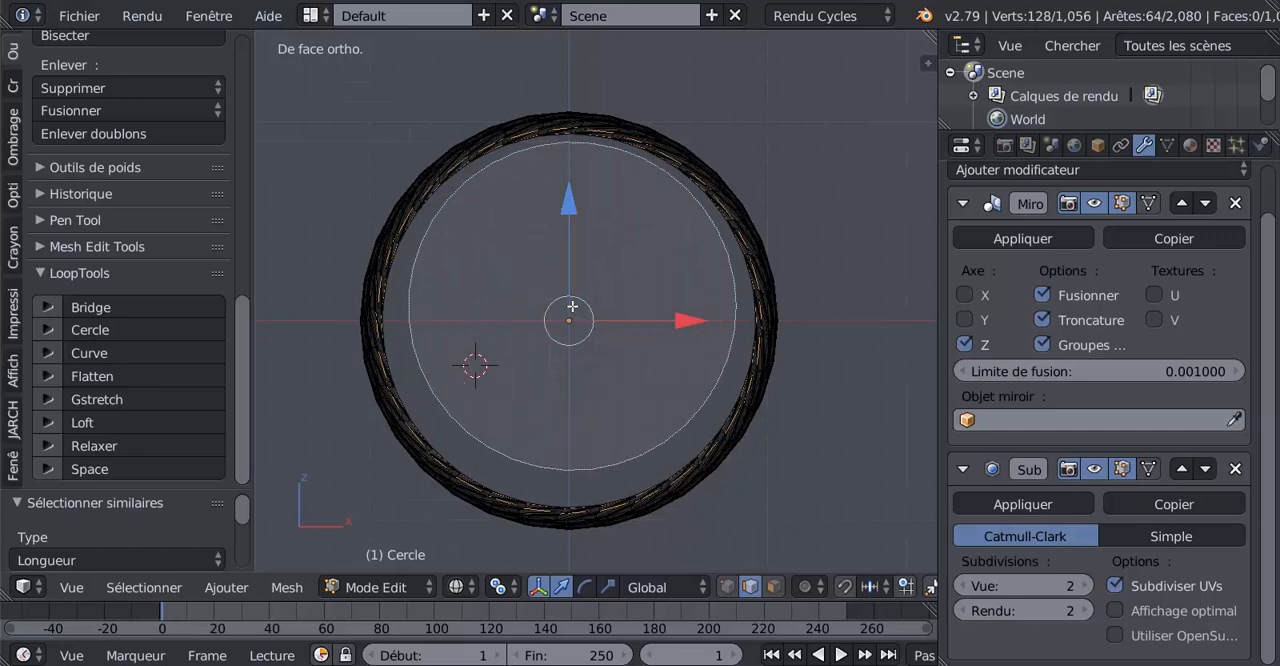
right_click(574, 312)
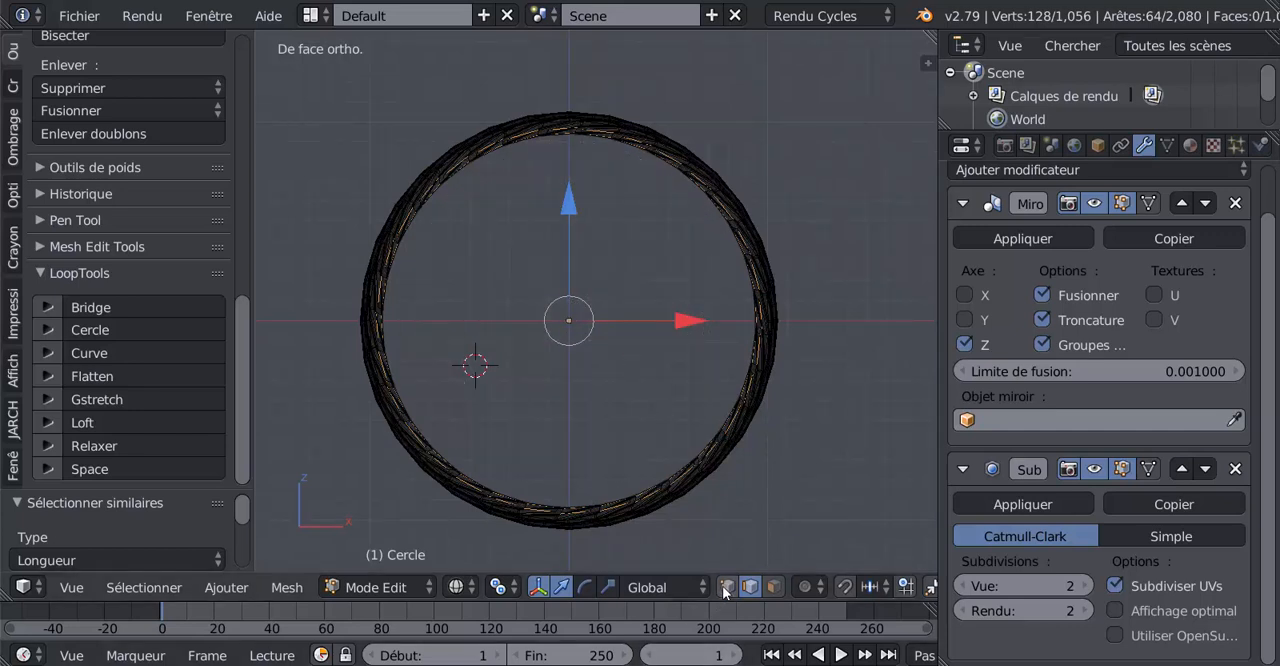
In vertex mode, circle-deselect the vertices on the inner rim of the tyre all the way around, using an enlarged selection circle
click(727, 587)
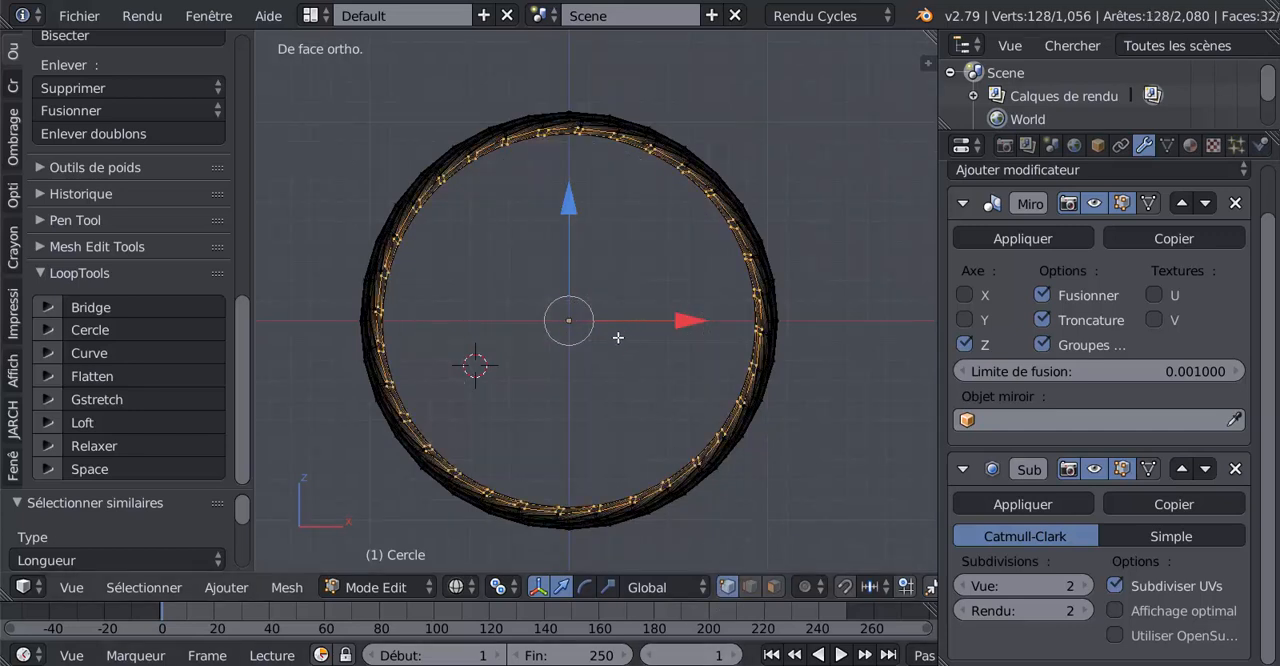
key(c)
scroll(600, 318, down, 8)
scroll(566, 325, down, 3)
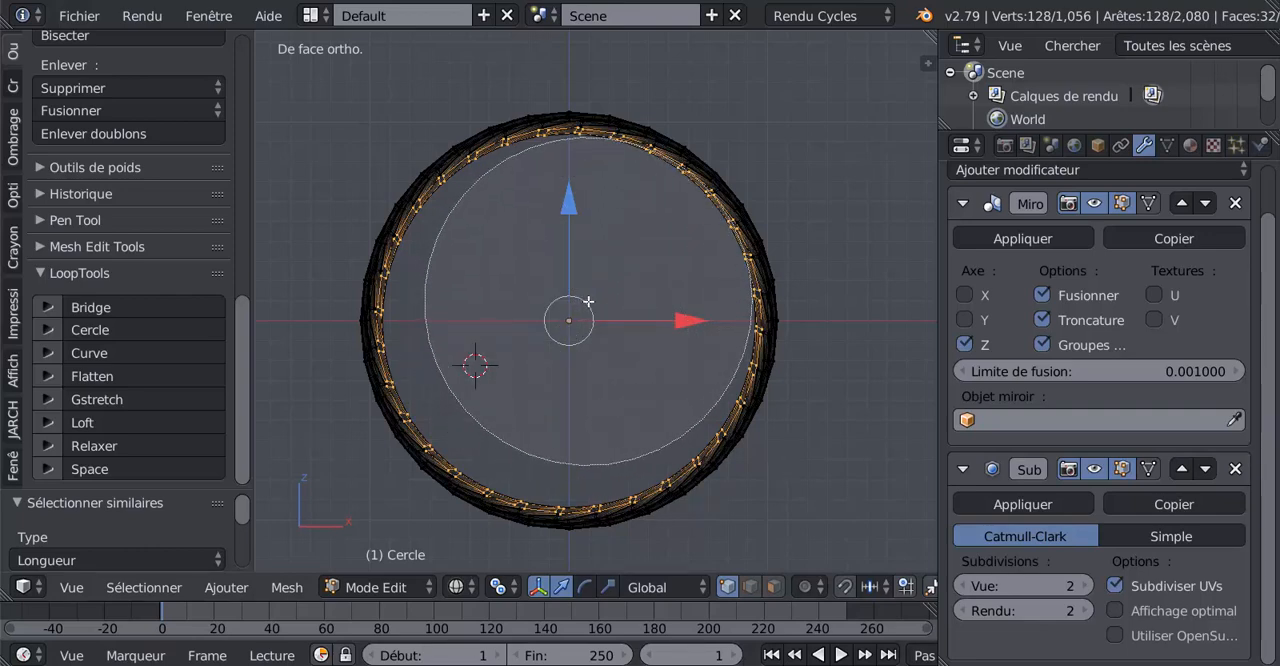
middle_click(590, 306)
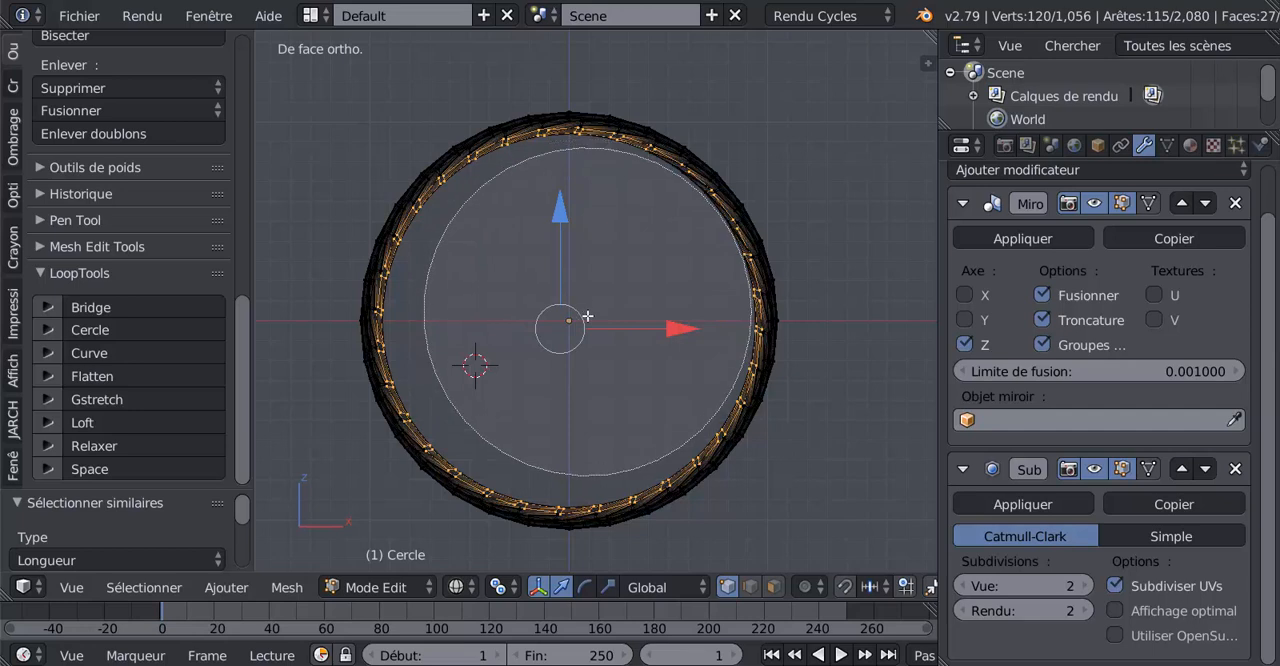
middle_click(590, 330)
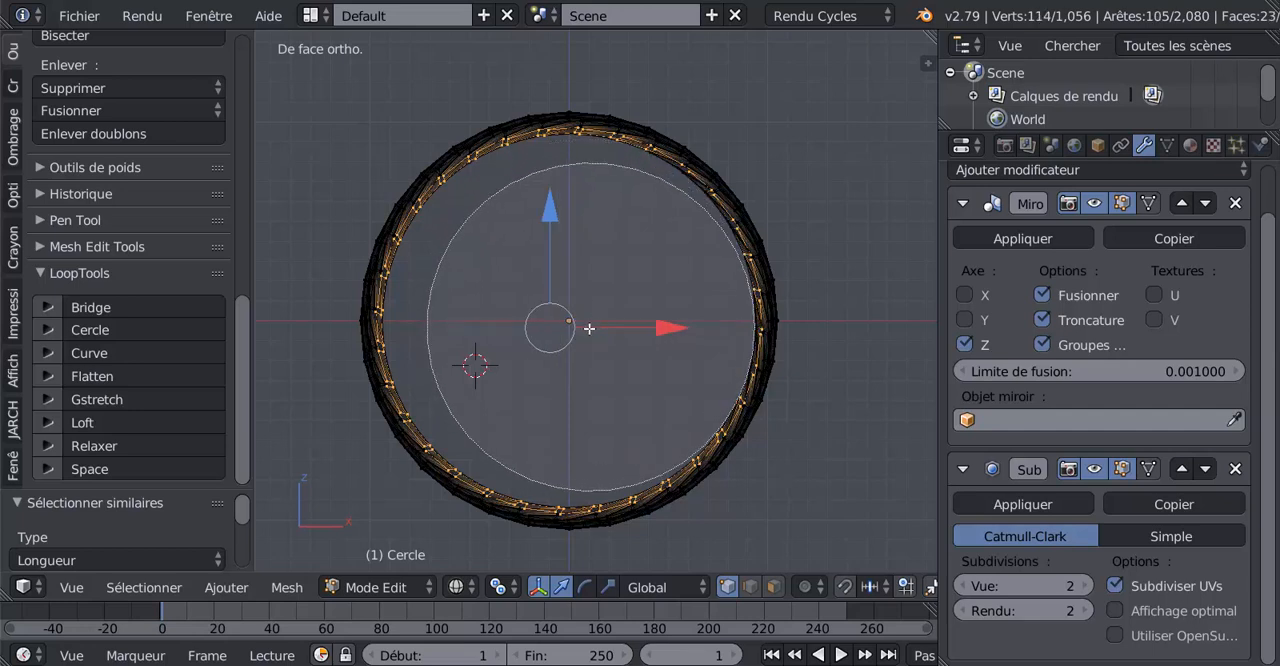
middle_drag(588, 334, 580, 341)
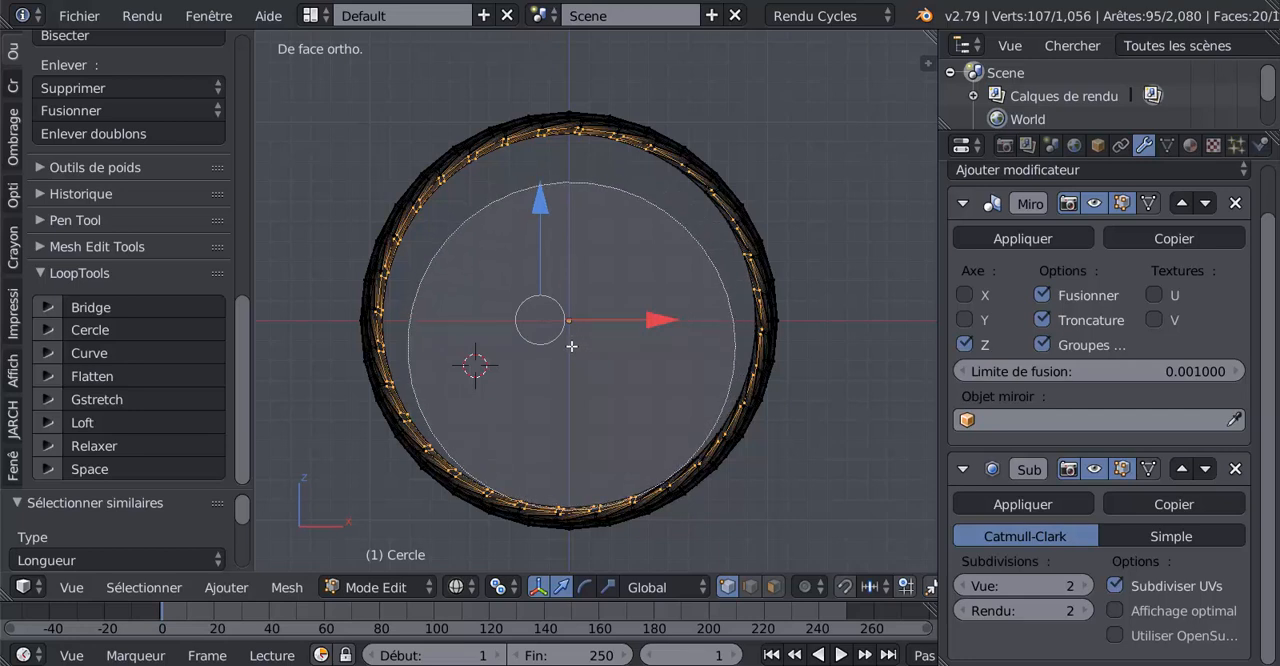
middle_click(564, 340)
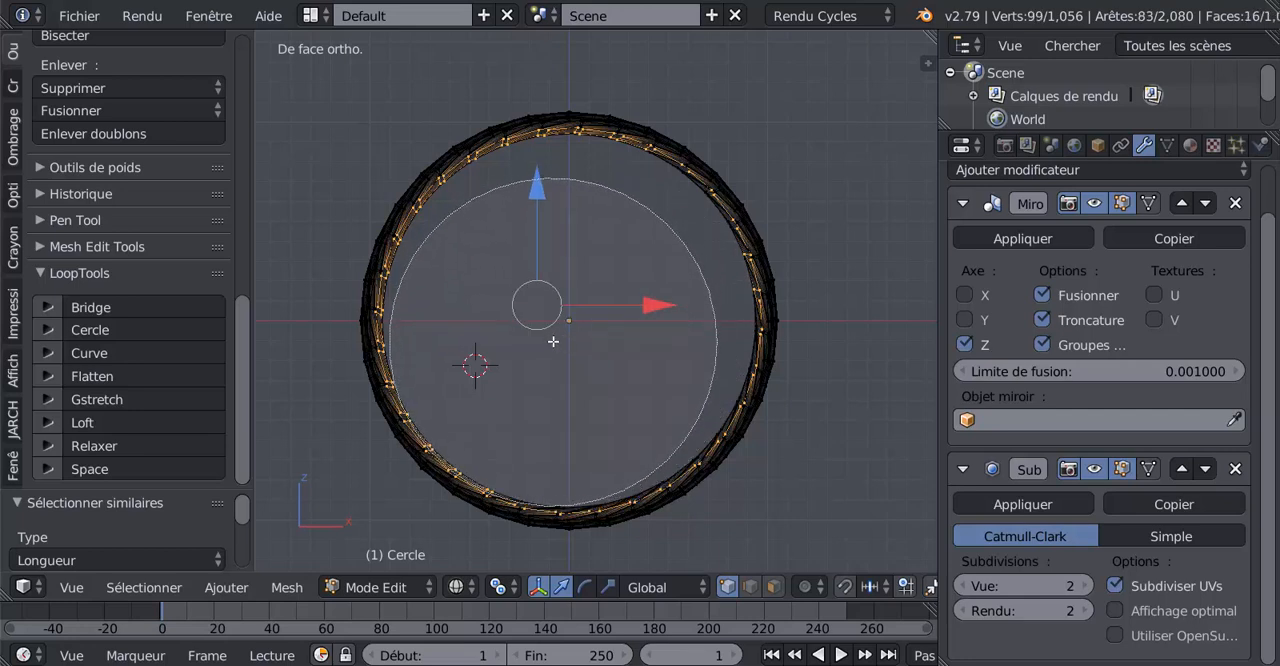
middle_click(552, 336)
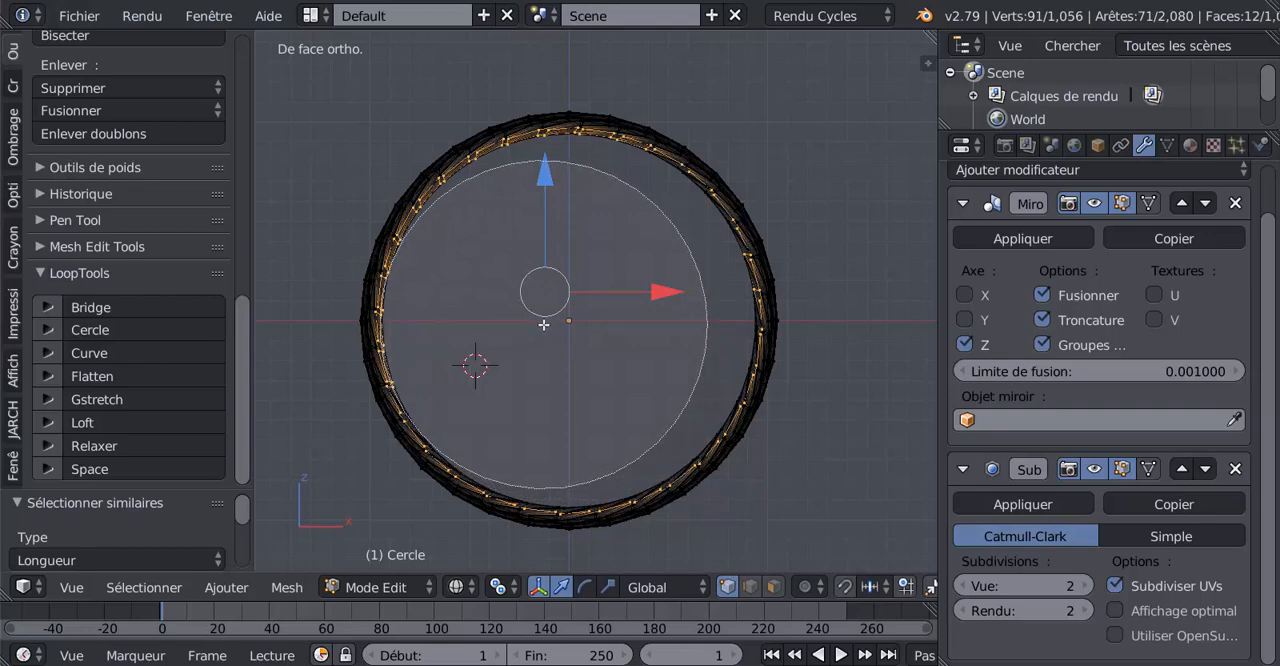
middle_click(545, 321)
middle_click(547, 314)
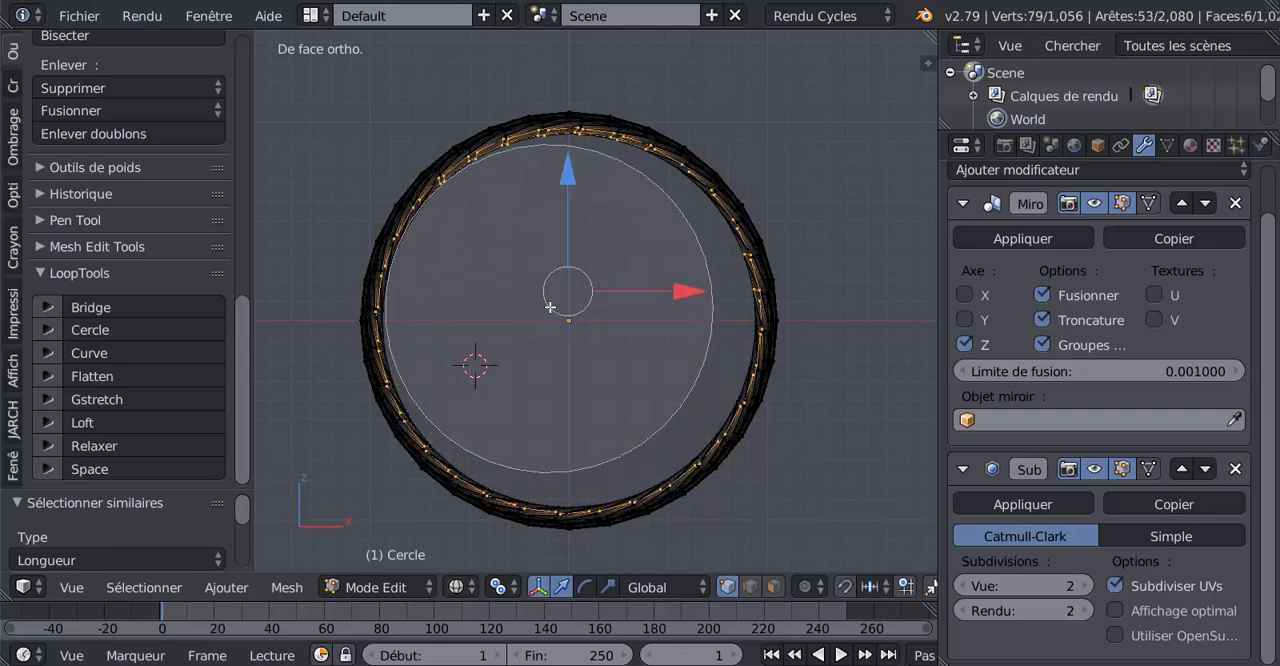
middle_click(555, 302)
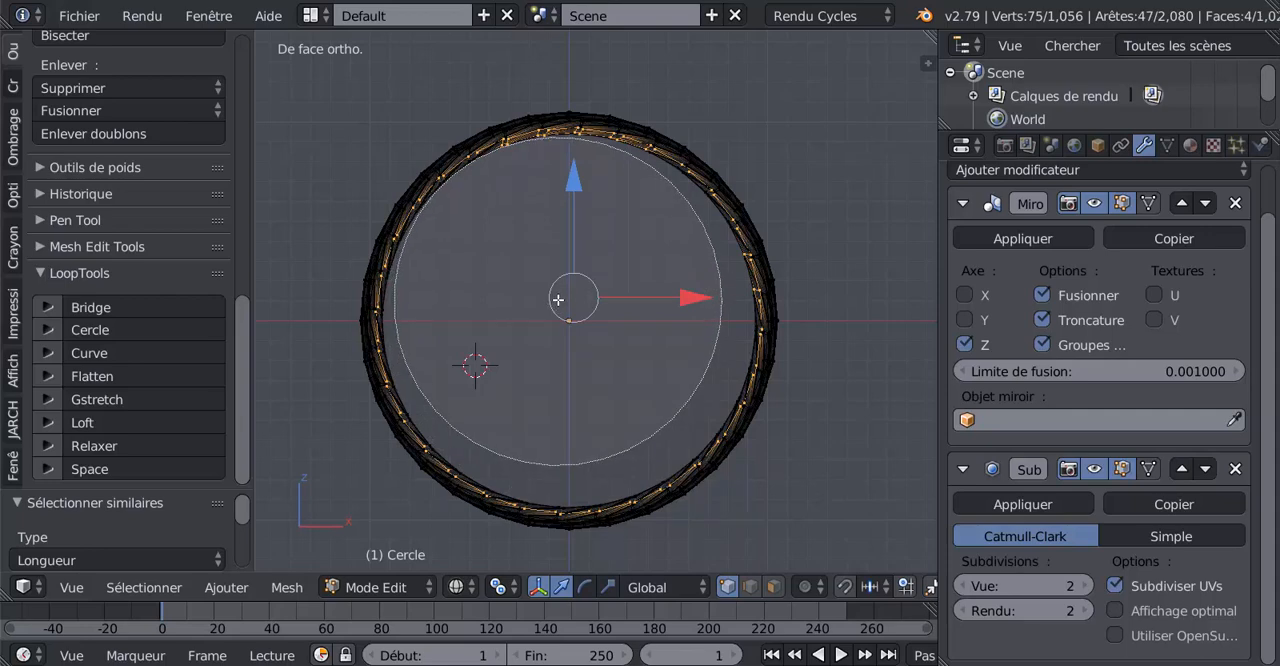
middle_click(575, 302)
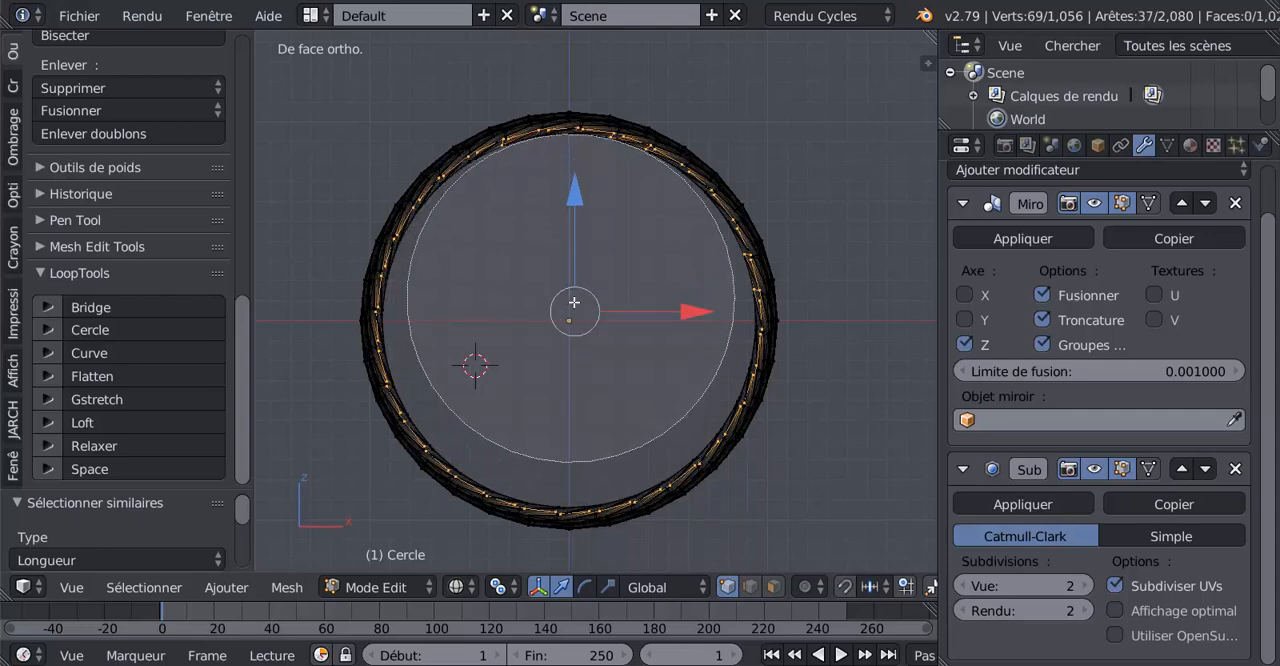
middle_click(574, 310)
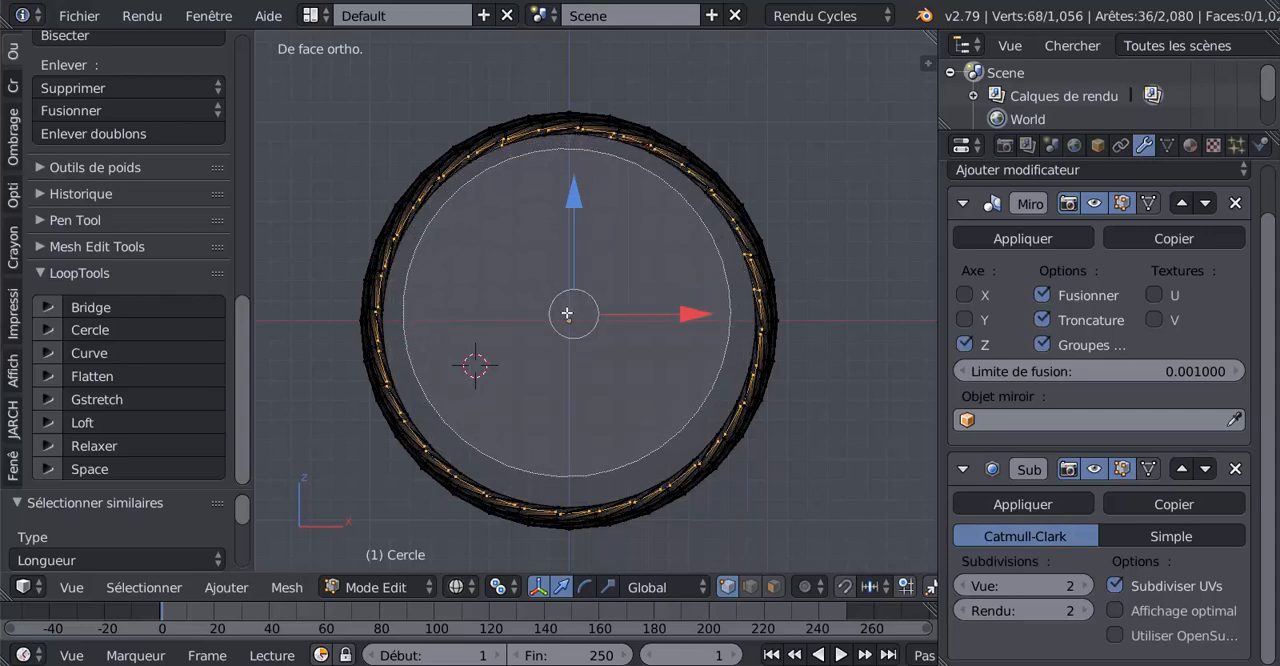
middle_click(583, 296)
right_click(568, 315)
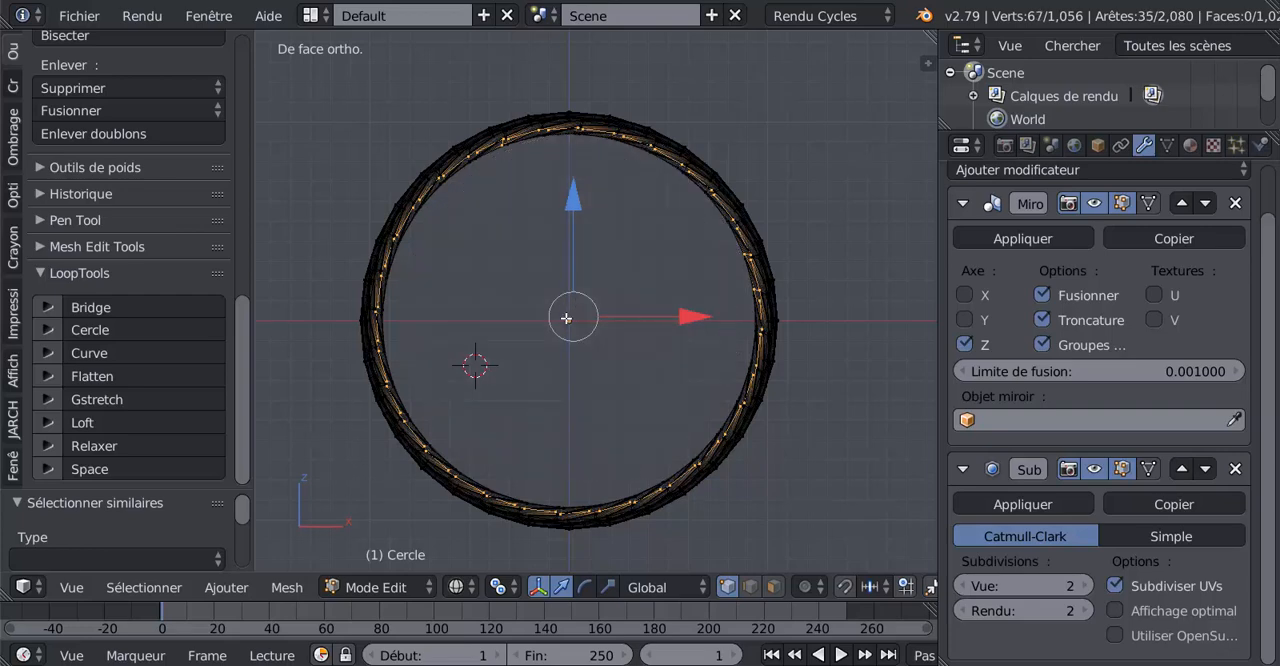
Examine the remaining selected vertices around the tyre's border from several angles, in wireframe and solid shading
scroll(557, 329, up, 1)
scroll(557, 329, down, 1)
mouse_move(564, 369)
middle_down()
mouse_move(621, 358)
mouse_move(582, 379)
middle_up()
scroll(609, 357, up, 1)
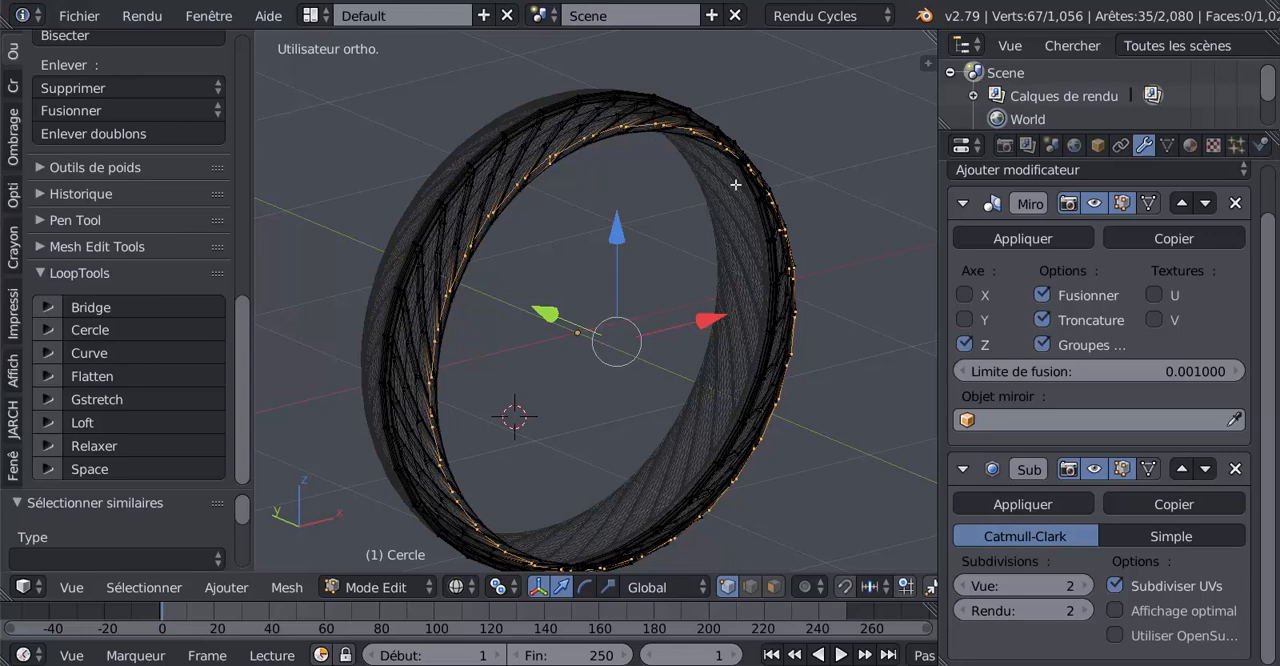
key(z)
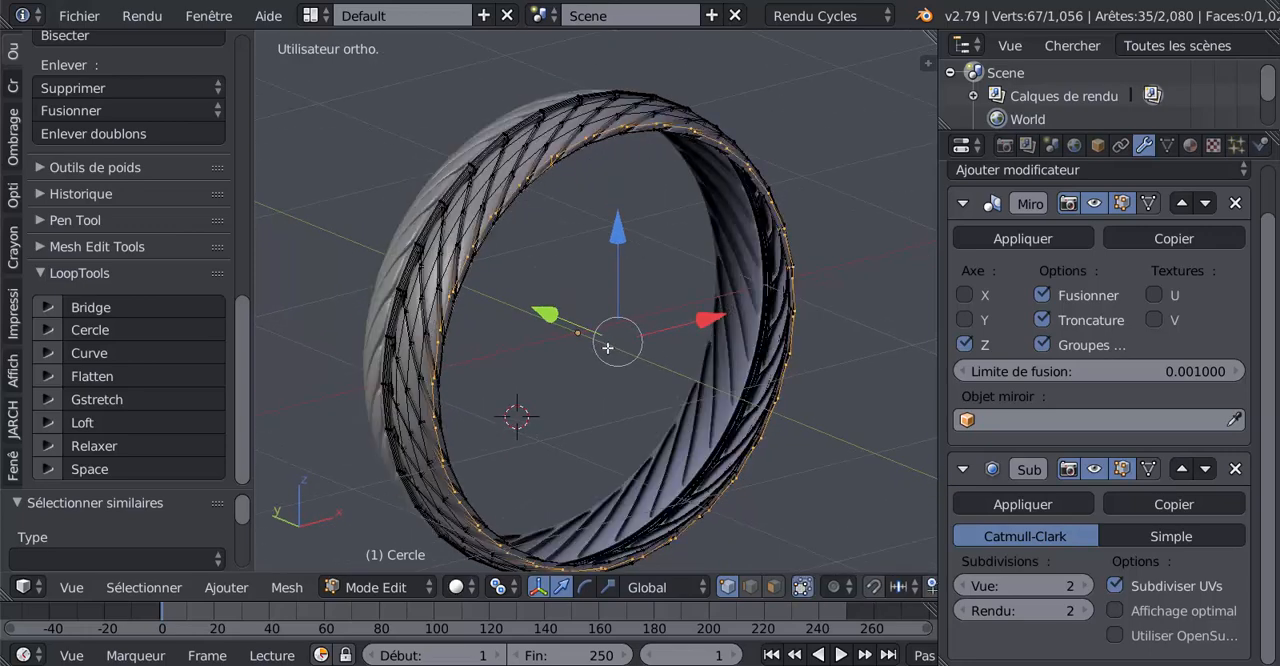
scroll(602, 325, up, 3)
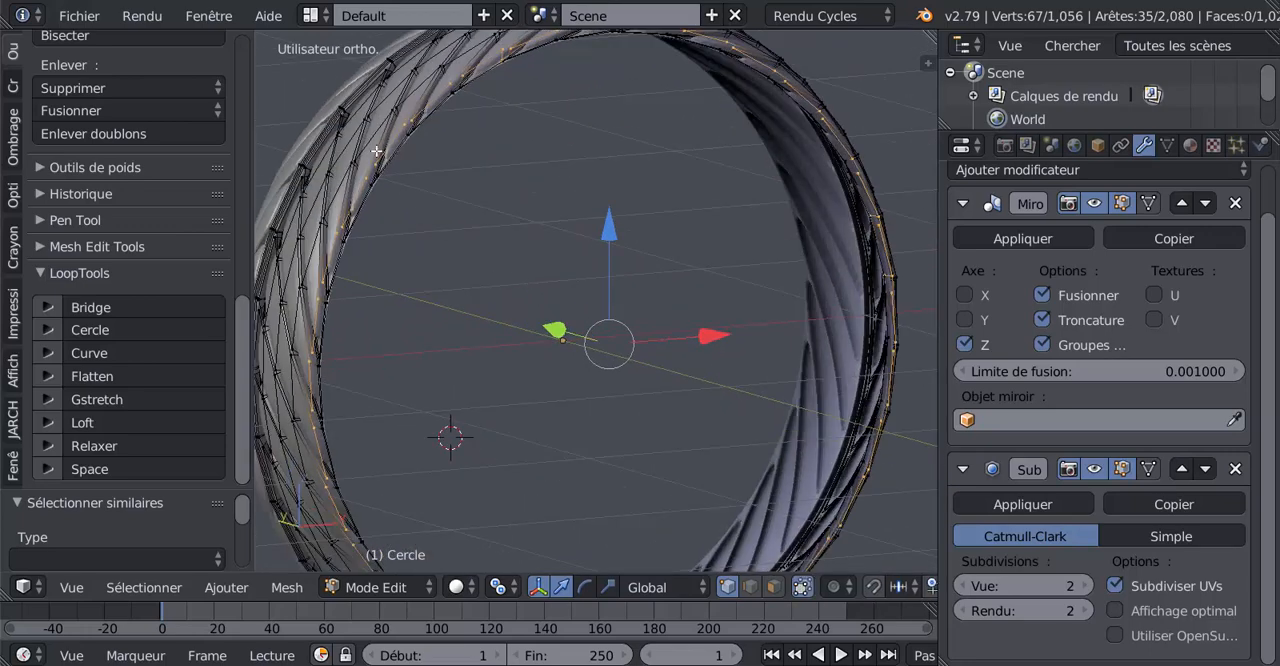
scroll(570, 208, down, 3)
middle_drag(565, 210, 449, 203)
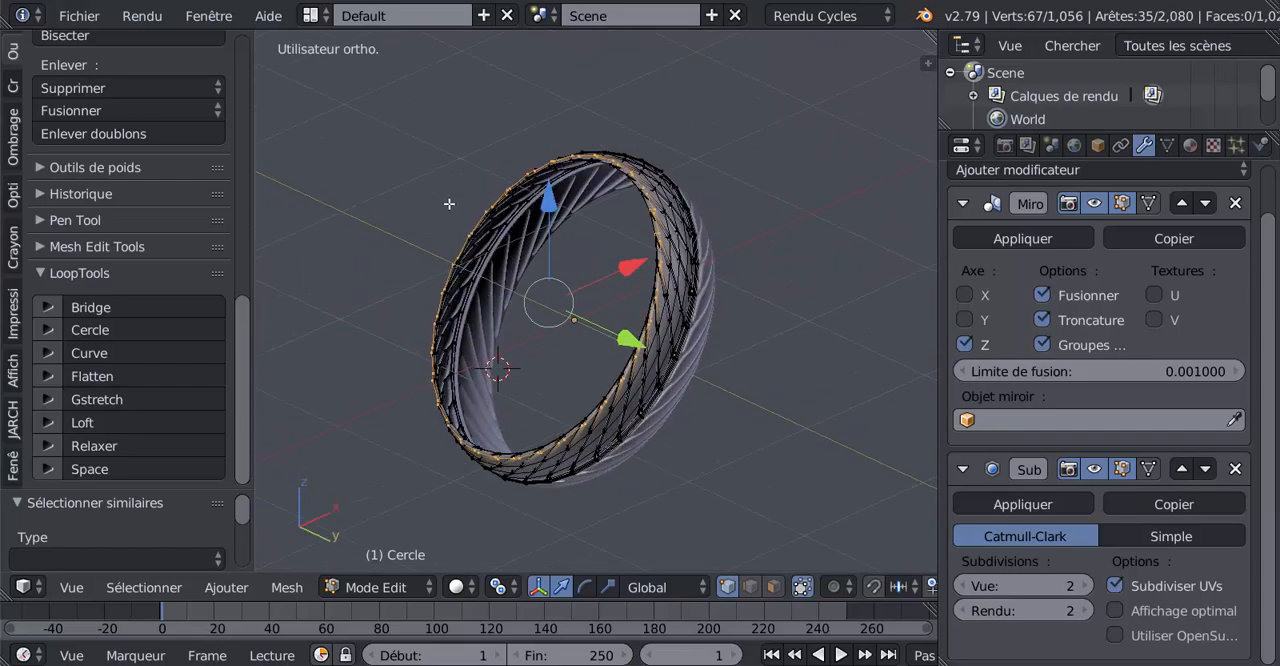
Scale the selected border vertices around the tyre down to about 0.98 and return to object mode
scroll(521, 253, up, 3)
middle_drag(521, 253, 621, 343)
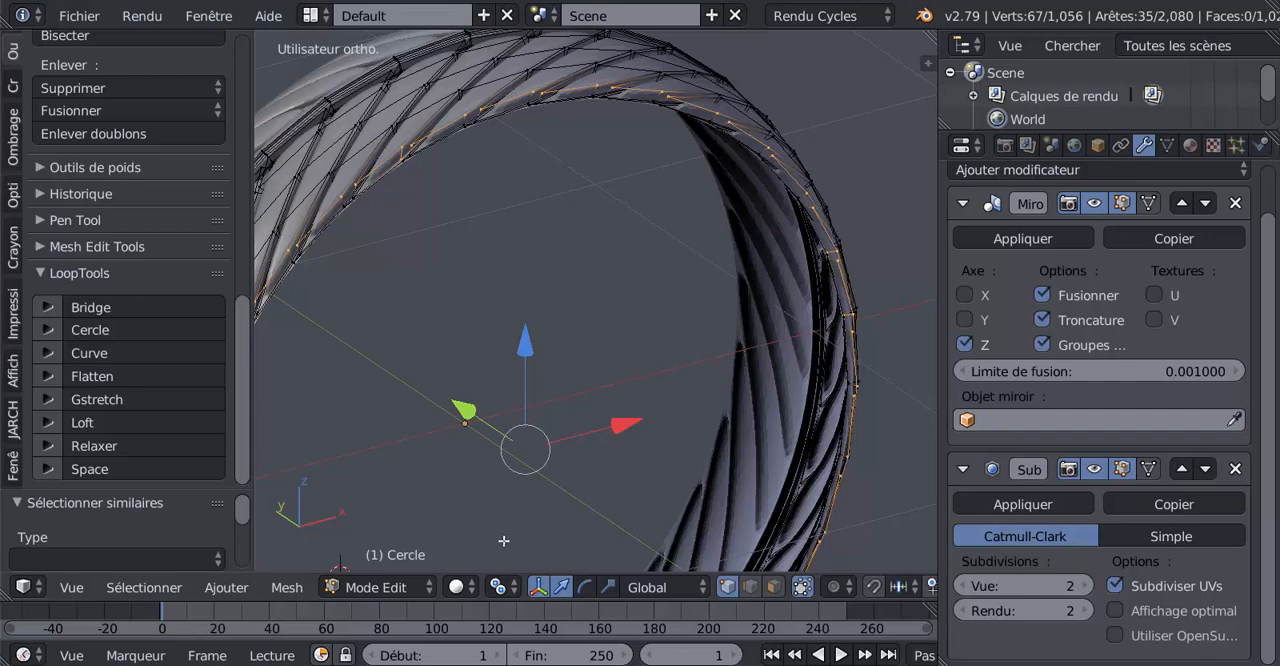
key(period)
click(539, 486)
key(s)
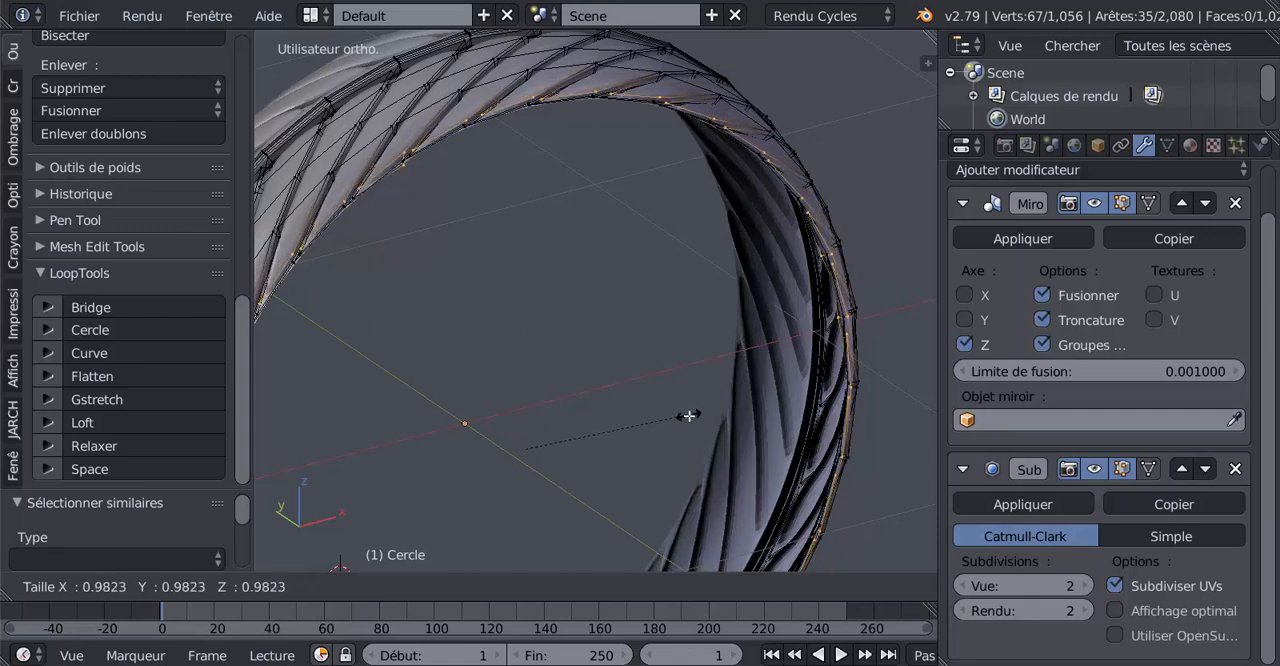
click(689, 417)
key(Tab)
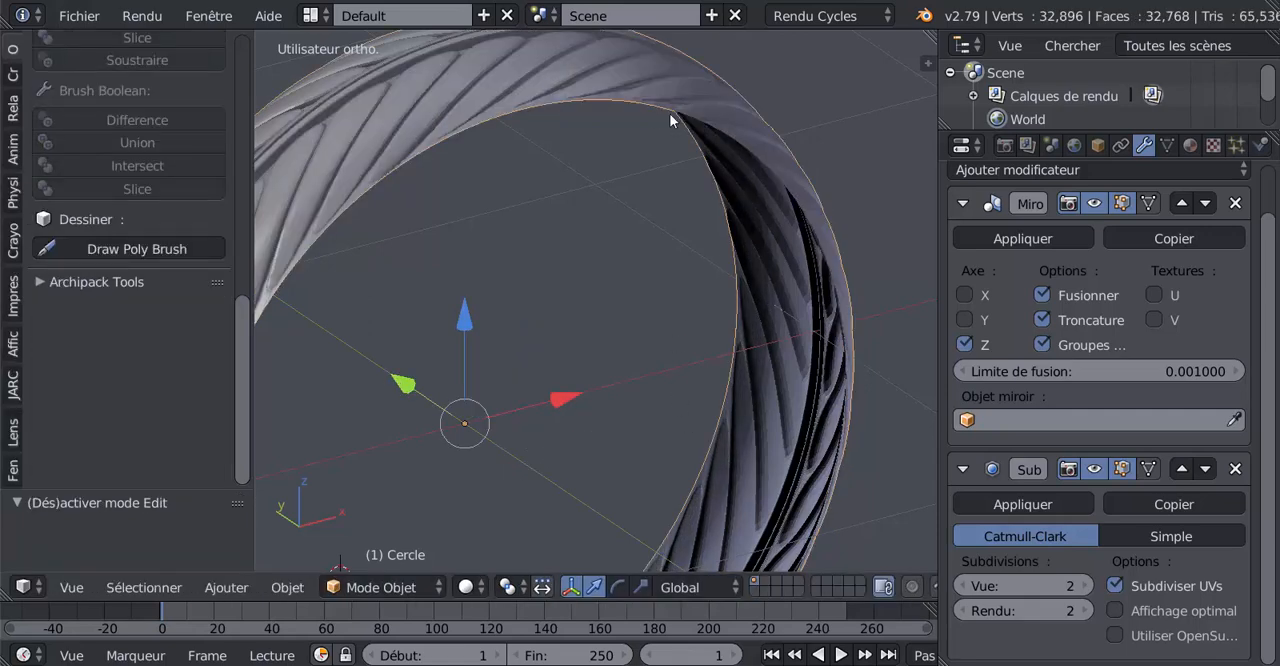
Add an edge loop around the tyre beside the central groove, slid close to the groove edge at about 0.83
scroll(473, 316, down, 4)
middle_drag(473, 316, 612, 360)
scroll(566, 310, up, 3)
scroll(582, 325, up, 3)
key(Tab)
scroll(609, 354, up, 2)
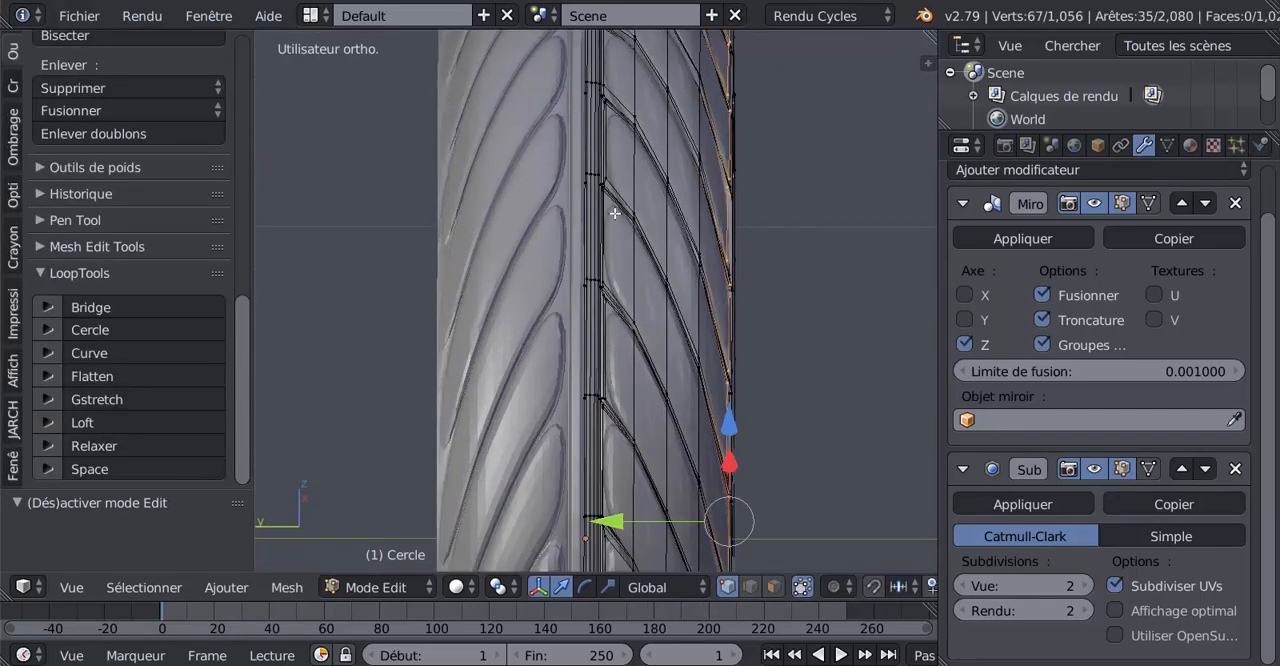
scroll(615, 213, up, 1)
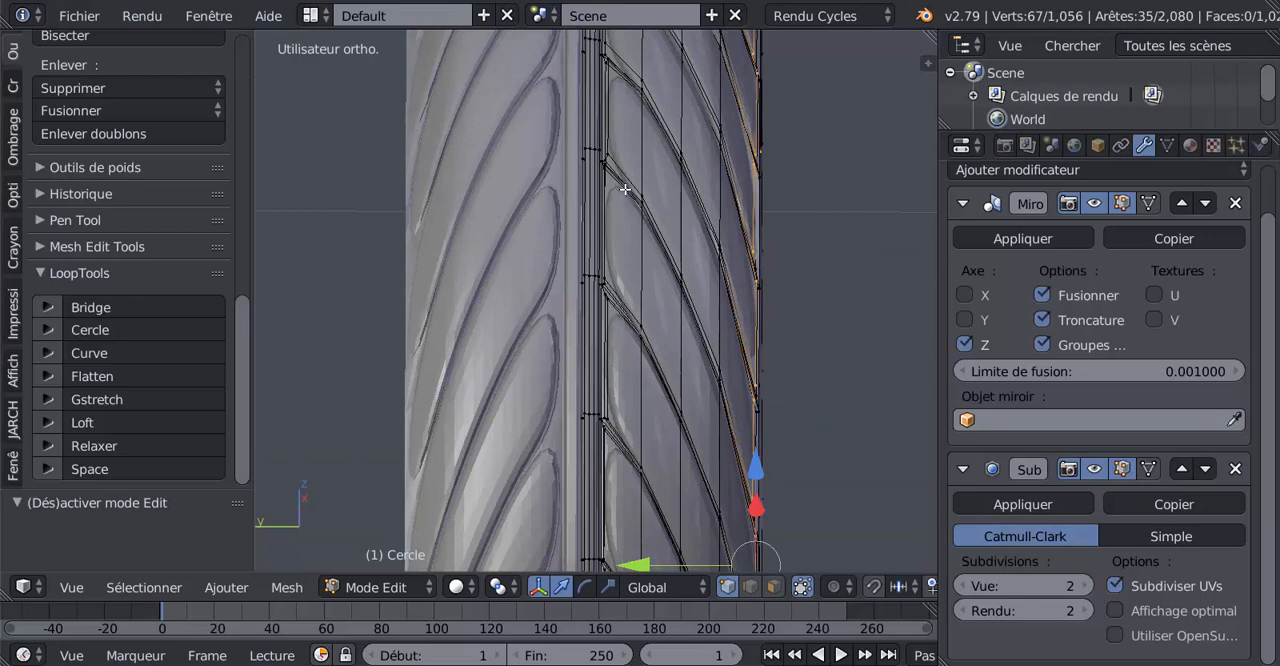
key(ctrl+r)
click(625, 190)
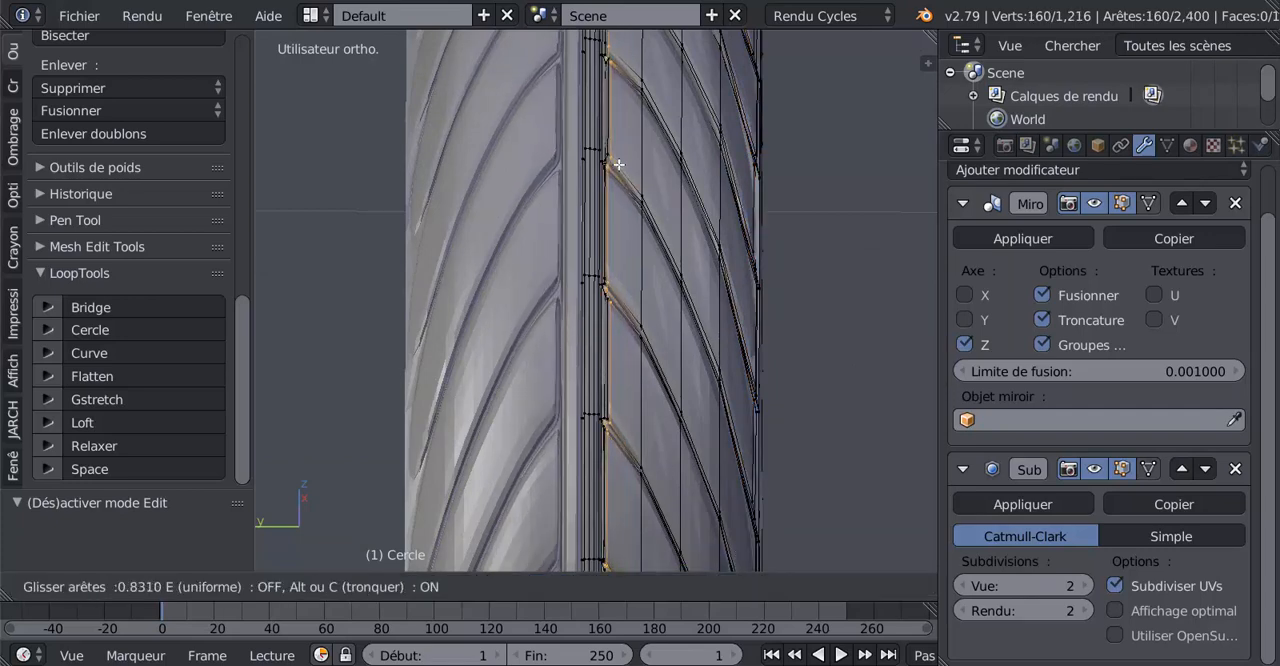
click(619, 164)
key(Tab)
scroll(636, 290, down, 3)
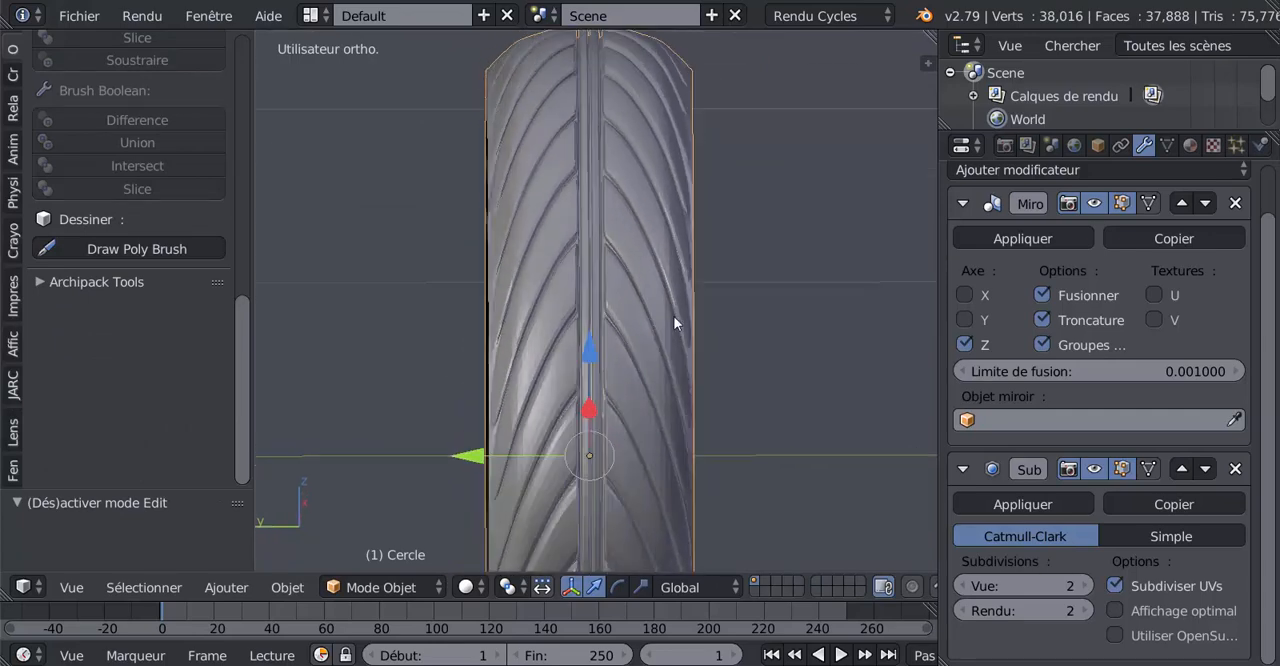
scroll(677, 320, down, 1)
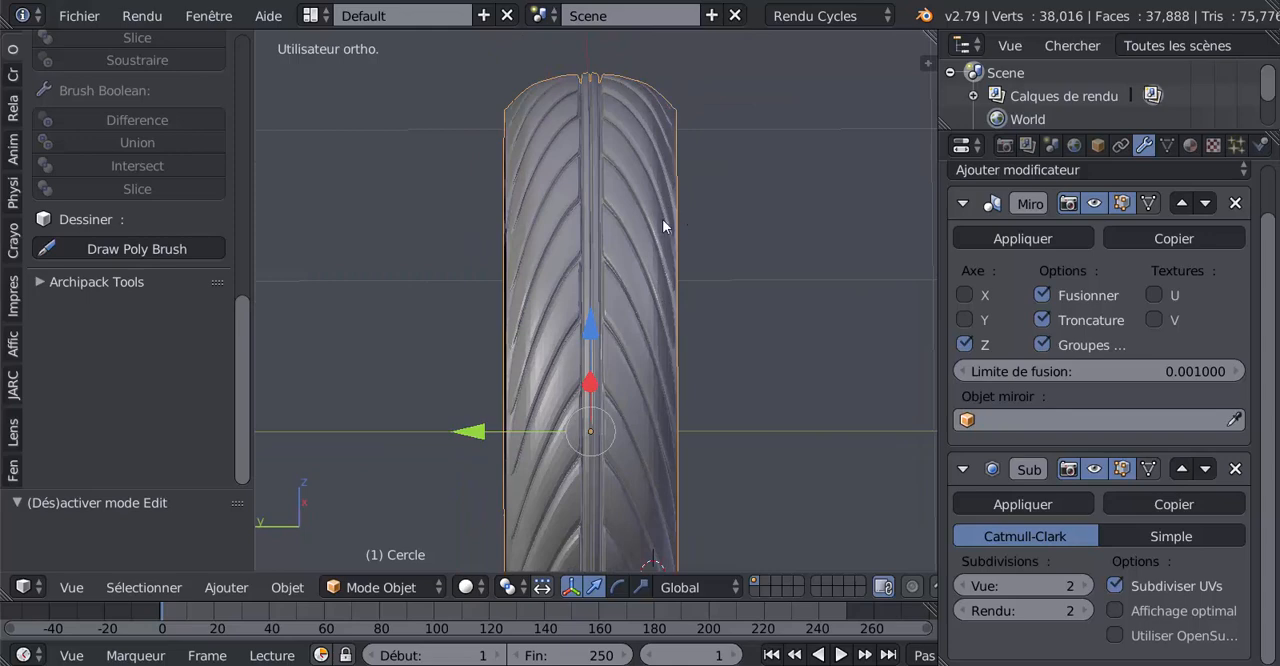
Add an edge loop around the tread's outermost strip and move it along Y close to the tyre's outer border
key(Tab)
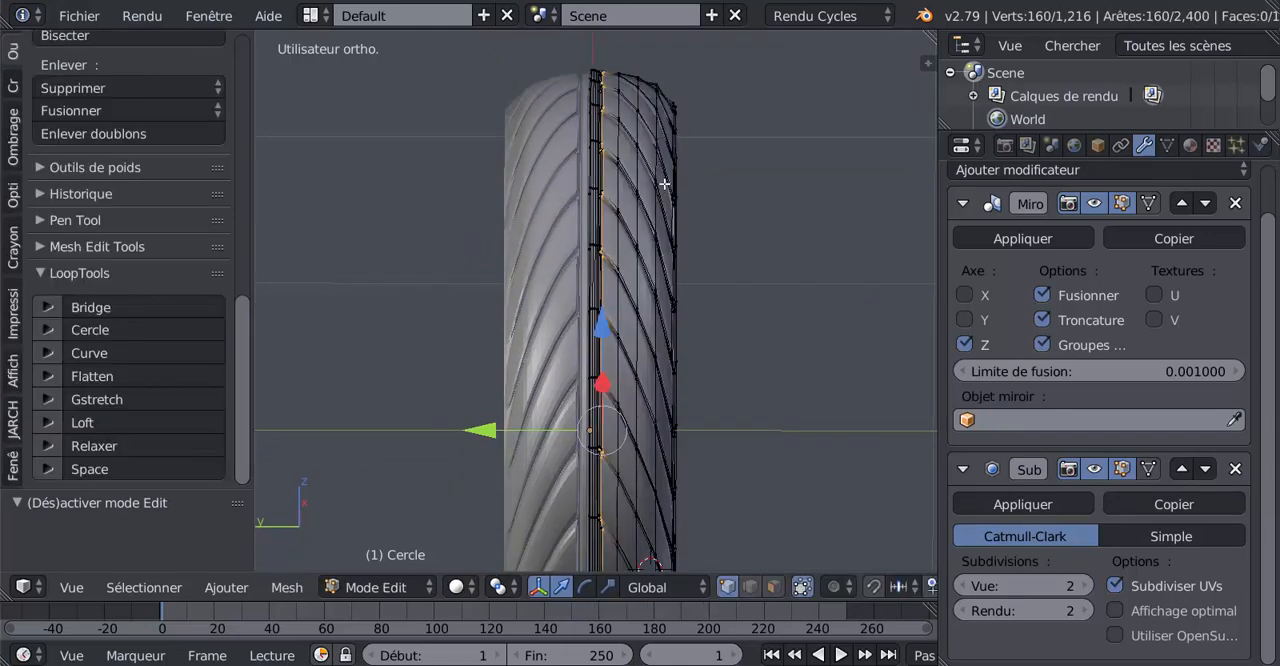
key(ctrl+r)
click(664, 180)
right_click(664, 180)
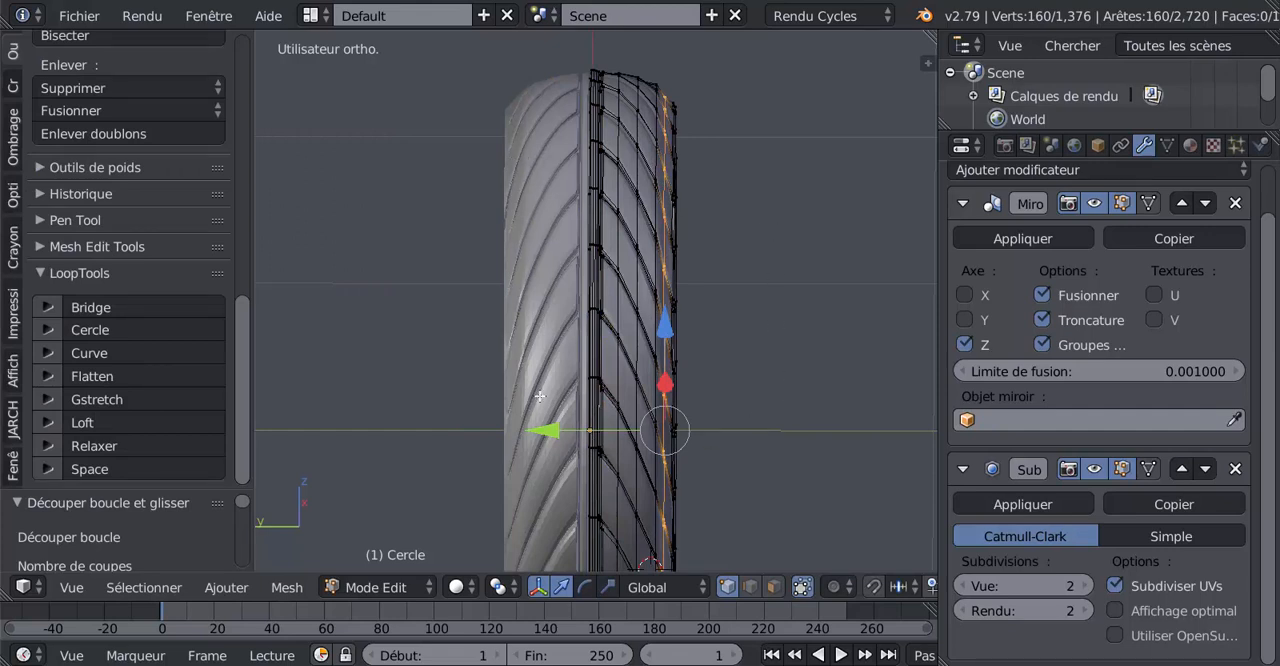
drag(546, 433, 556, 435)
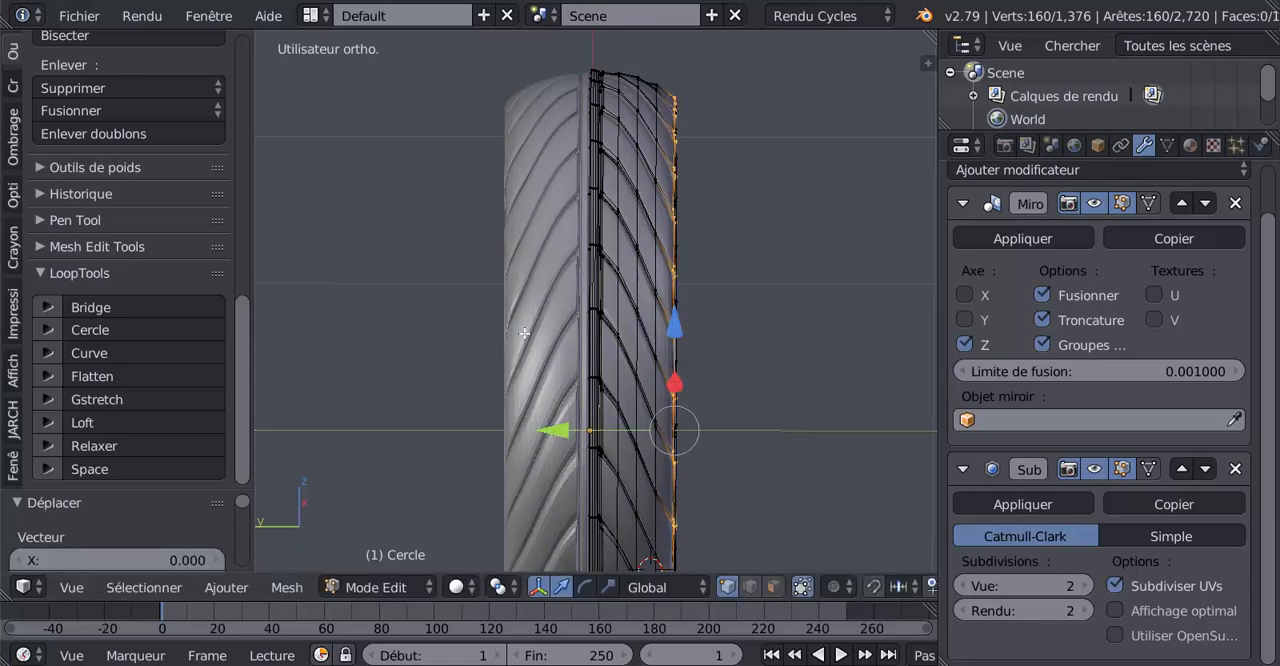
key(Tab)
middle_drag(546, 398, 717, 390)
key(Tab)
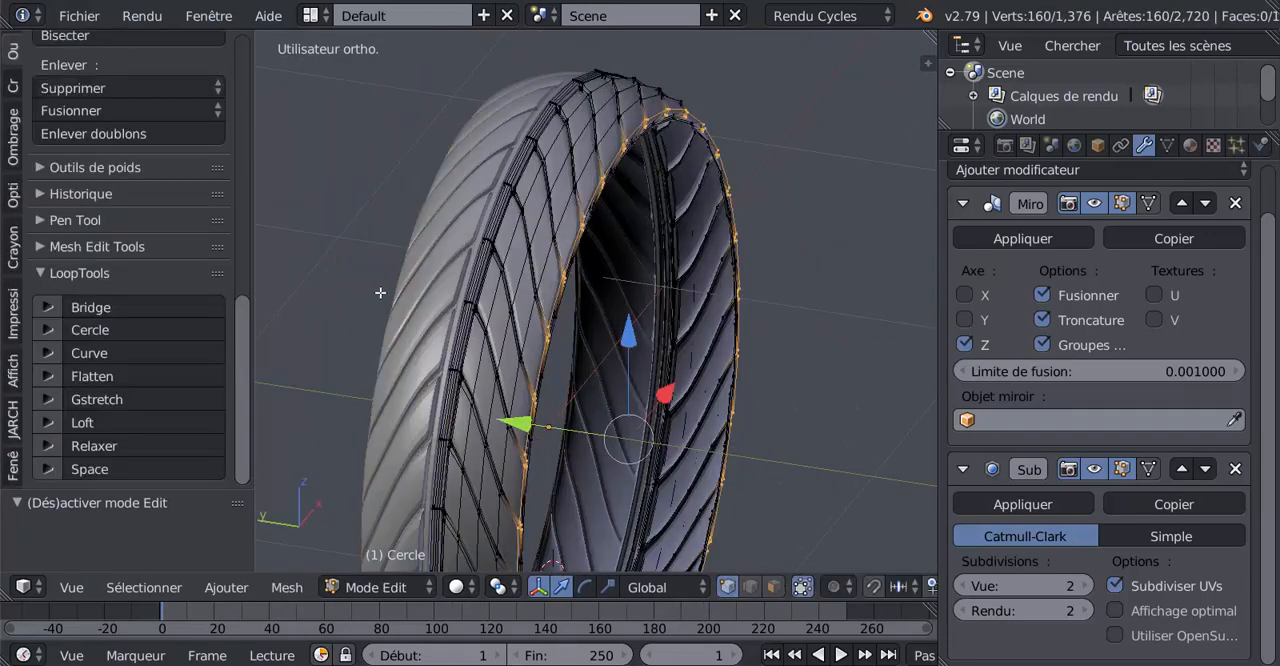
Apply smooth shading to the tyre in object mode
key(Tab)
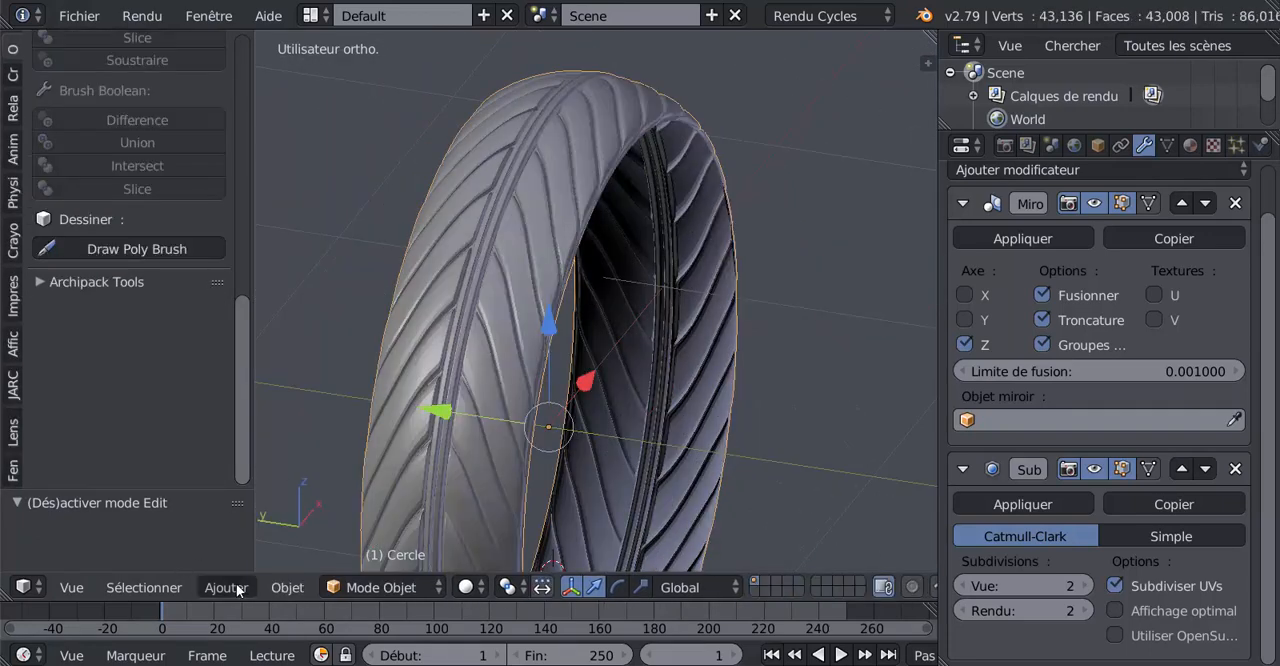
scroll(55, 285, up, 10)
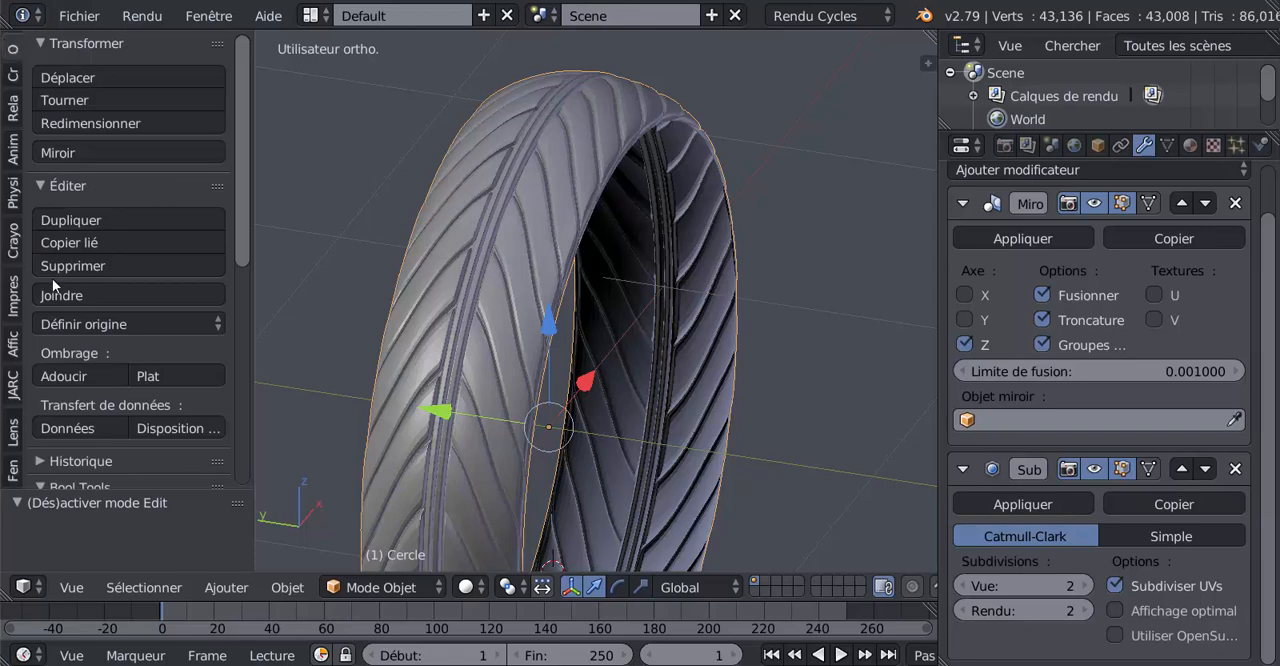
click(54, 379)
Select the tread edge loop nearest the outer border and rotate it about 3.12° around the global Y axis
middle_drag(568, 382, 598, 415)
key(Tab)
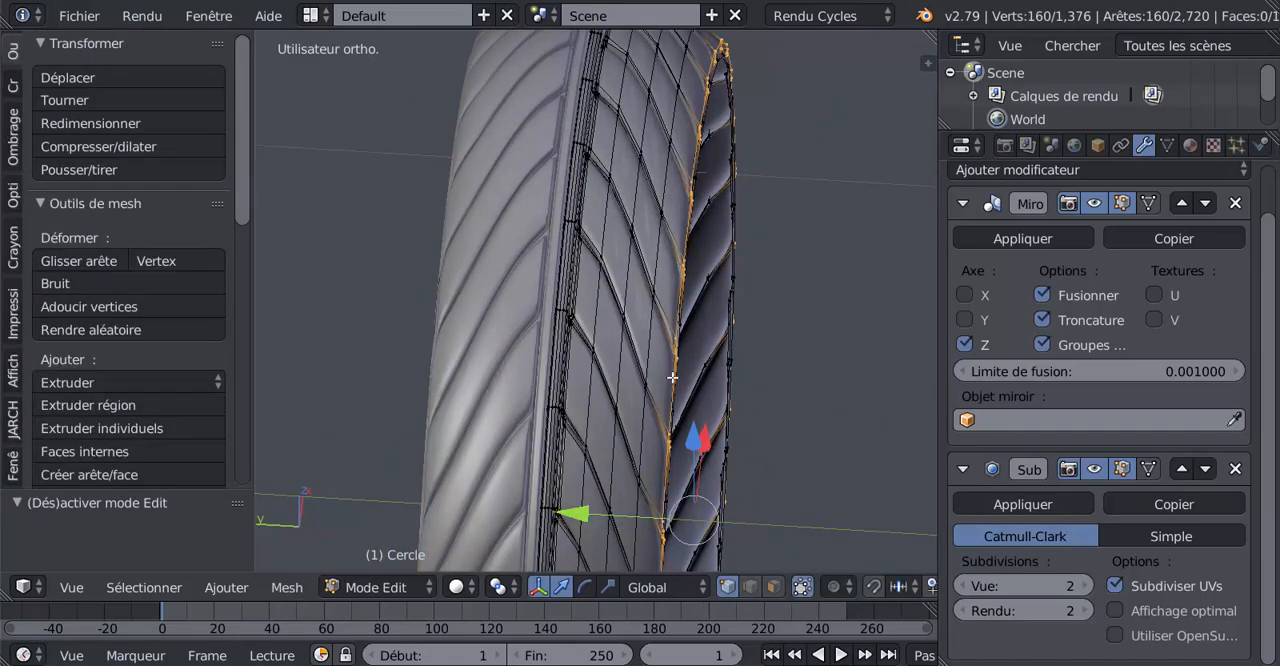
middle_drag(673, 377, 640, 382)
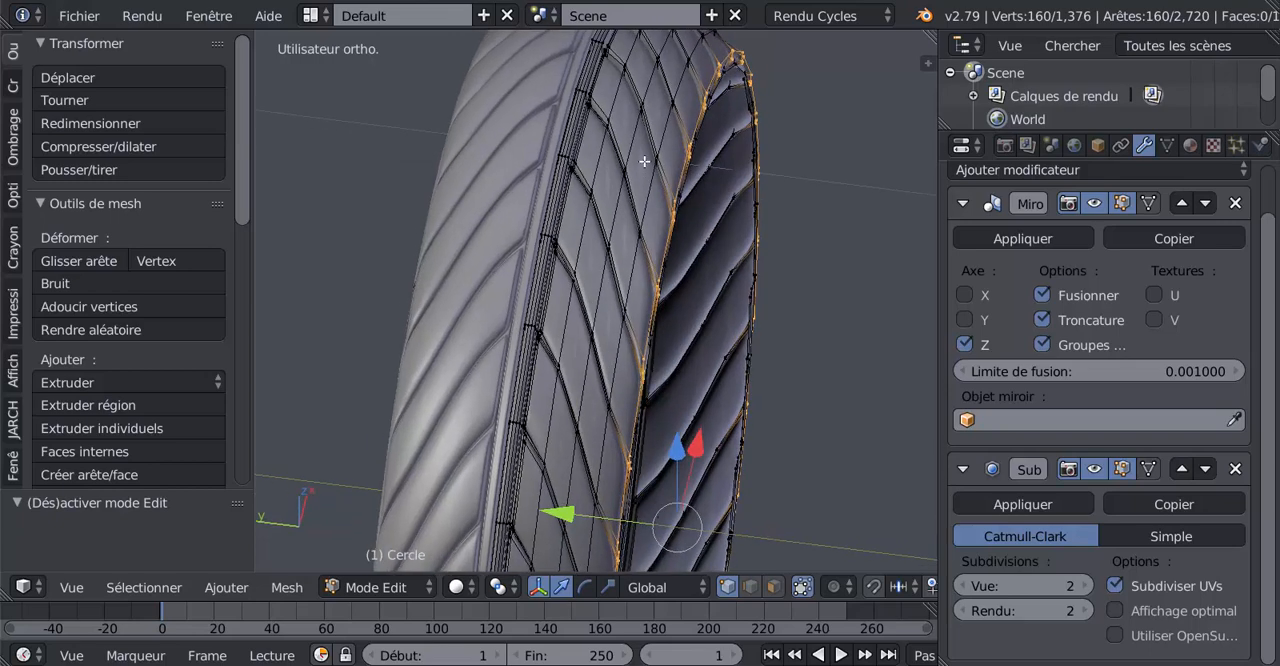
alt+right_click(643, 197)
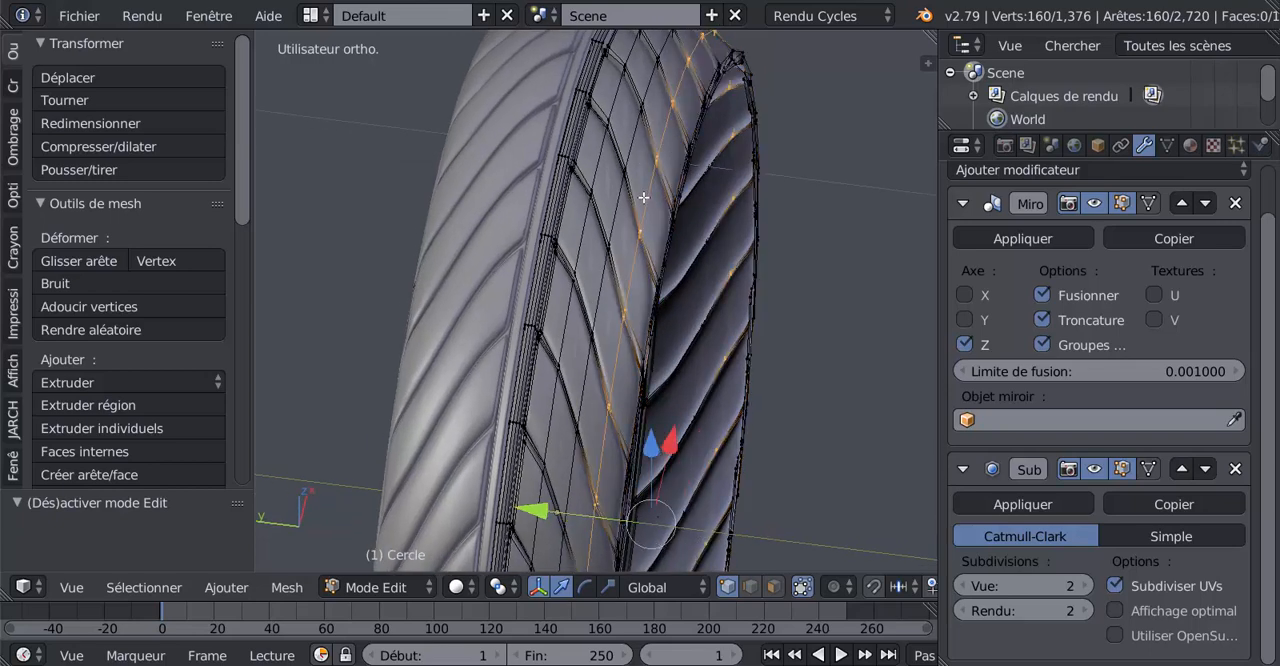
middle_drag(606, 275, 633, 338)
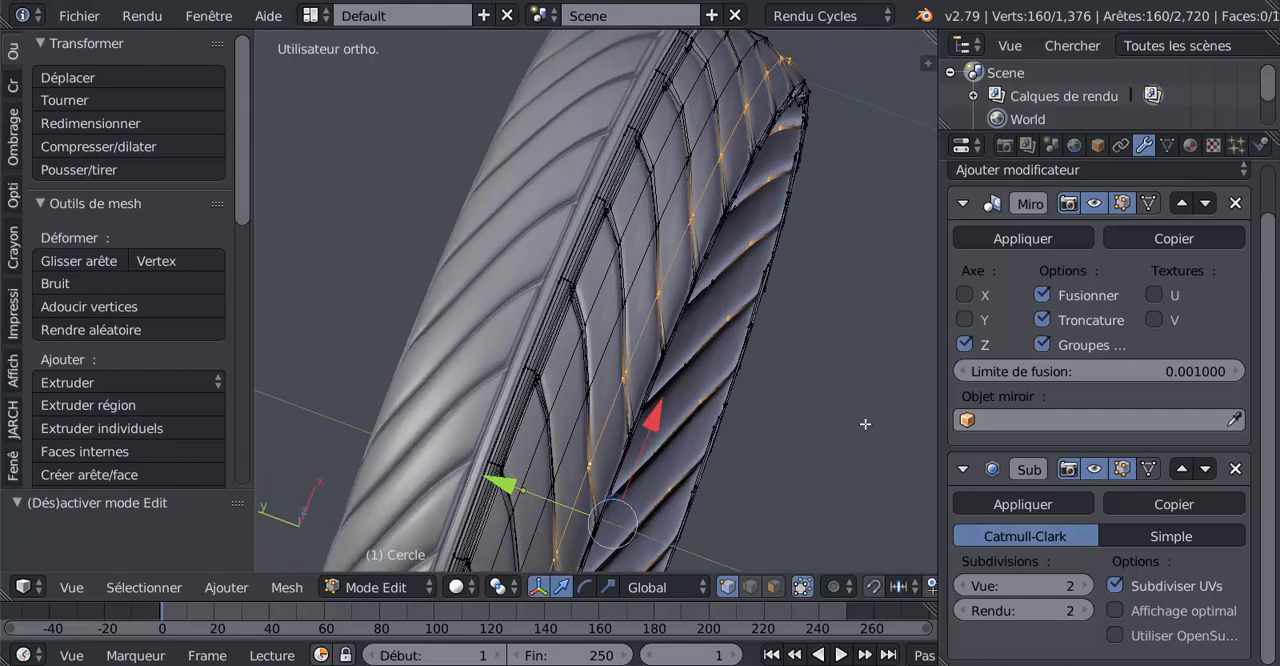
key(r)
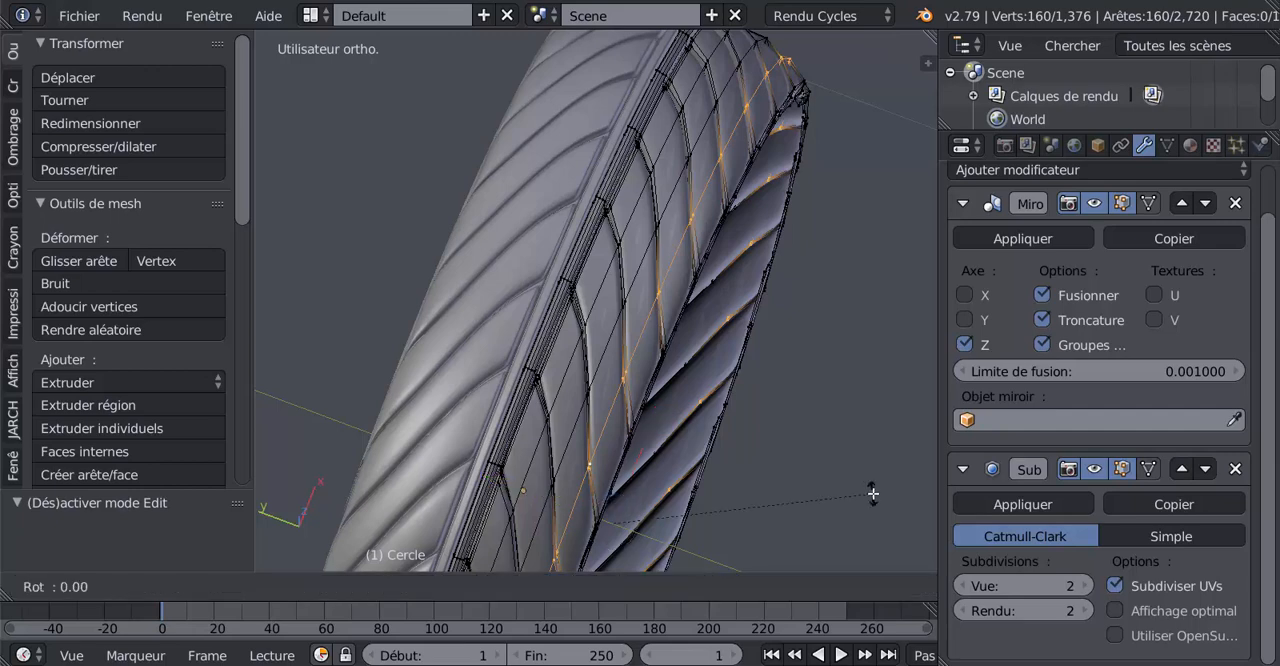
key(y)
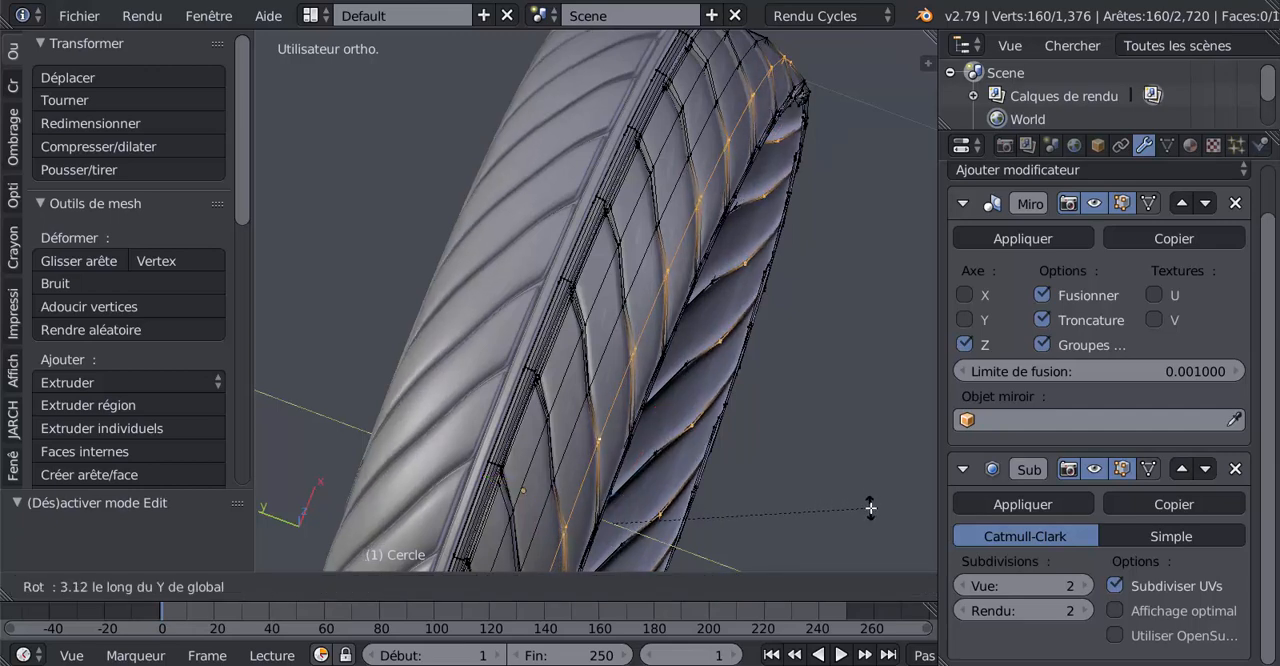
click(870, 508)
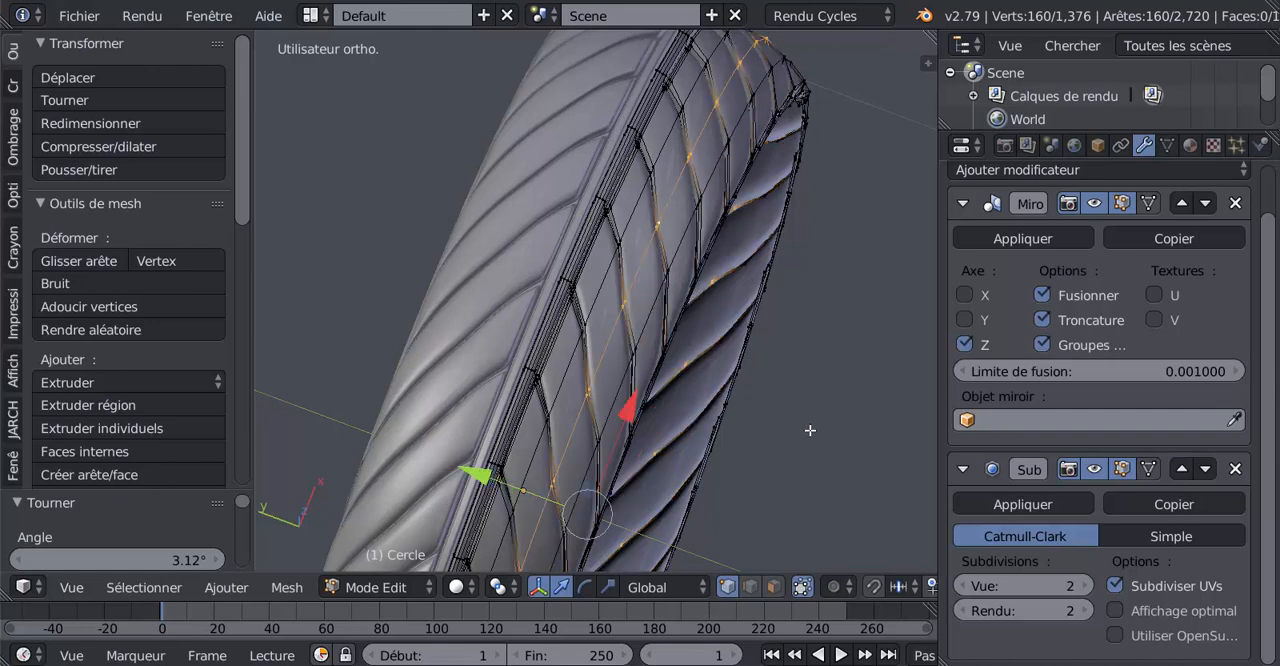
Rotate the neighbouring edge loop, closer to the tread's centre, about 2.29° around the Y axis
key(r)
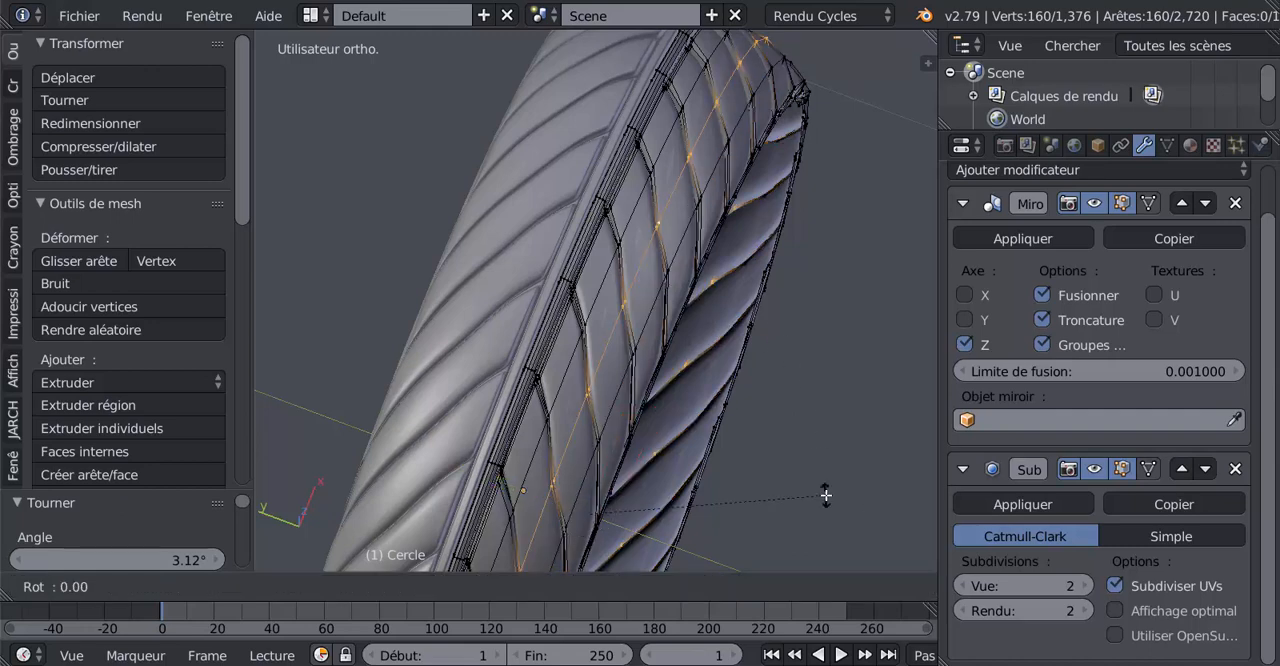
key(y)
click(825, 505)
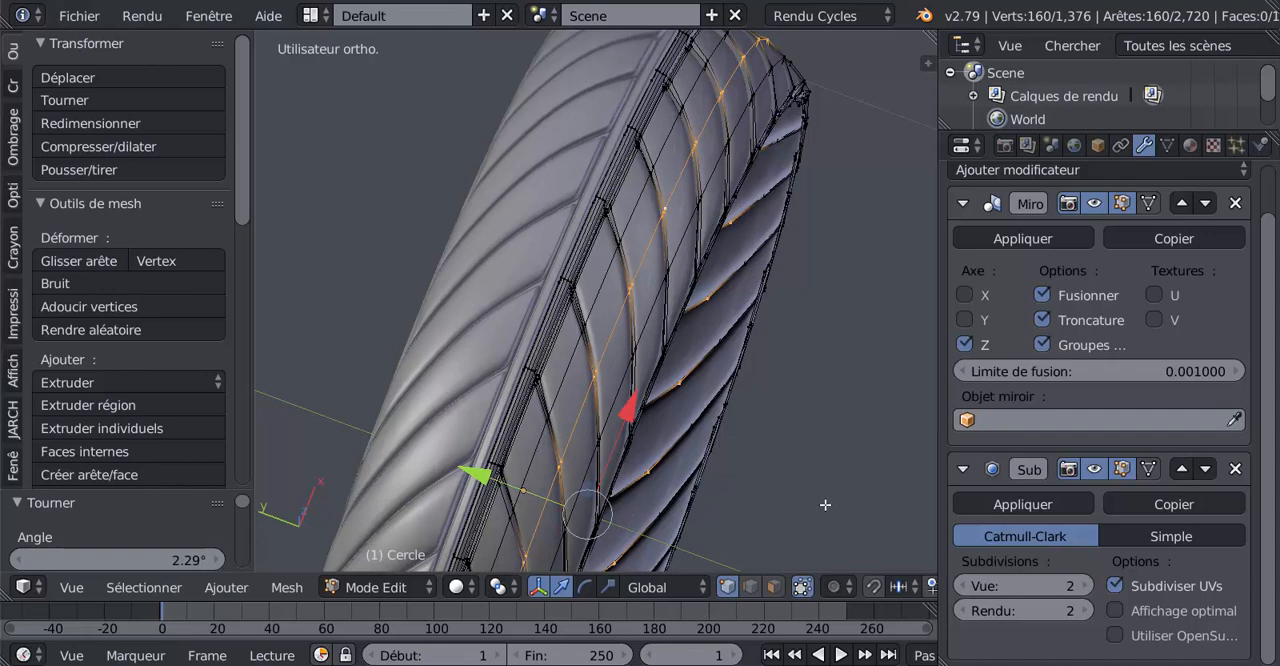
key(Tab)
middle_drag(825, 505, 643, 446)
scroll(643, 445, up, 3)
key(Tab)
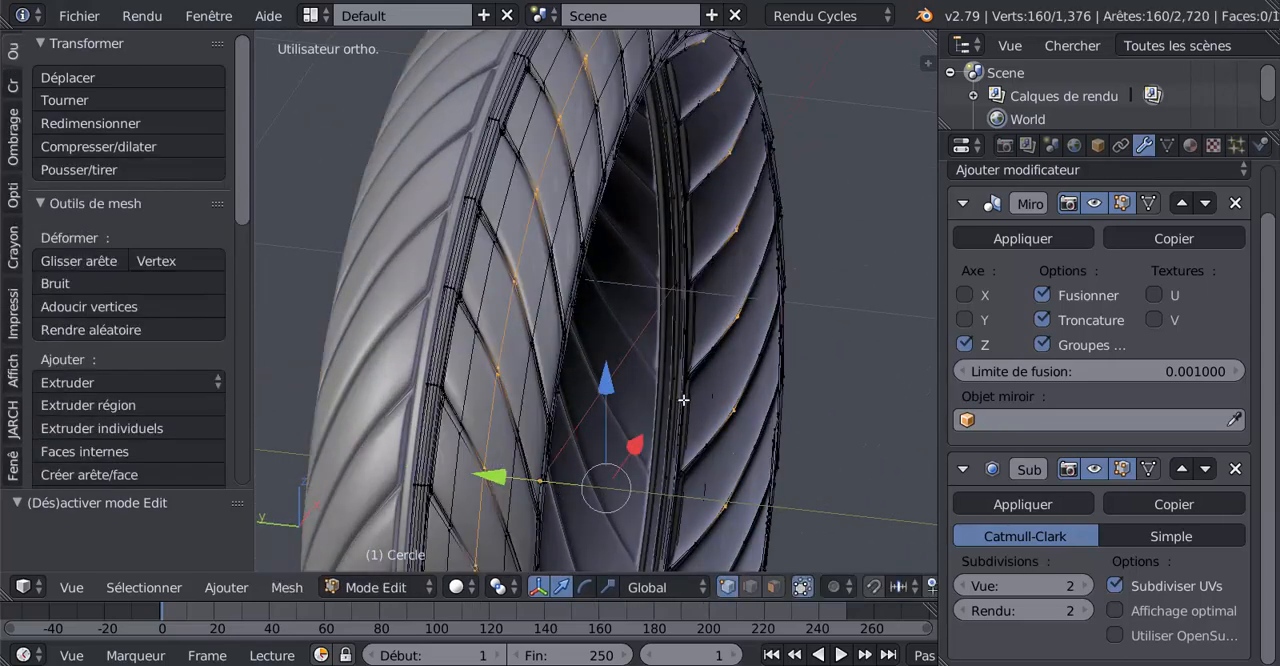
Add two unslid edge loops along the side walls of one tread block beside the central groove and return to object mode
middle_drag(683, 399, 648, 359)
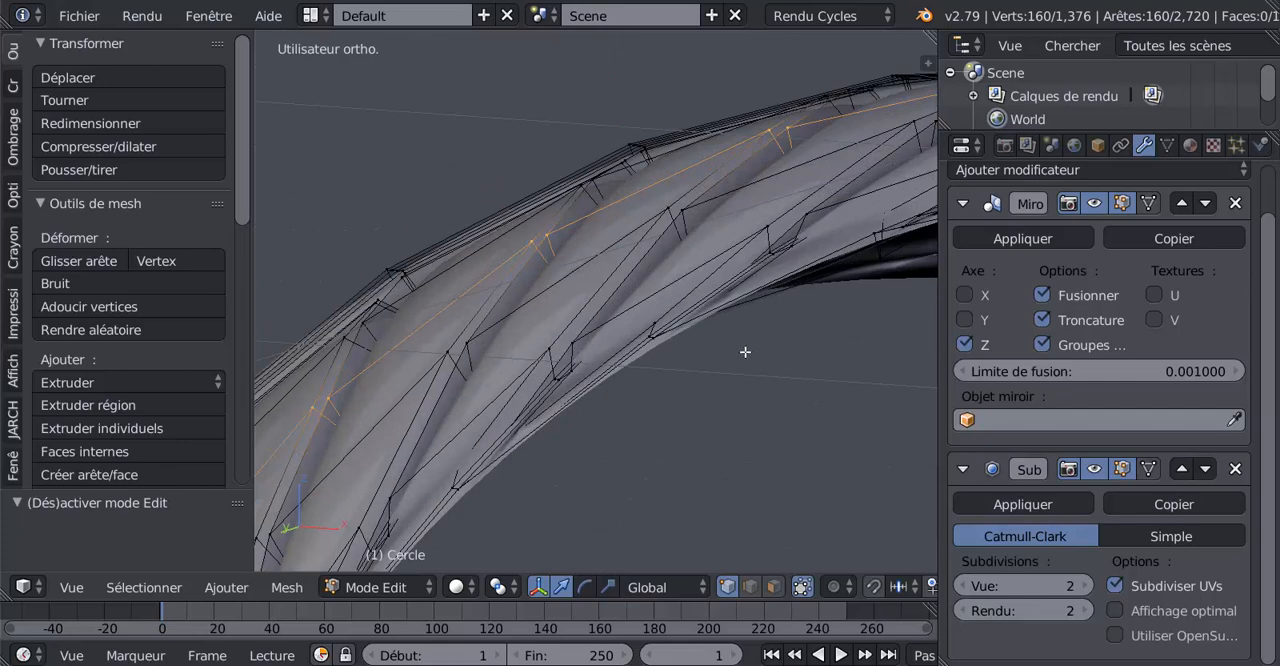
middle_drag(743, 349, 536, 424)
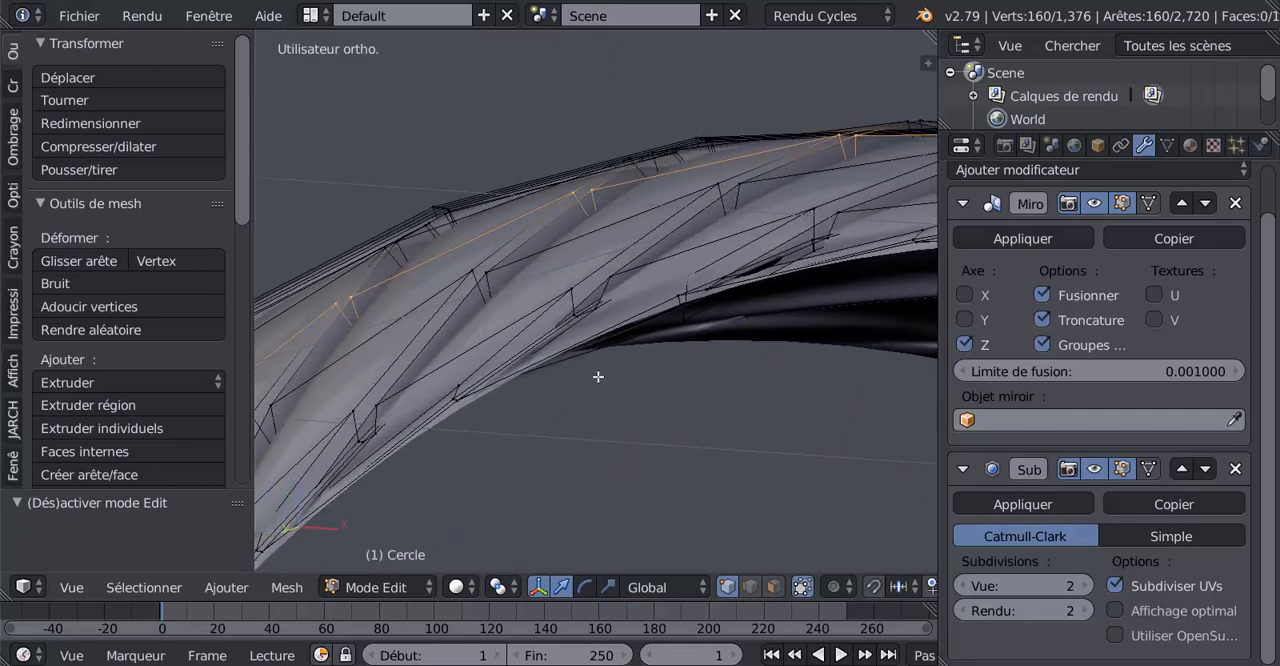
middle_drag(609, 400, 674, 512)
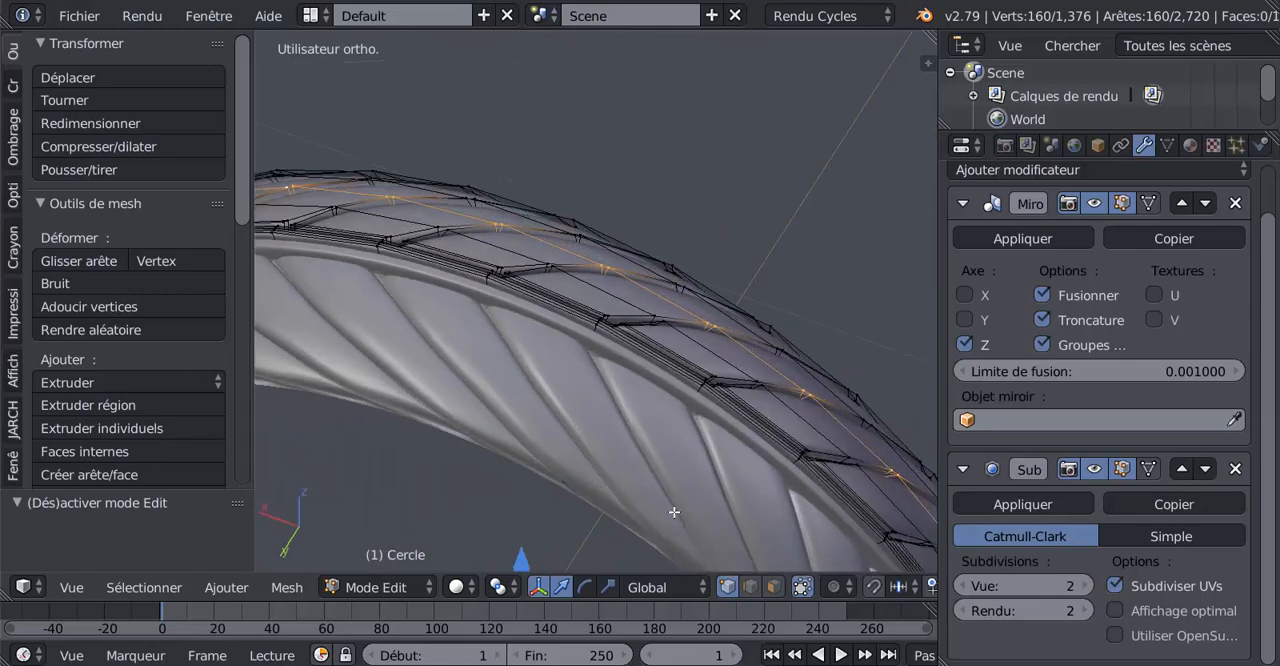
scroll(637, 432, up, 4)
middle_drag(632, 398, 591, 383)
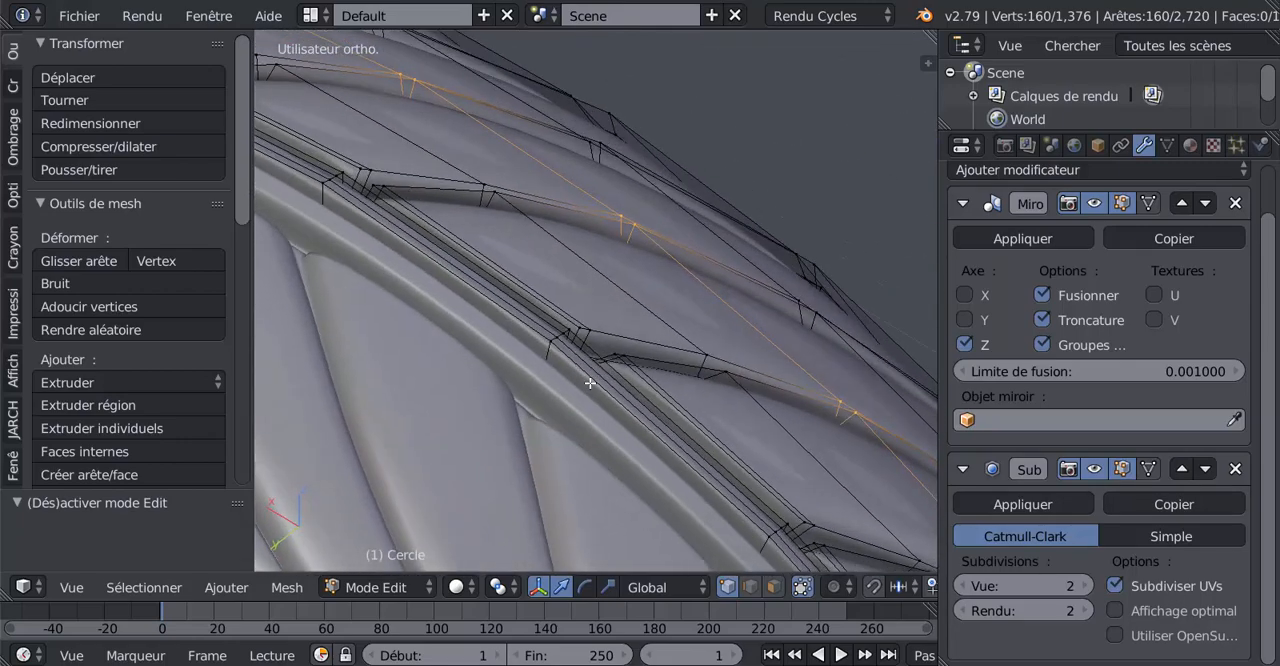
key(ctrl+r)
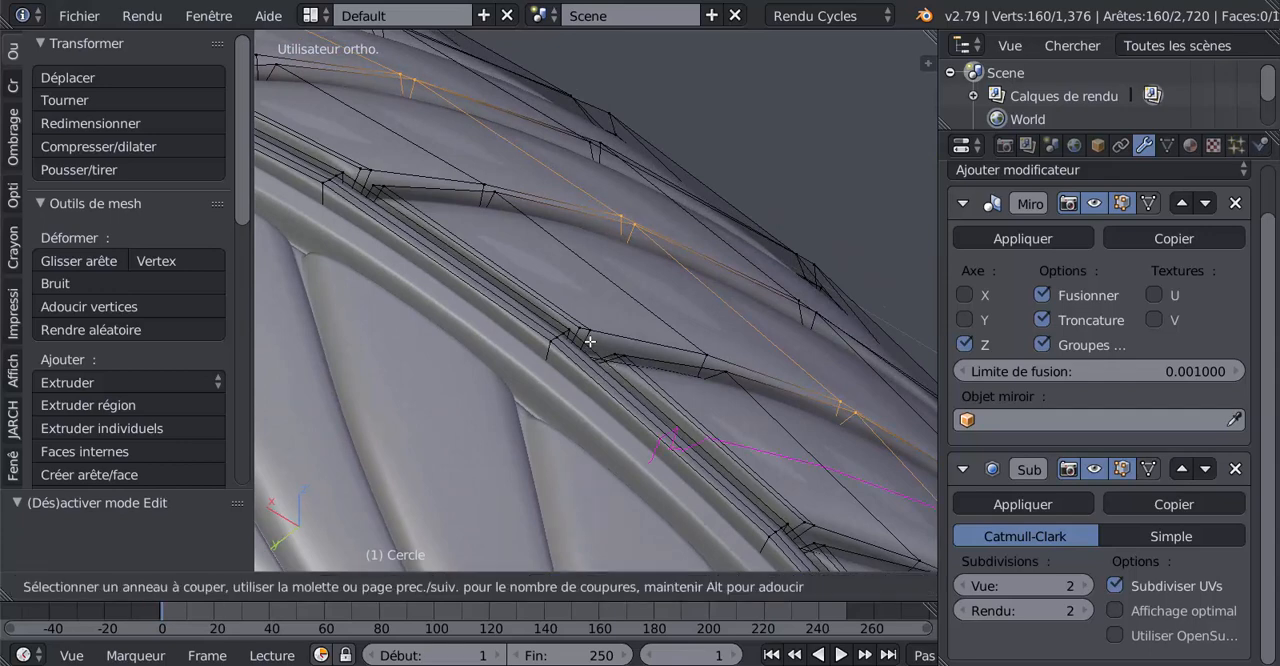
scroll(591, 337, up, 1)
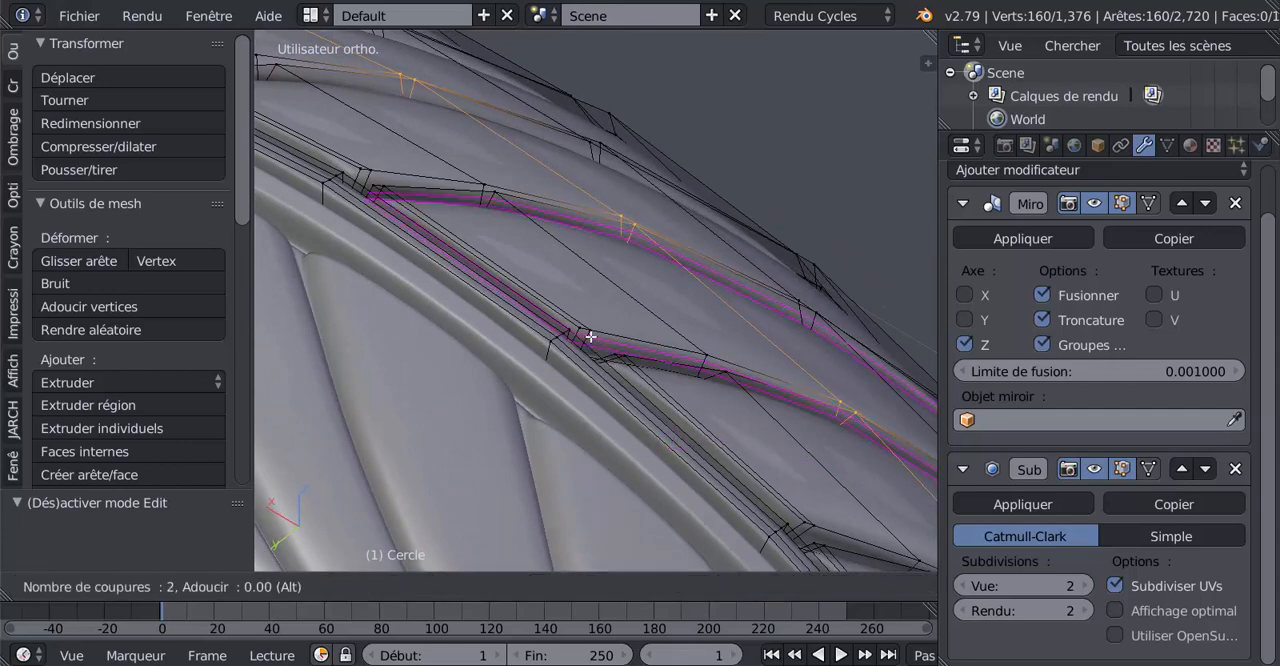
click(591, 337)
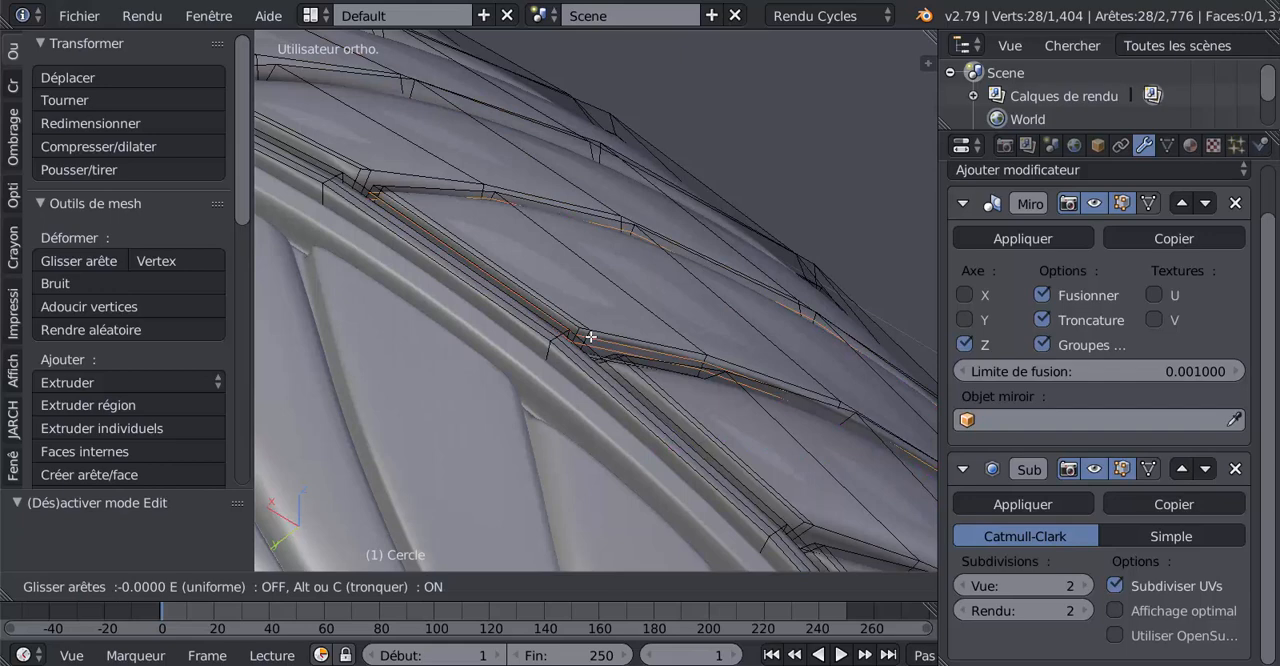
click(591, 337)
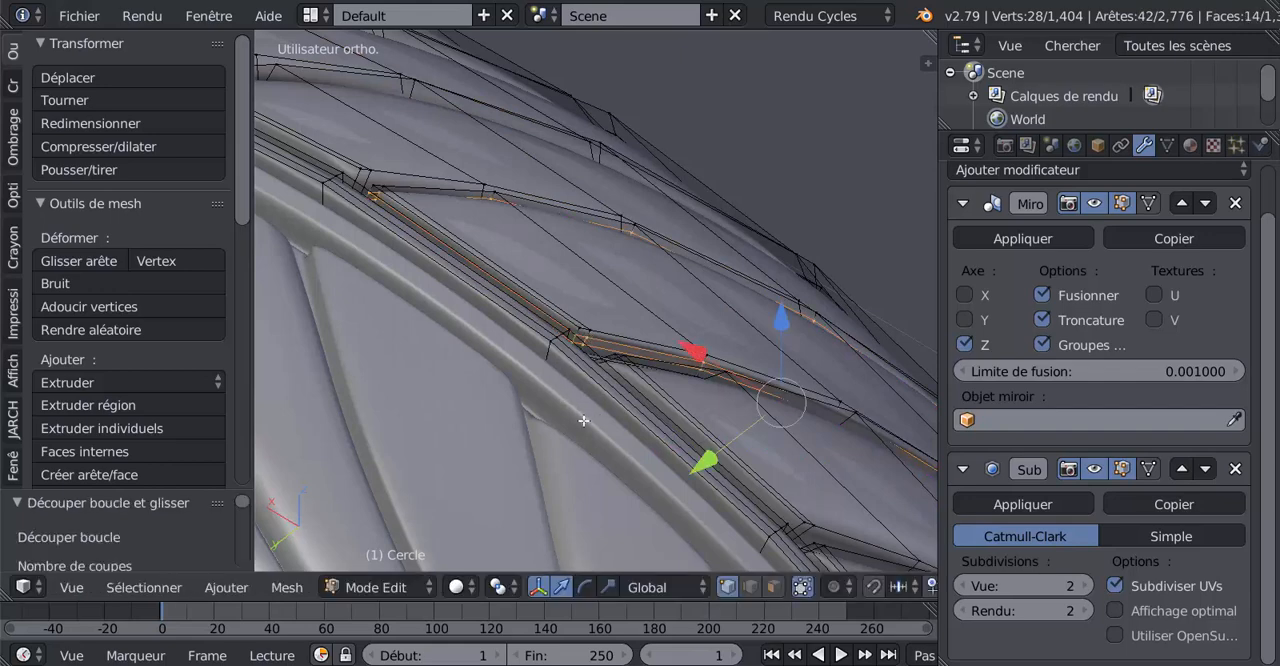
key(Tab)
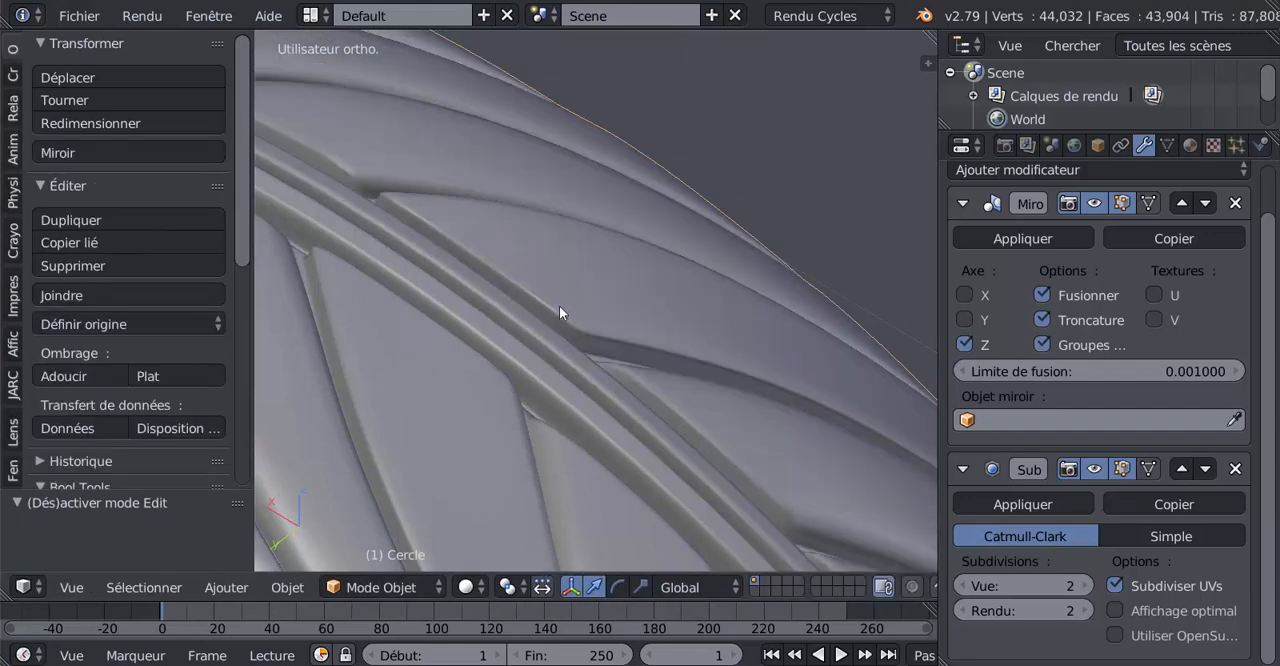
scroll(817, 485, down, 2)
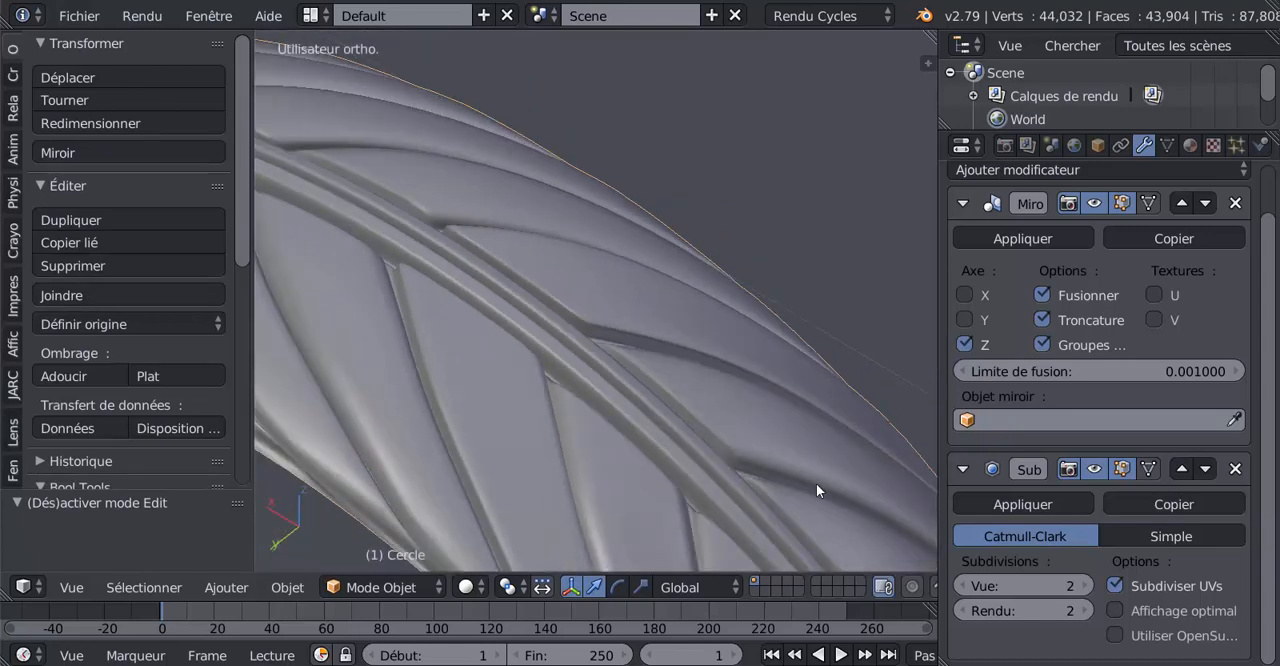
middle_drag(813, 494, 709, 343)
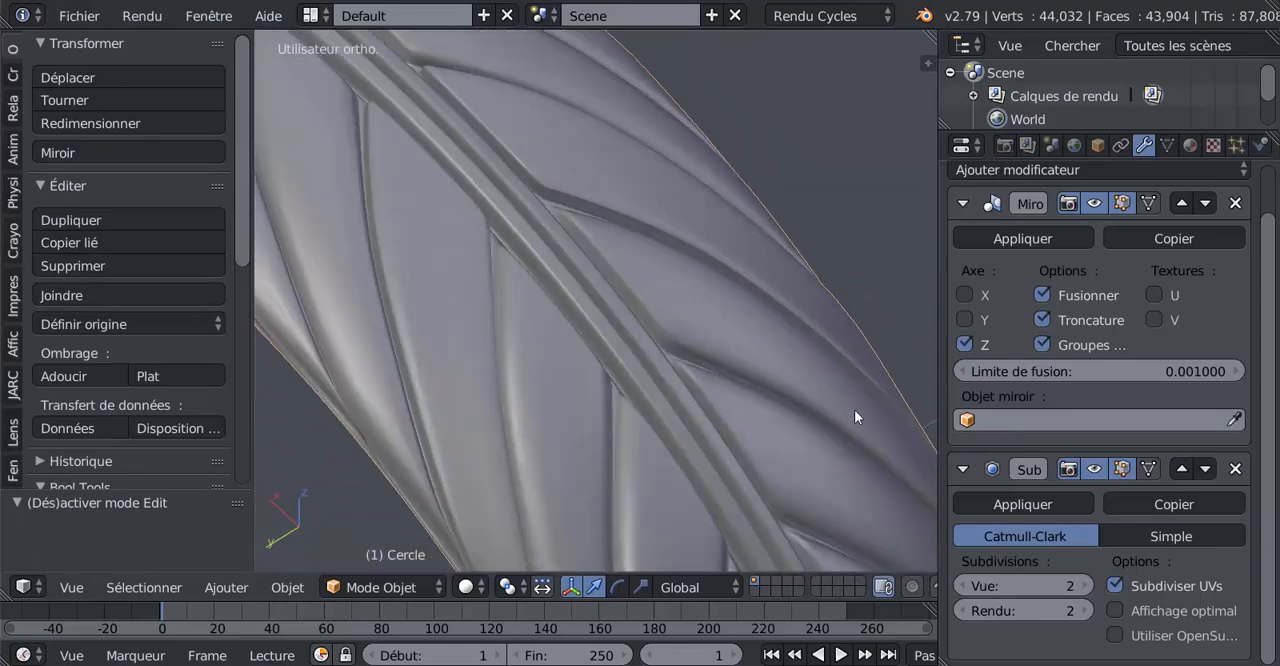
In edit mode, add two unslid edge loops along the side walls of each of the next two tread blocks
middle_drag(739, 382, 761, 377)
key(Tab)
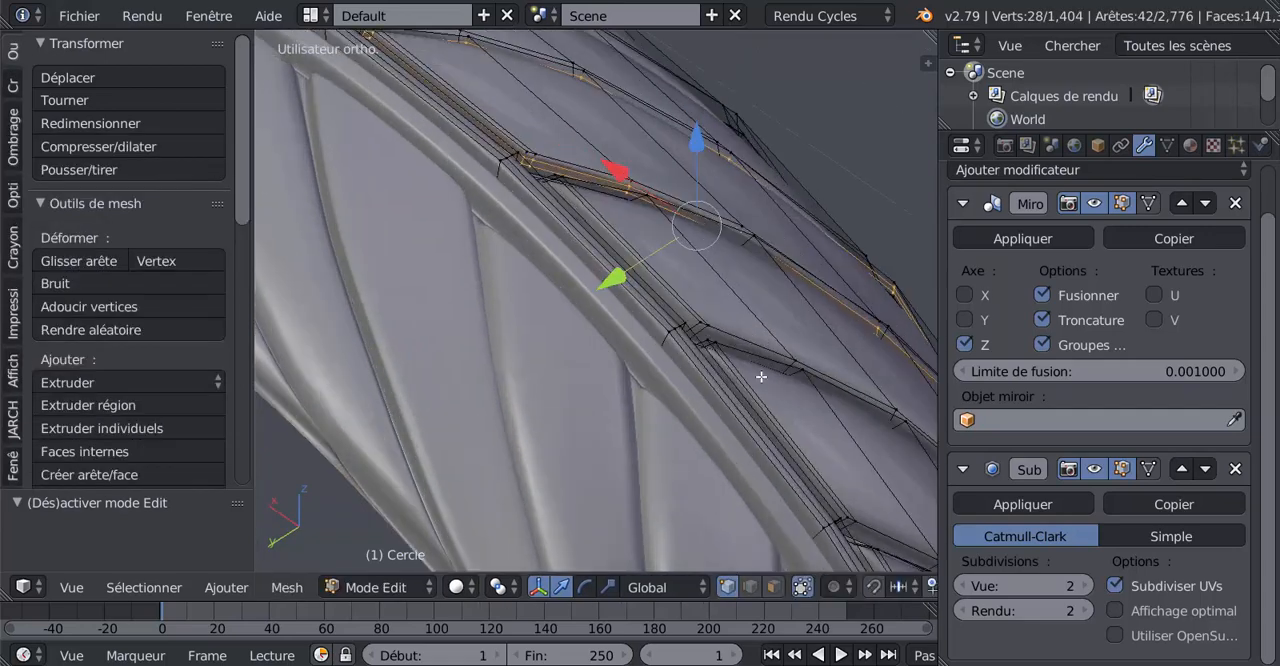
key(ctrl+r)
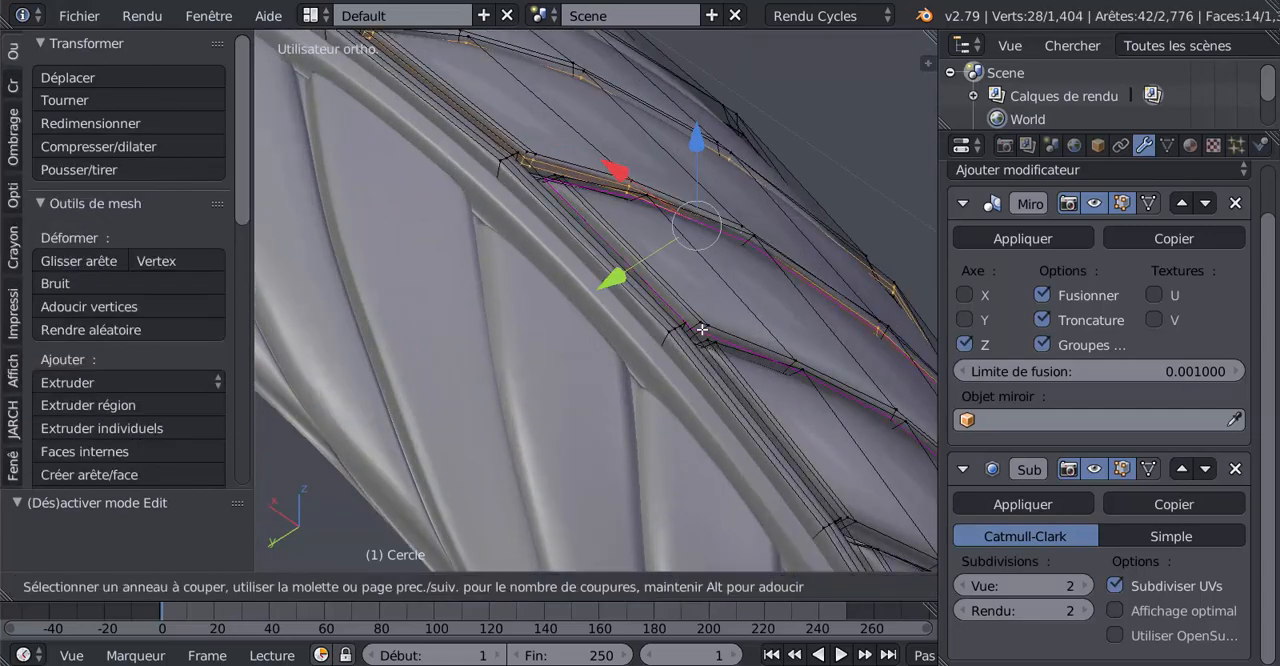
click(702, 329)
right_click(702, 329)
shift+middle_drag(822, 527, 739, 359)
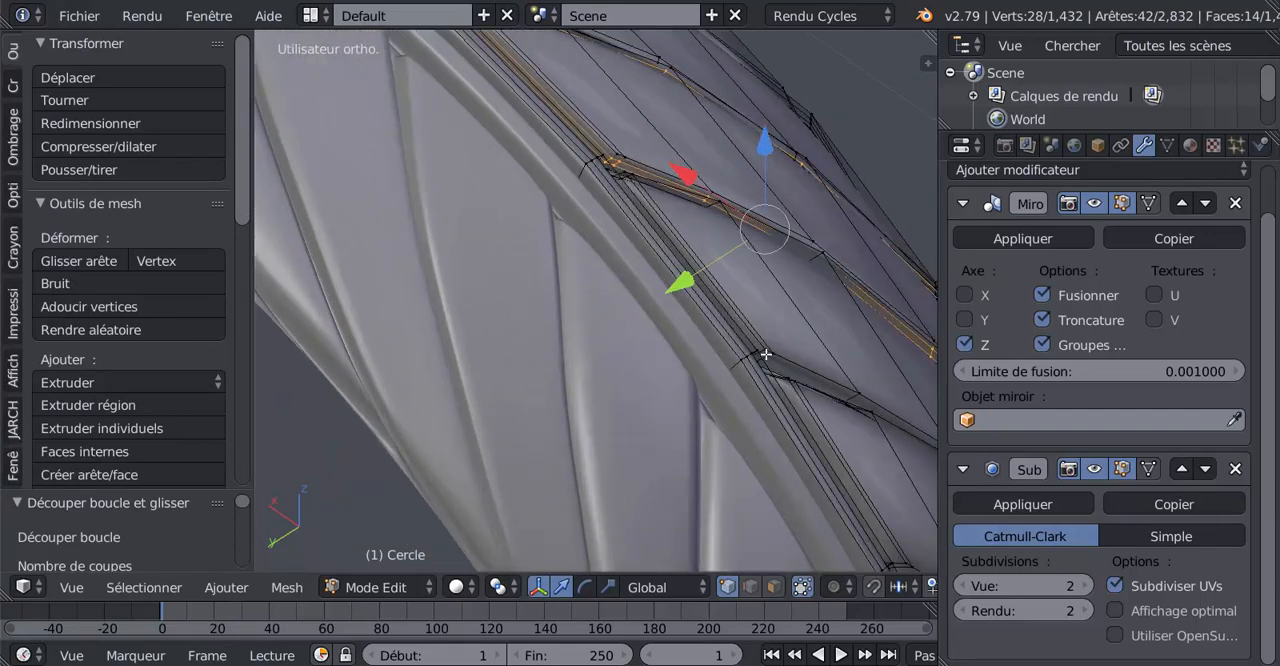
key(ctrl+r)
scroll(766, 354, up, 1)
click(765, 354)
right_click(765, 354)
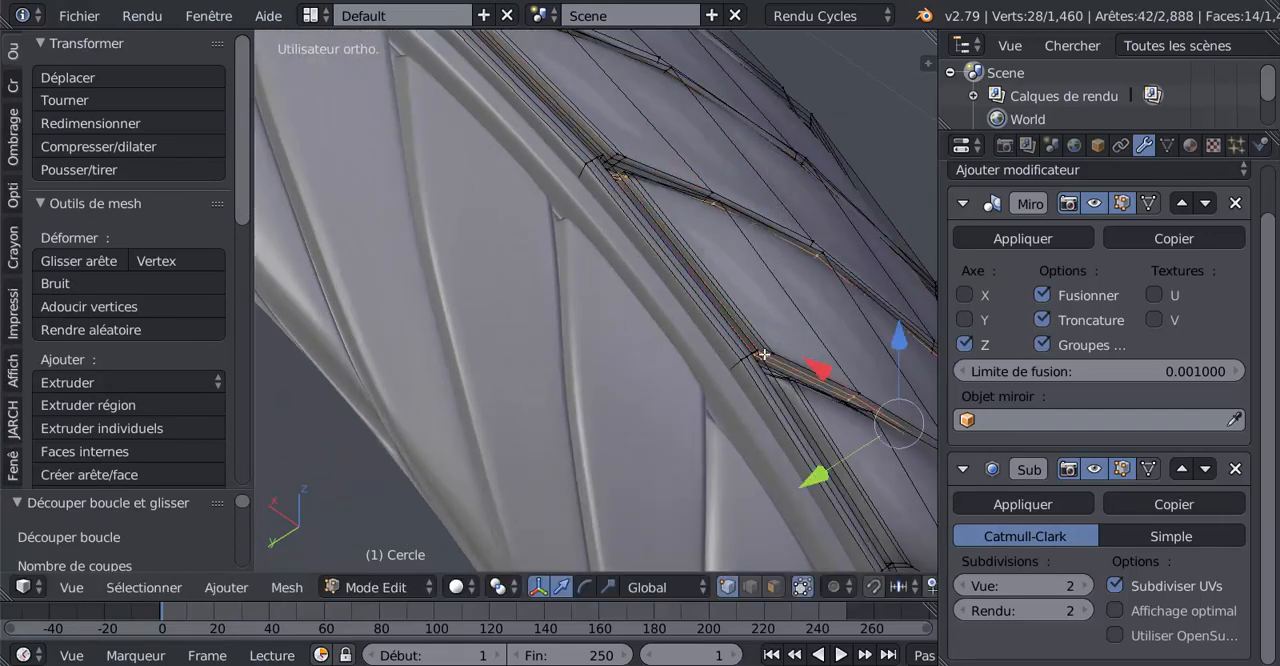
Continue around the tyre, adding two unslid edge loops along the side walls of each of the following two tread blocks
middle_drag(818, 418, 772, 376)
key(ctrl+r)
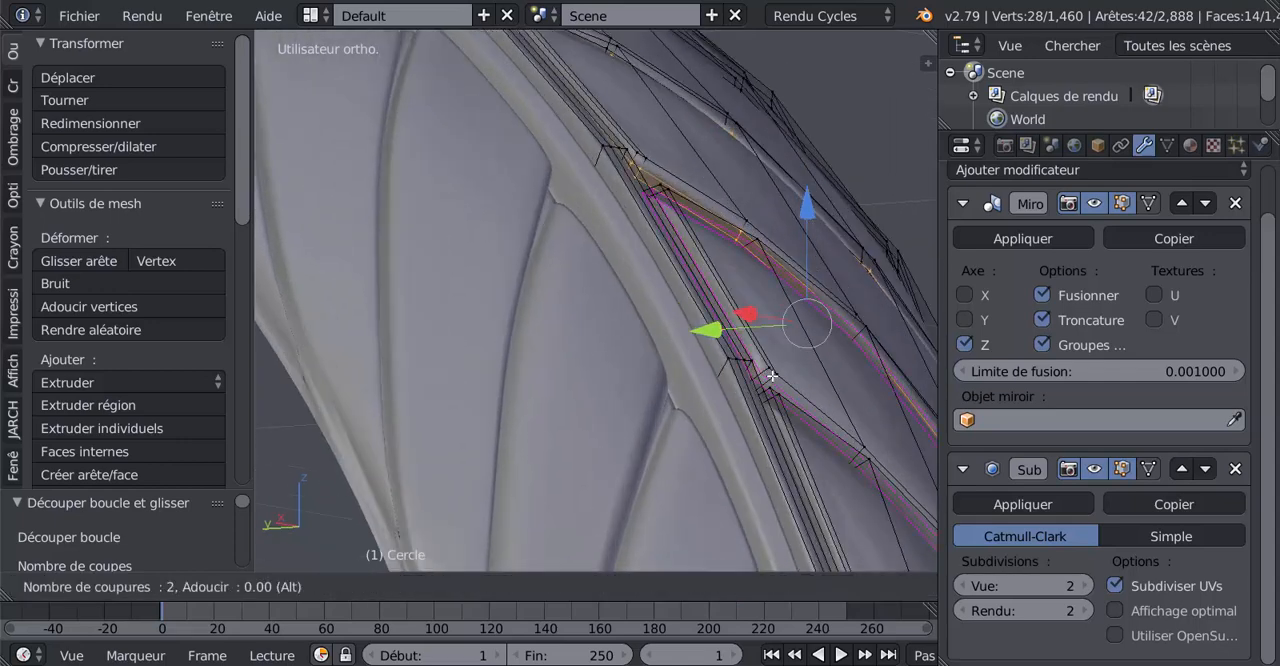
click(766, 366)
right_click(768, 370)
middle_drag(814, 447, 780, 420)
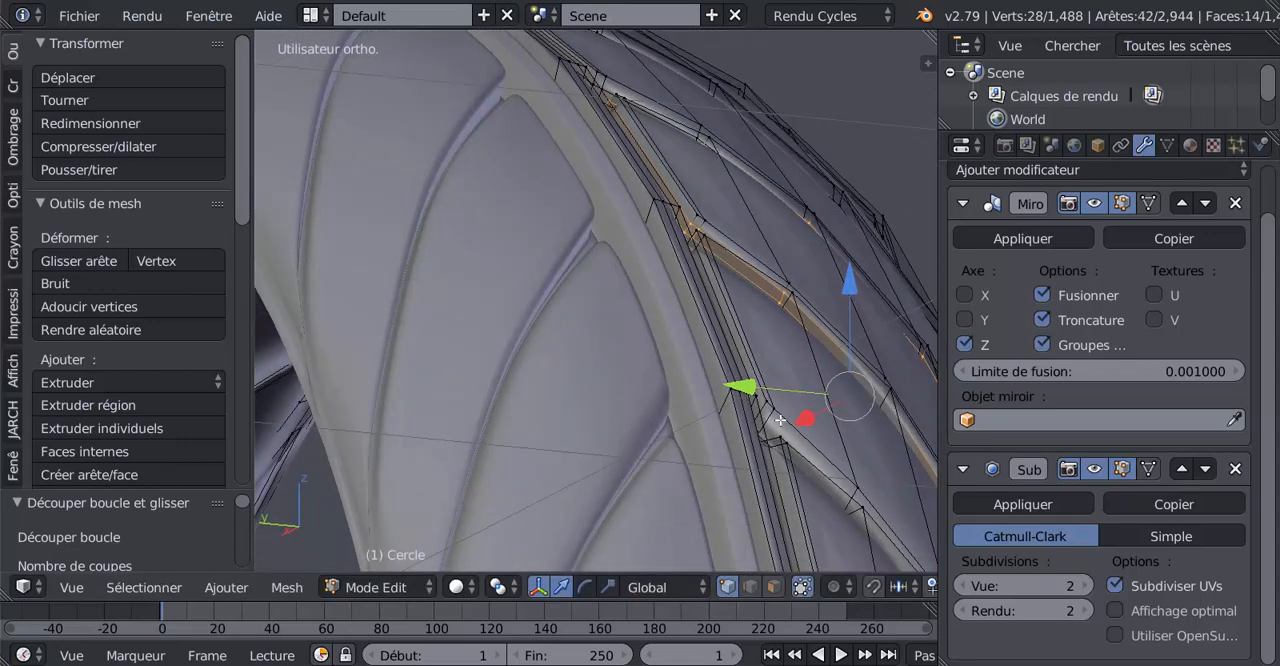
key(ctrl+r)
click(770, 411)
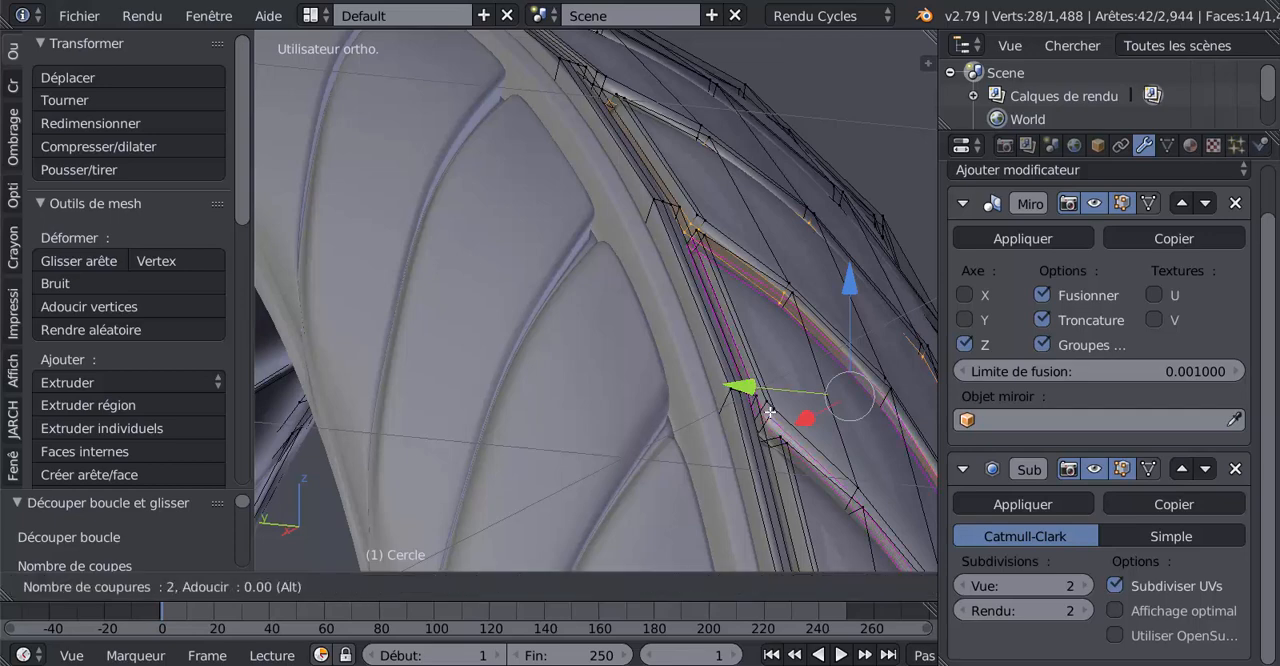
right_click(770, 411)
Cut the side walls of two further consecutive tread blocks with two edge loops apiece, without sliding them
middle_drag(778, 416, 772, 392)
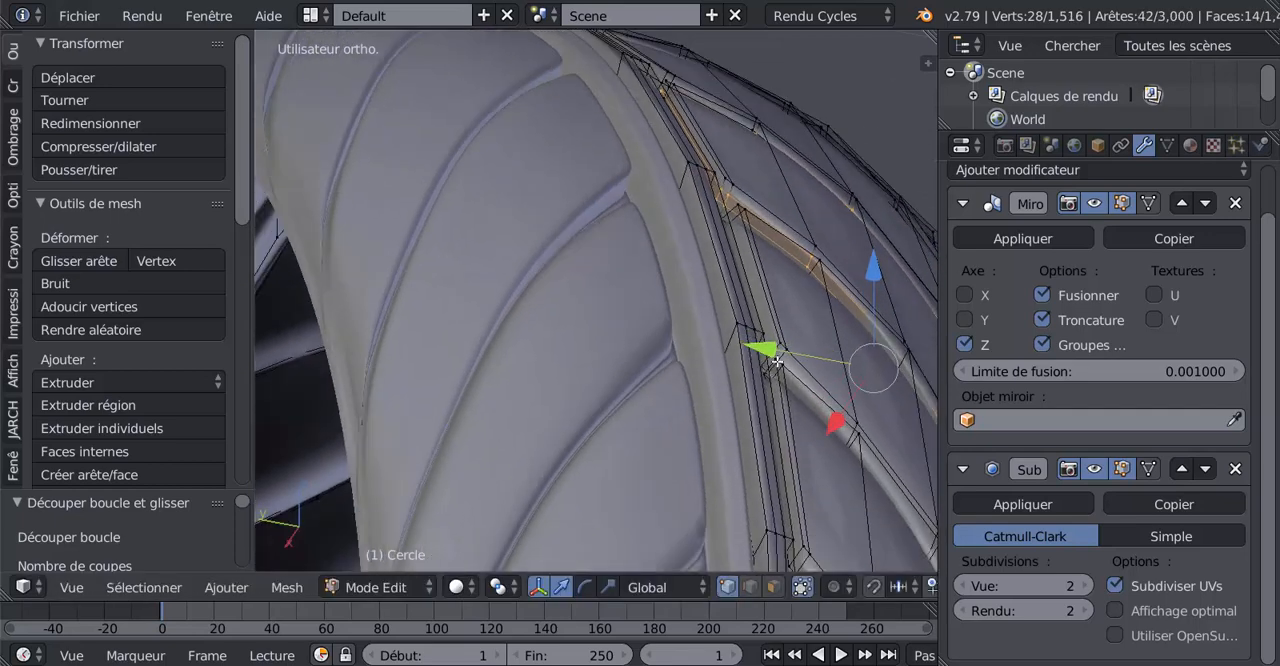
key(ctrl+r)
click(780, 354)
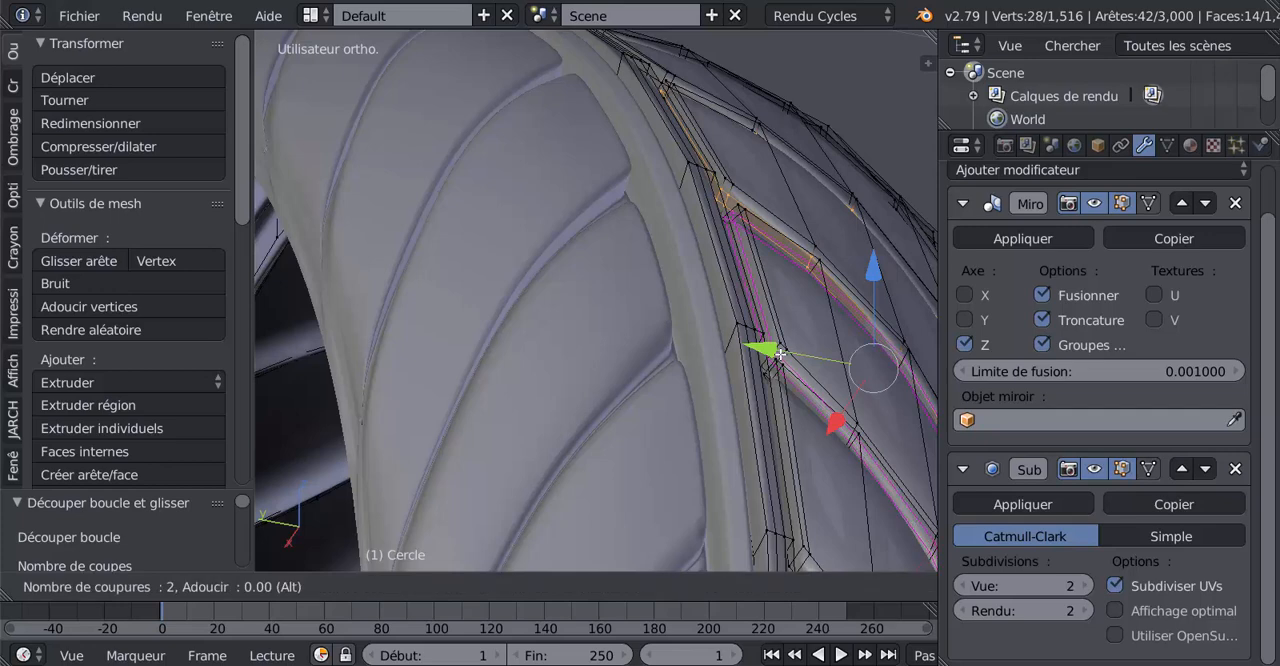
right_click(780, 354)
middle_drag(768, 421, 790, 360)
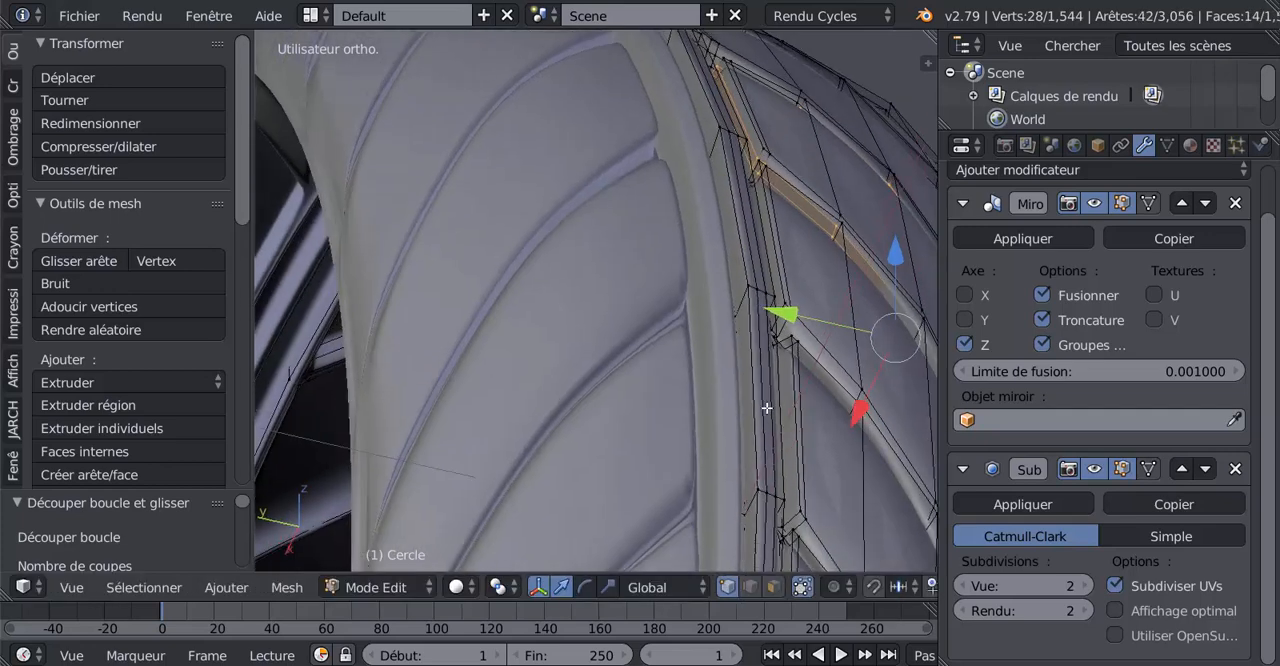
key(ctrl+r)
click(789, 324)
right_click(789, 324)
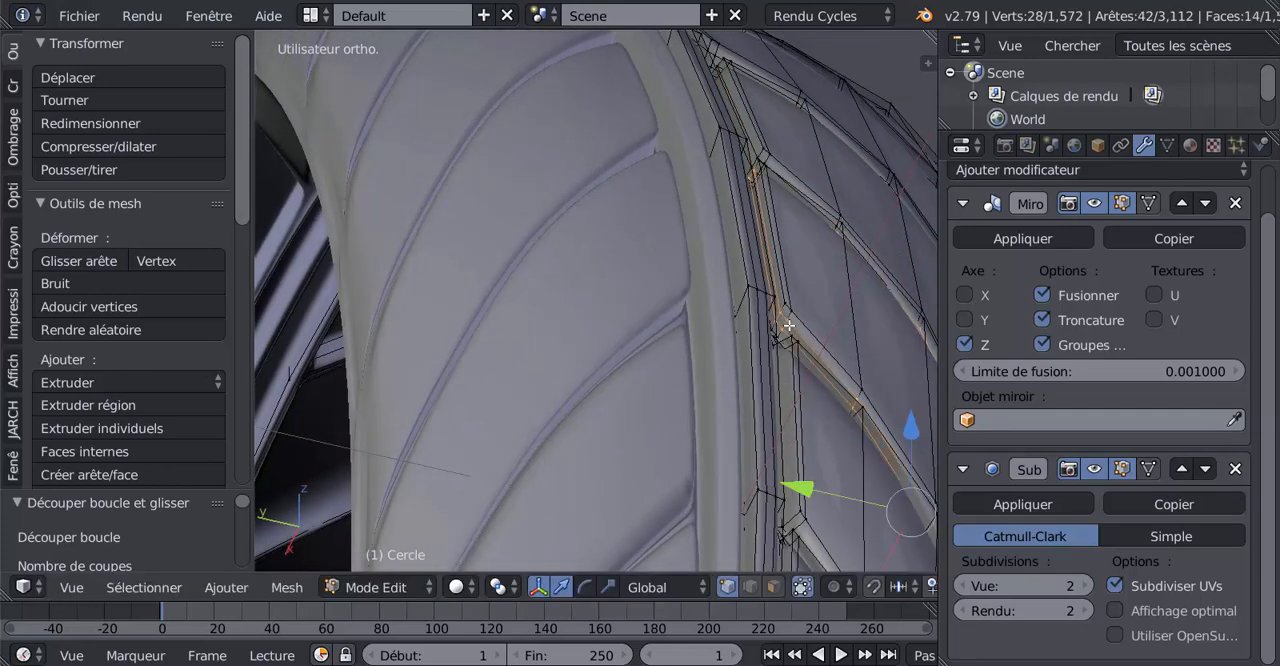
Add two unslid edge loops along the side walls of the next single tread block
middle_drag(808, 386, 804, 366)
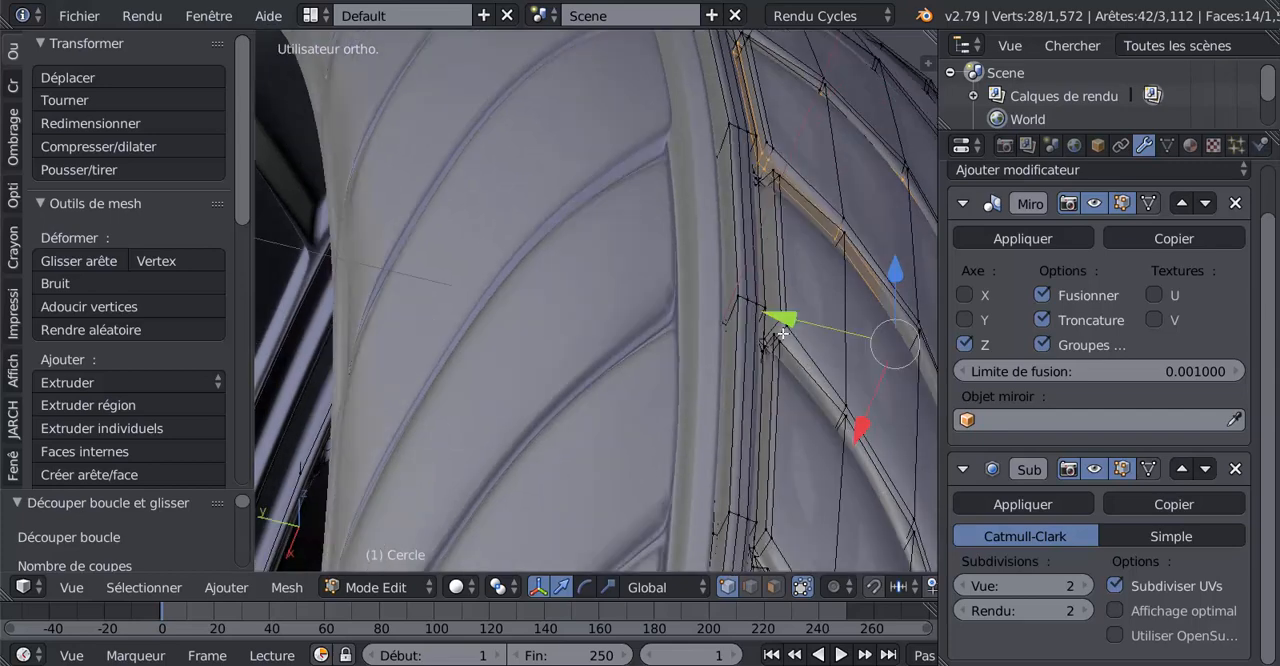
key(ctrl+r)
click(782, 333)
right_click(782, 333)
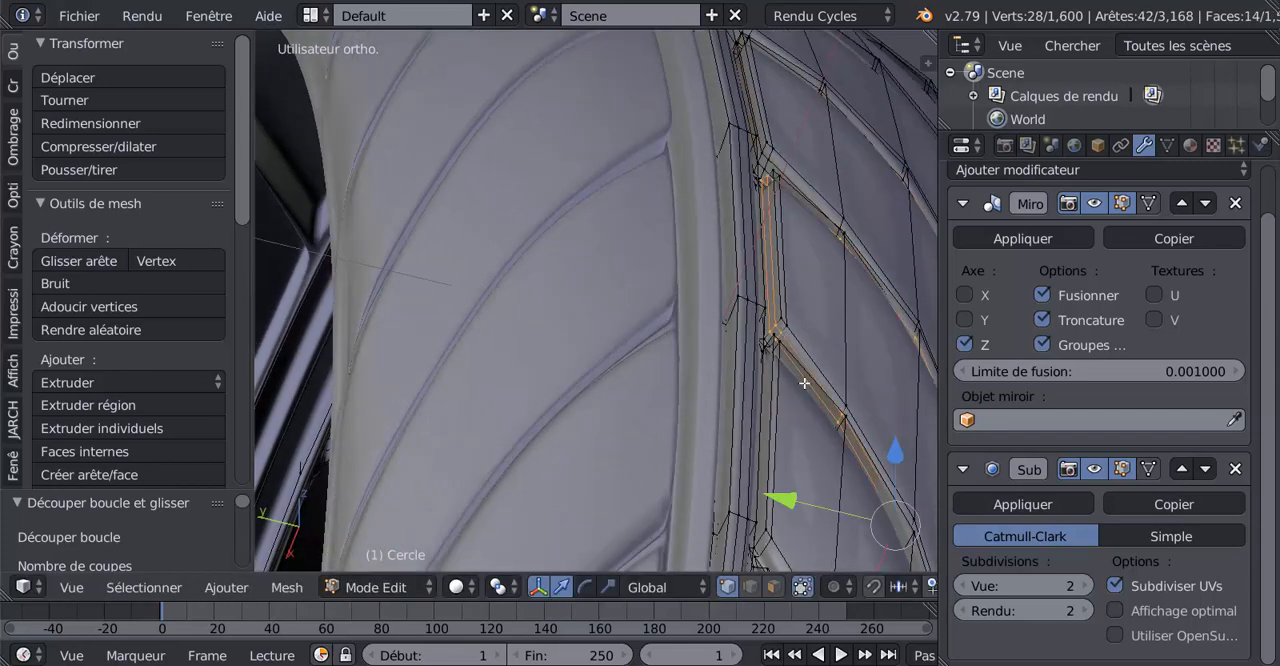
middle_drag(804, 383, 804, 371)
key(ctrl+r)
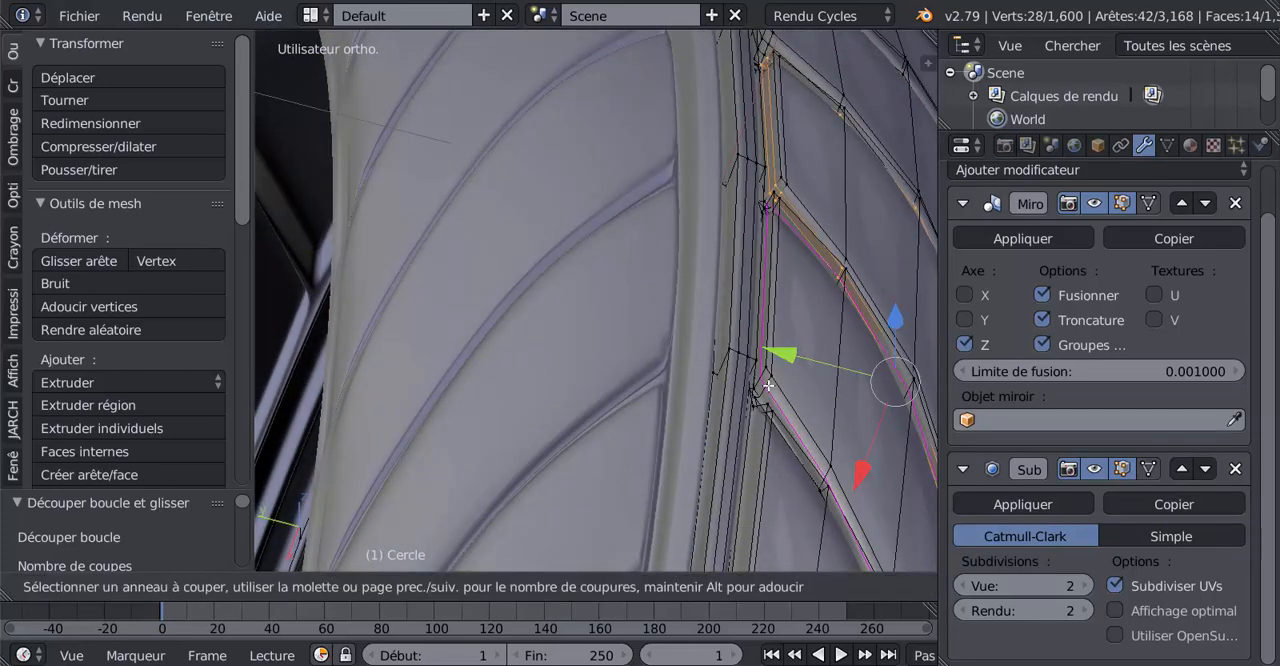
click(768, 385)
right_click(768, 385)
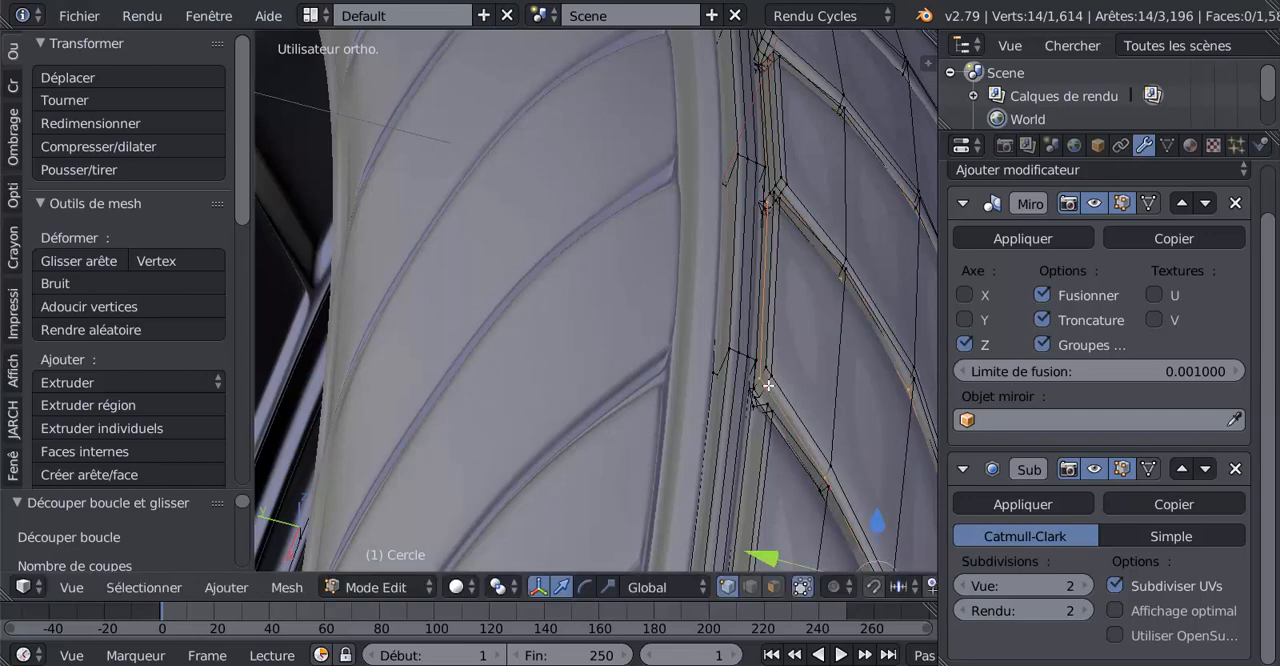
key(ctrl+z)
Add two-cut edge loops, without sliding, to the side walls of the next tread block and the one following it
key(ctrl+r)
scroll(768, 385, up, 1)
click(768, 385)
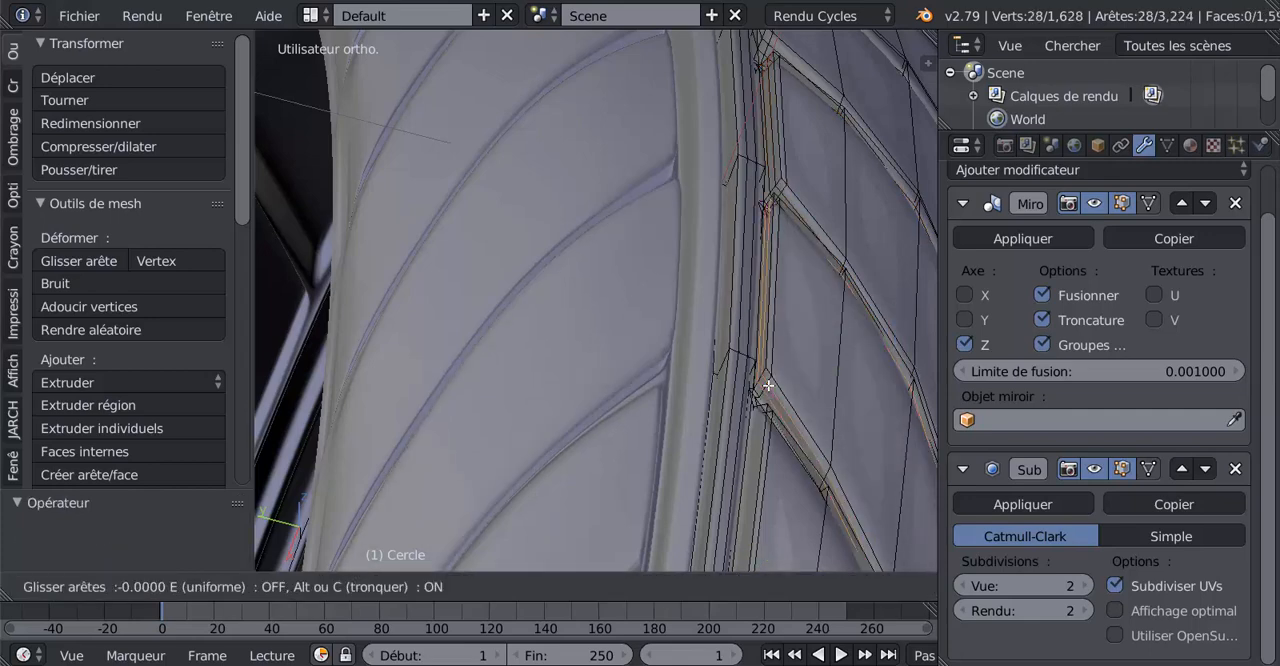
right_click(768, 385)
middle_drag(815, 435, 822, 431)
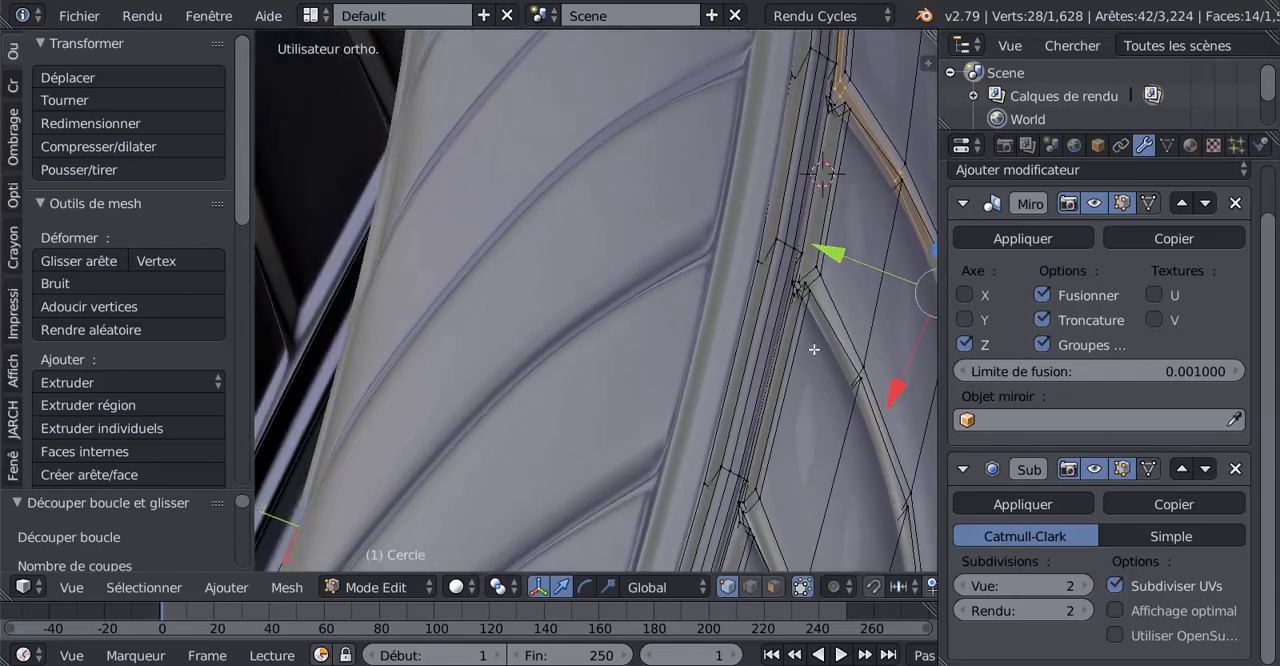
key(ctrl+r)
click(814, 286)
right_click(815, 287)
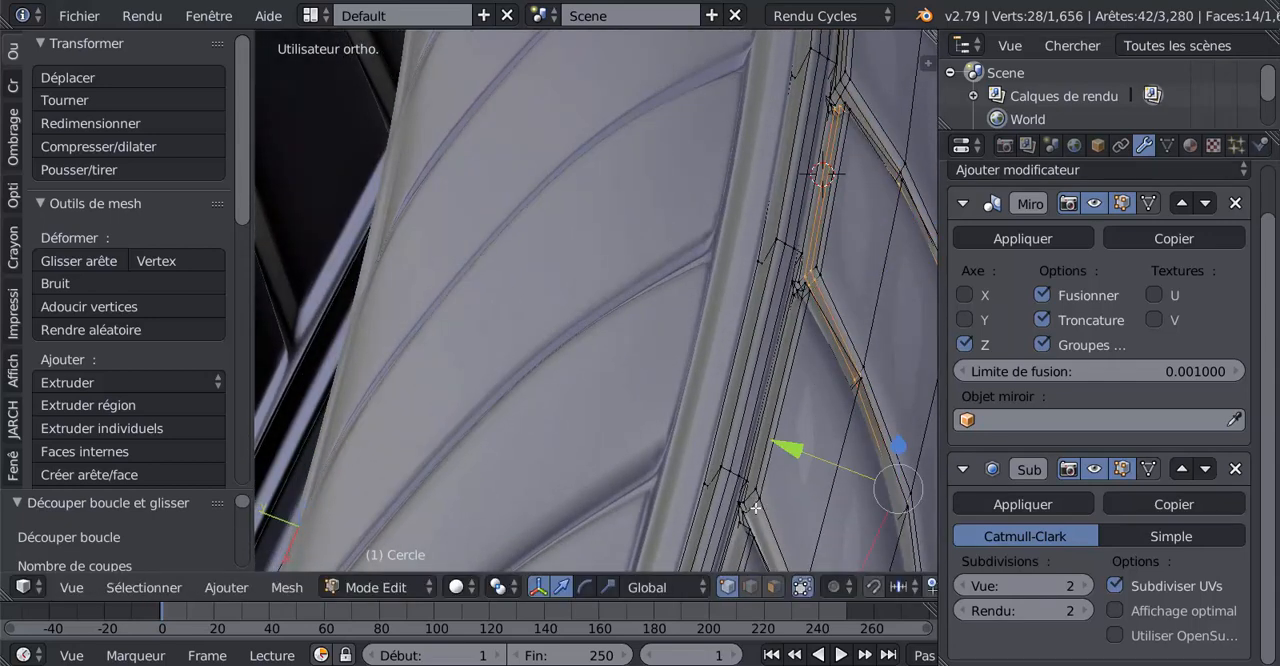
Add two unslid edge loops along the side walls of each of the next three tread blocks around the tyre
key(ctrl+r)
click(781, 471)
right_click(781, 471)
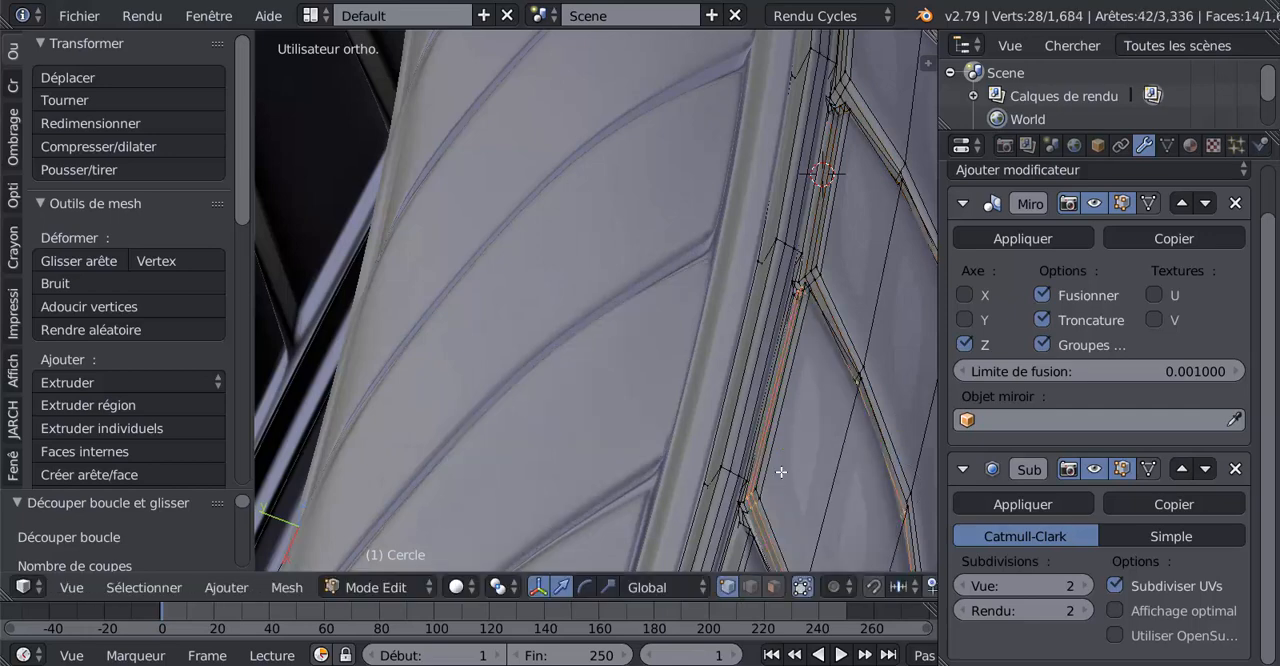
middle_drag(781, 471, 789, 433)
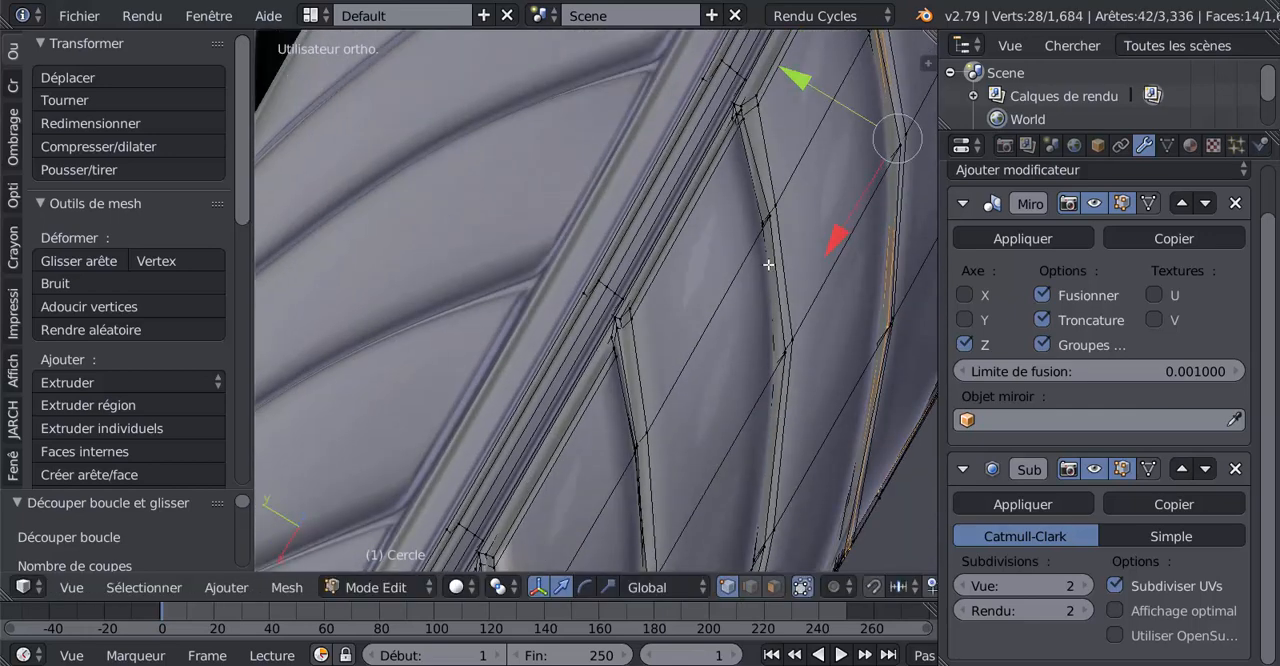
key(ctrl+r)
click(748, 112)
right_click(737, 131)
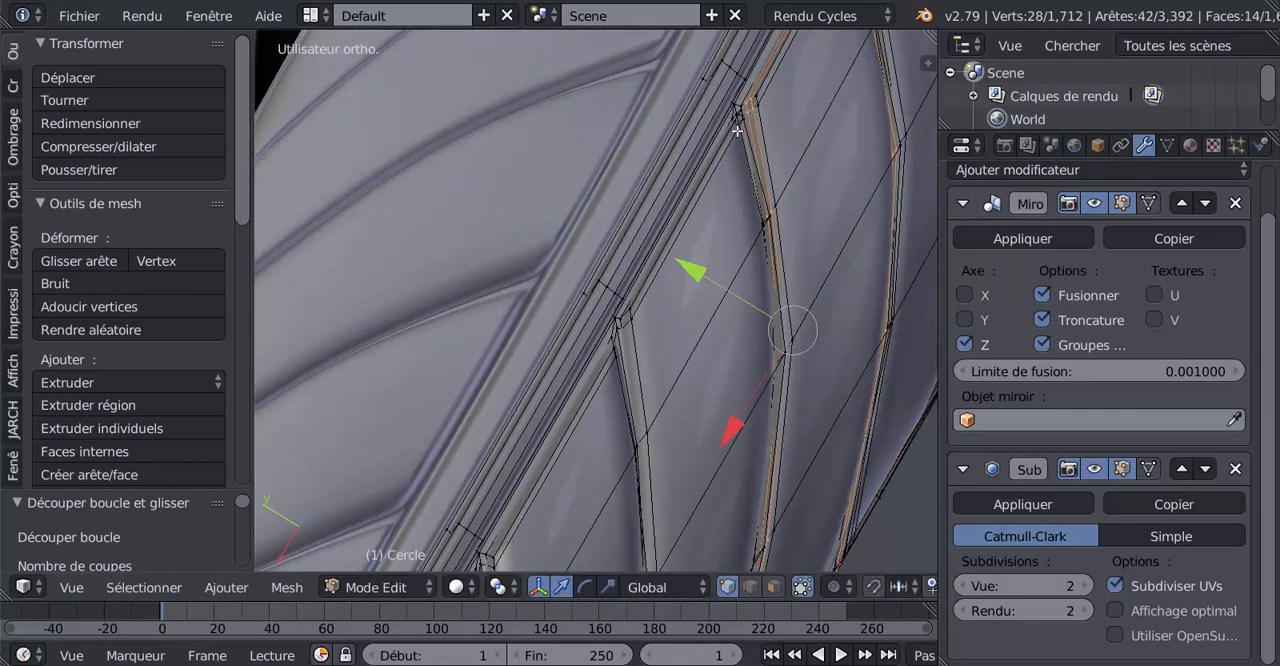
key(ctrl+r)
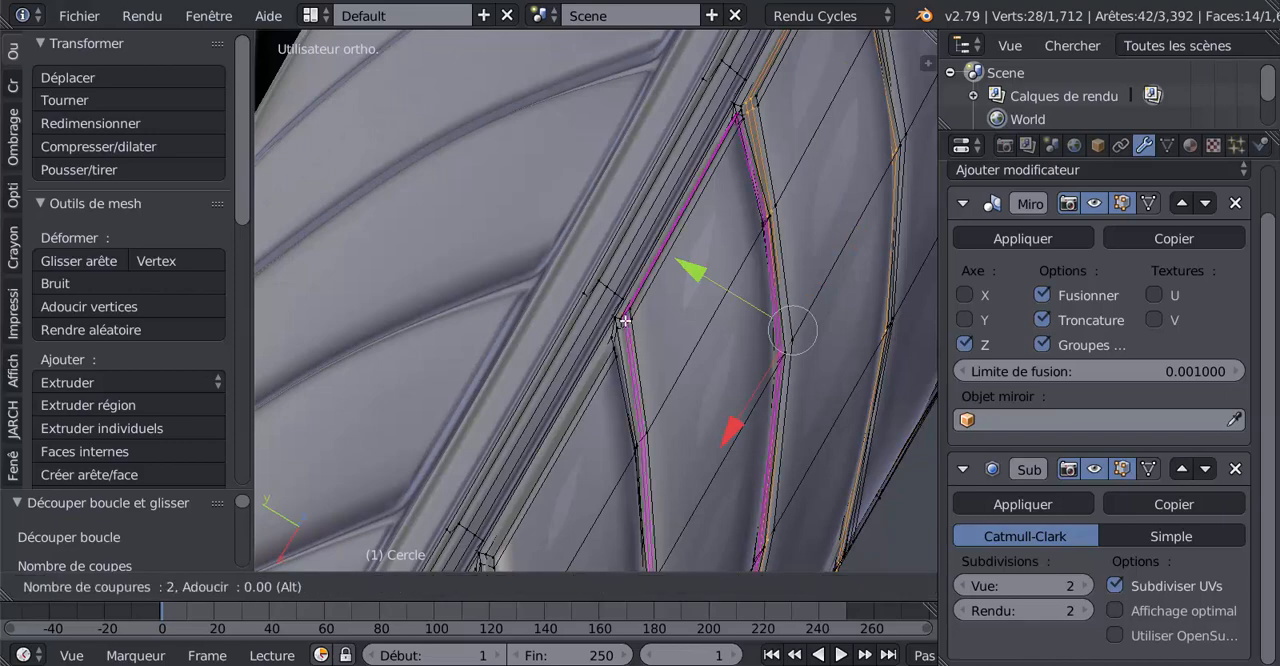
click(625, 321)
right_click(637, 326)
middle_drag(705, 314, 745, 307)
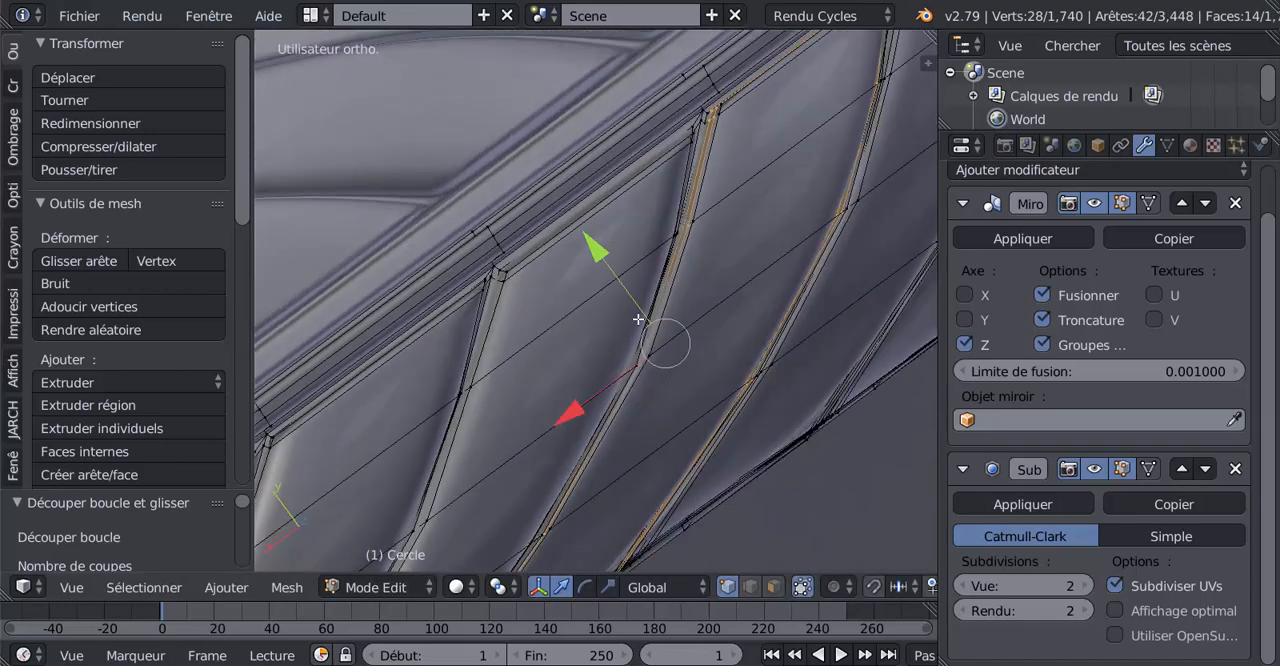
key(ctrl+r)
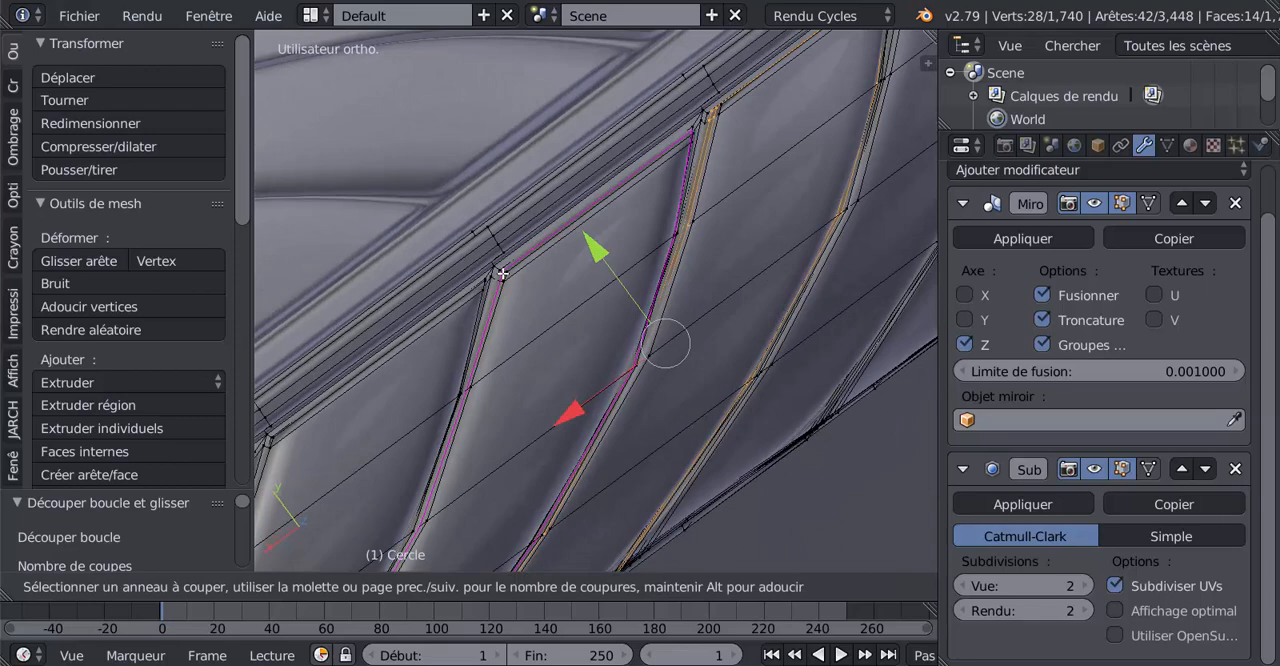
scroll(502, 273, up, 1)
scroll(502, 273, down, 1)
right_click(502, 273)
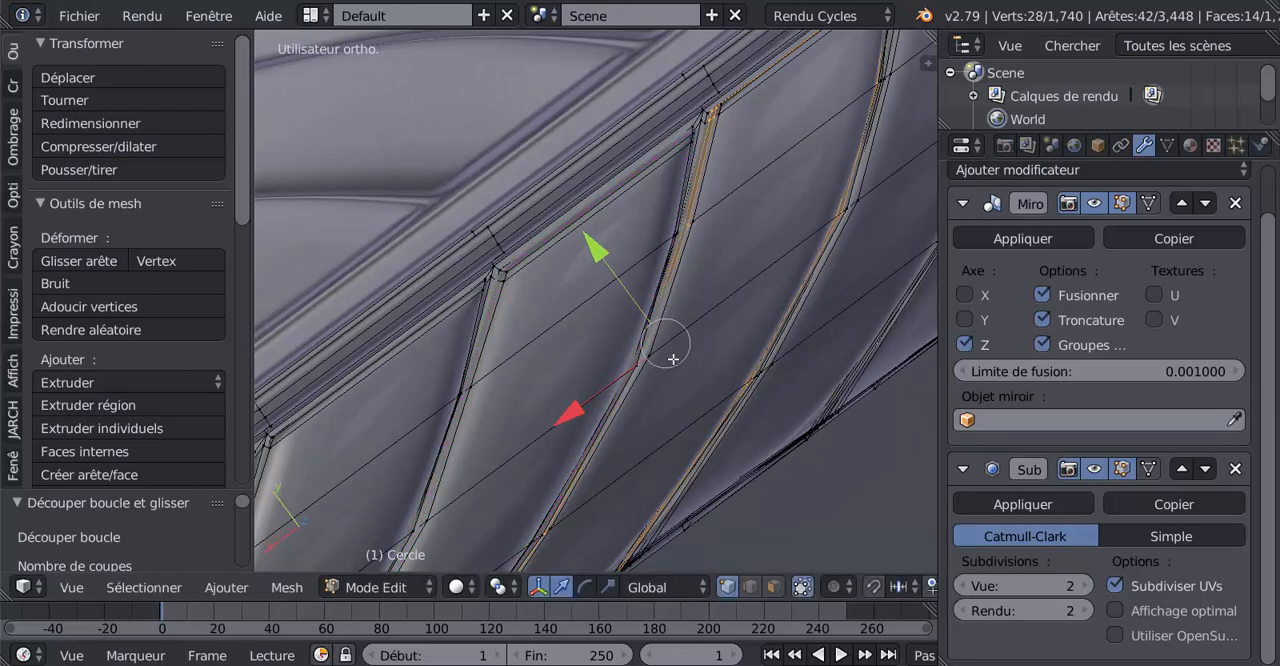
Add two unslid edge loops along the side walls of the tread block directly after the last refined one
middle_drag(631, 388, 437, 377)
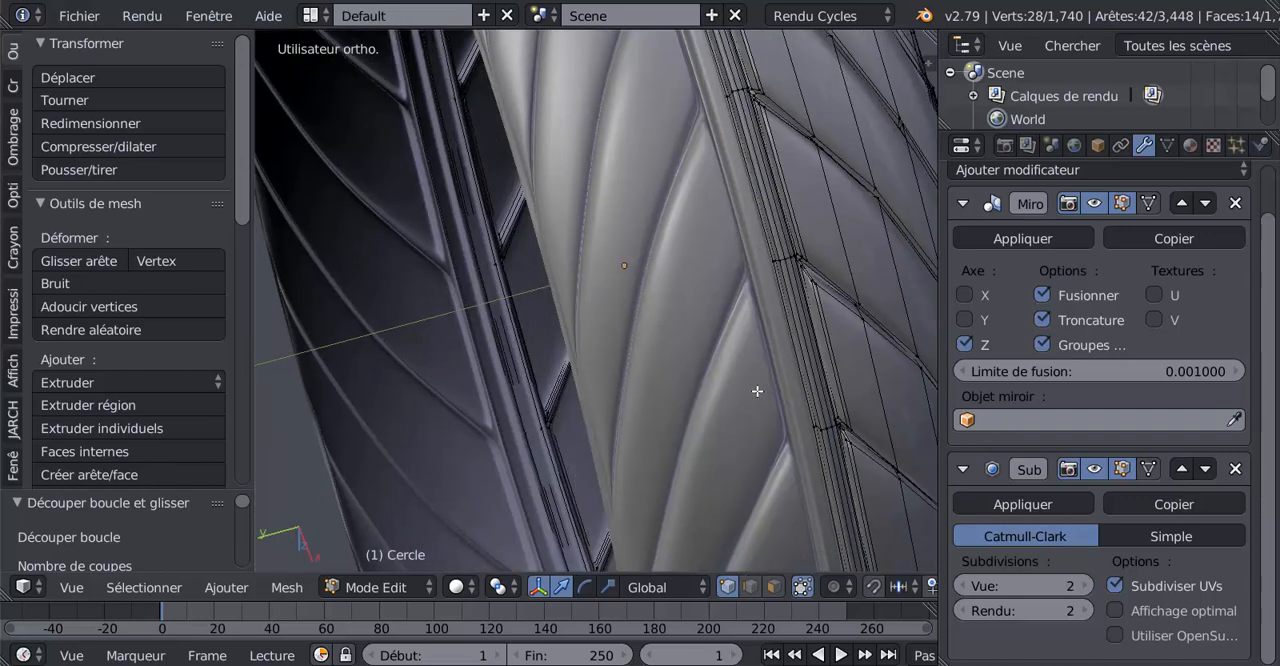
middle_drag(758, 391, 632, 490)
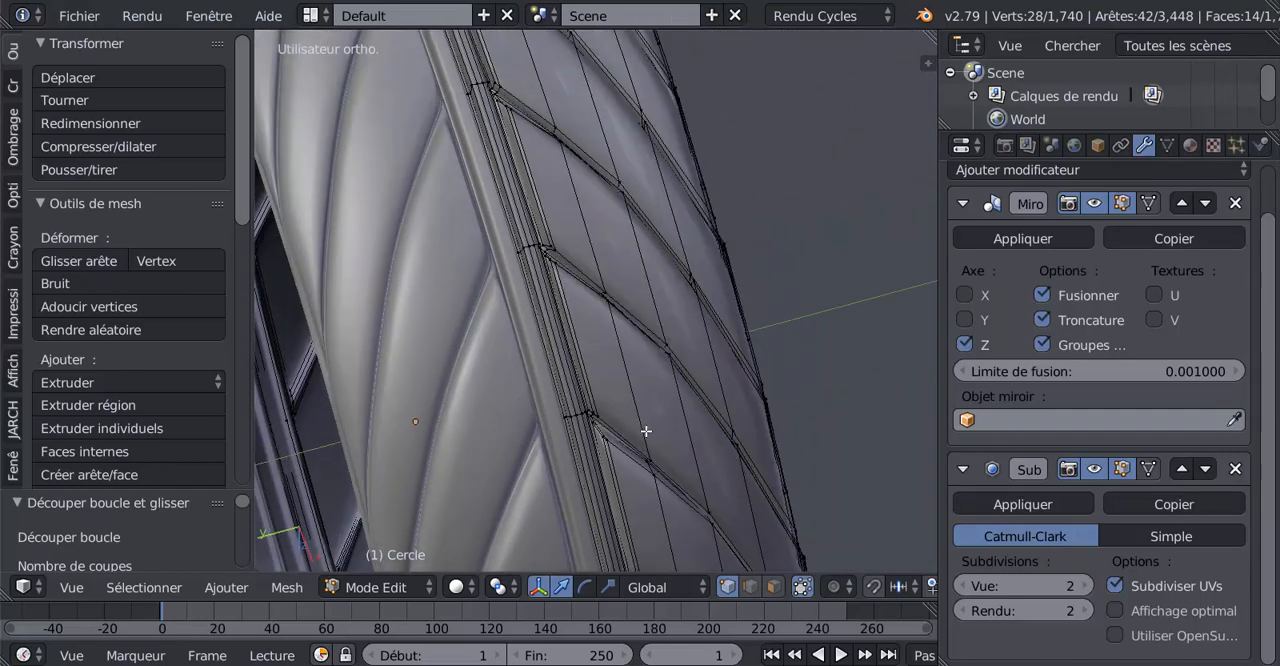
middle_drag(646, 431, 679, 513)
middle_drag(647, 434, 655, 473)
scroll(655, 473, up, 3)
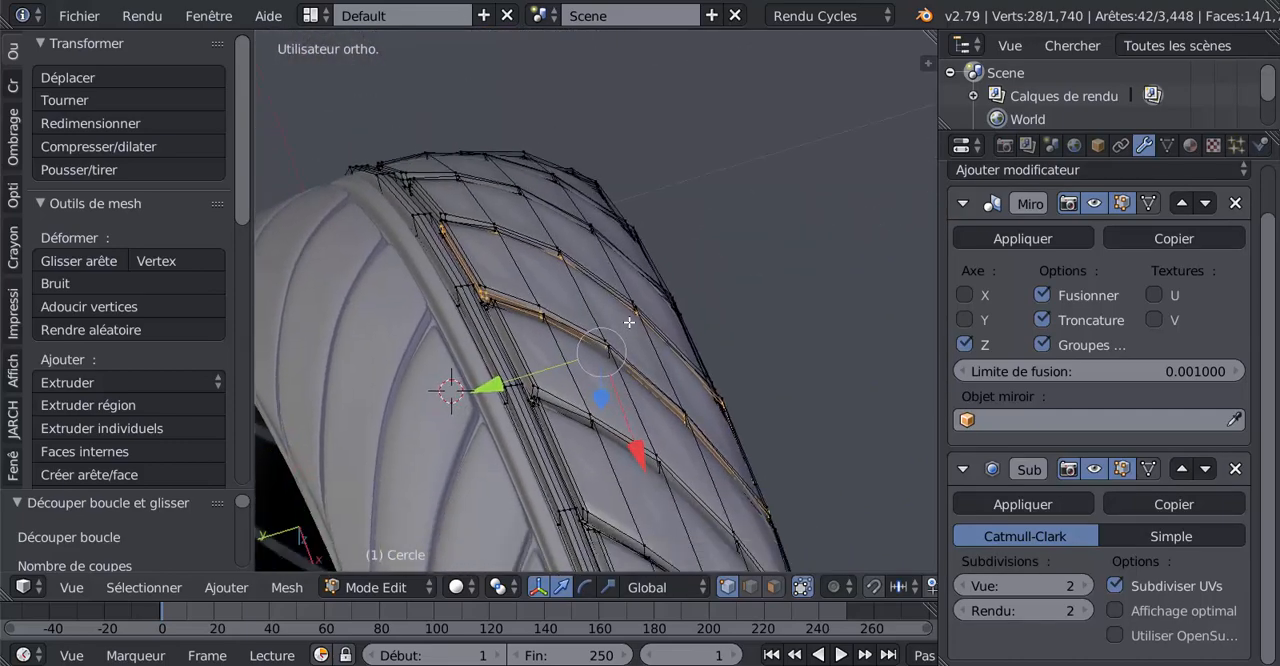
scroll(593, 377, up, 3)
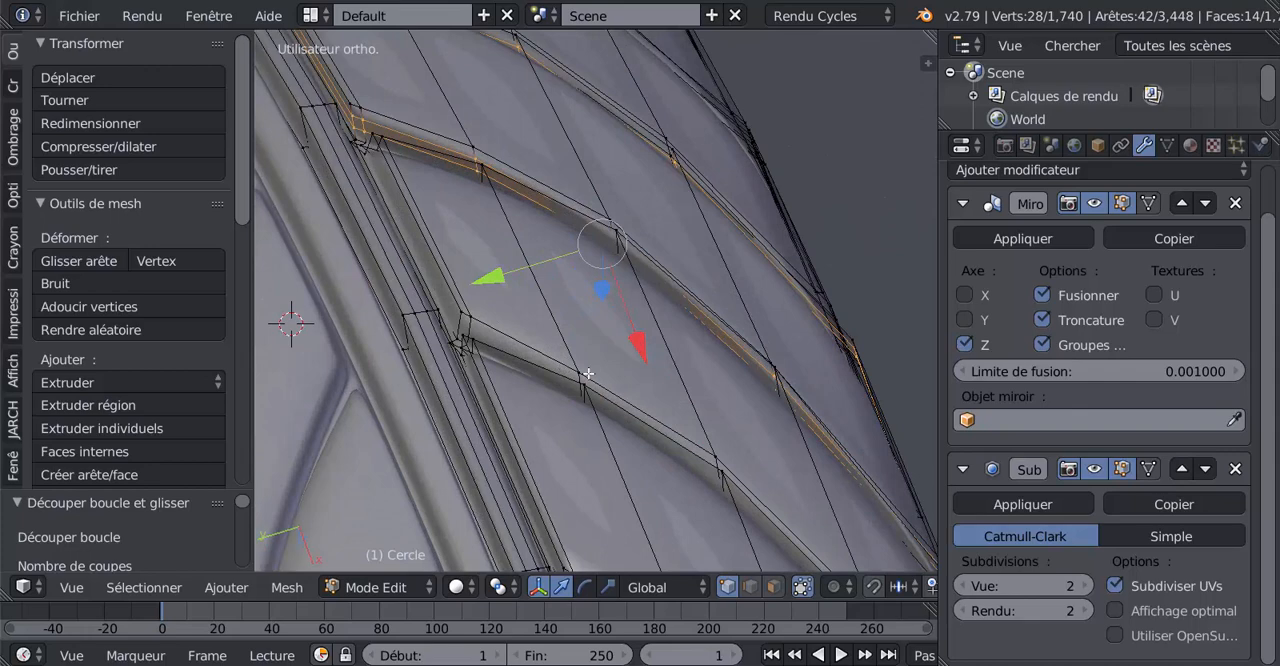
middle_drag(589, 374, 601, 379)
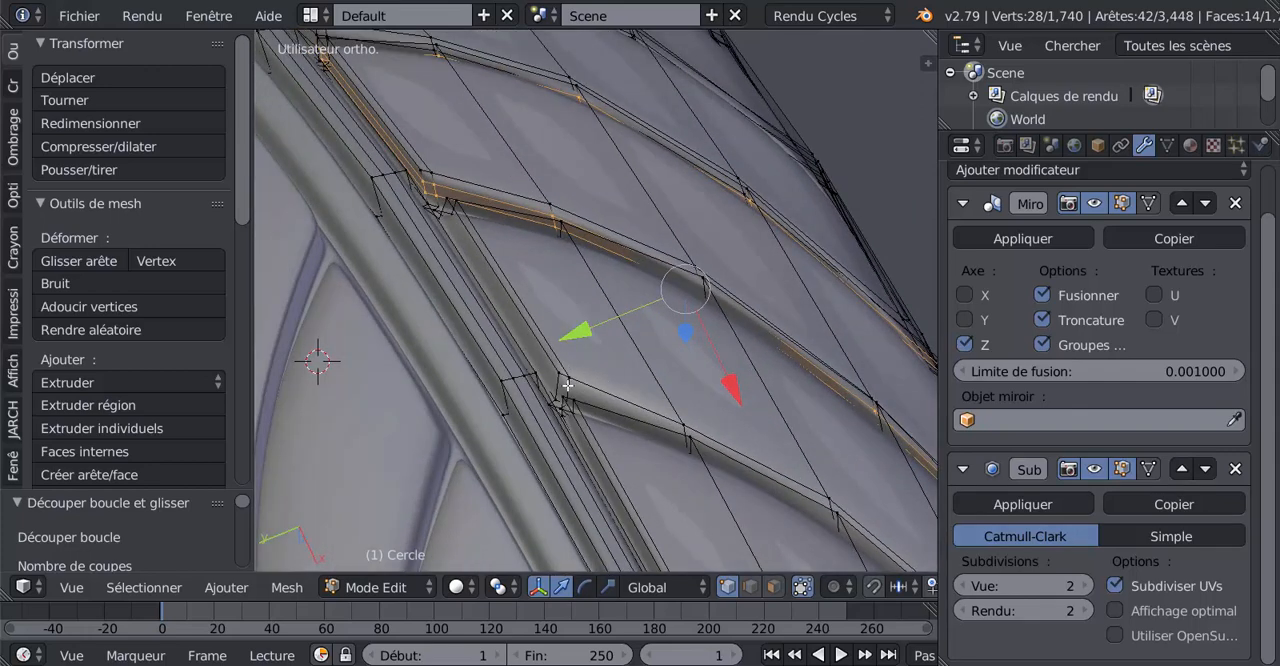
key(ctrl+r)
click(567, 385)
right_click(567, 385)
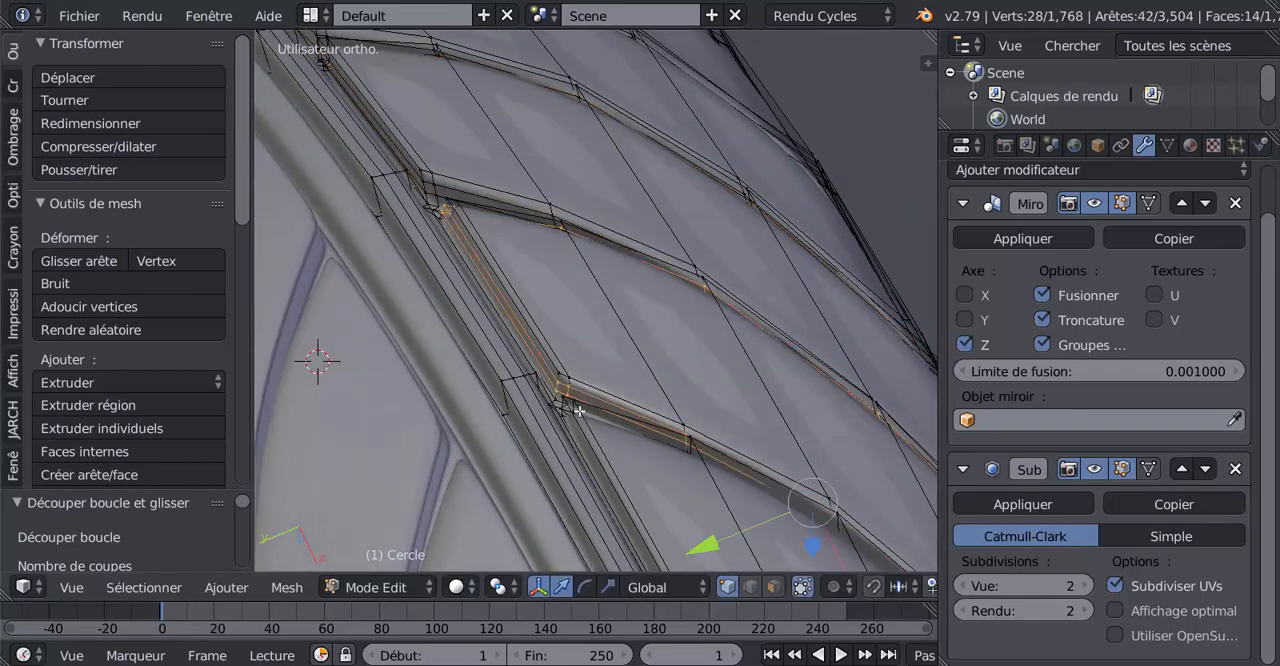
Refine the side walls of three more consecutive tread blocks with two unslid edge loops each
middle_drag(579, 411, 614, 444)
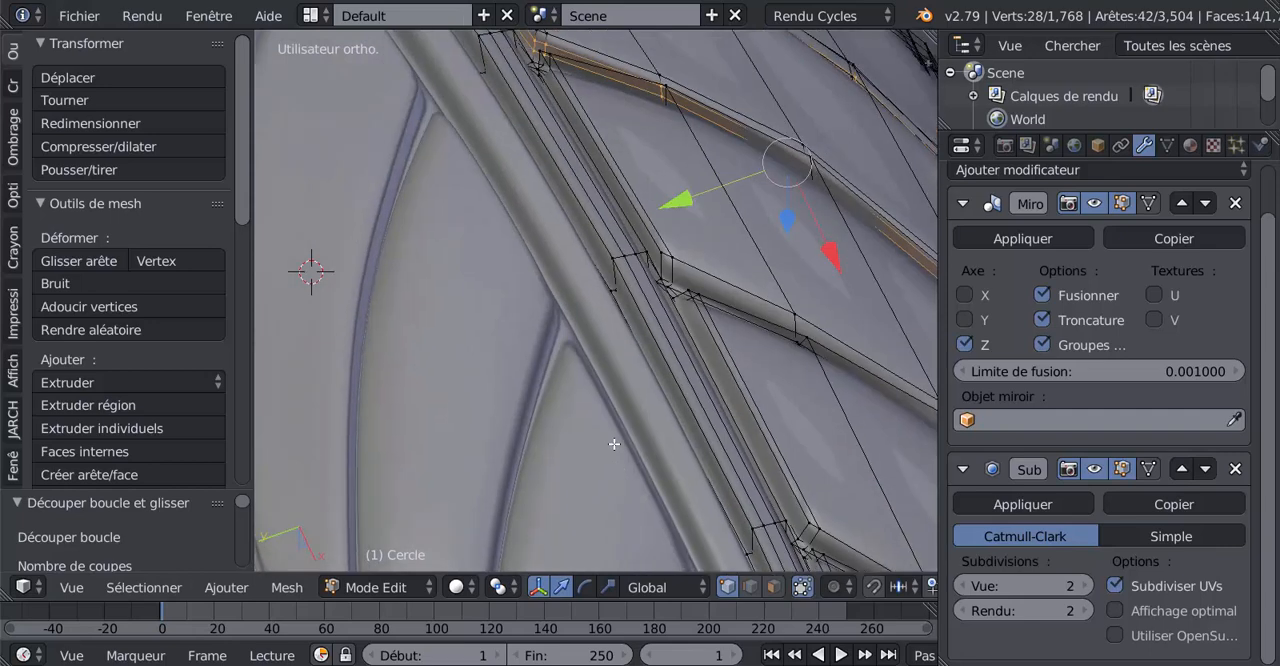
key(ctrl+r)
click(679, 272)
right_click(679, 272)
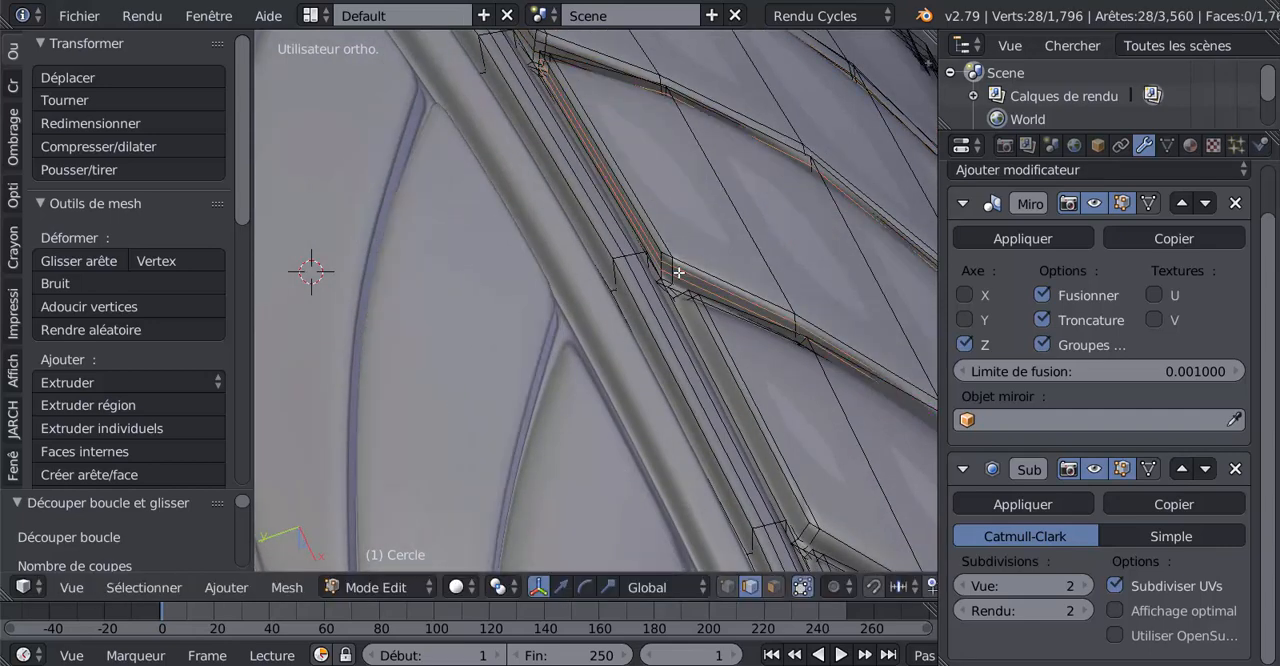
key(ctrl+r)
click(800, 536)
right_click(802, 535)
middle_drag(795, 485, 771, 370)
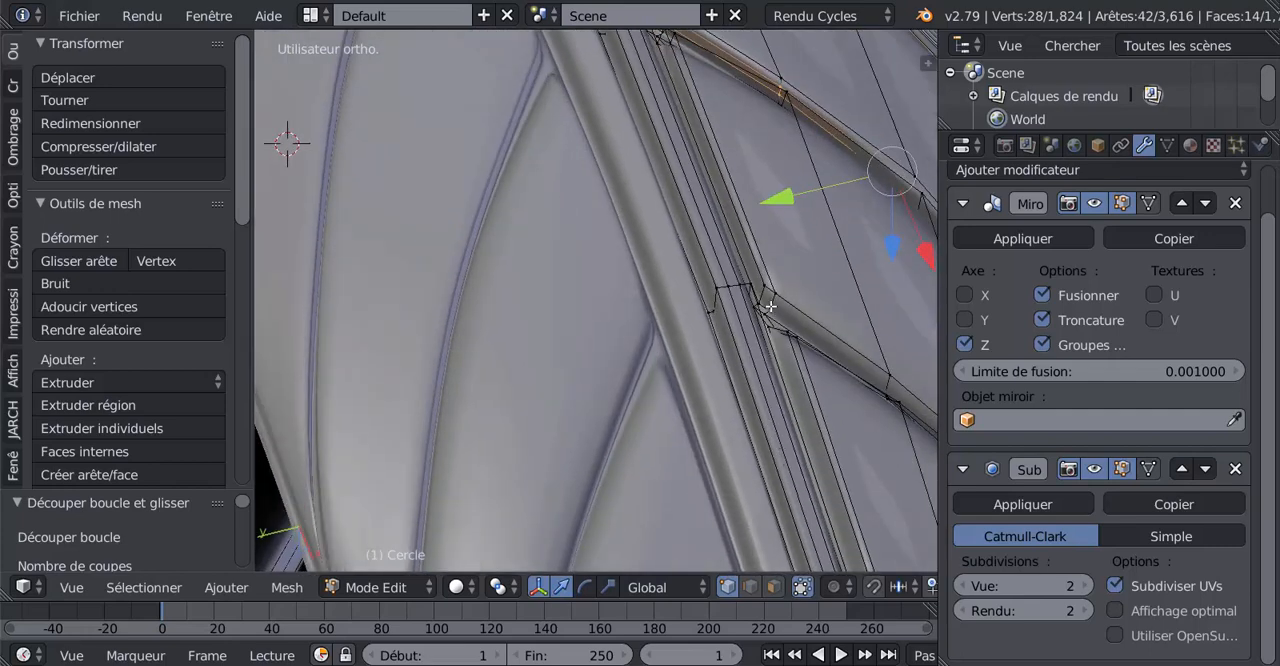
key(ctrl+r)
click(765, 298)
right_click(755, 385)
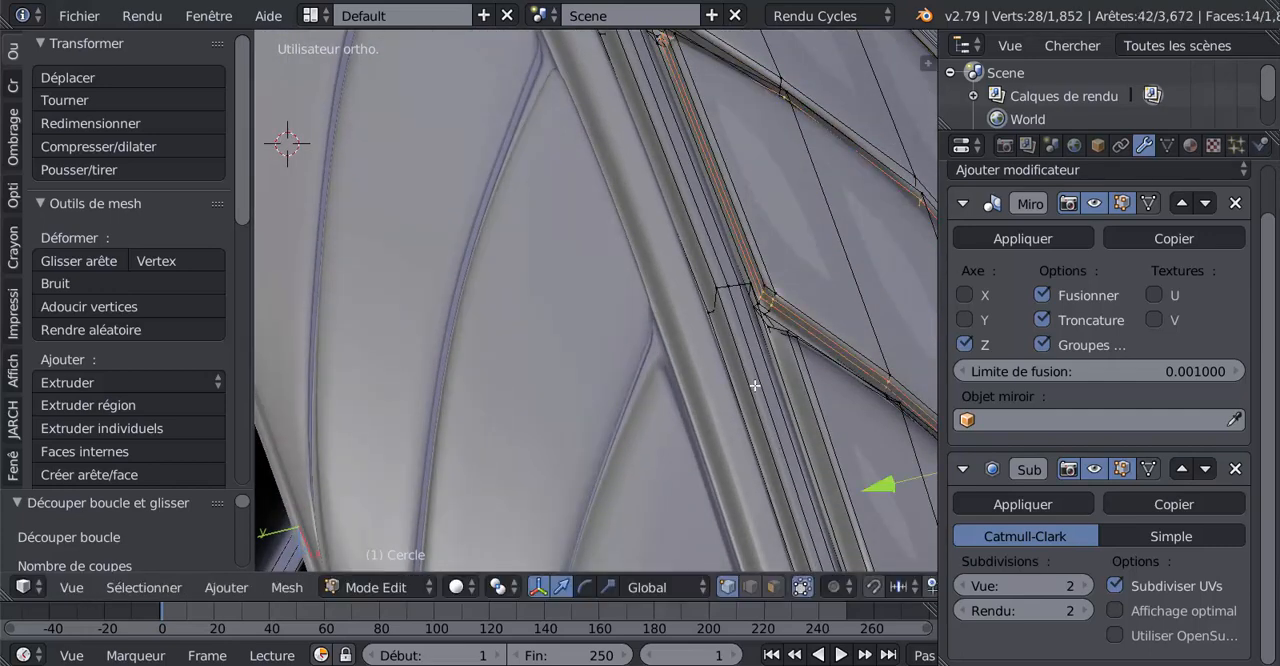
Add two unslid edge loops along the side walls of each of the next two tread blocks around the tyre
middle_drag(755, 385, 754, 372)
key(ctrl+r)
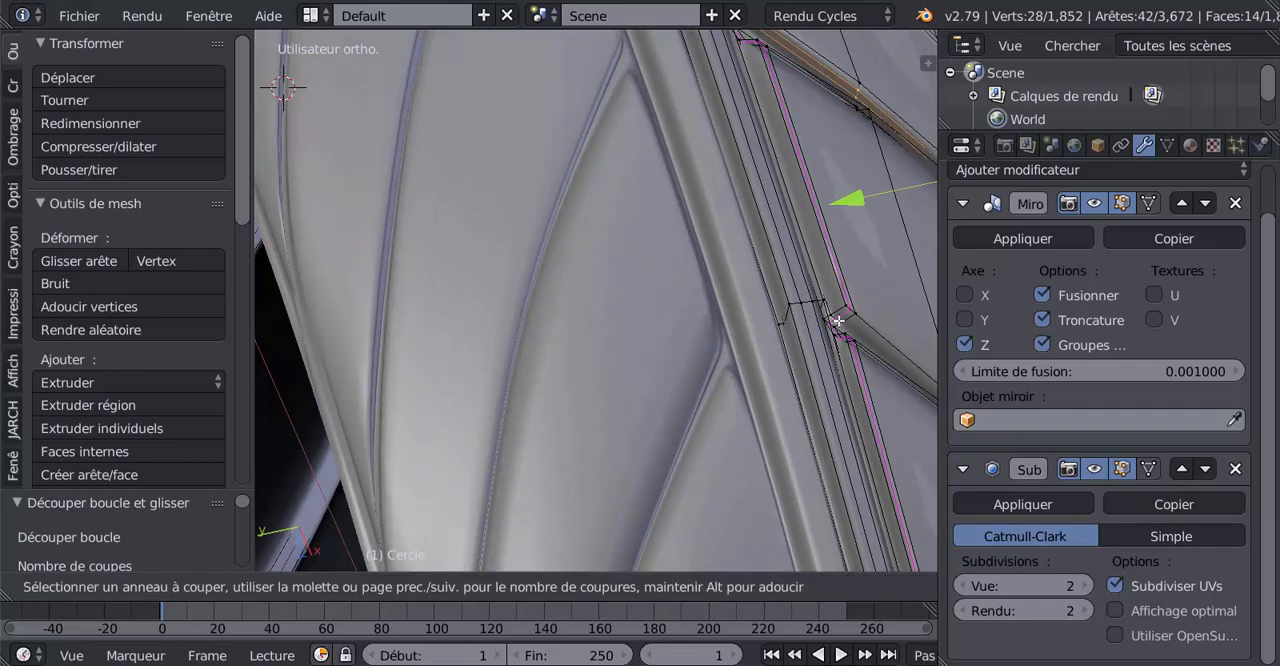
click(845, 321)
right_click(845, 321)
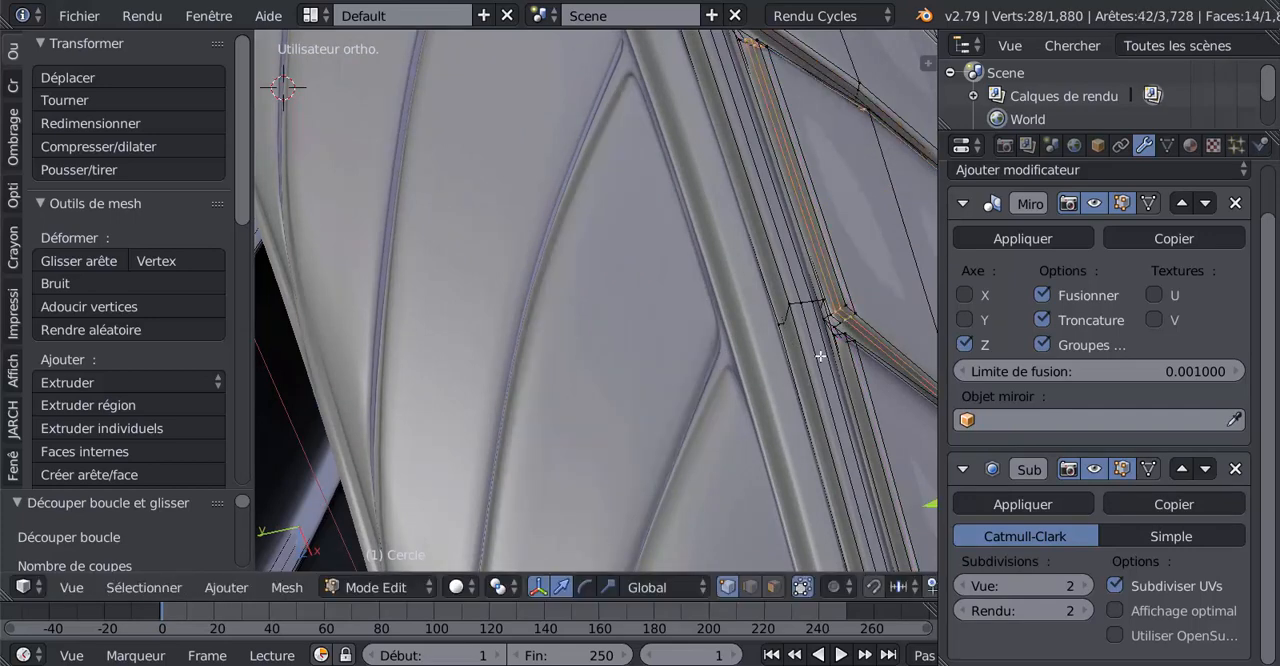
middle_drag(820, 356, 861, 371)
key(ctrl+r)
click(849, 286)
right_click(849, 286)
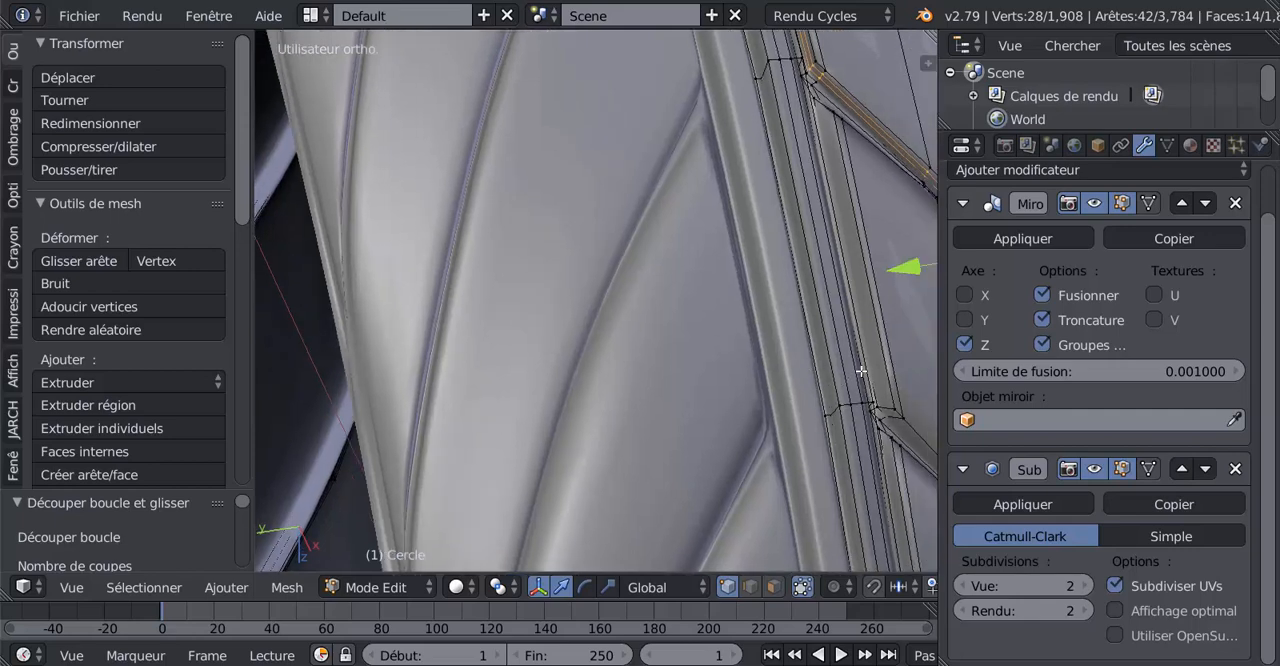
Refine the side walls of the following two consecutive tread blocks with two-cut edge loops, leaving the cuts unslid
key(ctrl+r)
click(885, 408)
right_click(885, 408)
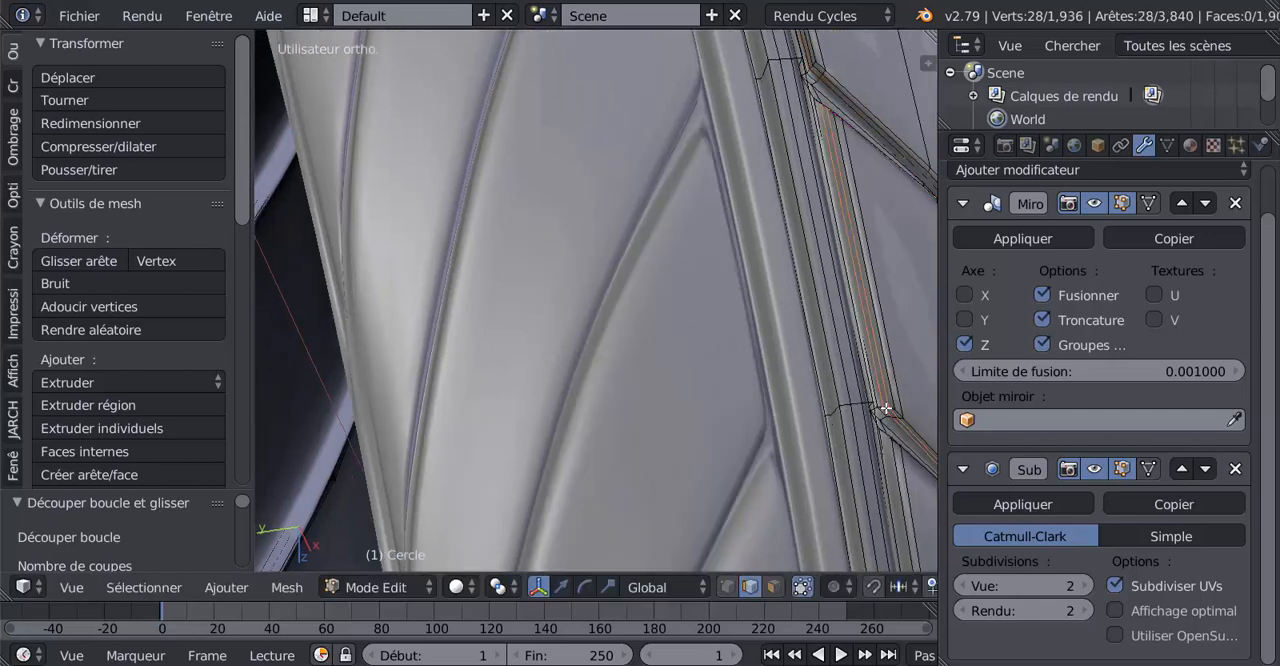
middle_drag(880, 400, 864, 384)
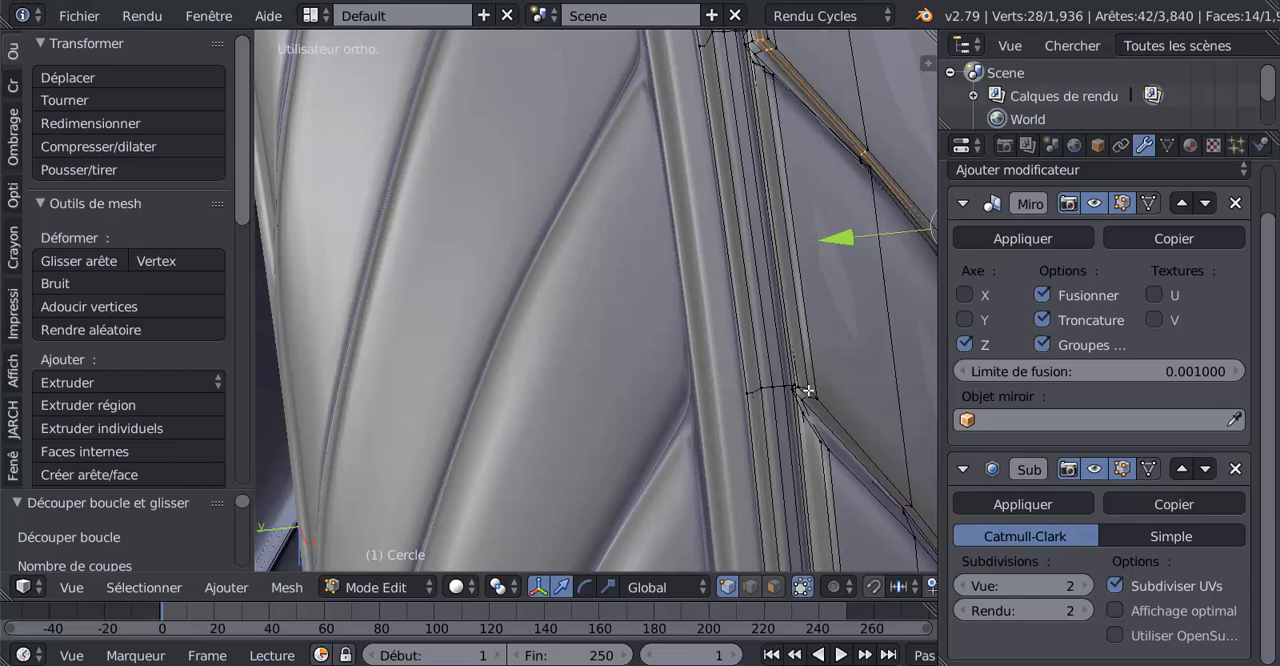
key(ctrl+r)
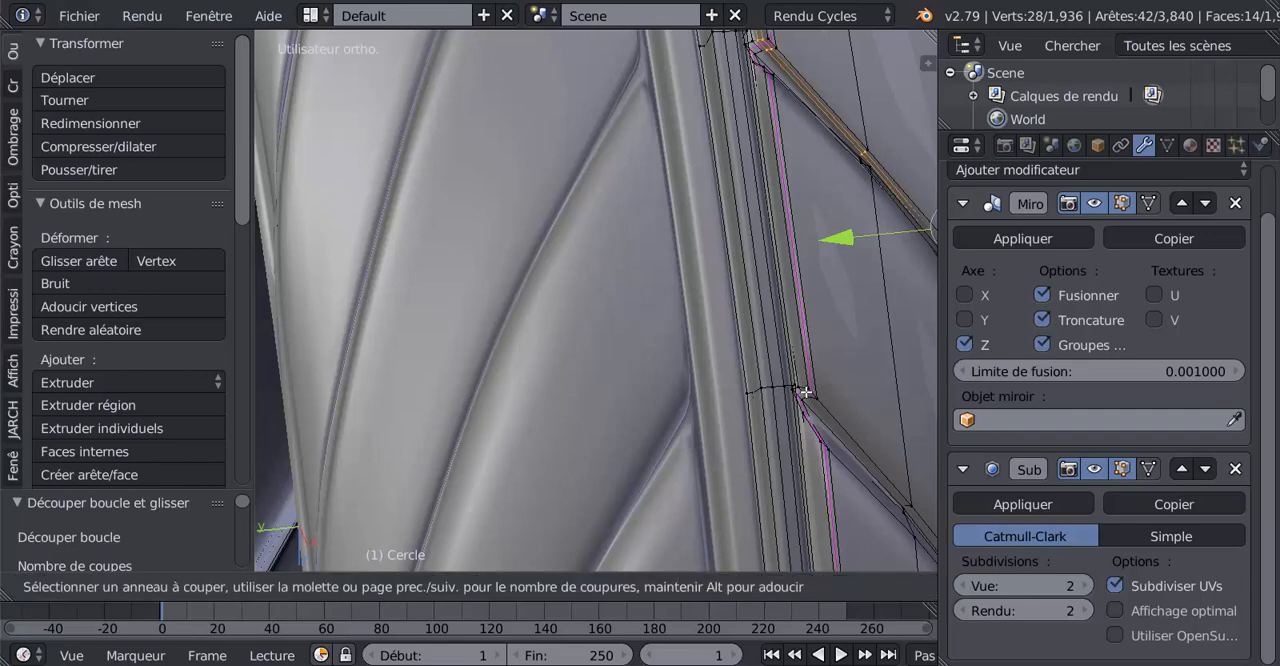
click(804, 390)
right_click(804, 390)
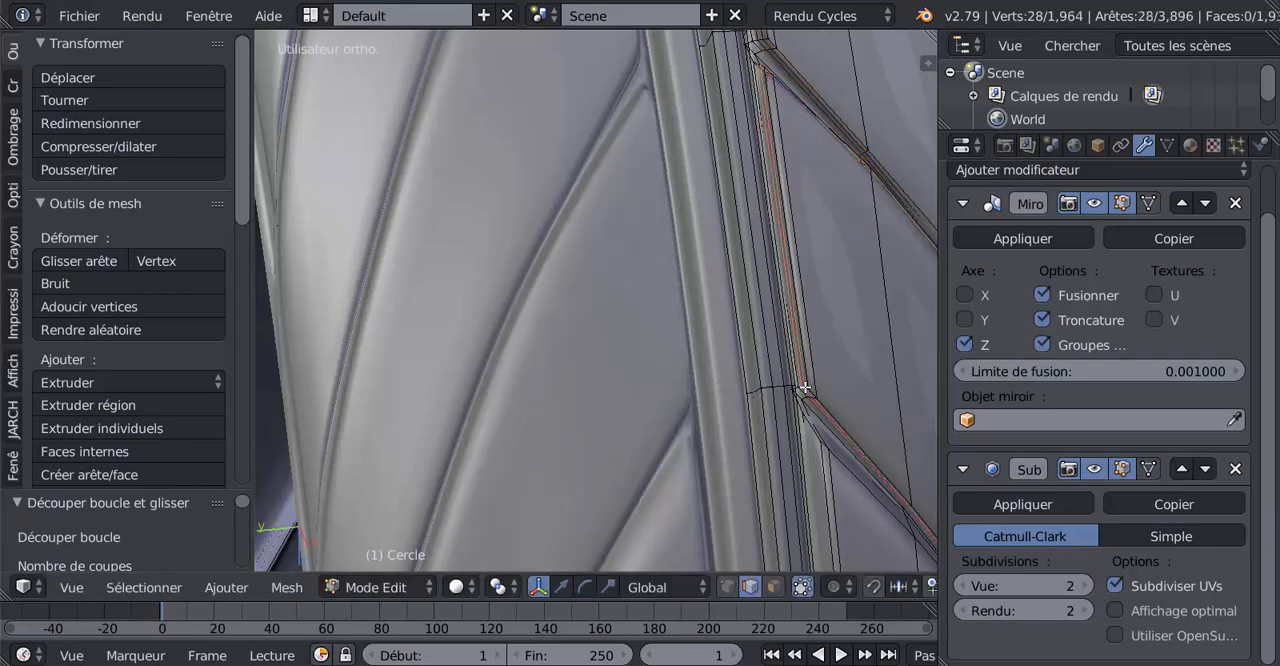
Add two unslid edge loops along the side walls of the tread block directly after the last refined one
scroll(805, 388, down, 2)
middle_drag(803, 390, 775, 346)
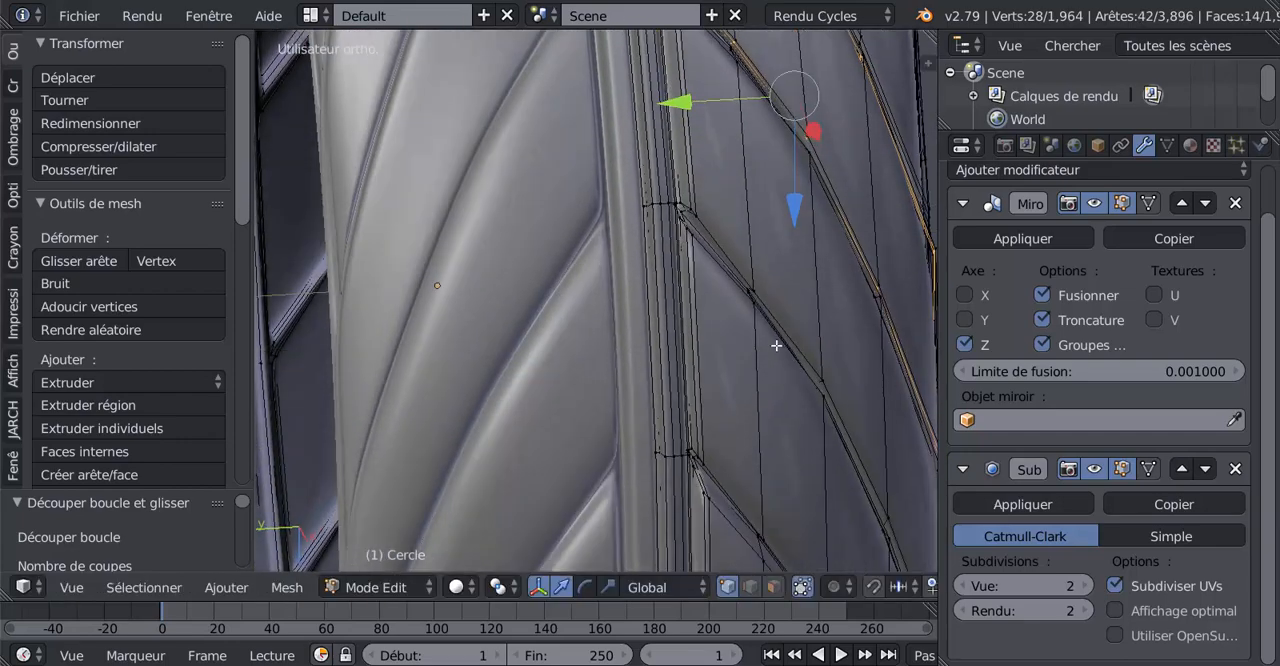
shift+middle_drag(730, 383, 710, 477)
shift+middle_drag(718, 409, 714, 443)
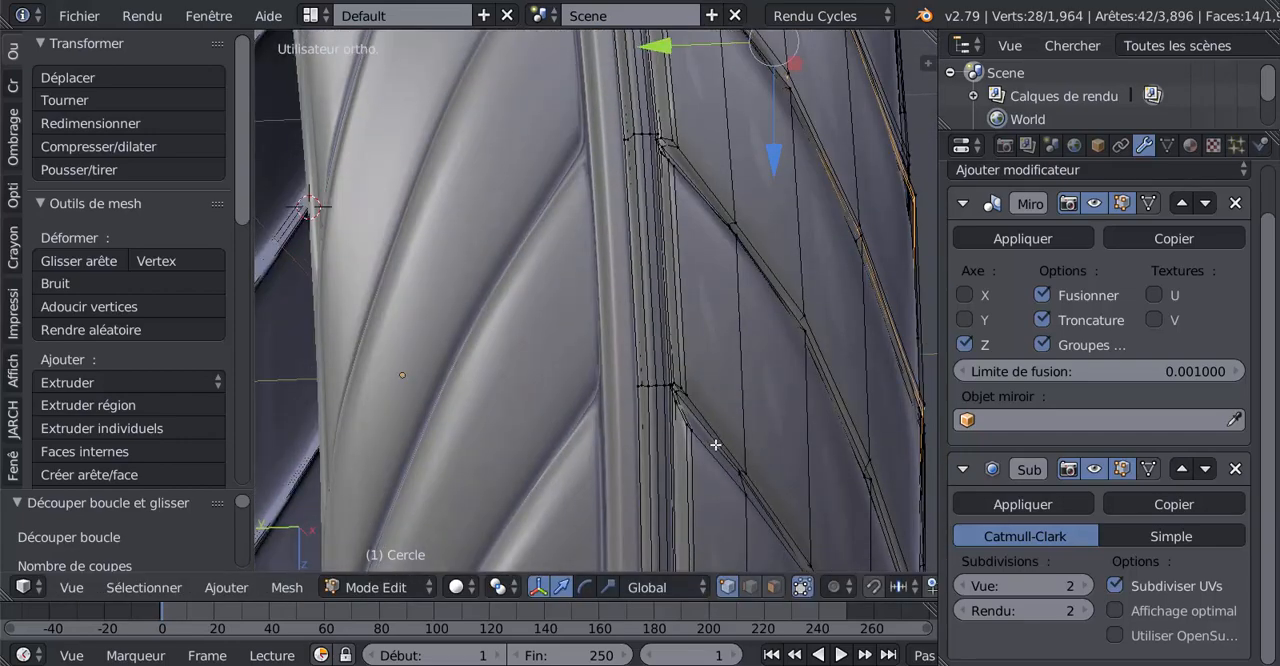
shift+middle_drag(727, 321, 723, 467)
scroll(700, 438, up, 3)
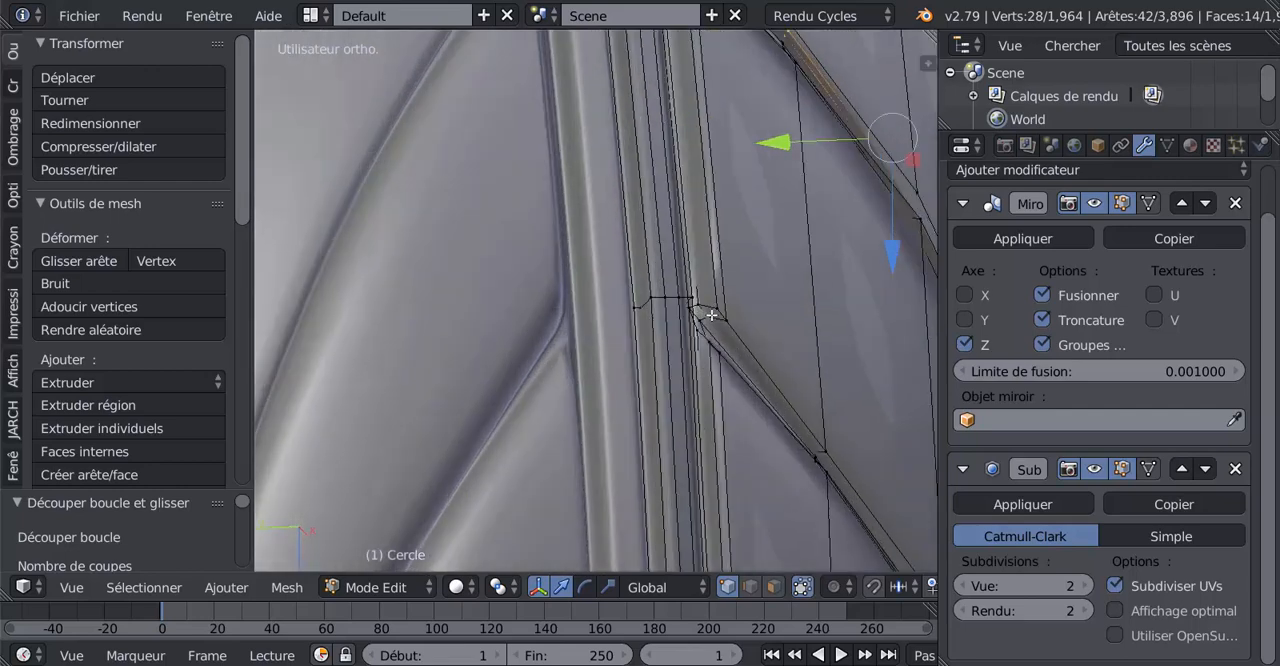
key(ctrl+r)
click(714, 316)
right_click(714, 316)
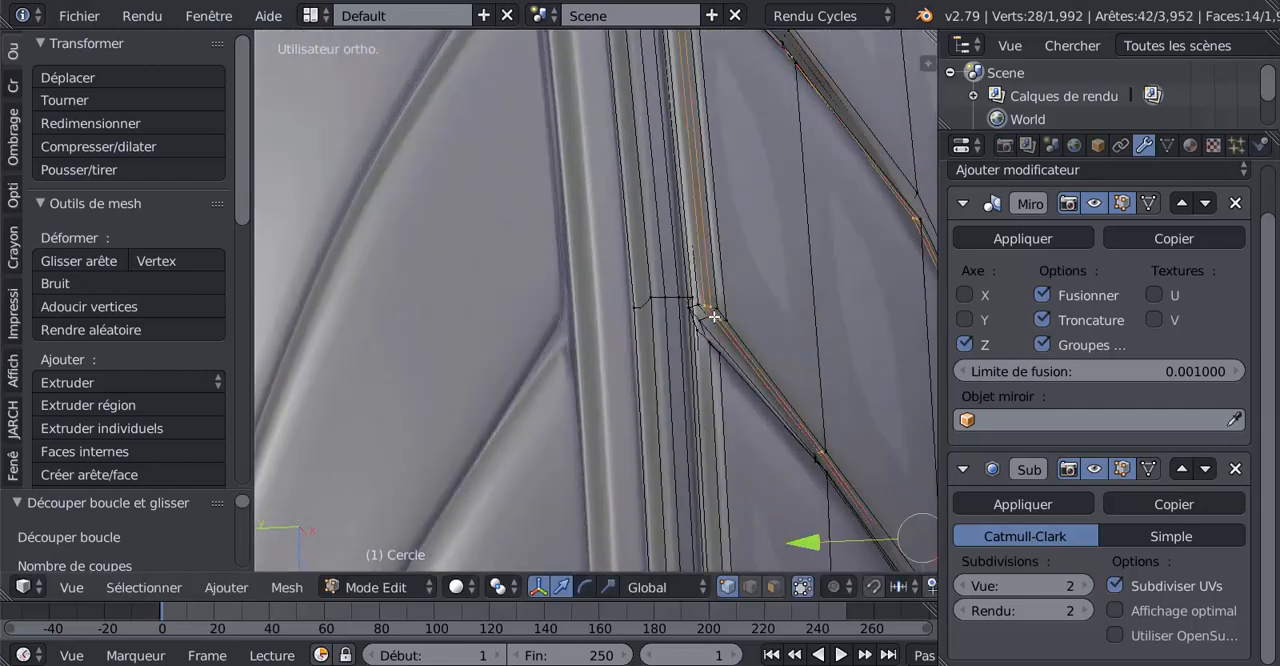
Sharpen the next two tread blocks by inserting two unslid edge loops in the side walls of each
middle_drag(727, 388, 729, 371)
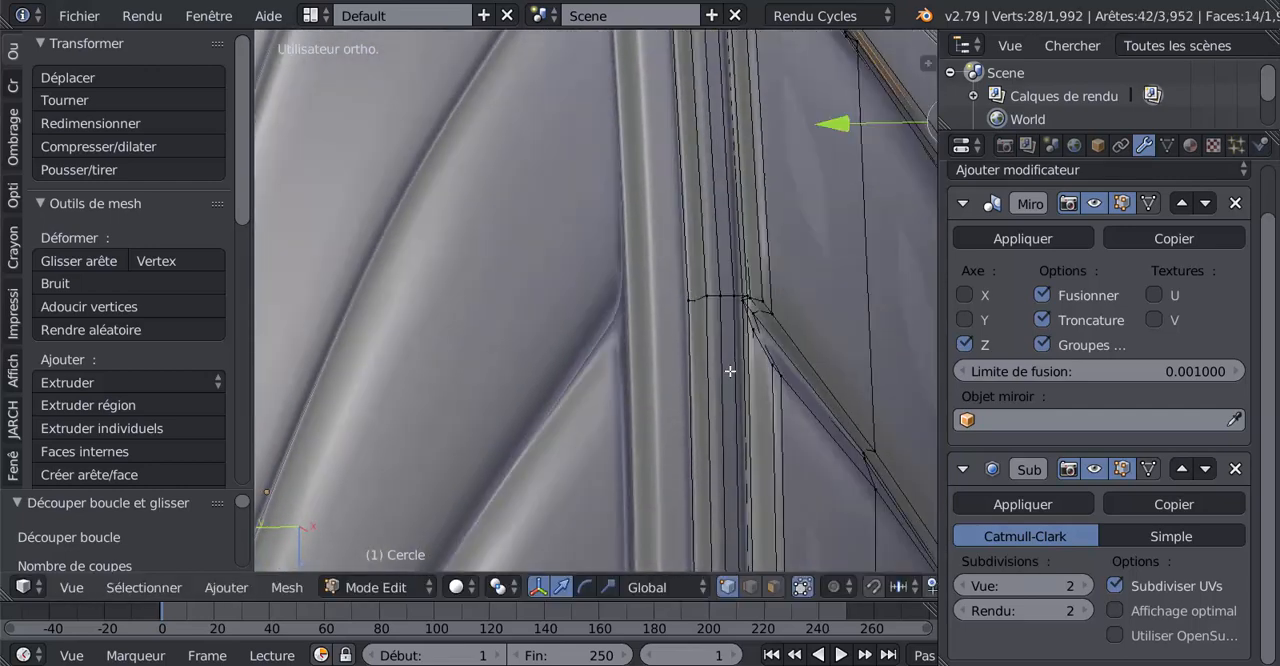
key(ctrl+r)
click(759, 301)
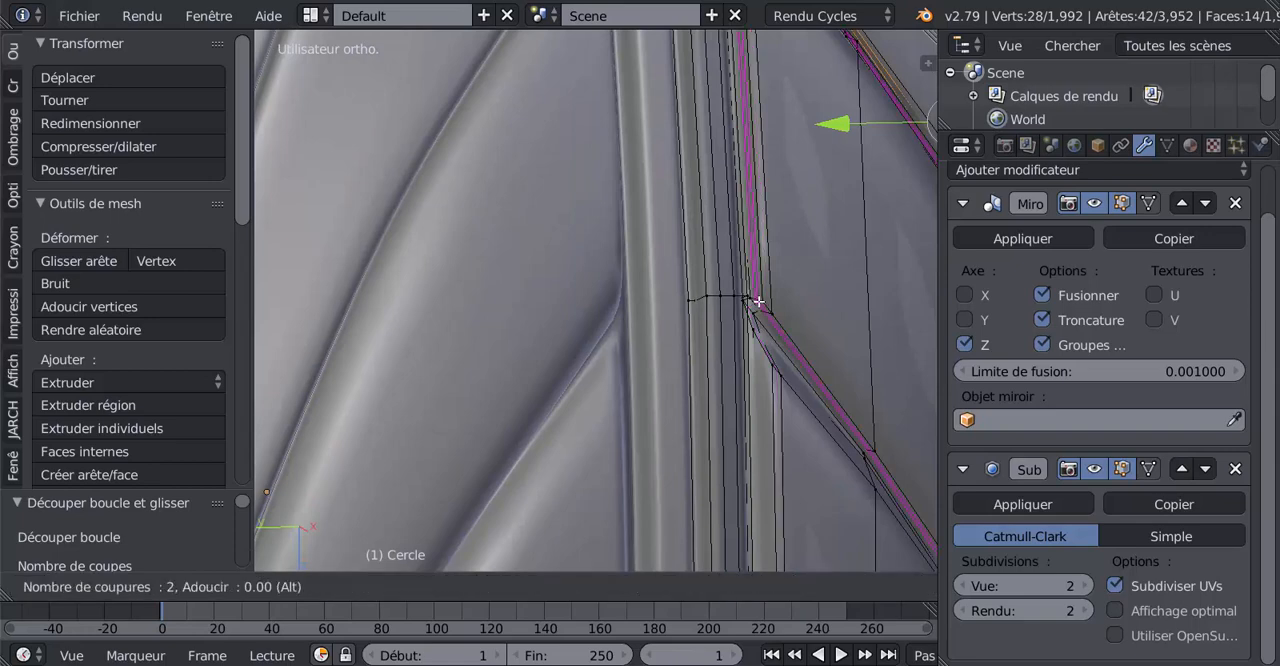
right_click(754, 356)
shift+middle_drag(783, 363, 747, 405)
shift+middle_drag(692, 260, 714, 510)
key(ctrl+r)
click(694, 345)
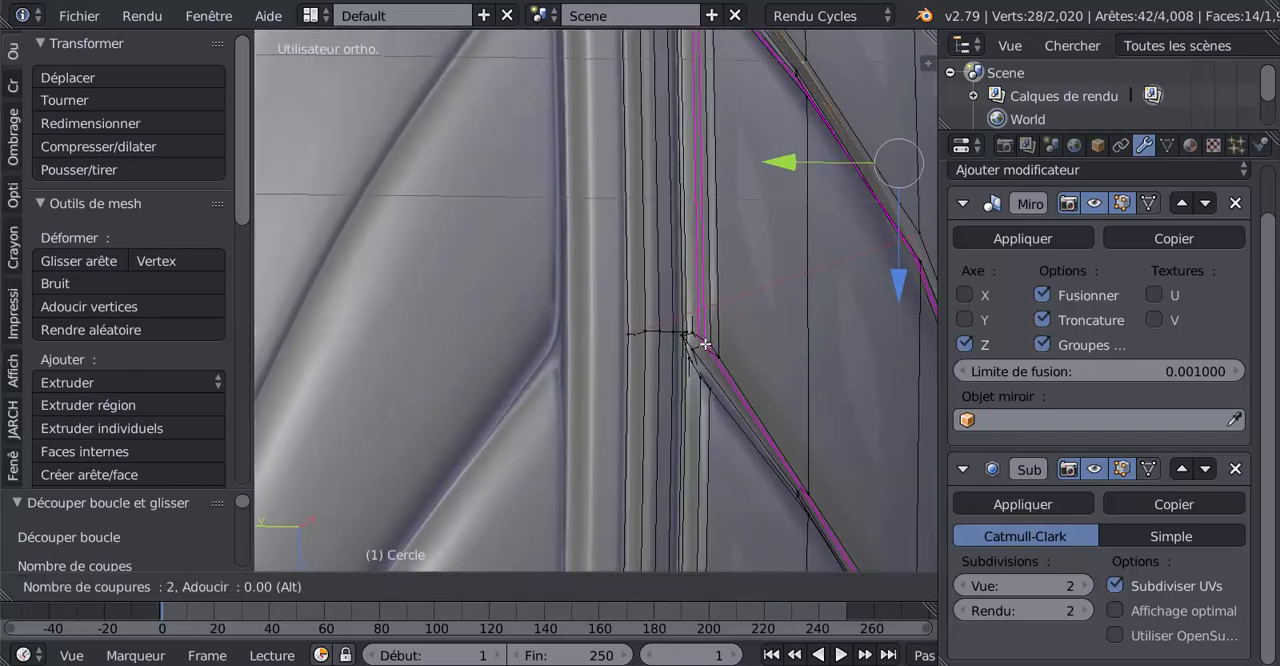
right_click(694, 344)
Insert a two-cut edge loop, without sliding, around the side walls of the next unrefined tread block
shift+middle_drag(694, 344, 745, 437)
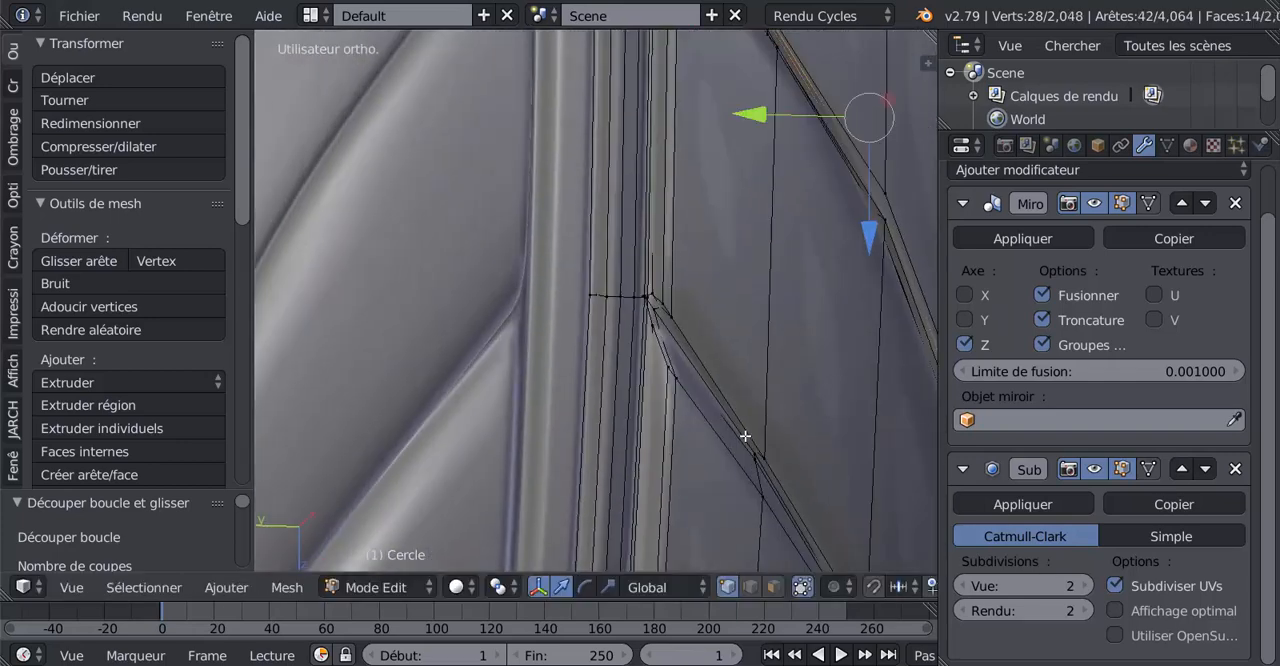
middle_drag(713, 355, 508, 403)
scroll(511, 404, down, 7)
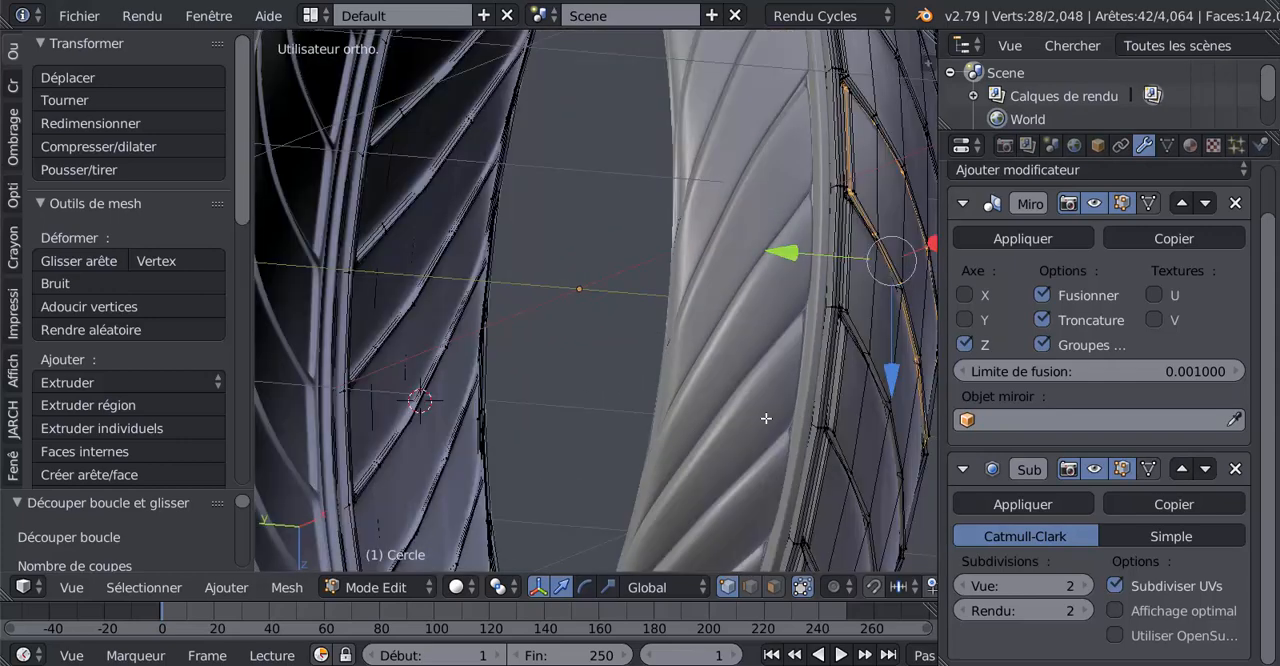
middle_drag(767, 418, 718, 414)
scroll(760, 403, up, 2)
shift+middle_drag(830, 405, 706, 386)
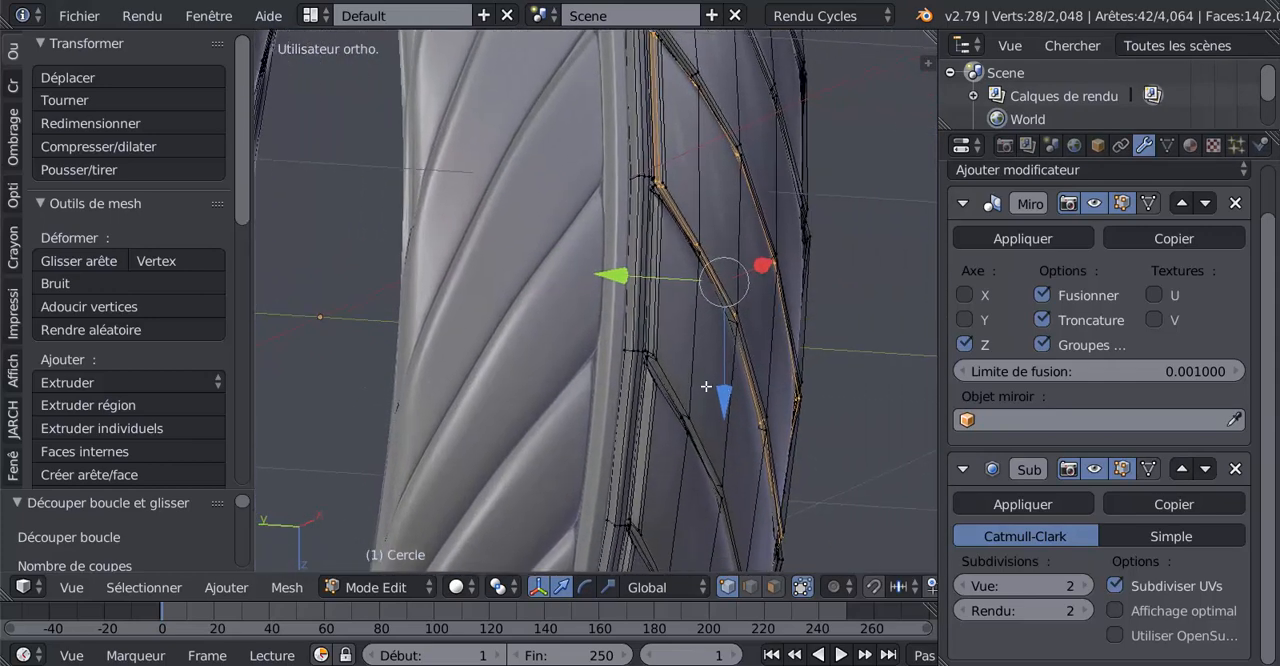
scroll(668, 395, up, 3)
scroll(693, 409, up, 1)
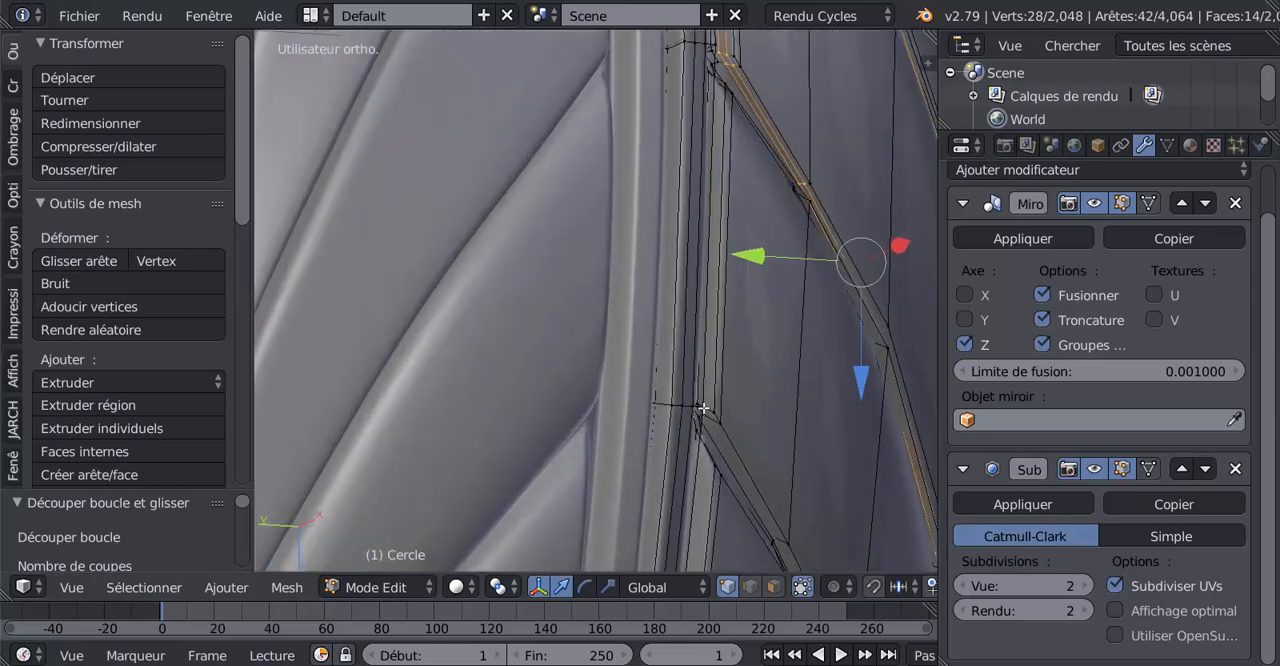
key(ctrl+r)
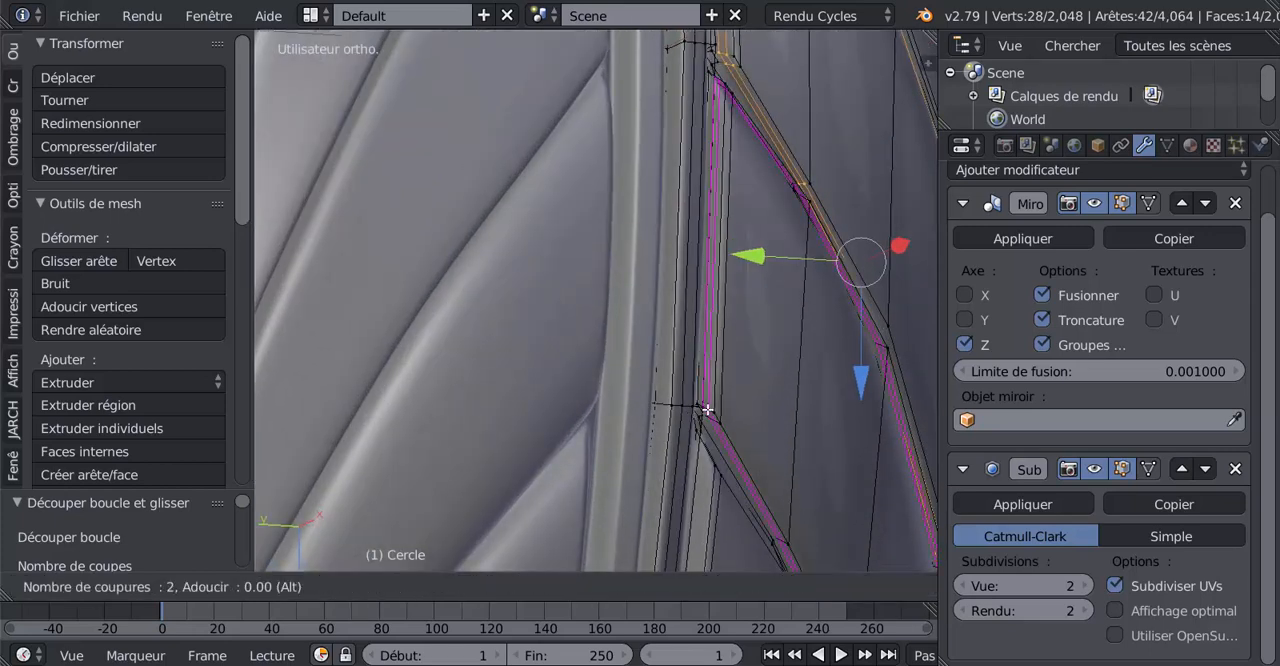
click(707, 410)
right_click(707, 410)
Add paired, unslid edge loops to the side walls of the next tread block and the one following it
shift+scroll(719, 413, down, 2)
shift+scroll(719, 413, down, 1)
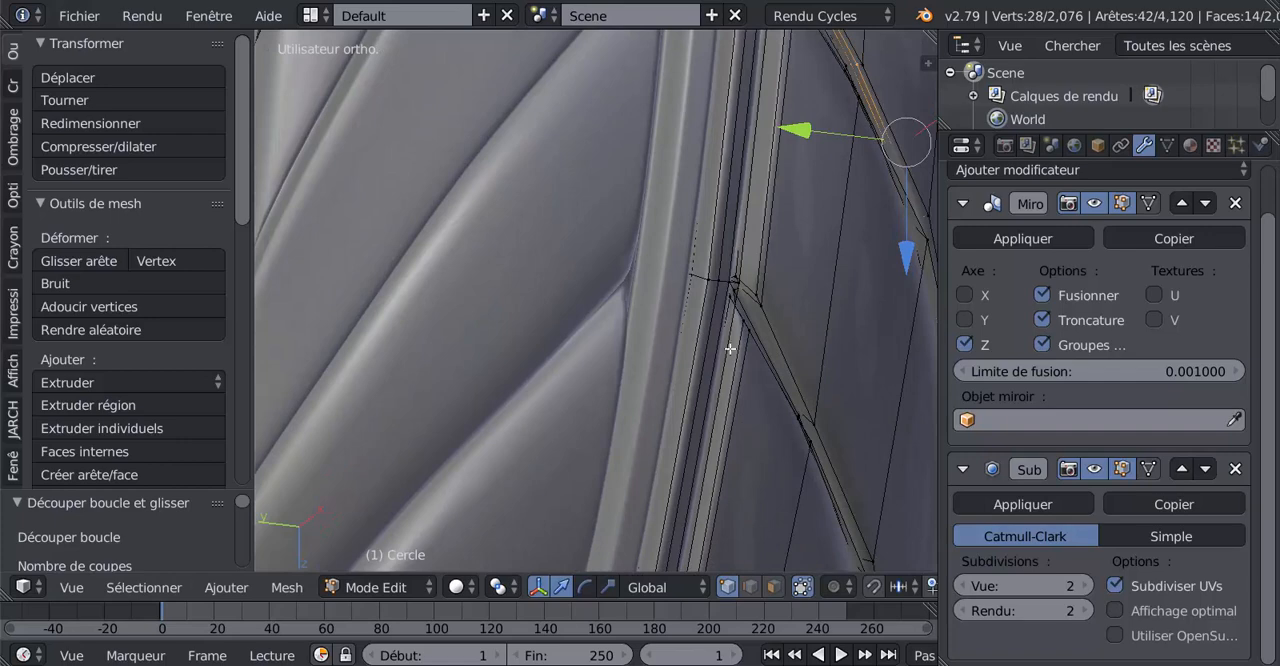
key(ctrl+r)
click(754, 290)
right_click(726, 328)
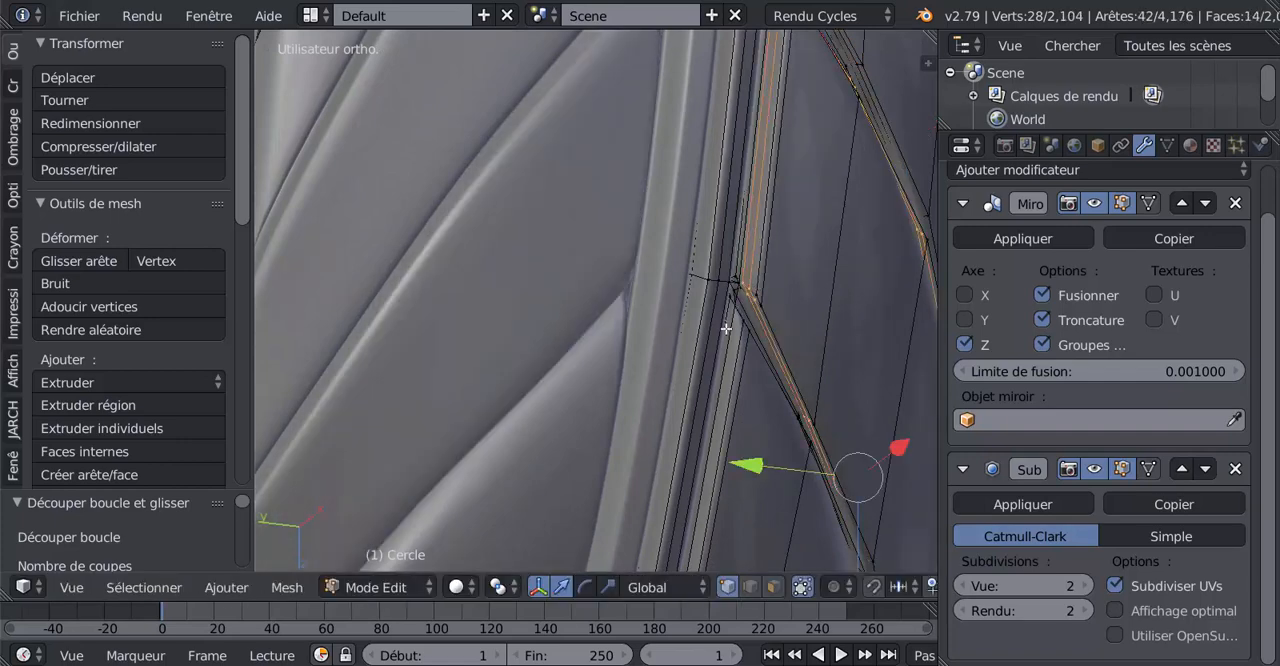
shift+scroll(736, 375, down, 5)
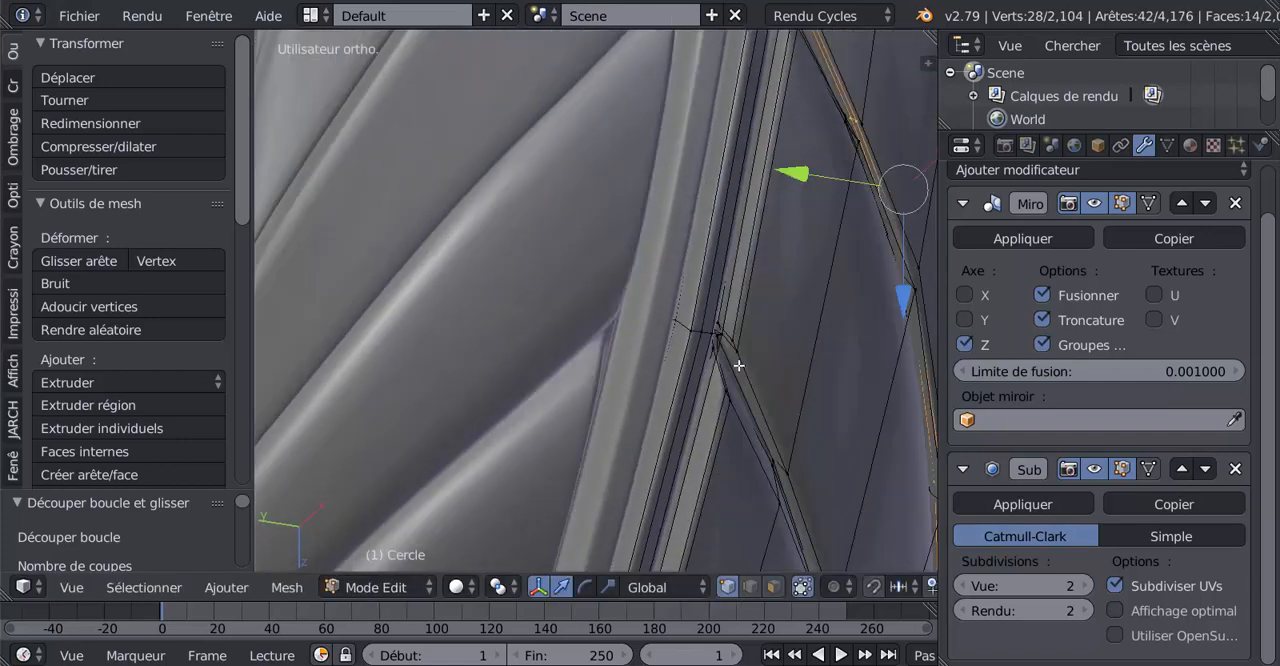
key(ctrl+r)
click(722, 347)
right_click(726, 343)
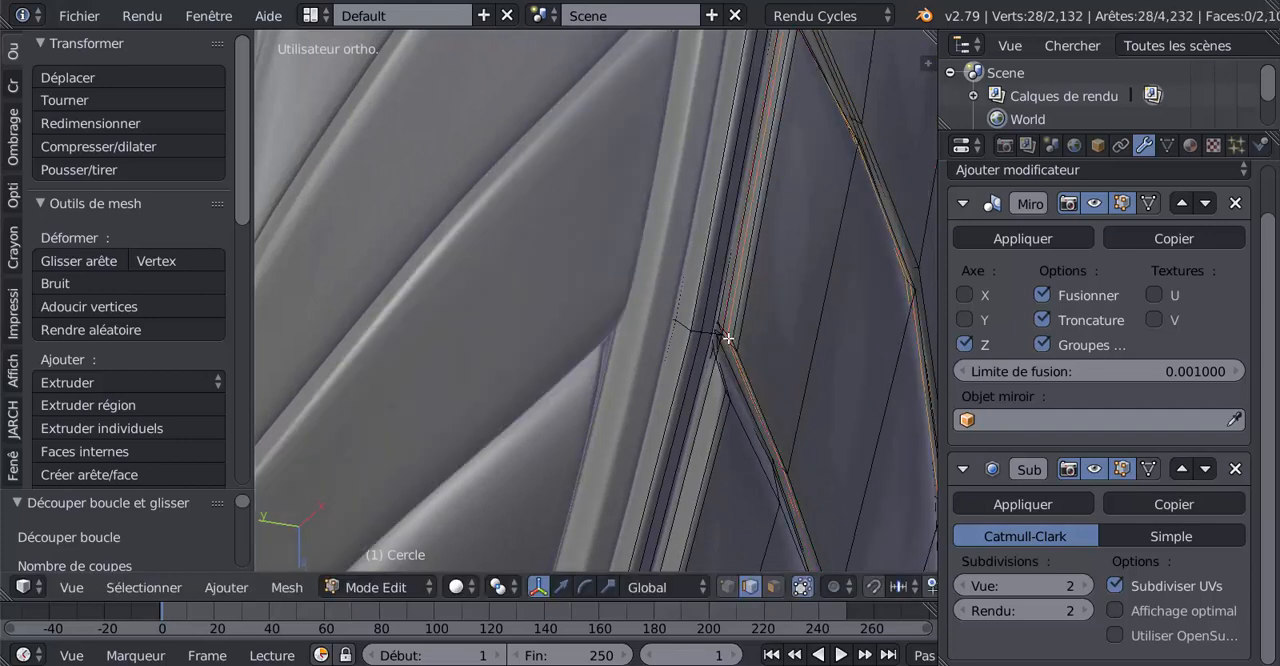
Continue around the tyre by cutting two edge loops into the side walls of each of the next two tread blocks
scroll(728, 341, down, 5)
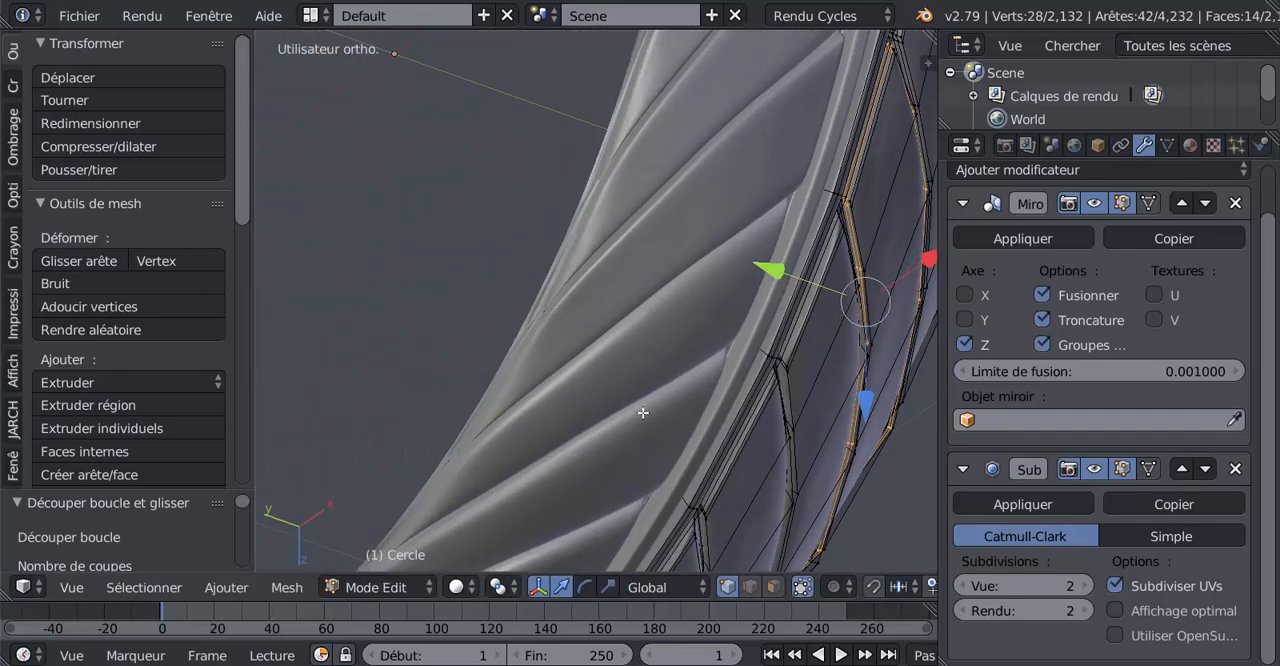
shift+middle_drag(684, 392, 606, 361)
scroll(674, 365, up, 1)
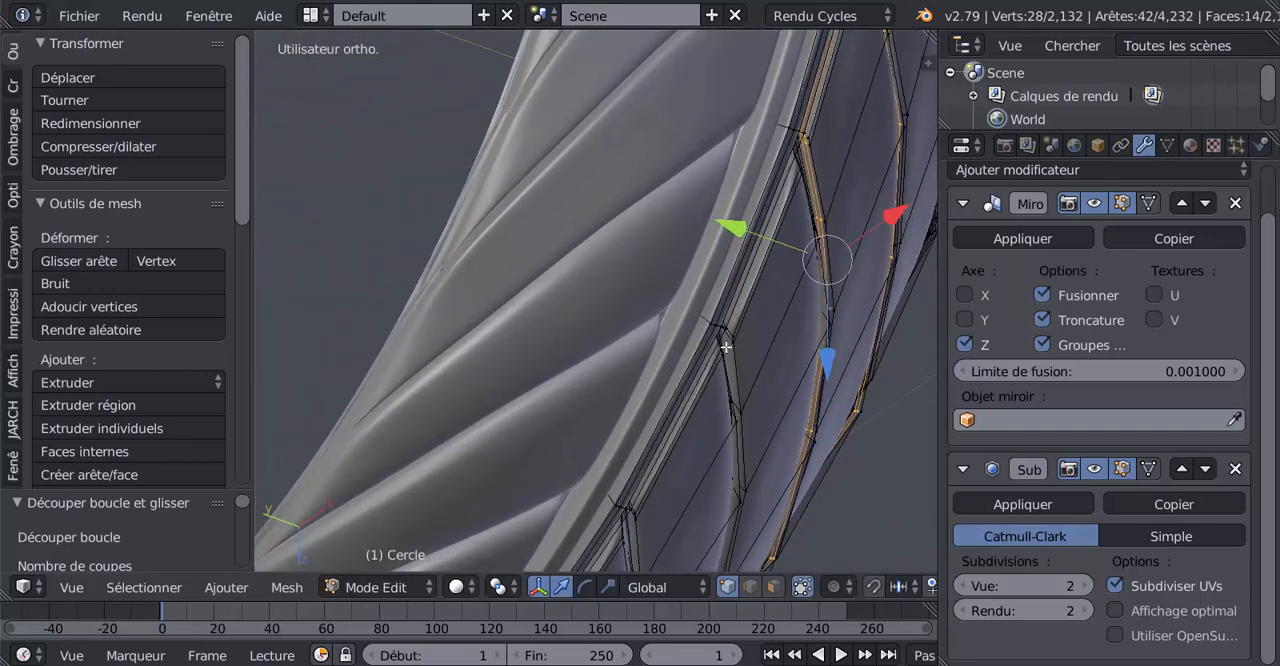
scroll(743, 360, up, 1)
key(ctrl+r)
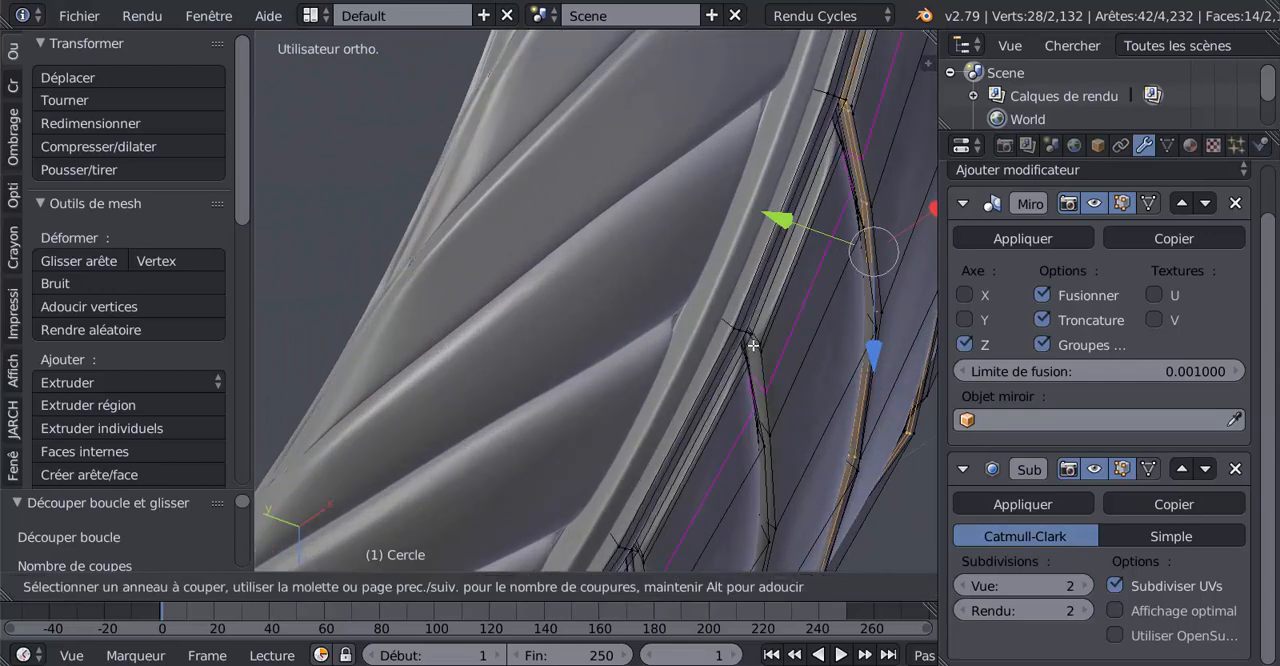
click(753, 345)
click(754, 344)
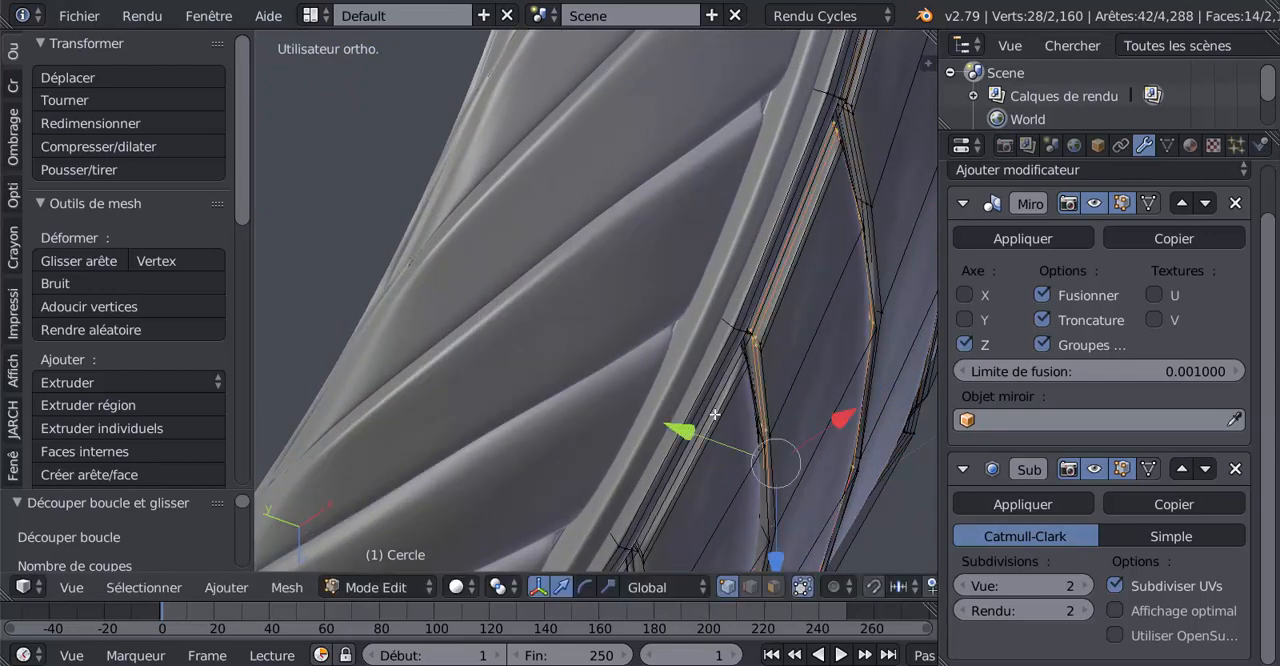
middle_drag(718, 407, 723, 401)
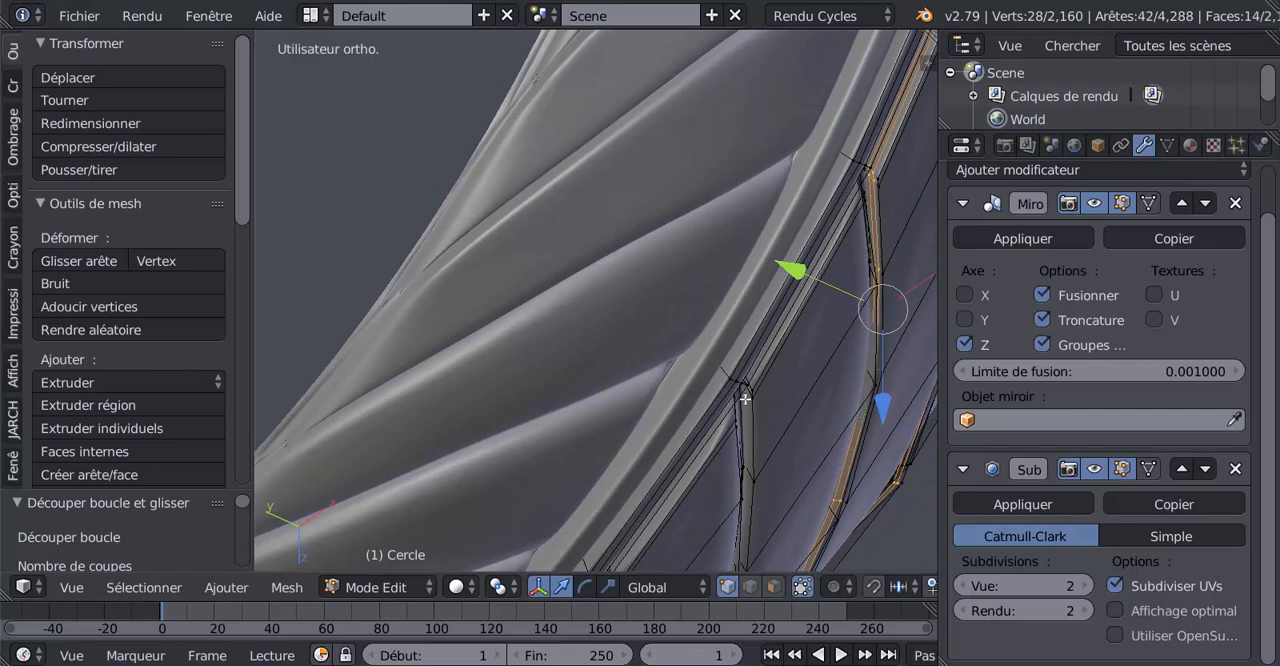
key(ctrl+r)
click(748, 393)
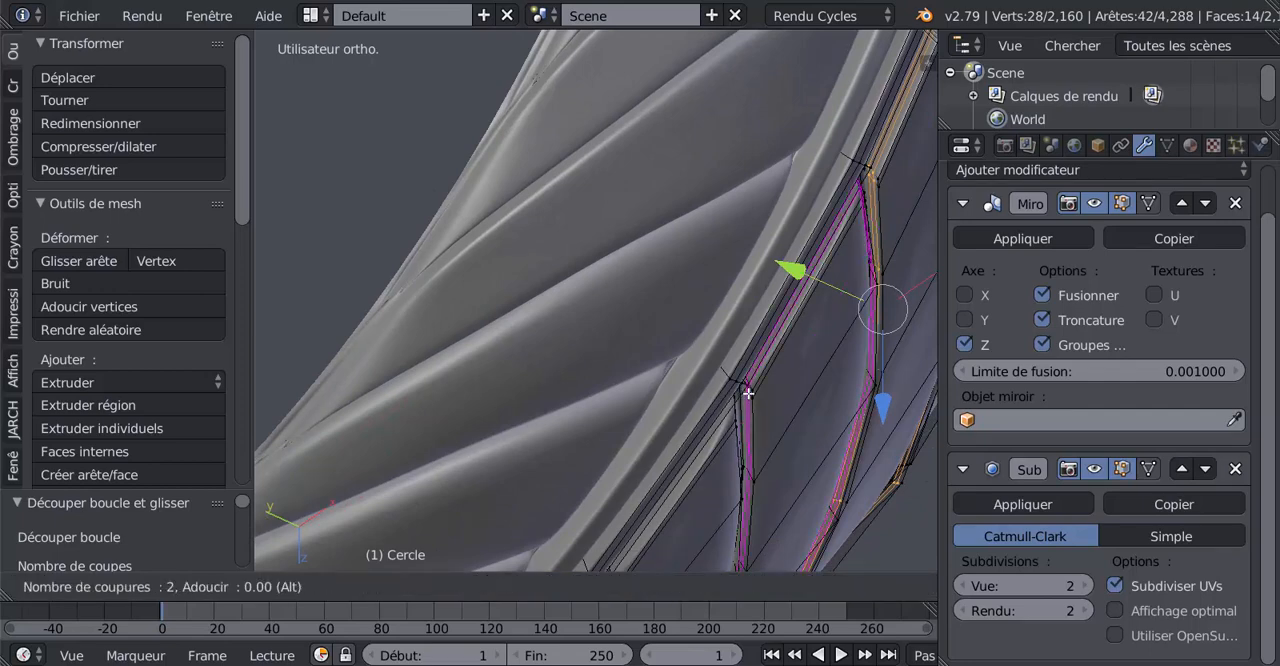
click(748, 393)
Refine the side walls of two more consecutive tread blocks with two edge loops each
middle_drag(748, 393, 733, 385)
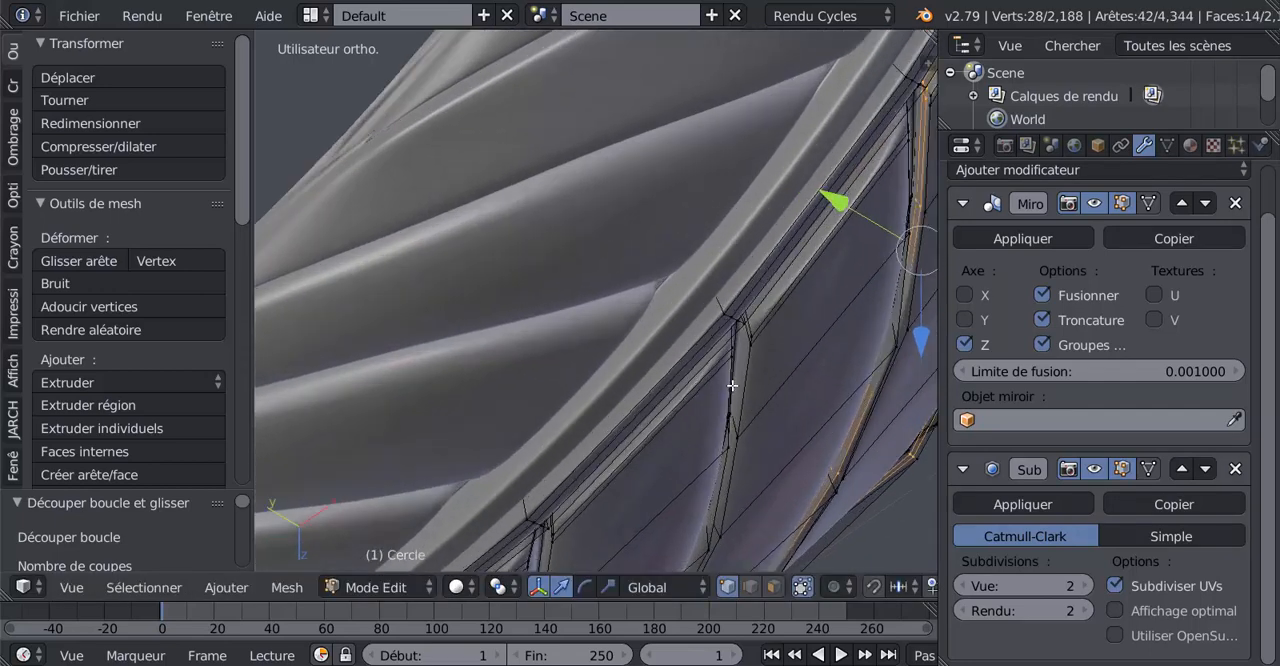
key(ctrl+r)
click(748, 336)
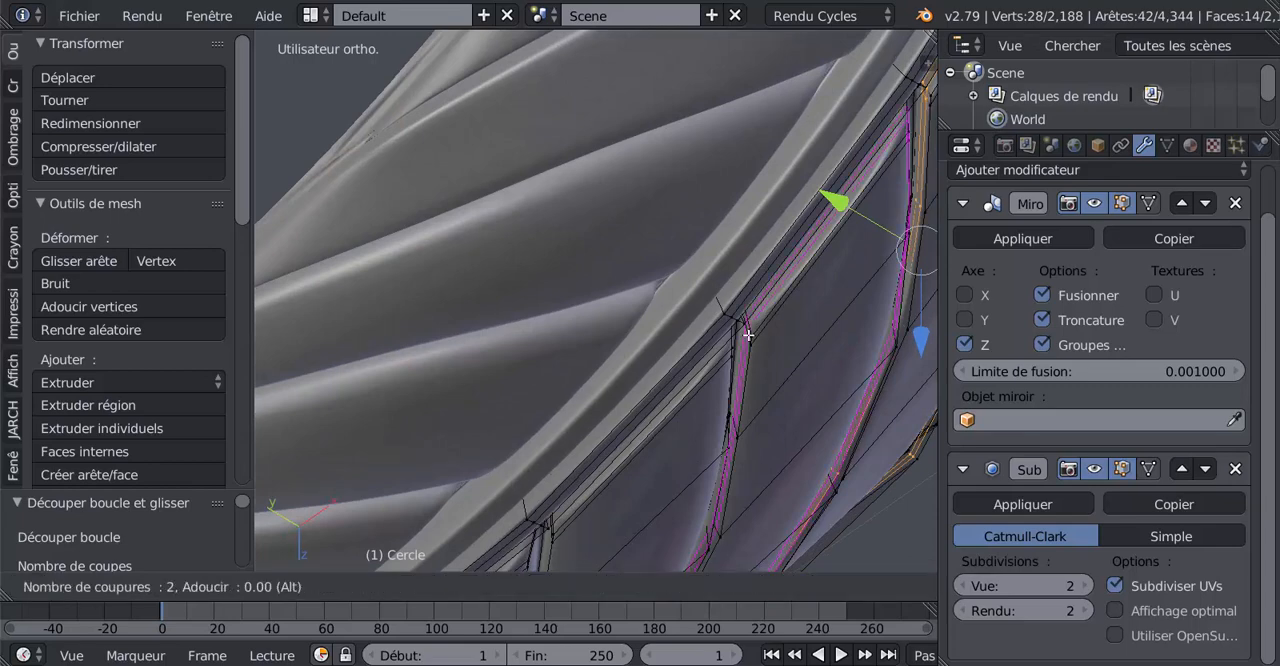
click(732, 352)
middle_drag(703, 397, 712, 382)
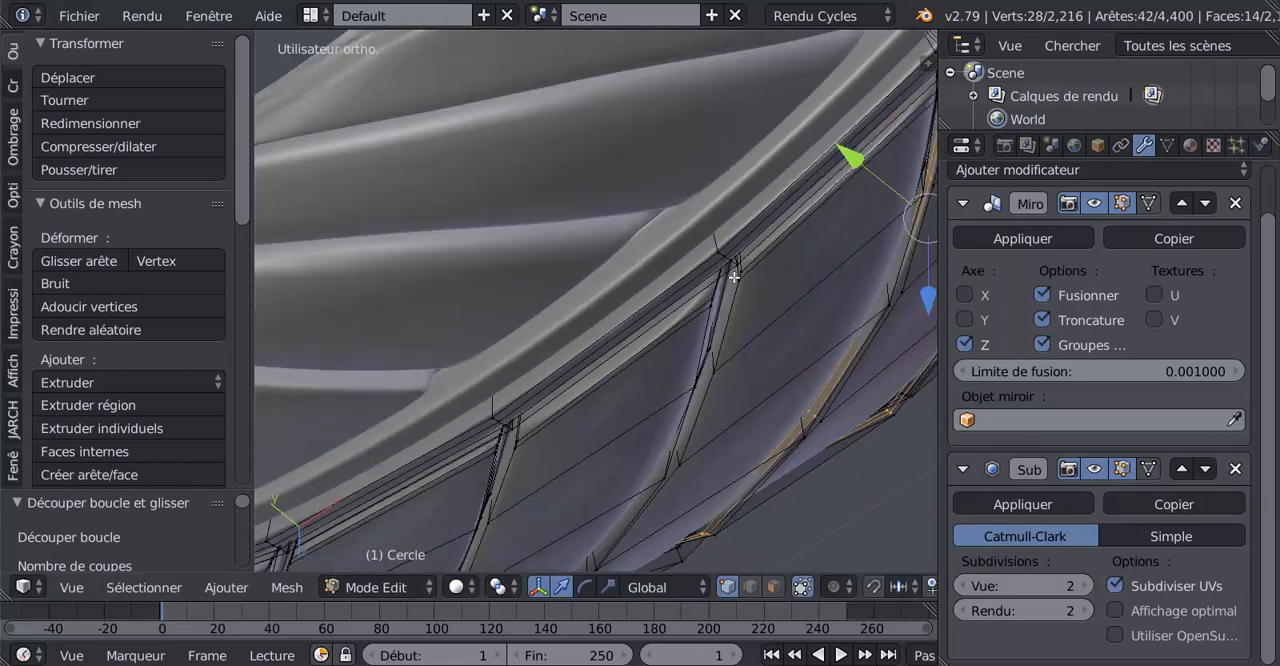
key(ctrl+r)
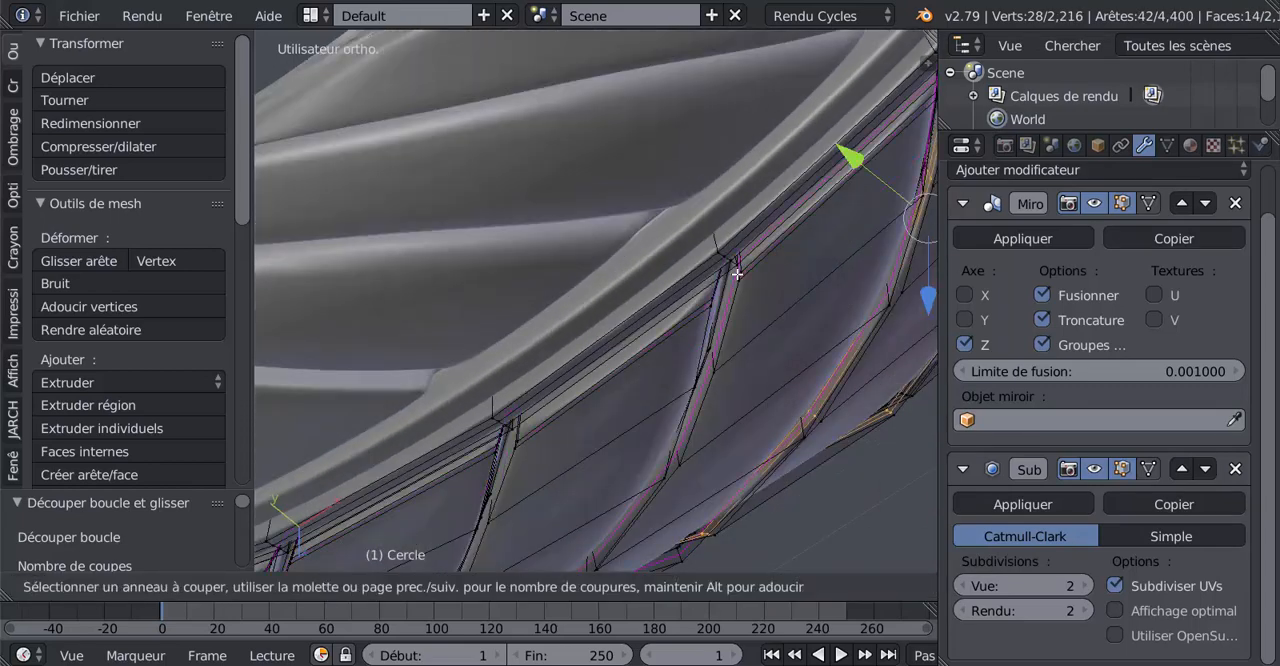
click(737, 273)
click(728, 286)
Add two edge loops along the side walls of the next tread block in the row
middle_drag(578, 422, 601, 407)
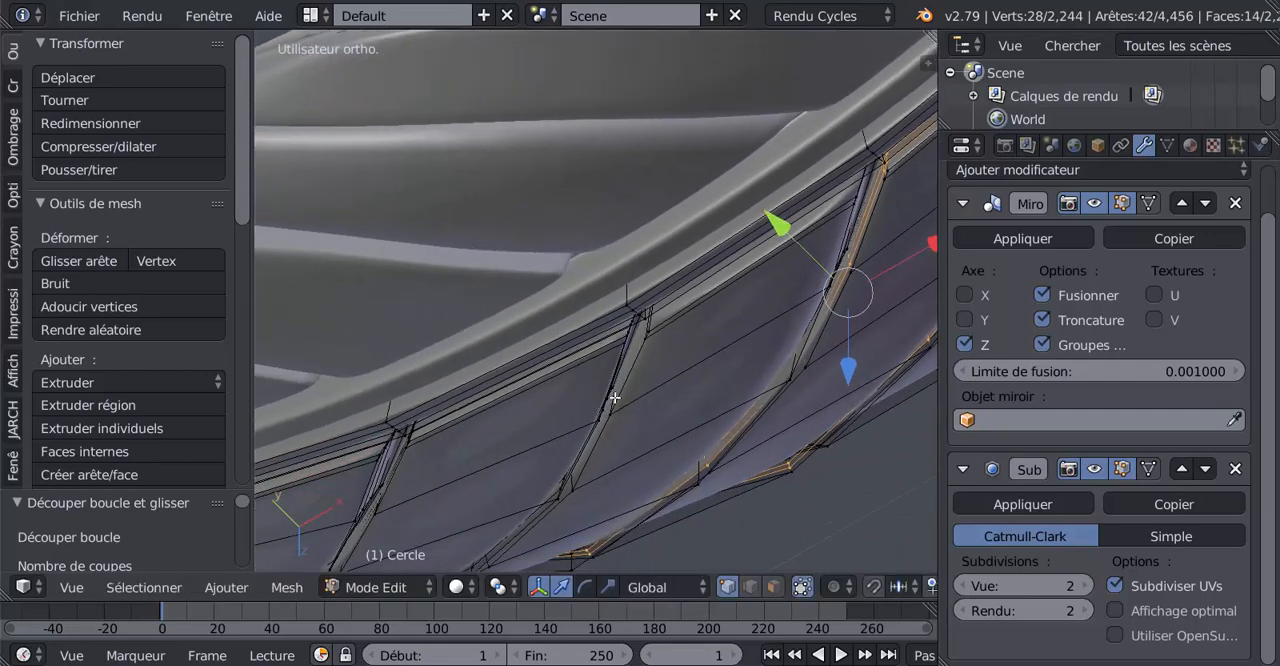
key(ctrl+r)
scroll(615, 397, up, 1)
click(615, 397)
click(615, 397)
middle_drag(615, 397, 710, 499)
scroll(652, 384, down, 3)
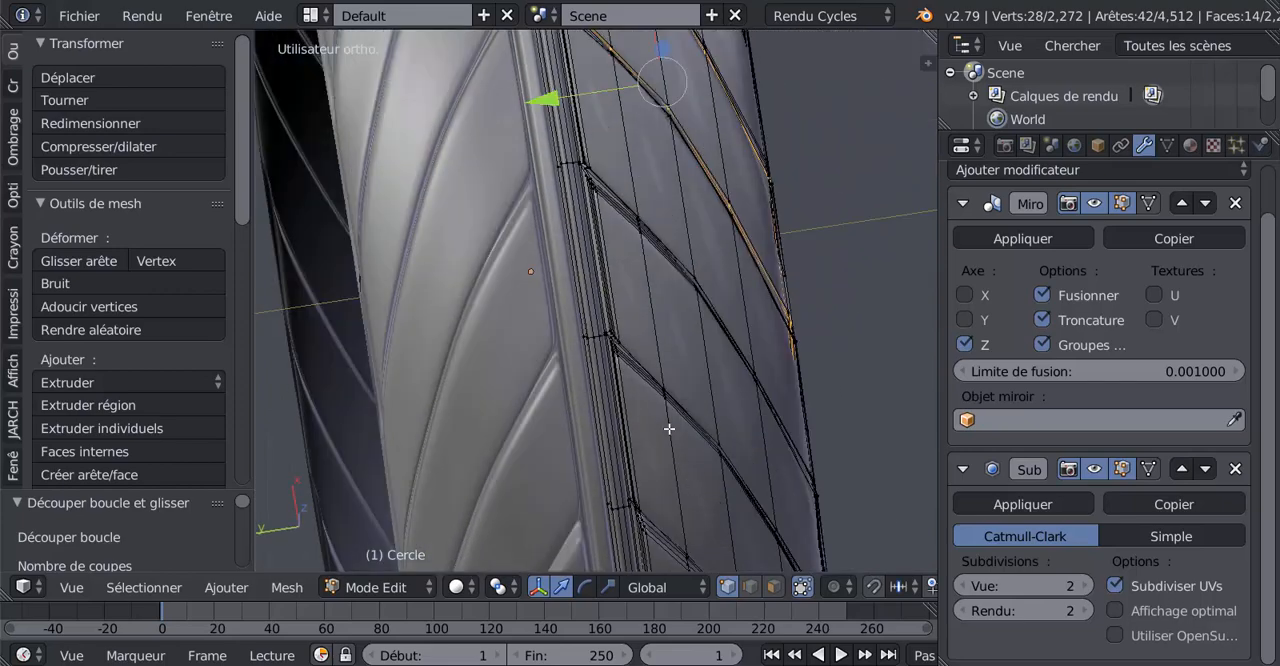
Examine the junctions between the slanted tread grooves and the central band up close, comparing the wireframe with the smoothed surface
shift+middle_drag(669, 429, 686, 537)
scroll(670, 494, up, 7)
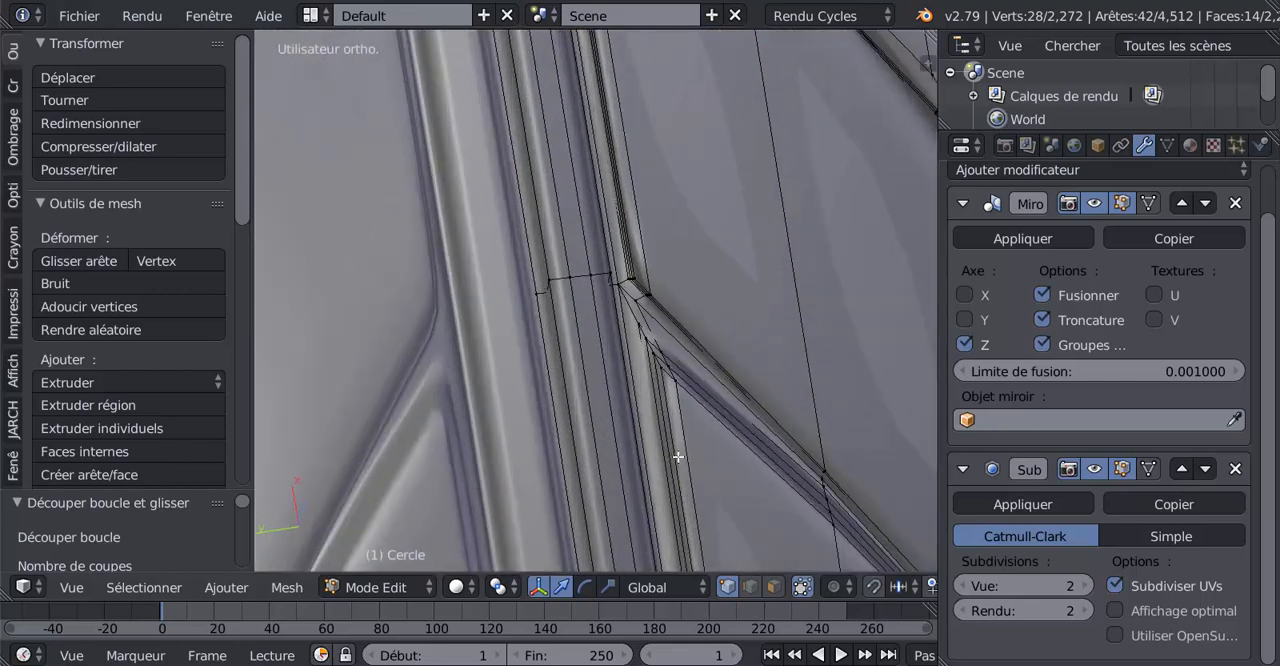
middle_drag(678, 457, 680, 436)
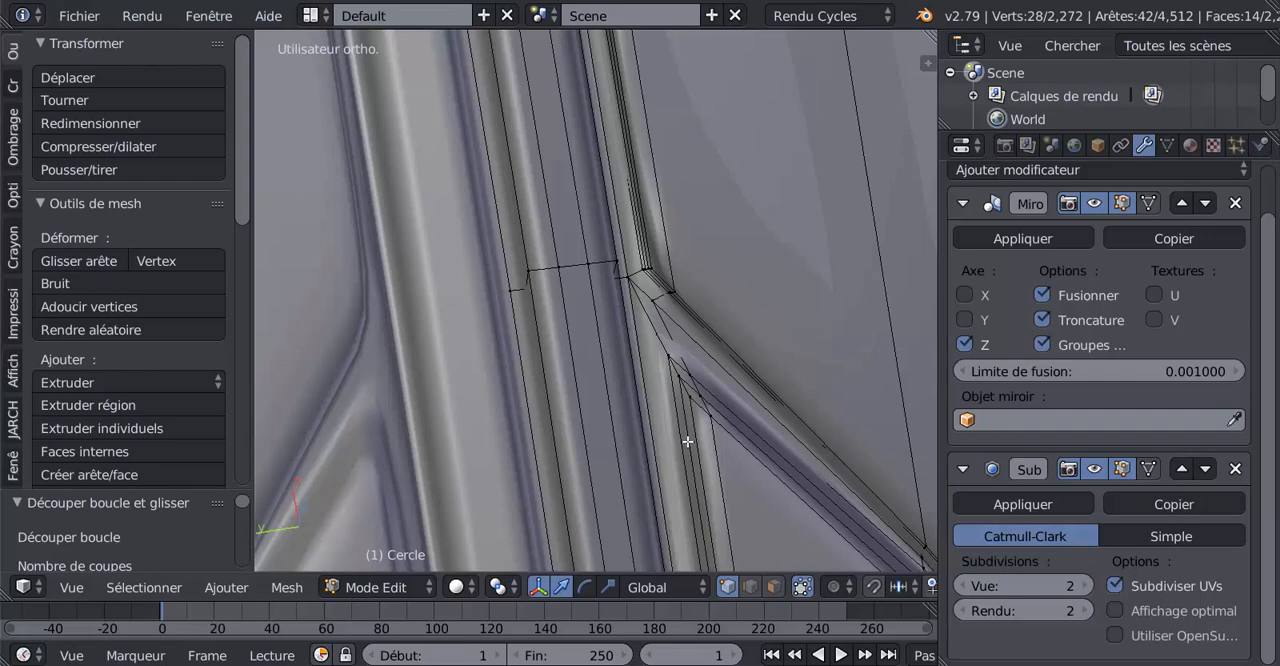
scroll(687, 441, down, 2)
scroll(690, 467, down, 3)
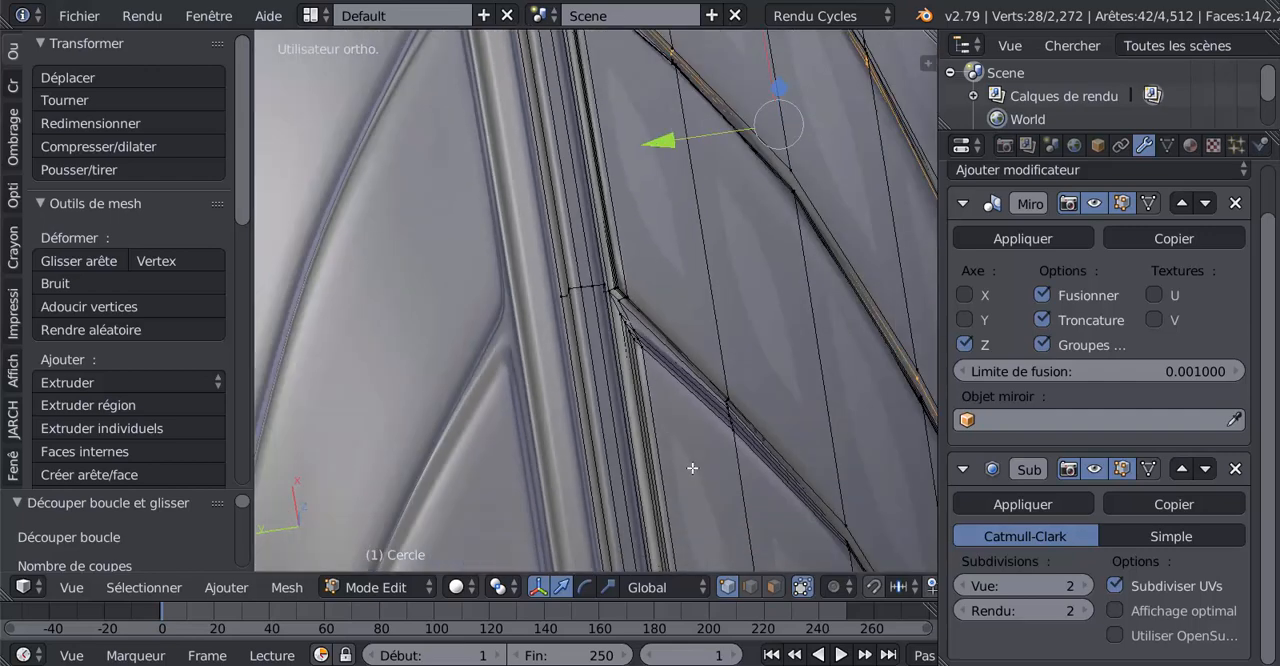
key(Tab)
middle_drag(703, 453, 704, 450)
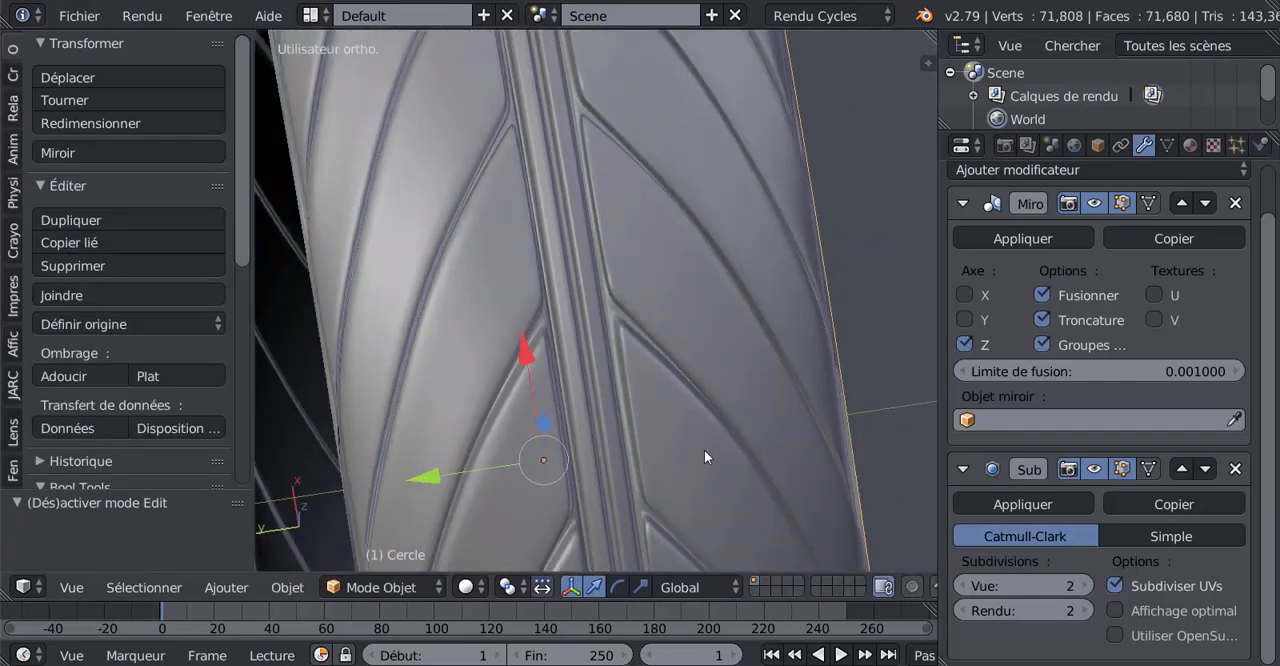
key(Tab)
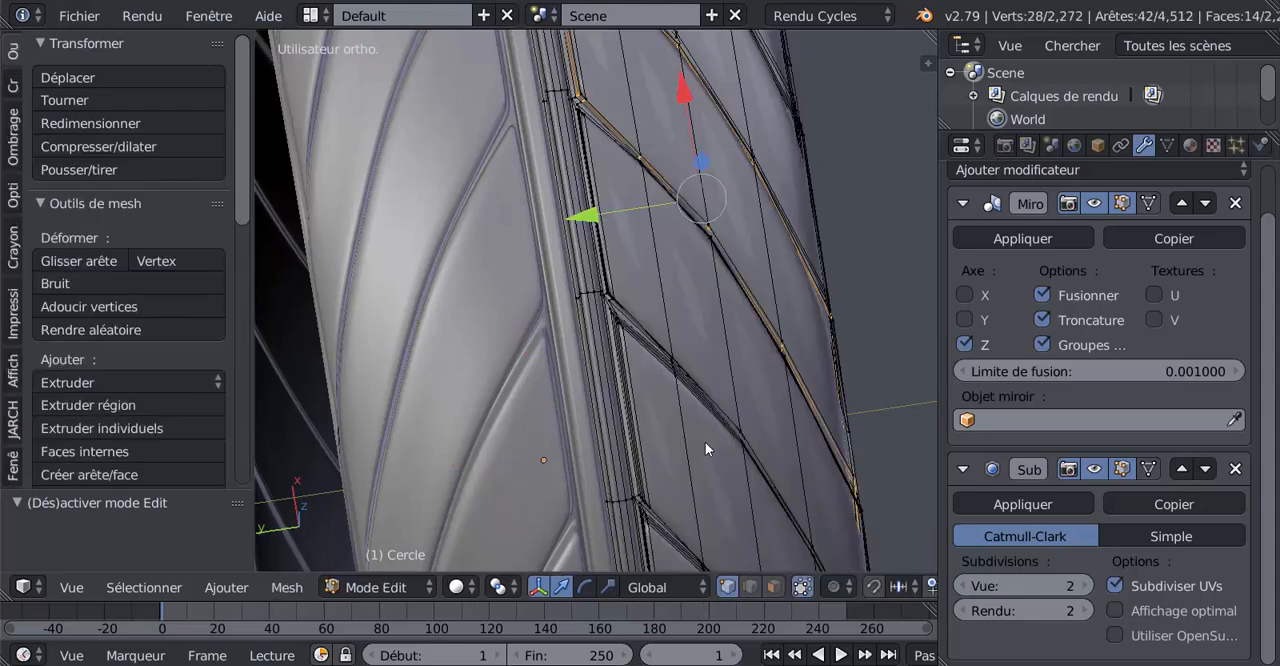
middle_drag(705, 446, 710, 438)
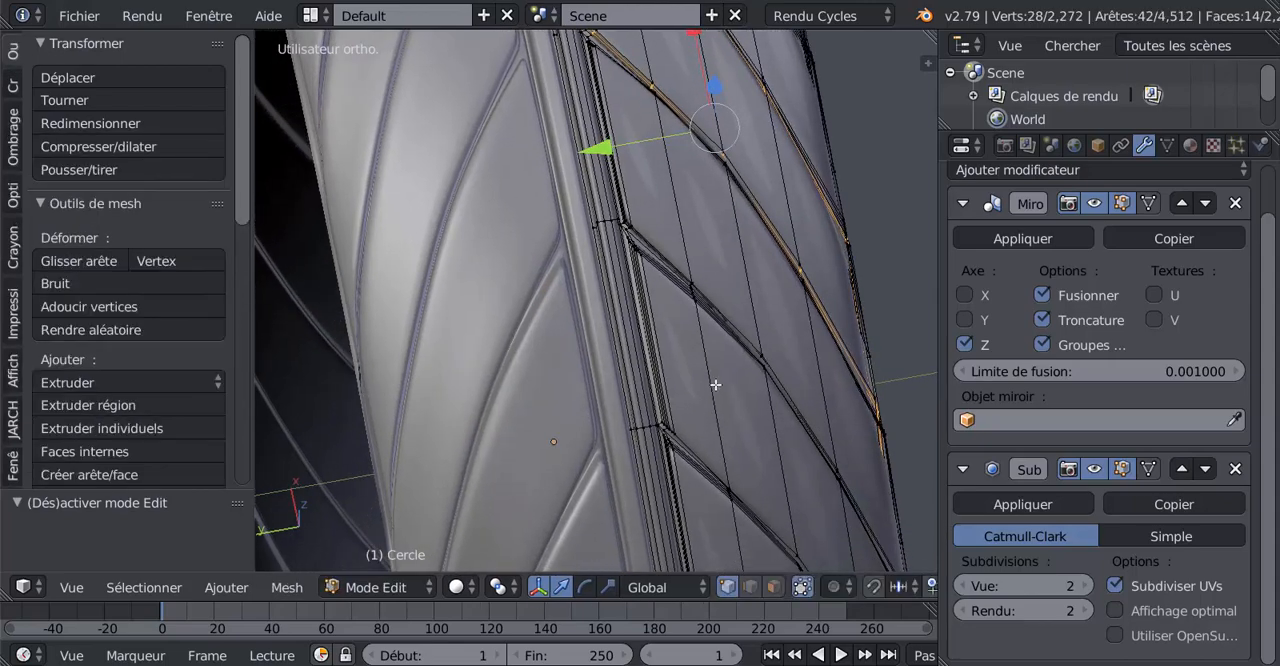
scroll(717, 382, up, 4)
shift+middle_drag(748, 369, 701, 509)
scroll(704, 398, up, 6)
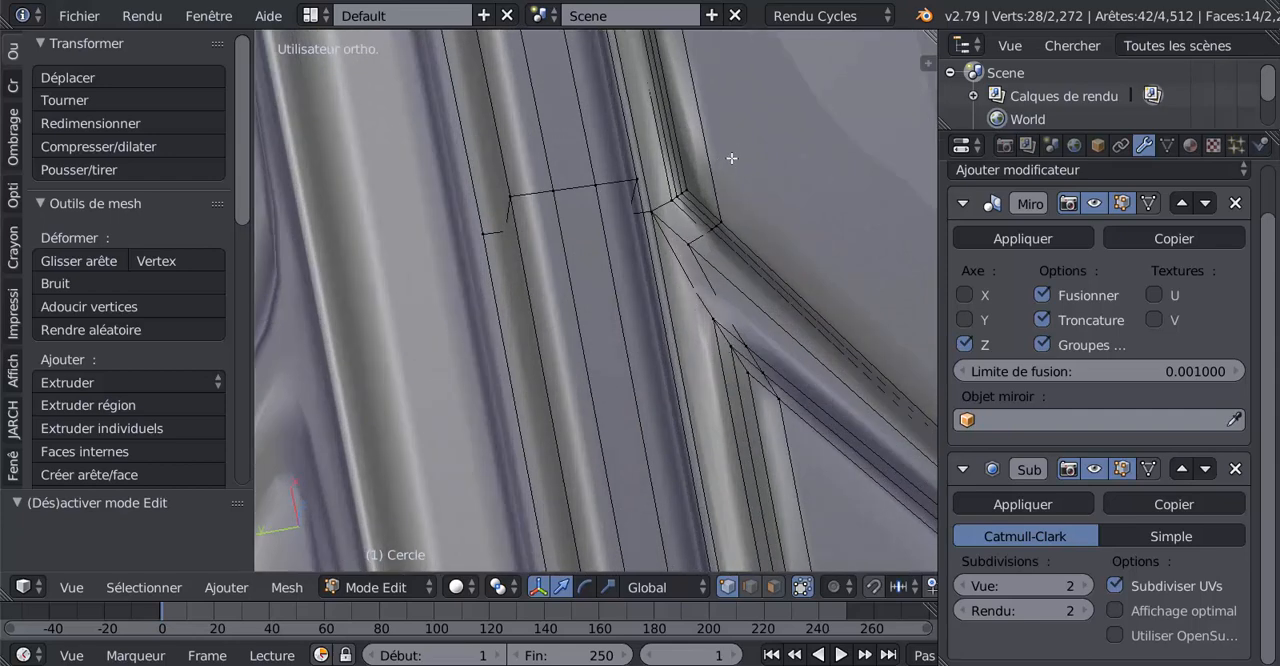
scroll(732, 158, down, 4)
scroll(725, 163, down, 3)
key(Tab)
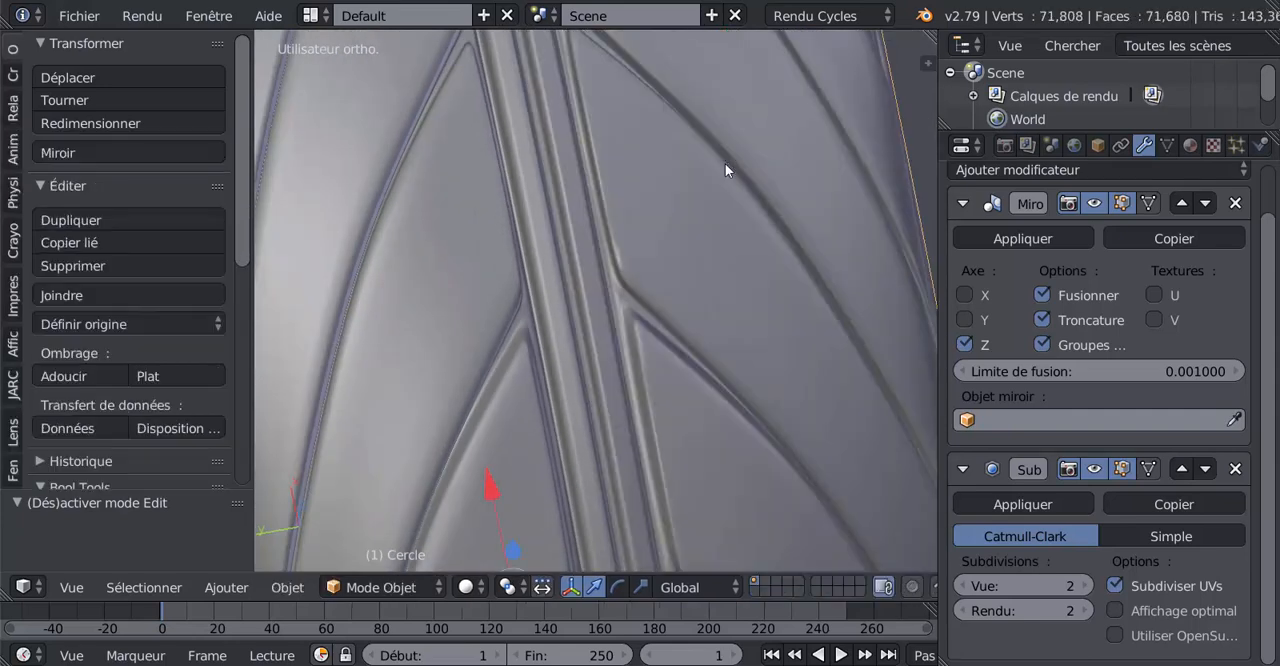
Check the sharpened tread pattern around the whole tyre from several angles in object mode
scroll(725, 163, down, 4)
middle_drag(717, 209, 353, 172)
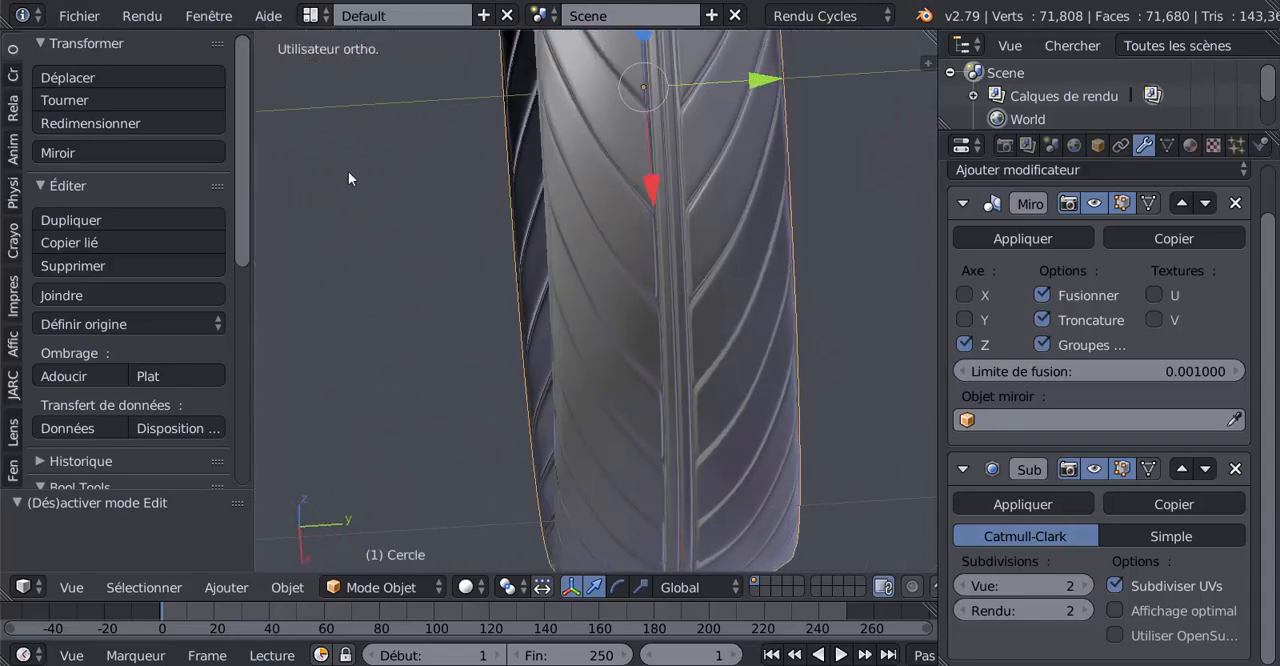
key(Tab)
key(Tab)
scroll(530, 171, down, 2)
middle_drag(643, 305, 879, 270)
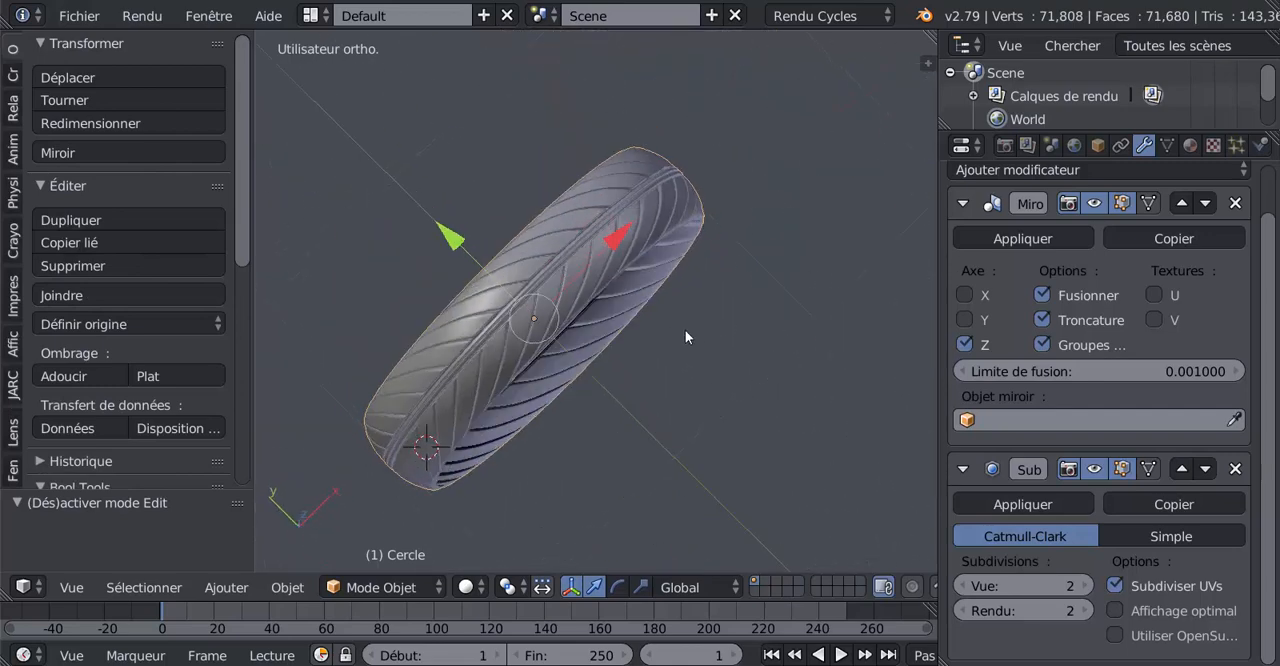
middle_drag(685, 330, 609, 345)
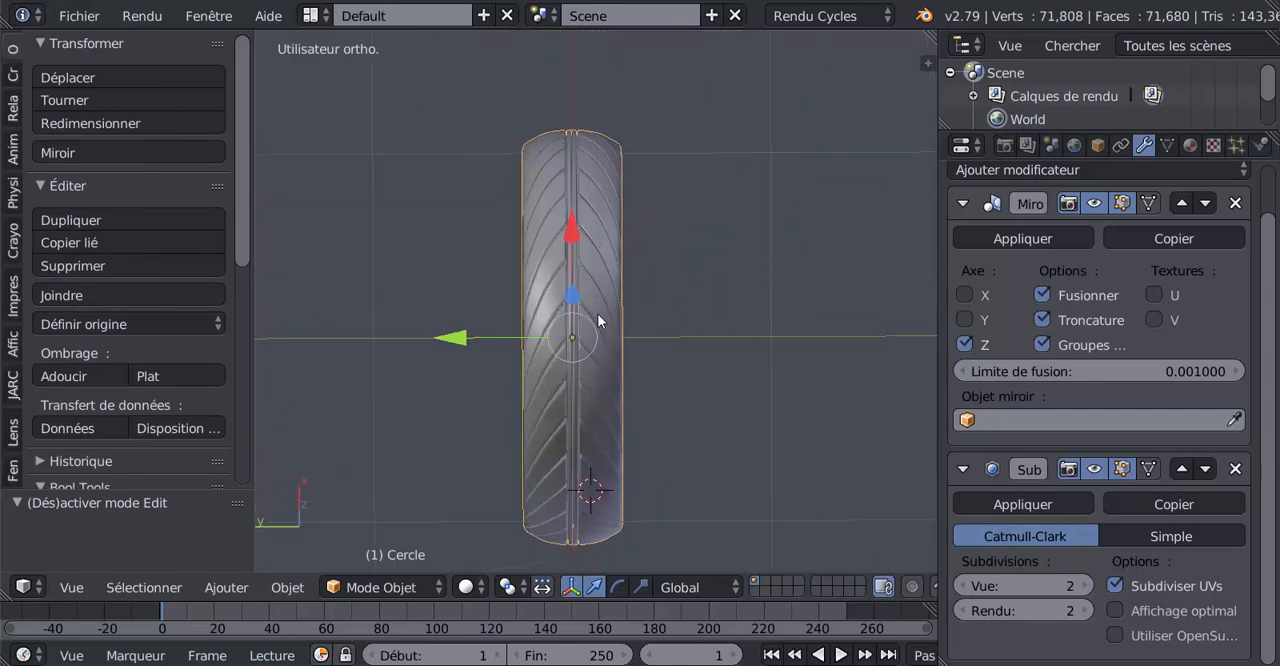
scroll(597, 313, up, 3)
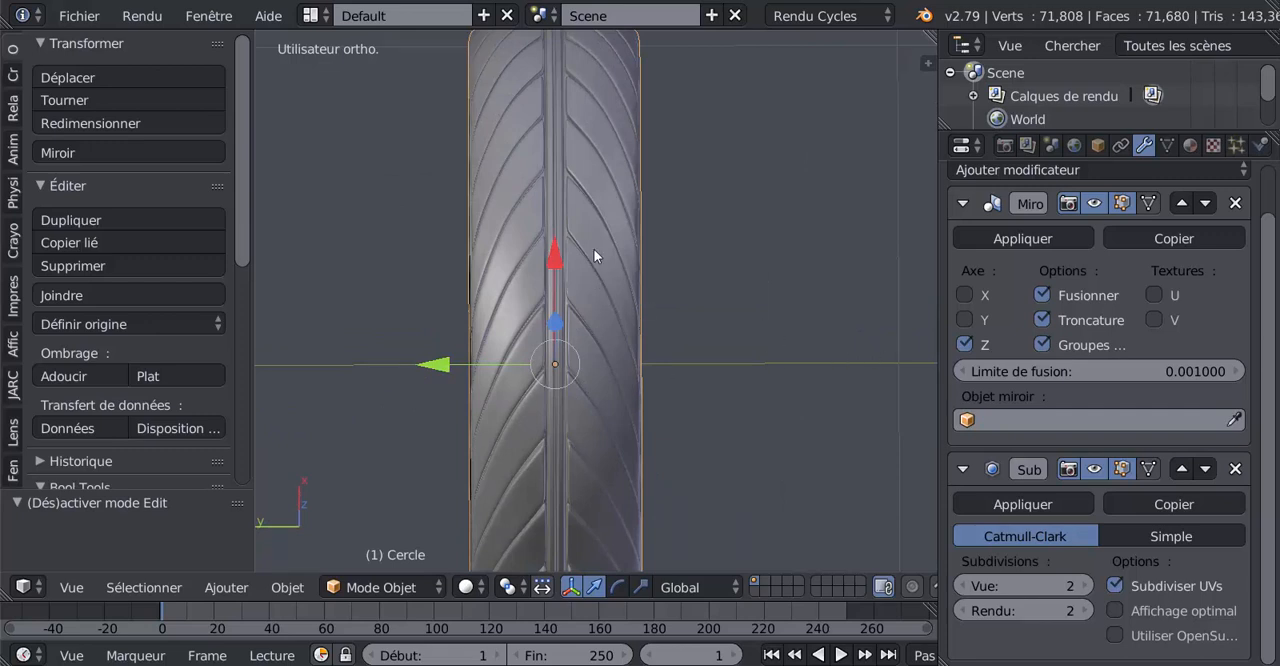
scroll(612, 331, down, 3)
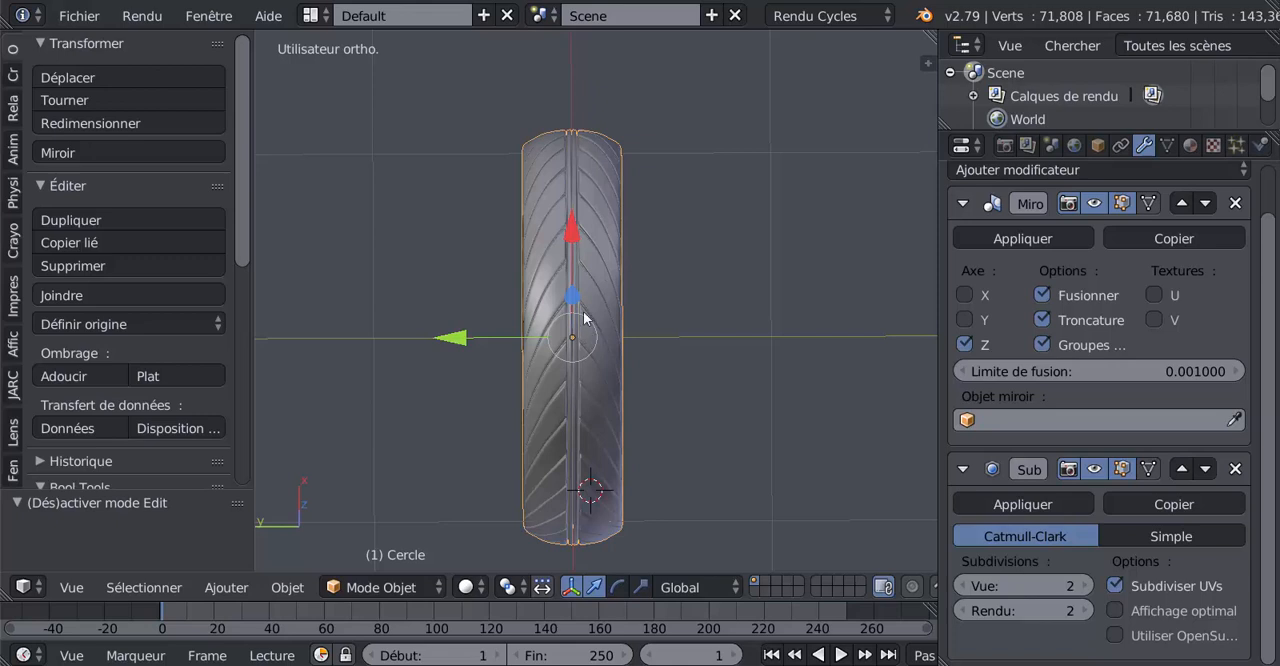
Cut an edge loop around the tyre through the editable half's tread blocks, sliding it close to the blocks' middle lengthwise edge
scroll(584, 285, up, 2)
key(Tab)
scroll(596, 271, up, 1)
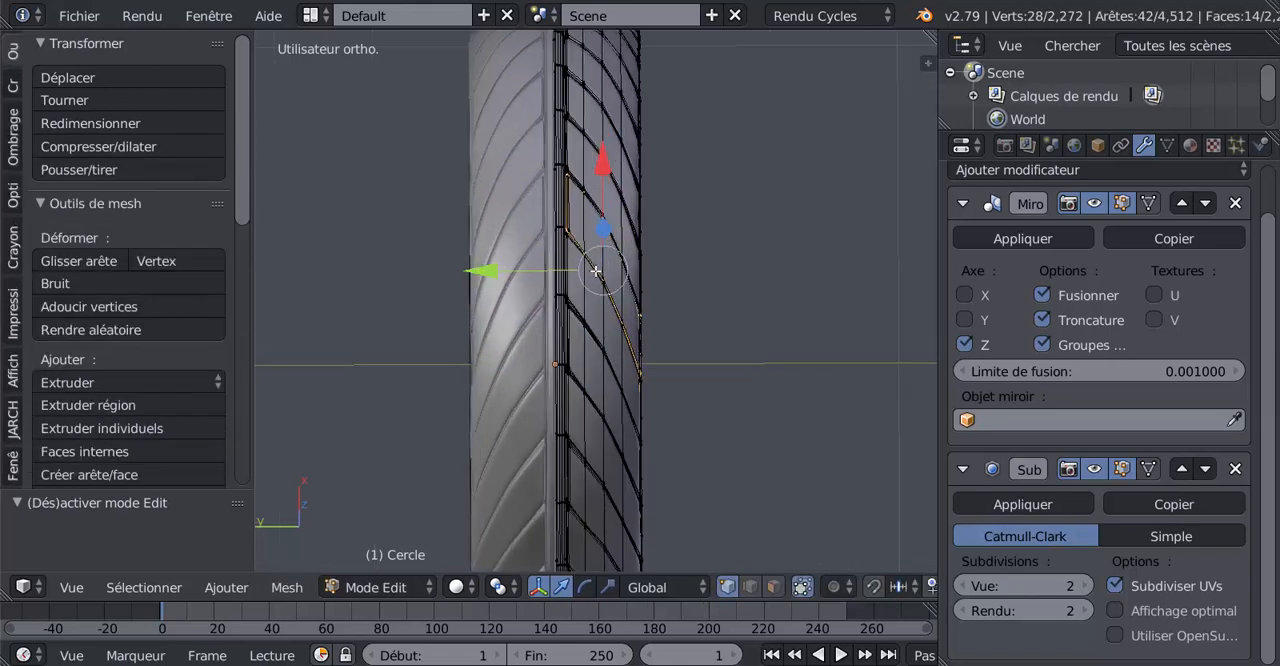
scroll(596, 280, up, 1)
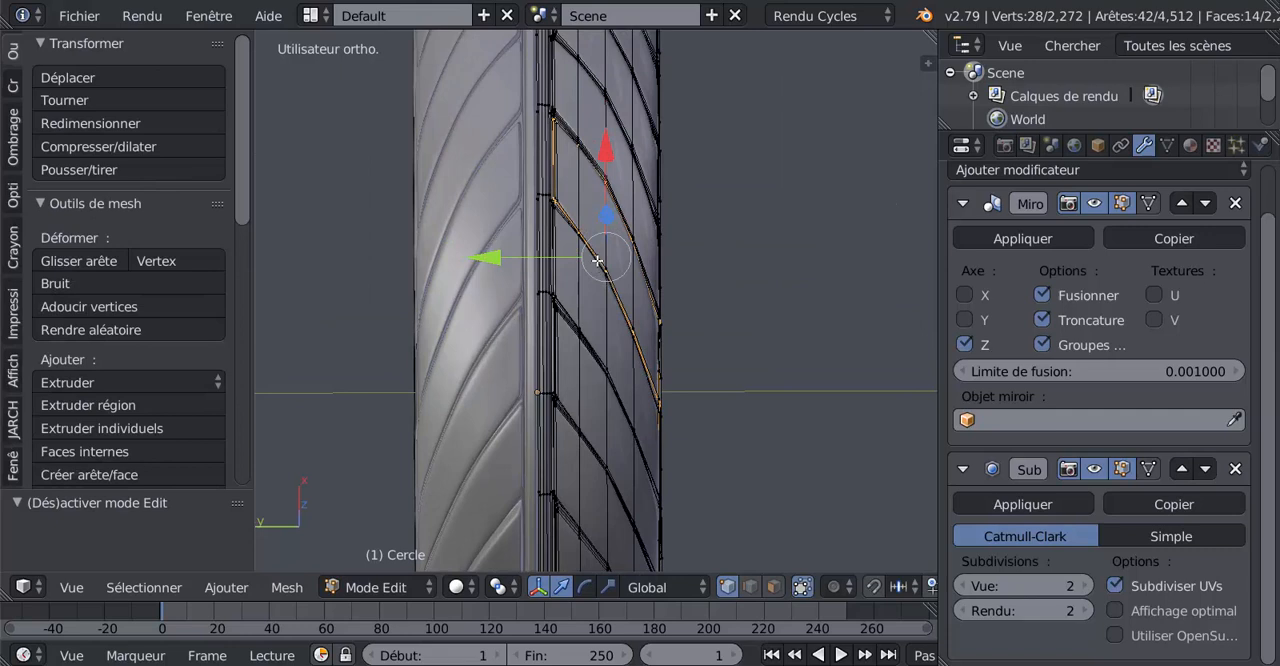
key(ctrl+r)
click(597, 262)
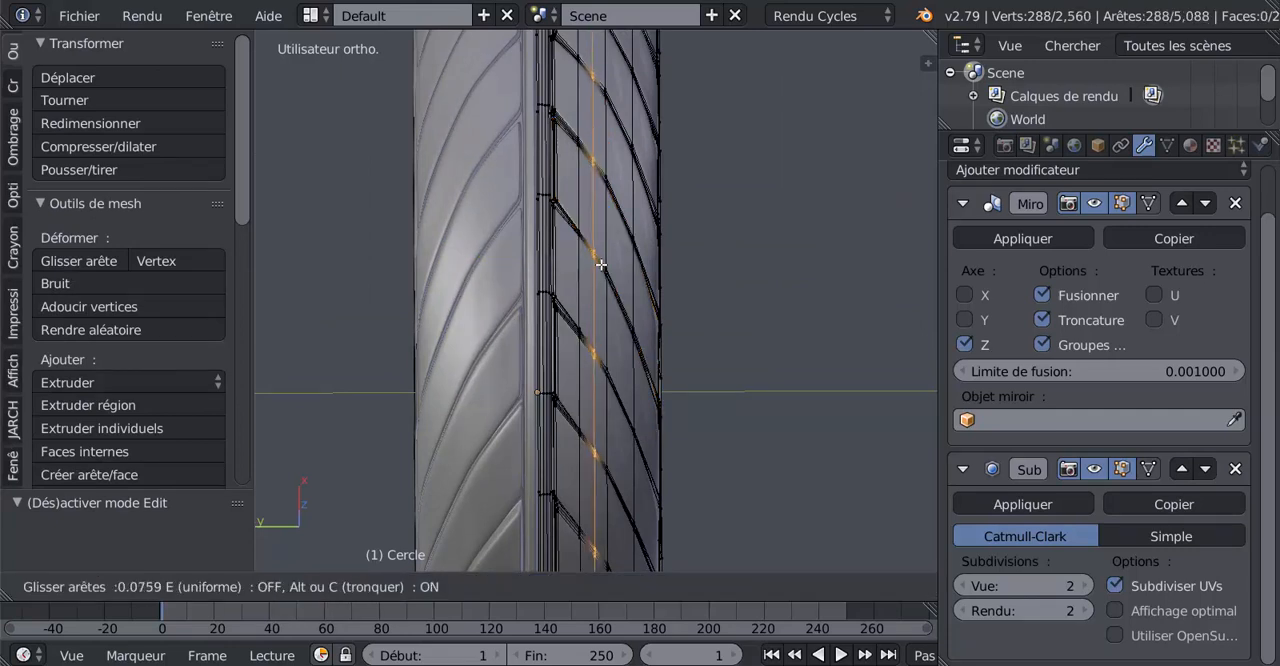
click(602, 270)
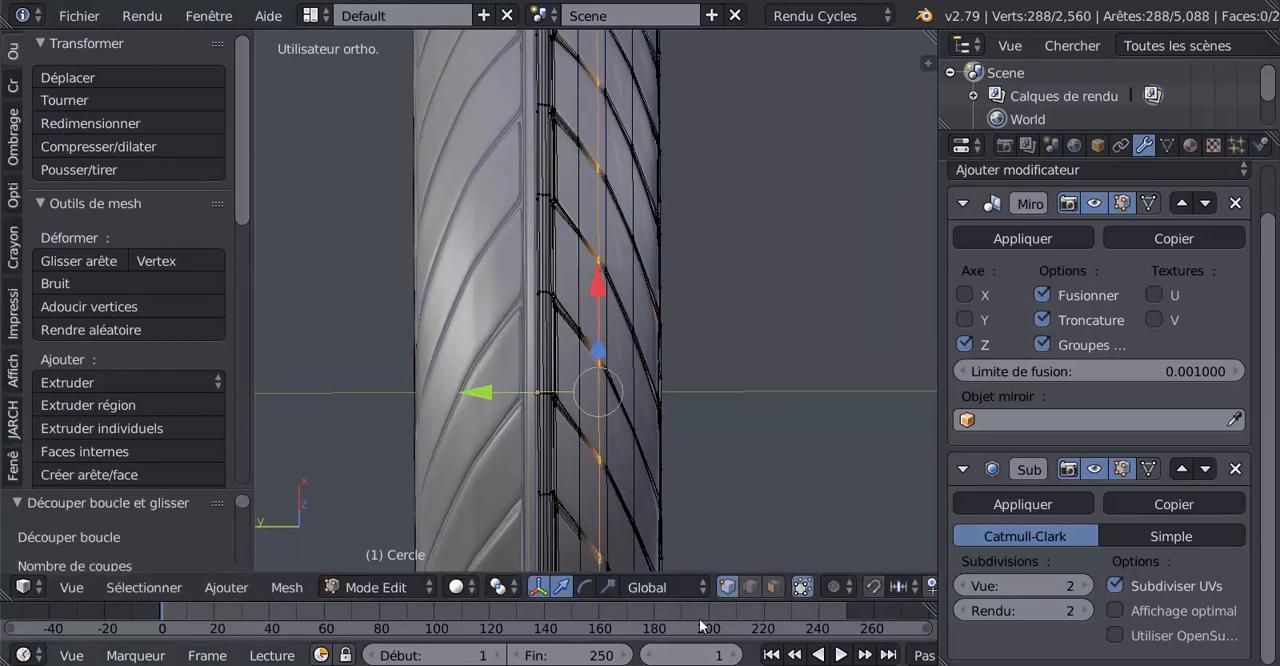
Select the narrow ring of faces beside the new edge loop, extrude it and scale it inward to about 0.997
key(a)
scroll(676, 426, up, 1)
alt+click(604, 266)
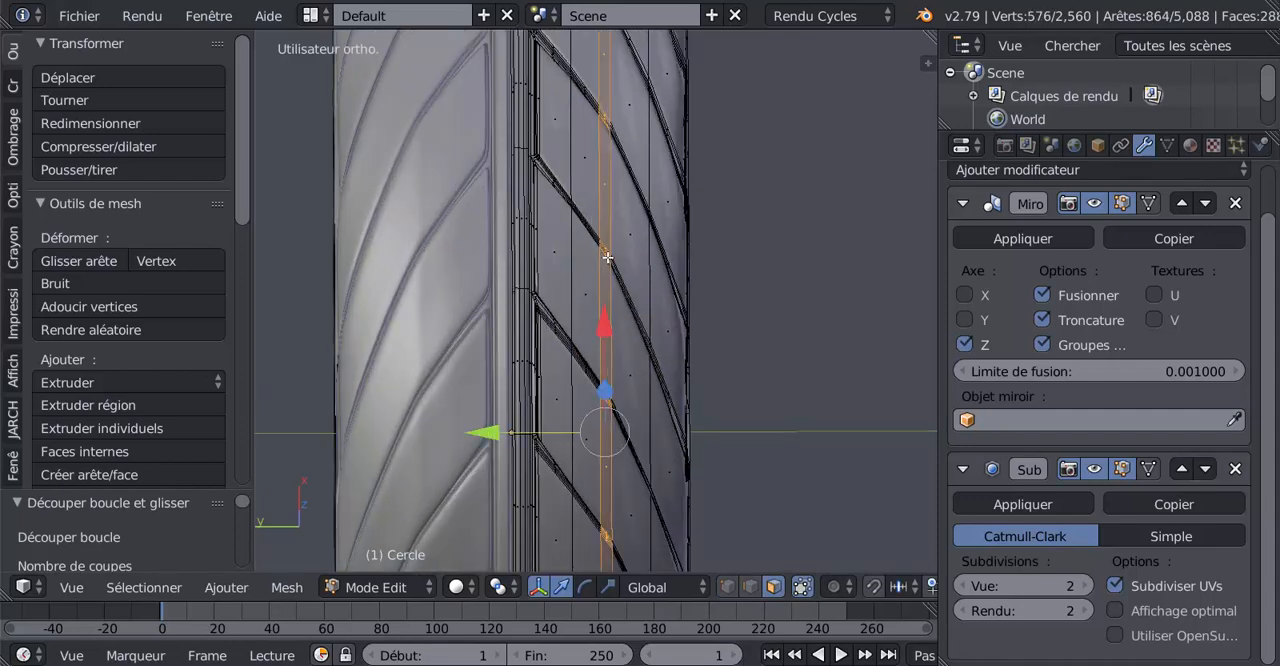
scroll(583, 491, down, 2)
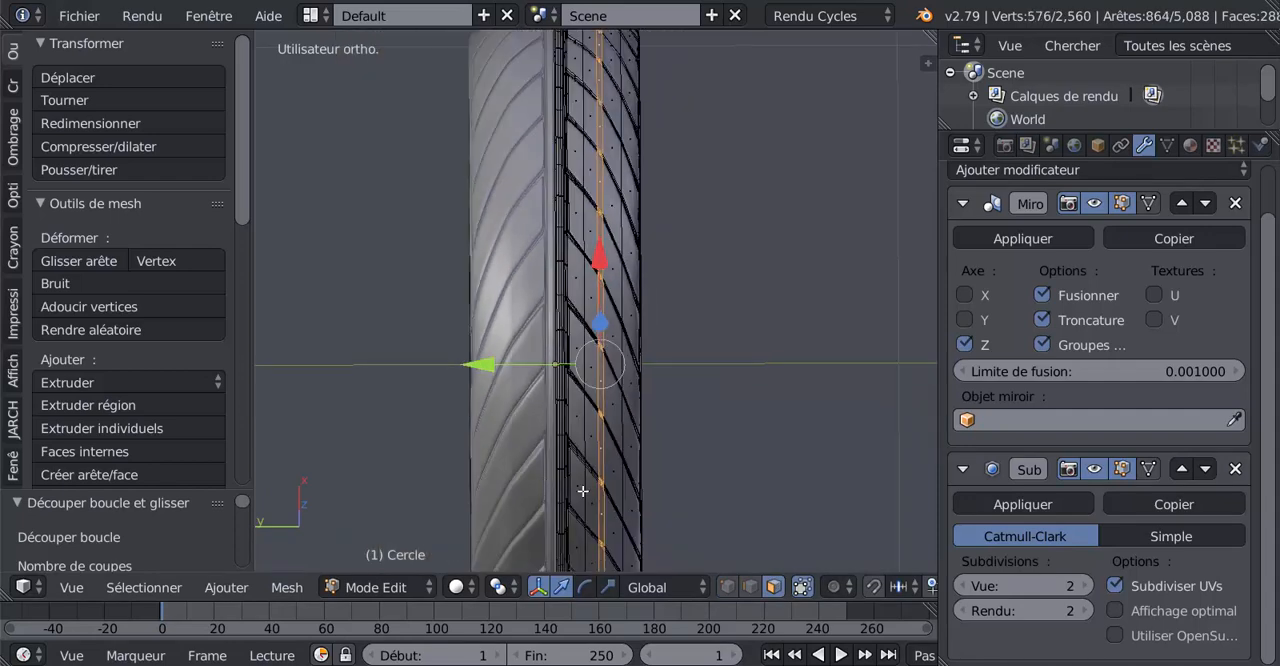
key(e)
right_click(743, 500)
key(s)
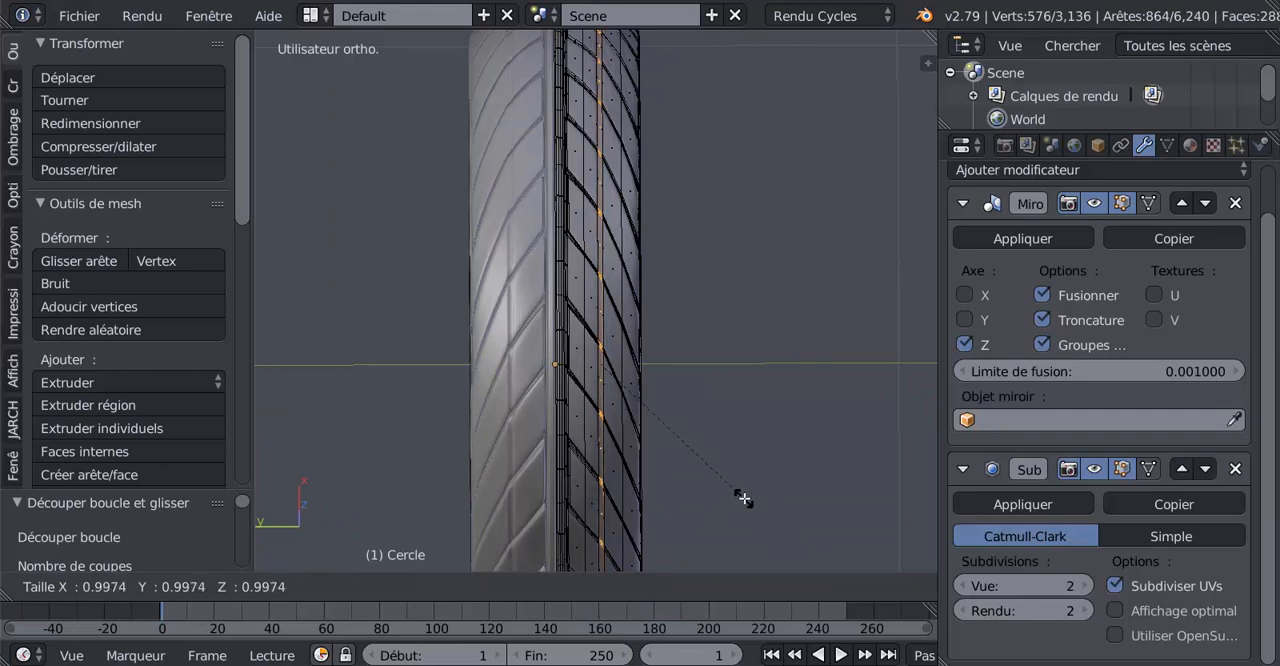
click(743, 498)
Extrude the narrow face ring three more times, scaling each extrusion slightly inward to deepen the groove around the tyre
scroll(750, 485, up, 1)
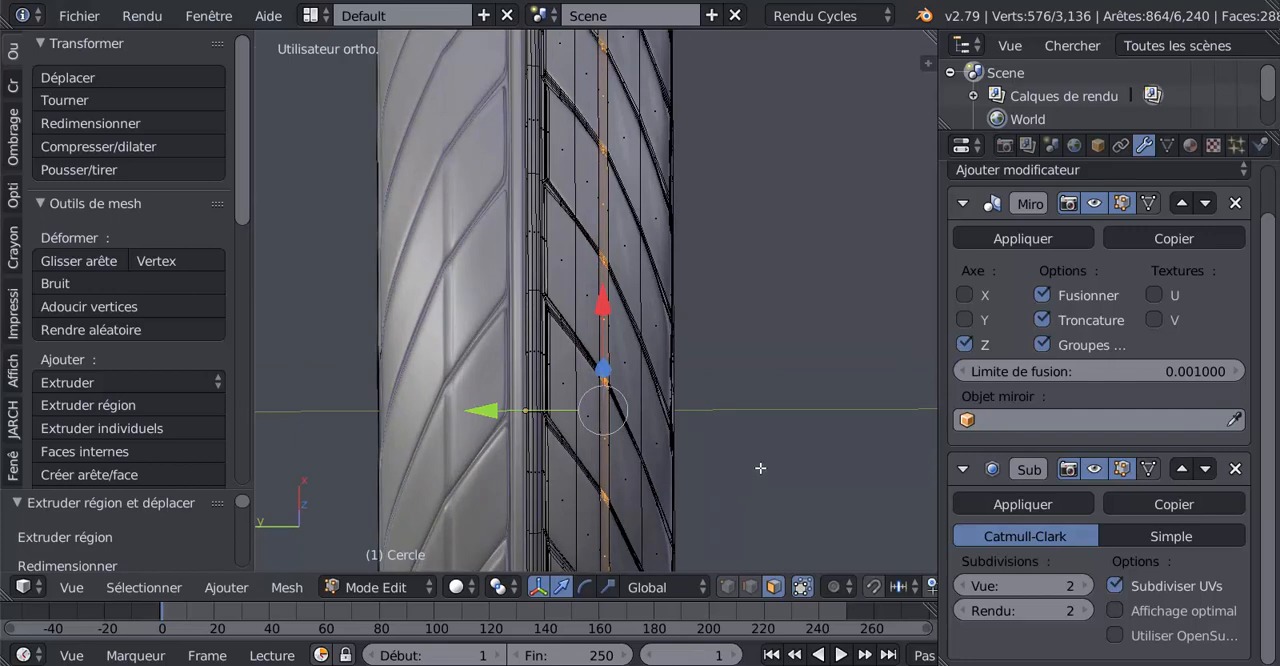
scroll(730, 440, up, 5)
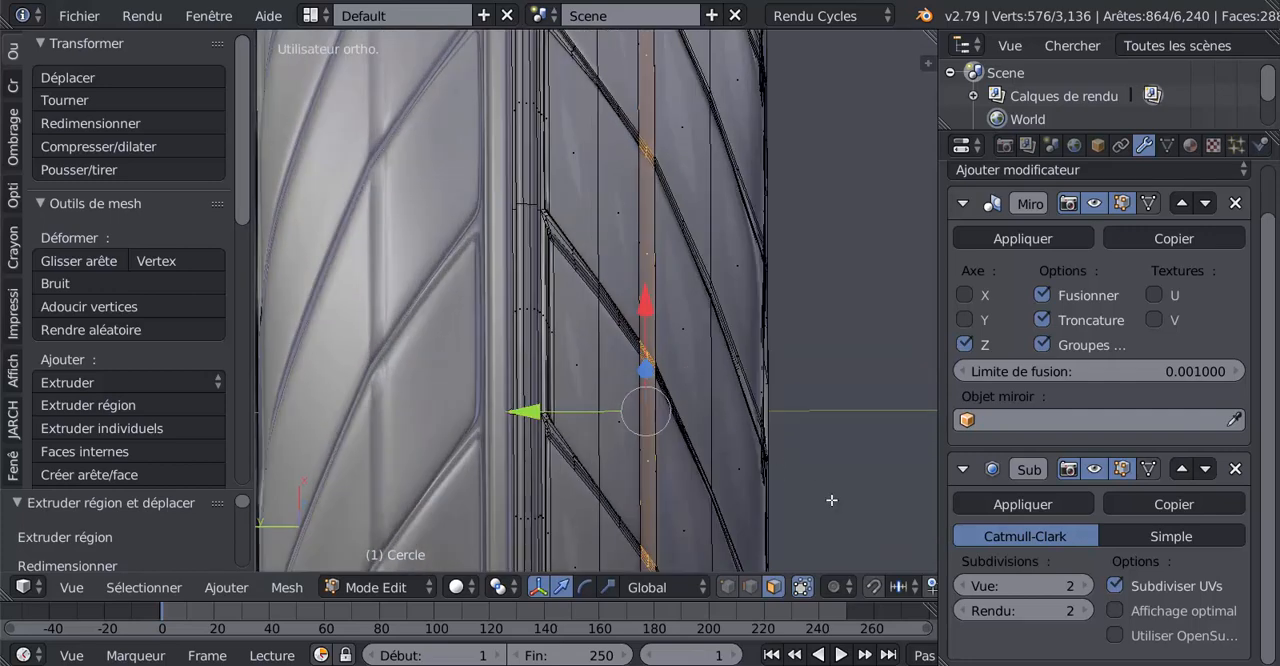
key(e)
key(s)
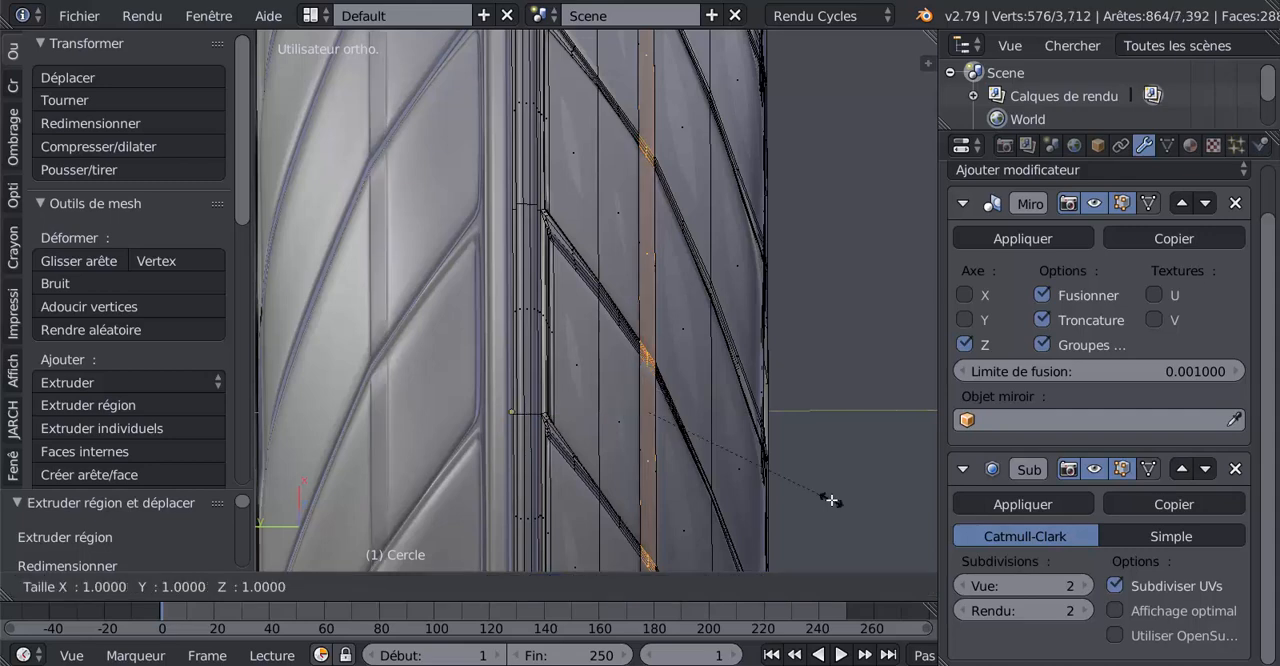
click(830, 497)
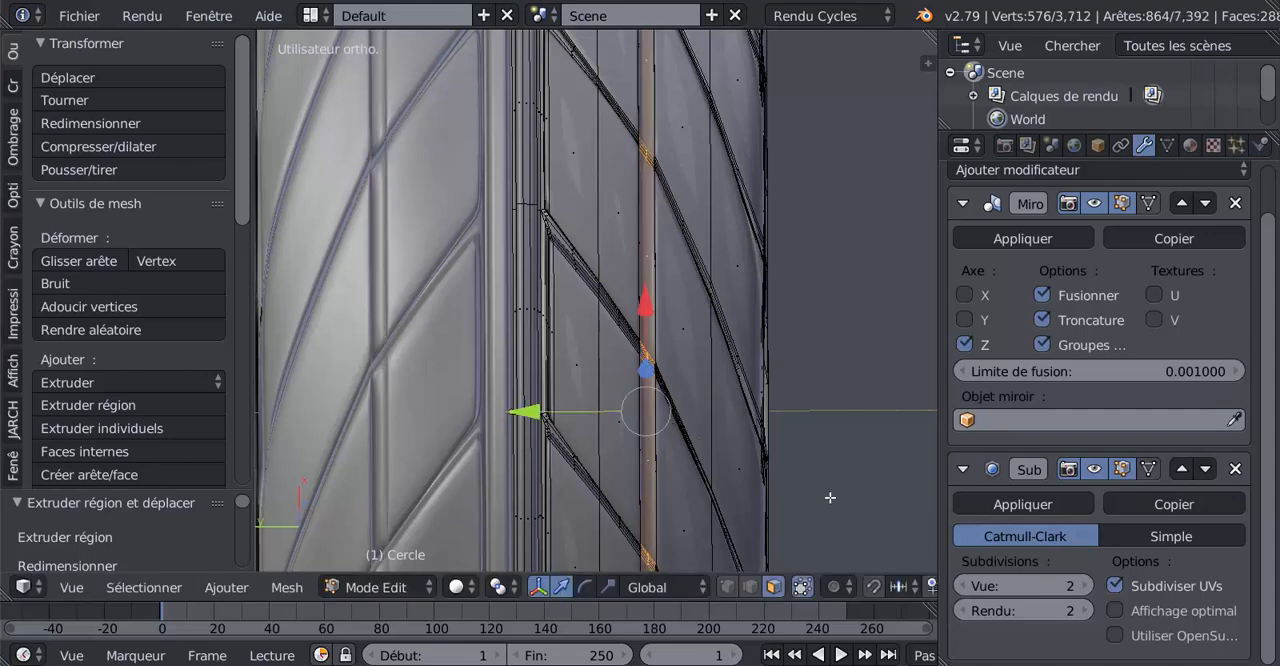
key(e)
key(s)
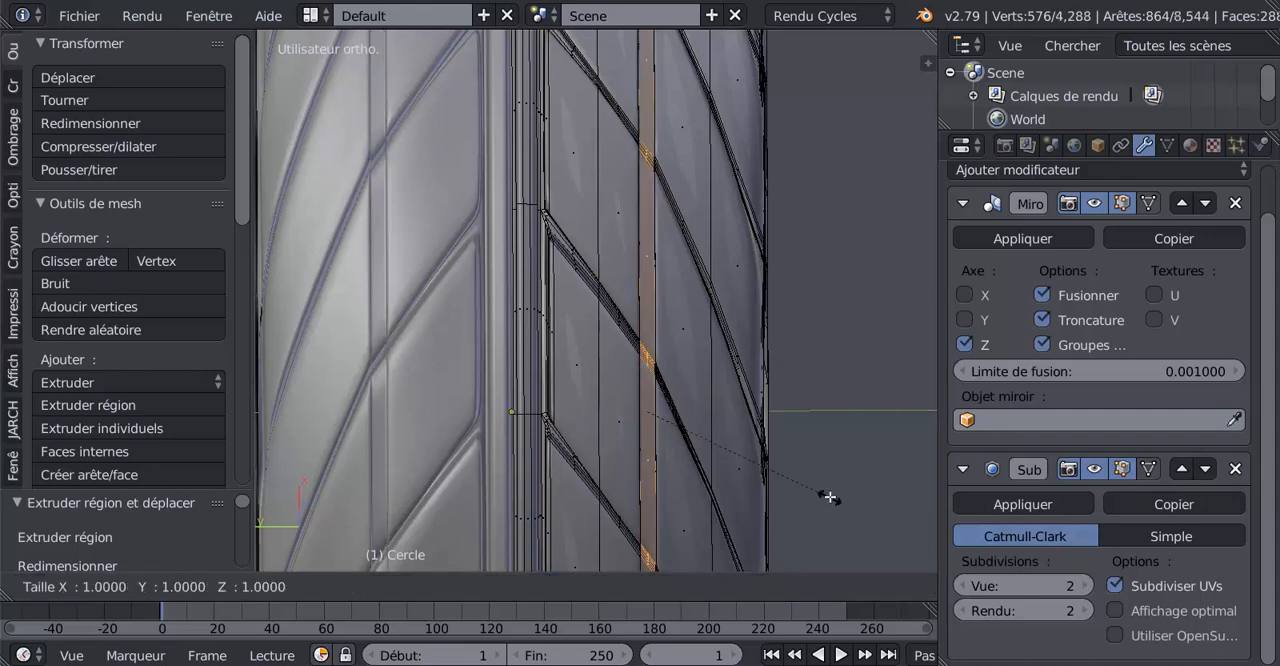
click(830, 494)
key(e)
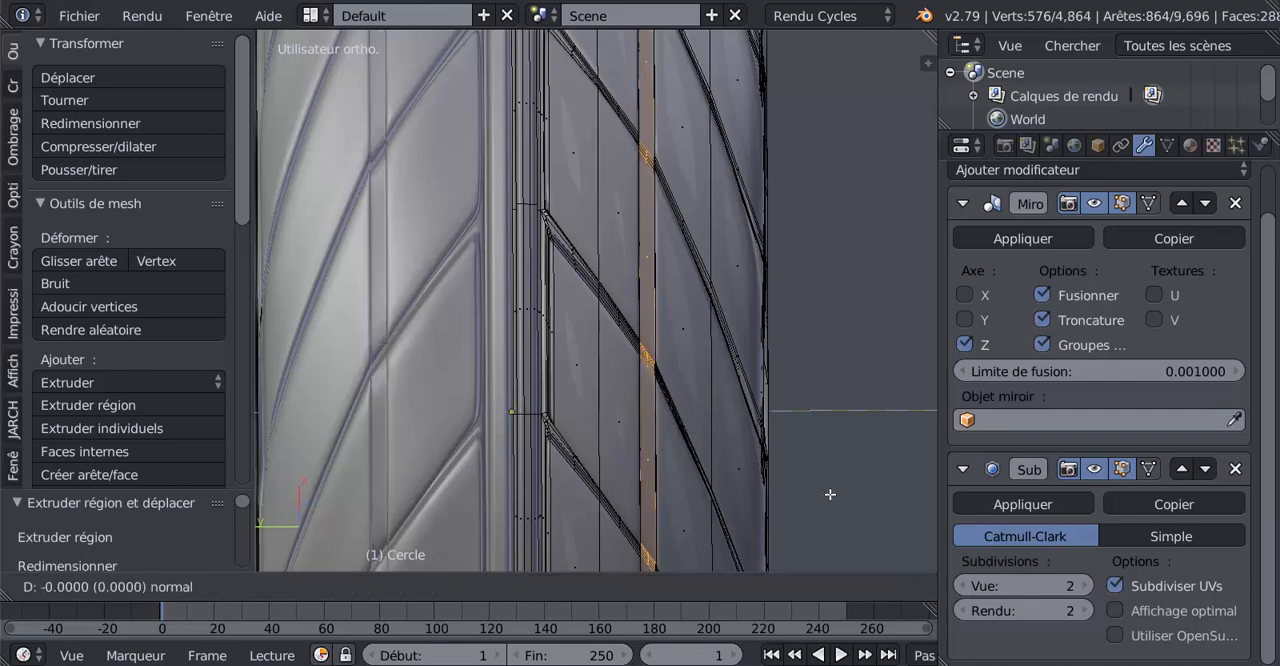
key(s)
click(829, 493)
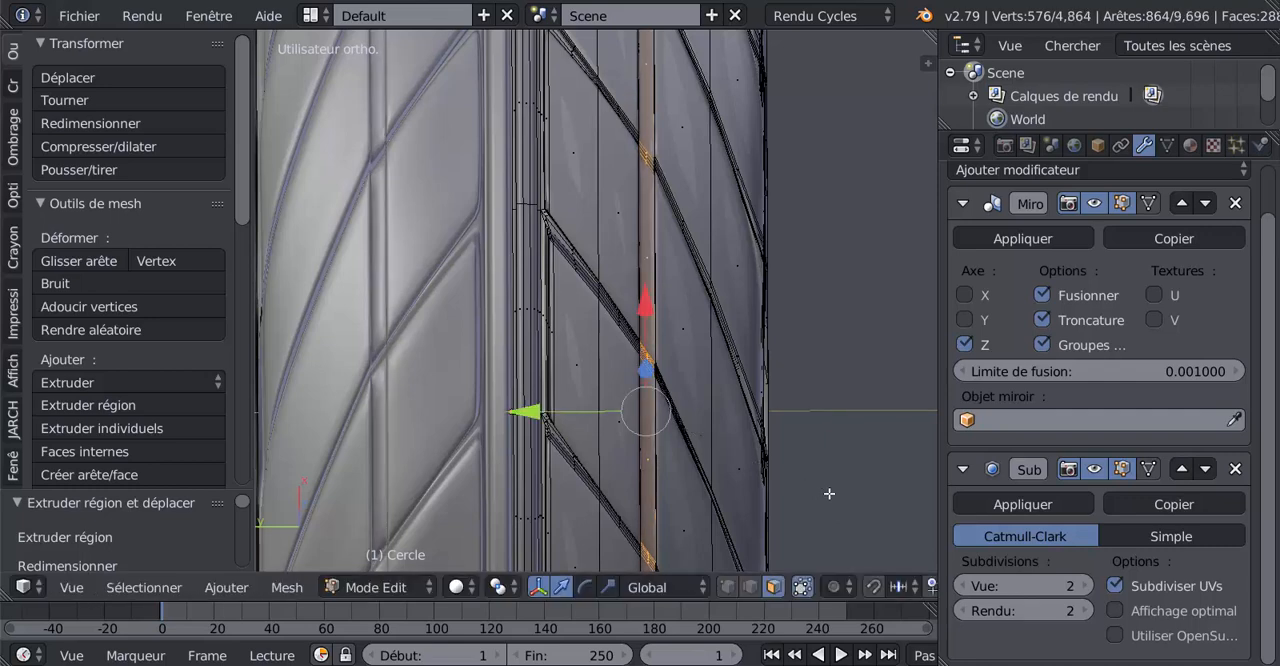
Inspect the new circumferential groove and its crossings with the slanted grooves, in both object and edit mode
scroll(829, 493, down, 3)
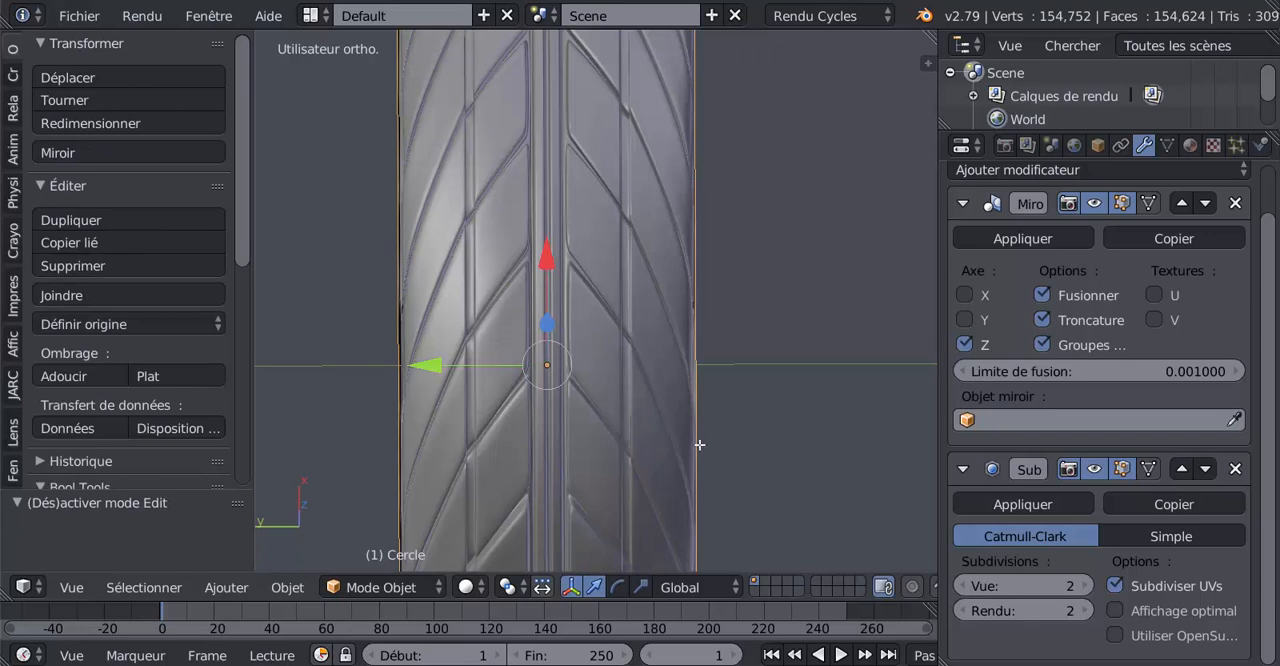
key(Tab)
key(Tab)
middle_drag(485, 443, 642, 411)
key(Tab)
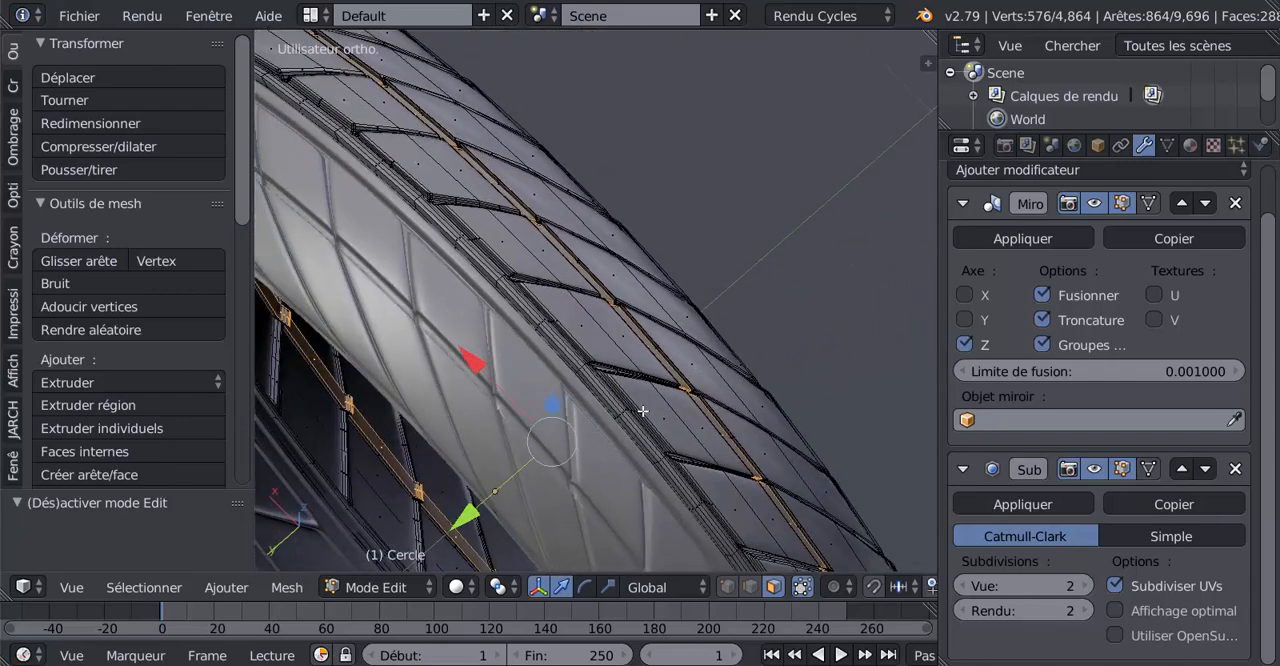
scroll(669, 400, up, 5)
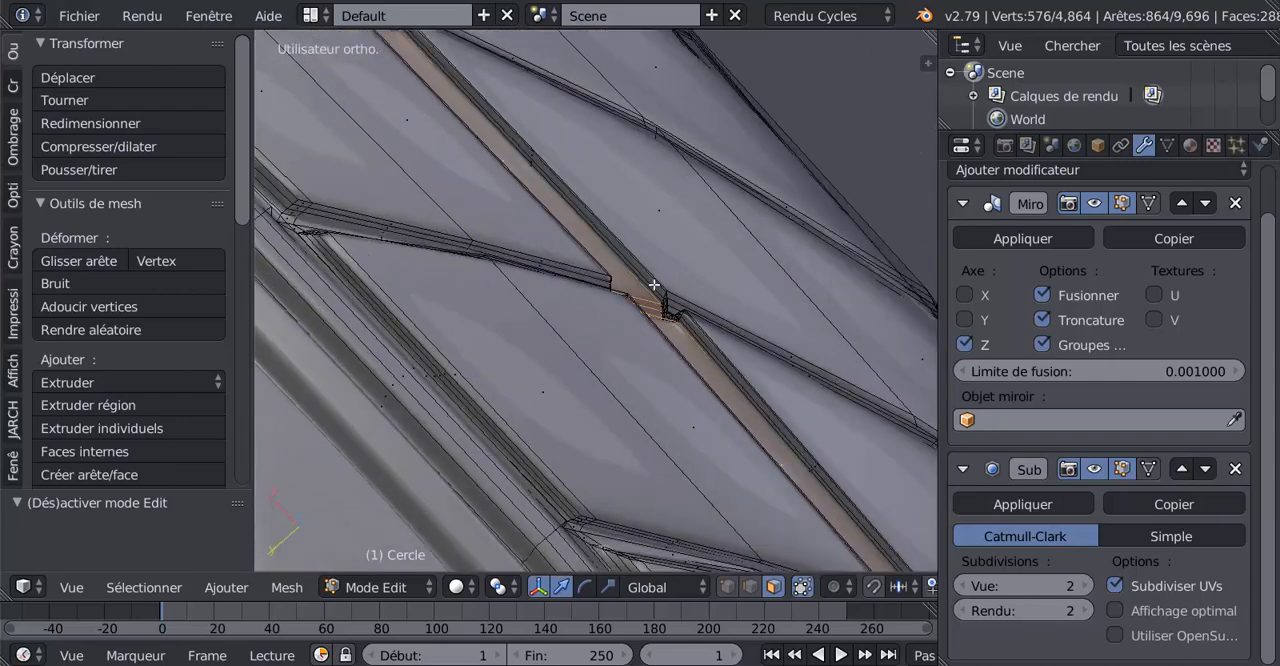
scroll(718, 384, down, 4)
middle_drag(718, 386, 494, 323)
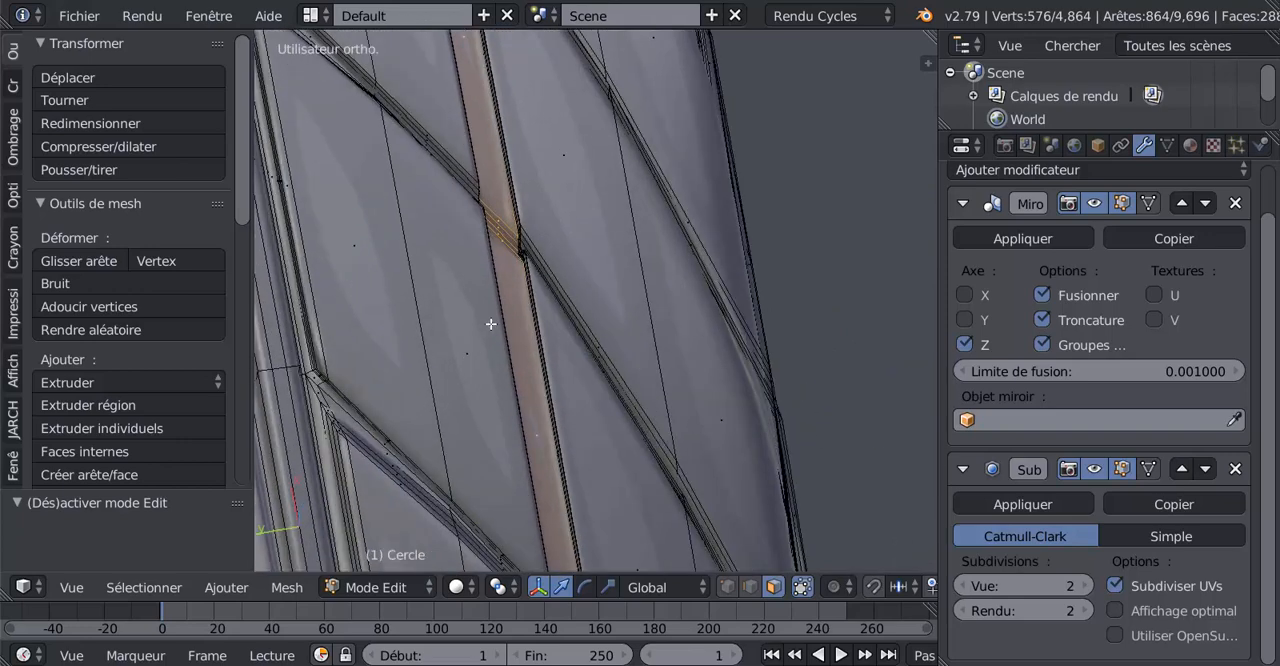
middle_drag(536, 412, 528, 410)
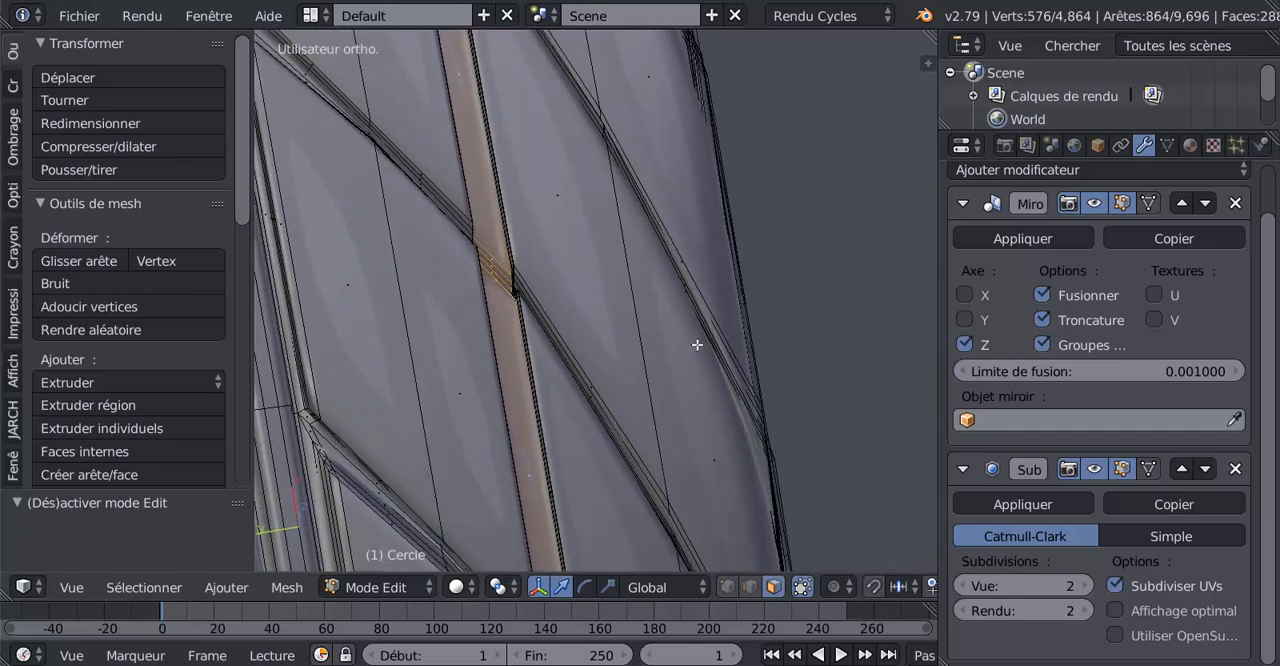
Cut two edge loops along the floor of the circumferential groove, sliding each one close to an opposite side wall
scroll(693, 360, down, 4)
shift+middle_drag(641, 368, 768, 379)
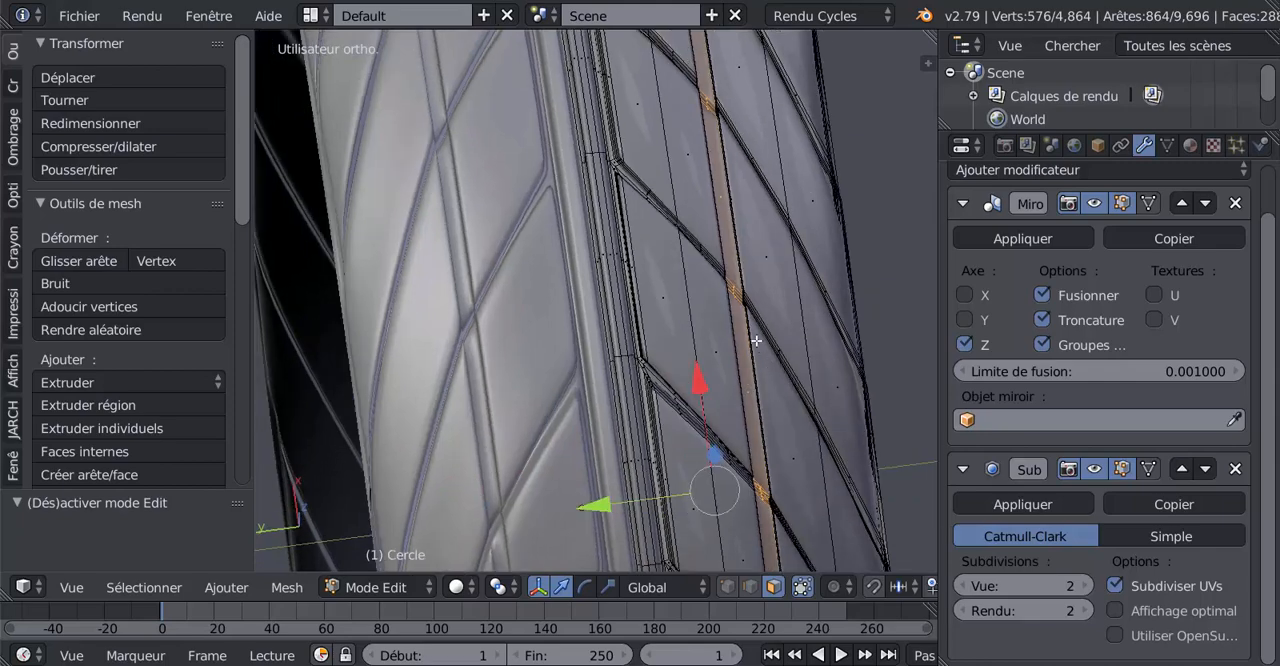
middle_drag(742, 334, 724, 329)
scroll(724, 329, up, 5)
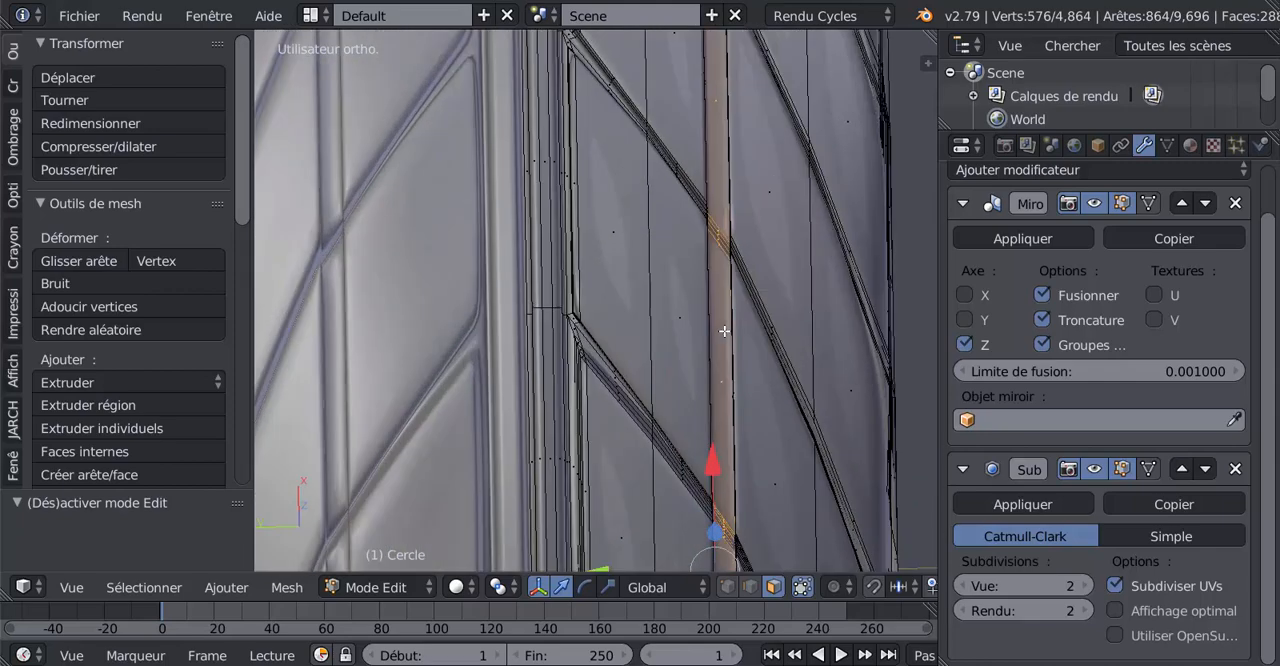
key(ctrl+r)
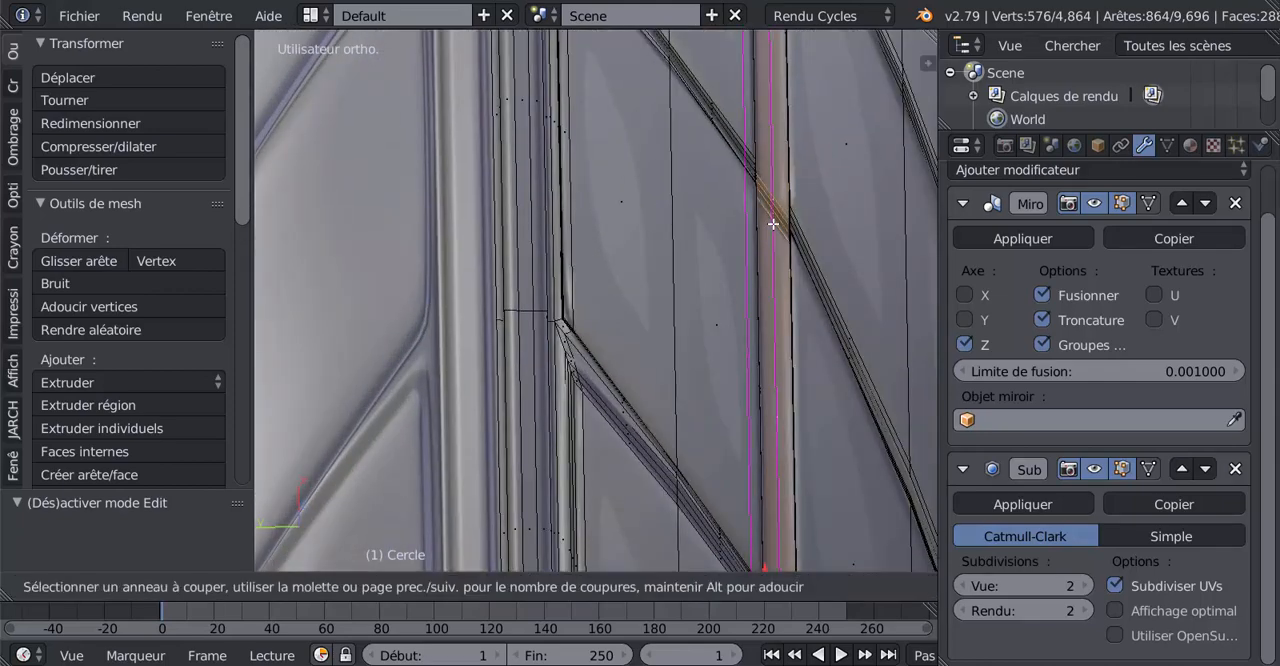
click(776, 223)
click(786, 238)
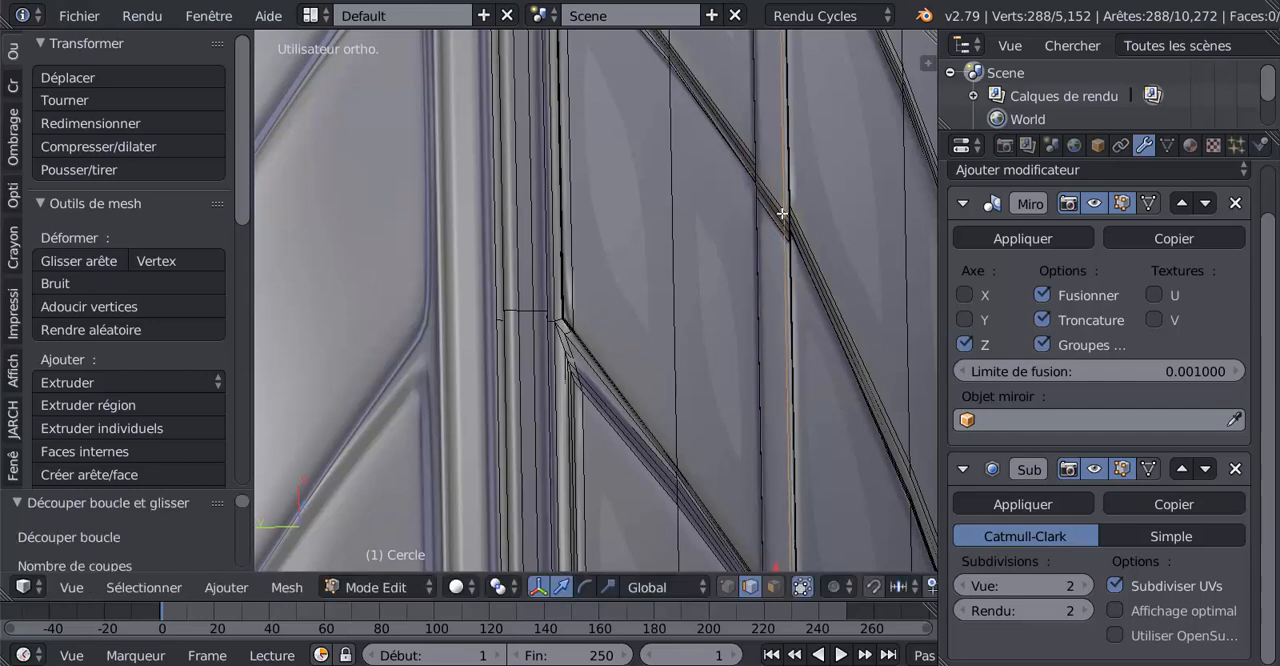
key(ctrl+r)
click(779, 210)
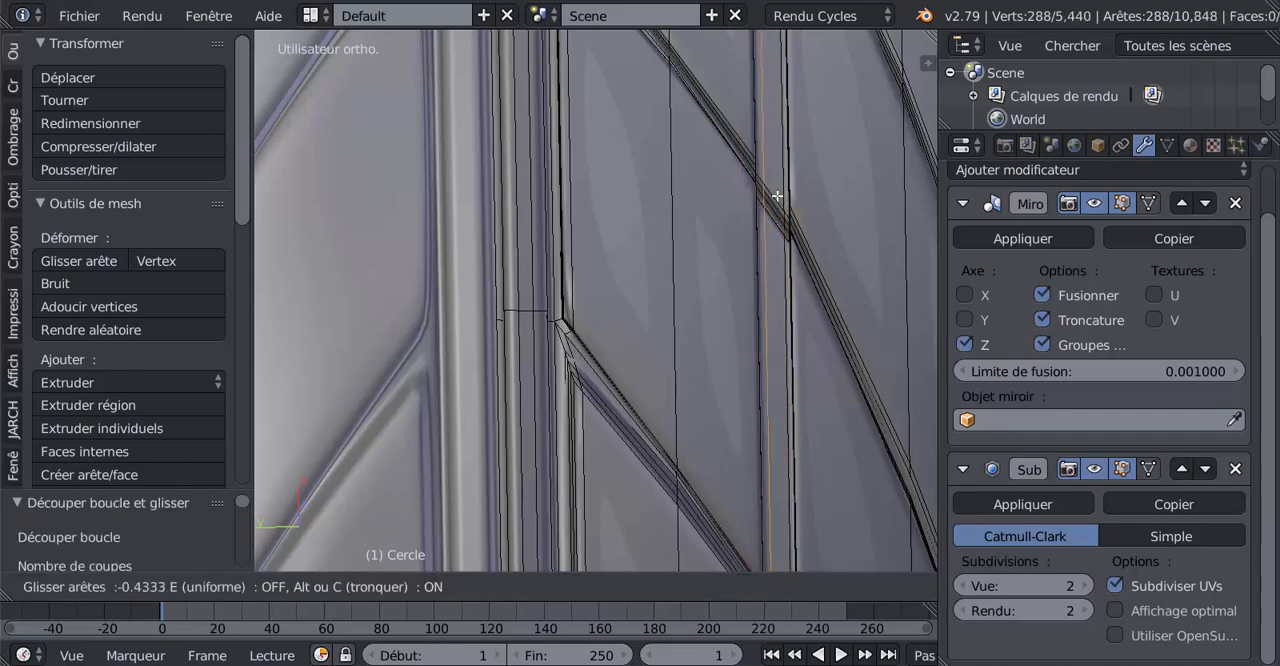
click(776, 198)
Inspect the tyre's sharpened circumferential grooves from several angles in both object and edit mode
scroll(785, 292, down, 3)
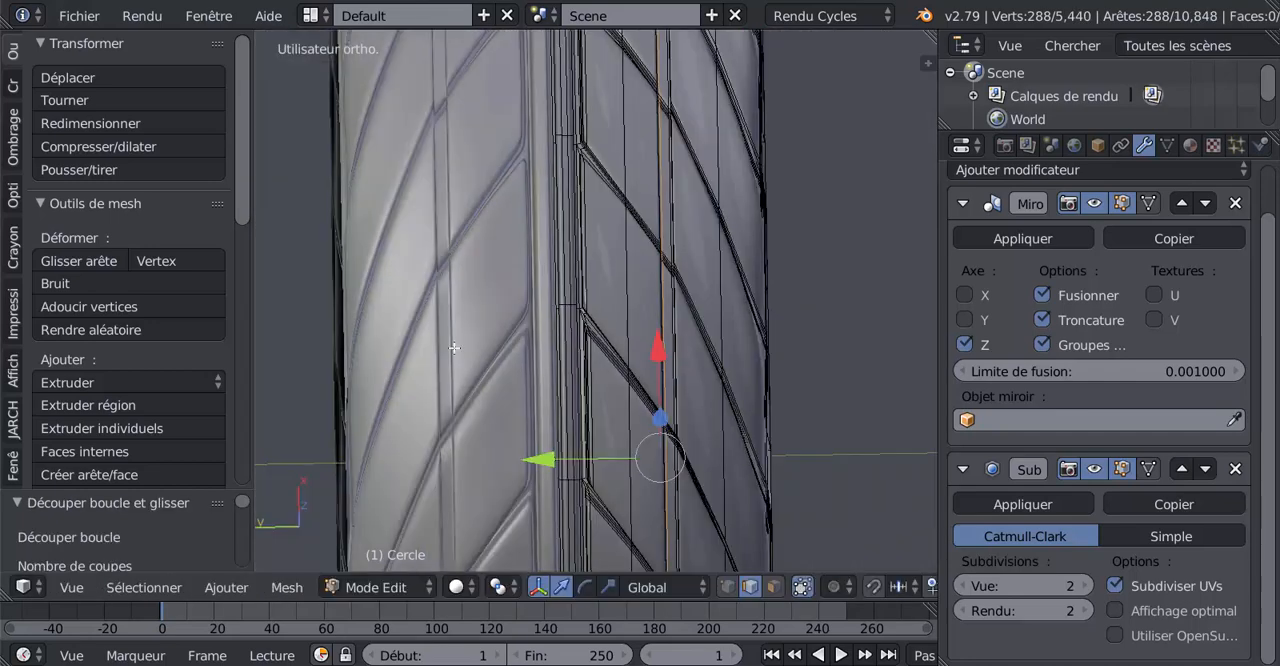
scroll(453, 410, down, 3)
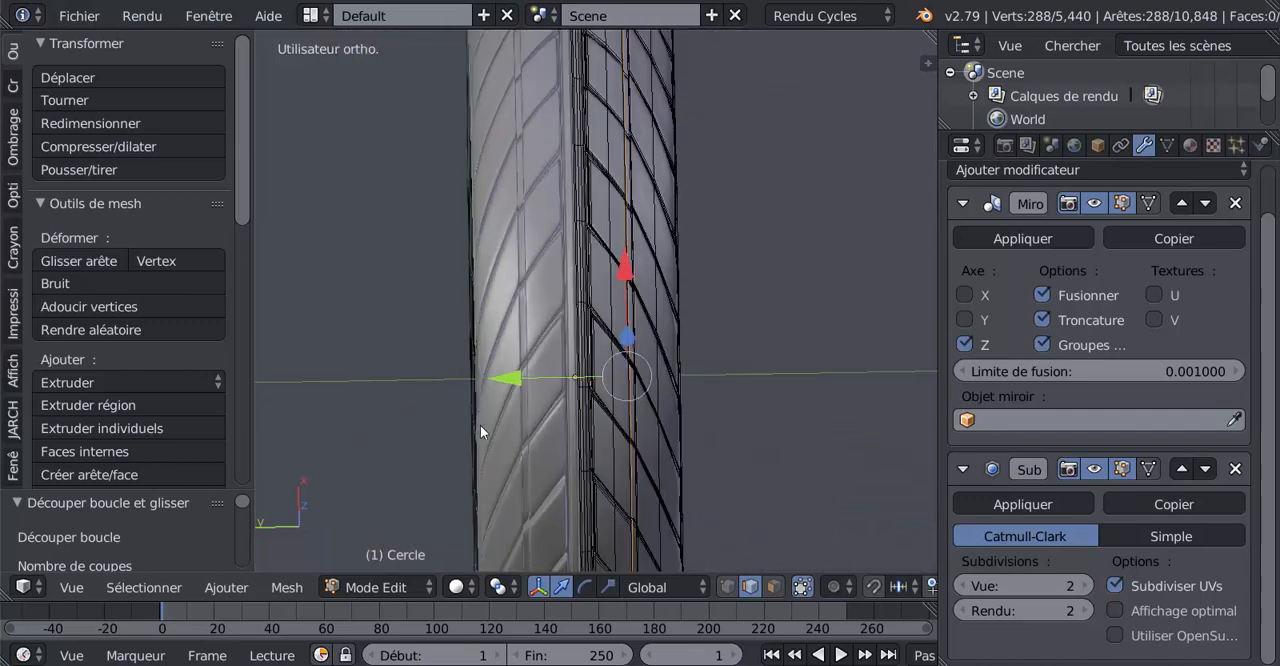
key(Tab)
middle_drag(633, 436, 552, 446)
scroll(520, 280, up, 2)
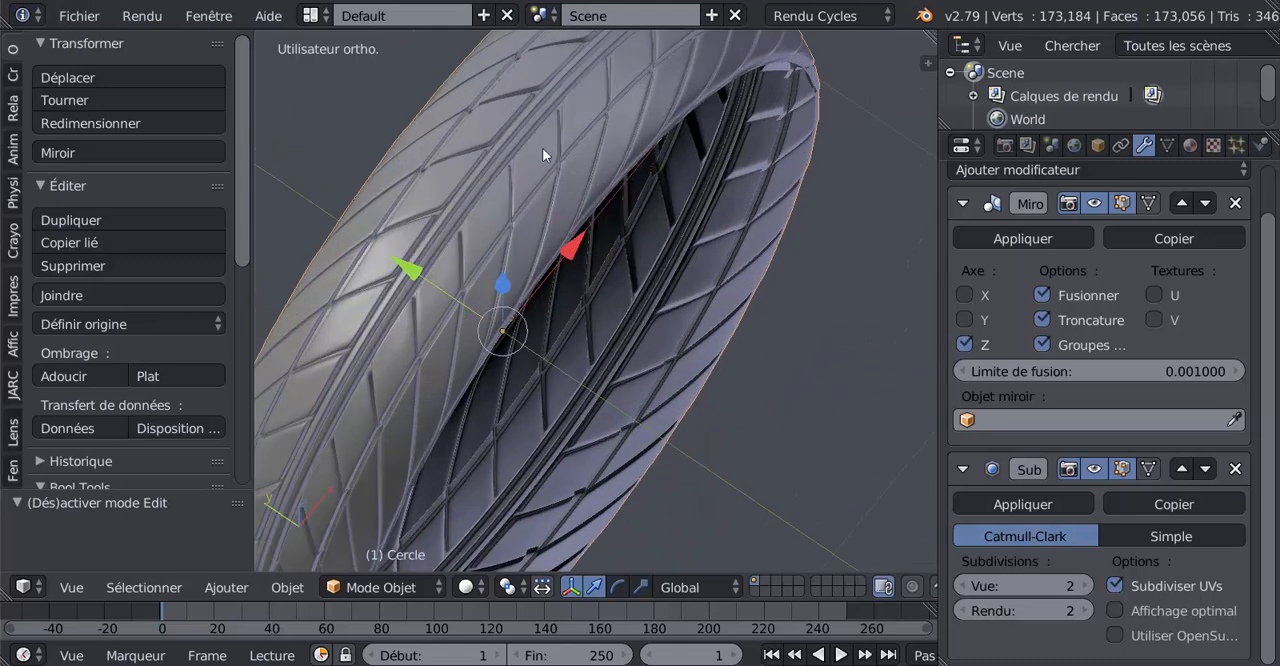
key(Tab)
key(Tab)
middle_drag(584, 248, 662, 260)
key(Tab)
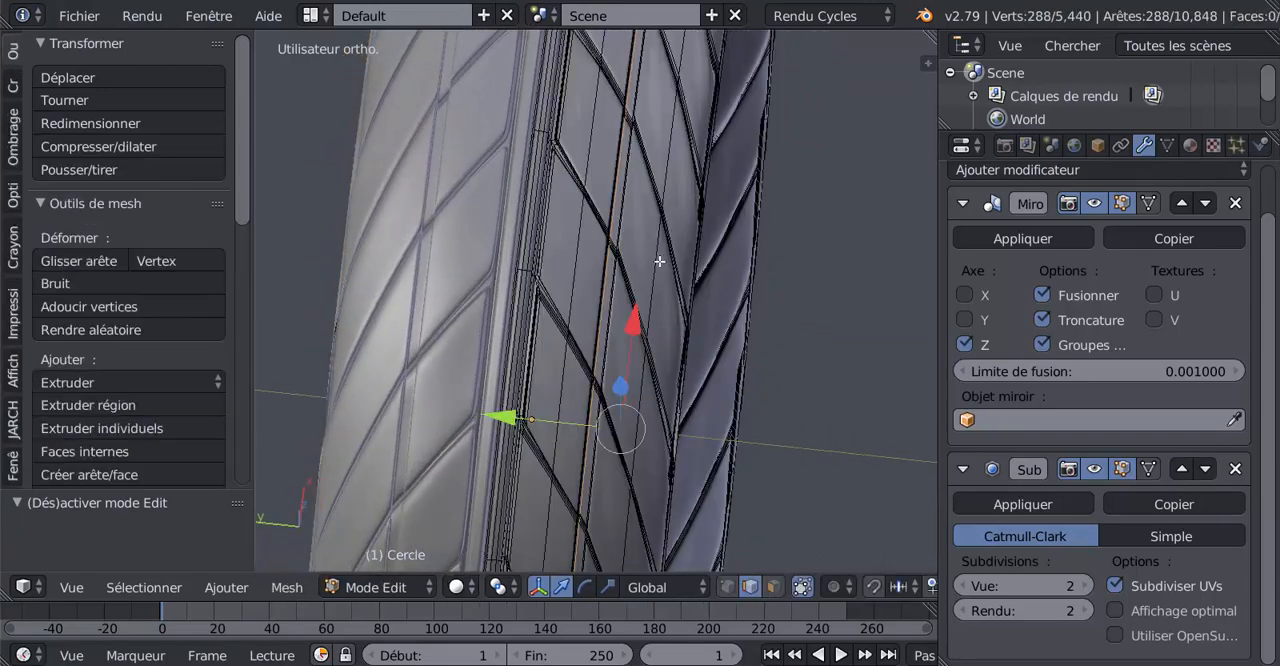
middle_drag(716, 301, 705, 295)
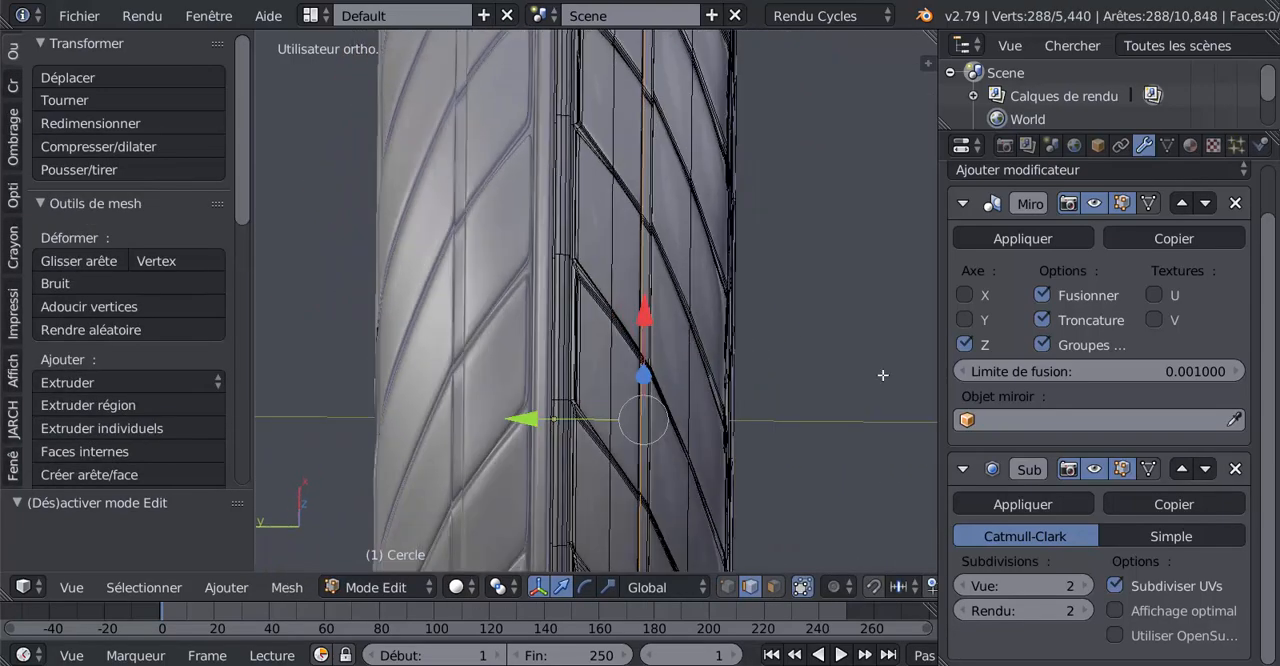
In the right orthographic view, box-select all vertices of the circumferential groove around the editable half, including those on the far side
key(KP_3)
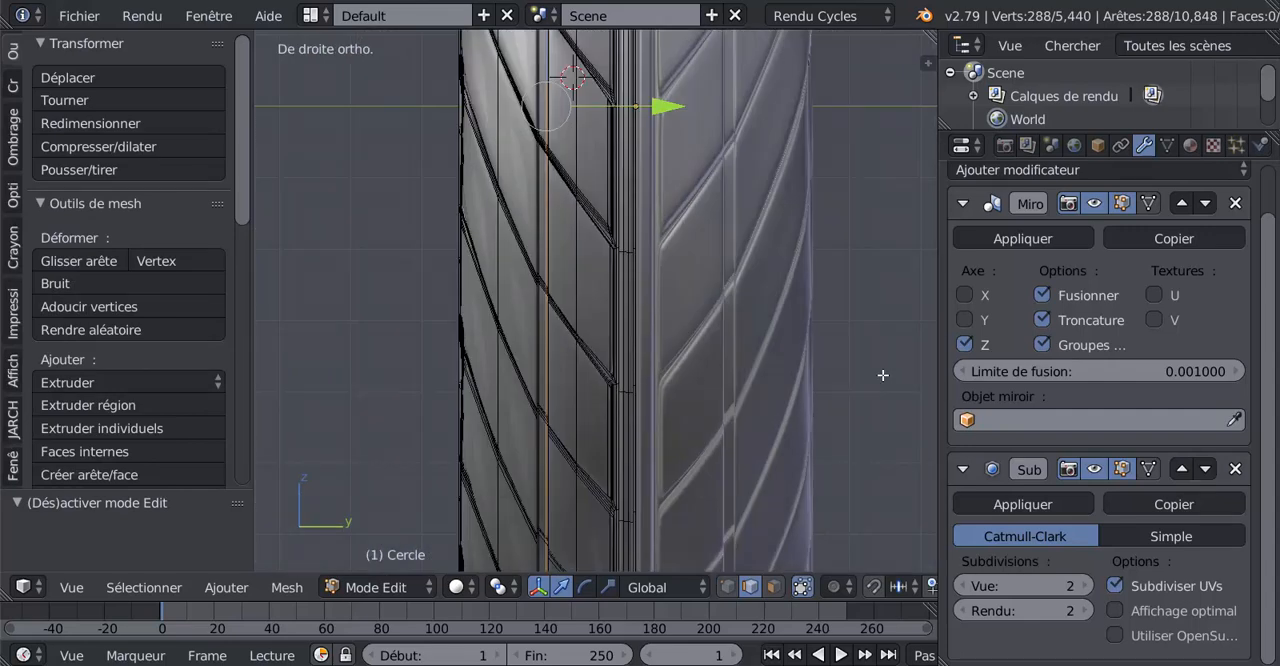
scroll(883, 375, down, 3)
click(733, 587)
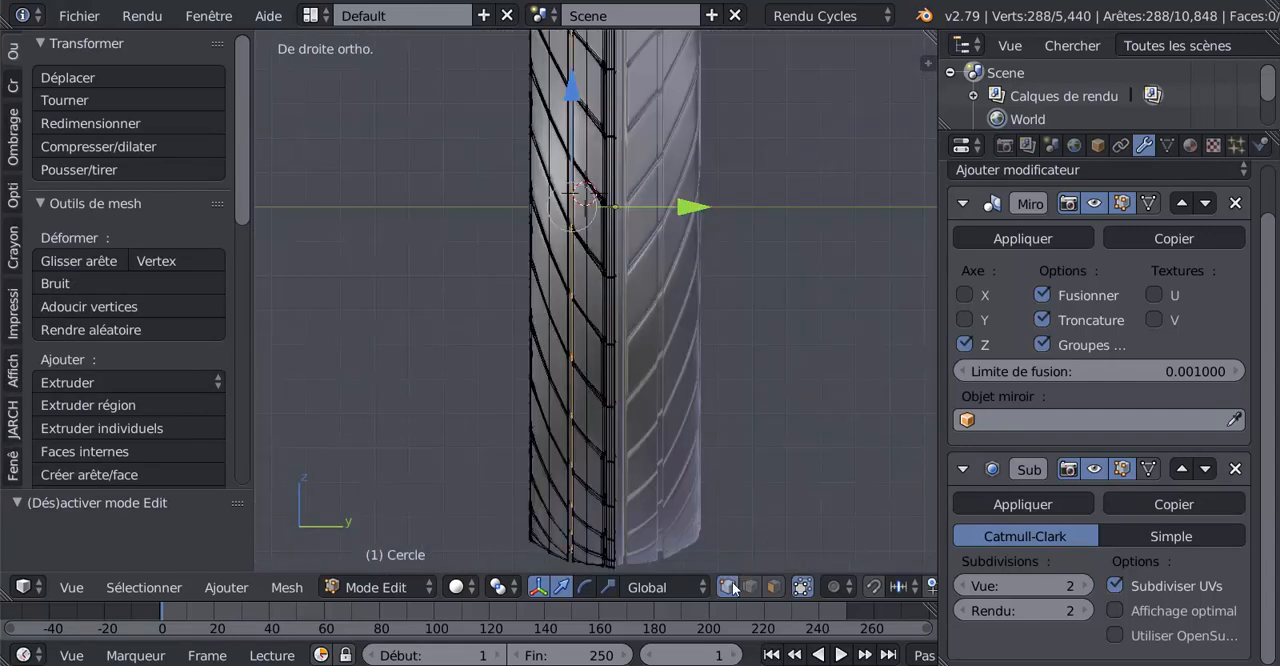
scroll(783, 383, down, 2)
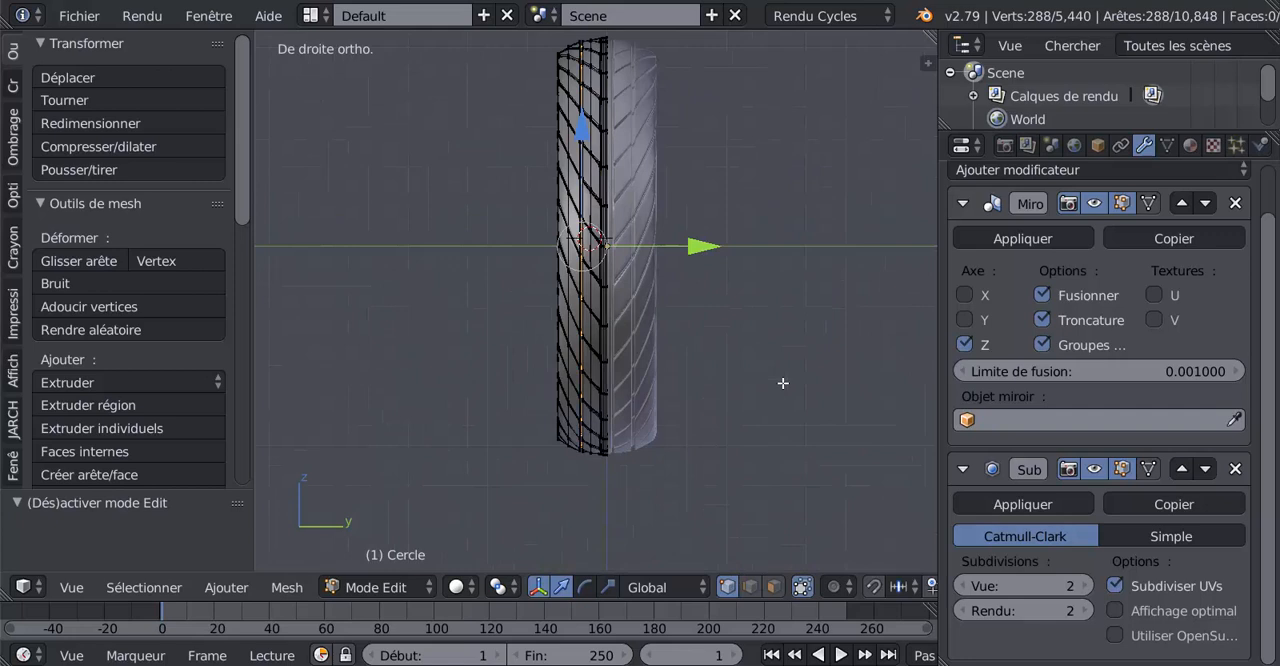
key(z)
key(b)
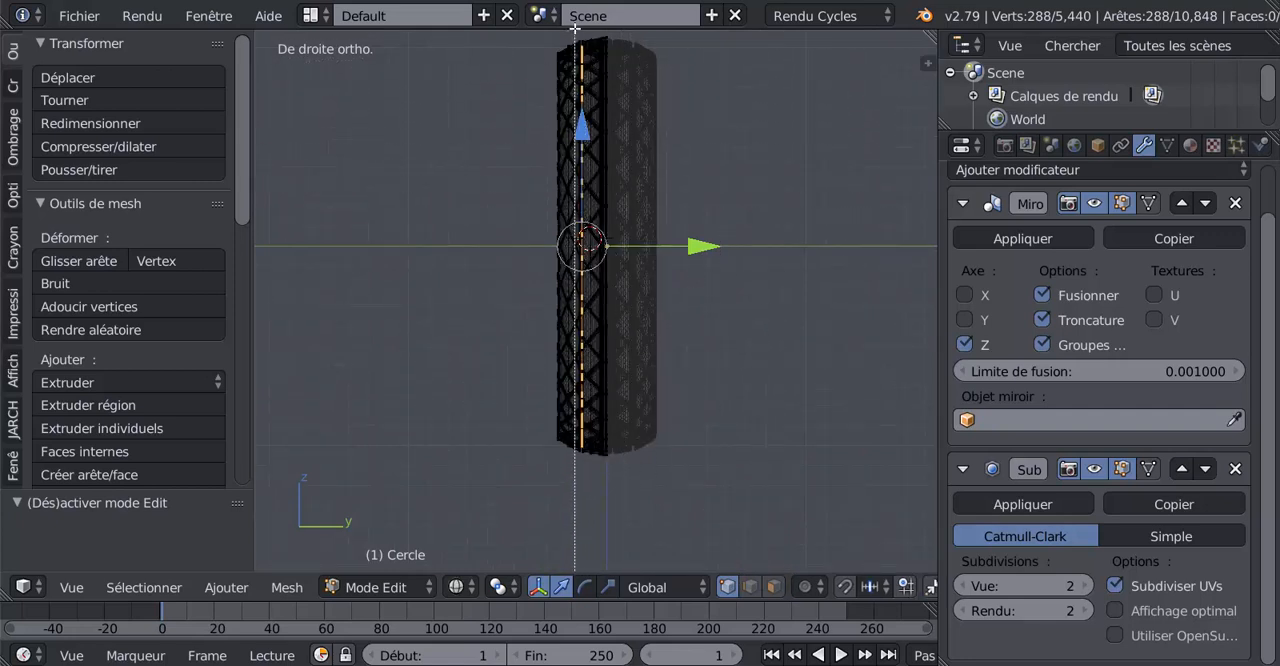
drag(578, 29, 586, 476)
key(z)
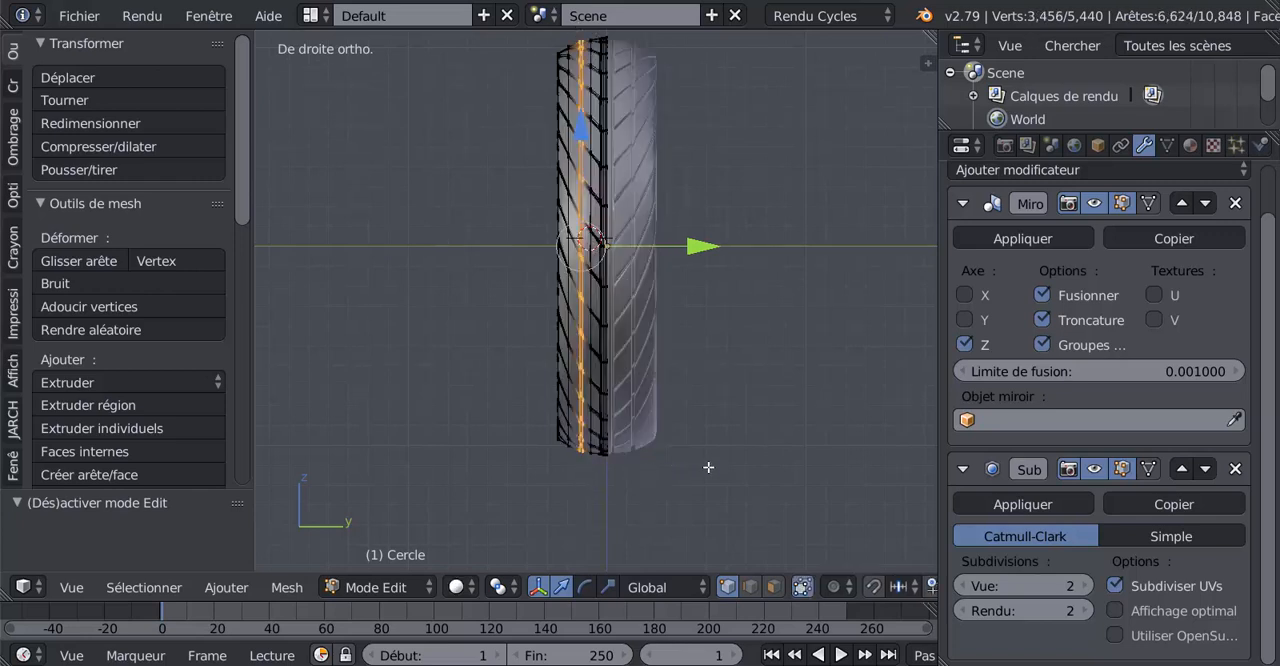
Check the selected groove ring around the whole tyre and start rotating it about the global Y axis
mouse_move(708, 470)
middle_down()
mouse_move(703, 451)
mouse_move(721, 508)
middle_up()
scroll(700, 437, up, 8)
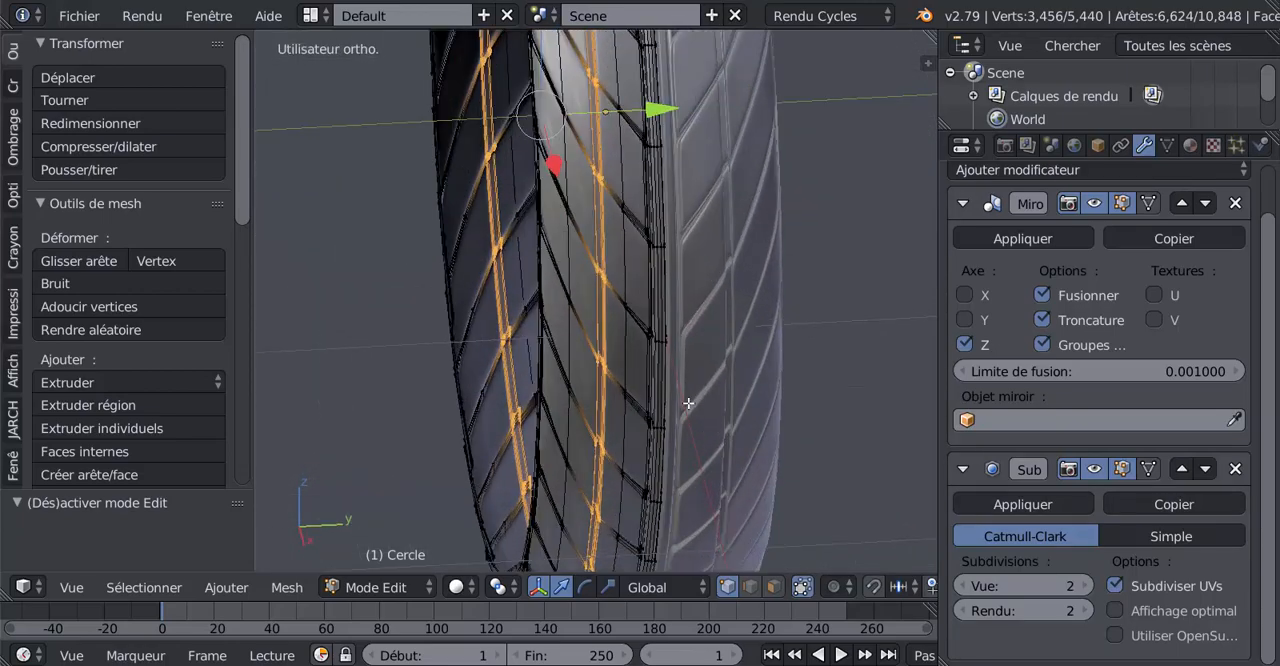
scroll(670, 382, down, 5)
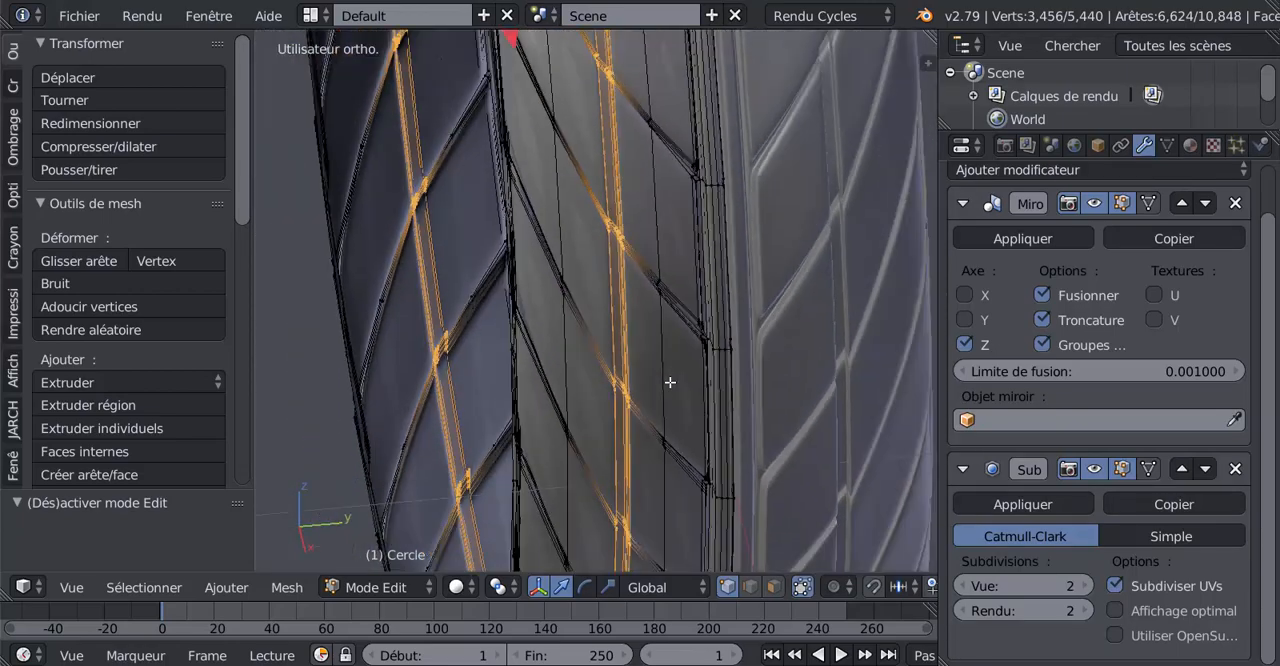
scroll(438, 441, up, 2)
middle_drag(438, 441, 666, 482)
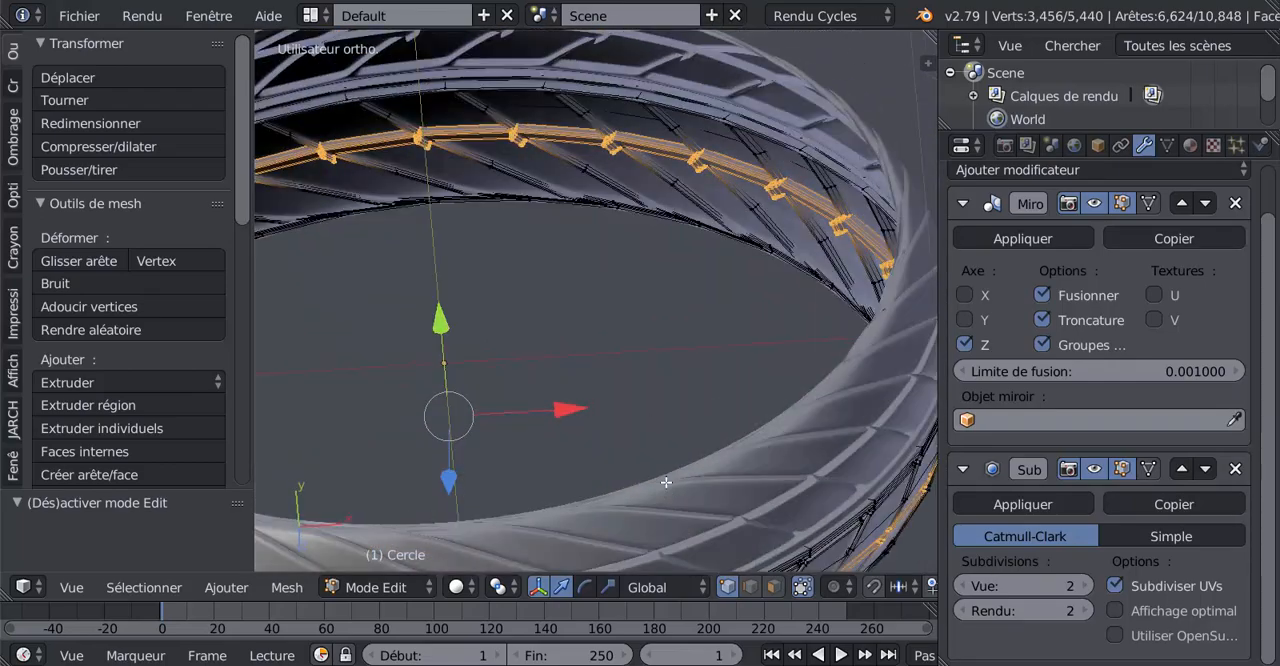
middle_drag(676, 409, 675, 338)
middle_drag(626, 379, 736, 421)
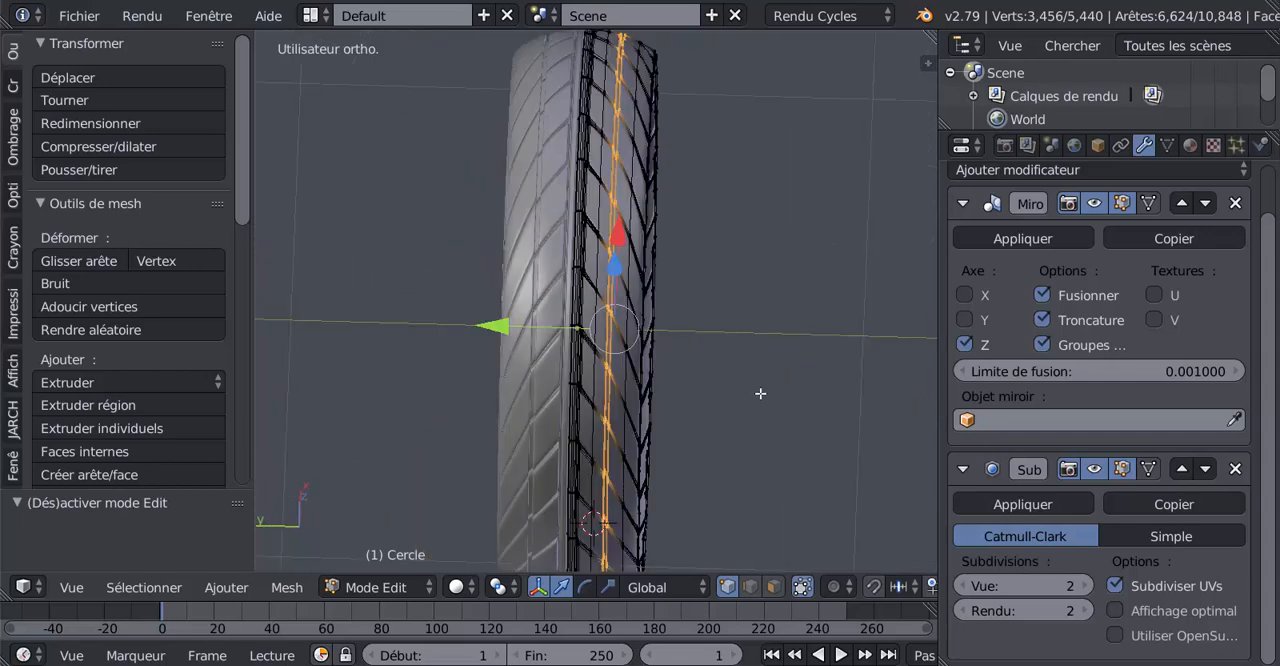
scroll(760, 393, up, 2)
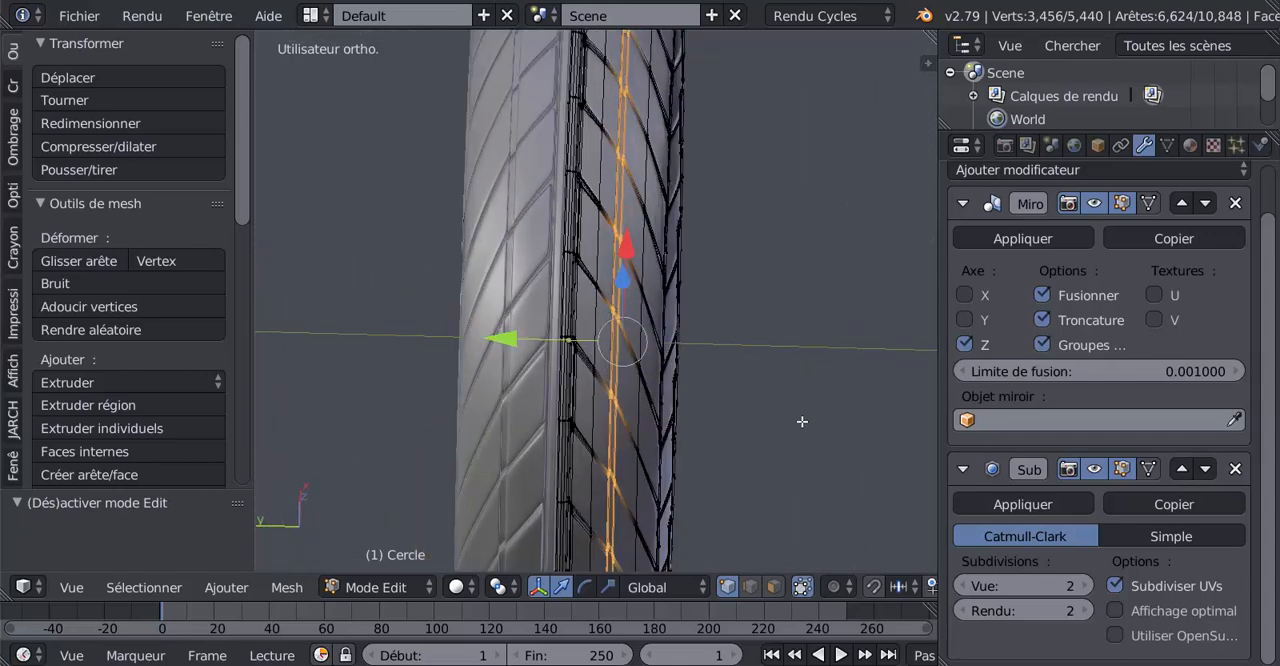
key(r)
key(y)
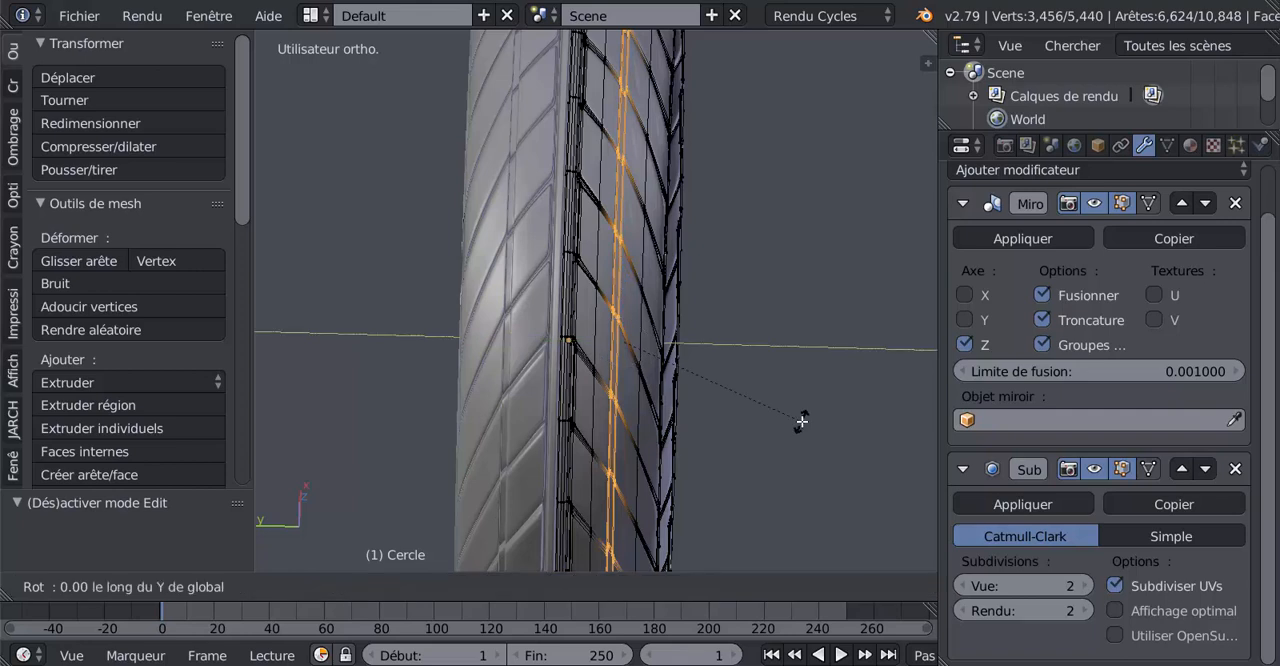
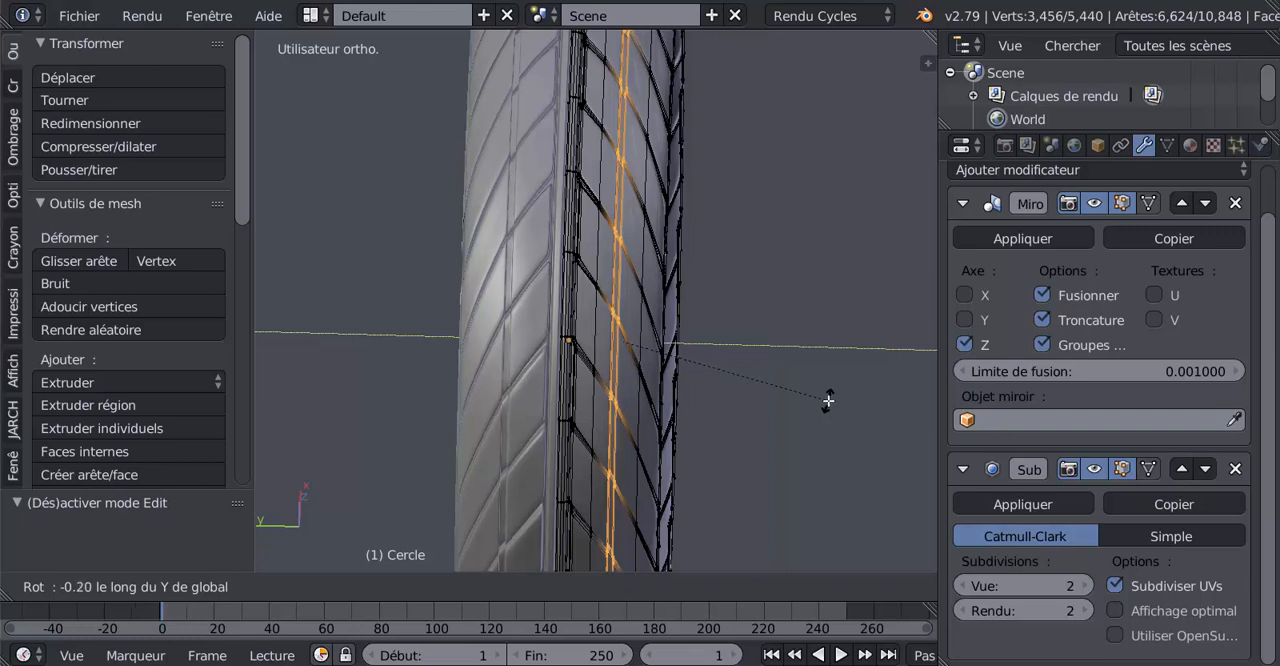
Finish rotating the selected groove ring by about -0.2° about the global Y axis
click(828, 400)
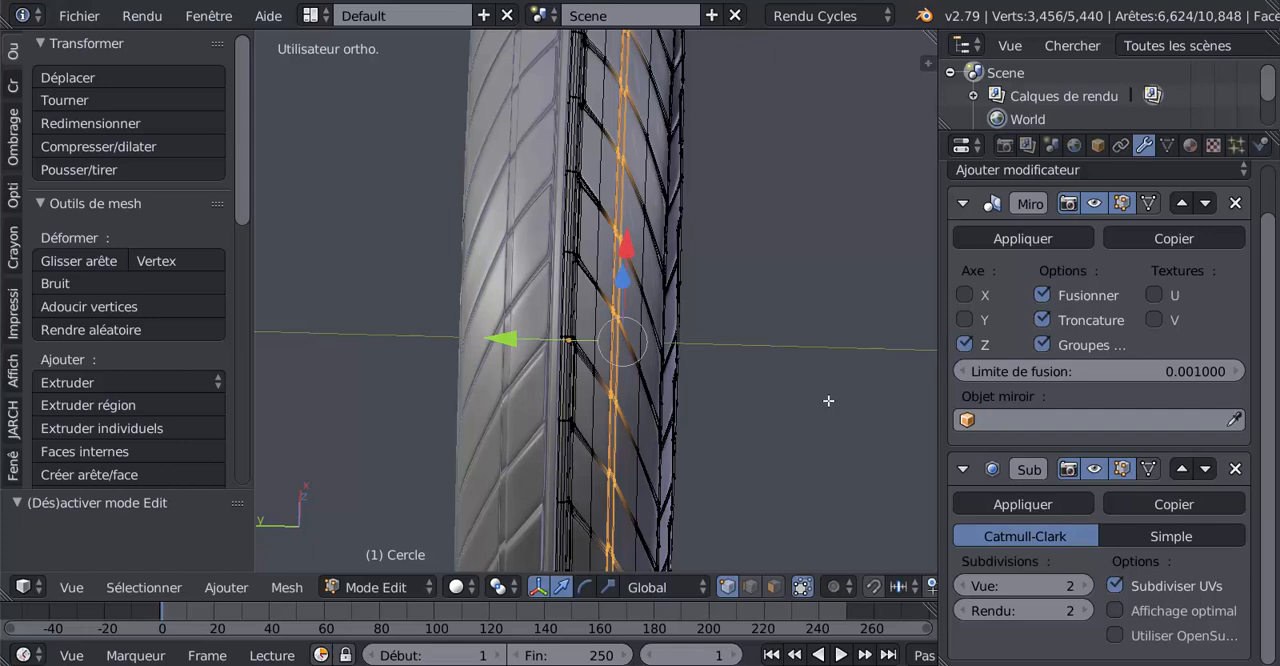
scroll(561, 362, up, 5)
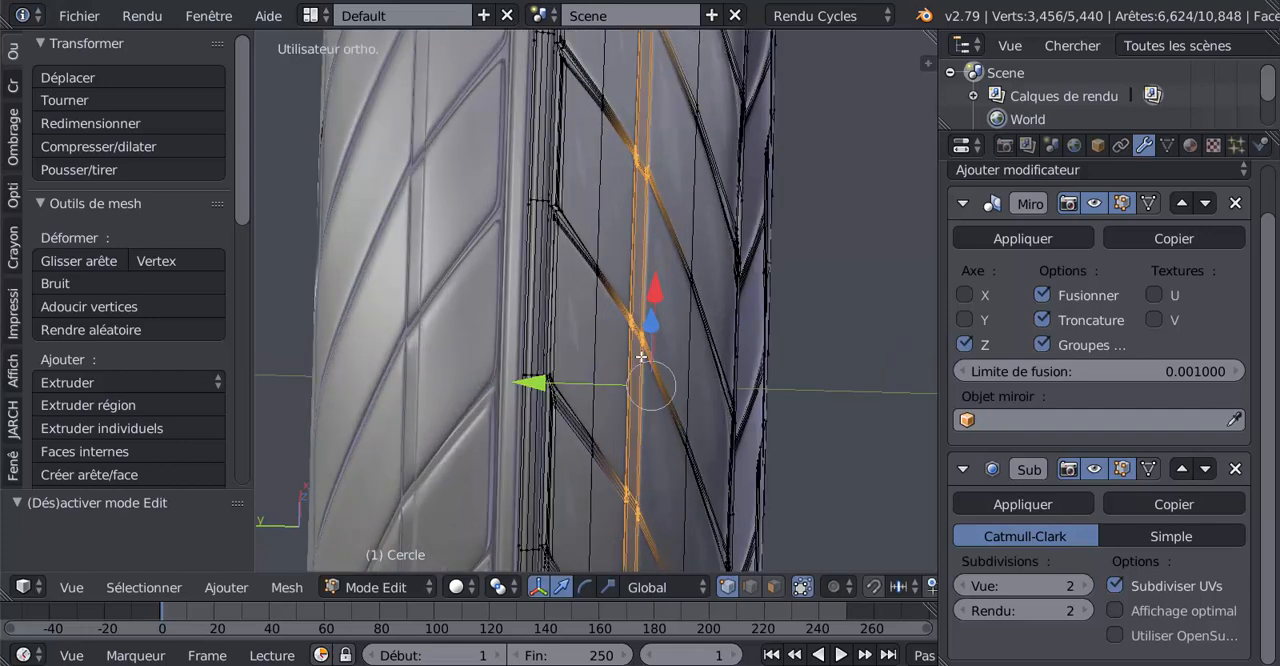
scroll(668, 362, up, 1)
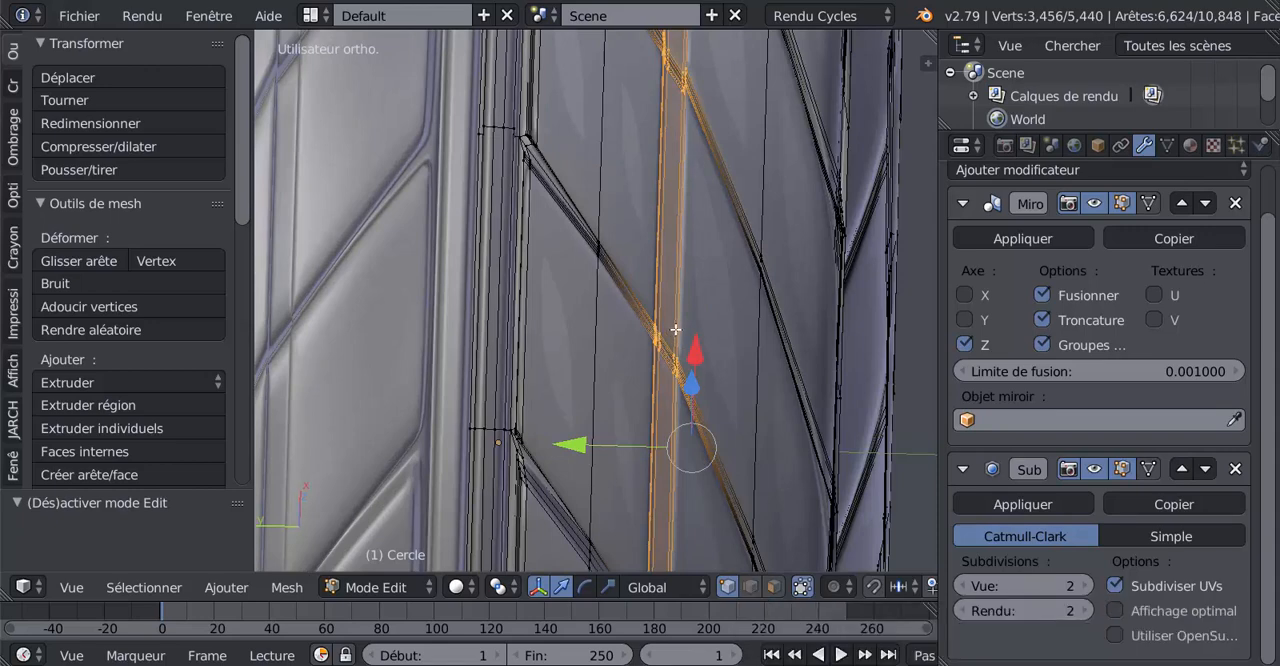
Select the edge loop along one side of the groove floor and set the viewport subdivision level to 0
alt+right_click(677, 332)
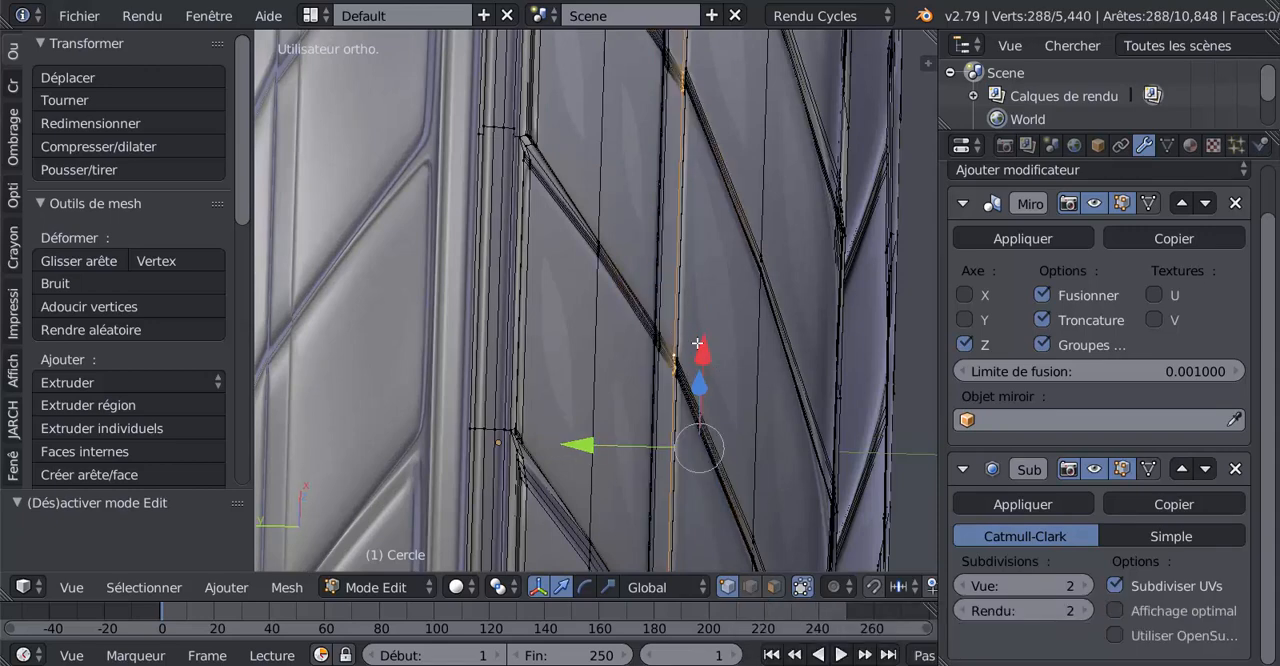
mouse_move(697, 343)
middle_down()
mouse_move(731, 353)
mouse_move(757, 283)
mouse_move(709, 303)
mouse_move(689, 331)
middle_up()
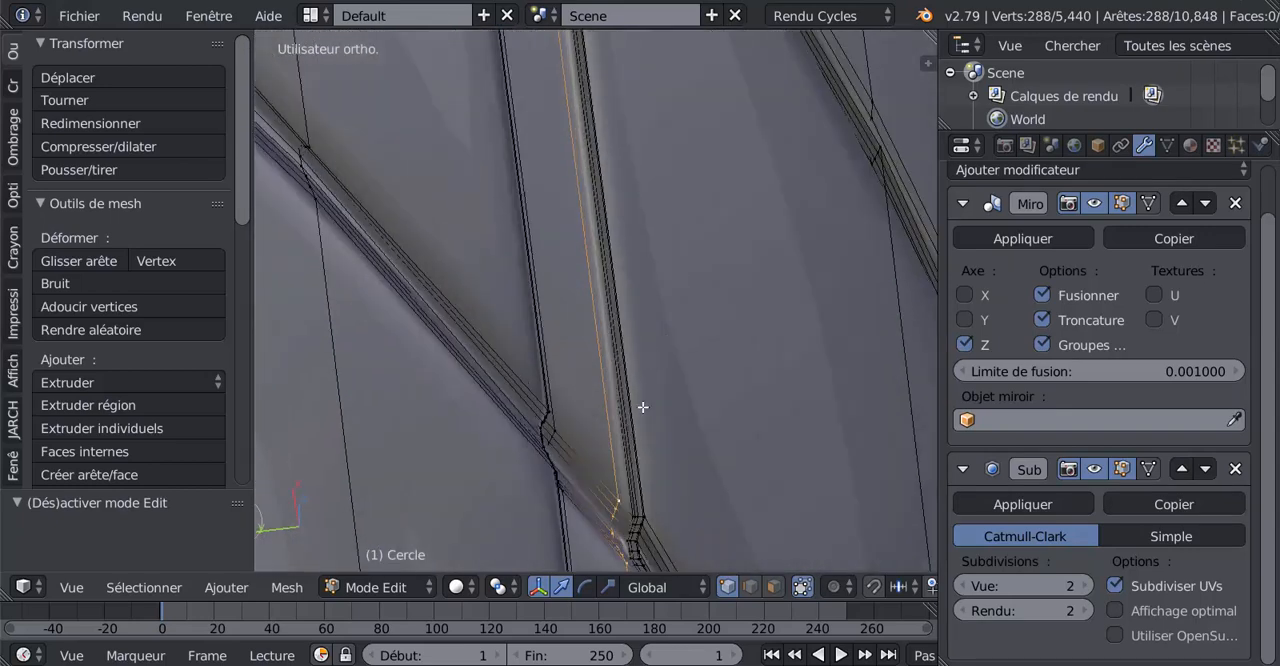
click(964, 586)
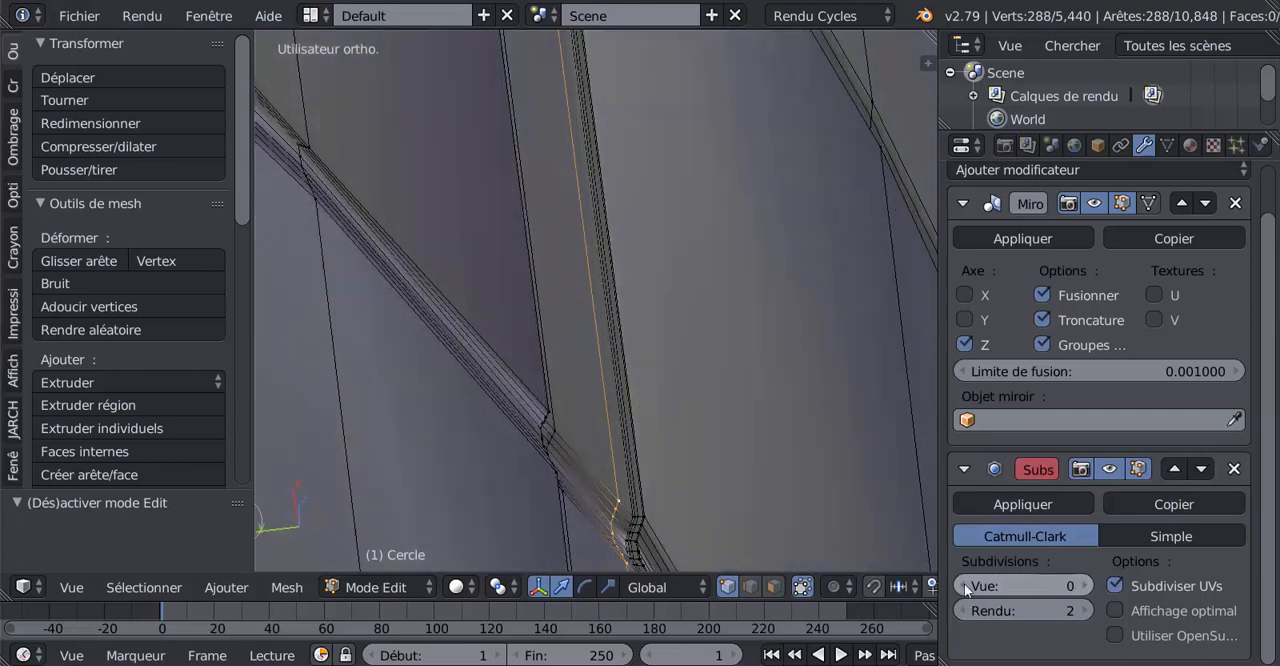
click(964, 586)
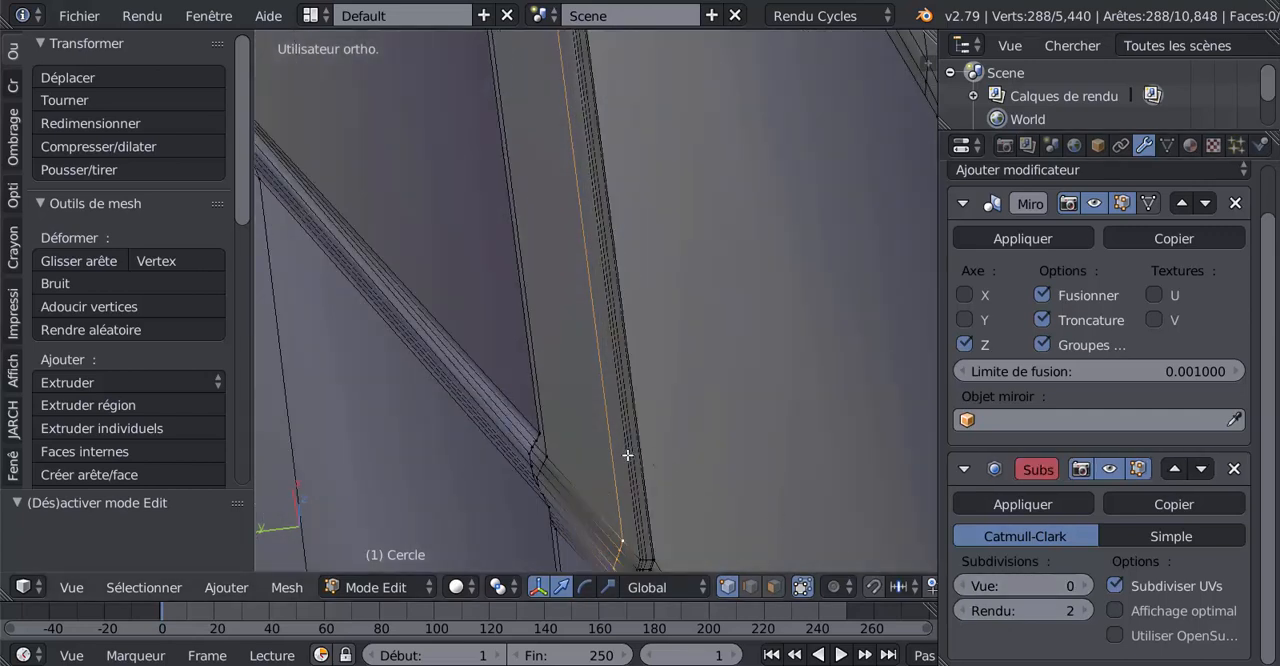
Grow the selection from the floor loop outward across the adjoining groove wall to its upper edge
key(ctrl+KP_Add)
key(ctrl+KP_Add)
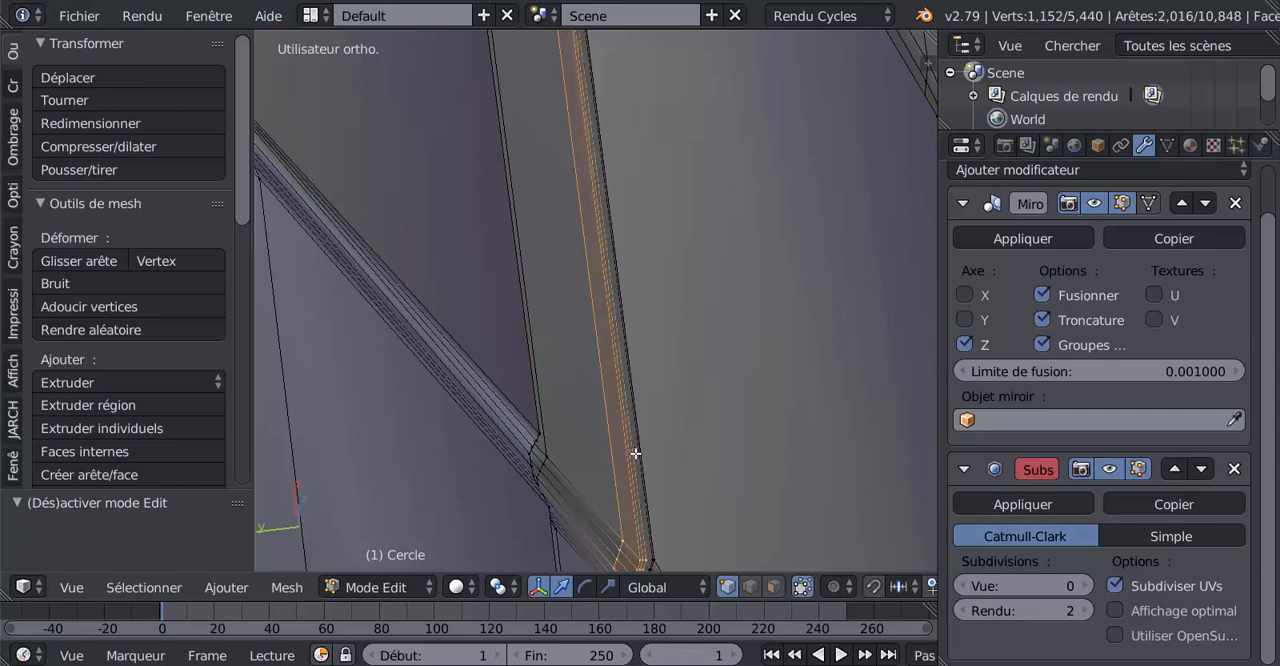
key(ctrl+KP_Add)
key(ctrl+KP_Add)
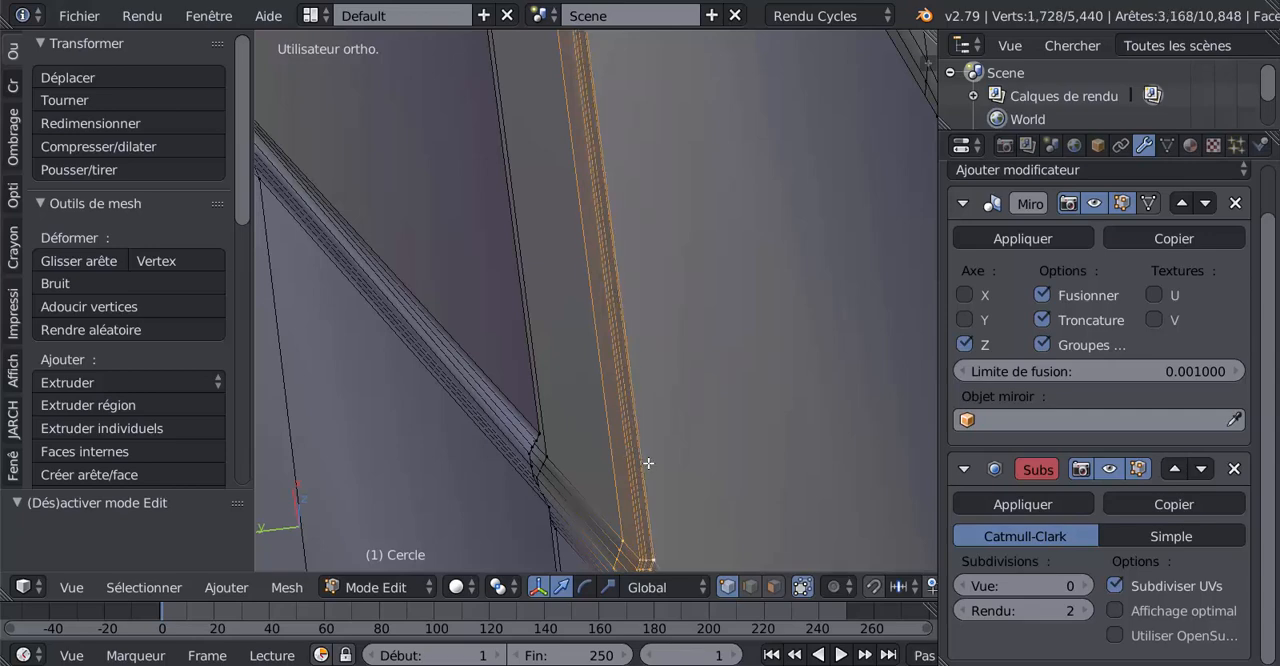
alt+shift+scroll(648, 463, down, 2)
alt+scroll(648, 463, down, 1)
scroll(648, 463, down, 6)
Set the Subdivision Surface modifier's viewport level to 3
scroll(648, 470, down, 3)
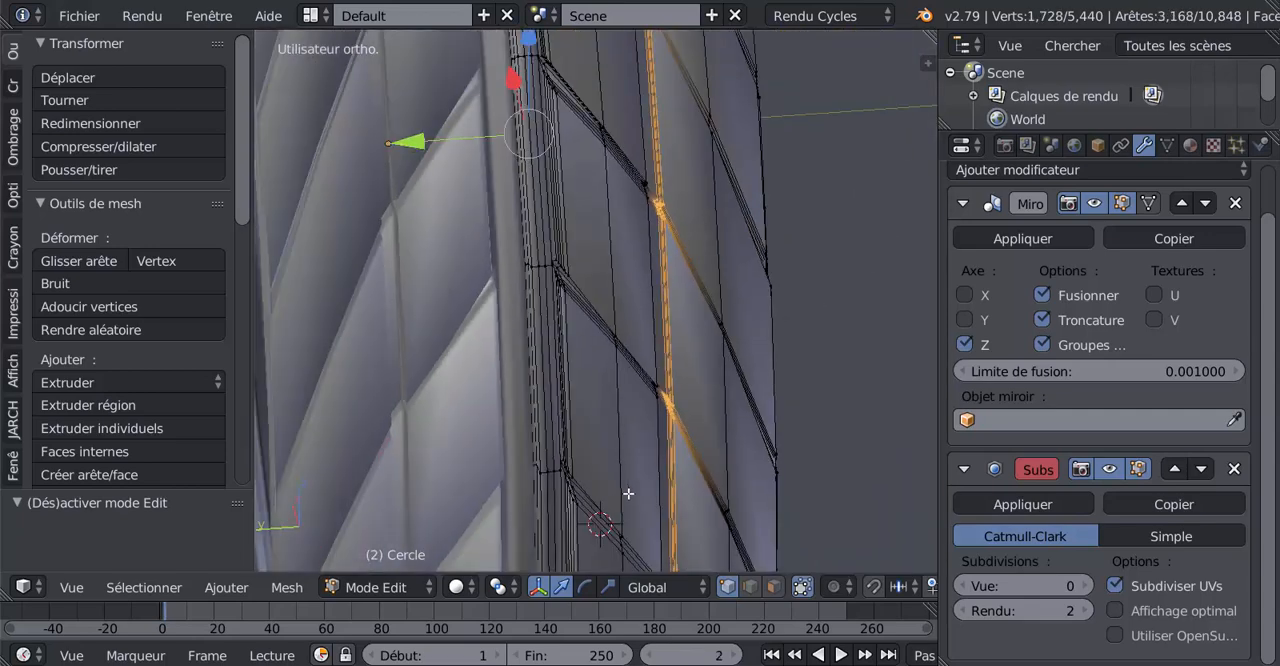
middle_drag(628, 493, 602, 501)
scroll(602, 501, down, 3)
middle_drag(707, 485, 496, 310)
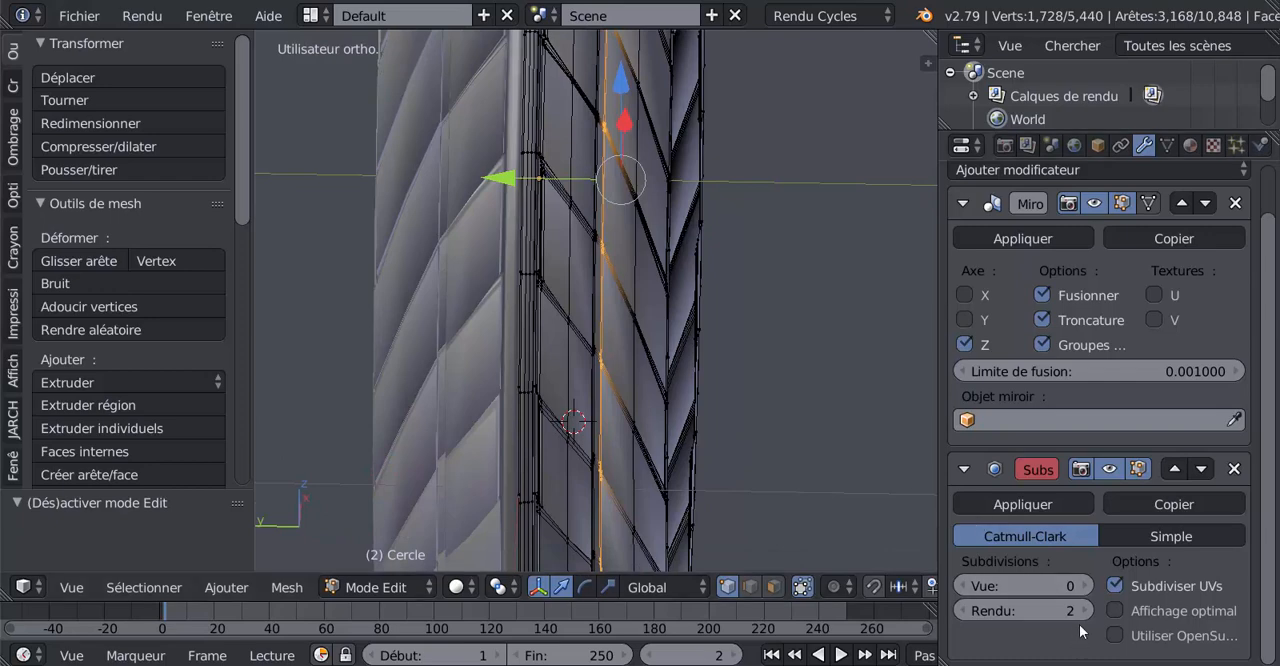
click(1079, 586)
click(1079, 586)
key(ctrl+3)
Rotate the selected groove wall by about -0.49° about the global Y axis and set the viewport subdivision level to 2
middle_drag(841, 508, 733, 440)
shift+middle_drag(790, 470, 812, 486)
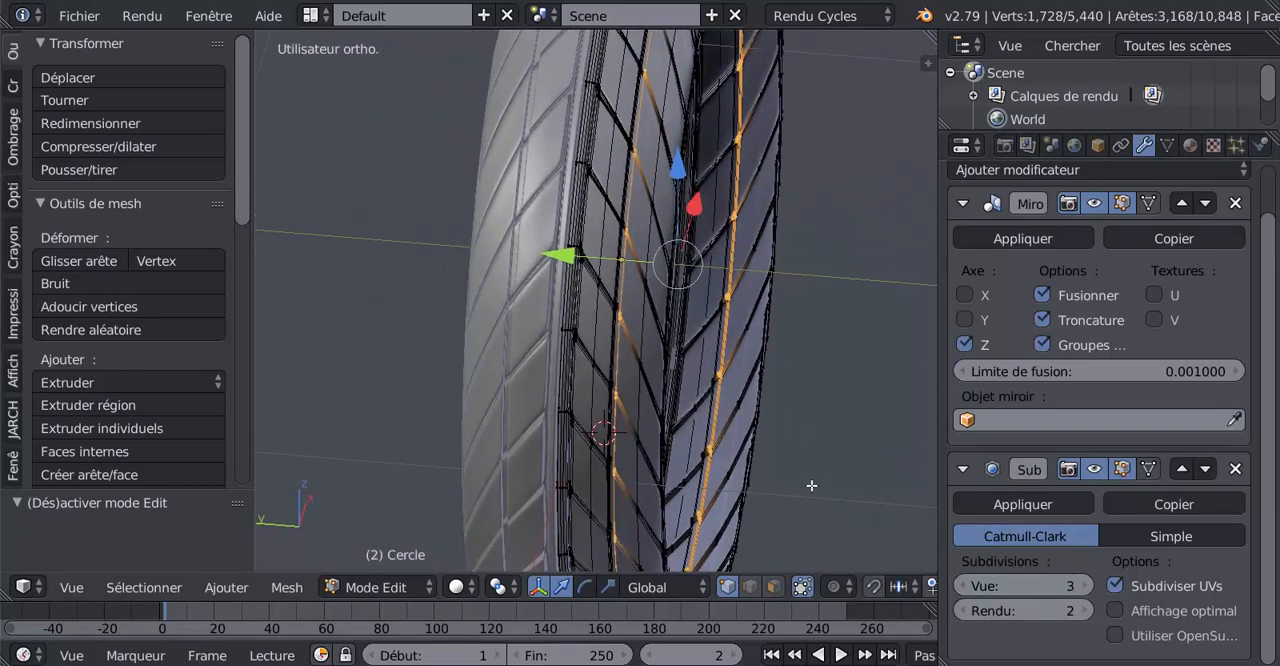
scroll(811, 484, up, 2)
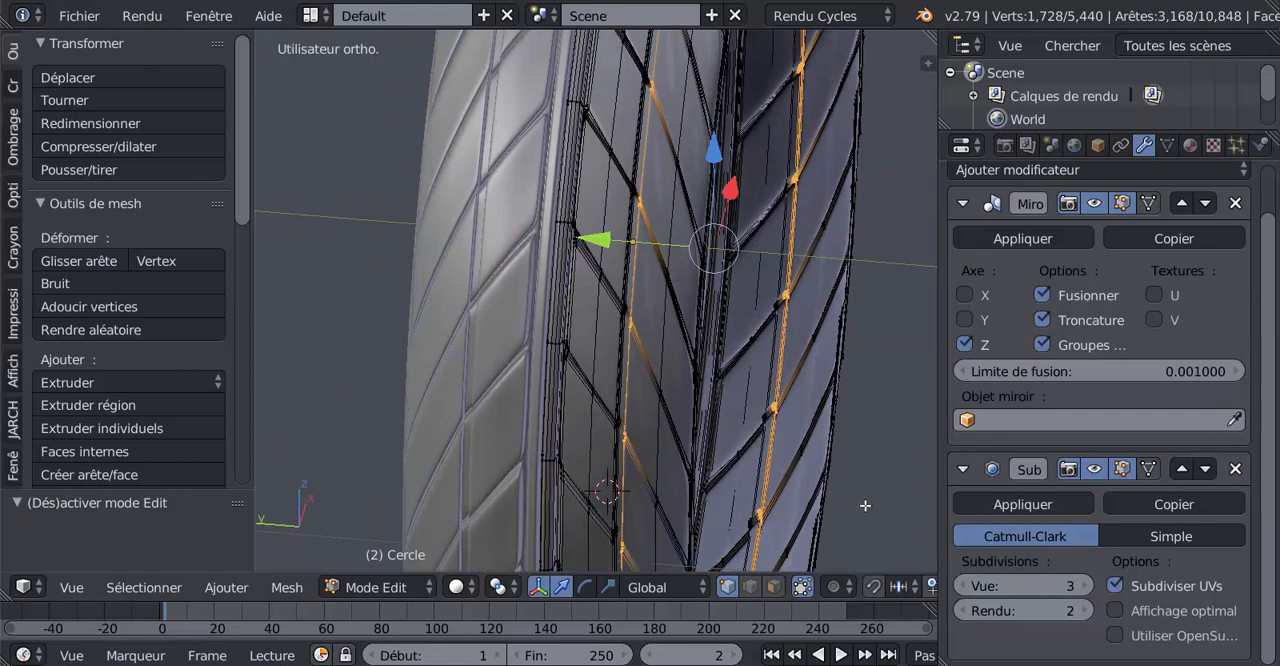
key(r)
key(y)
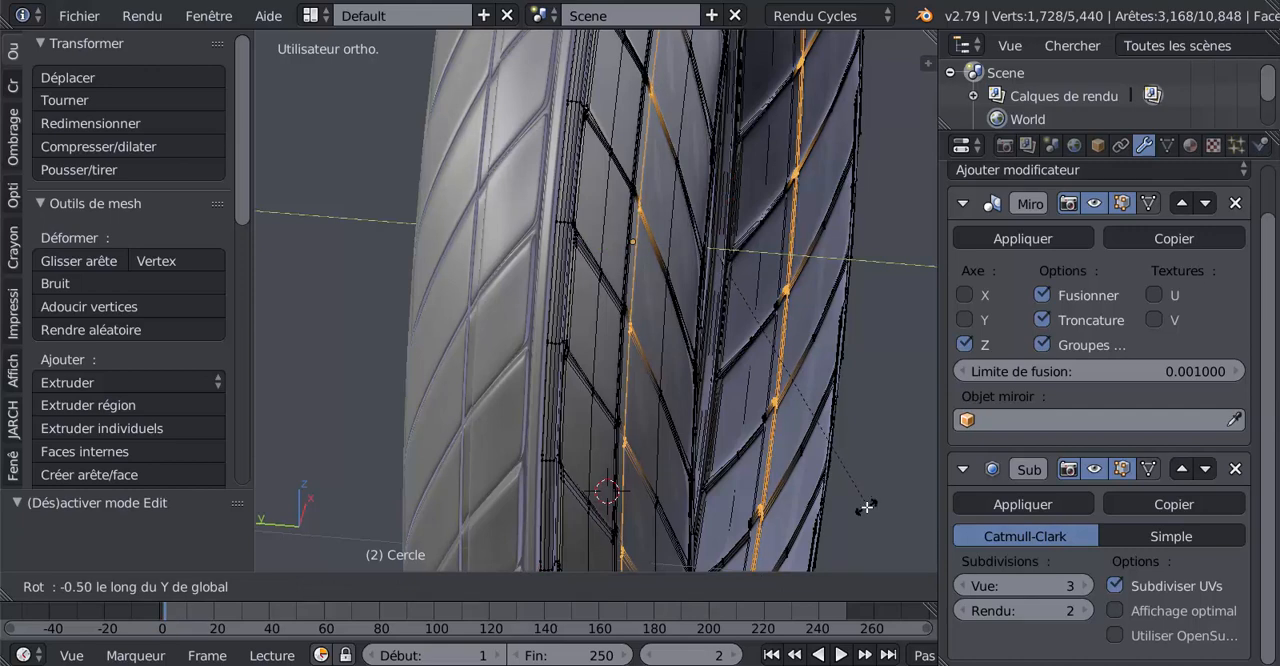
click(866, 507)
middle_drag(553, 443, 592, 441)
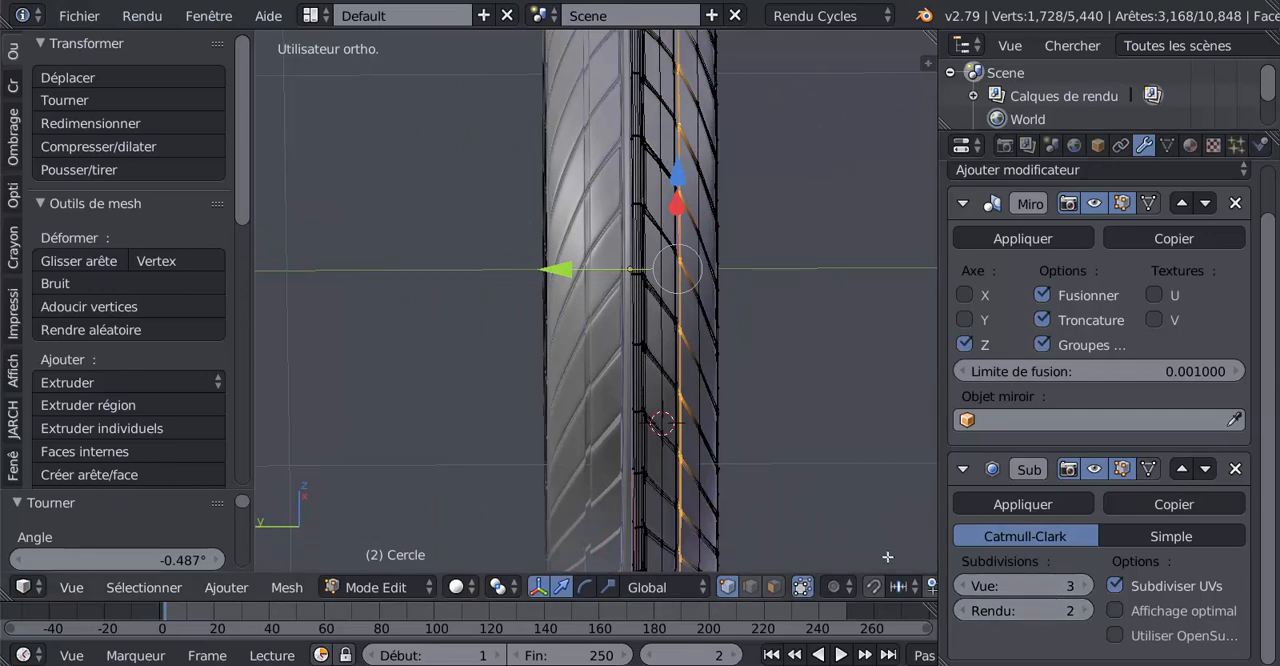
click(960, 586)
Inspect the tyre's tread and adjusted groove from several angles in object mode and edit mode
key(Tab)
middle_drag(786, 471, 649, 167)
scroll(720, 443, up, 4)
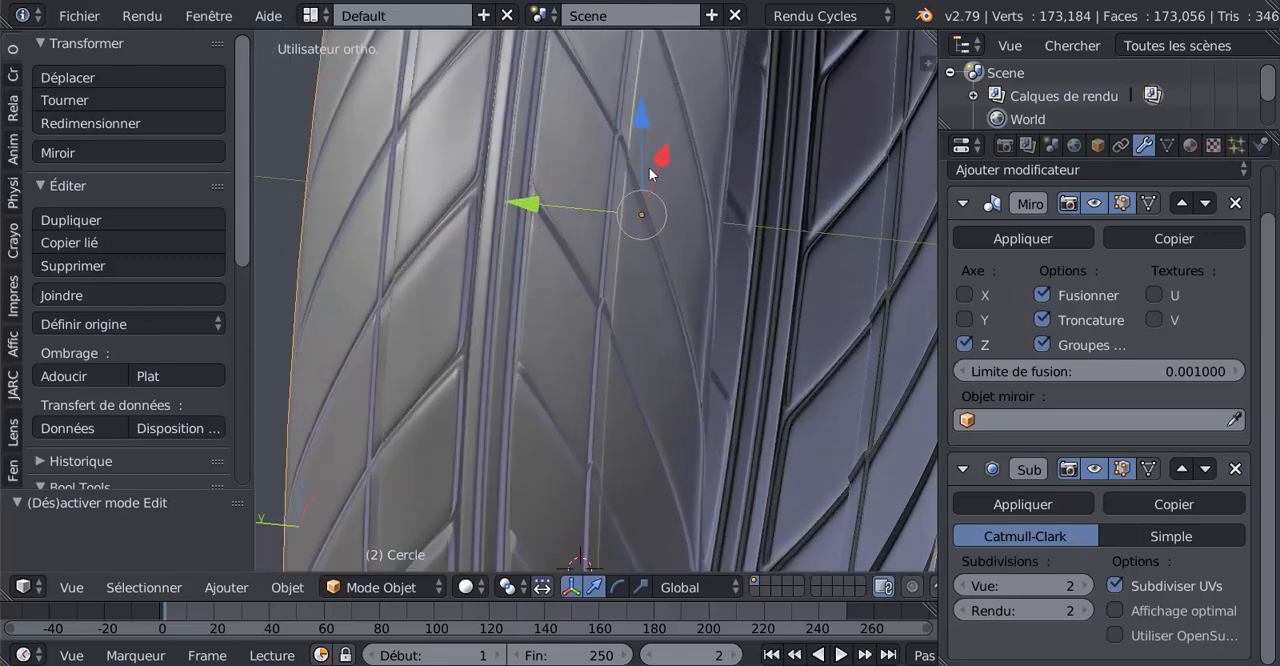
scroll(658, 350, down, 7)
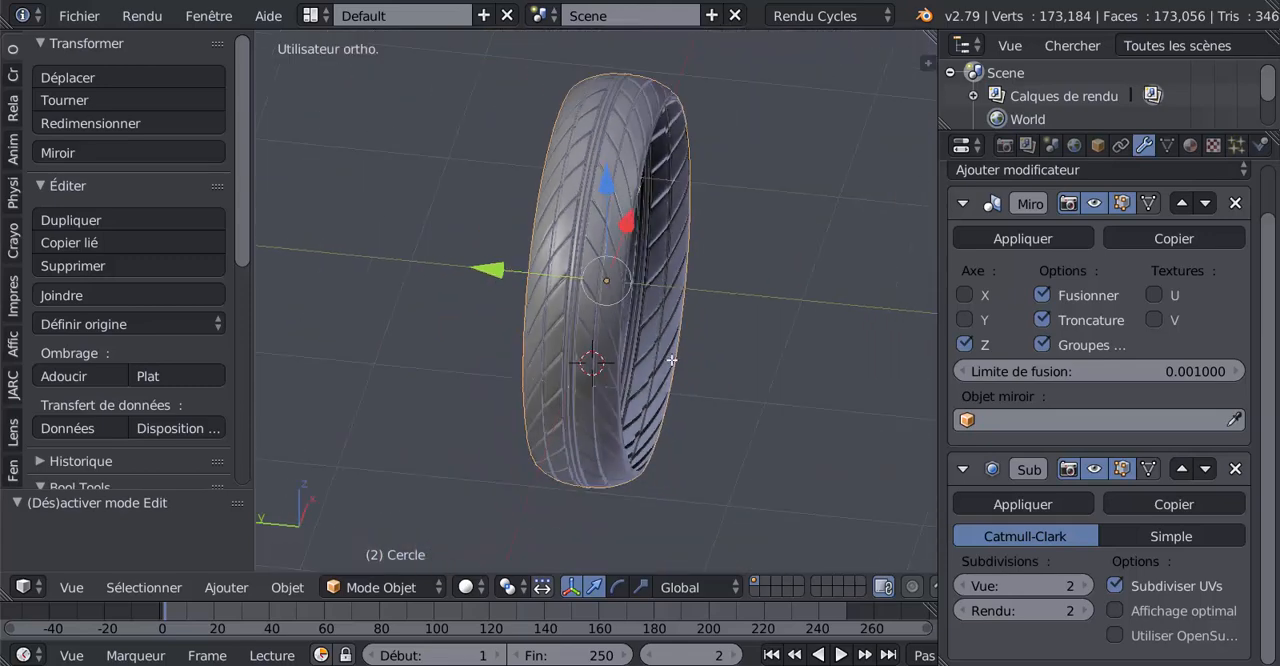
key(Tab)
key(Tab)
middle_drag(673, 362, 656, 250)
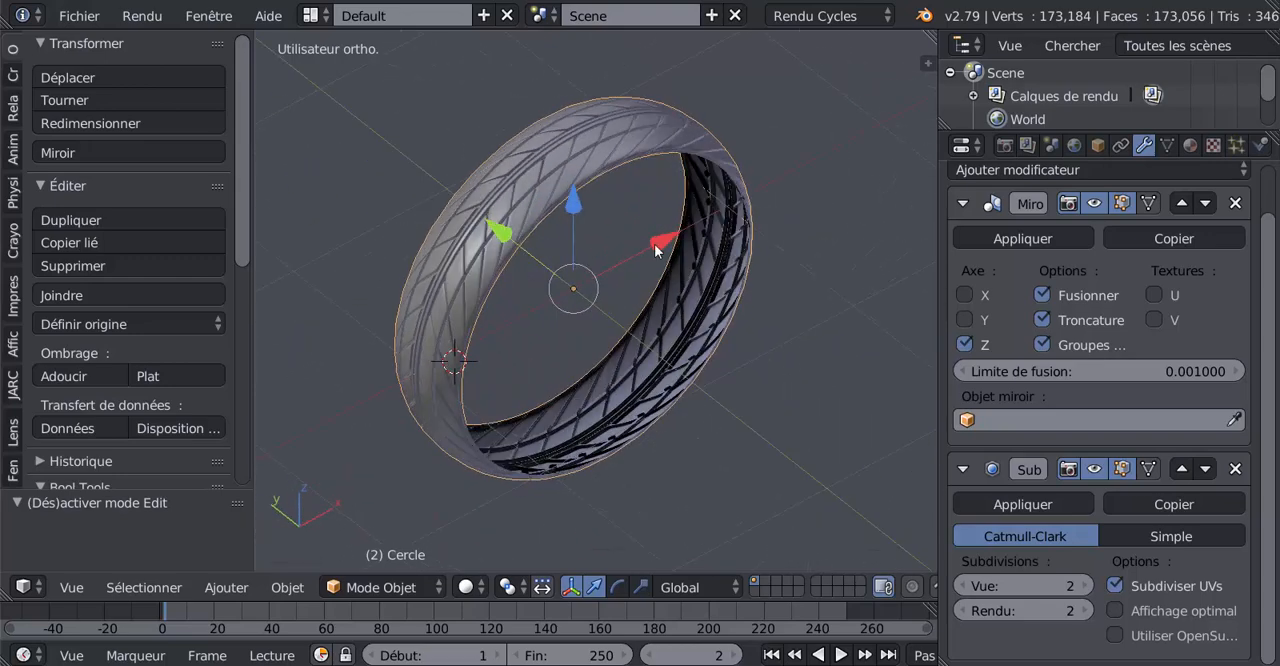
scroll(652, 228, up, 5)
key(Tab)
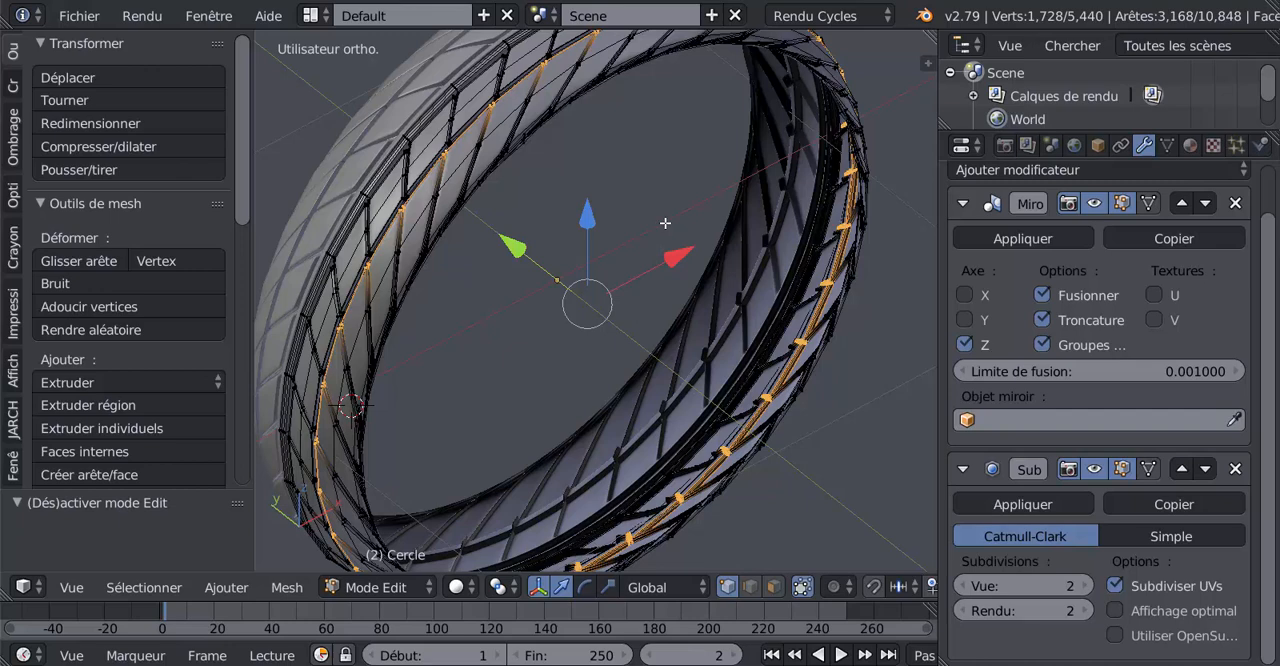
scroll(612, 310, down, 3)
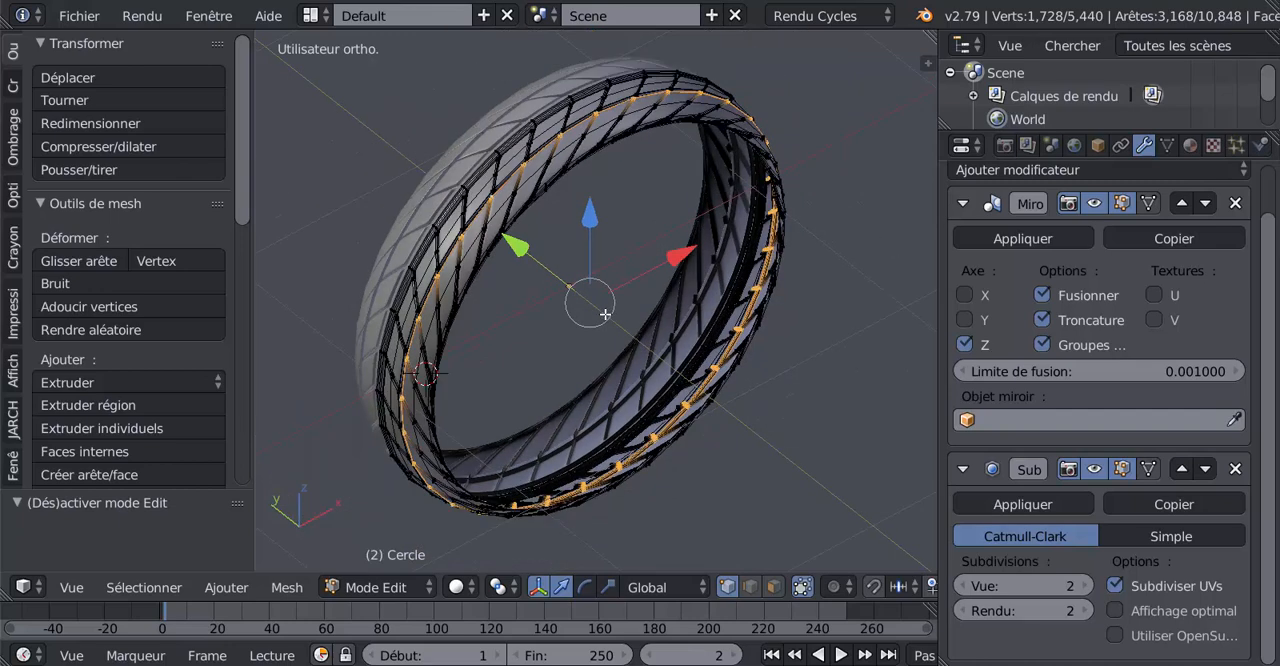
Select the whole half-band mesh, reduce the selection to its boundary loops and check them around the tyre
key(a)
key(a)
middle_drag(617, 319, 560, 322)
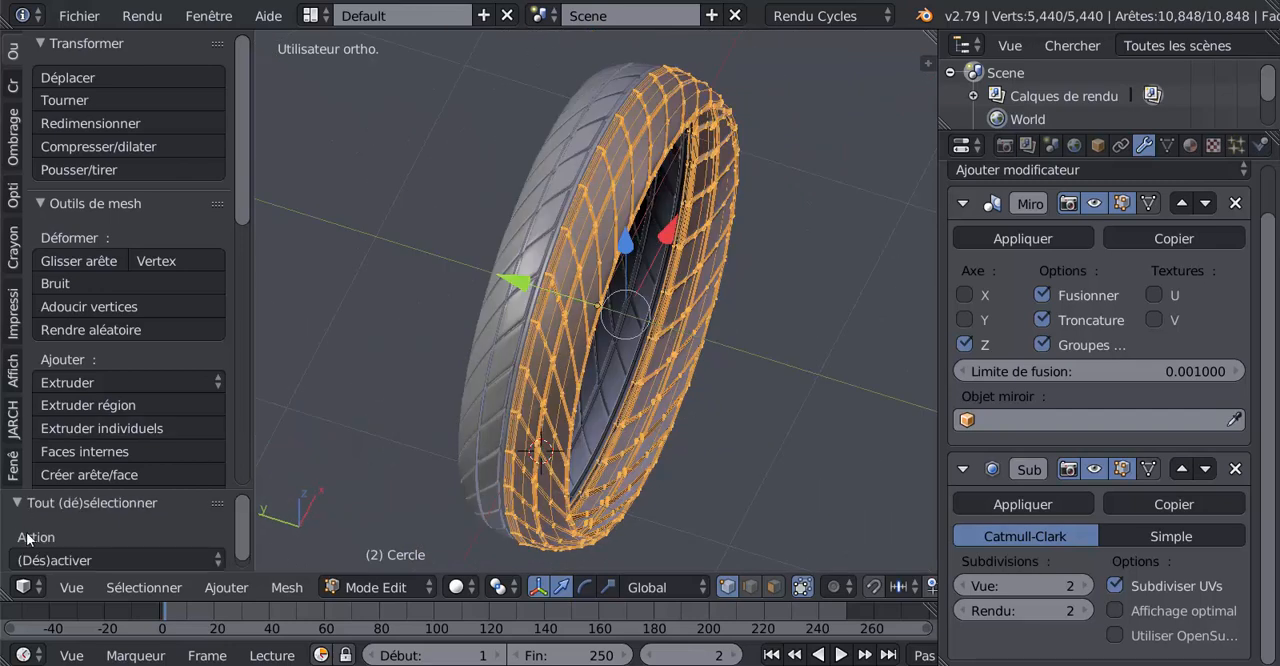
click(124, 584)
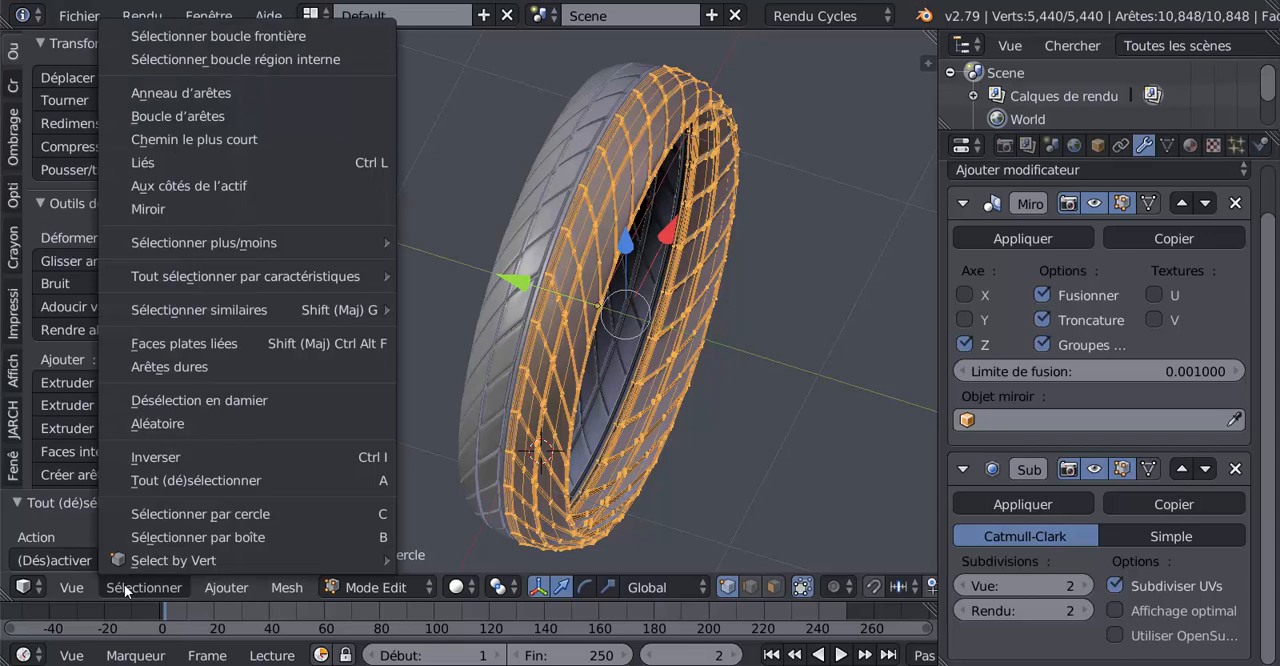
click(184, 37)
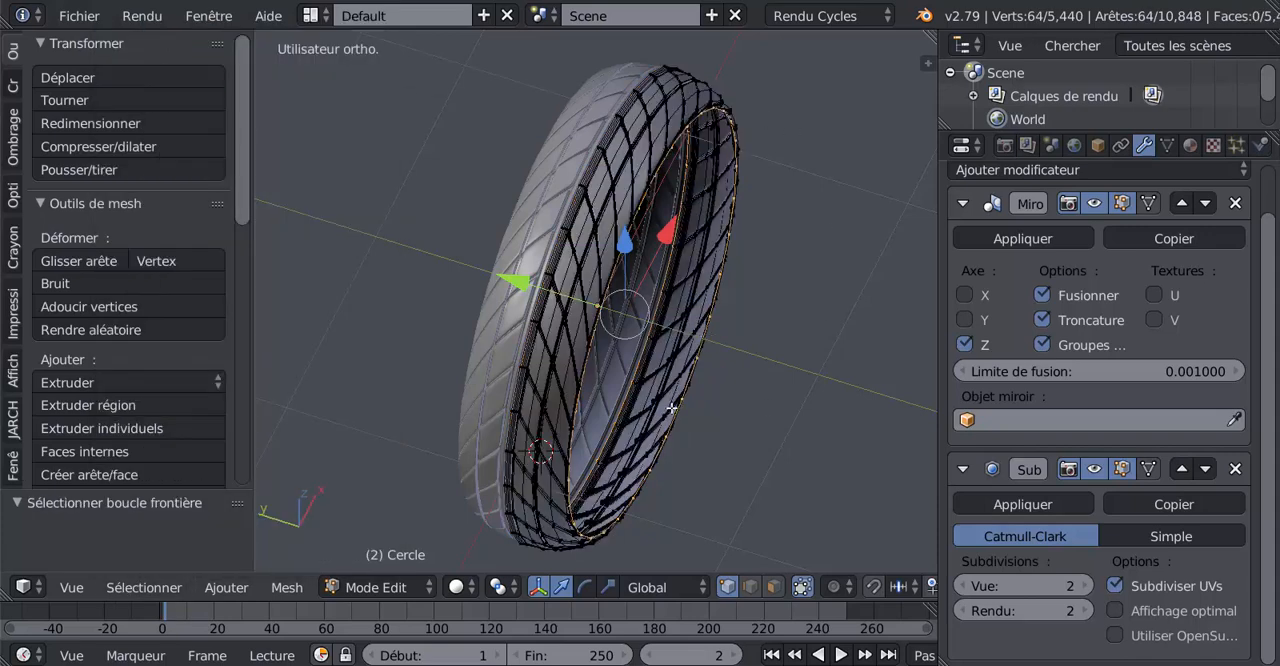
middle_drag(674, 409, 668, 369)
middle_drag(775, 228, 716, 360)
scroll(636, 362, up, 1)
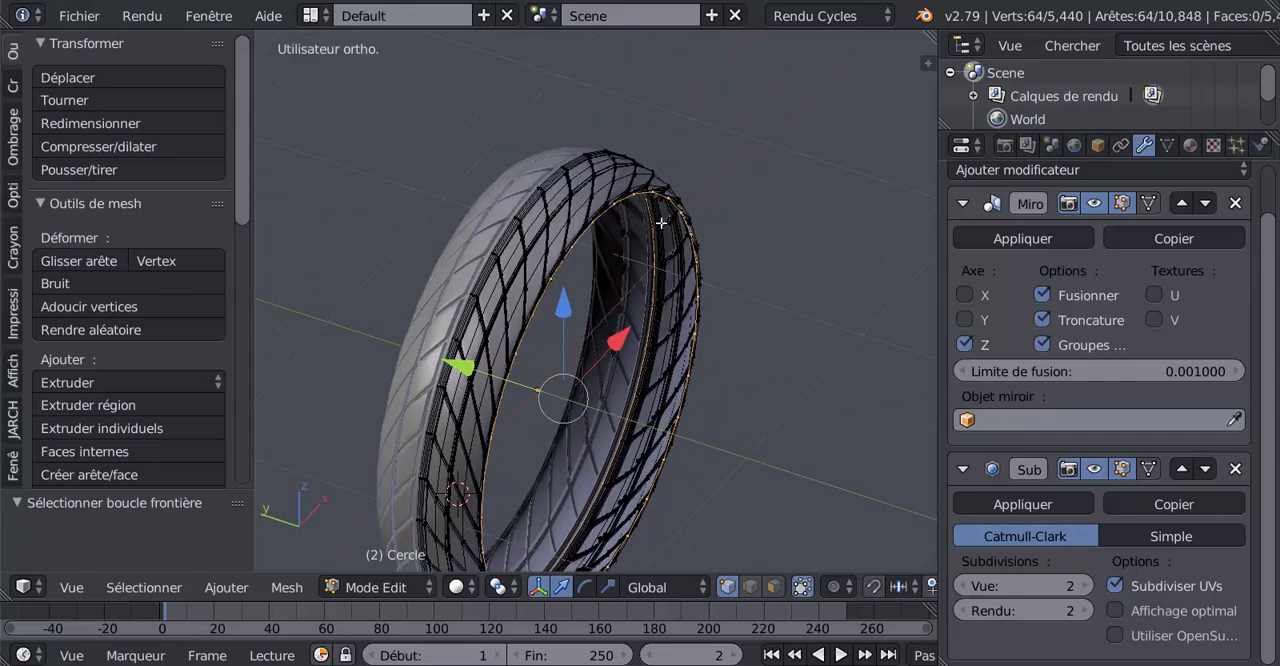
scroll(662, 223, up, 2)
scroll(628, 110, up, 1)
scroll(561, 271, up, 1)
scroll(561, 271, down, 2)
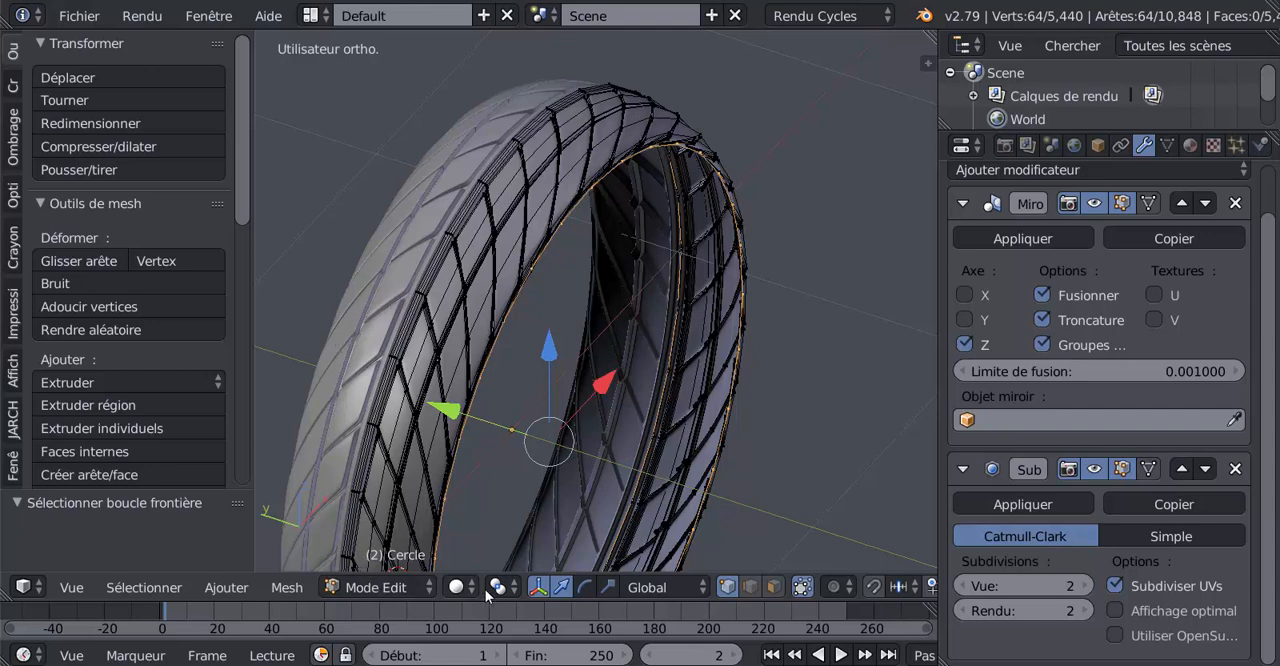
In wireframe display, box-deselect the boundary loop at the mirror plane, keeping the outer rim loop, and restore solid display
key(z)
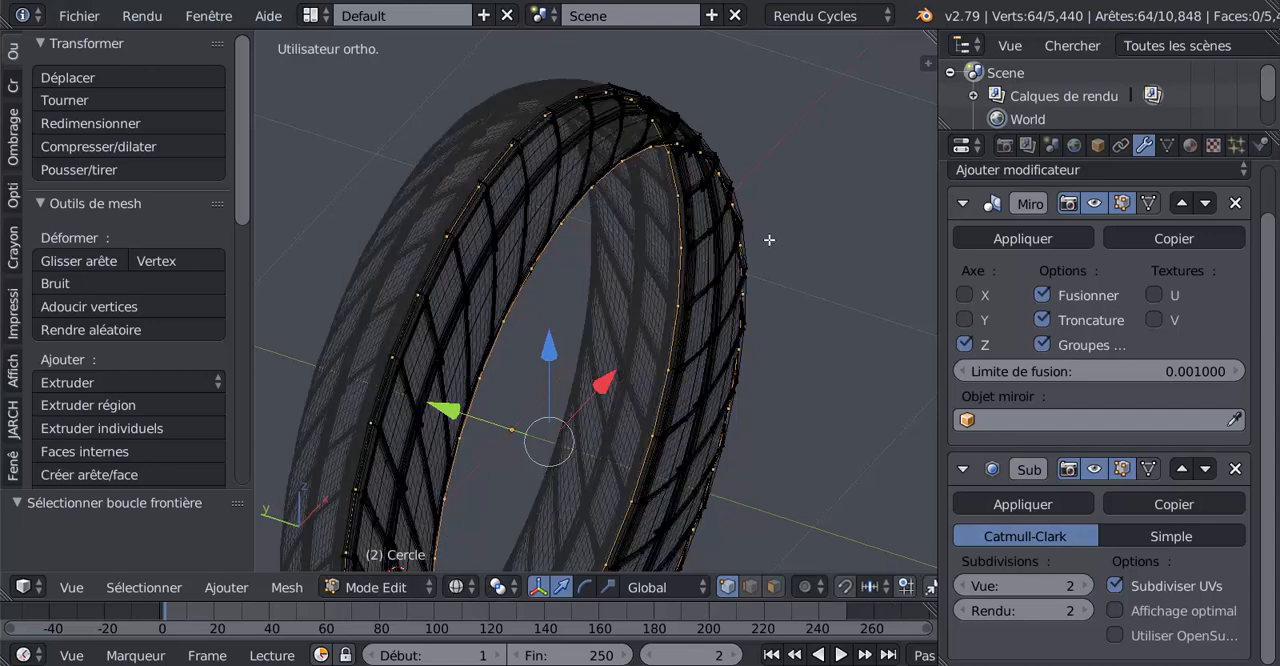
middle_drag(784, 251, 829, 241)
middle_drag(715, 337, 711, 334)
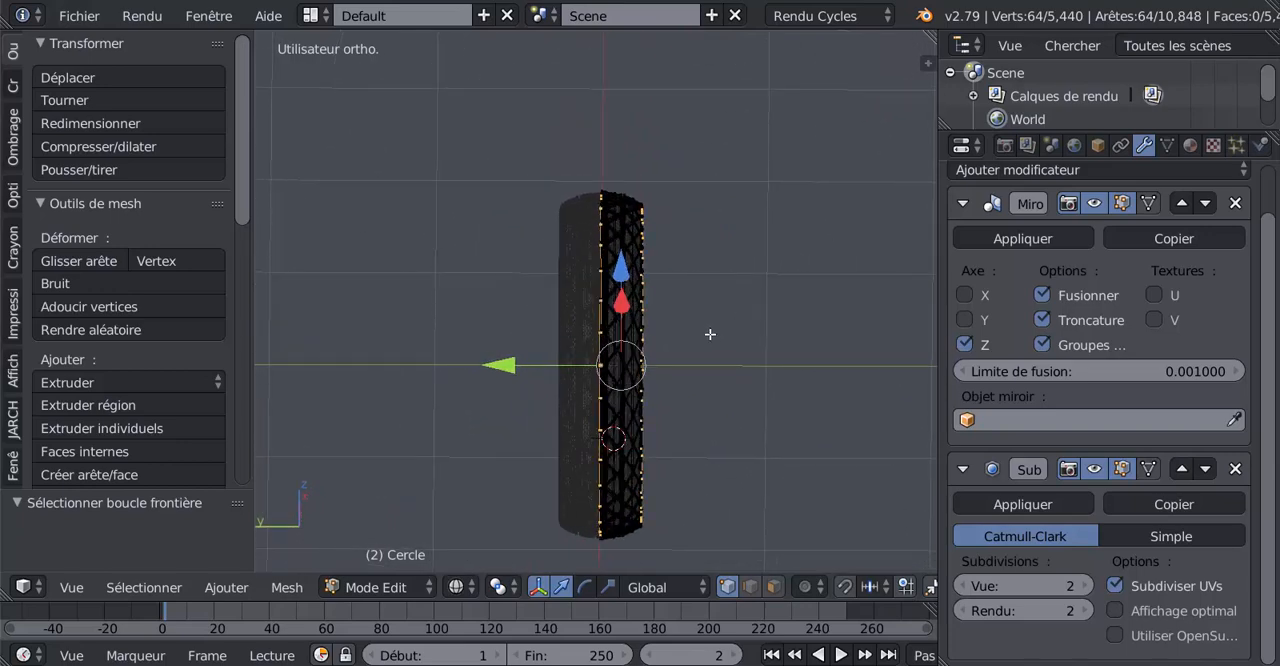
key(b)
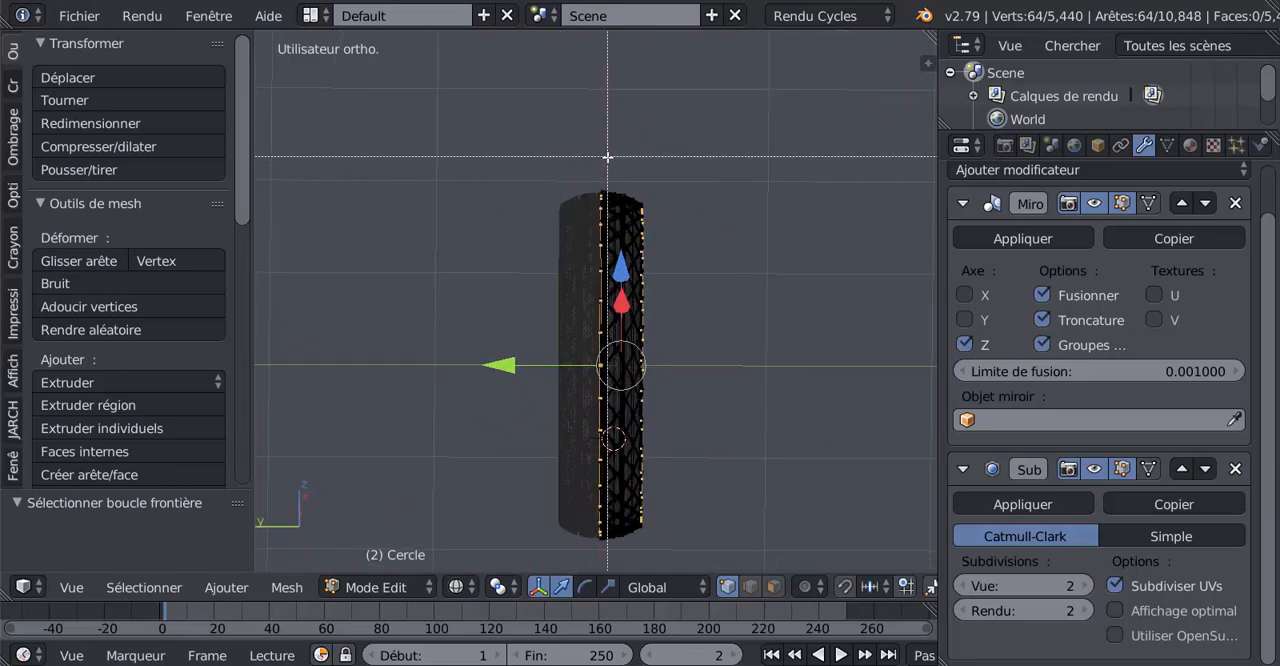
middle_drag(607, 156, 524, 556)
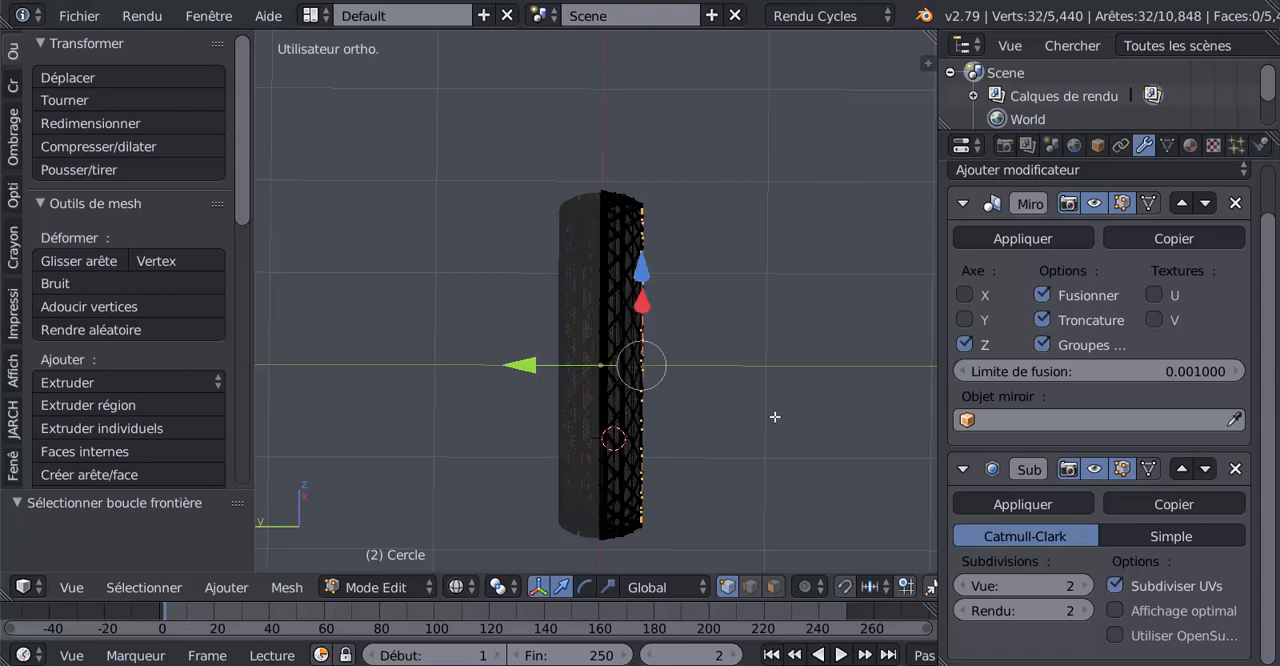
middle_drag(775, 417, 752, 414)
scroll(638, 380, up, 3)
middle_drag(664, 390, 704, 433)
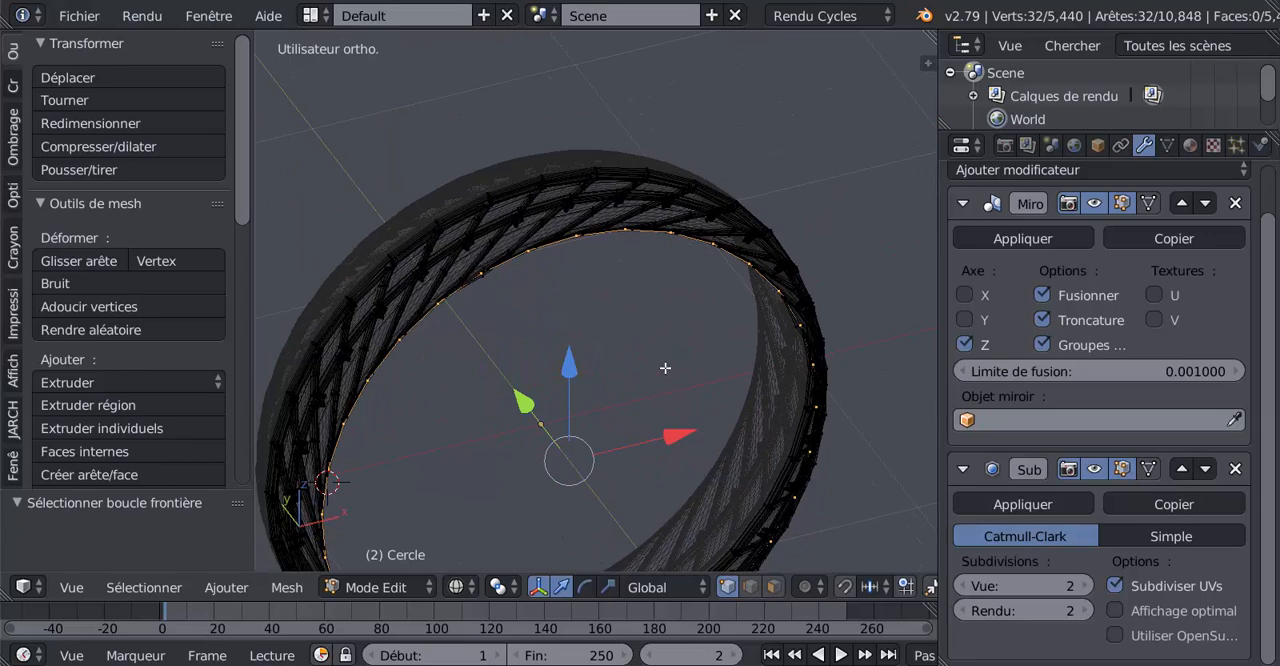
middle_drag(665, 368, 740, 378)
key(z)
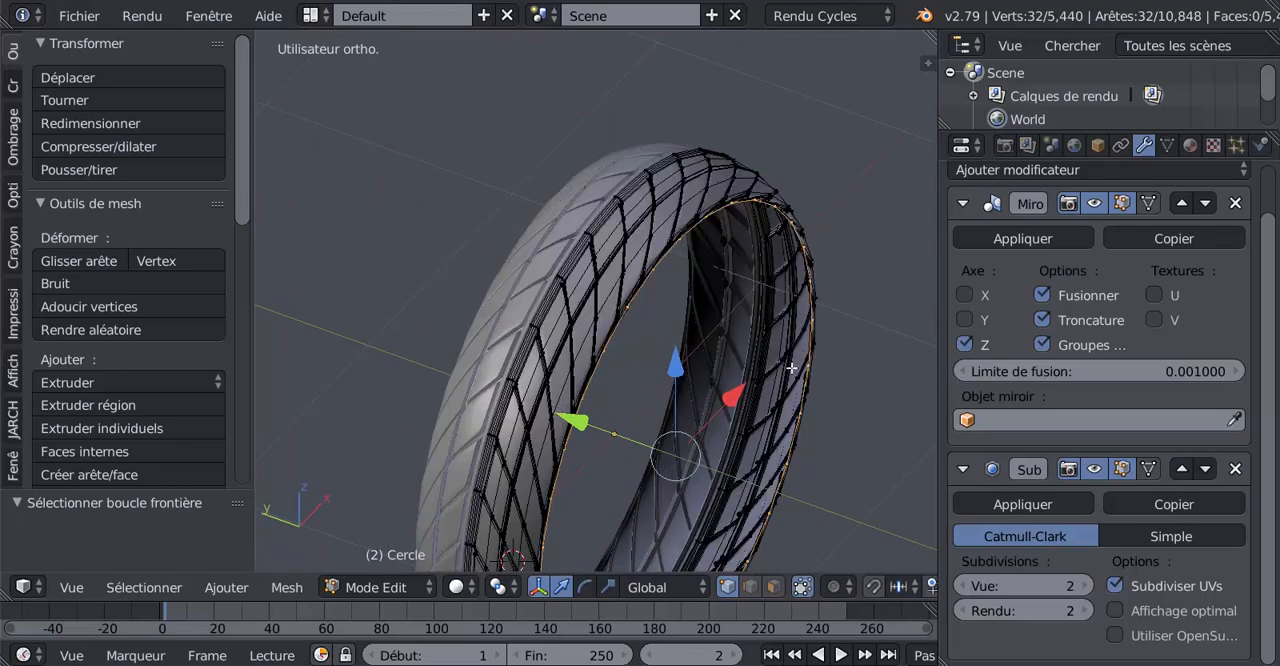
Extrude the outer rim loop in place and move the new ring slightly outward along the global Y axis
shift+middle_drag(794, 348, 703, 337)
scroll(703, 336, up, 2)
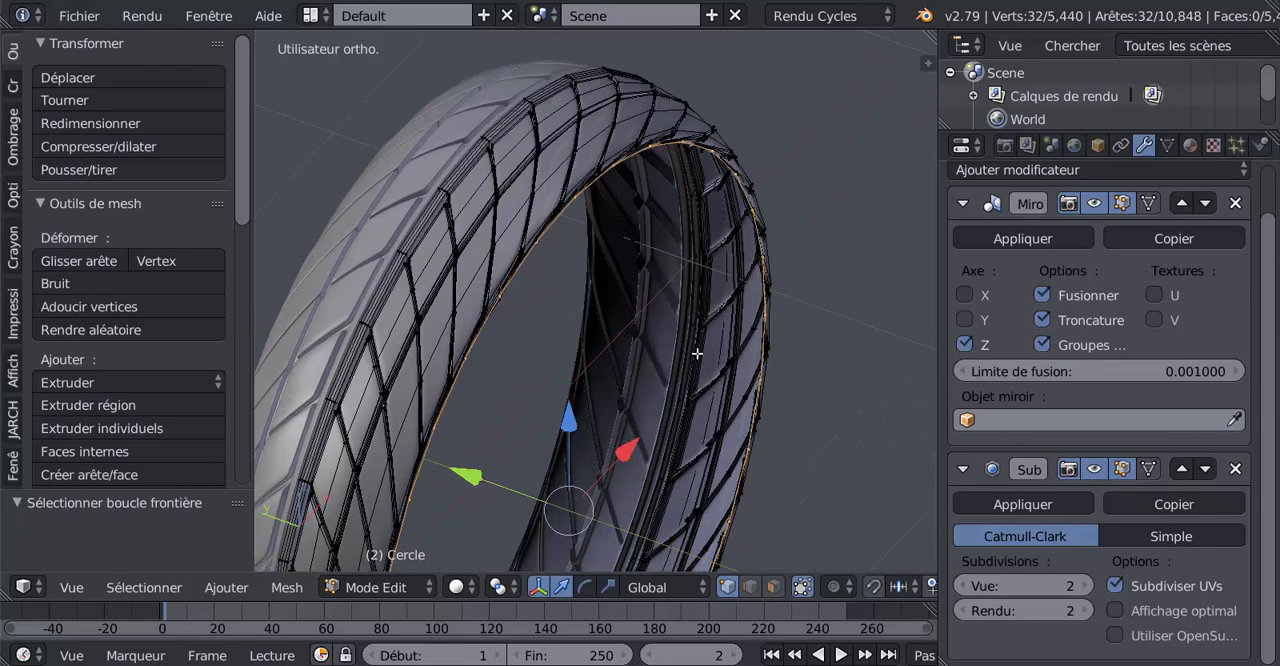
key(e)
right_click(696, 353)
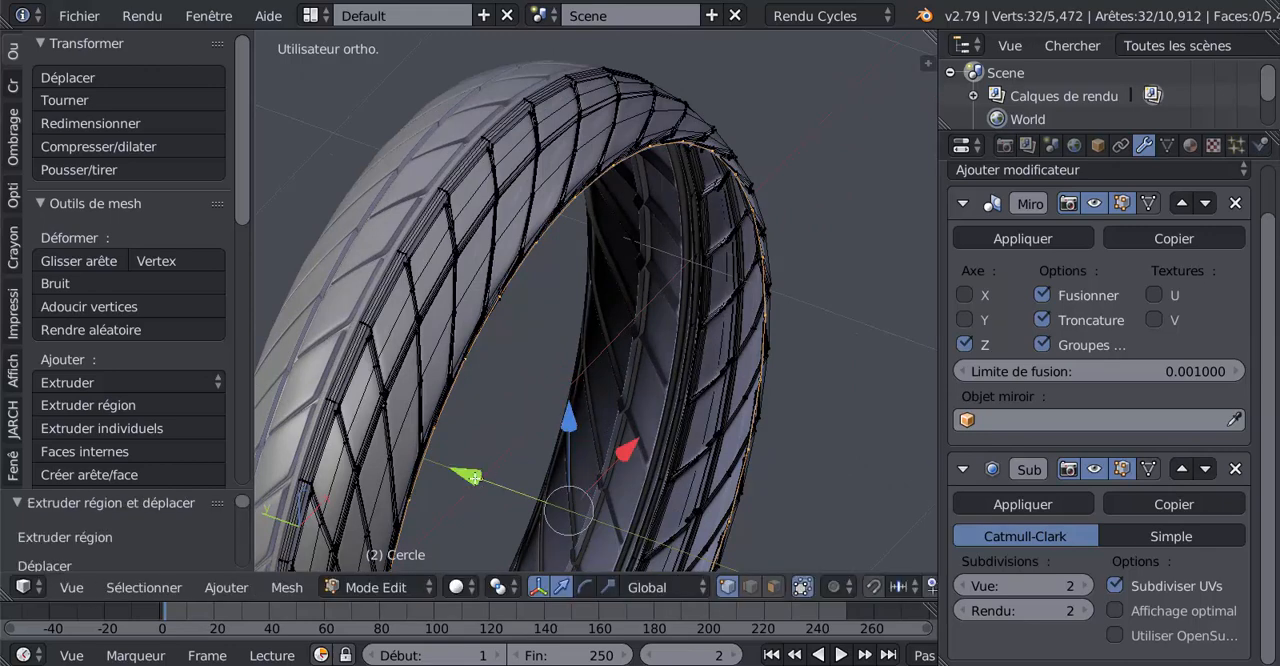
drag(474, 477, 483, 479)
middle_drag(577, 429, 677, 399)
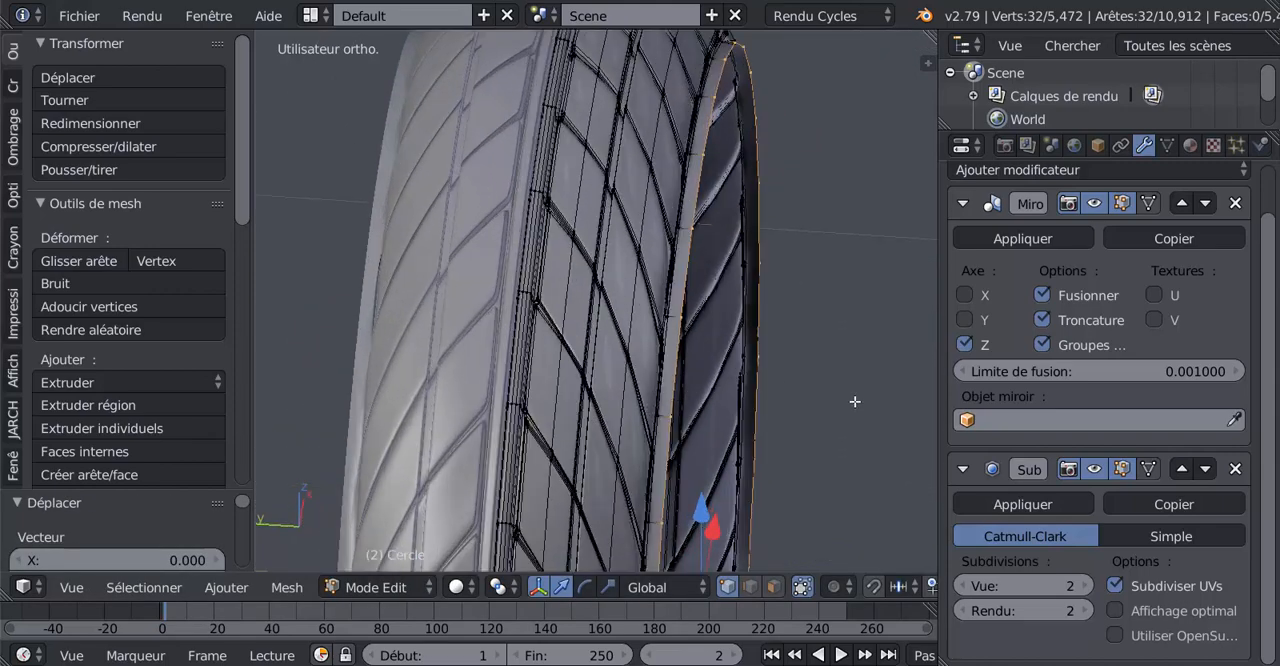
scroll(855, 401, down, 2)
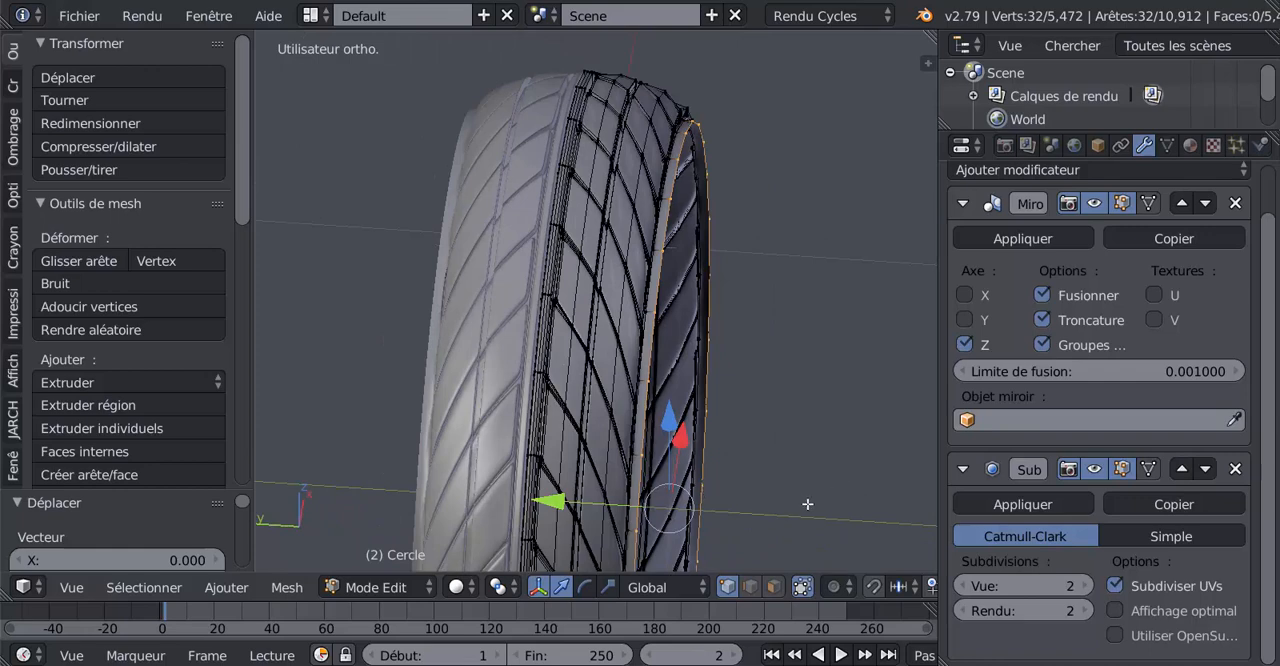
Extrude the outer rim loop inward, scaling the new ring to about 0.96, and move it slightly outward along the global Y axis
key(e)
key(s)
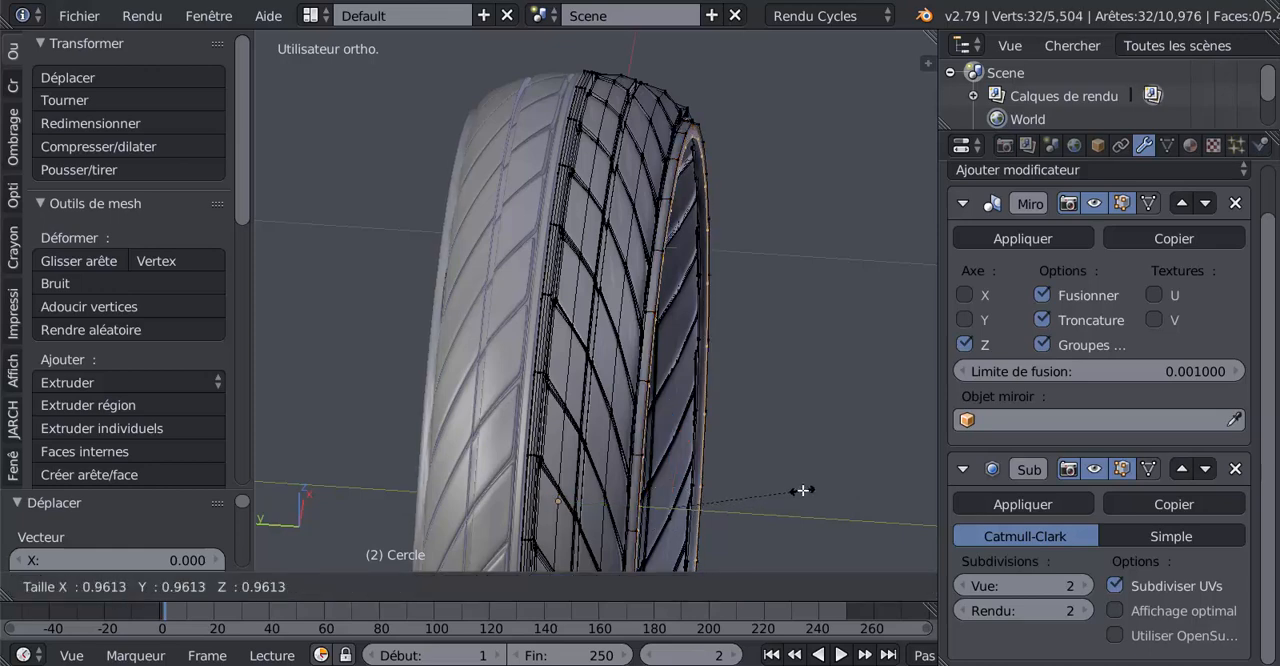
click(802, 490)
drag(556, 501, 564, 501)
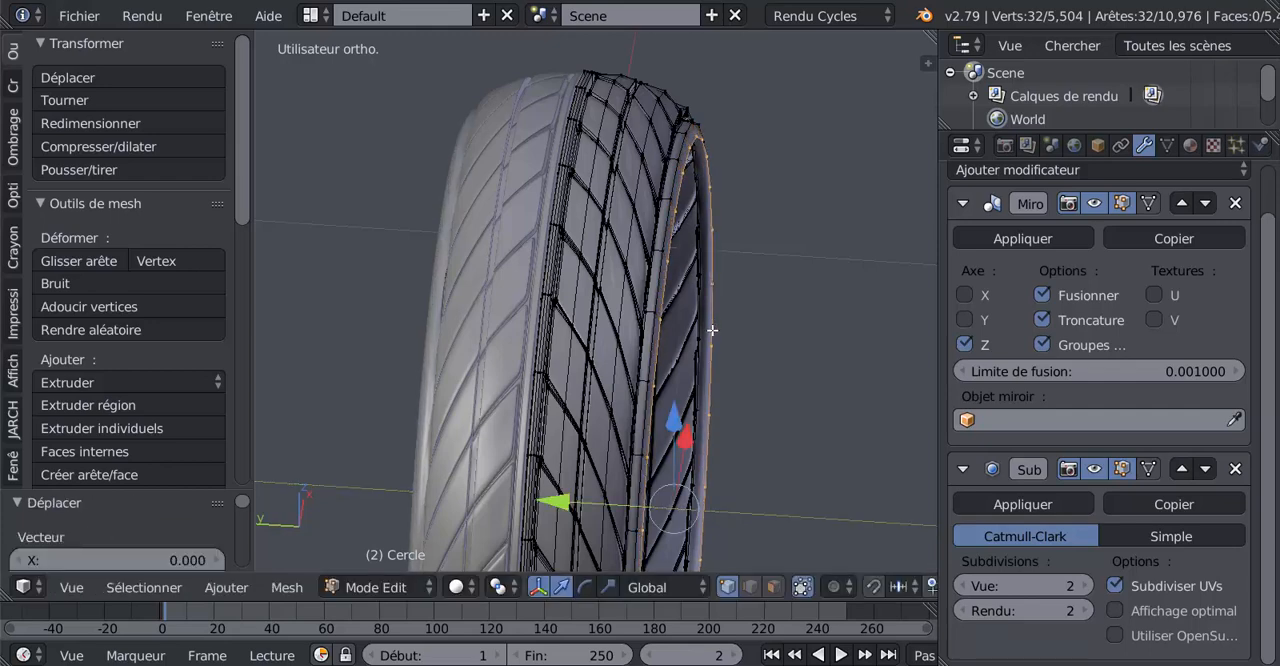
Enlarge the selected rim ring slightly with a uniform scale of 1.016
middle_drag(767, 450, 701, 417)
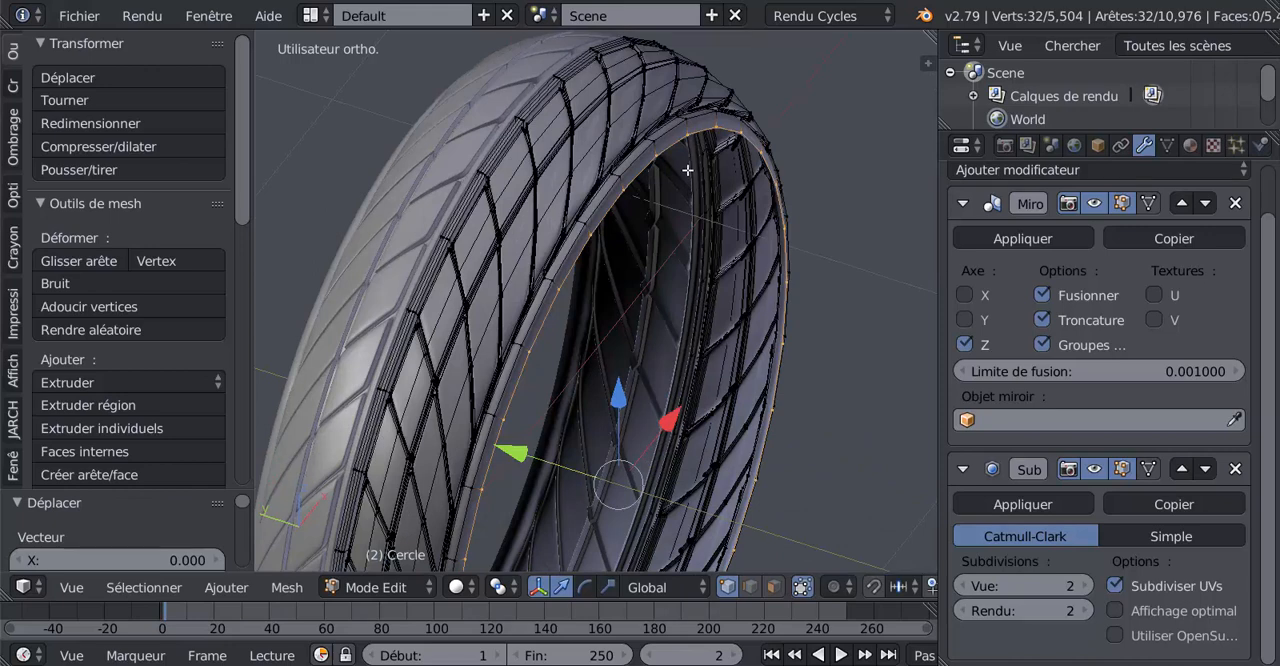
middle_drag(680, 217, 711, 241)
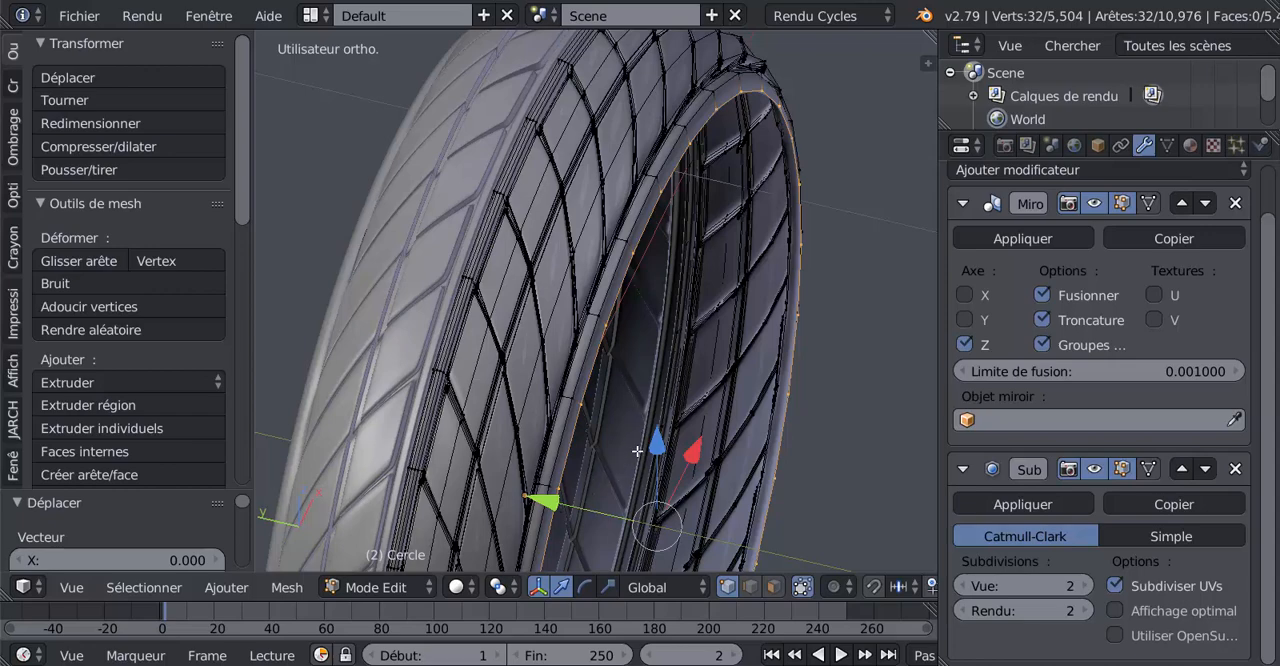
middle_drag(689, 345, 649, 326)
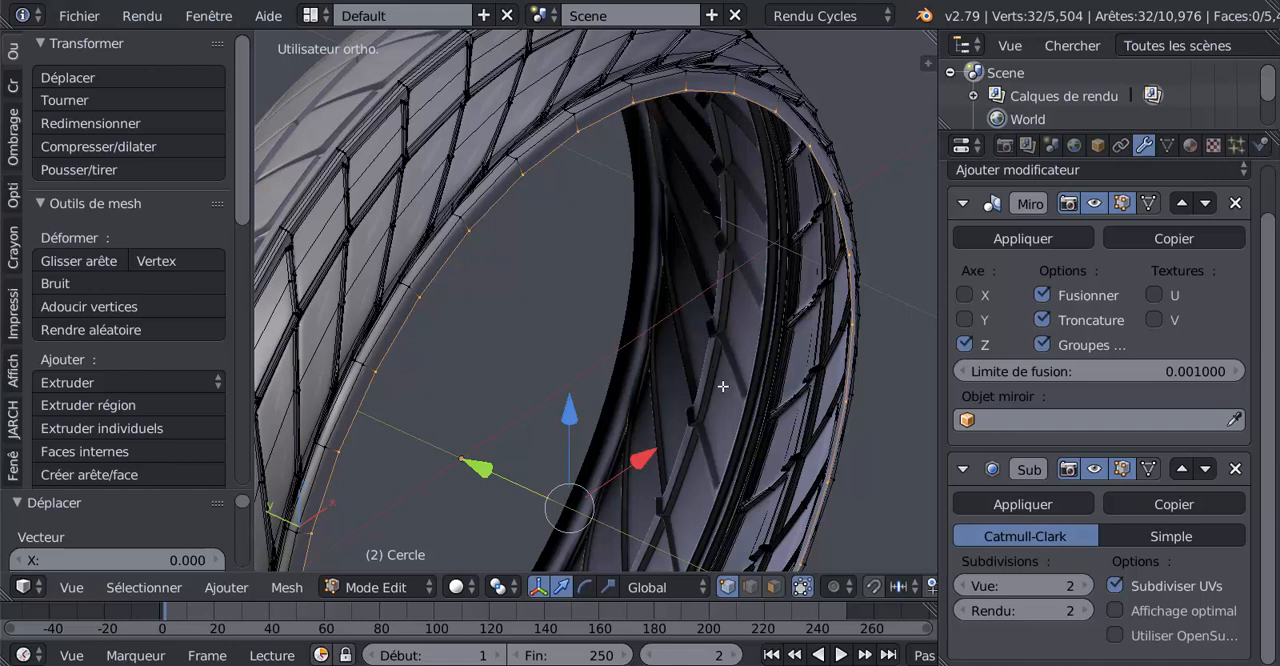
key(s)
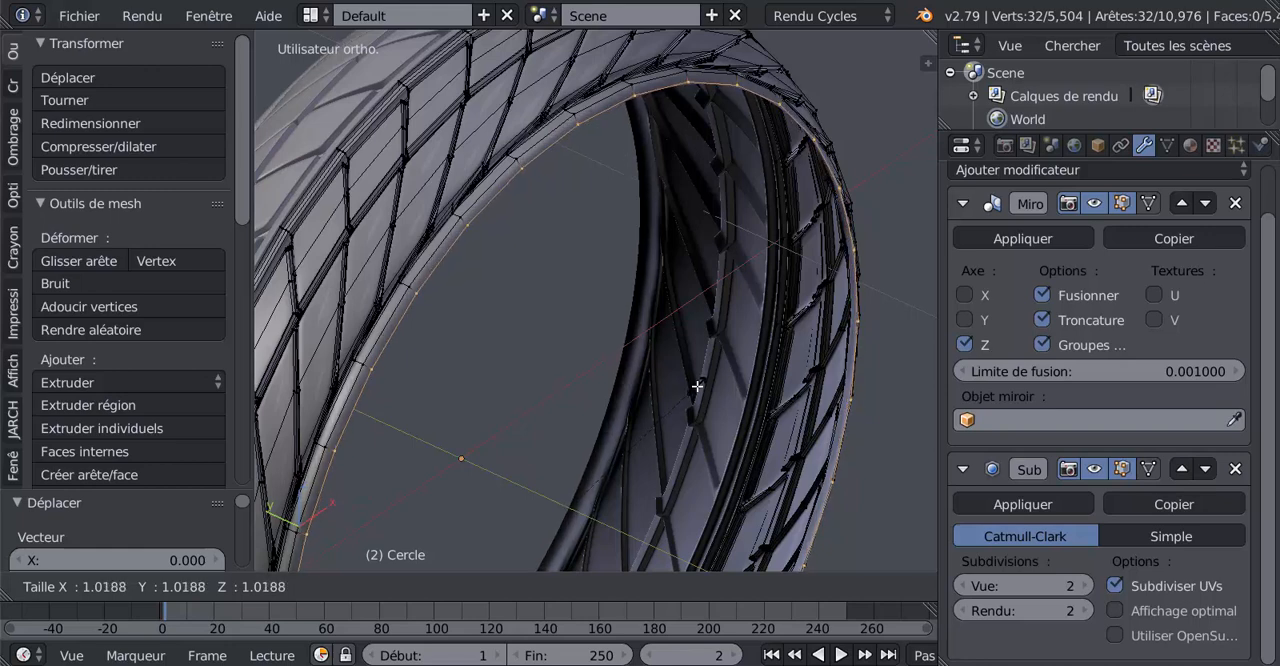
click(696, 390)
Extrude the enlarged rim ring in place and shift the new ring a little further outward along the Y axis
middle_drag(695, 391, 736, 391)
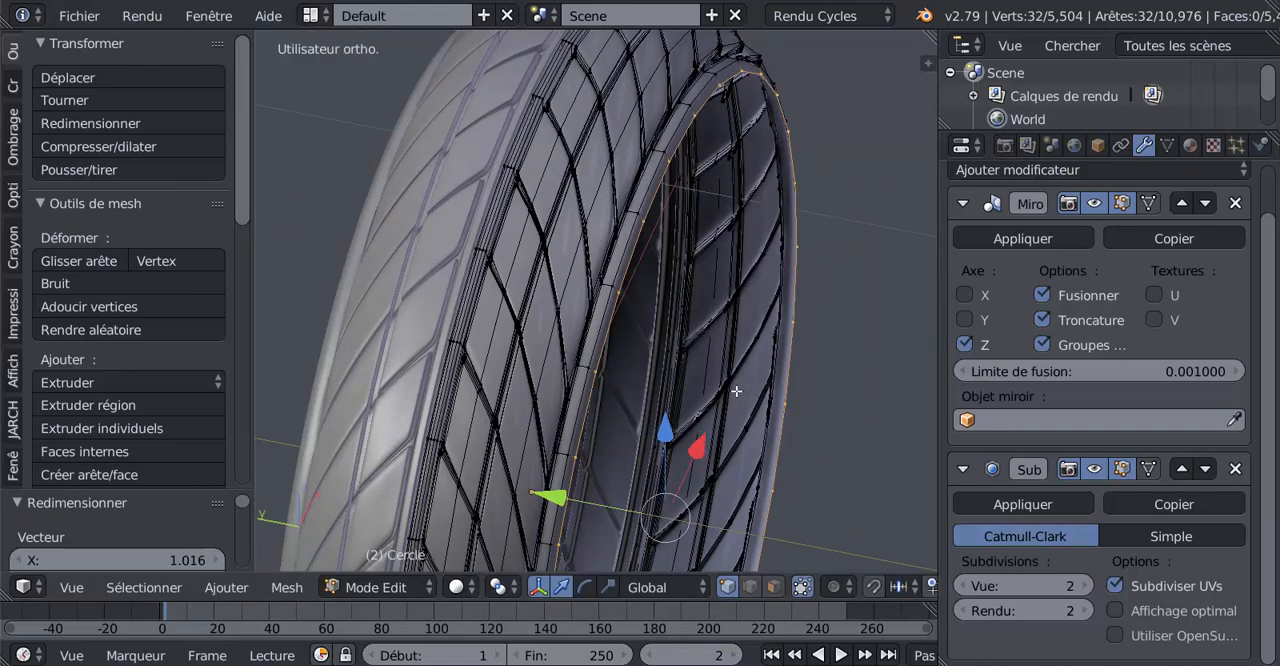
key(e)
right_click(736, 391)
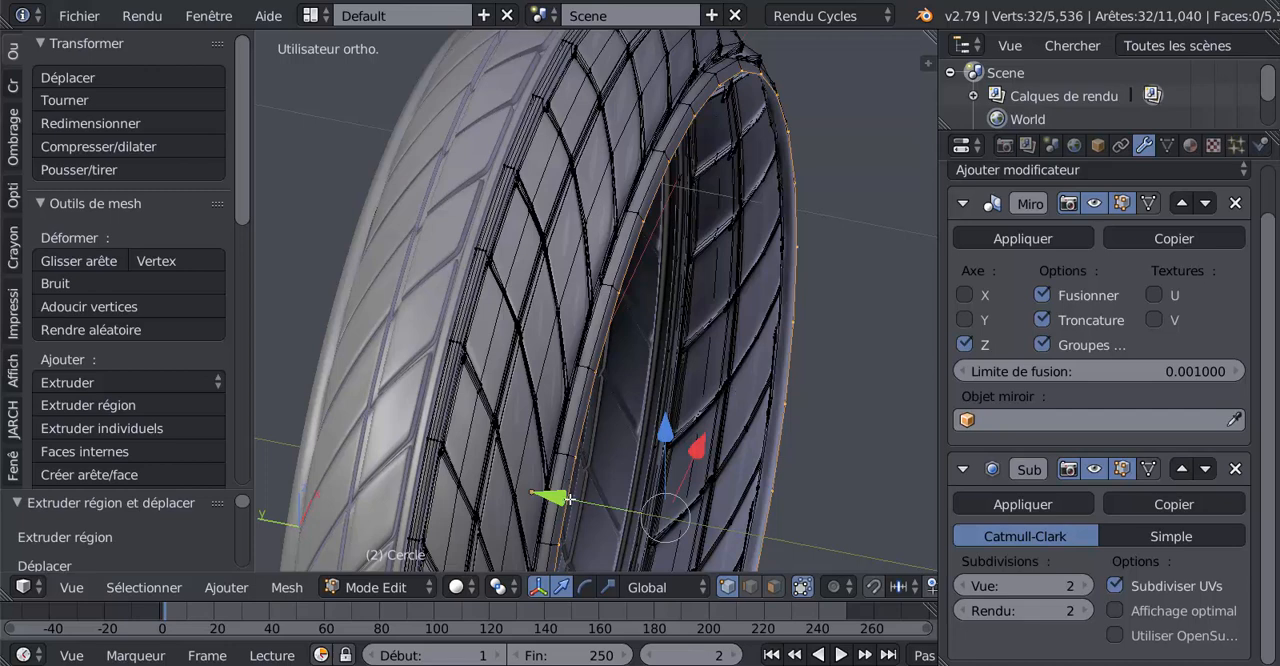
drag(568, 498, 577, 500)
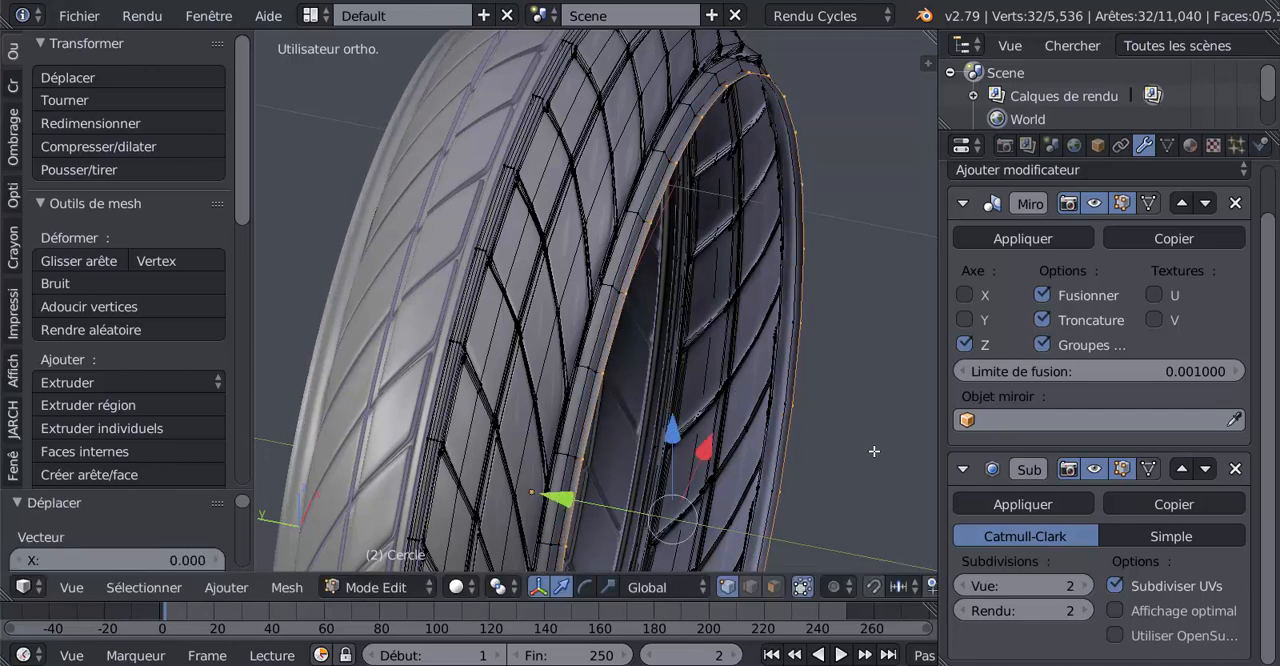
Extrude the outermost ring and scale it well inward to form a flat sidewall around the wheel opening
key(e)
key(s)
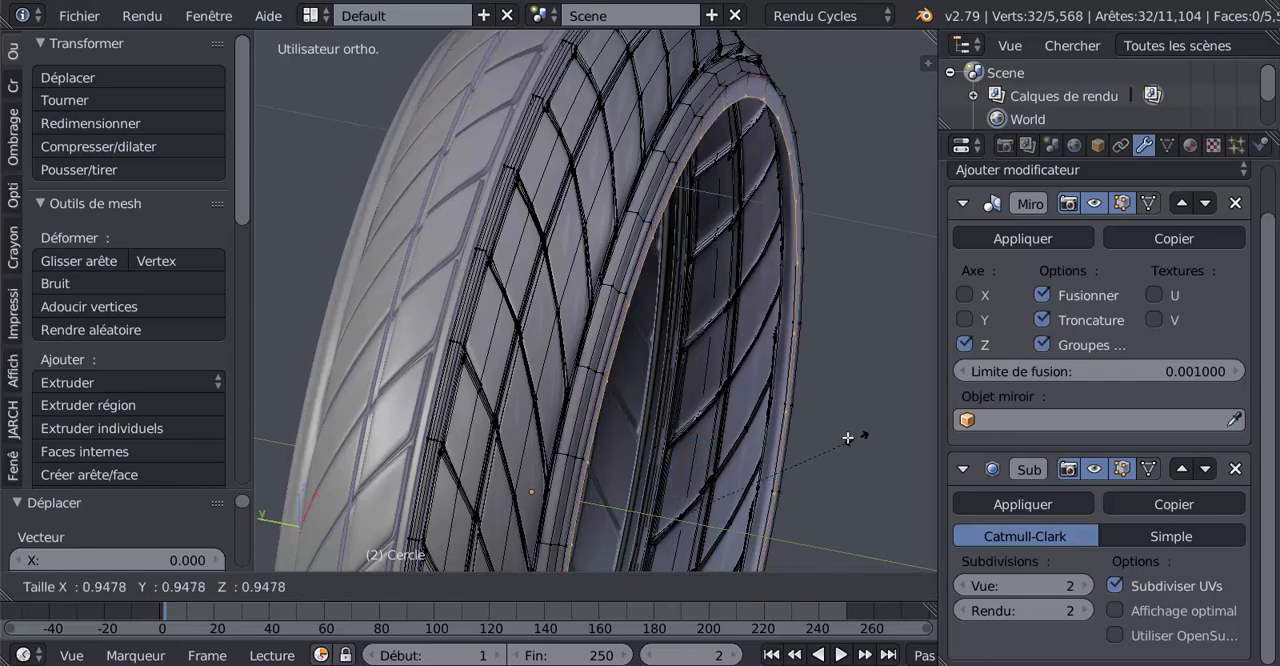
click(757, 428)
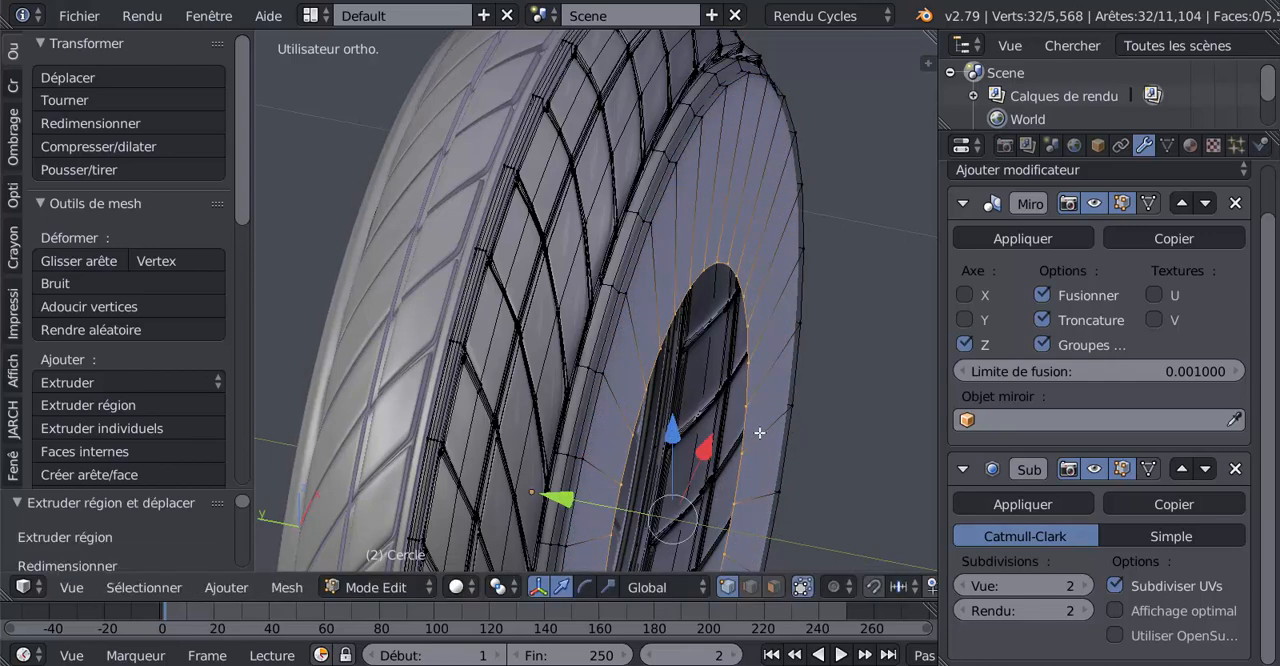
In front view, enlarge the sidewall's inner ring by 1.341 and constrain the scaling to the X and Z axes
scroll(812, 433, down, 4)
middle_drag(812, 433, 663, 368)
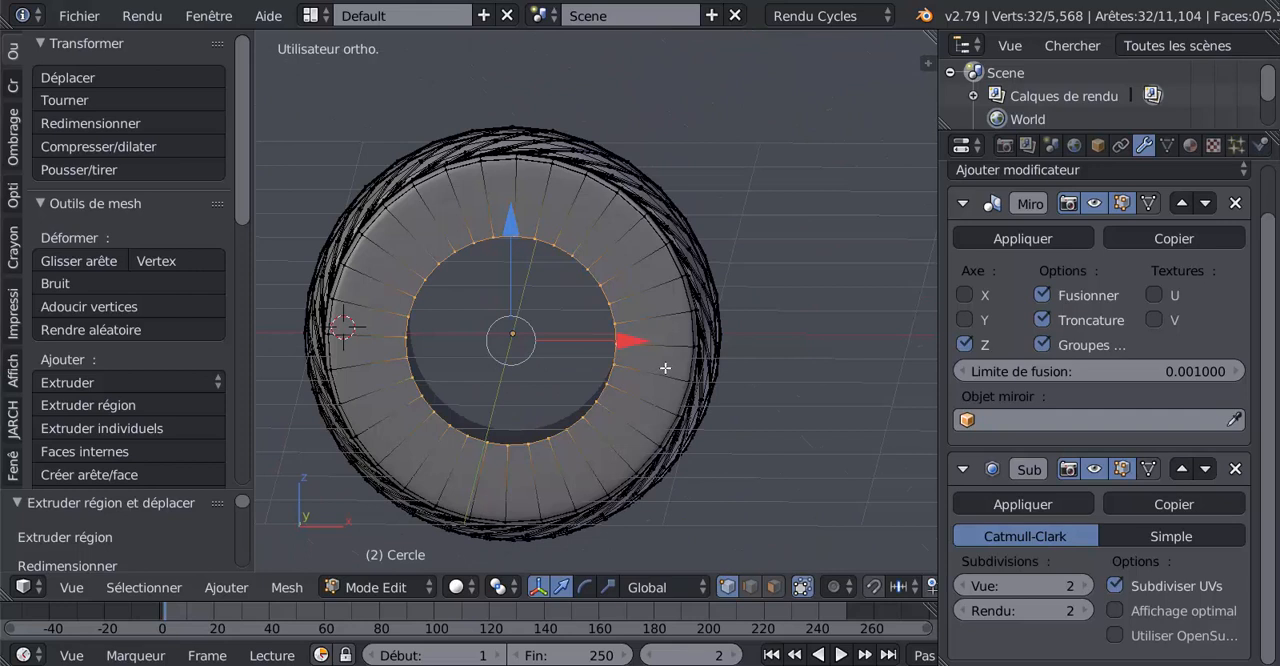
key(KP_1)
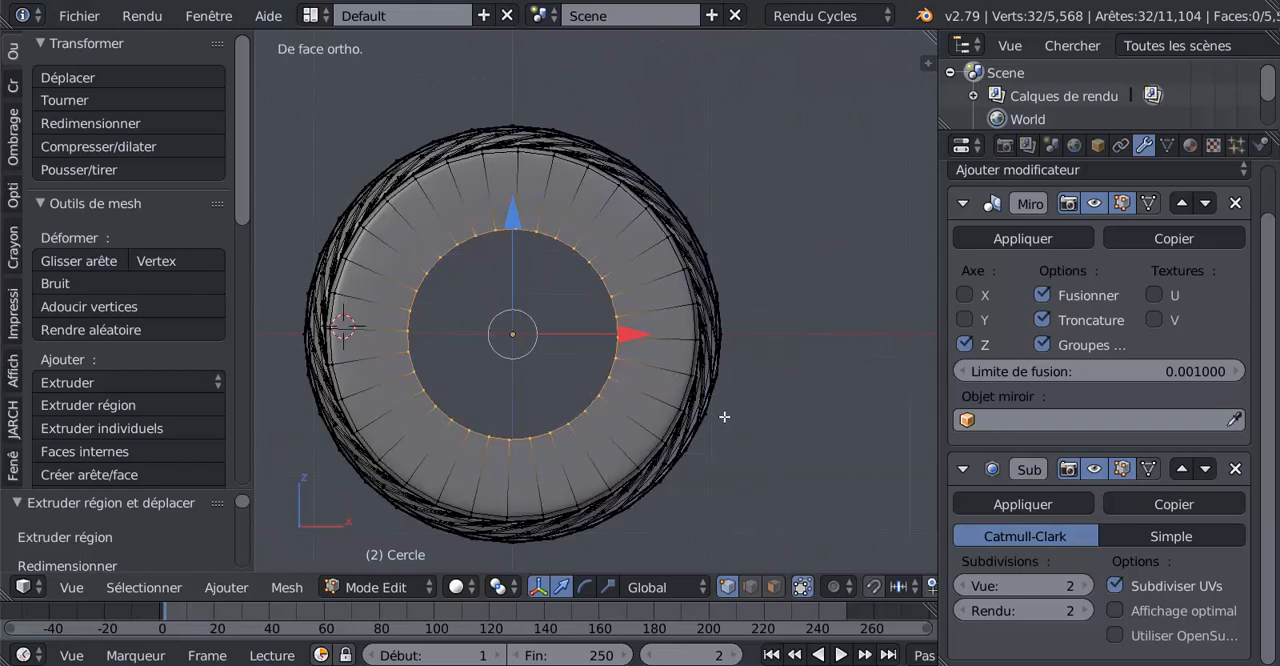
key(s)
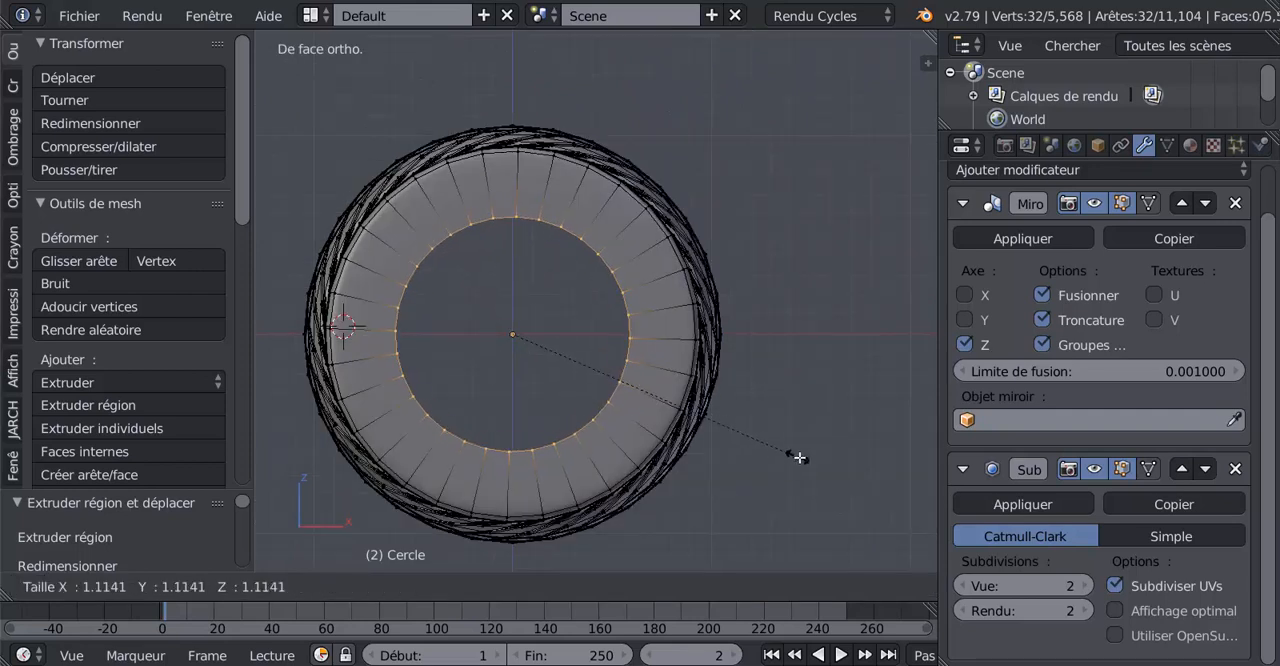
click(850, 486)
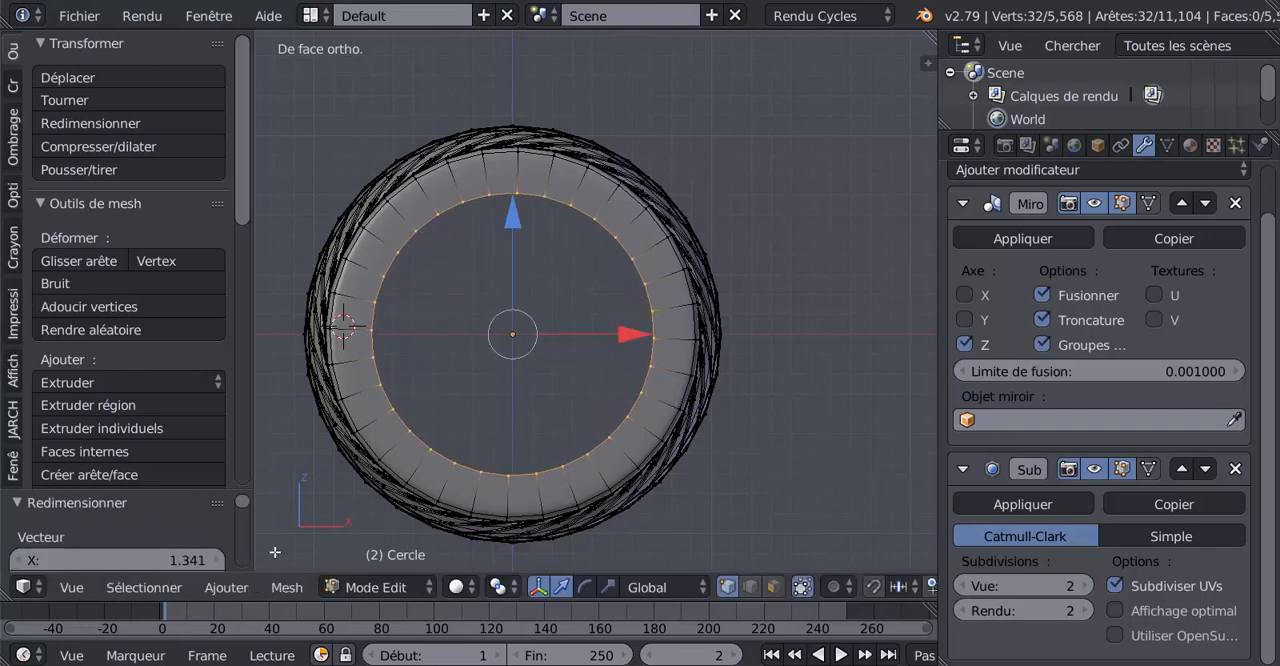
drag(176, 491, 184, 307)
middle_drag(732, 371, 823, 280)
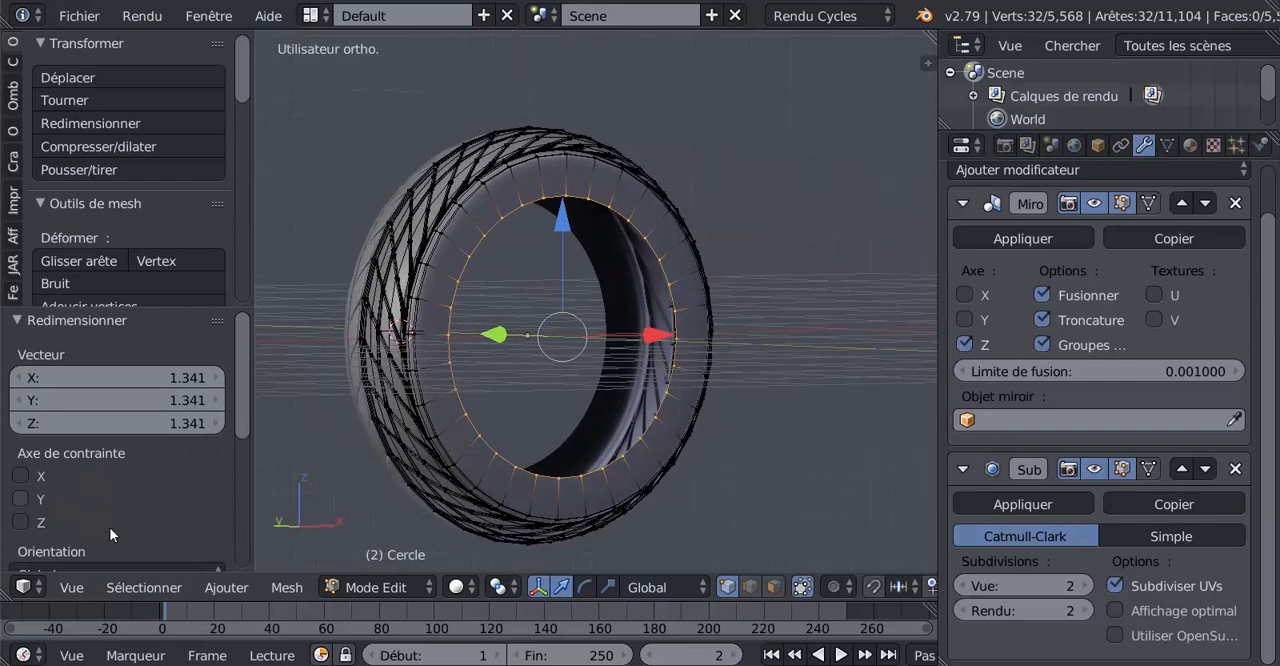
click(21, 477)
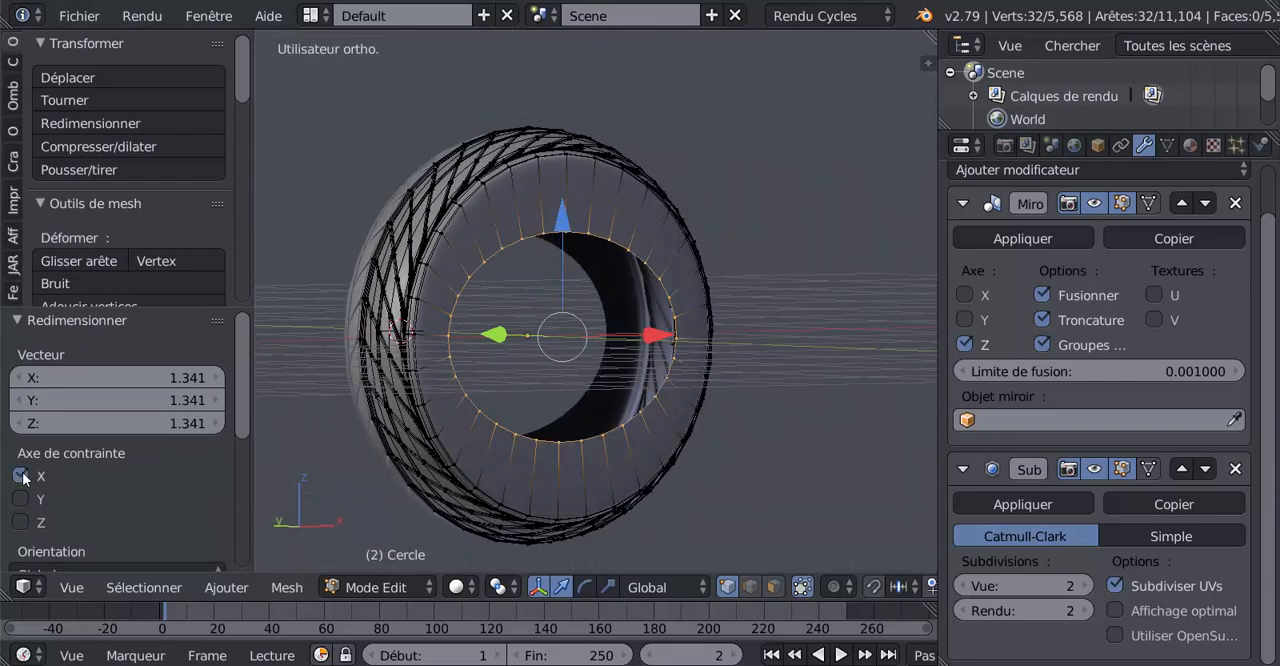
click(20, 522)
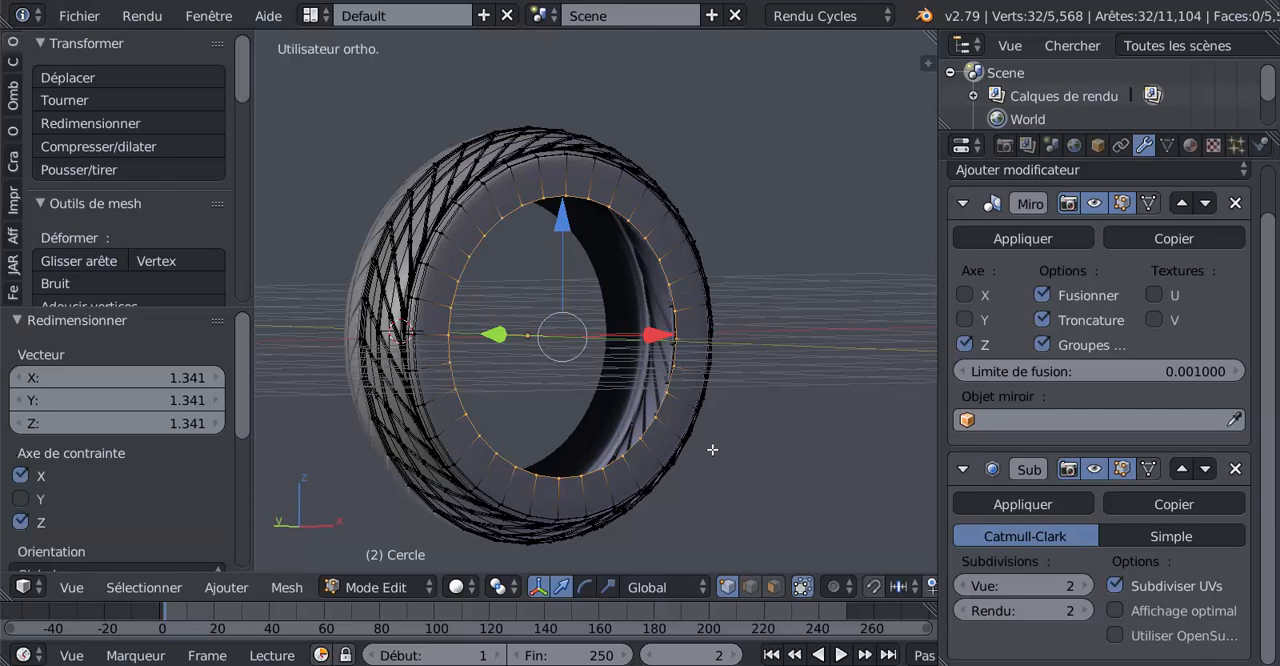
Check the smoothed tyre in object mode, and back in edit mode scale the sidewall's inner ring by 0.946
middle_drag(730, 490, 729, 503)
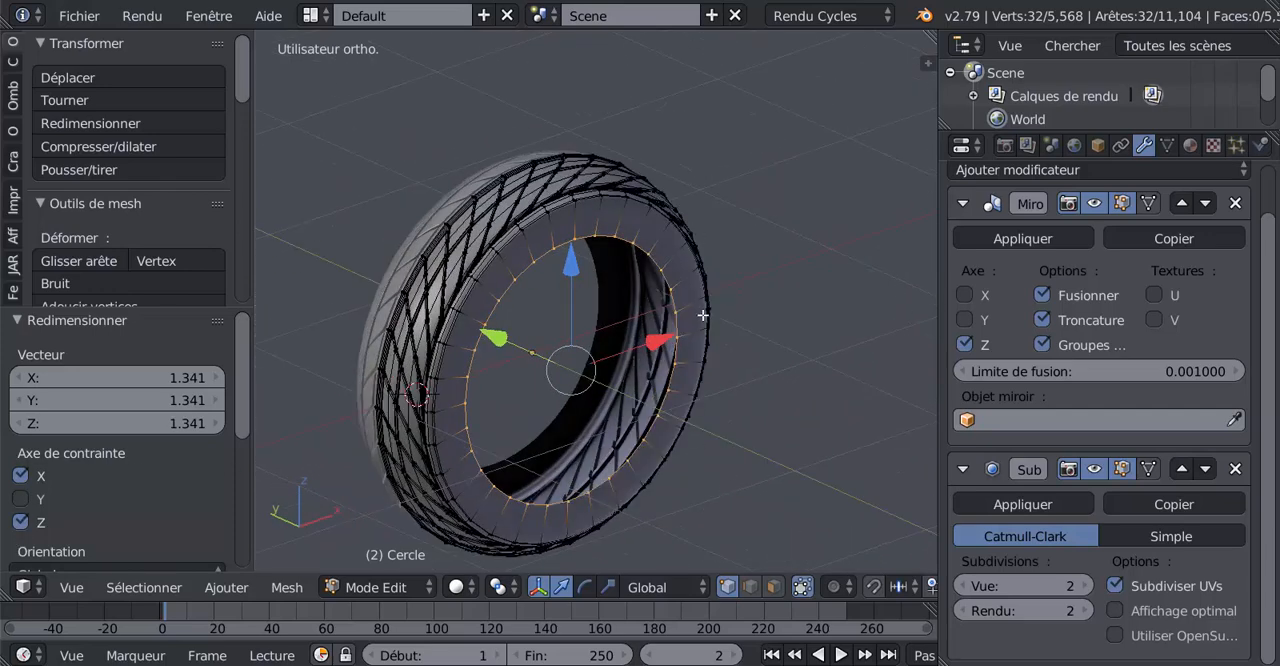
key(Tab)
middle_drag(641, 362, 634, 329)
middle_drag(629, 371, 646, 380)
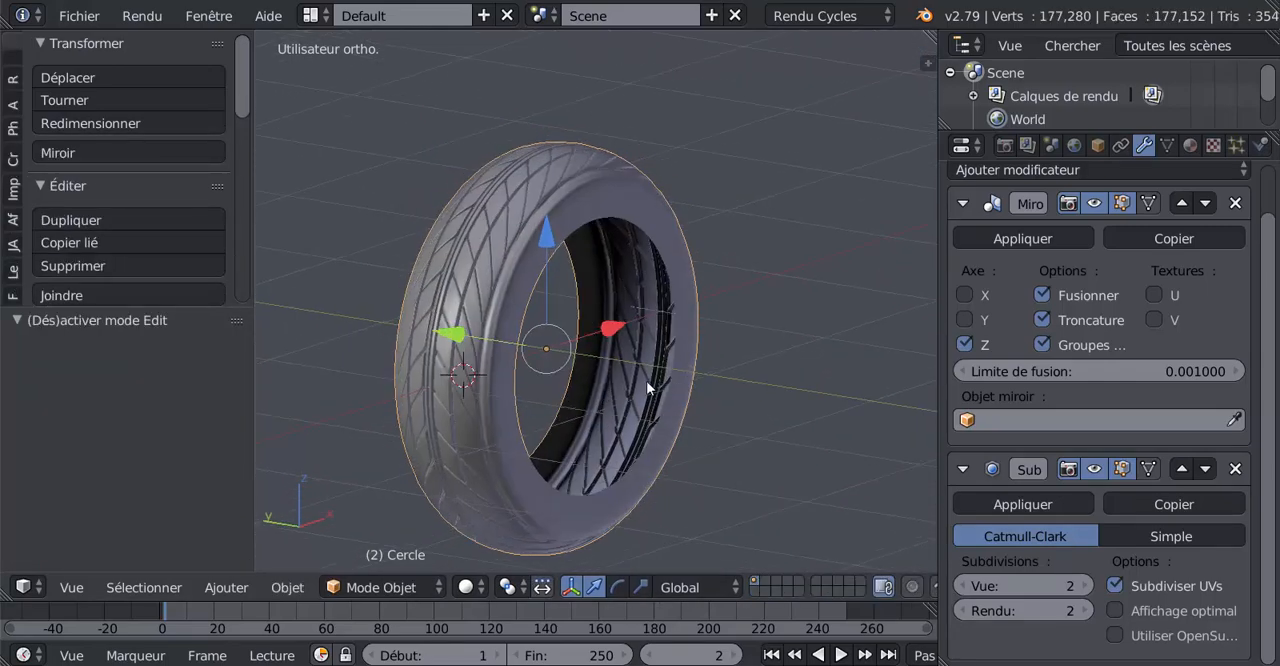
scroll(641, 366, up, 2)
key(Tab)
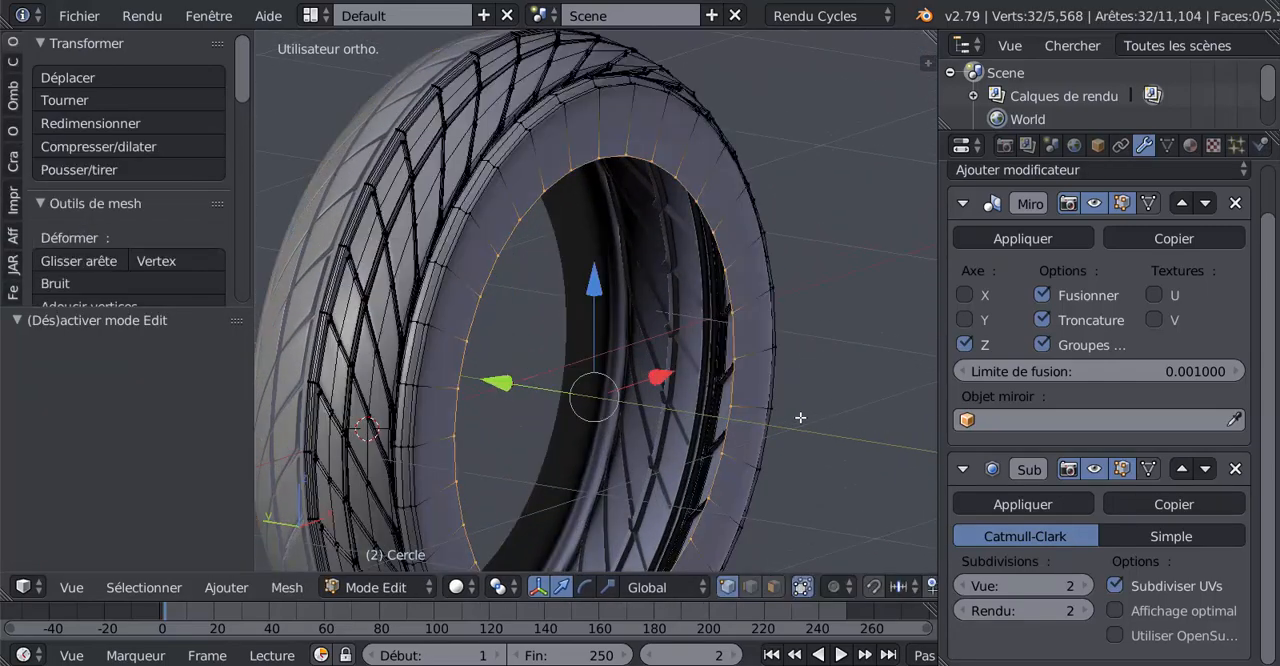
middle_drag(803, 420, 764, 443)
key(s)
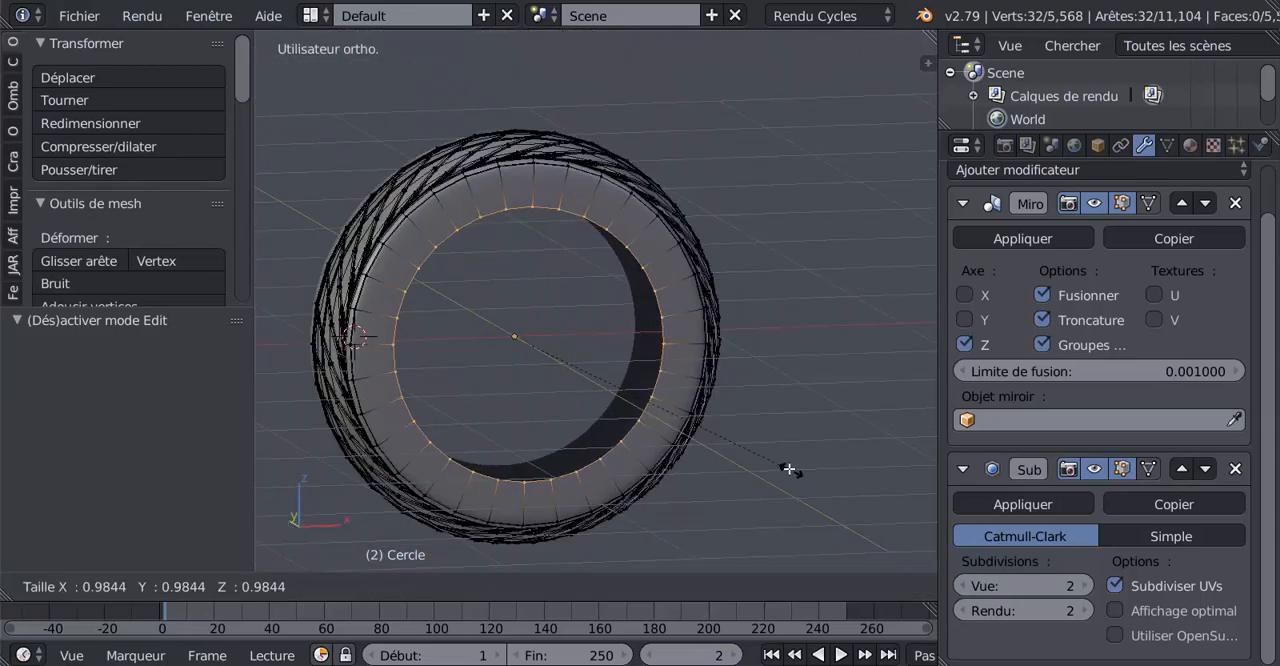
click(782, 460)
Add one loop cut around the middle of the sidewall and move it -0.032 along the global Y axis
middle_drag(680, 453, 709, 426)
scroll(709, 426, up, 2)
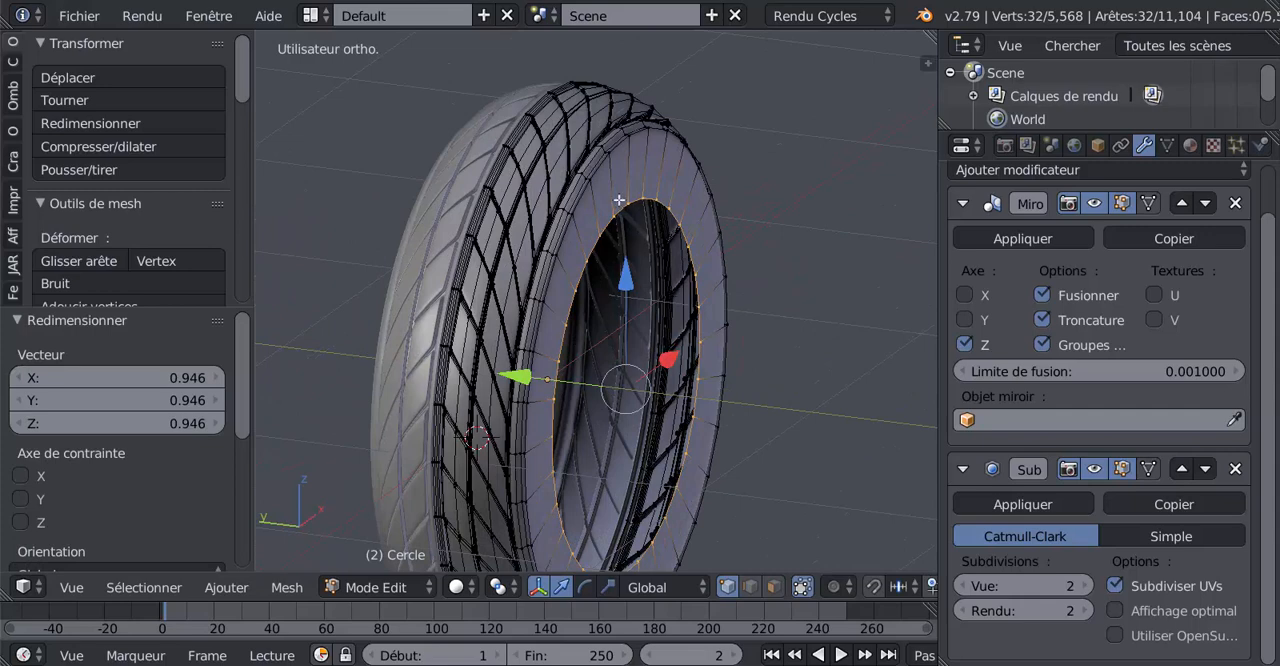
key(Tab)
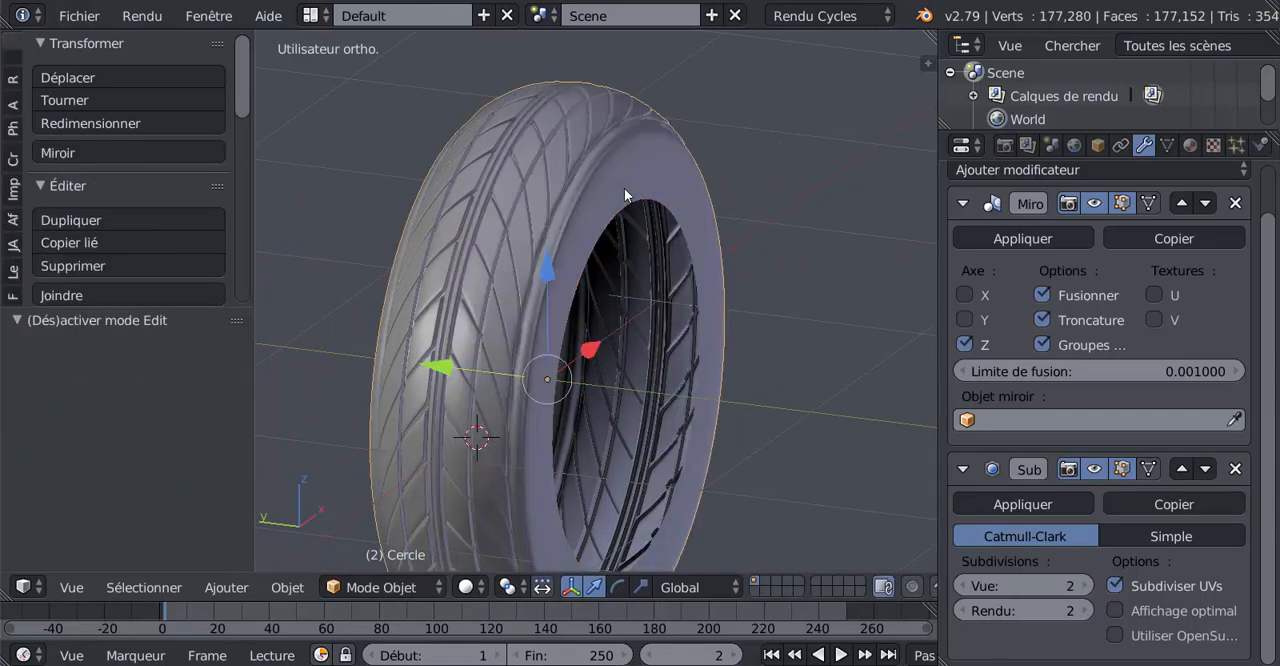
key(Tab)
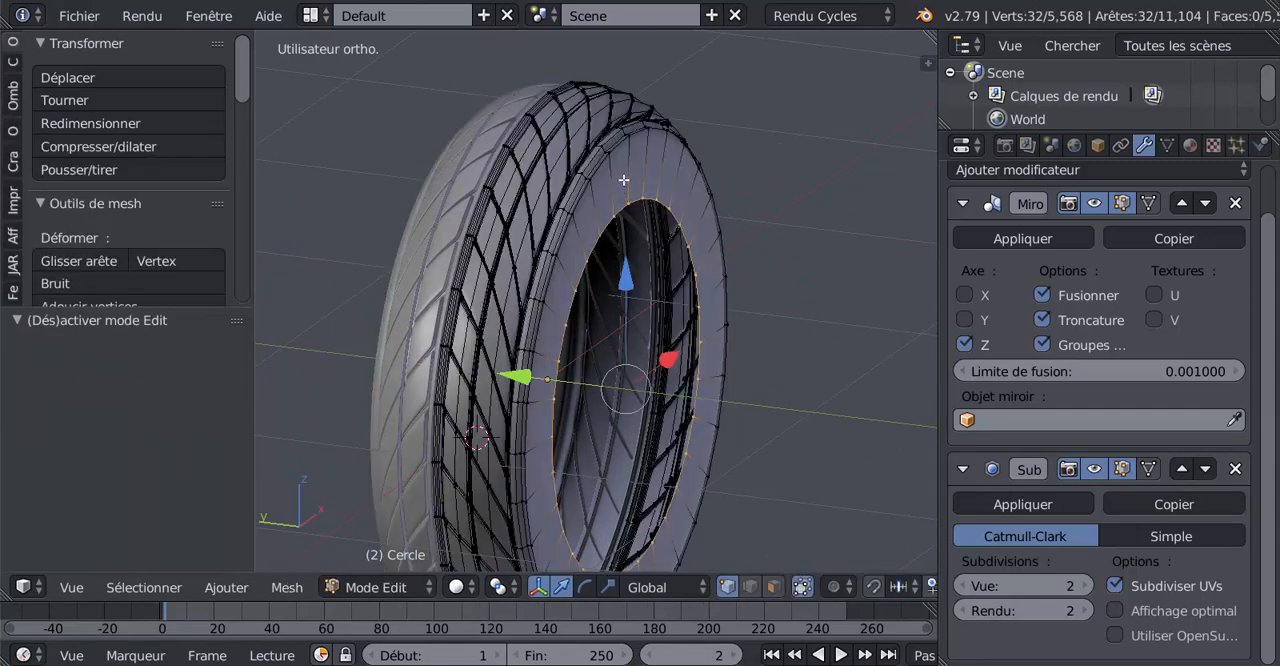
key(ctrl+r)
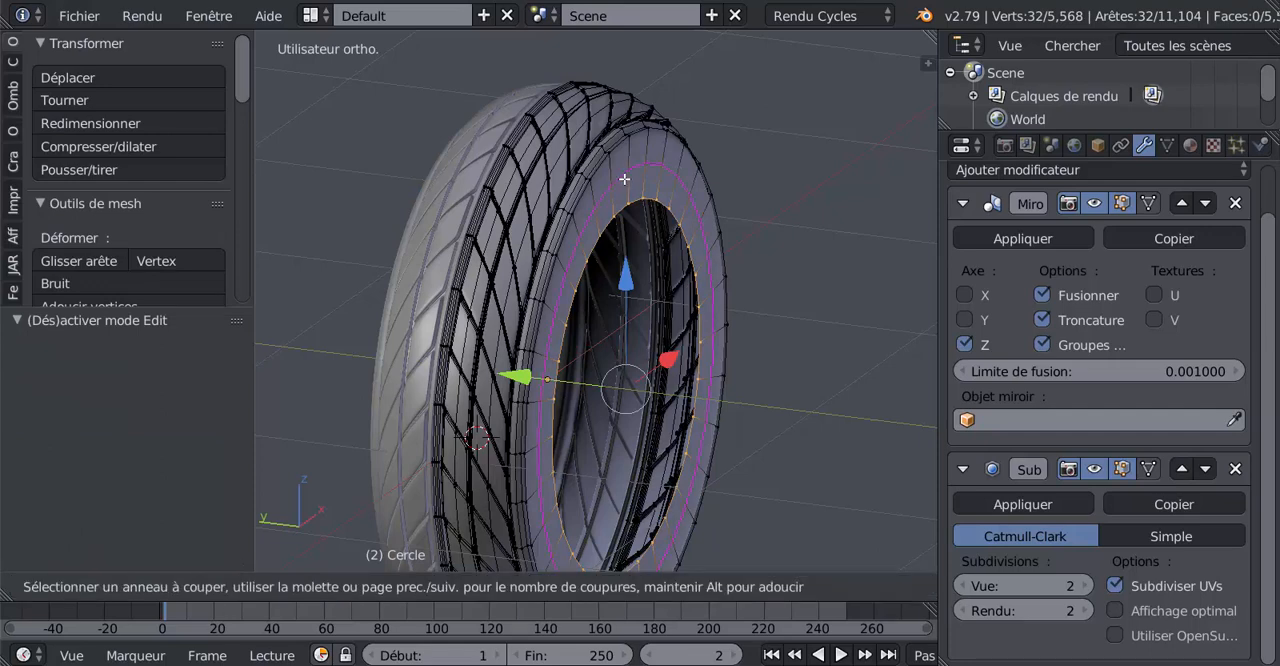
click(624, 179)
click(603, 324)
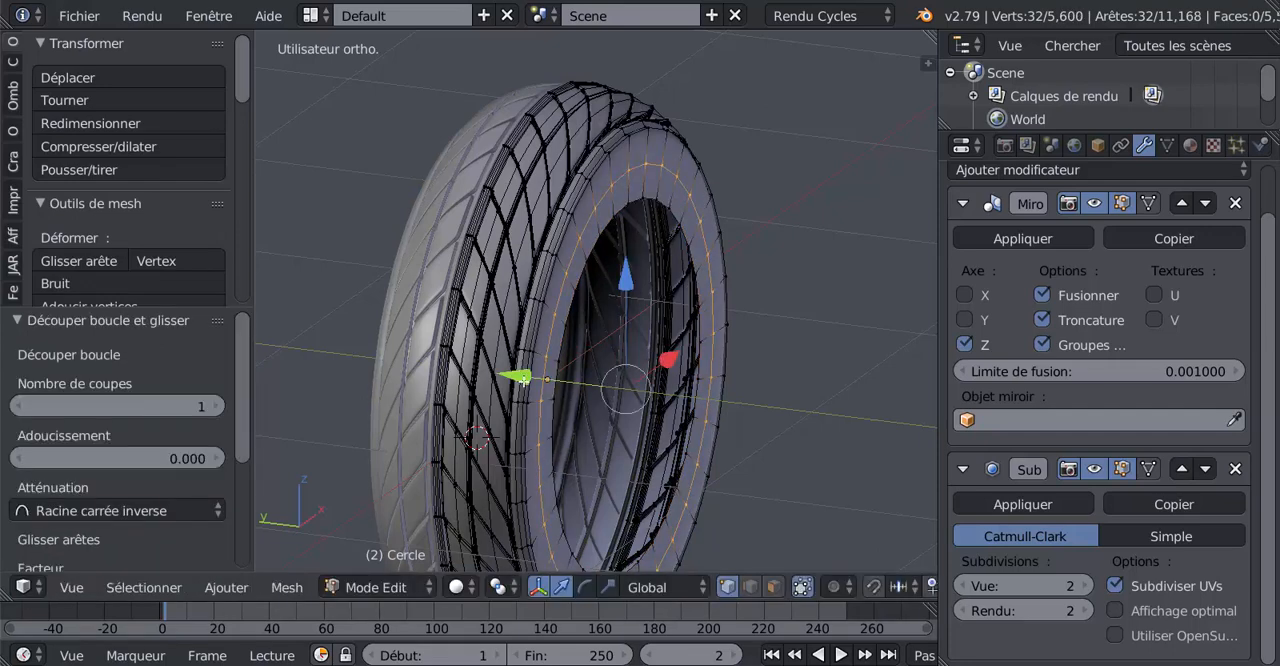
drag(522, 378, 535, 384)
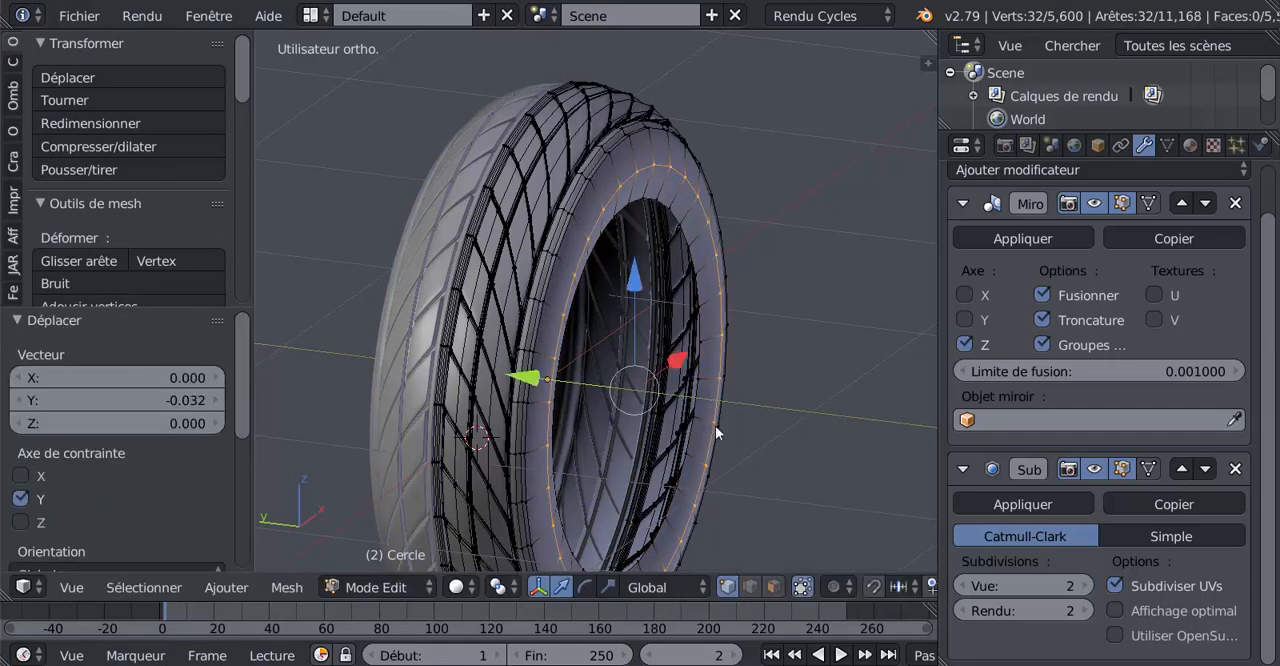
Add a centred loop cut between the sidewall's middle loop and its inner edge and move it 0.017 along the Y axis
key(Tab)
mouse_move(715, 425)
middle_down()
mouse_move(614, 429)
mouse_move(546, 346)
mouse_move(547, 268)
mouse_move(594, 379)
mouse_move(728, 436)
middle_up()
scroll(727, 419, up, 3)
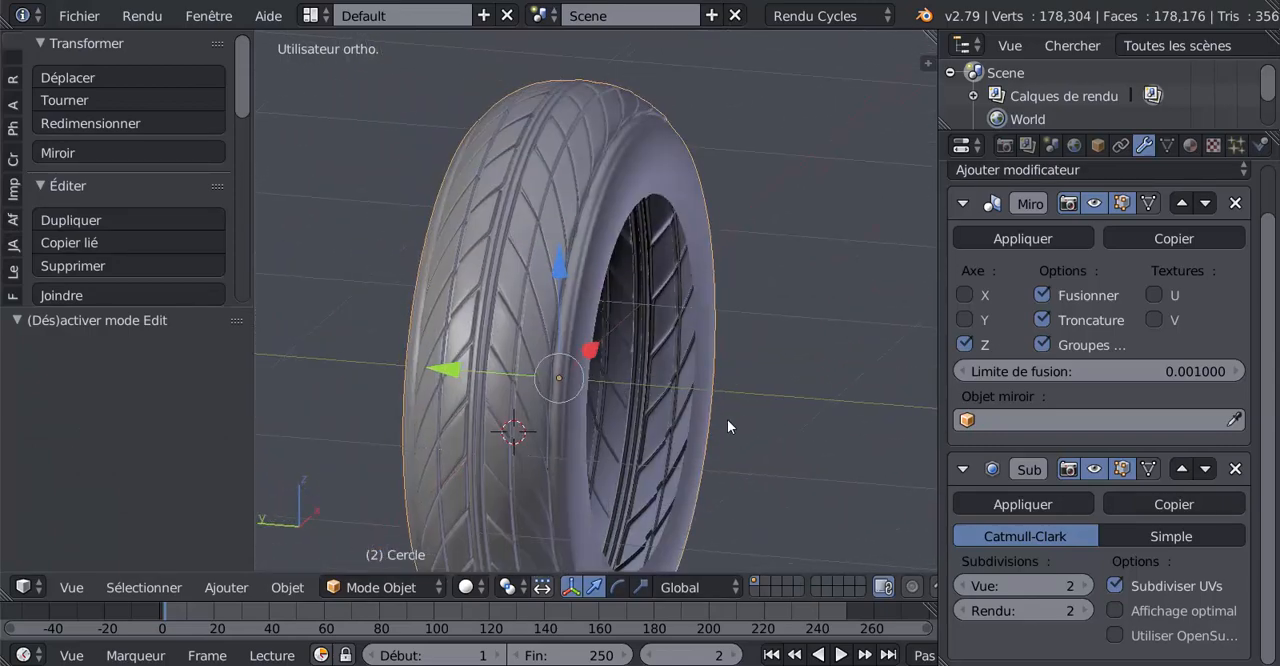
key(Tab)
scroll(653, 390, up, 2)
middle_drag(653, 390, 645, 388)
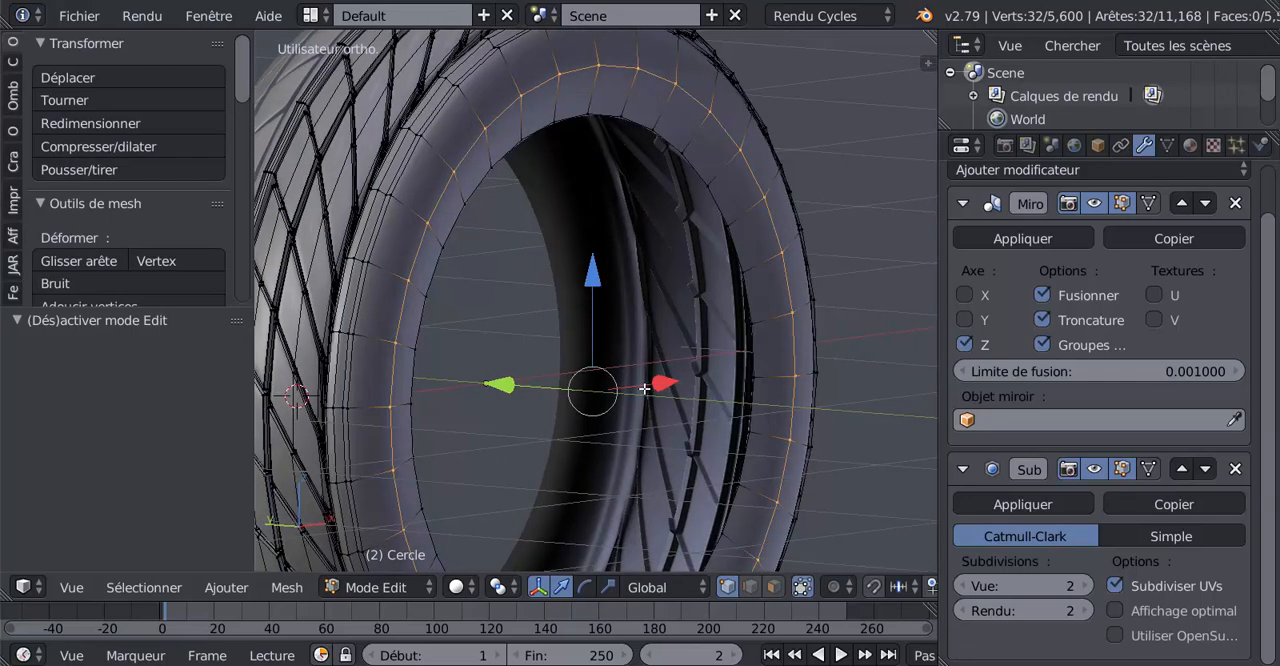
key(ctrl+r)
click(721, 173)
right_click(721, 173)
middle_drag(703, 309, 735, 349)
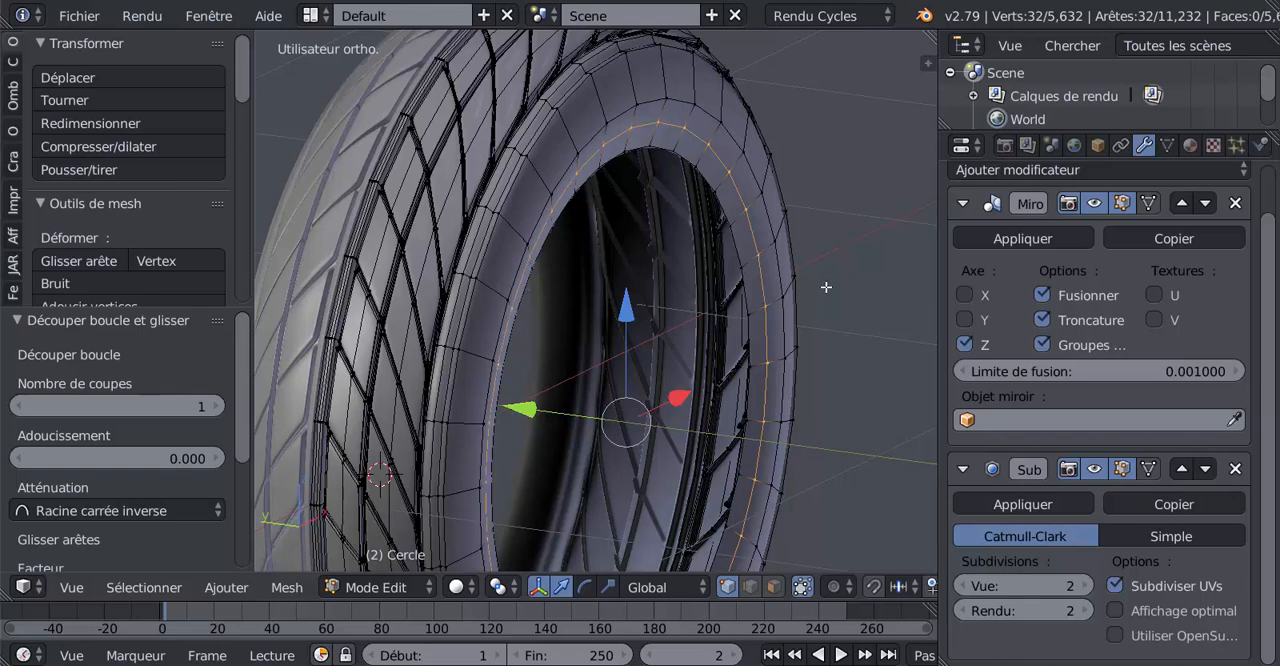
drag(522, 409, 520, 413)
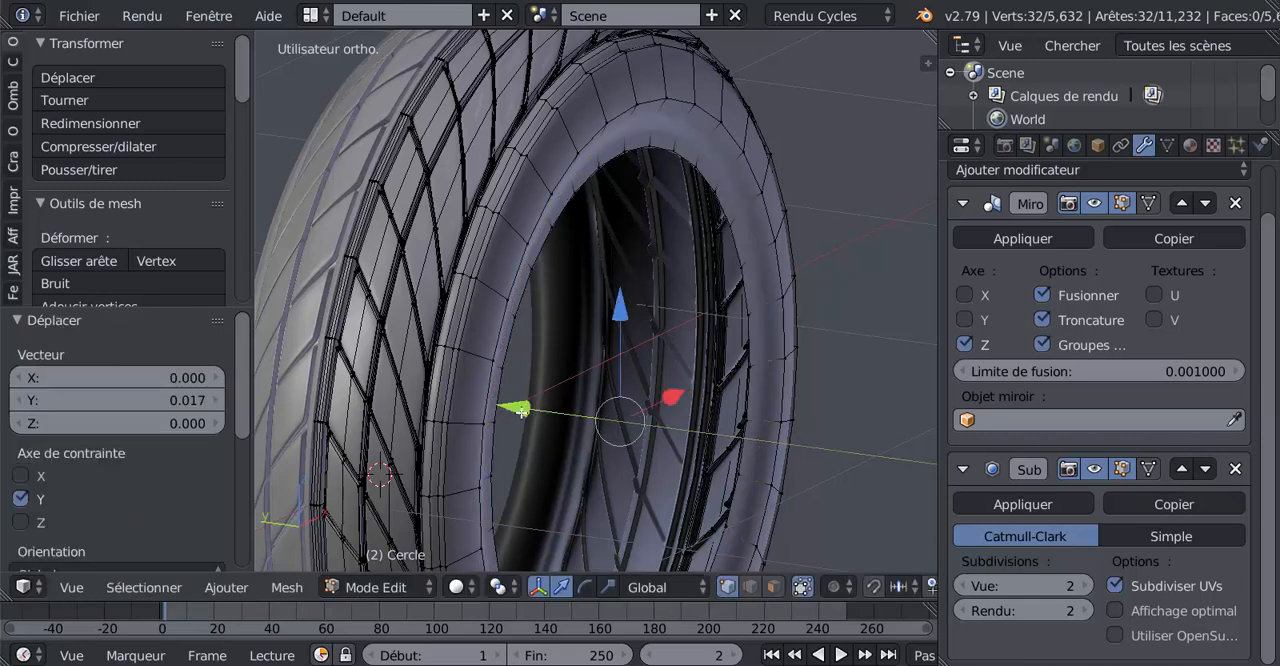
Add one loop cut between the sidewall's middle loop and its next inner loop, slid close to the inner one
key(Tab)
scroll(649, 433, down, 4)
middle_drag(612, 449, 650, 443)
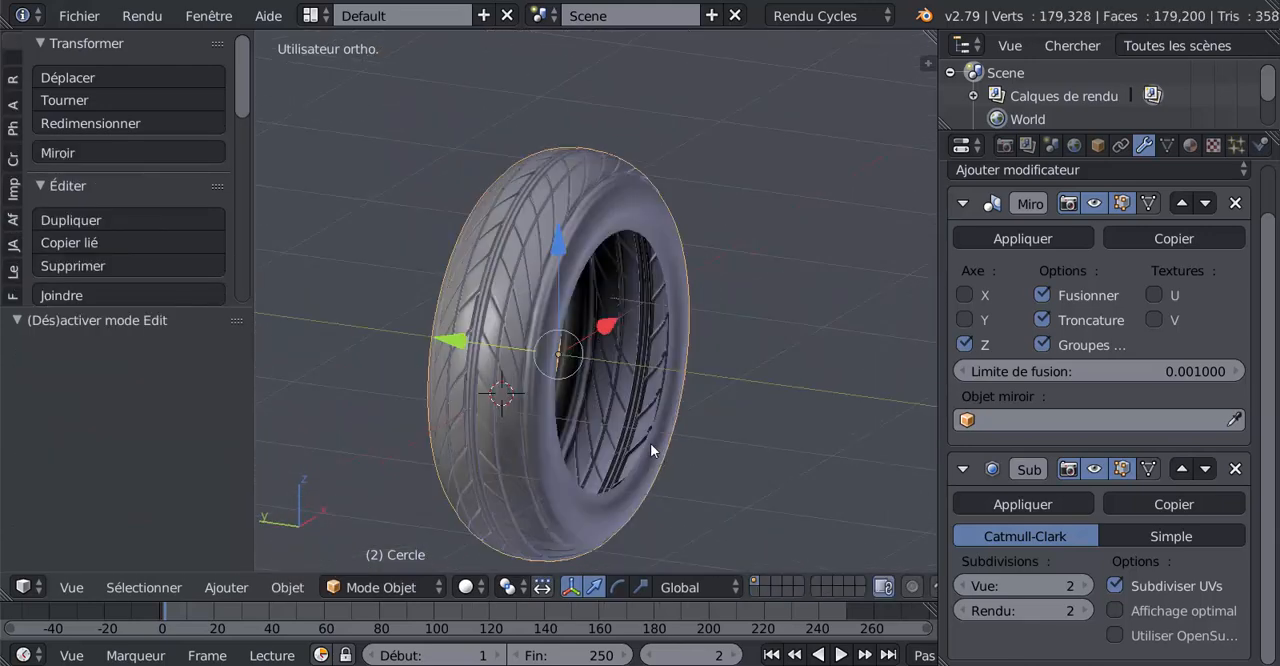
scroll(661, 407, up, 4)
key(Tab)
shift+middle_drag(757, 337, 697, 451)
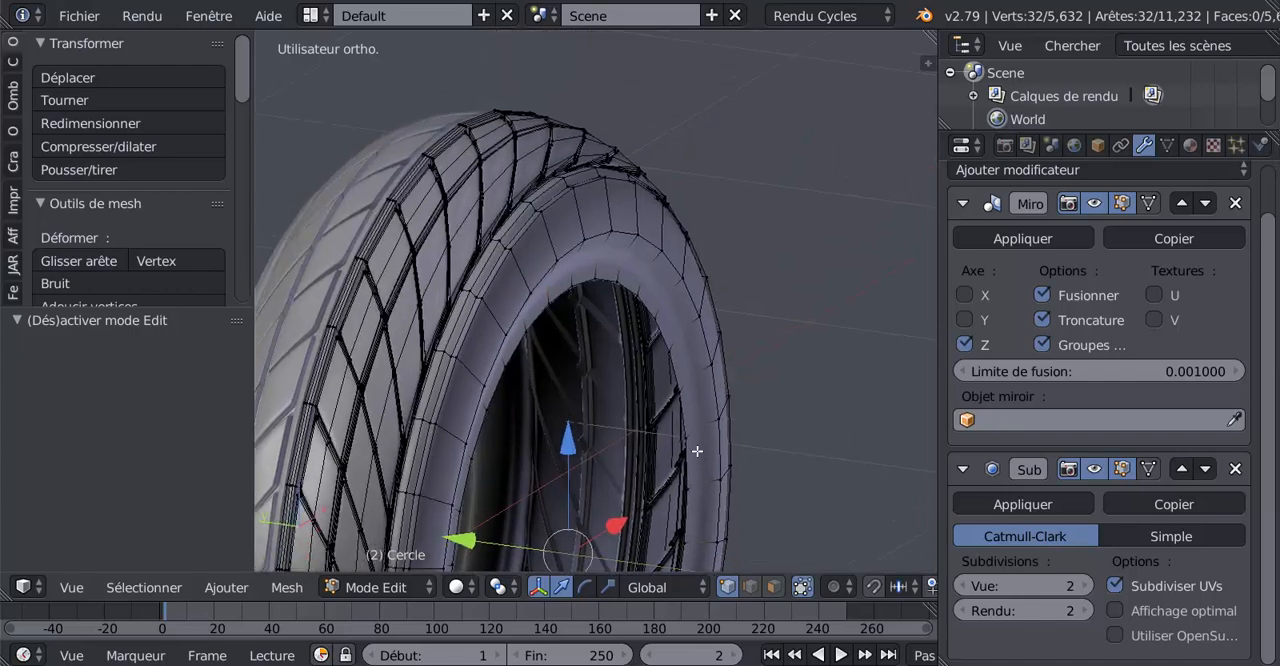
scroll(706, 309, up, 3)
key(ctrl+r)
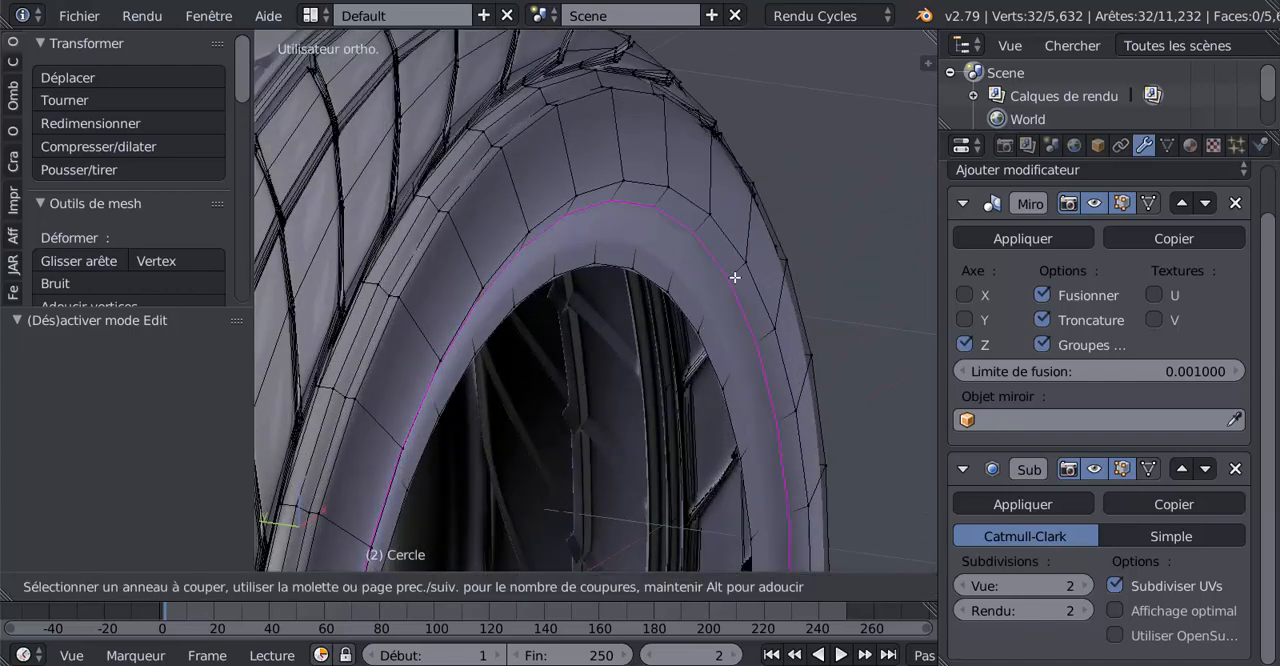
click(734, 283)
click(728, 300)
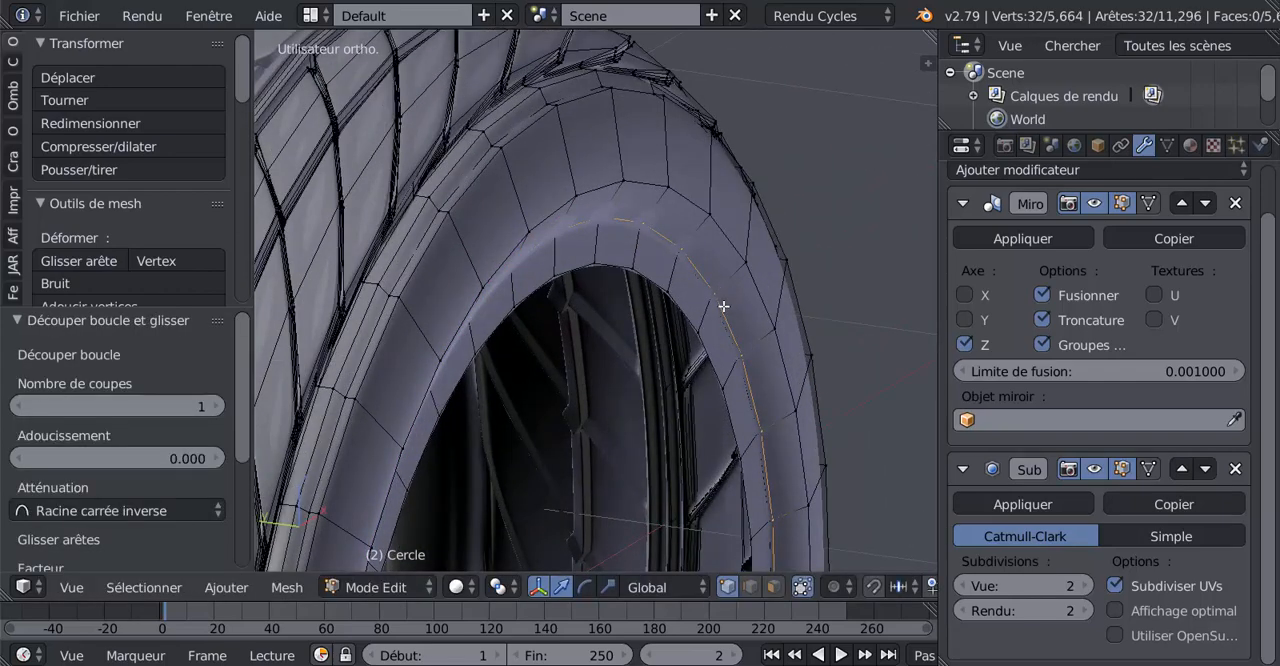
Check the smoothed sidewall in object mode, and back in edit mode move the sidewall's innermost edge ring 0.012 along the Y axis
key(Tab)
scroll(706, 388, down, 4)
middle_drag(705, 388, 785, 431)
scroll(557, 374, down, 4)
scroll(624, 404, up, 5)
key(Tab)
scroll(638, 395, up, 2)
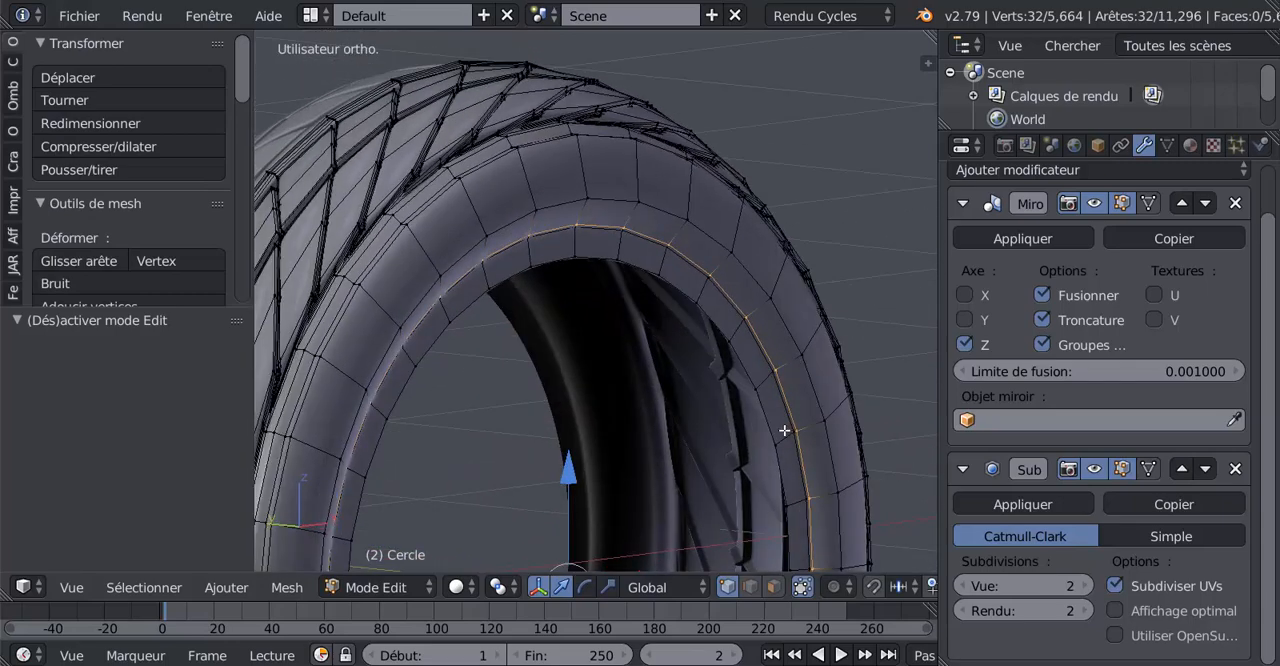
scroll(785, 431, up, 3)
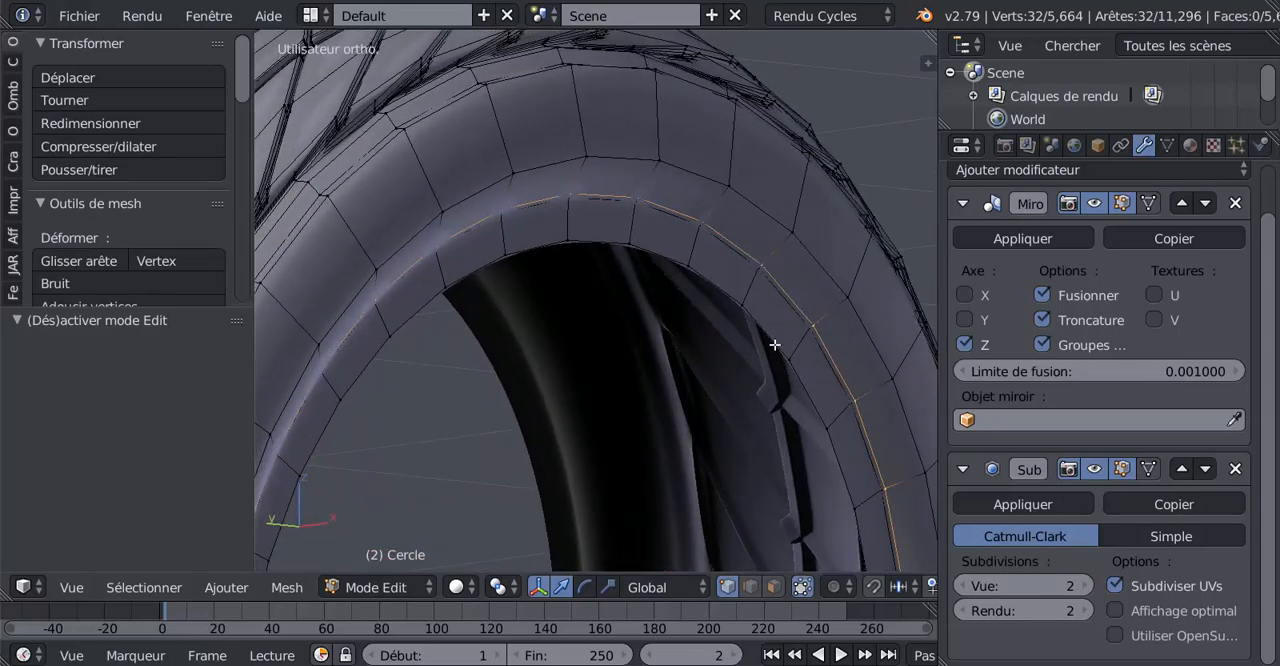
scroll(751, 357, down, 4)
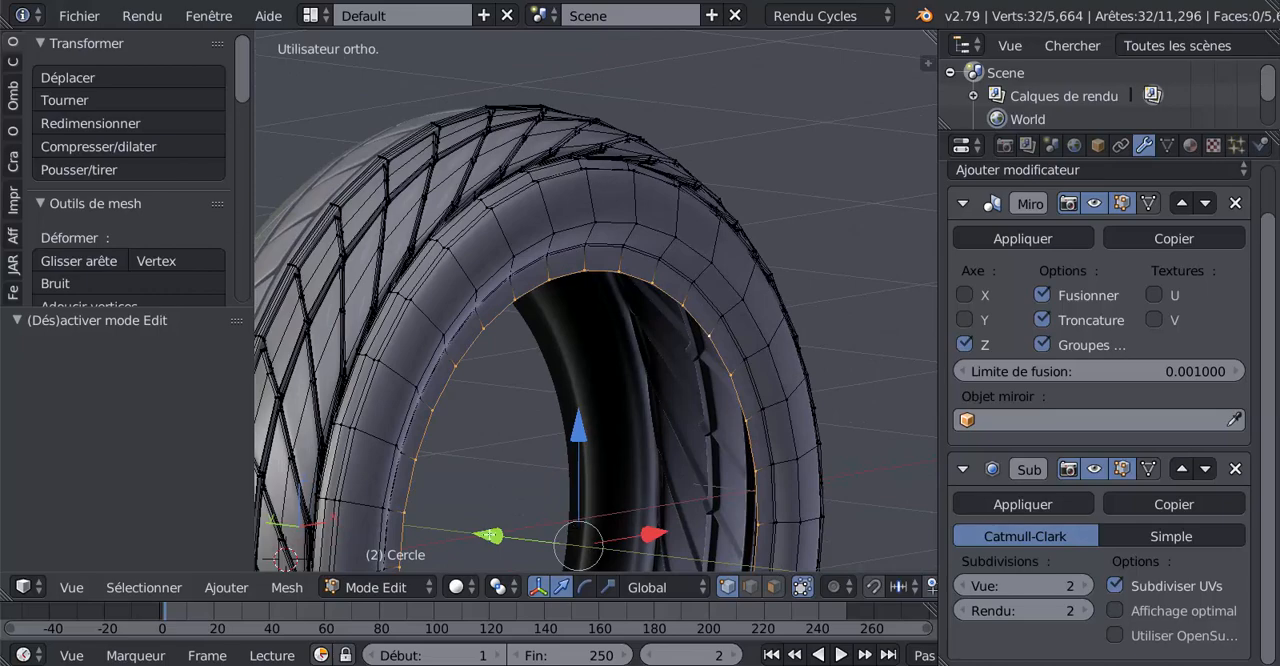
drag(492, 530, 488, 528)
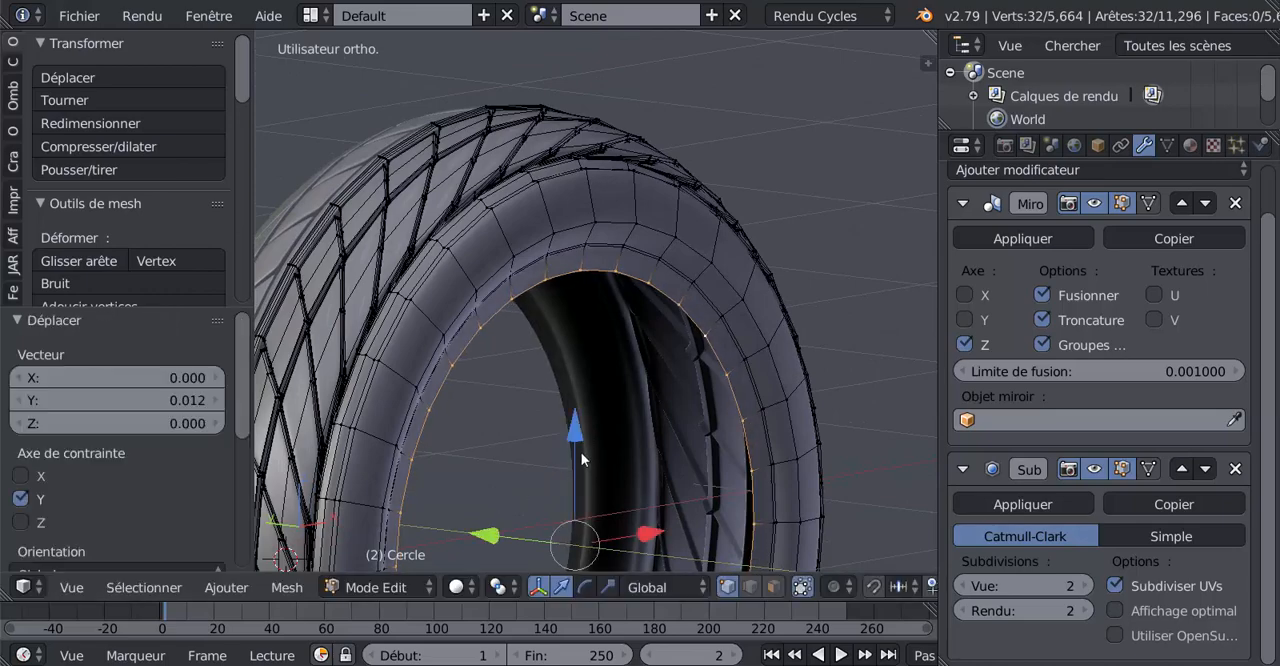
Shrink the sidewall's innermost edge ring slightly, by a factor of about 0.99
key(Tab)
middle_drag(581, 452, 660, 397)
scroll(661, 396, up, 3)
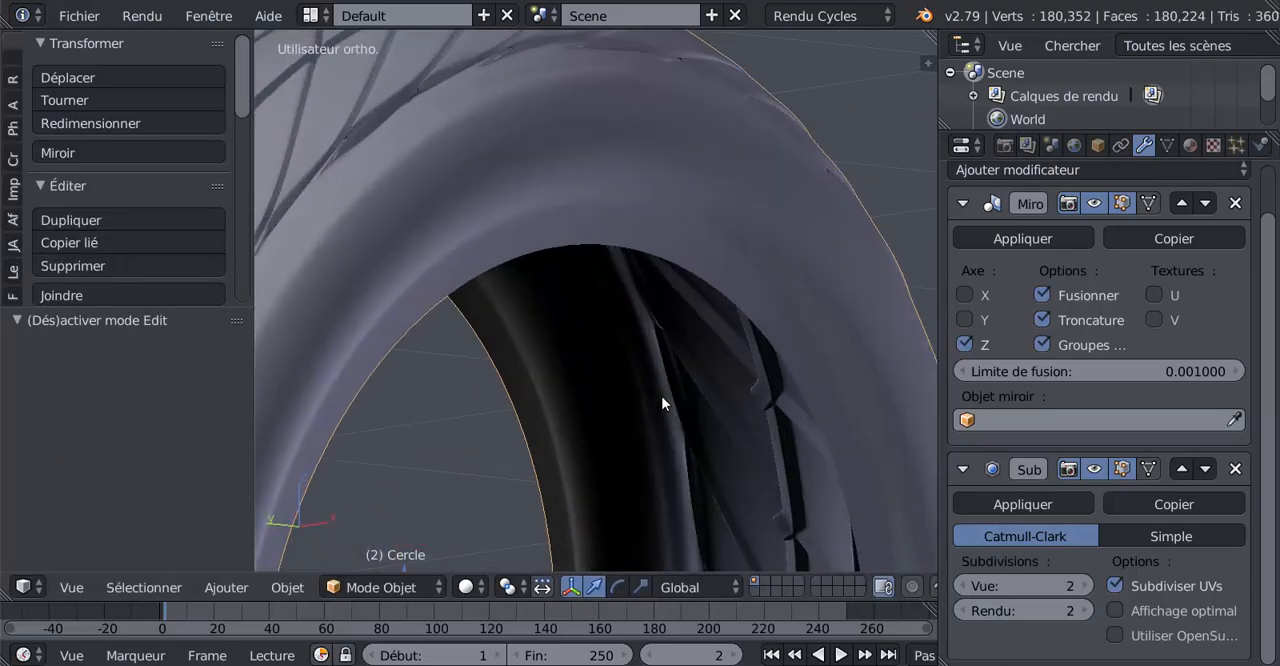
key(Tab)
scroll(662, 403, down, 4)
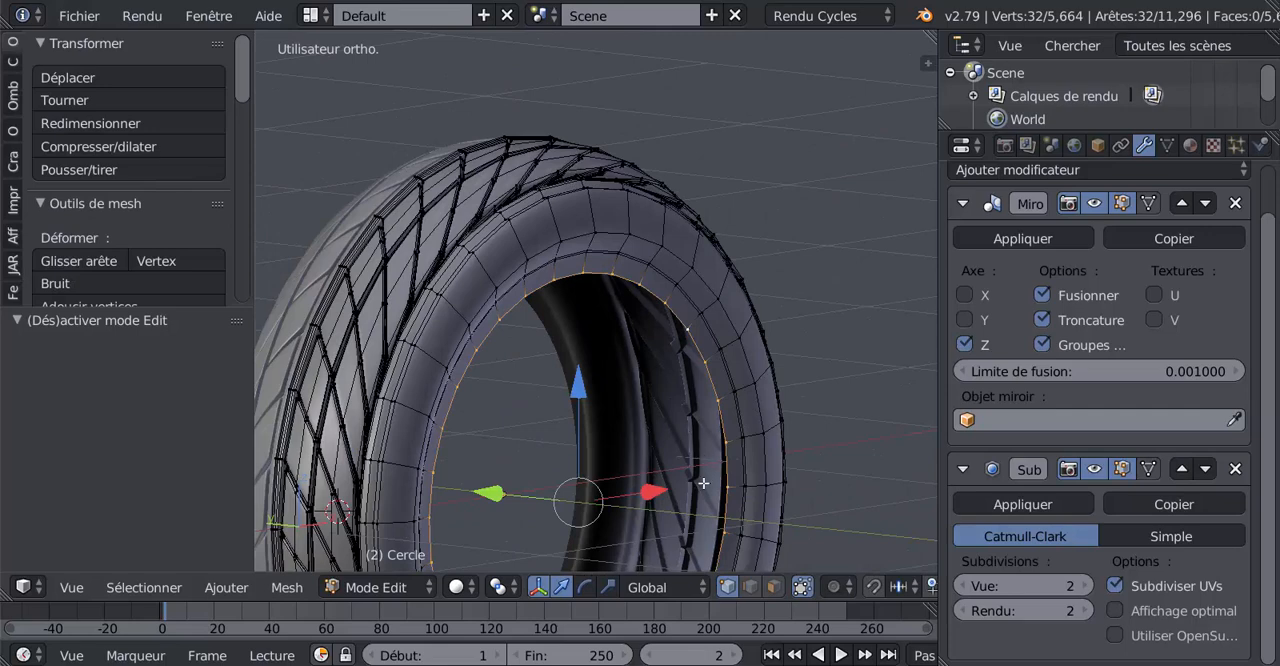
key(s)
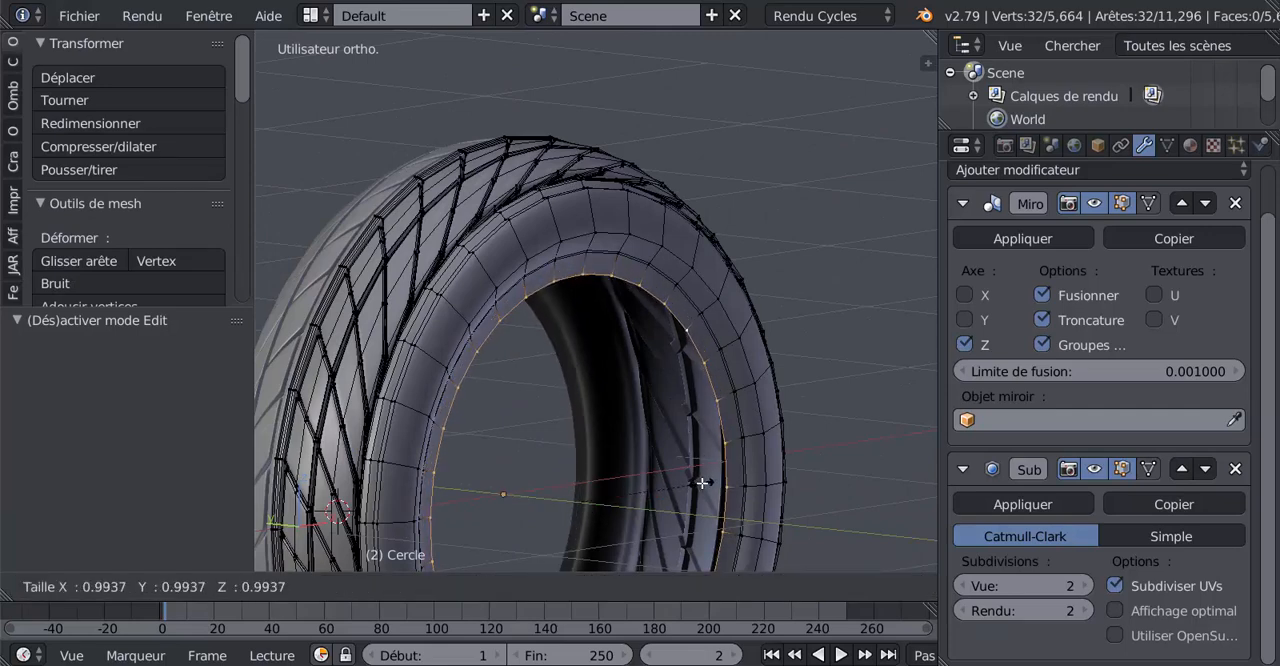
click(700, 484)
Inspect the smoothed inner rim, and add a centred loop cut in the band beside the sidewall's innermost edge
key(Tab)
scroll(630, 395, up, 3)
middle_drag(616, 375, 669, 455)
scroll(669, 453, up, 3)
key(Tab)
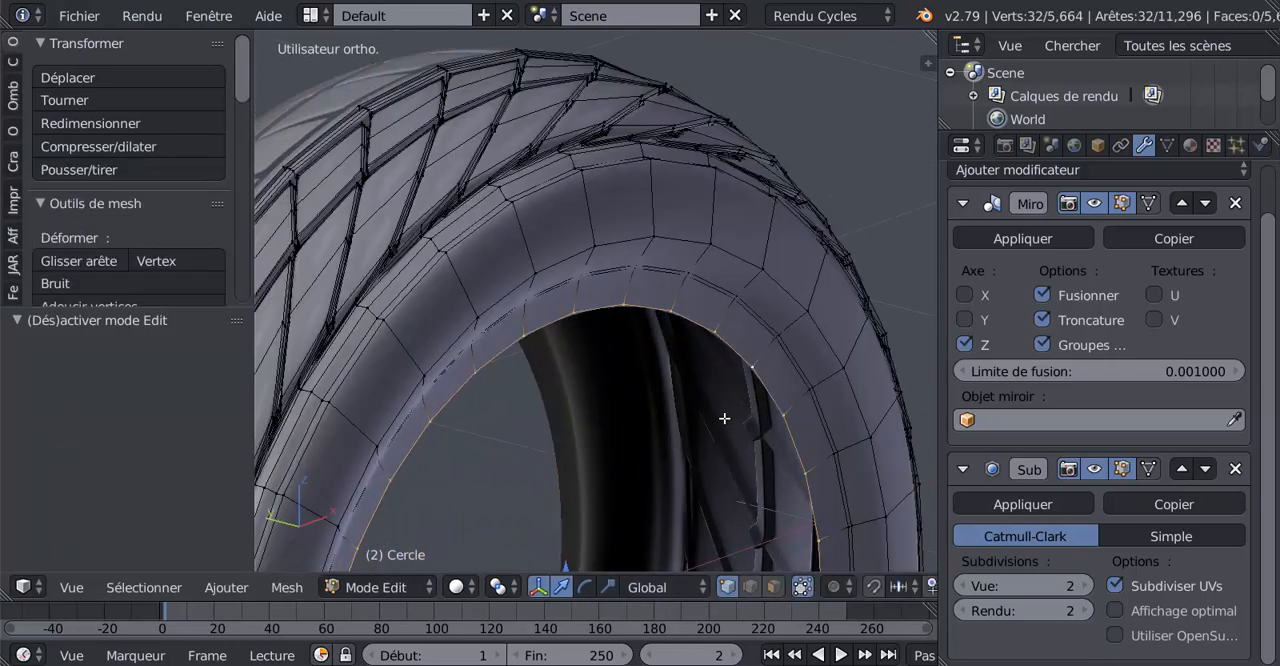
middle_drag(723, 420, 737, 423)
scroll(737, 423, up, 2)
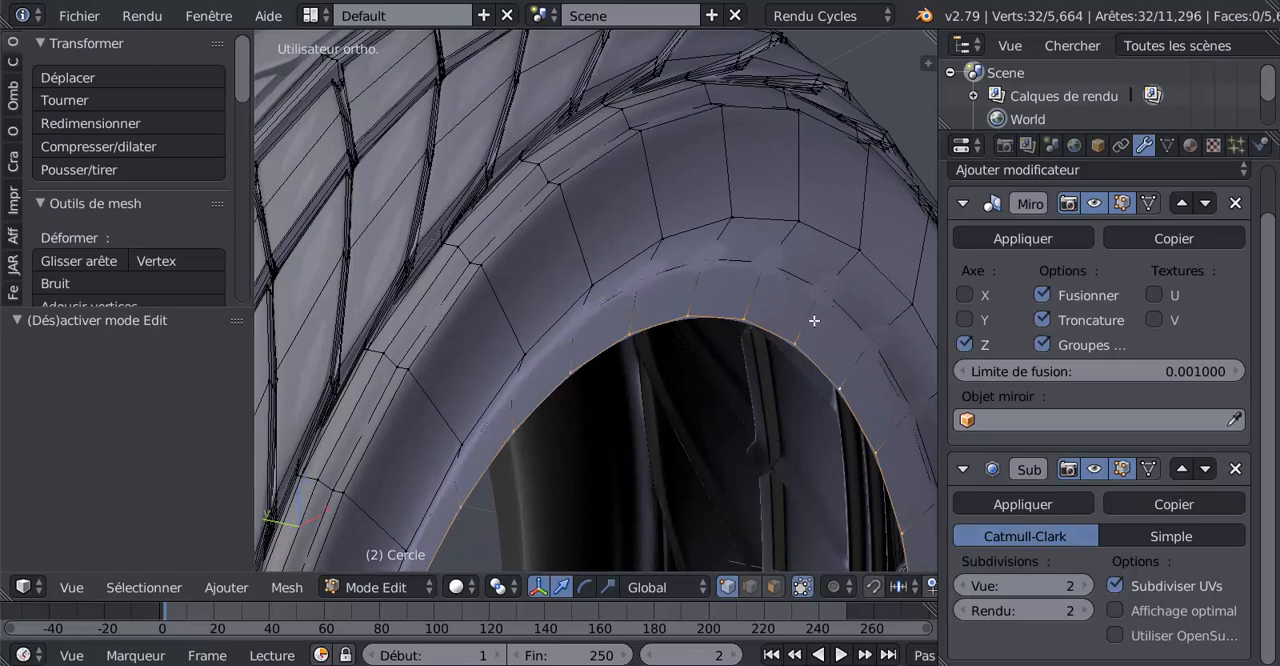
key(ctrl+r)
click(814, 322)
right_click(814, 325)
Move the new inner loop slightly in the positive Y direction and check the smoothed shape in object mode
scroll(814, 330, down, 2)
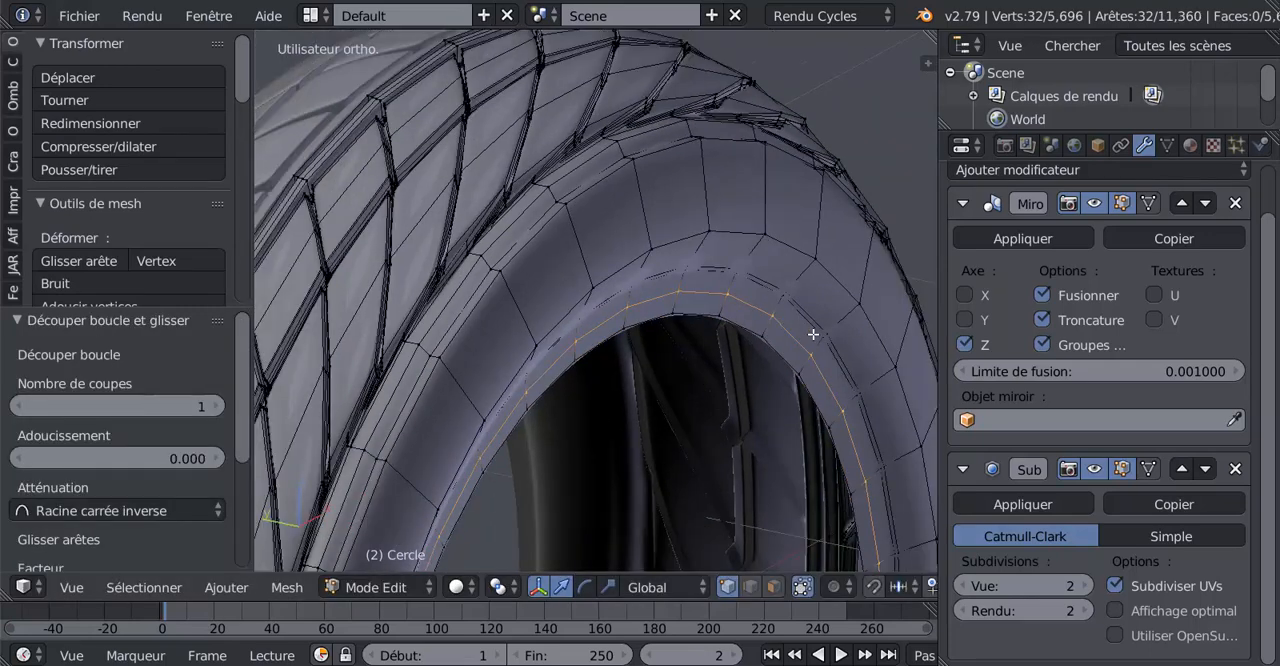
middle_drag(814, 337, 605, 437)
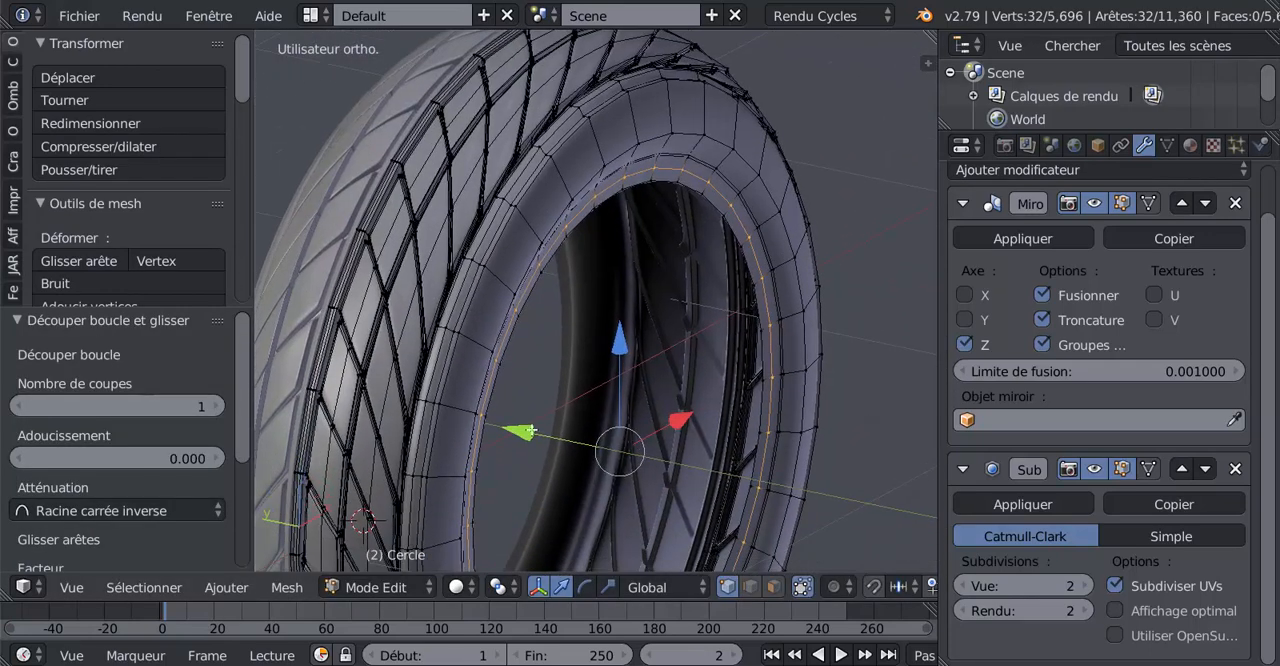
drag(531, 430, 528, 429)
key(Tab)
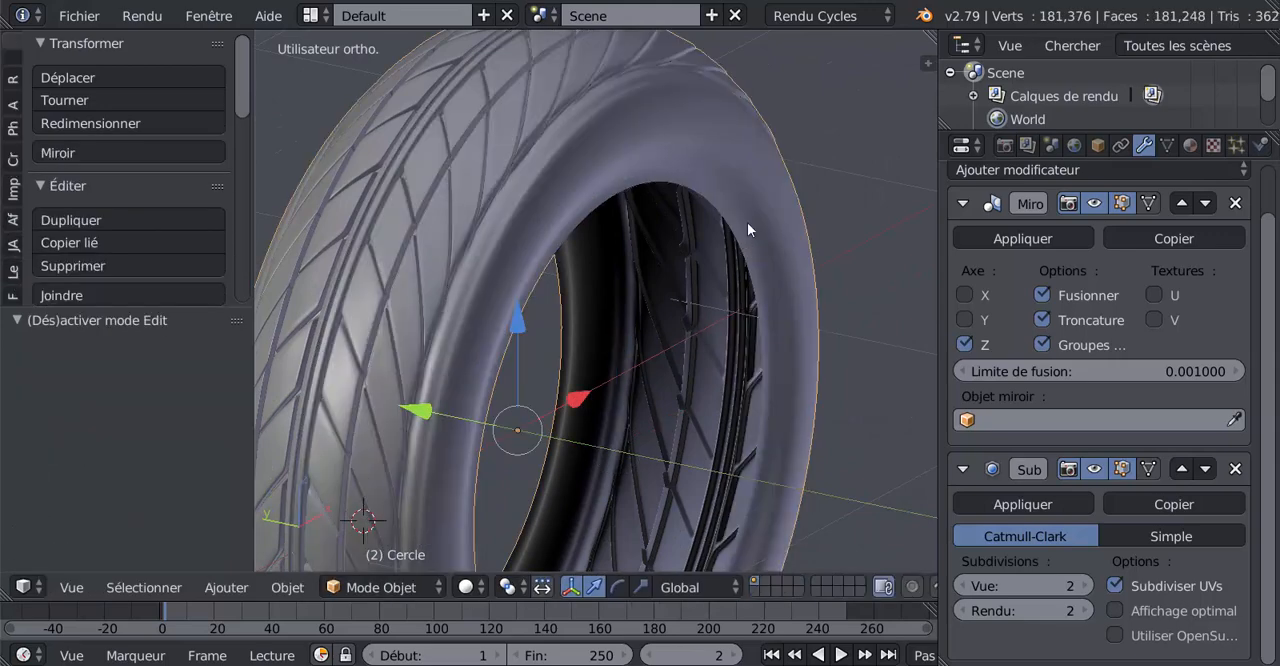
mouse_move(747, 287)
middle_down()
mouse_move(661, 298)
mouse_move(614, 243)
mouse_move(658, 316)
mouse_move(746, 322)
mouse_move(715, 366)
mouse_move(640, 395)
middle_up()
Extrude the sidewall's innermost edge ring at a scale of 0.989 and move it -0.007 along the Y axis
key(Tab)
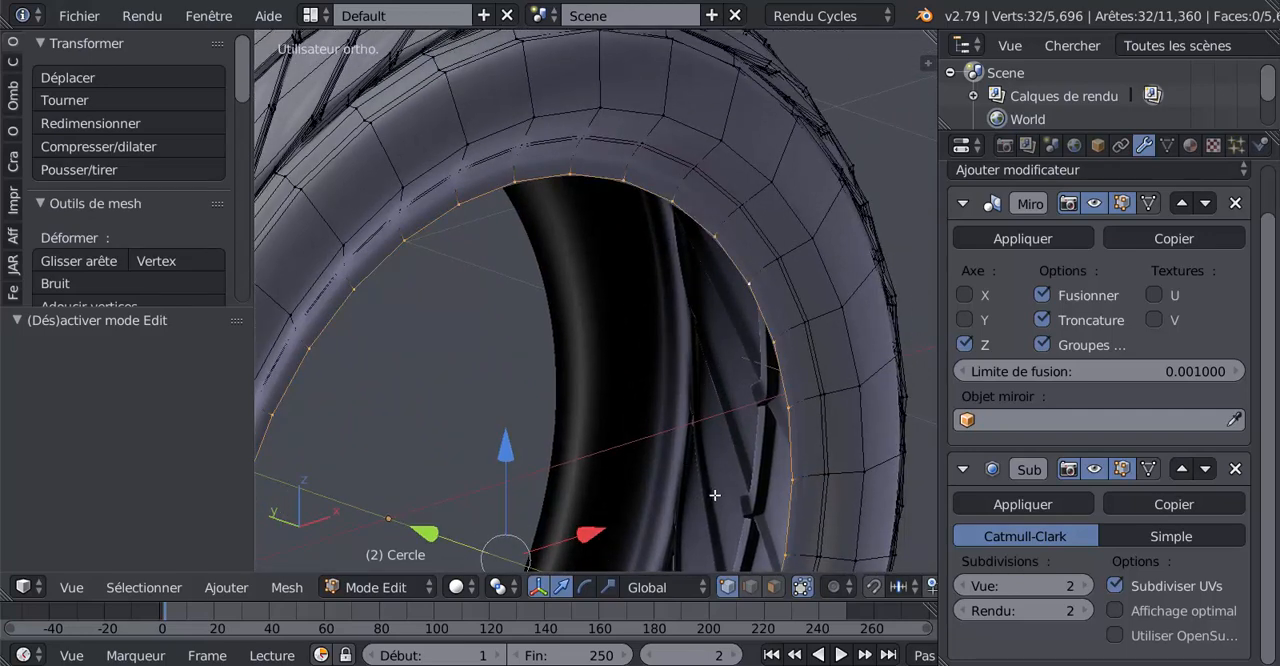
key(e)
key(s)
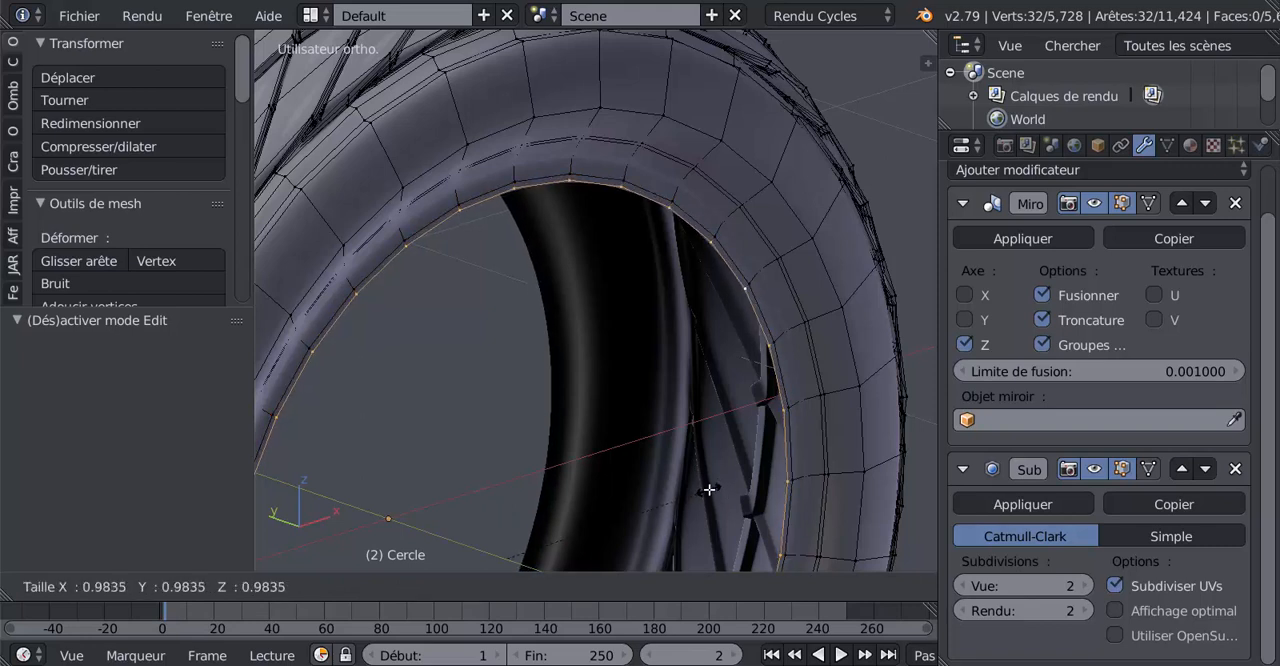
click(708, 489)
middle_drag(708, 489, 749, 442)
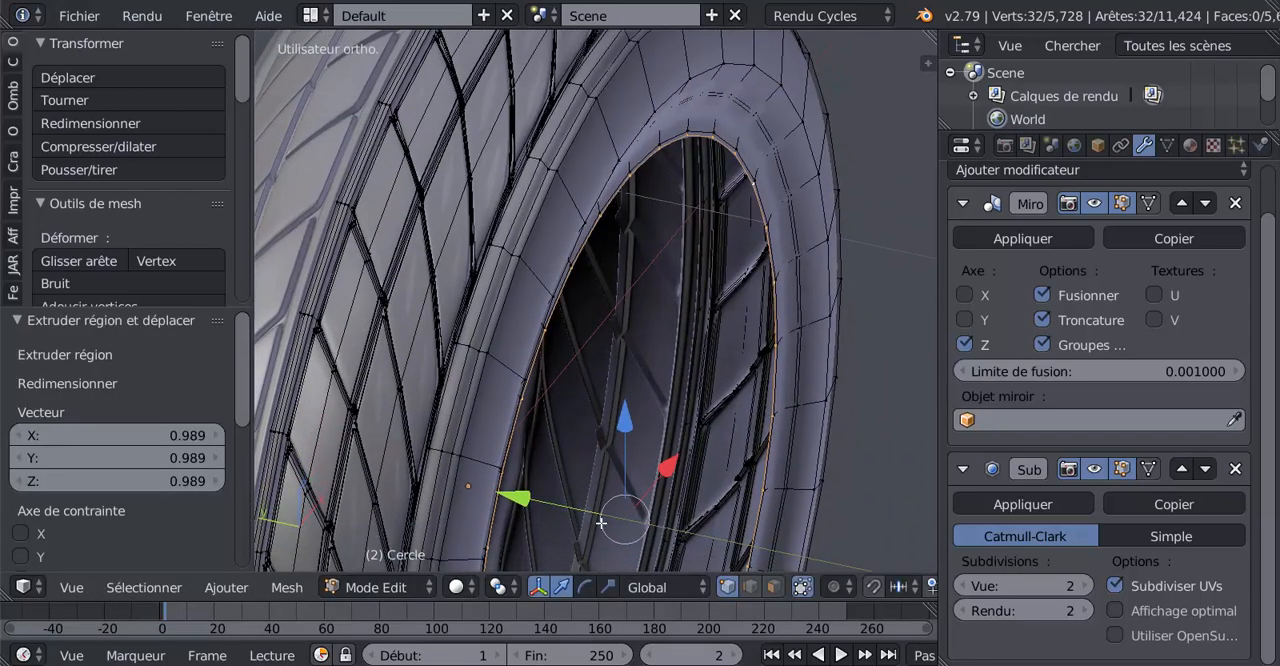
key(g)
key(y)
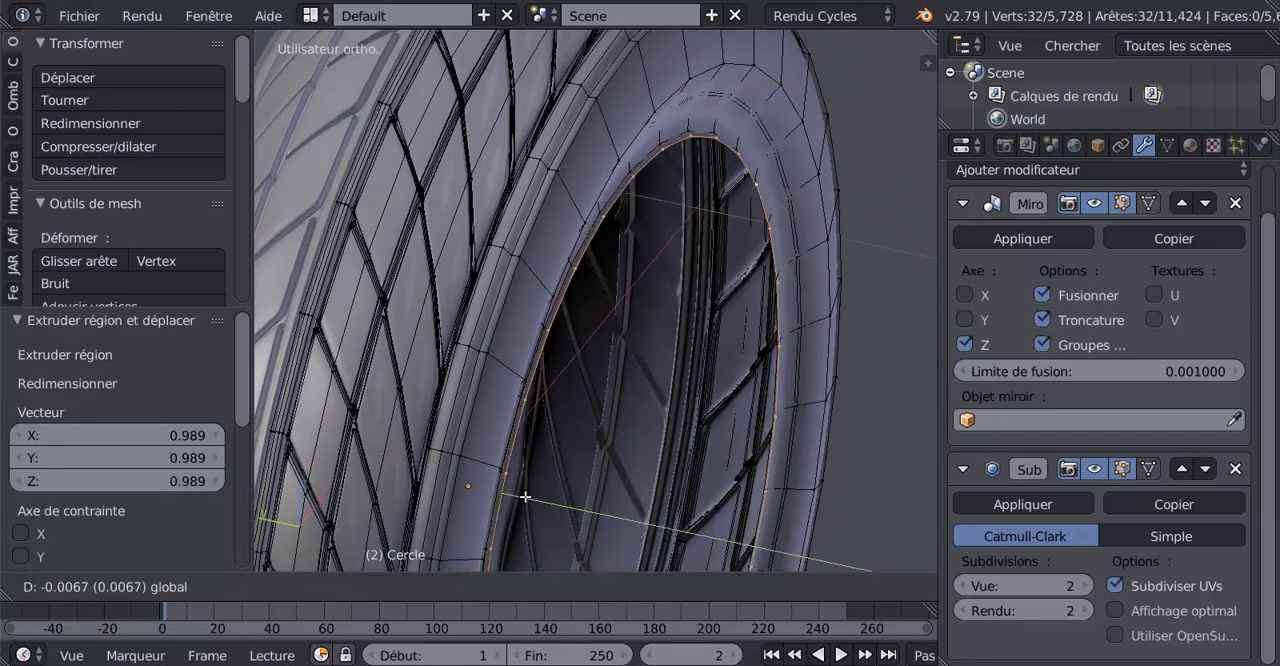
click(525, 497)
Extrude the inner ring again at a scale of 0.985, and once more in place with a small move along positive Y
key(s)
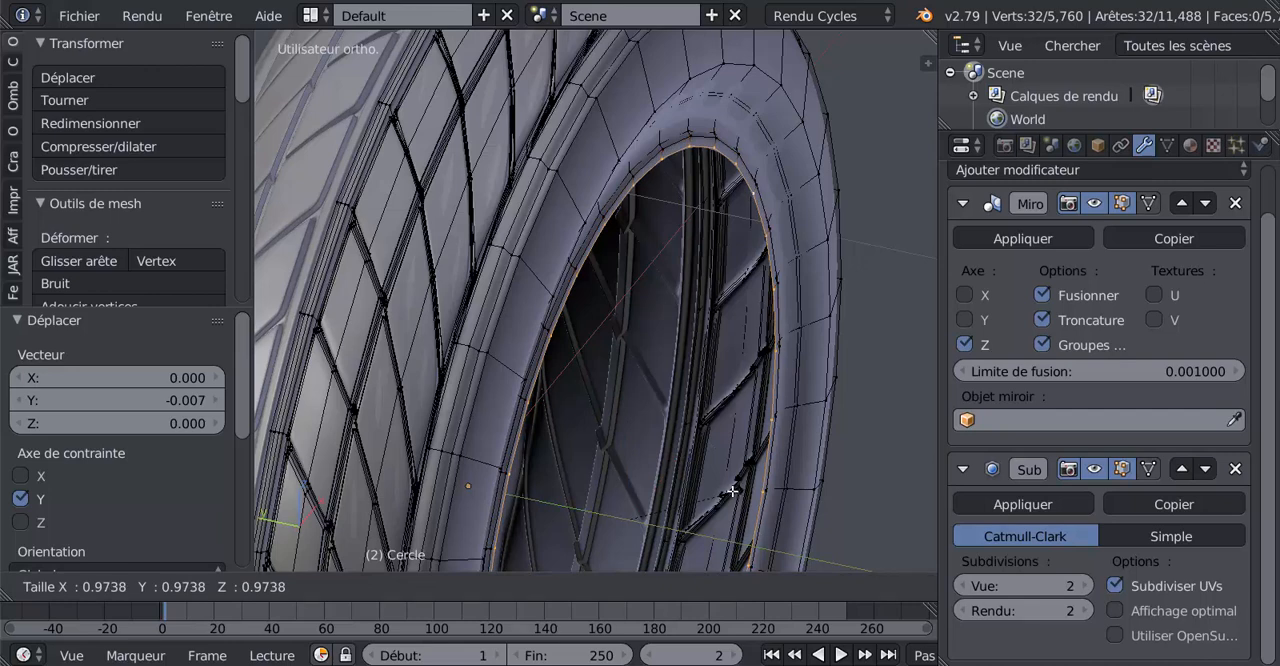
click(732, 491)
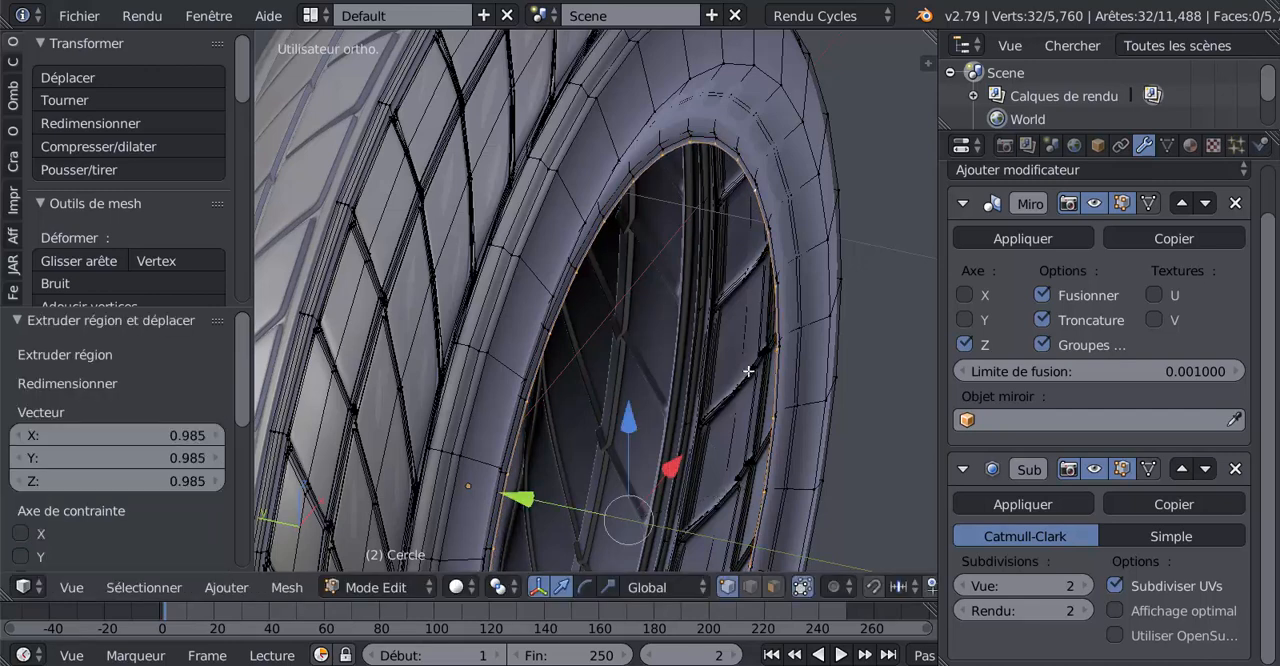
middle_drag(748, 371, 731, 490)
key(e)
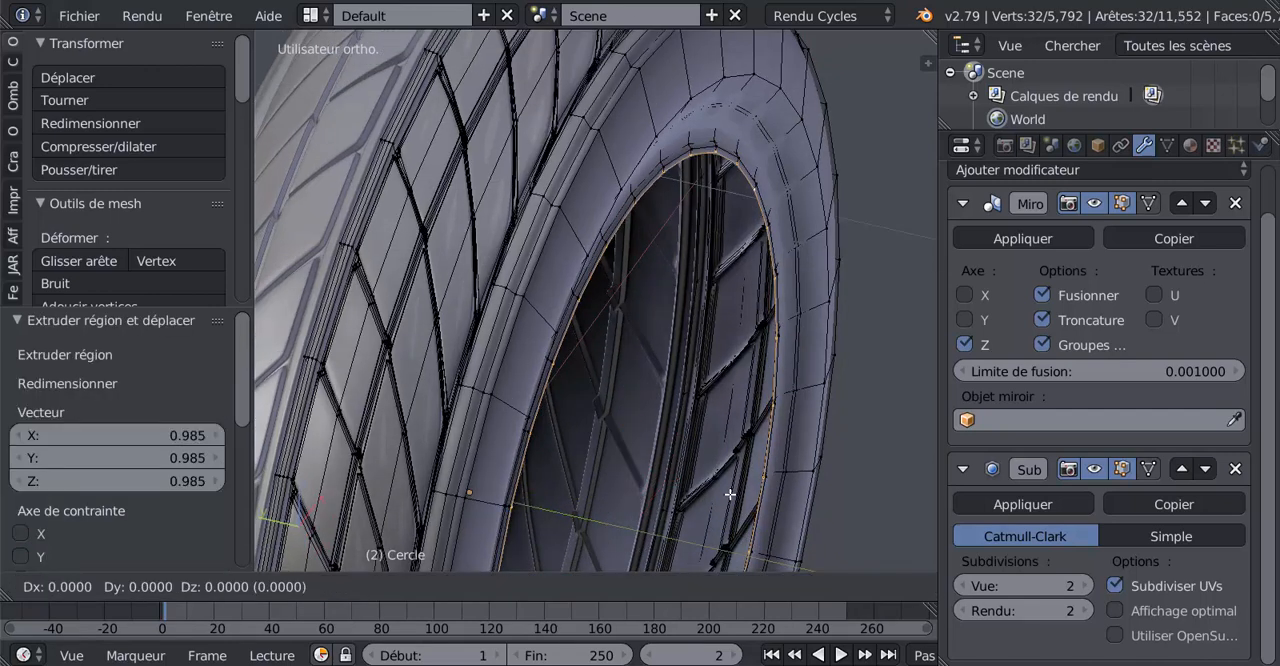
right_click(730, 494)
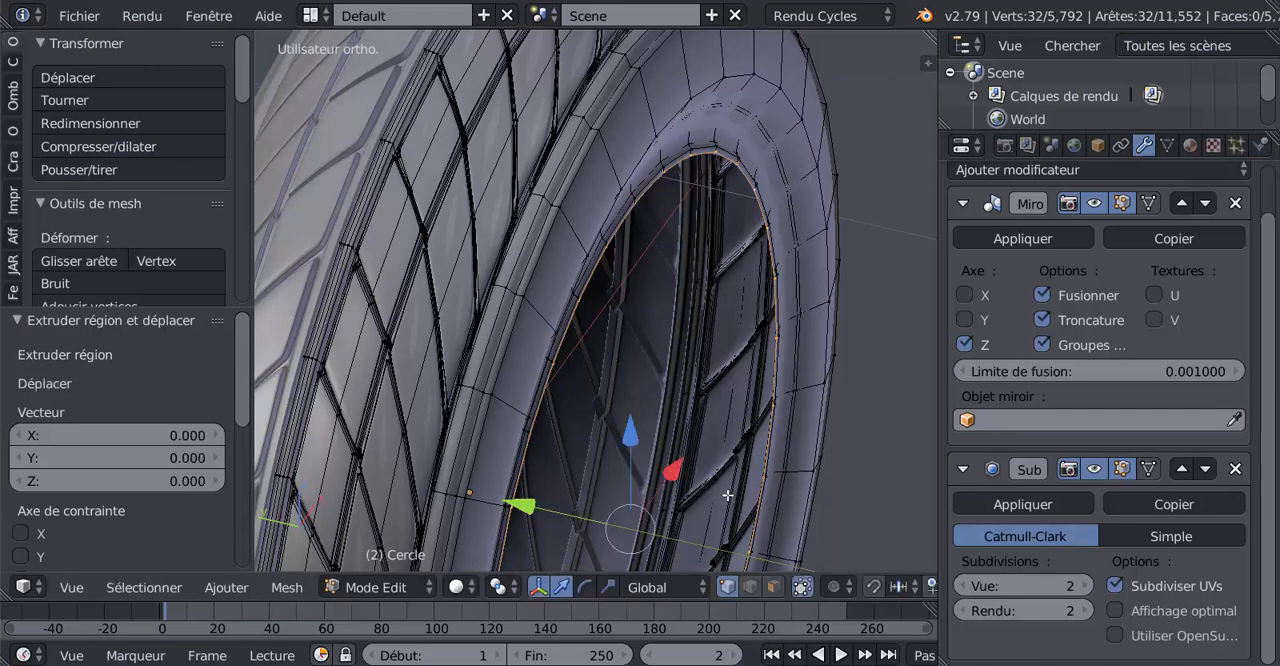
drag(532, 508, 514, 508)
key(Tab)
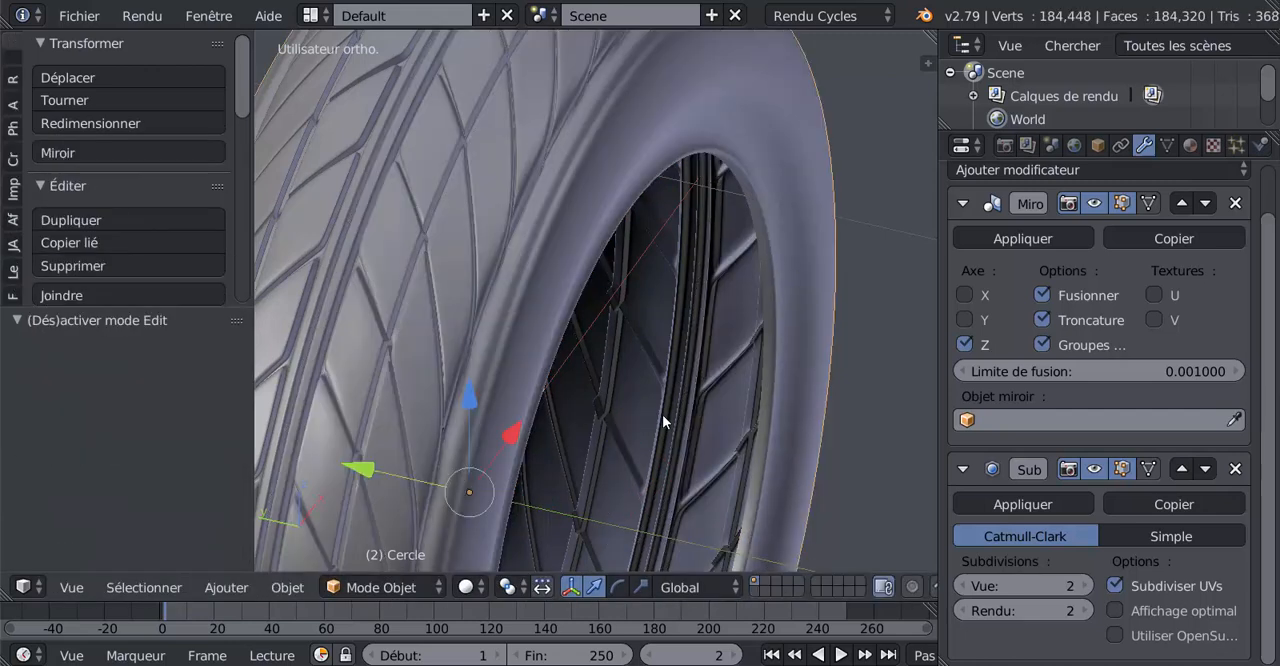
middle_drag(672, 416, 545, 353)
middle_drag(512, 367, 683, 420)
Add one loop cut in the wide outer band of the sidewall, slid close to the sidewall's middle loop
key(Tab)
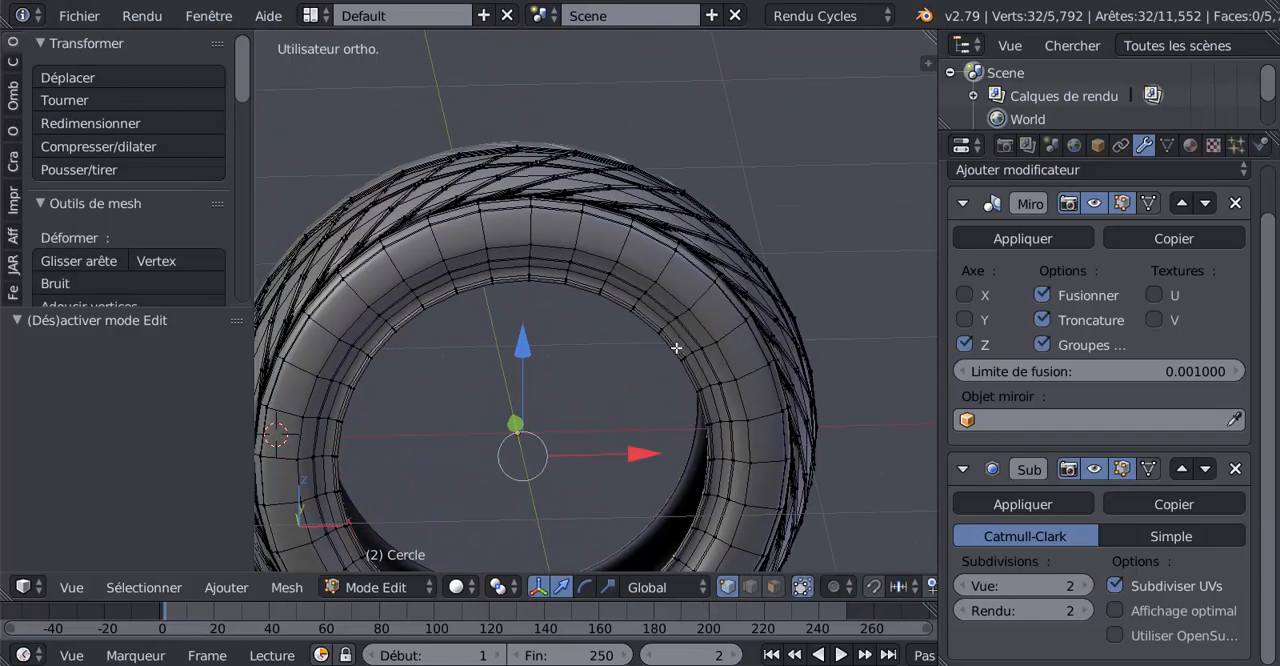
scroll(677, 348, up, 3)
scroll(611, 313, up, 4)
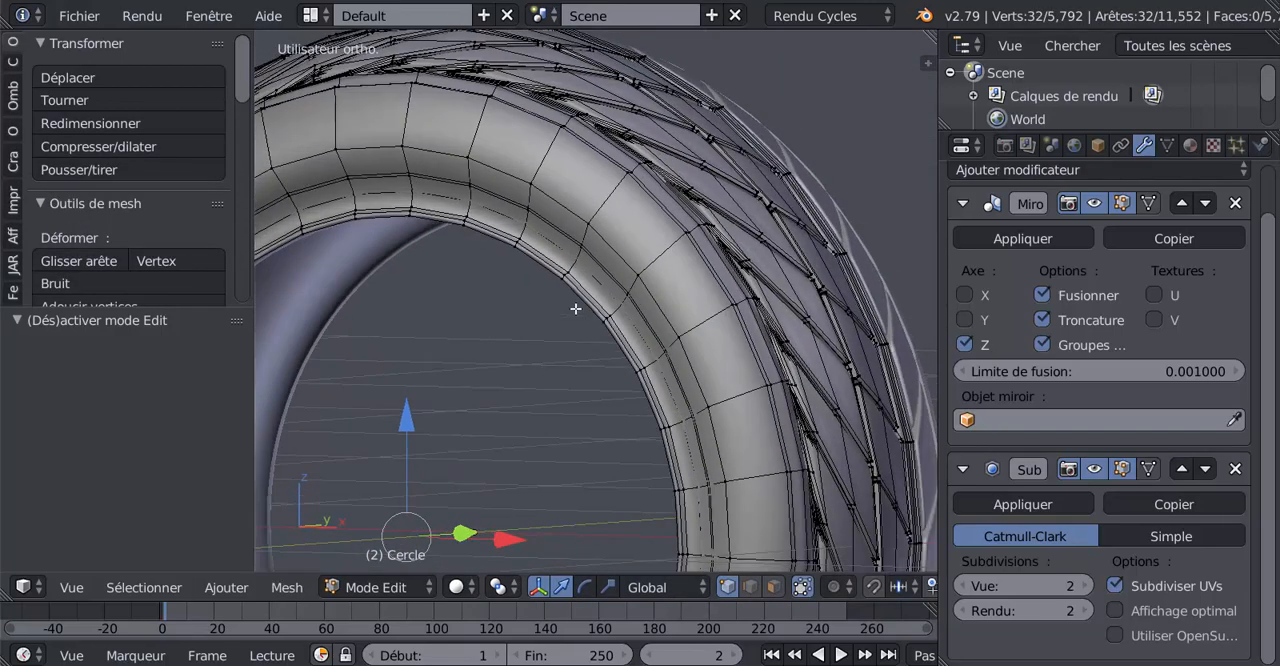
scroll(614, 328, up, 1)
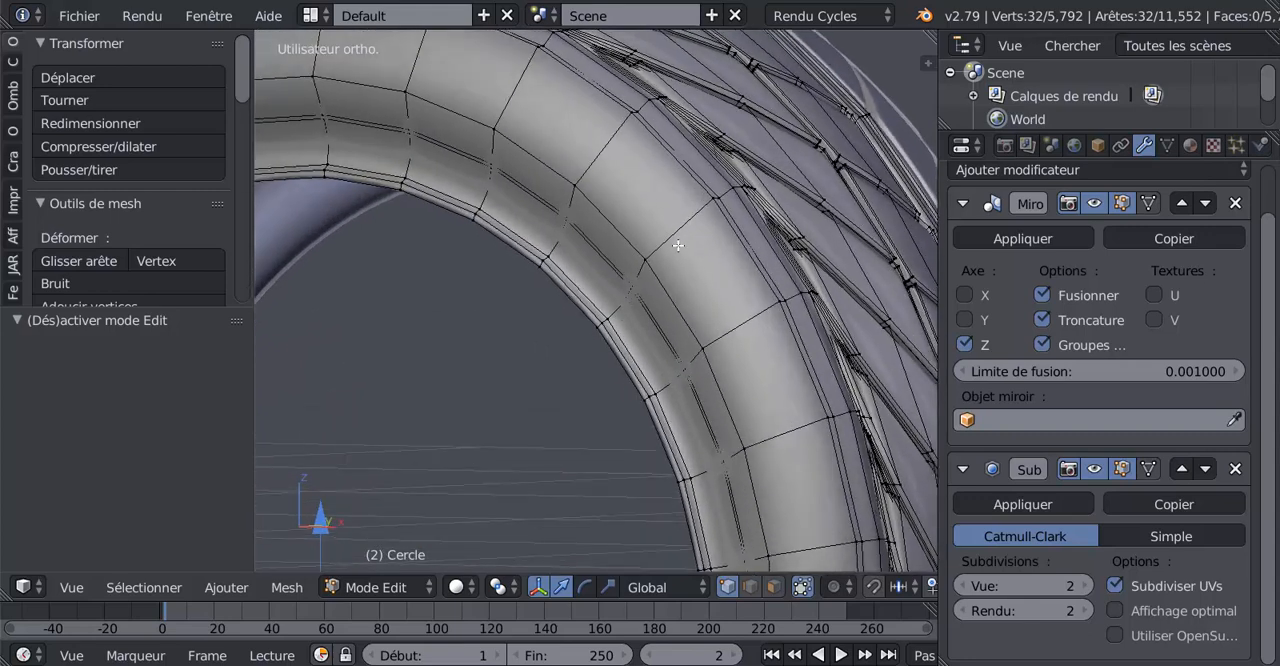
key(ctrl+r)
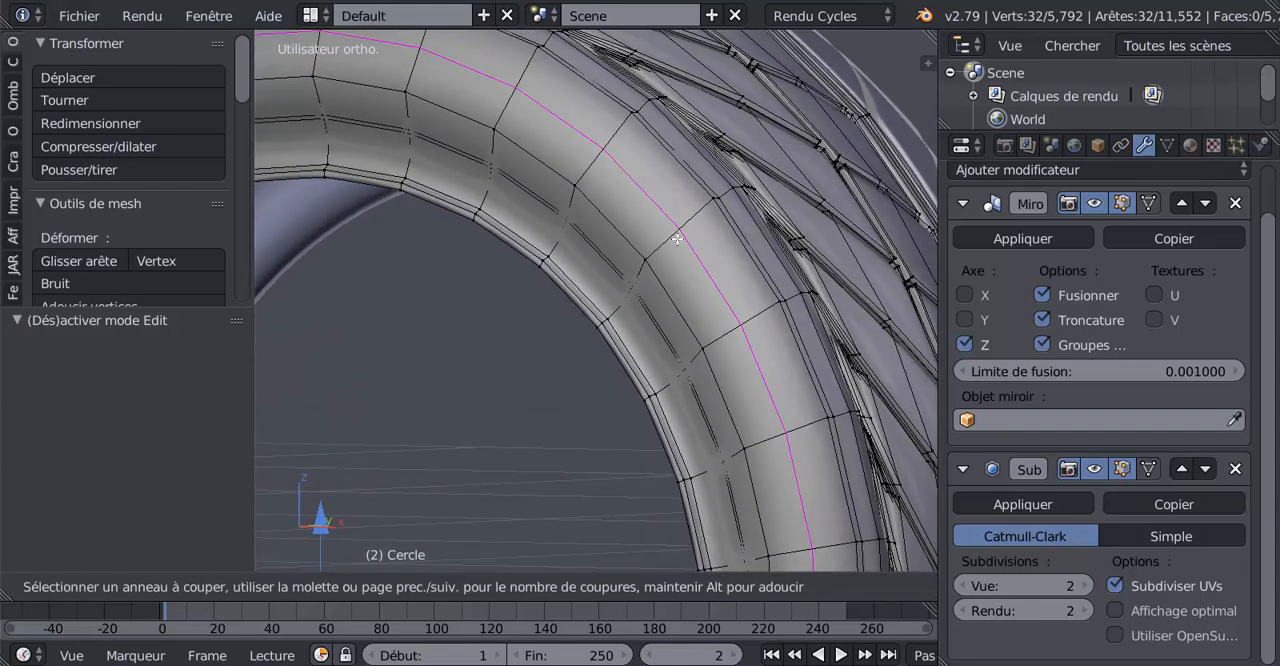
click(677, 239)
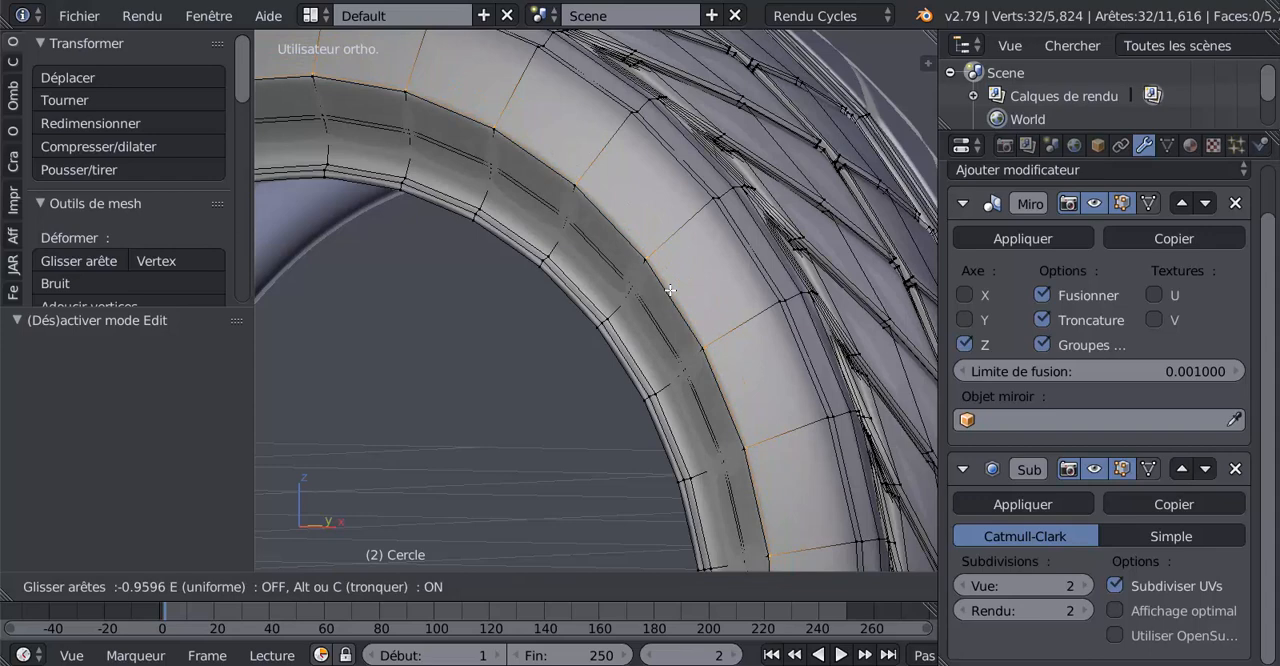
click(673, 288)
Edge-slide the new loop closer to the sidewall's middle loop with a factor of -0.486
scroll(670, 292, up, 5)
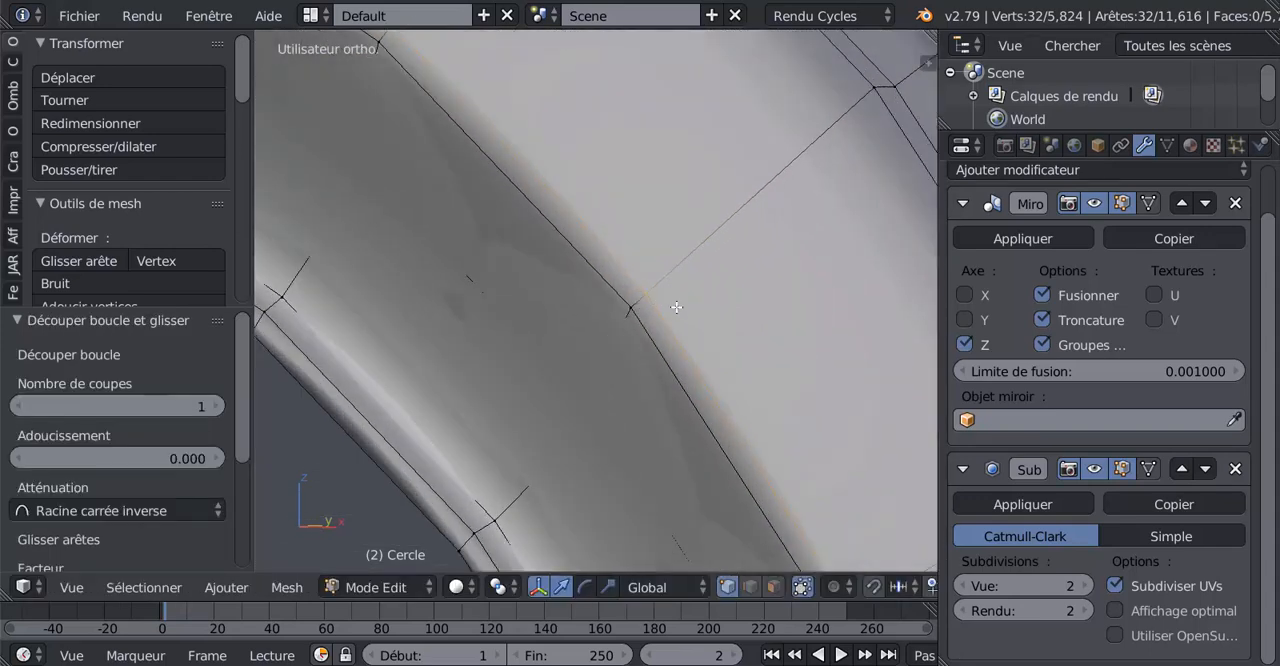
key(g)
key(g)
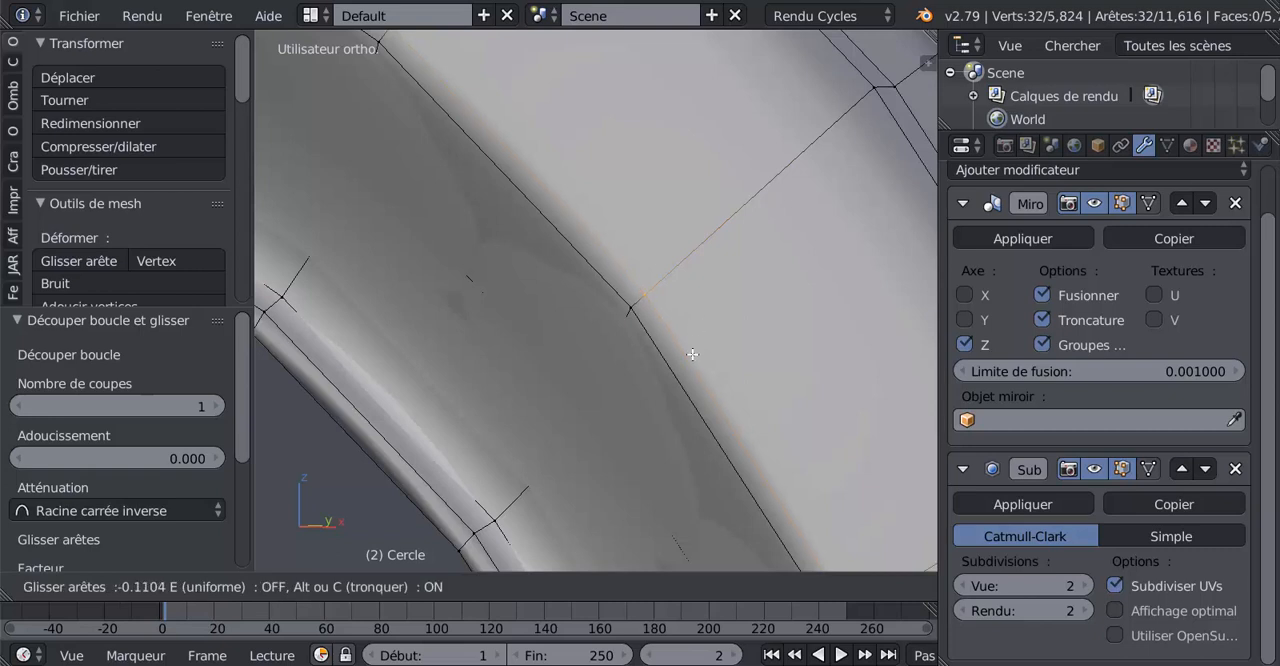
click(656, 391)
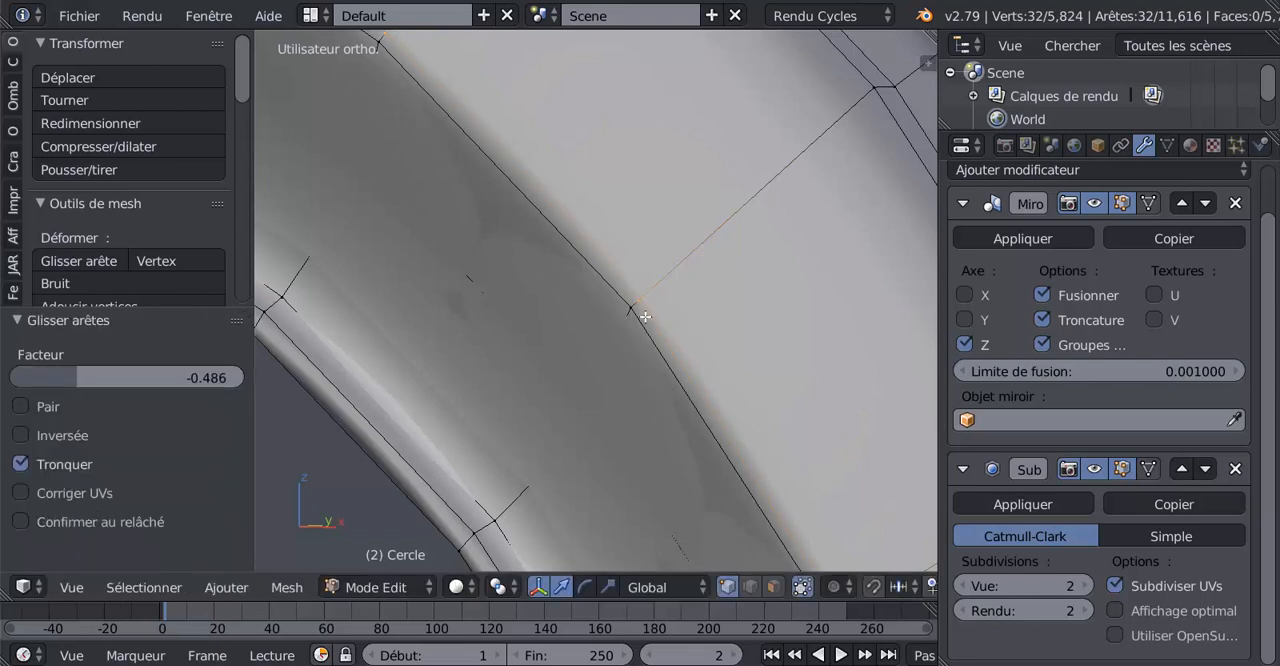
Add one centred, unslid loop cut in the narrow band beside the sidewall's middle loop
scroll(636, 307, up, 2)
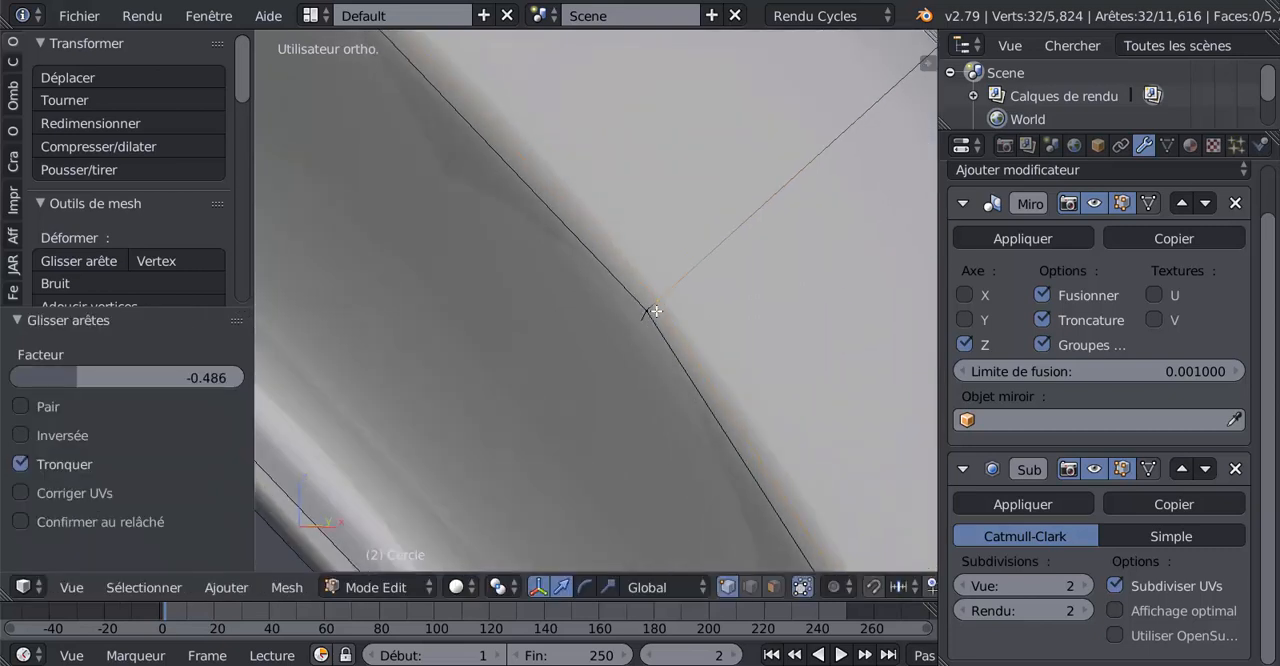
key(ctrl+r)
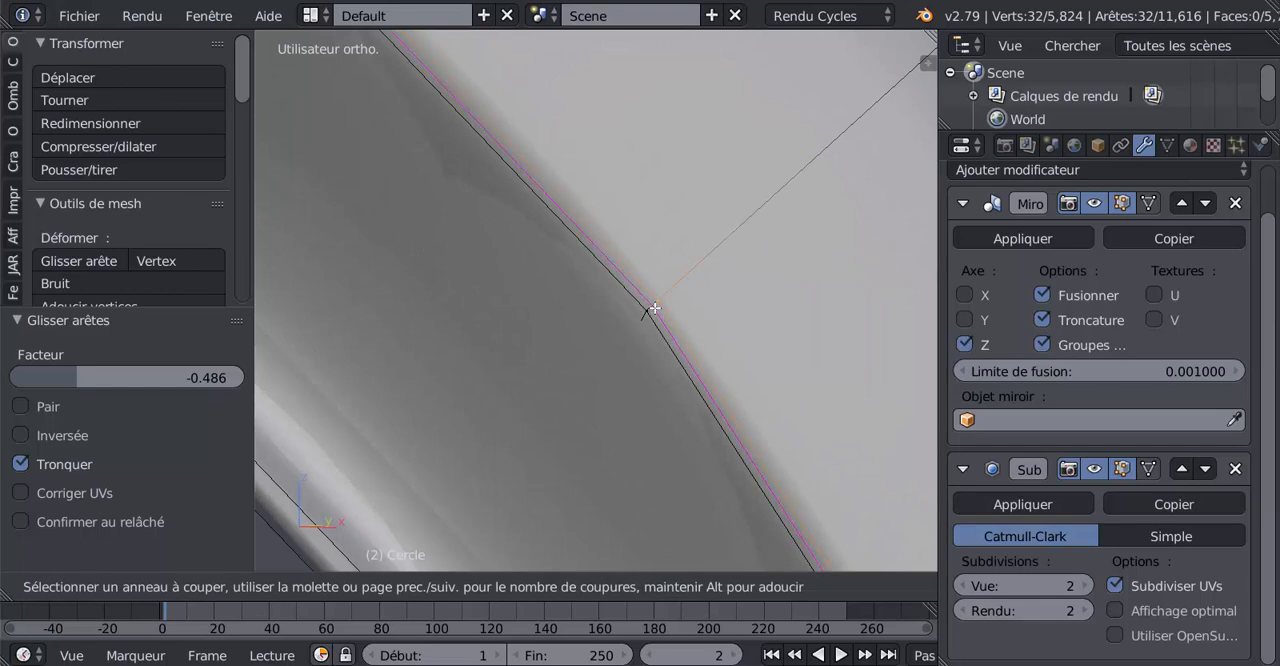
click(655, 305)
right_click(655, 305)
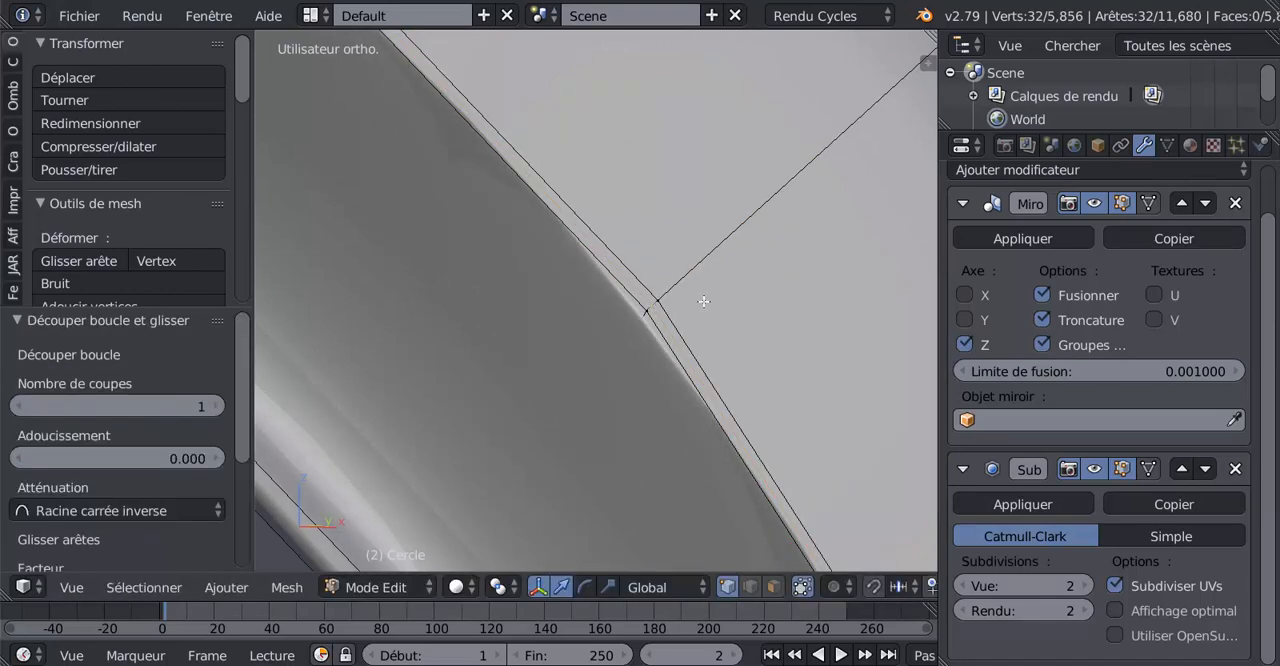
scroll(704, 301, down, 8)
key(Tab)
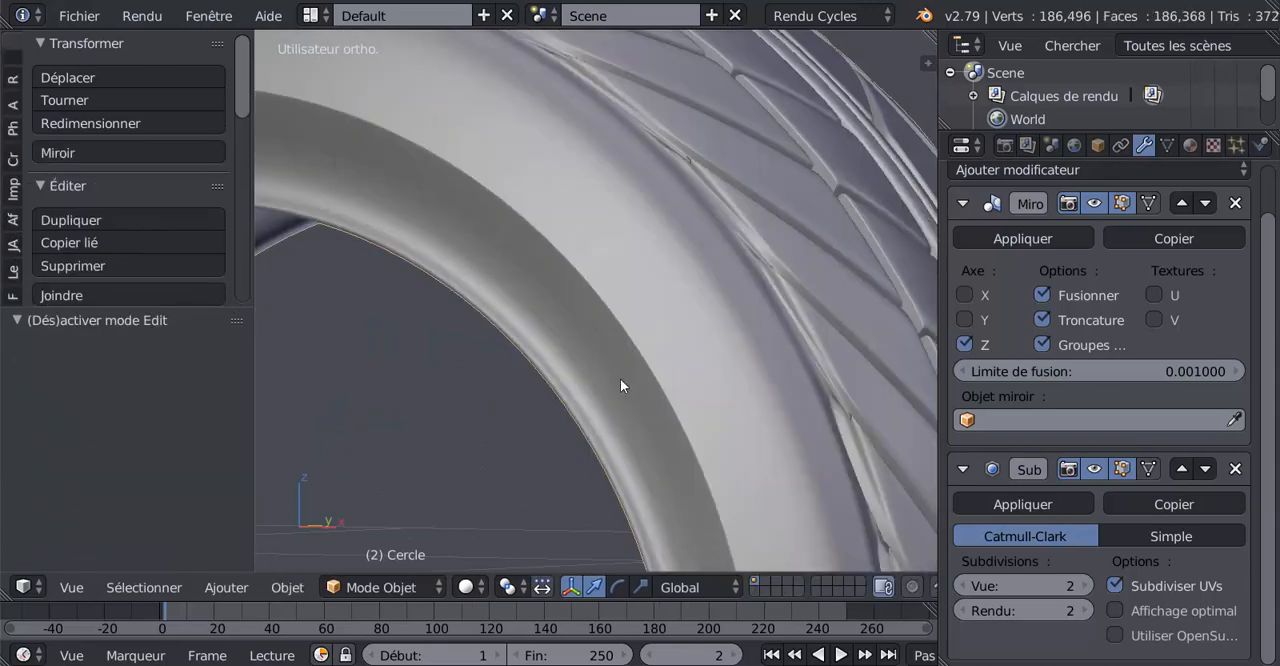
scroll(621, 376, down, 5)
middle_drag(622, 330, 701, 342)
scroll(700, 341, up, 2)
key(Tab)
Set the pivot point to the 3D cursor and place the cursor on the sidewall near its middle loop
scroll(579, 337, up, 3)
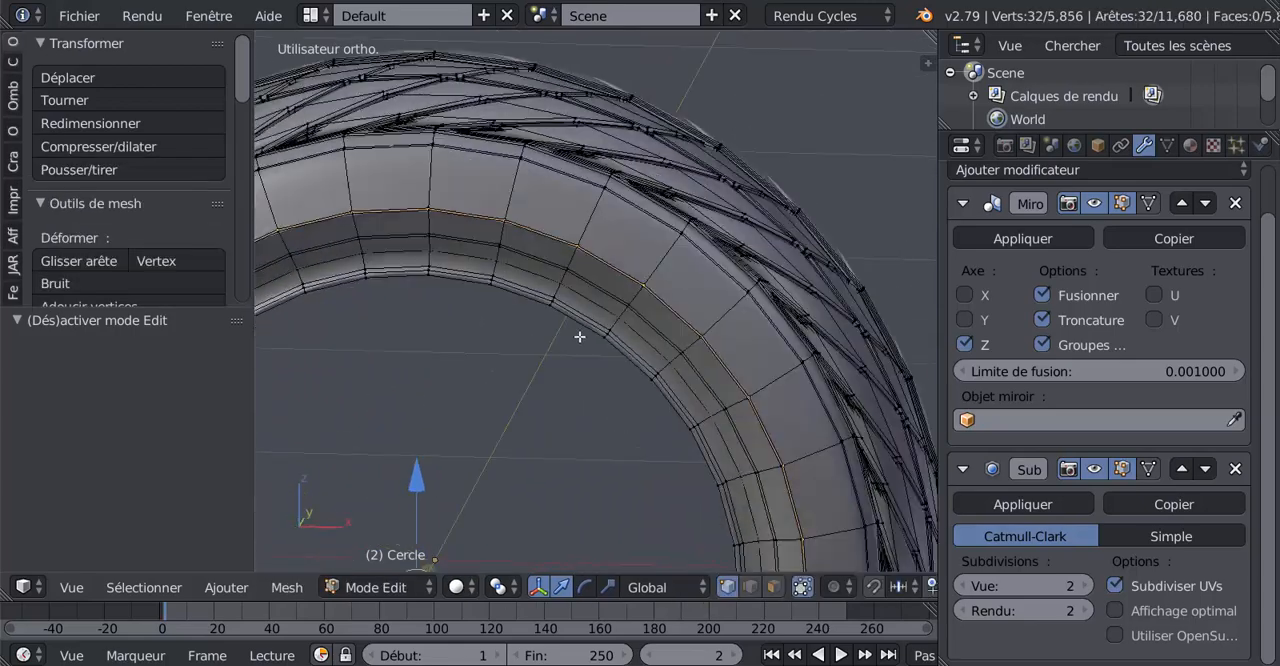
middle_drag(579, 337, 566, 300)
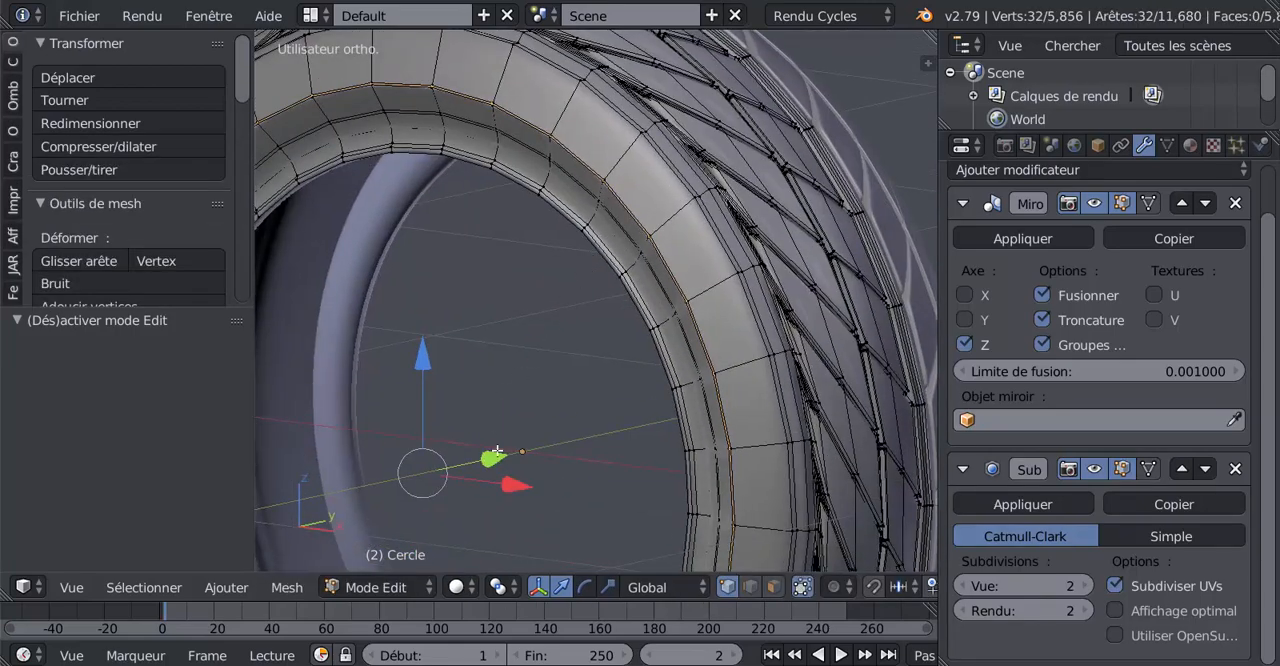
click(464, 587)
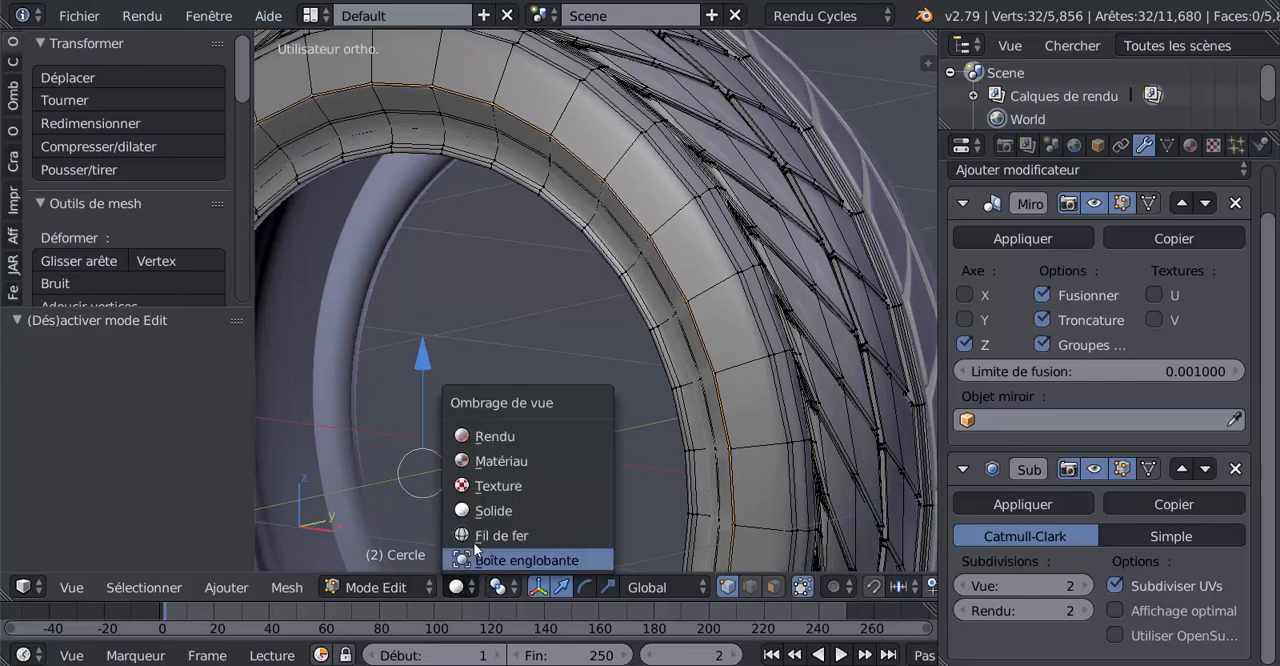
click(499, 587)
click(528, 536)
scroll(620, 437, up, 6)
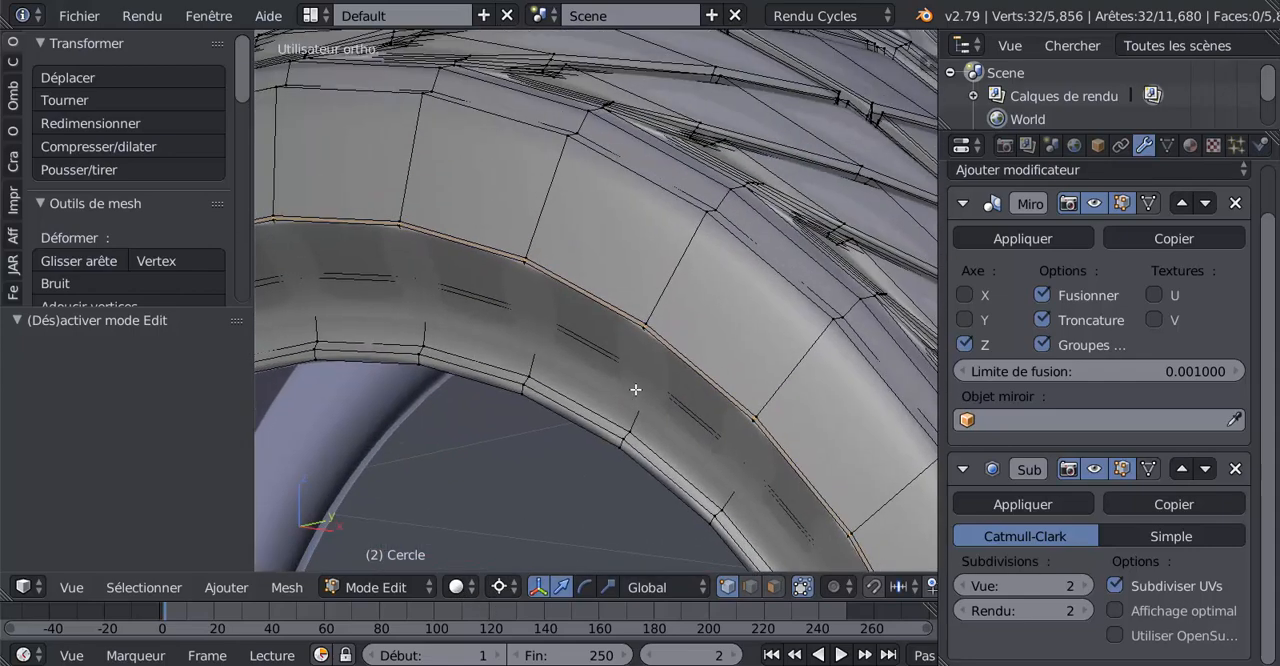
scroll(635, 389, up, 3)
click(632, 272)
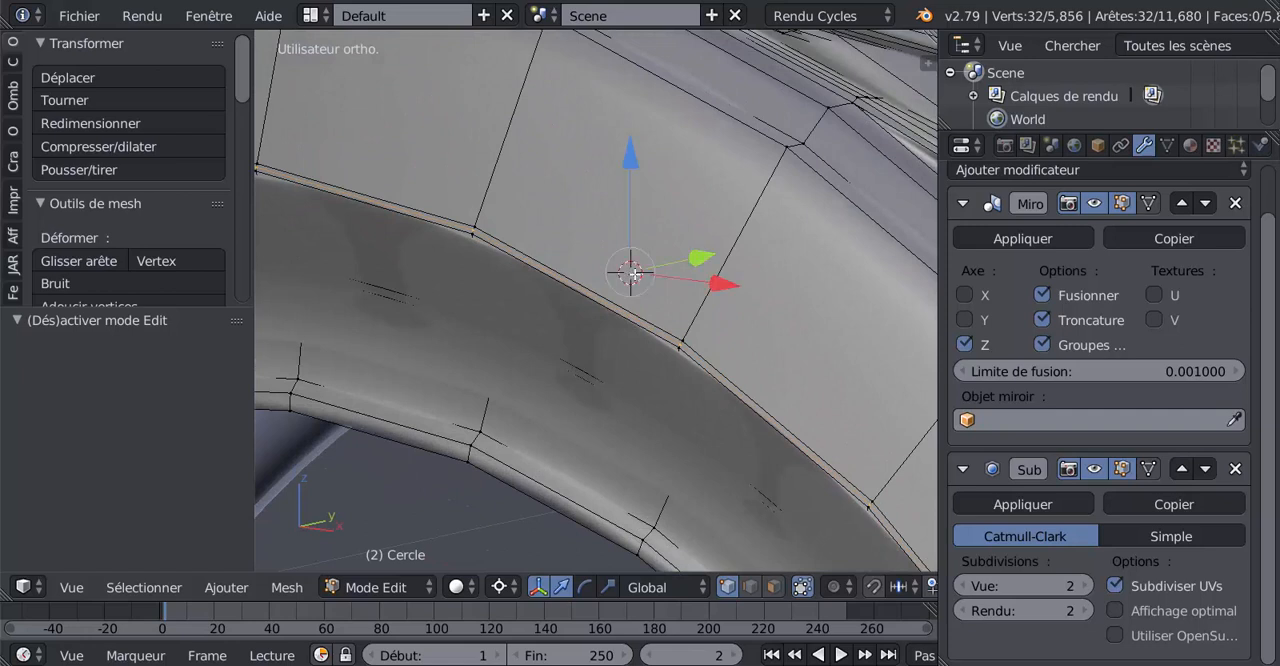
middle_drag(556, 373, 556, 365)
click(568, 326)
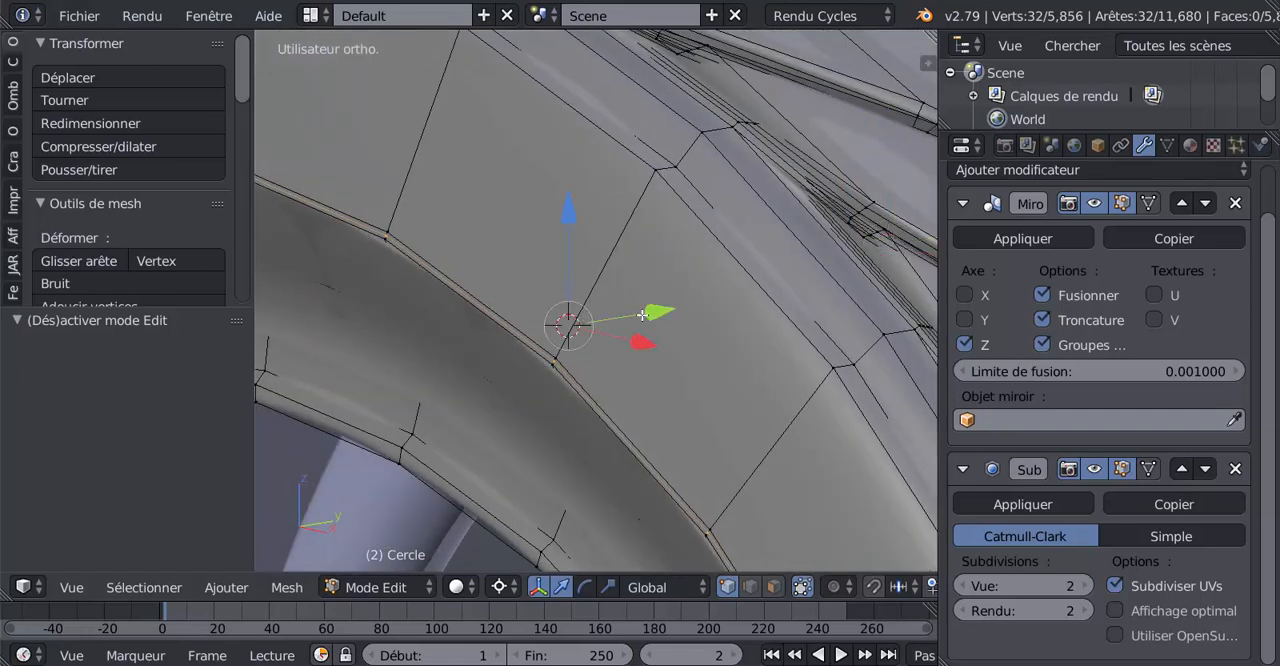
drag(657, 311, 654, 320)
Circle-select all the vertex rings from the sidewall's middle loop to the inner bead in a see-through front view
key(Tab)
middle_drag(653, 363, 695, 388)
scroll(732, 366, down, 5)
scroll(691, 389, down, 3)
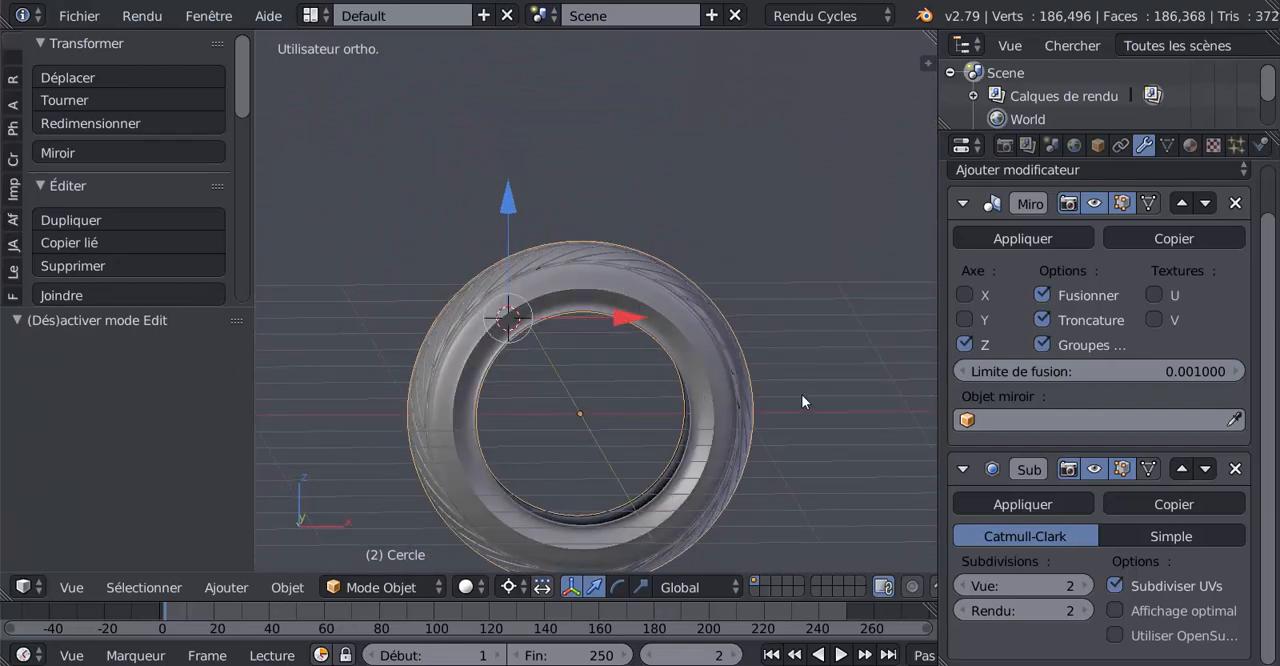
scroll(660, 443, up, 1)
key(Tab)
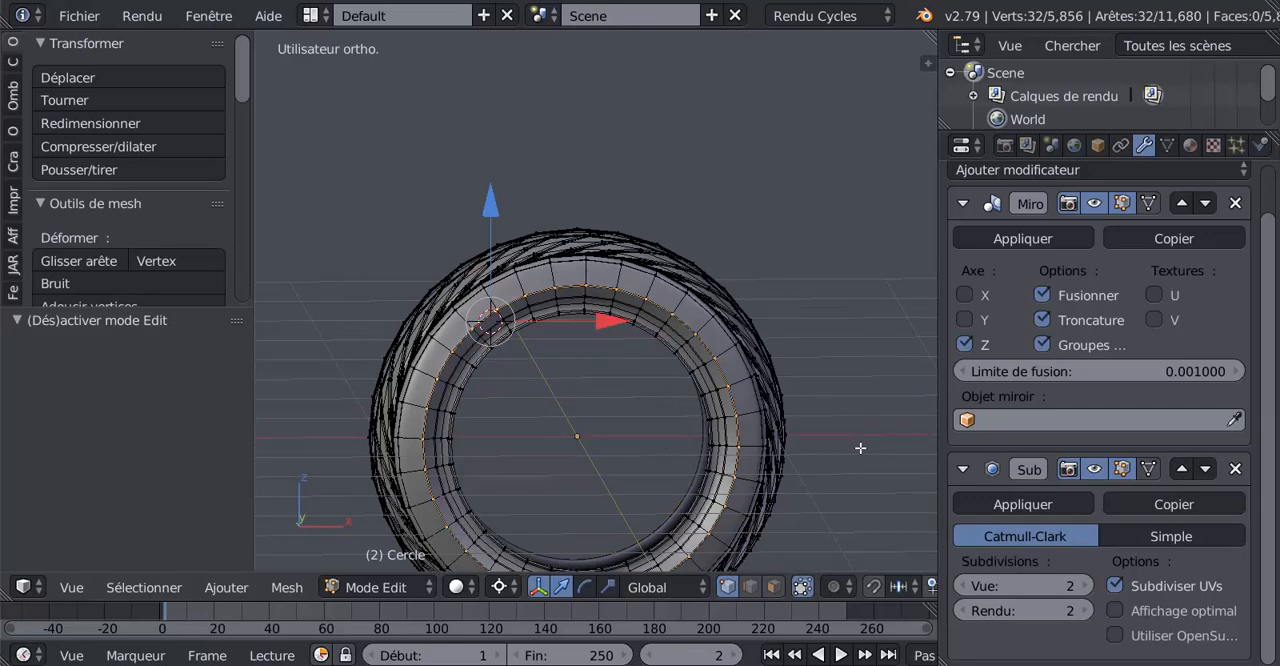
key(KP_1)
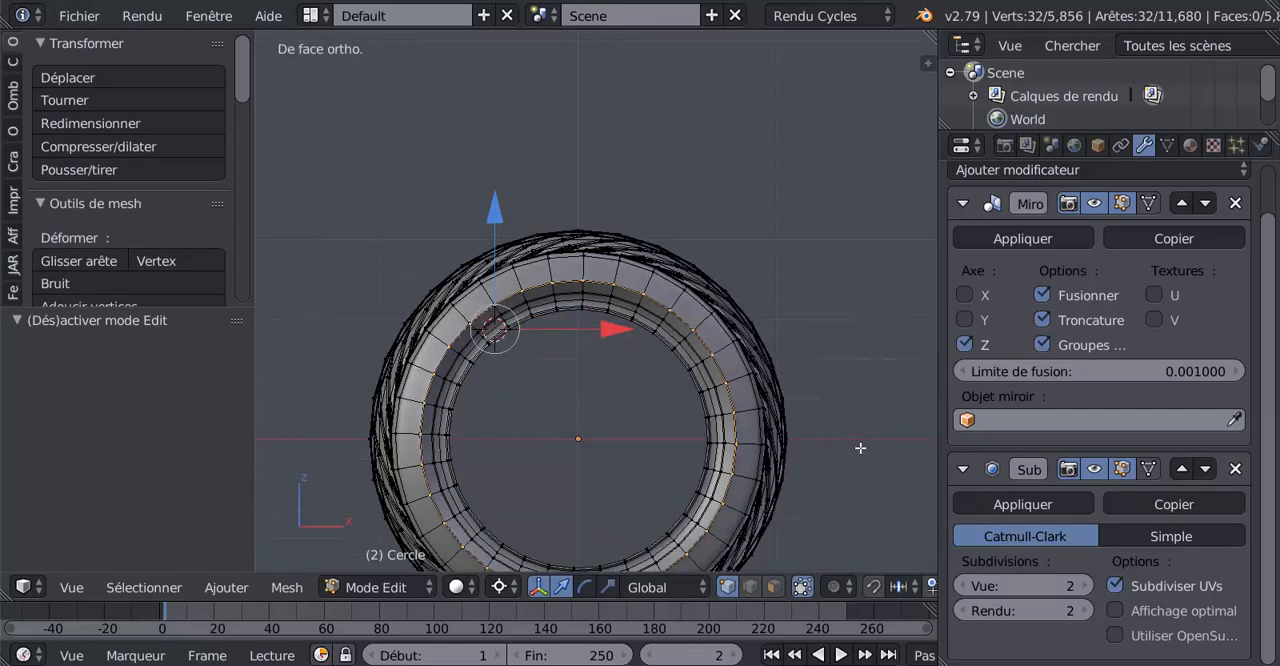
scroll(860, 448, down, 5)
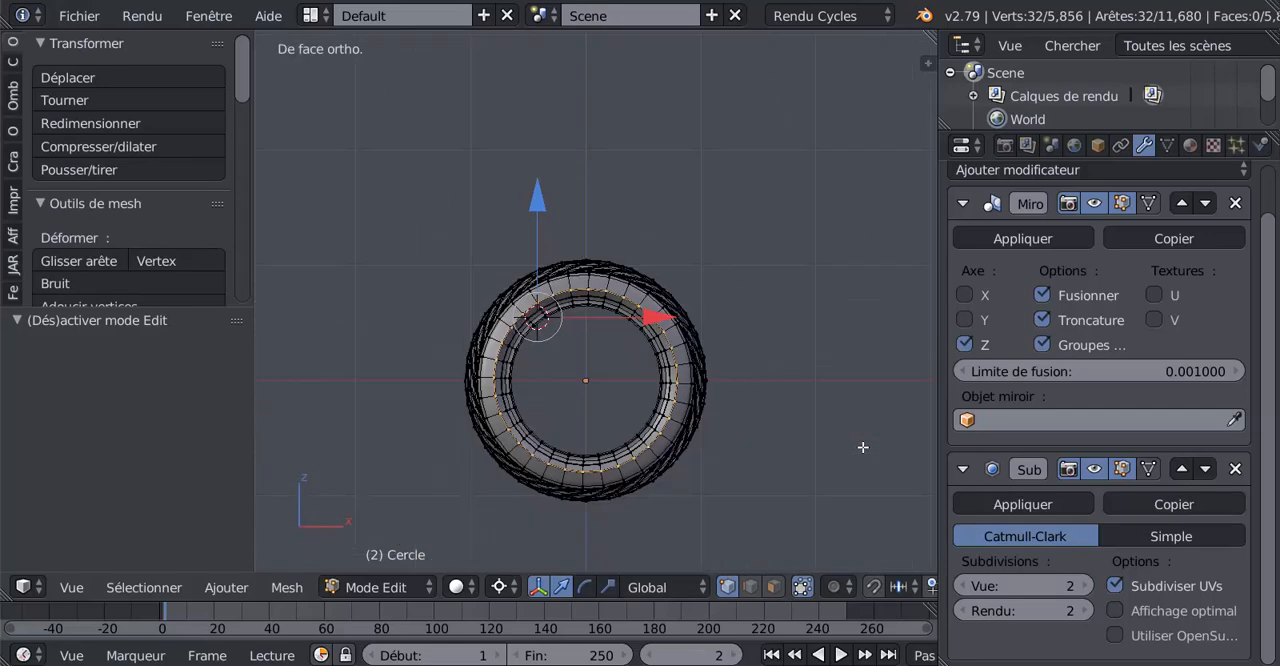
scroll(860, 448, up, 3)
key(z)
key(b)
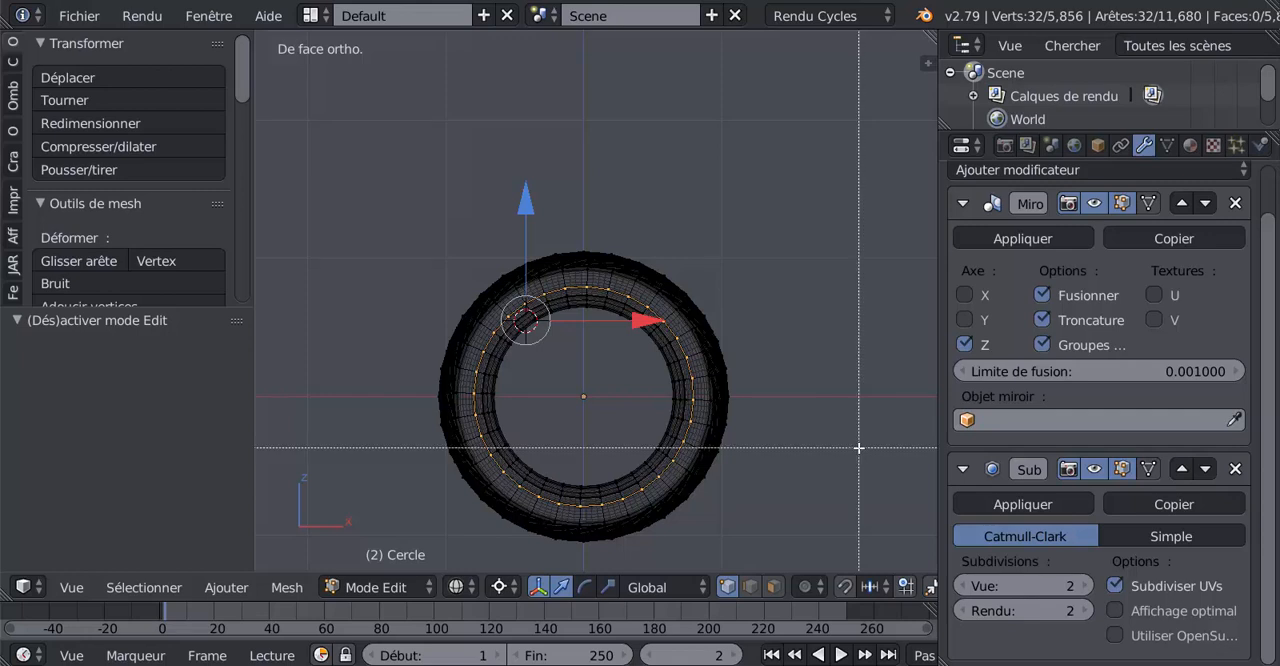
key(Escape)
key(c)
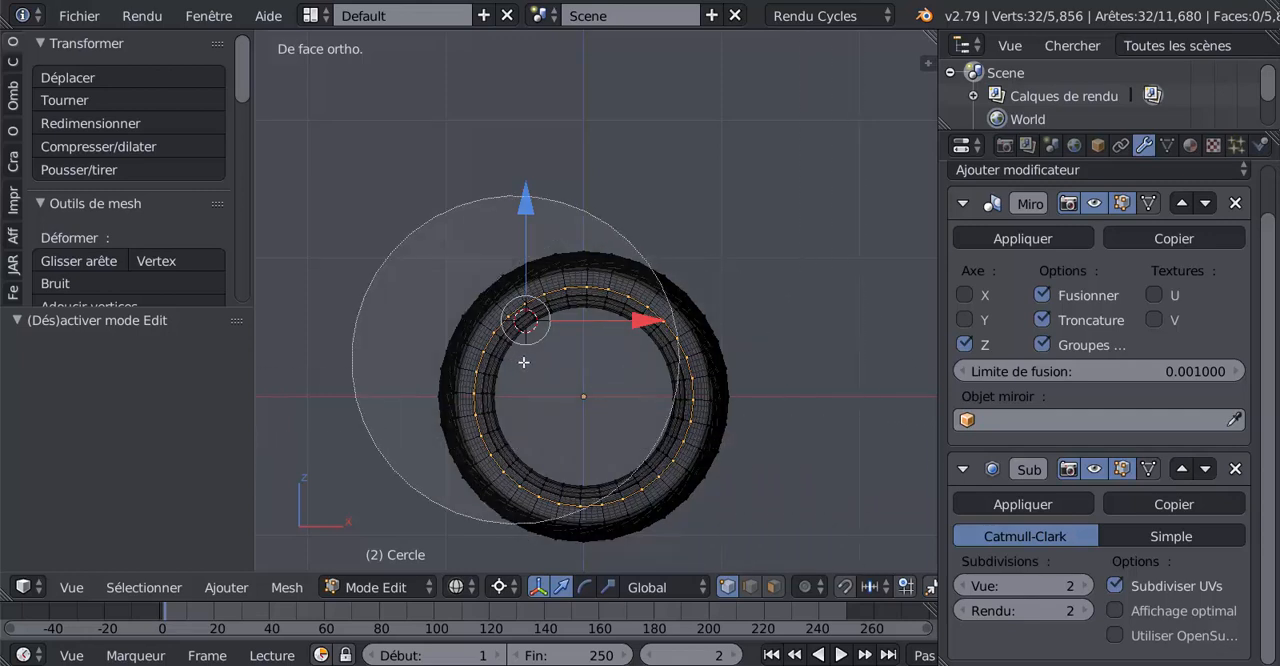
scroll(579, 376, up, 4)
scroll(579, 376, down, 1)
mouse_move(585, 391)
mouse_down()
mouse_move(598, 396)
mouse_move(580, 403)
mouse_move(580, 383)
mouse_move(577, 403)
mouse_move(597, 403)
mouse_move(587, 391)
mouse_up()
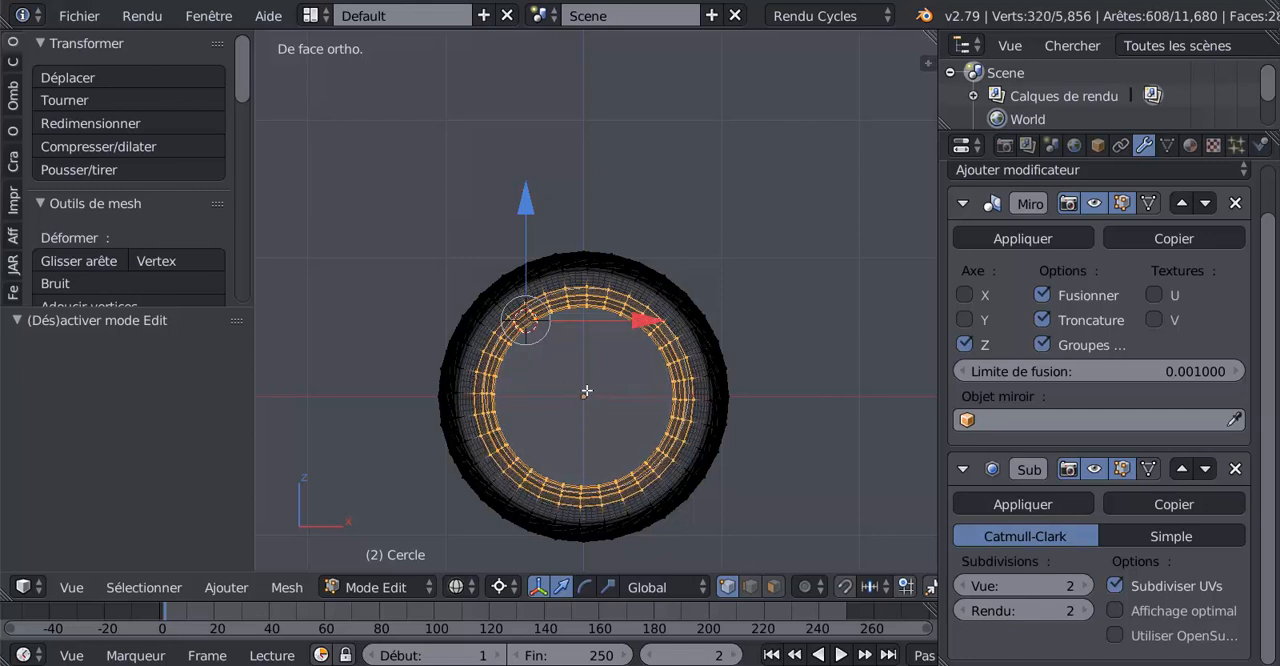
key(Escape)
key(z)
scroll(827, 493, up, 1)
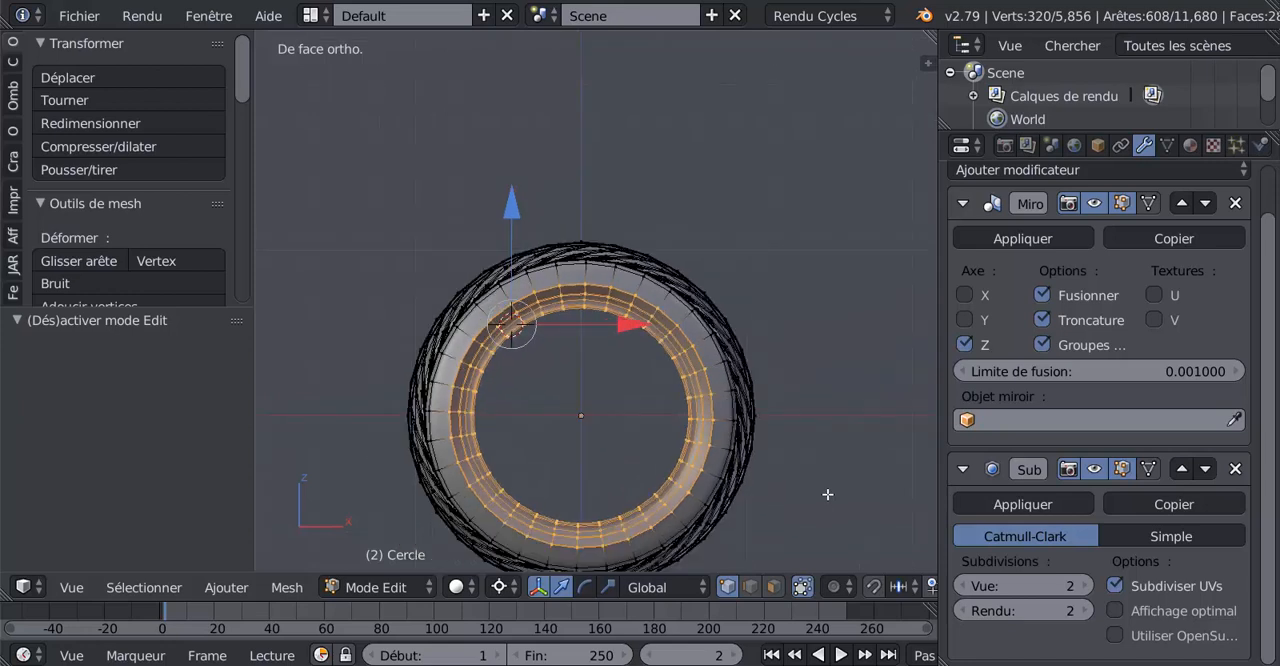
Restore the median point as pivot and scale the selected inner rings uniformly to 0.959
key(s)
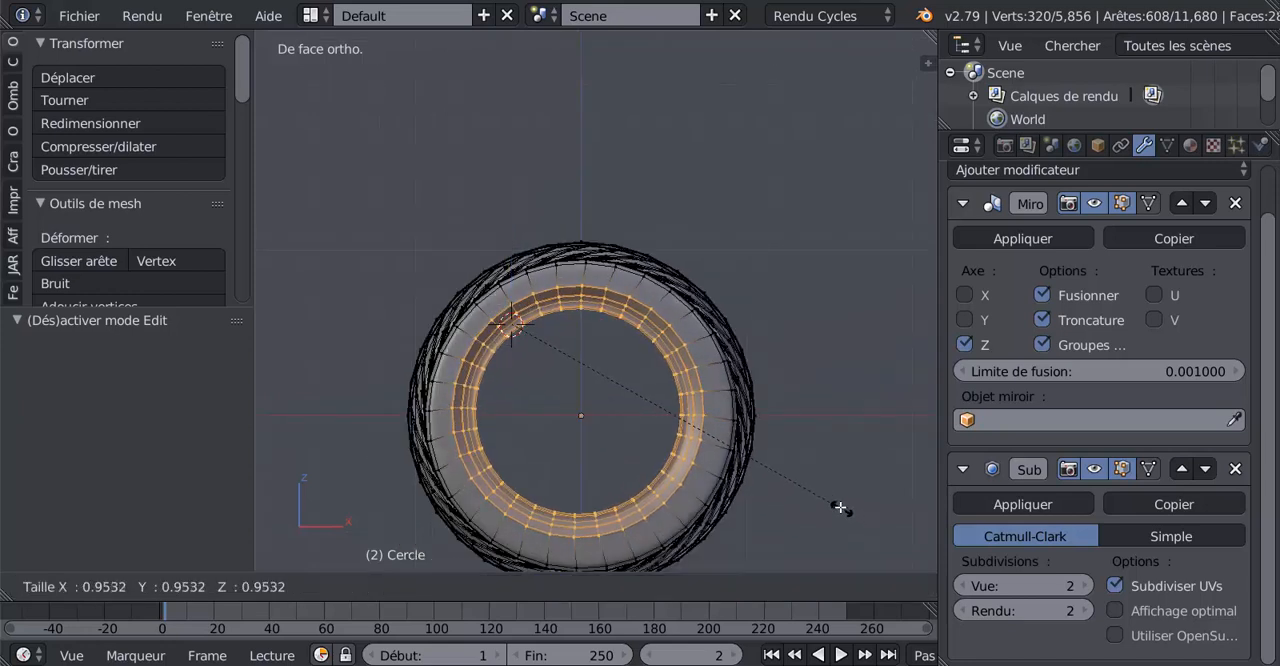
key(Escape)
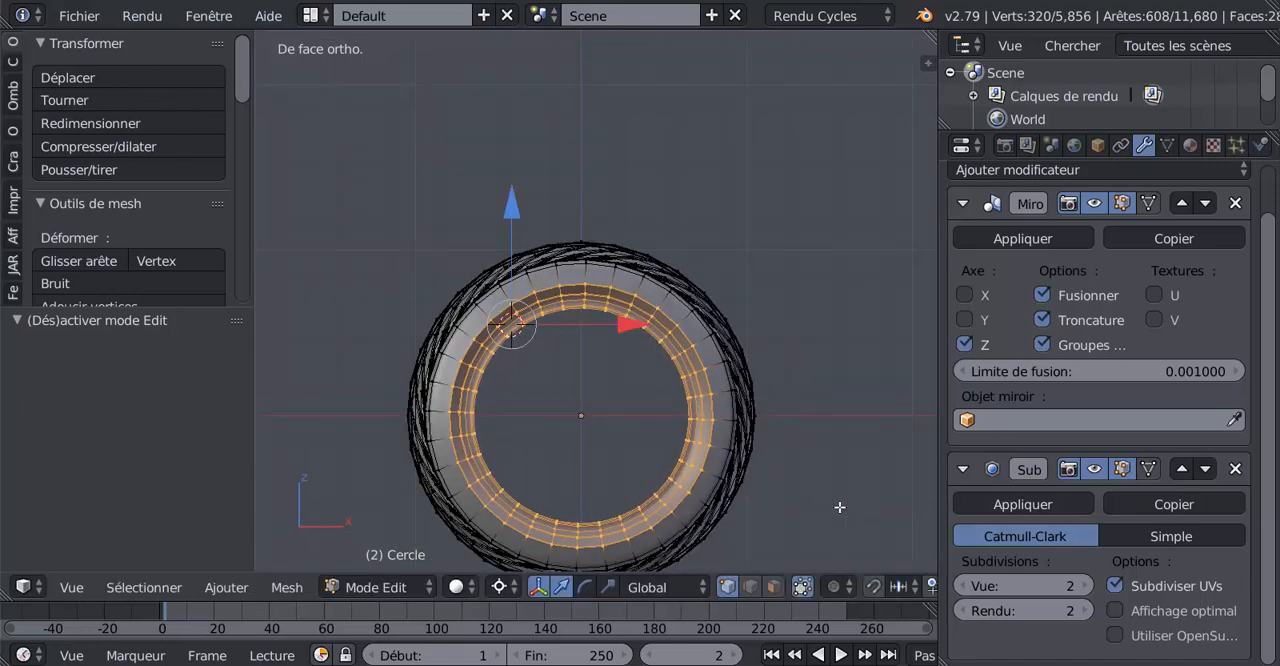
click(500, 587)
click(533, 488)
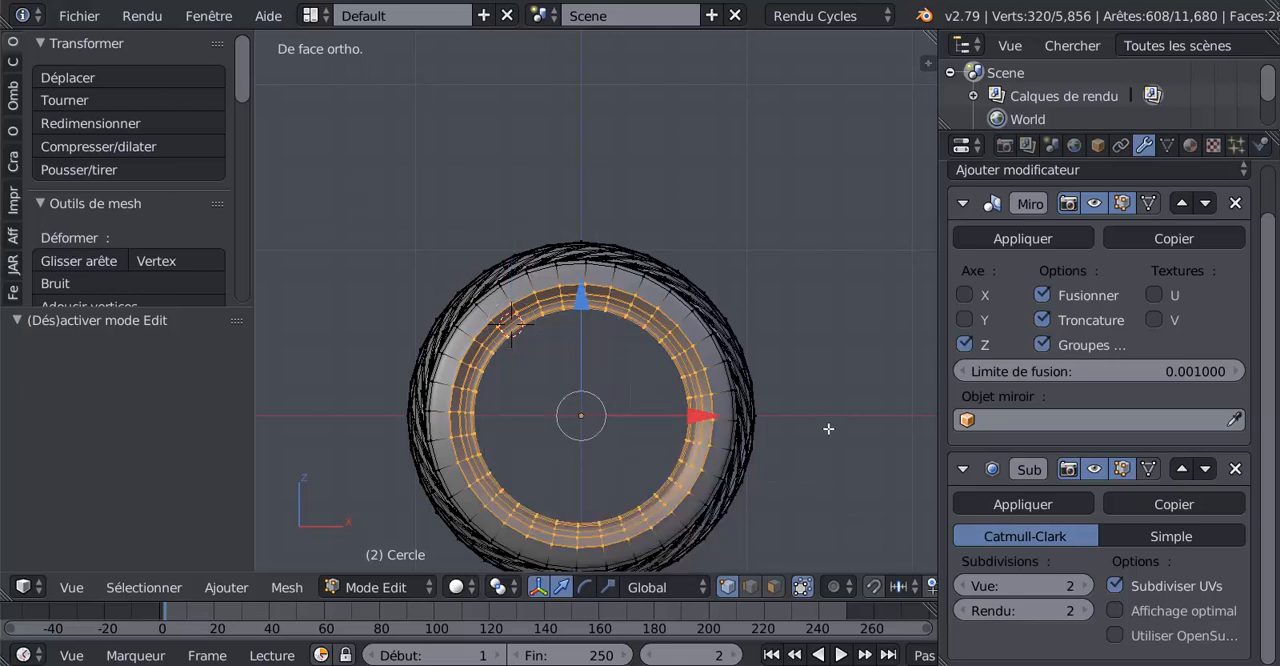
shift+middle_drag(834, 501, 829, 441)
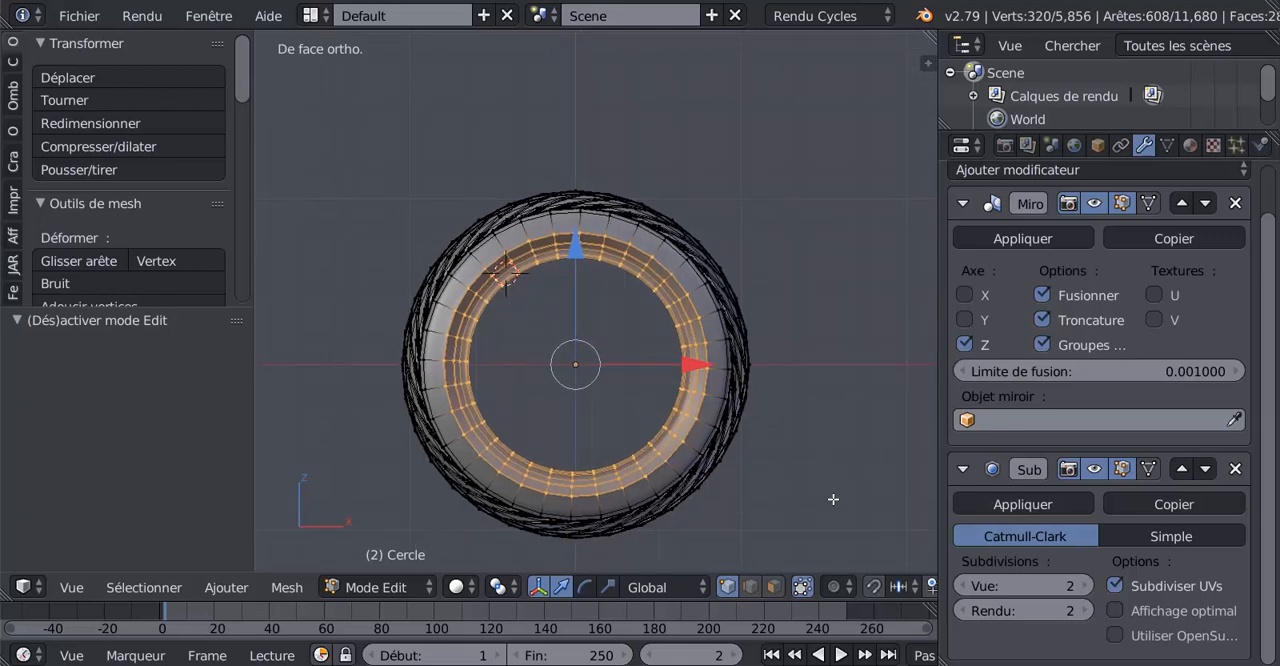
key(s)
click(825, 497)
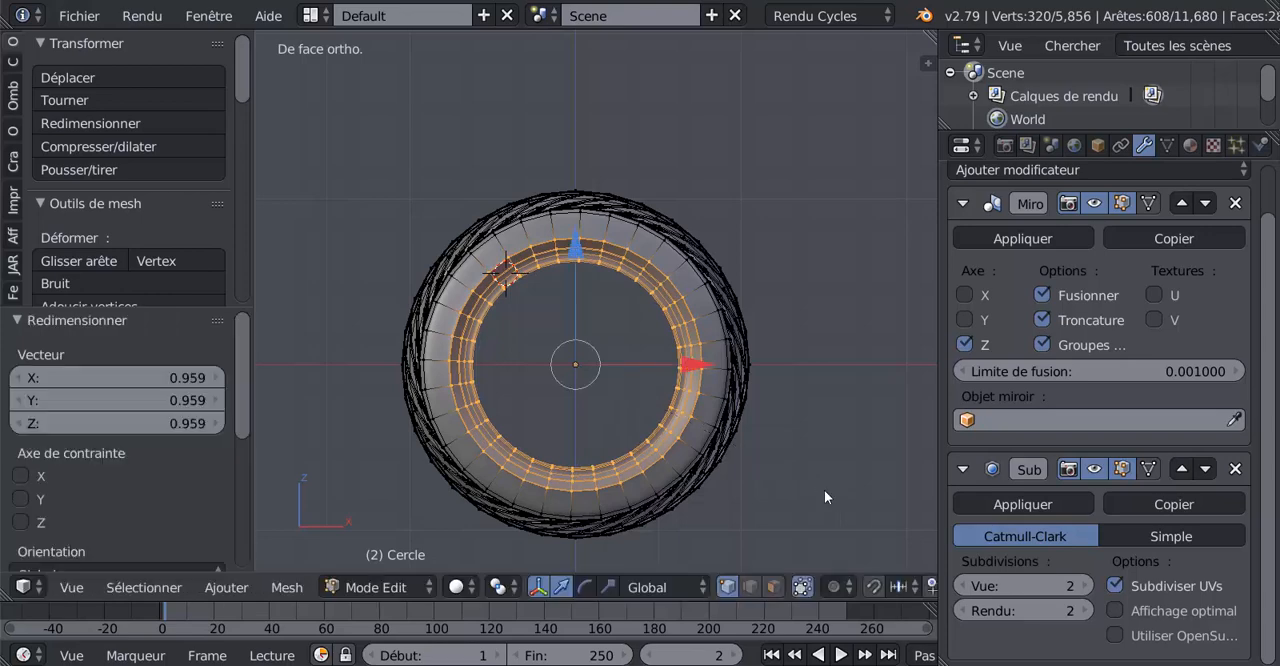
key(Tab)
key(Tab)
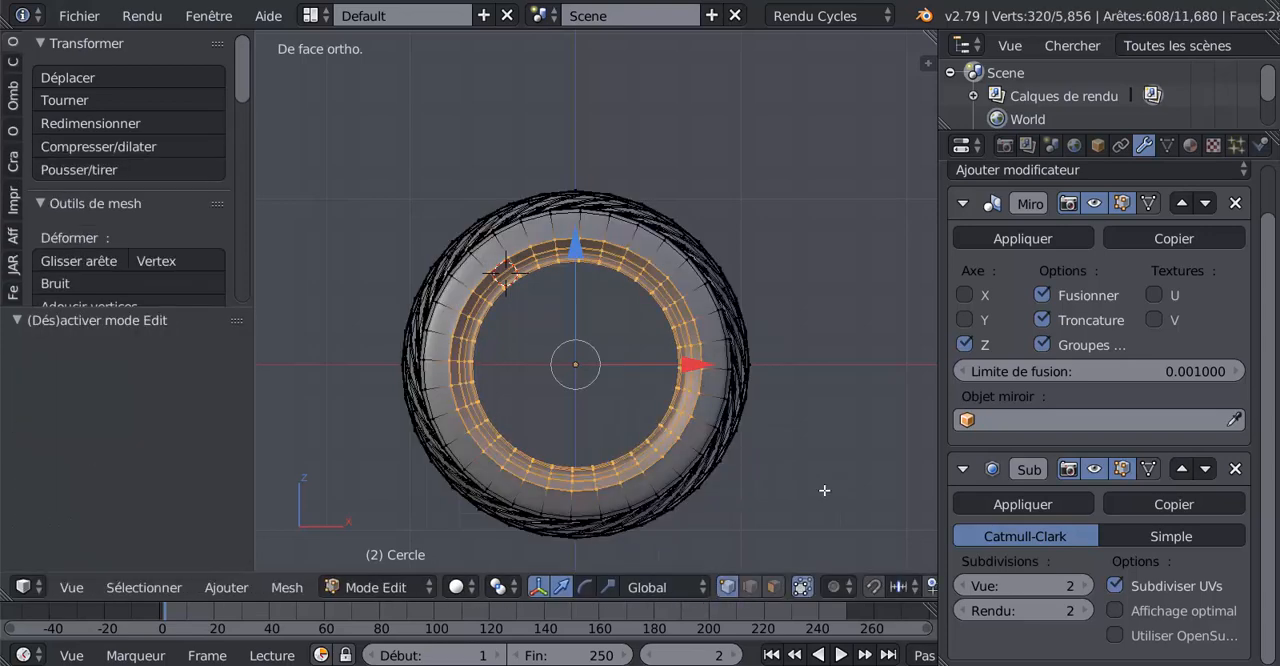
key(Tab)
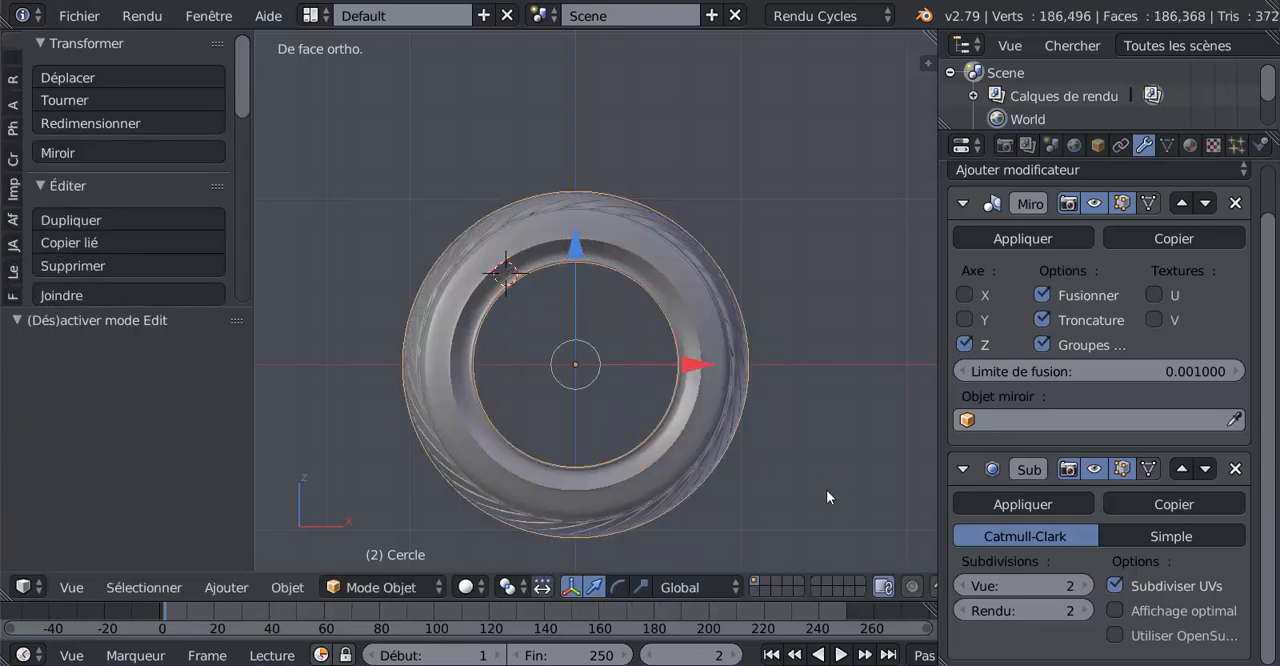
Shrink the selected inner rings once more with a uniform scale of about 0.97
key(Tab)
key(s)
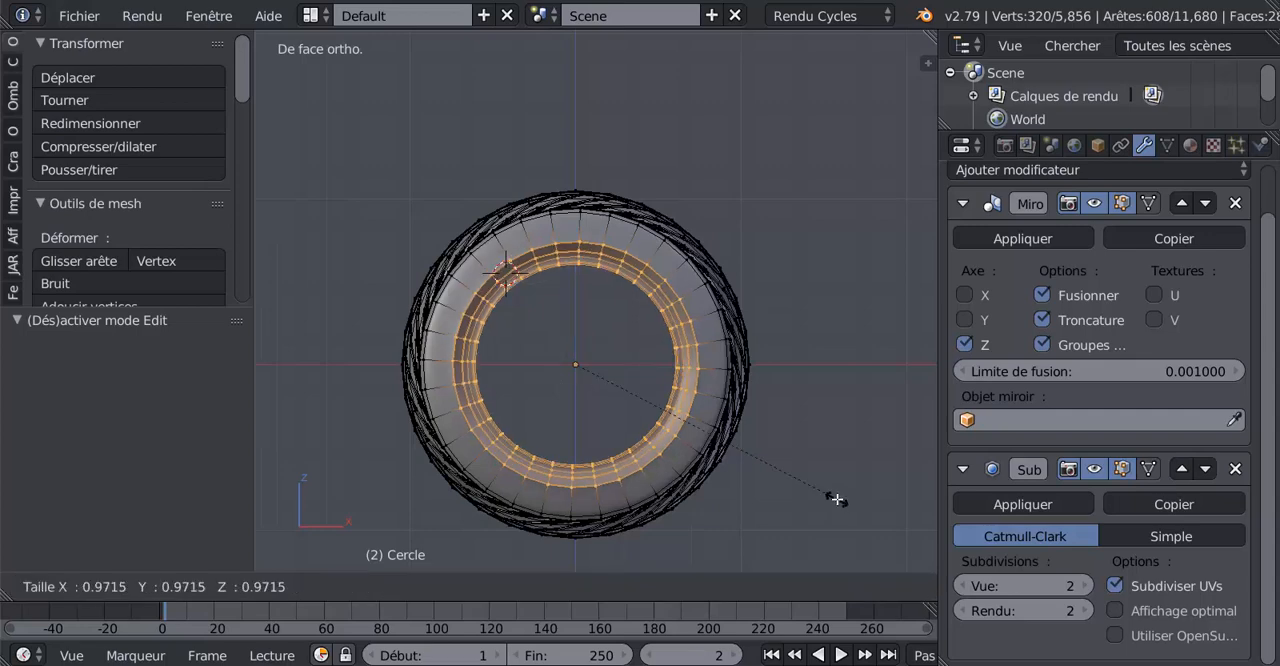
click(837, 499)
key(Tab)
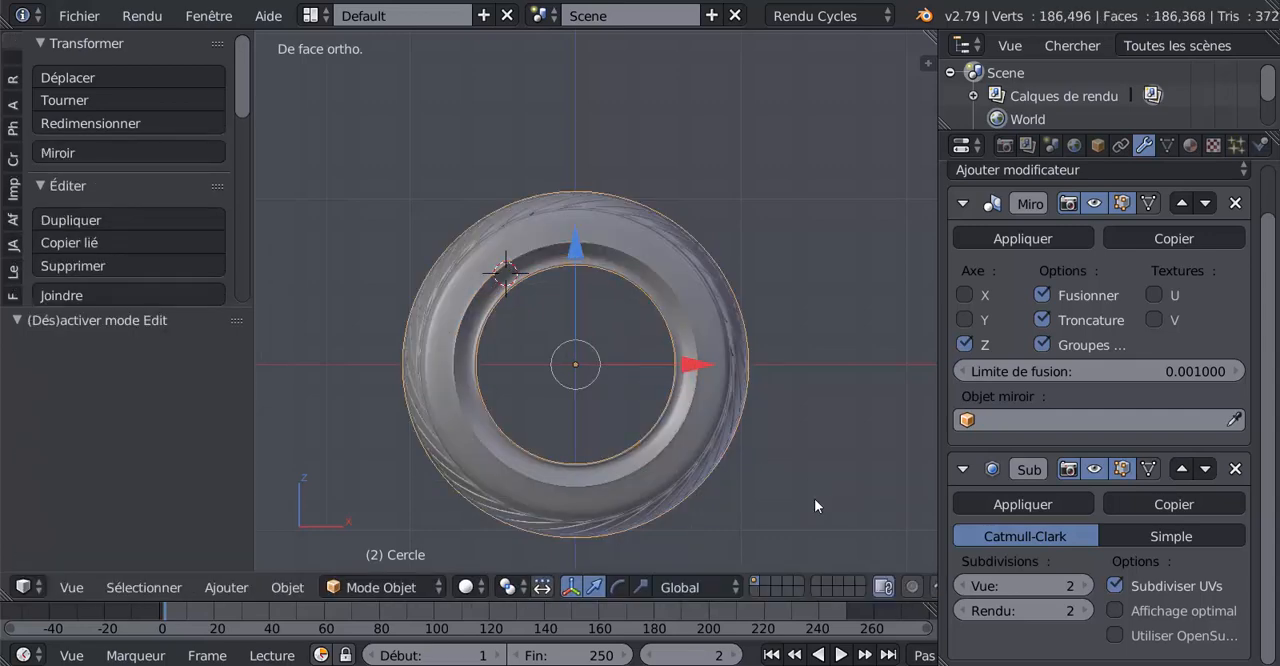
Examine the rescaled inner rings and sidewall of the tyre from several angles
scroll(725, 492, up, 2)
key(Tab)
middle_drag(723, 489, 809, 514)
middle_drag(602, 343, 537, 334)
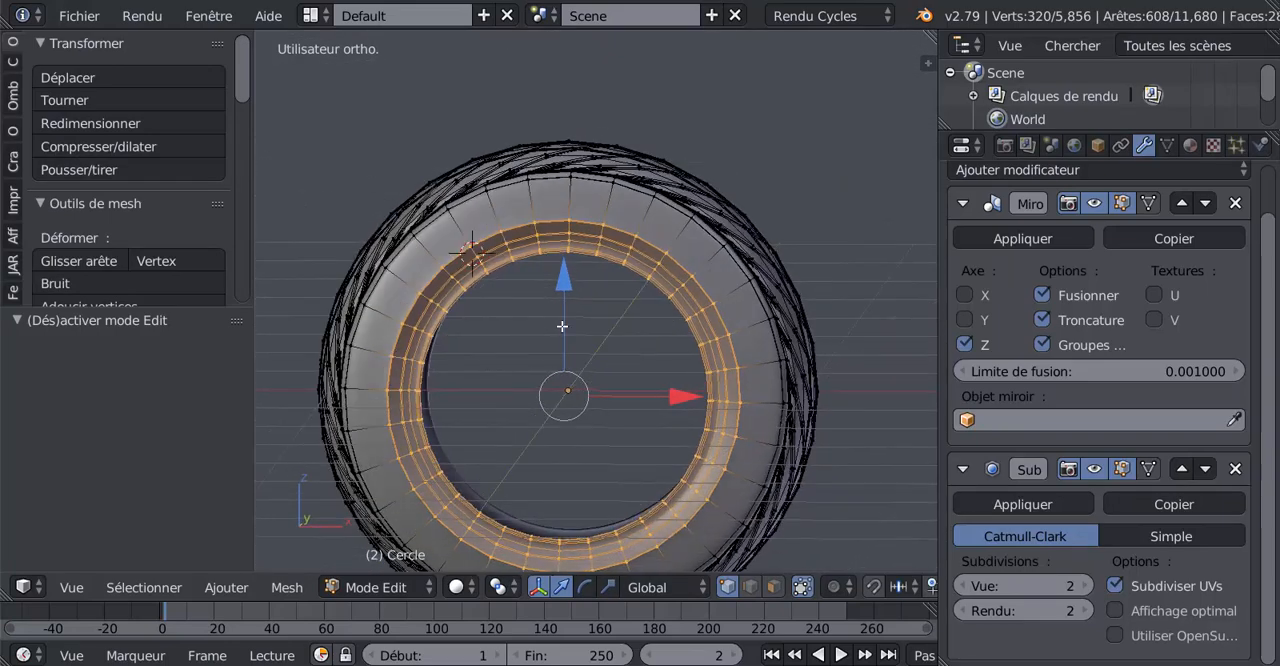
scroll(617, 314, up, 1)
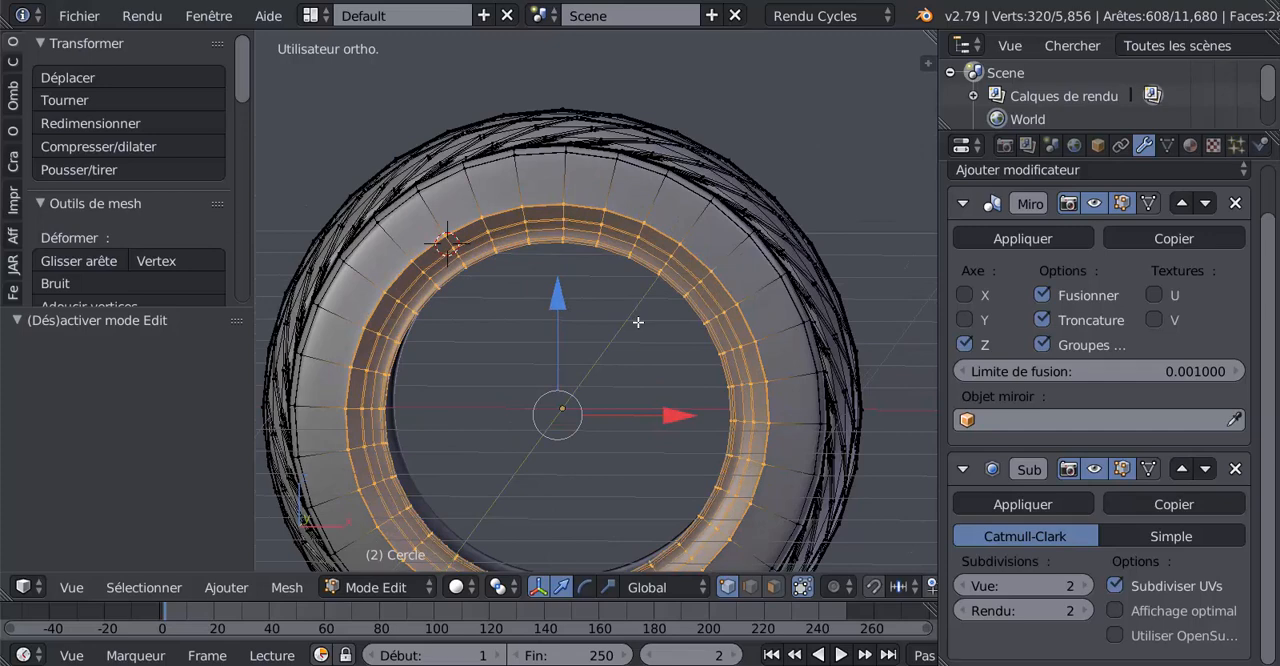
middle_drag(659, 323, 698, 325)
scroll(693, 323, up, 1)
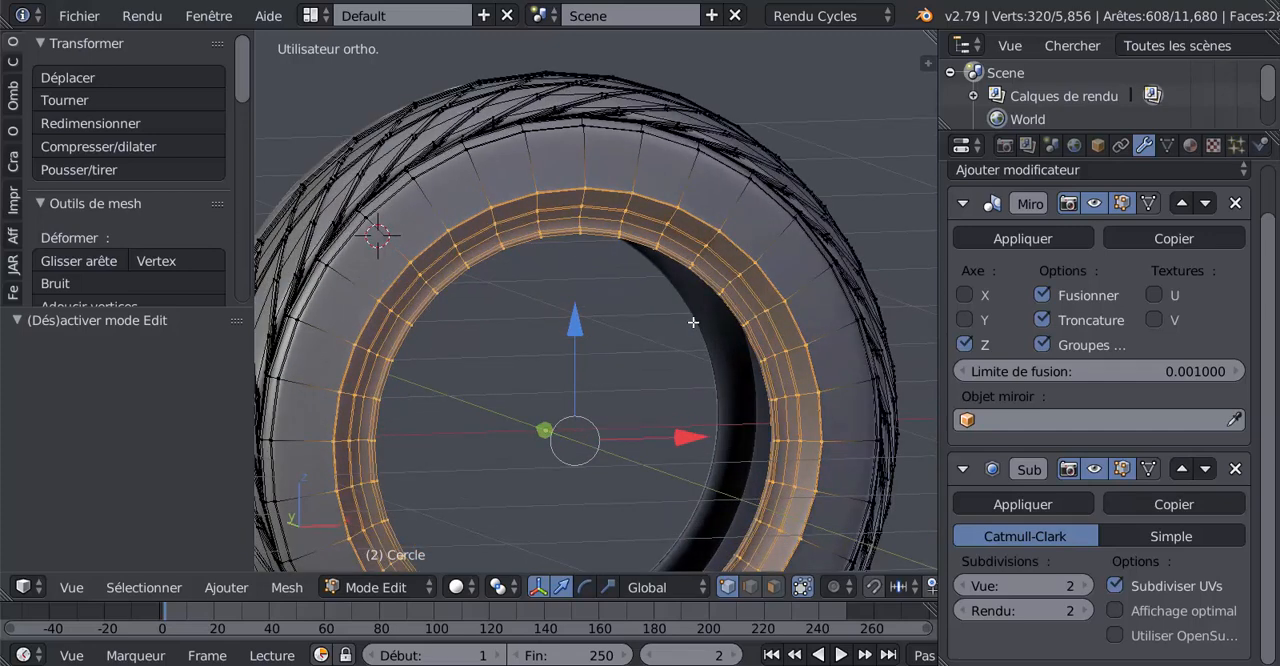
middle_drag(647, 325, 606, 324)
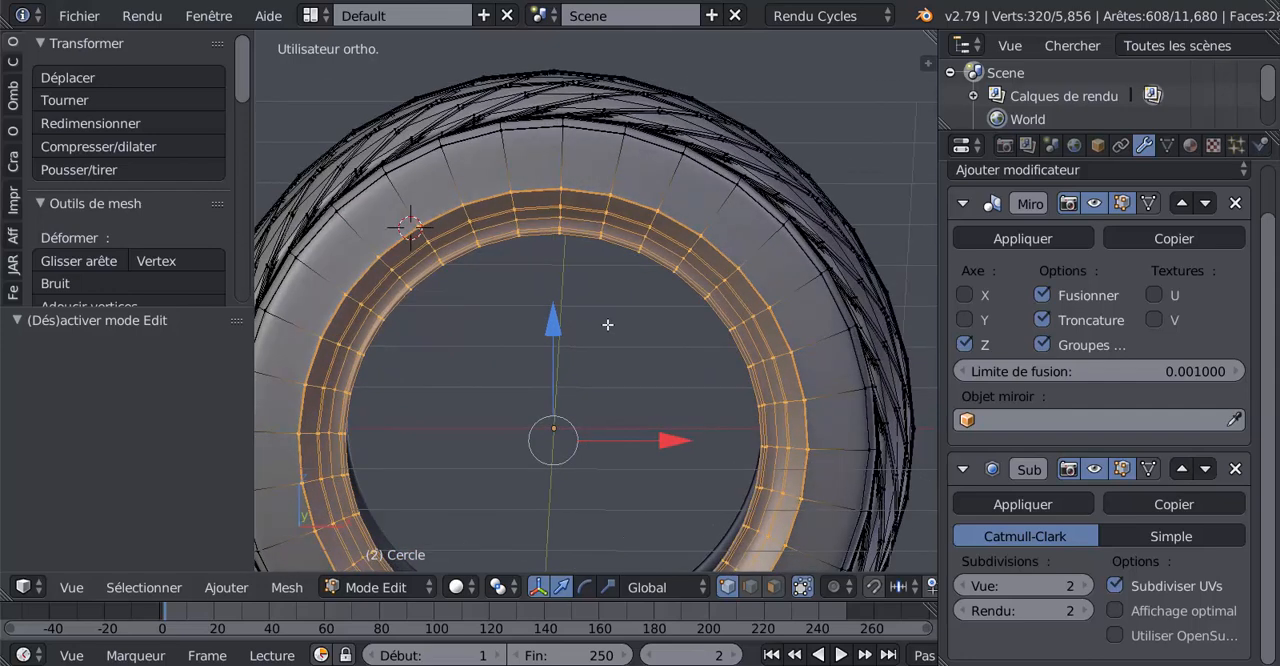
scroll(607, 322, down, 2)
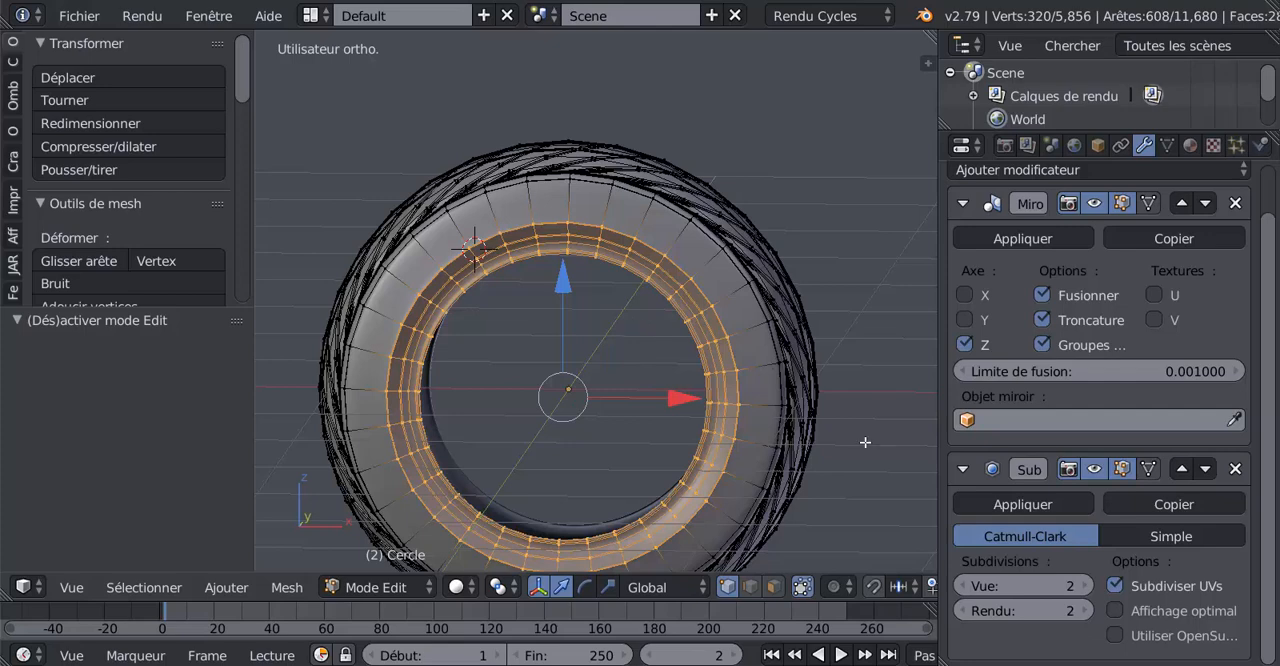
Circle-select only the innermost vertex rings of the tyre's bead in a see-through front view, replacing the previous selection
key(KP_1)
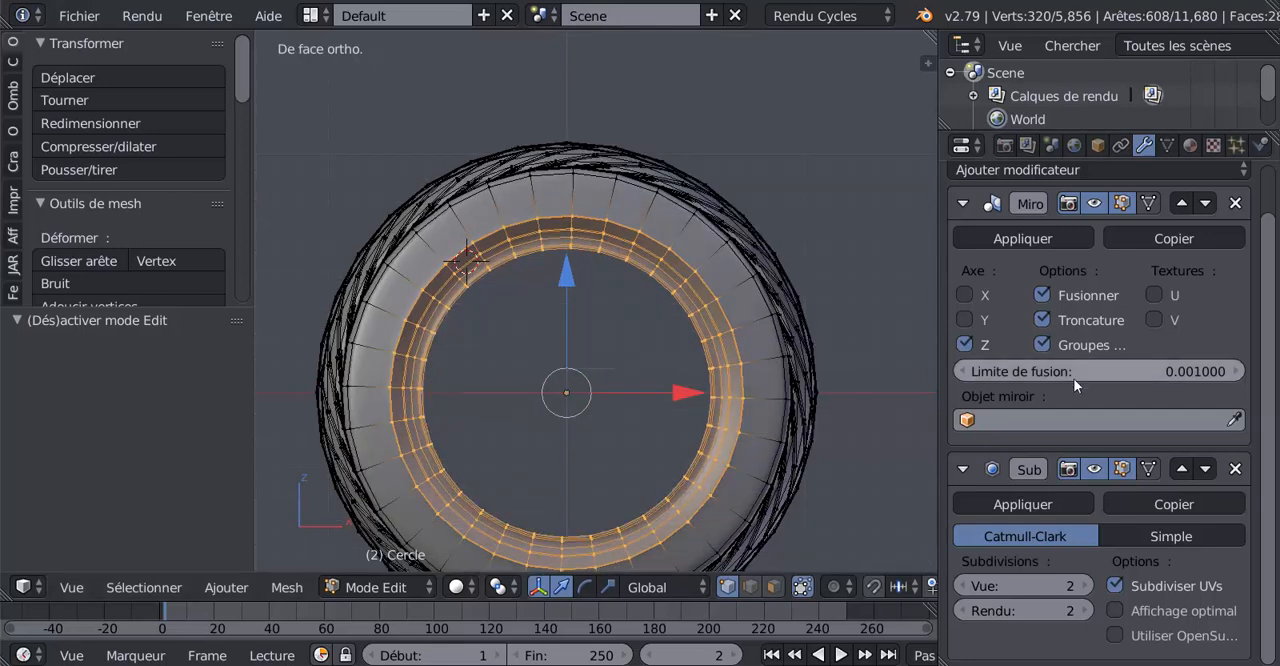
scroll(877, 442, down, 2)
key(z)
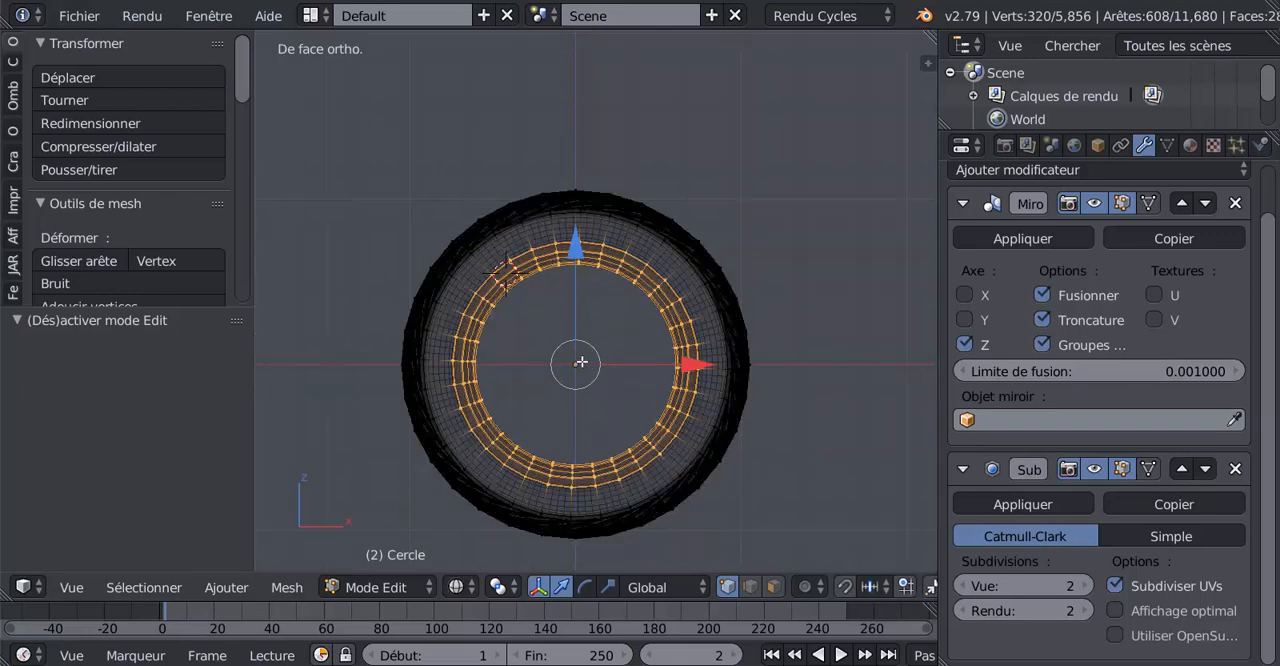
key(a)
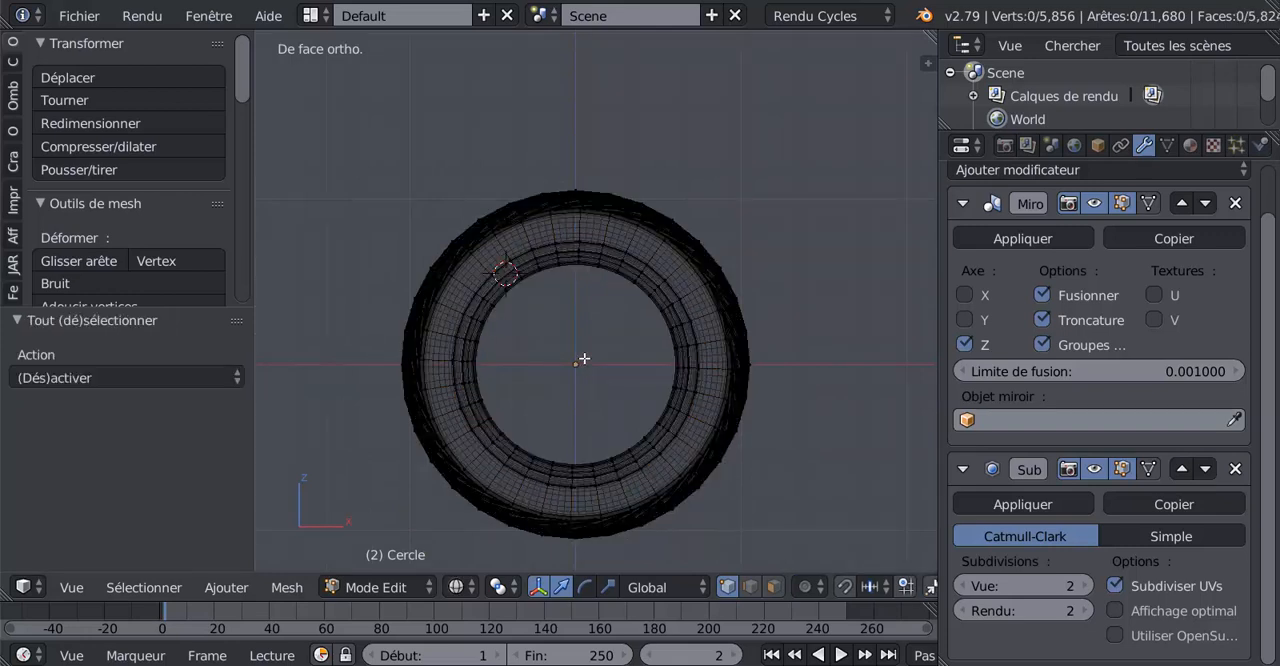
click(588, 354)
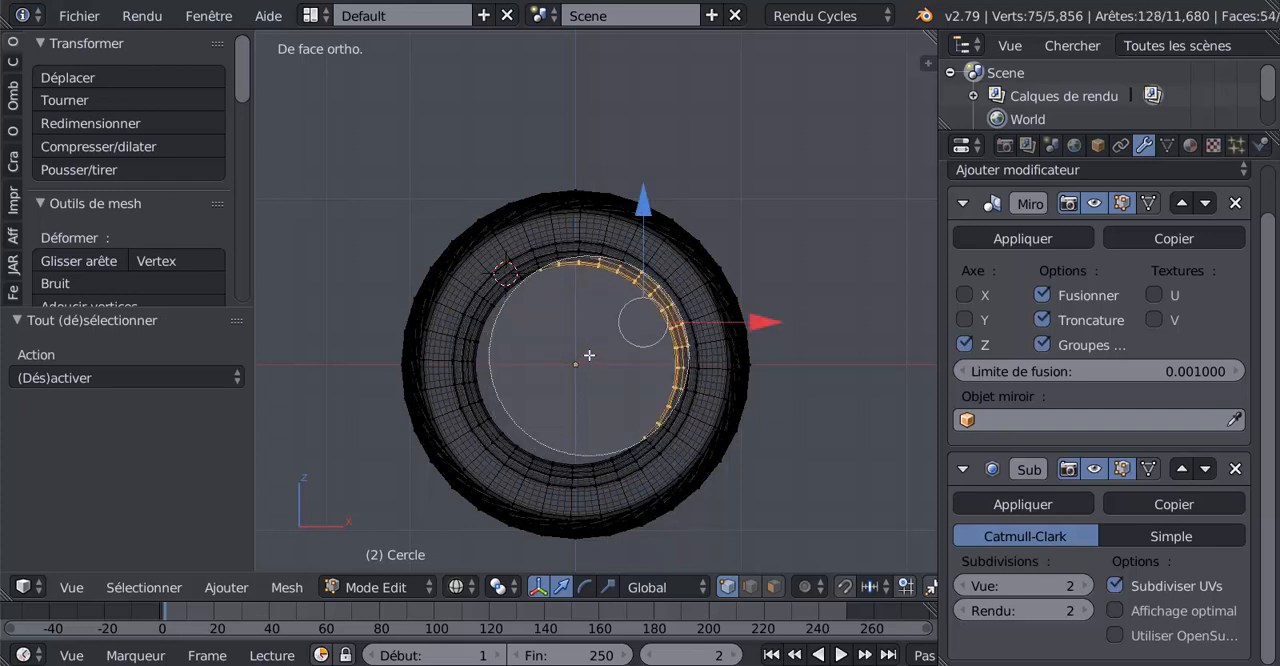
click(576, 351)
click(571, 350)
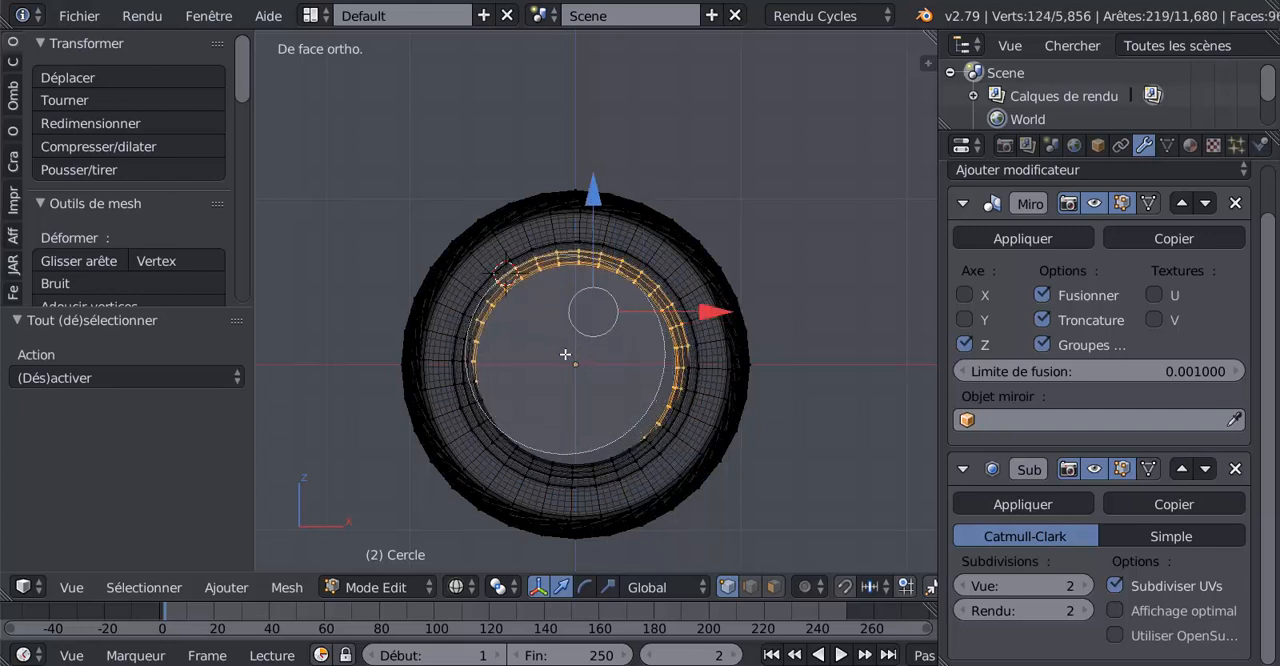
mouse_move(566, 354)
mouse_down()
mouse_move(560, 369)
mouse_move(592, 368)
mouse_up()
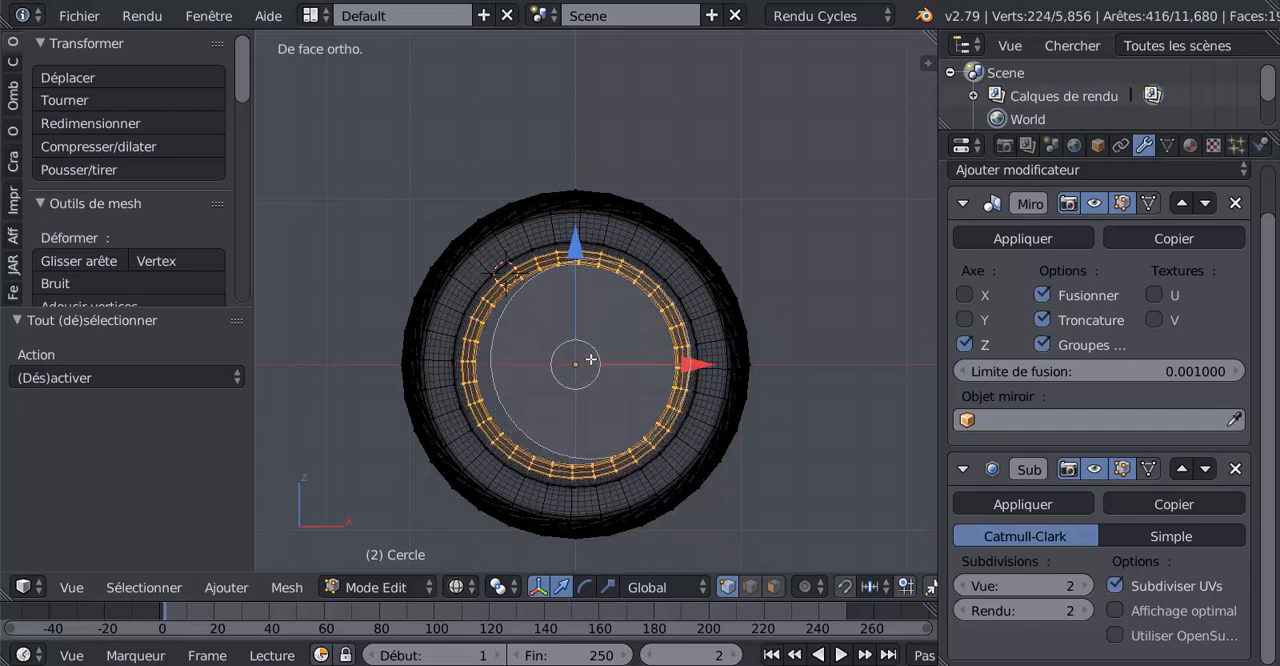
right_click(576, 358)
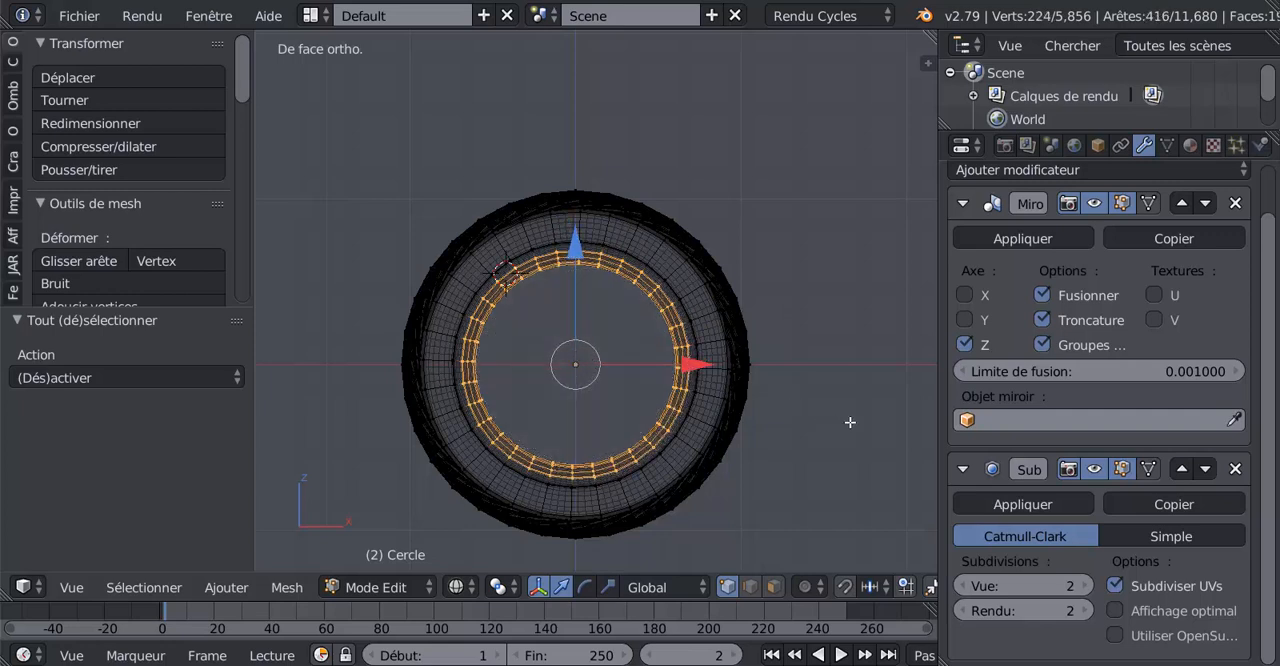
Scale the selected bead rings uniformly to 1.058 in solid view and check the smoothed tyre in Object Mode
key(z)
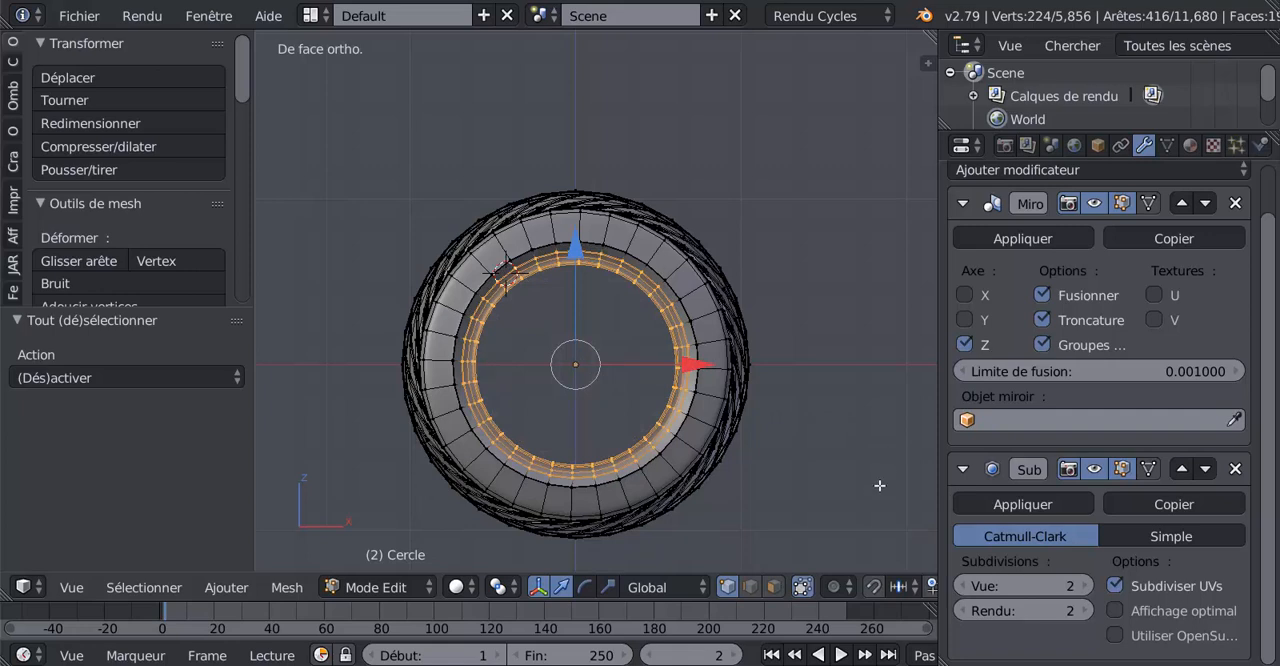
key(s)
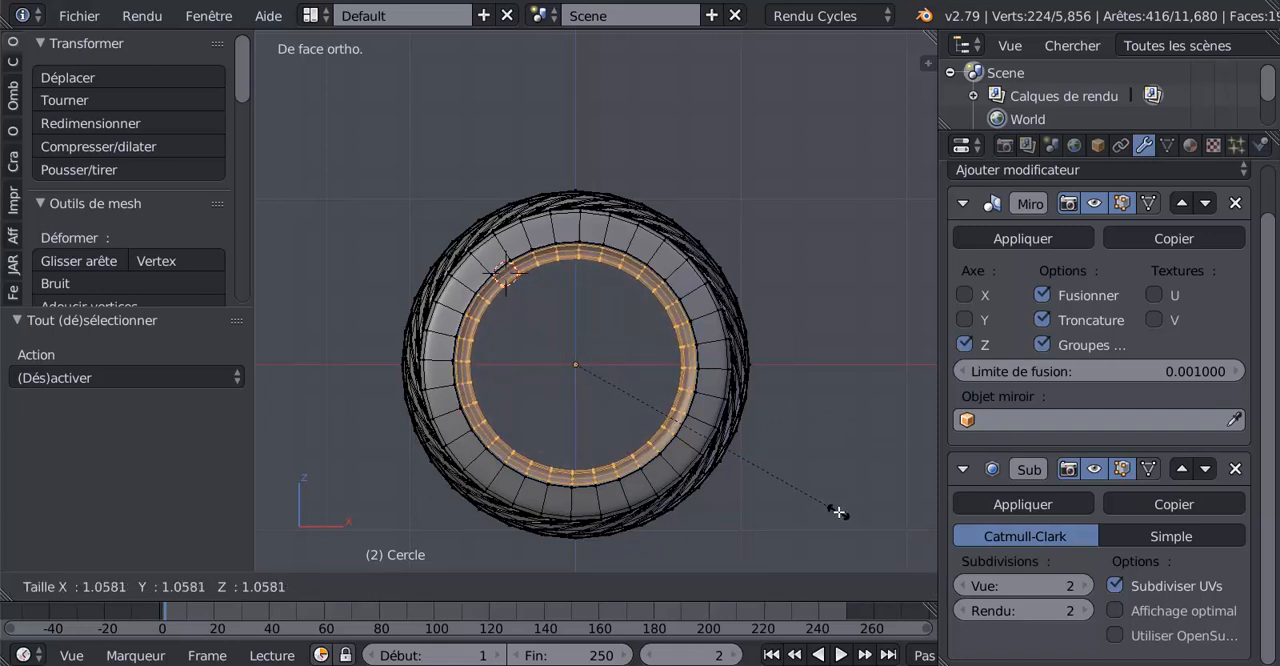
click(839, 512)
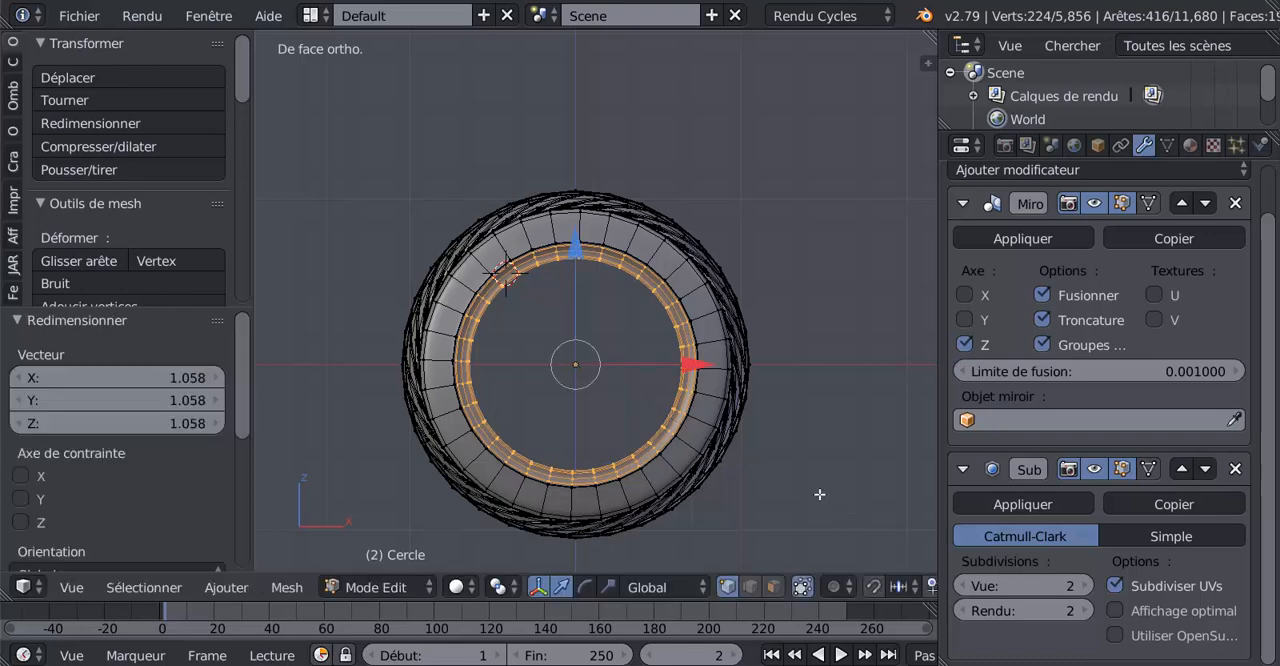
key(Tab)
scroll(745, 457, up, 4)
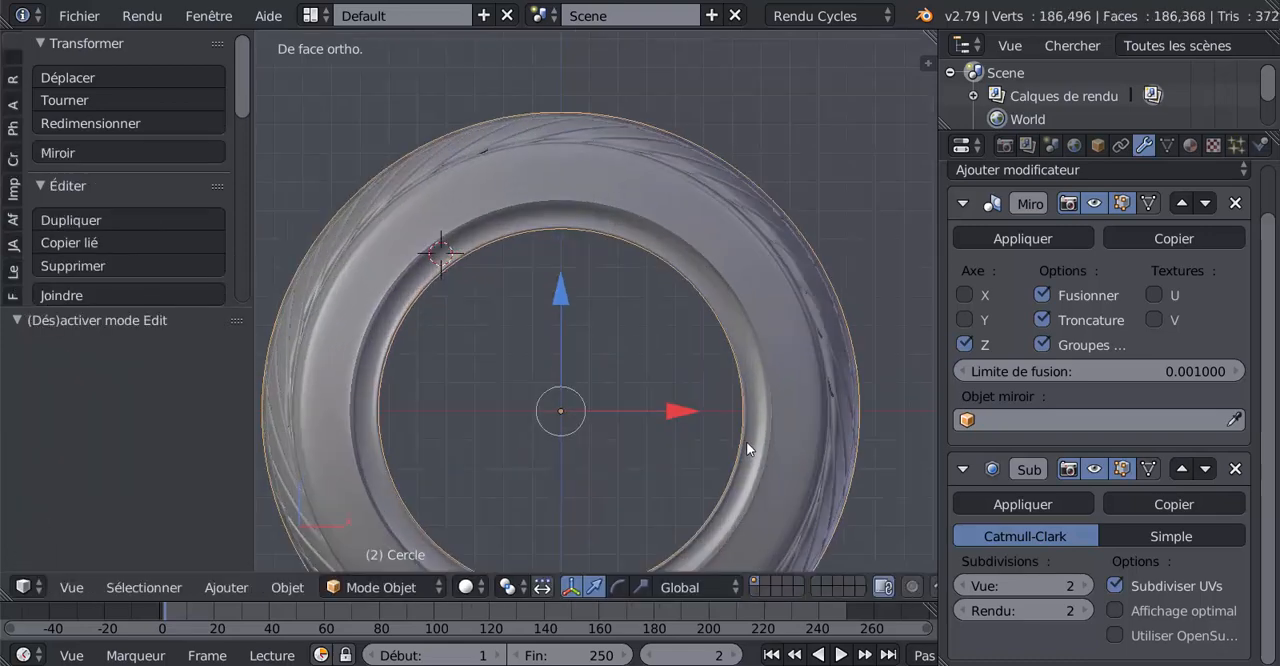
Select two neighbouring edge loops where the sidewall meets the inner bead, in Edit Mode
key(Tab)
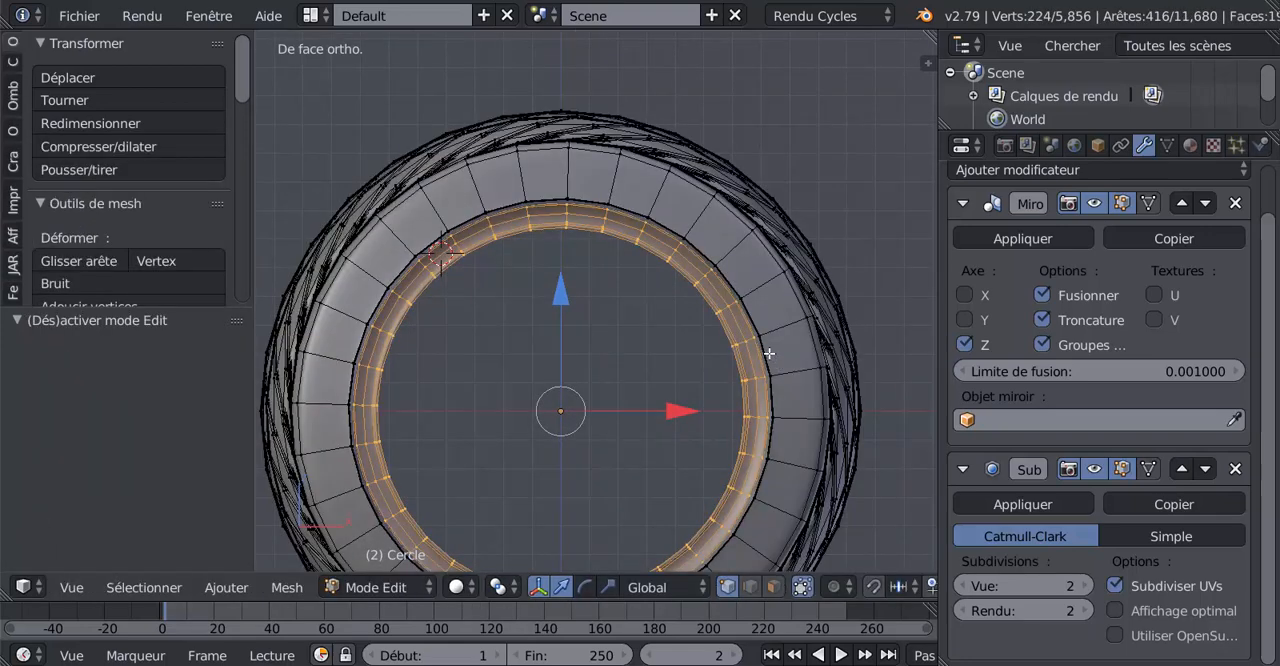
alt+click(769, 353)
scroll(763, 311, up, 5)
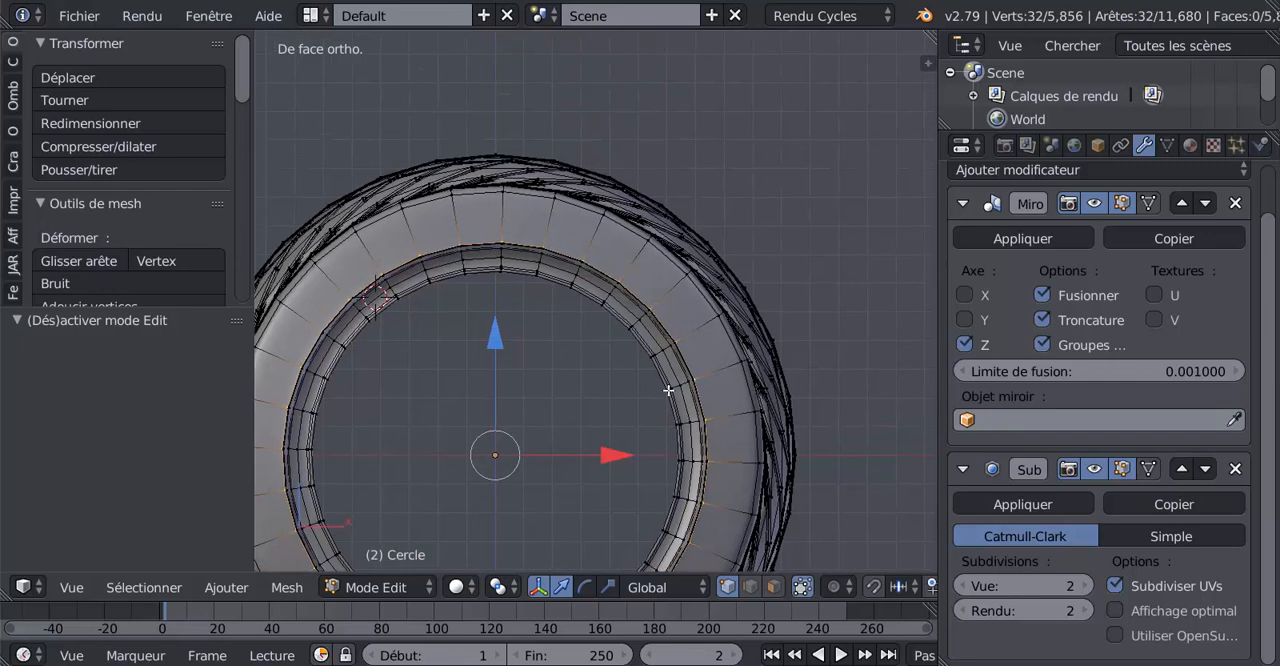
alt+shift+click(625, 361)
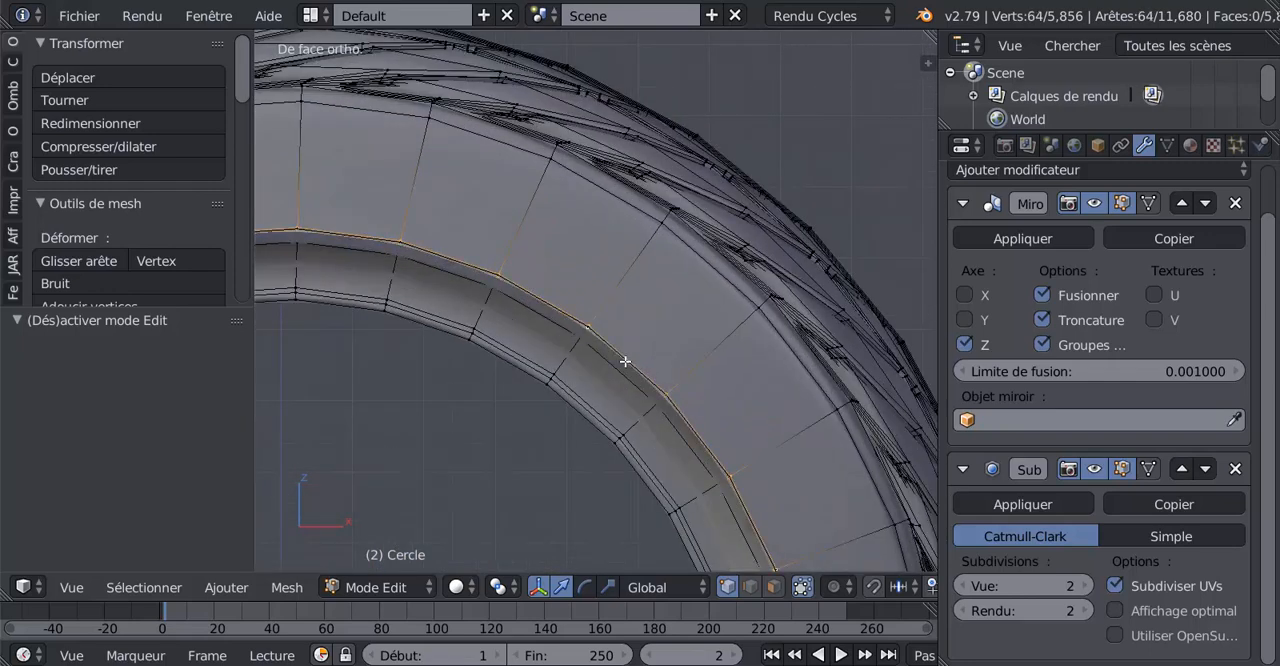
scroll(703, 445, down, 5)
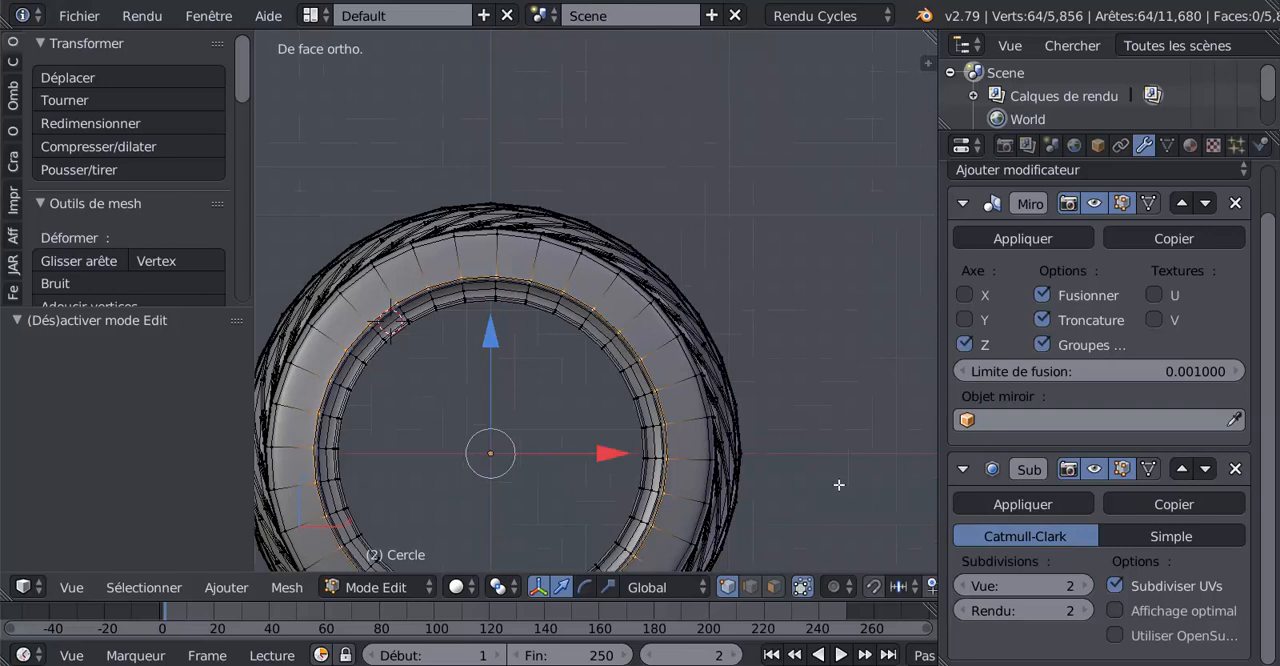
key(g)
key(Escape)
scroll(690, 428, up, 10)
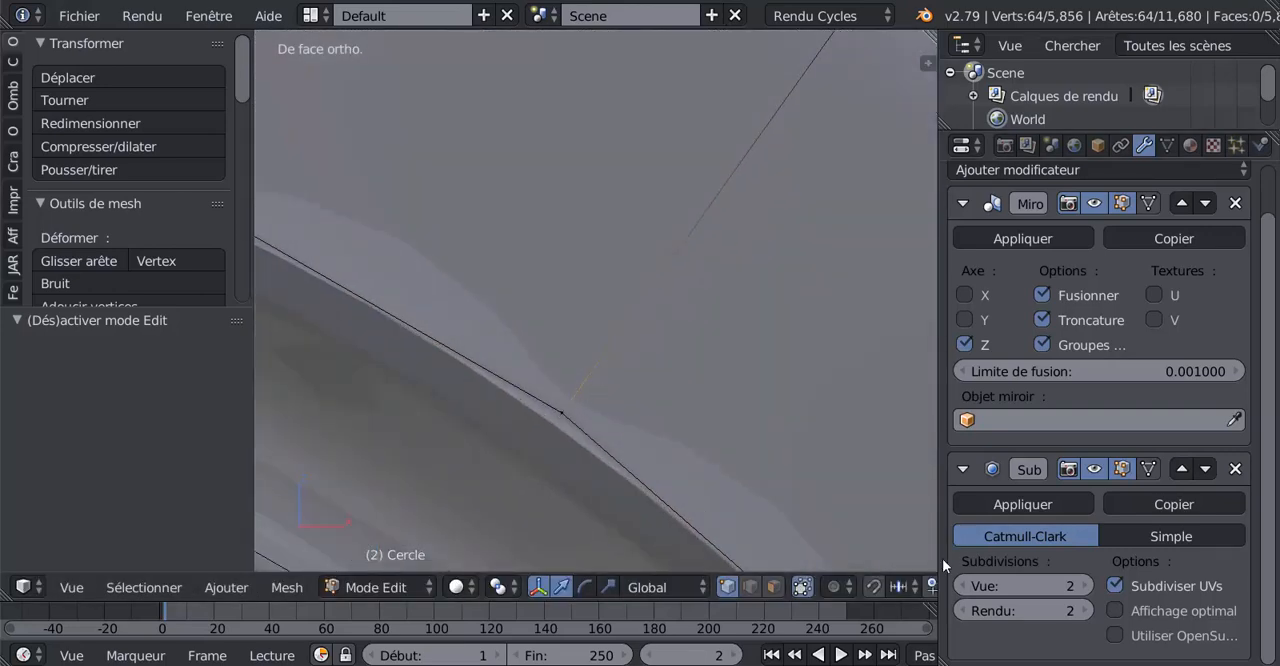
Lower the viewport subdivision to 0 to add the third edge loop to the selection, and raise it to 3
click(966, 586)
click(966, 586)
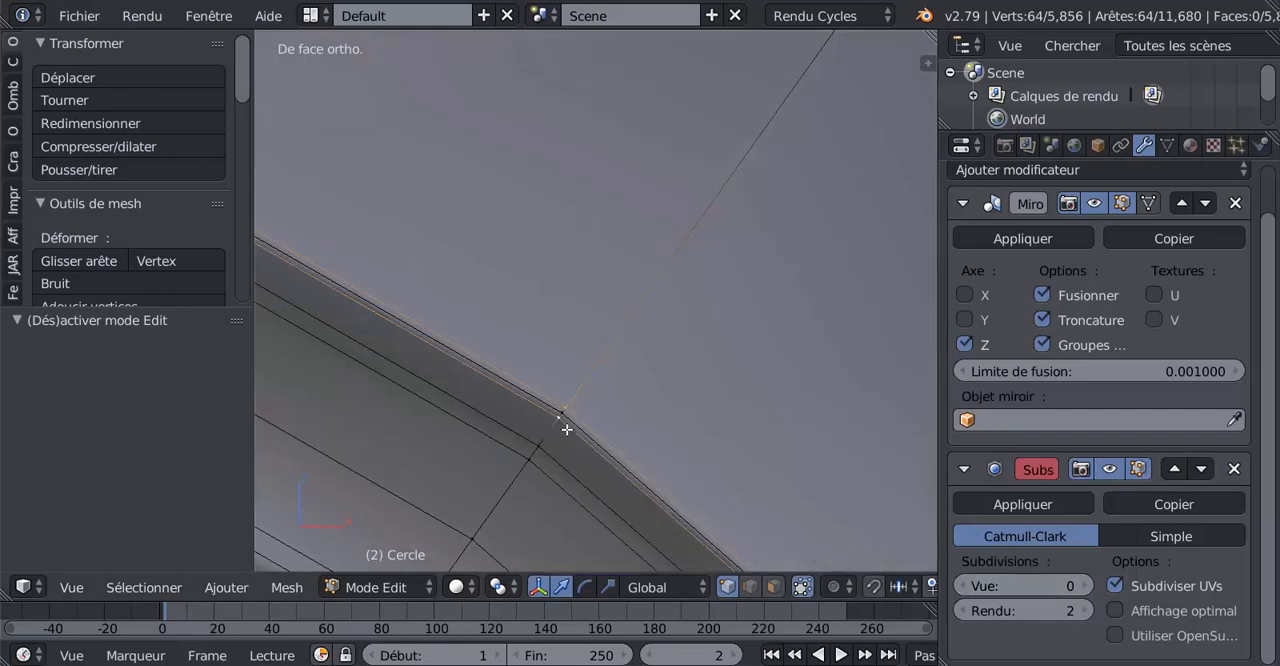
scroll(566, 425, down, 8)
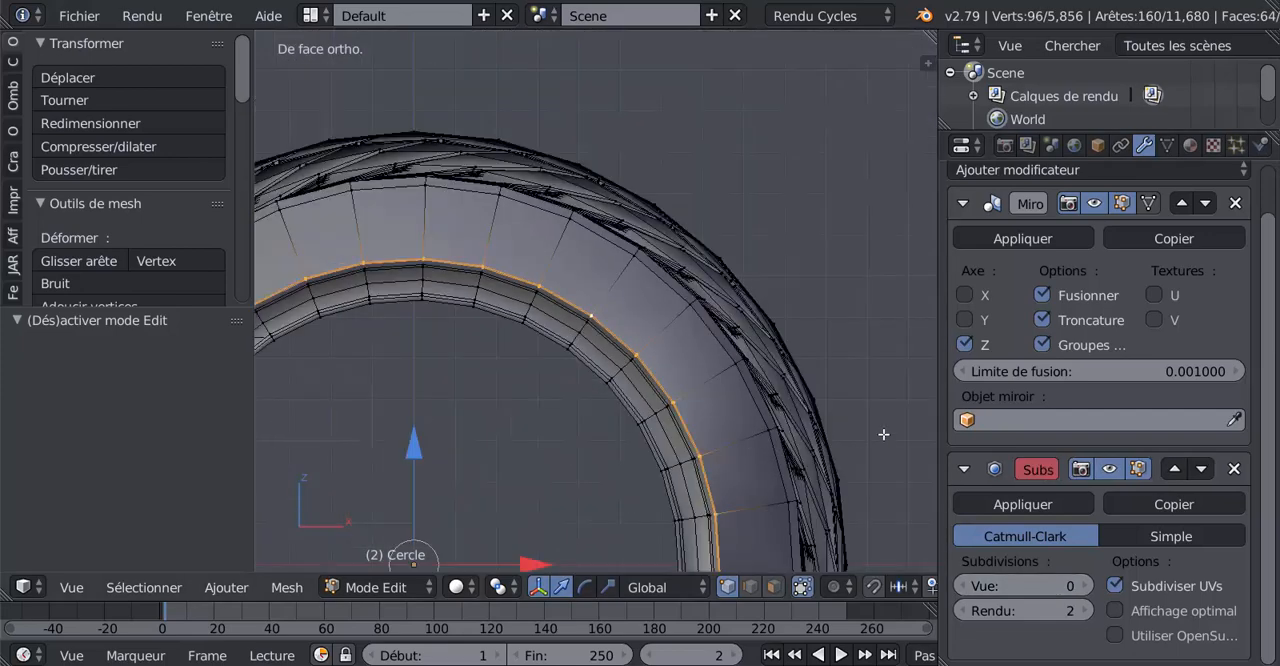
scroll(878, 438, down, 3)
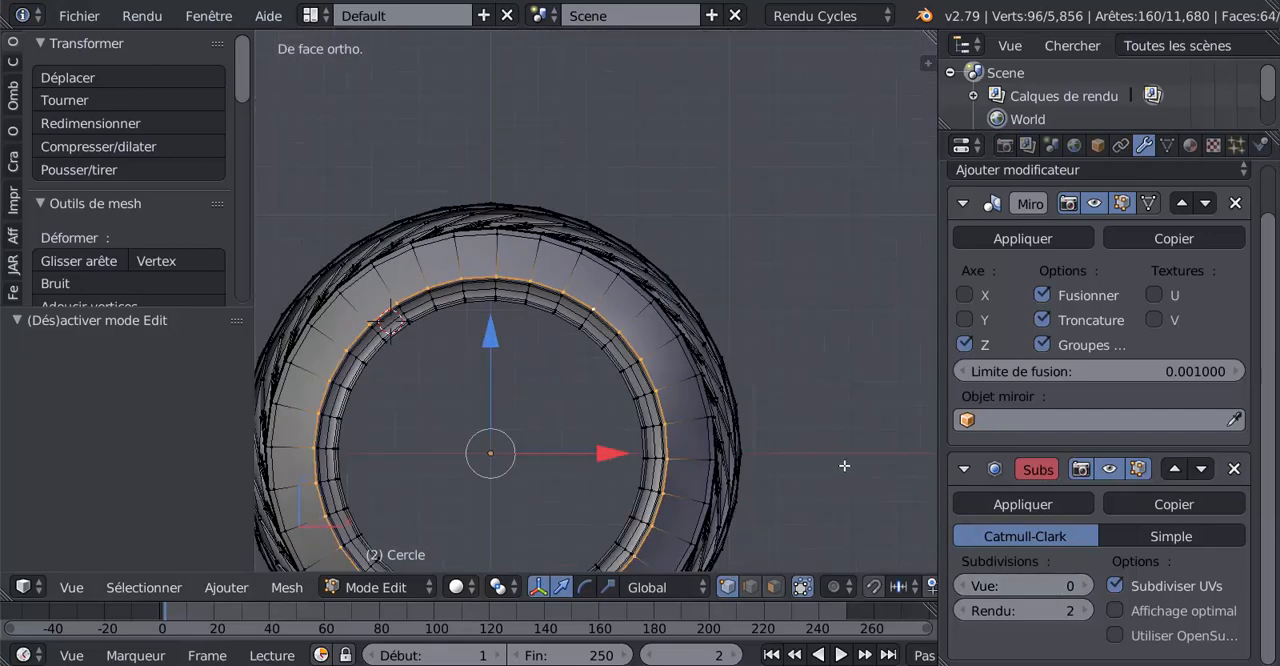
click(1087, 586)
click(1087, 586)
click(1087, 586)
scroll(831, 470, down, 2)
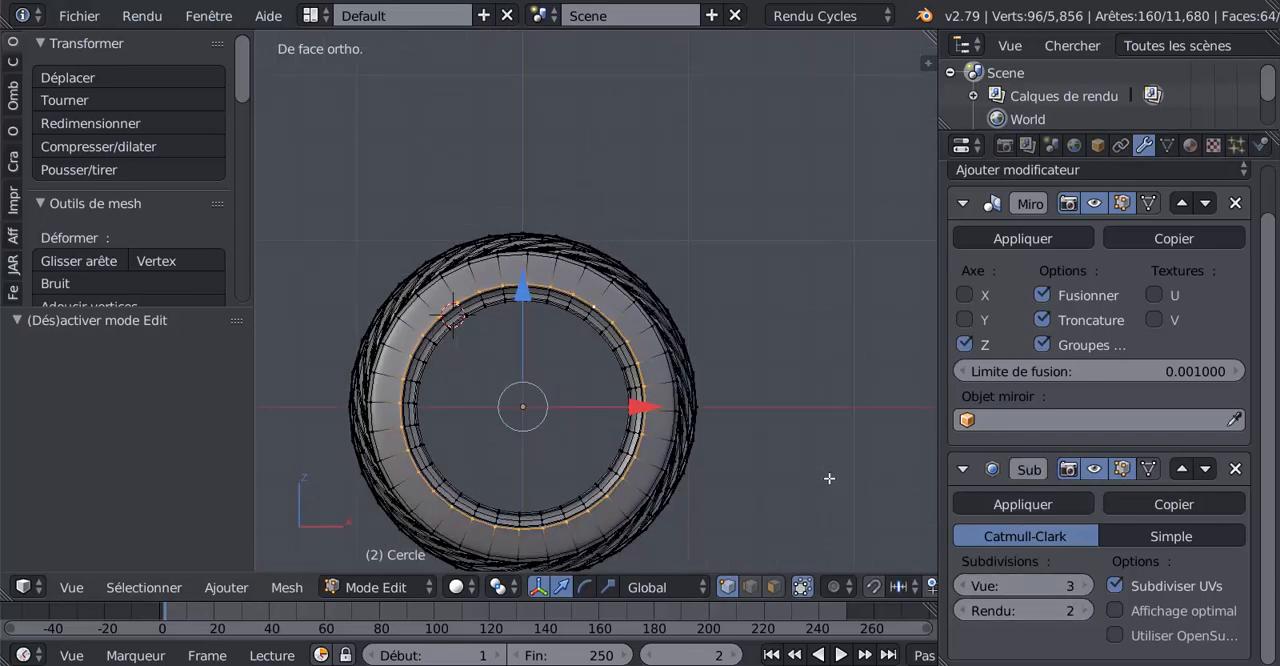
key(g)
key(g)
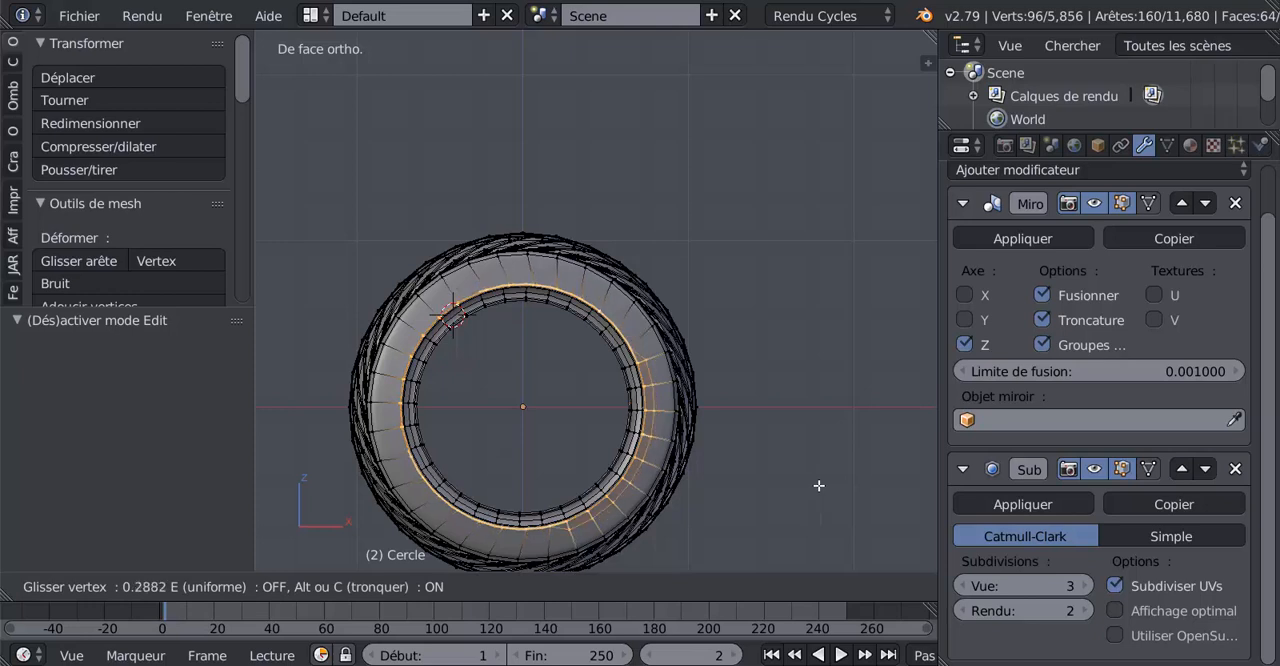
right_click(806, 478)
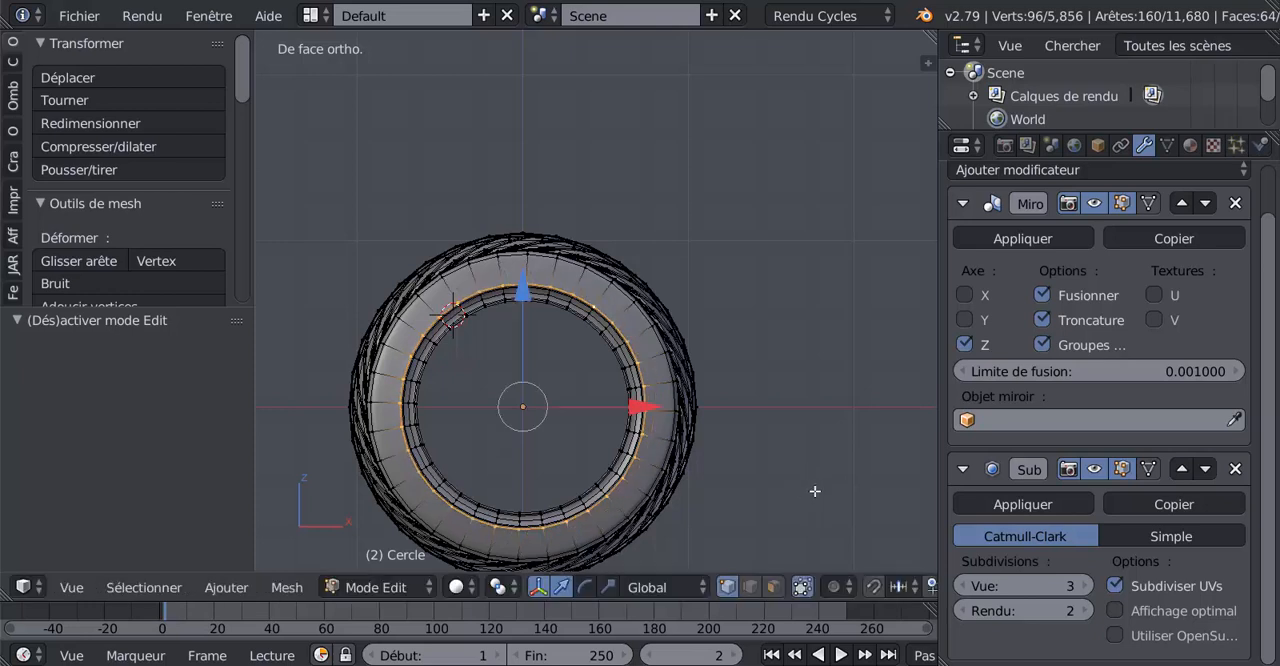
Scale the three selected edge loops uniformly to 1.072 and check the smoothed sidewall in Object Mode
key(s)
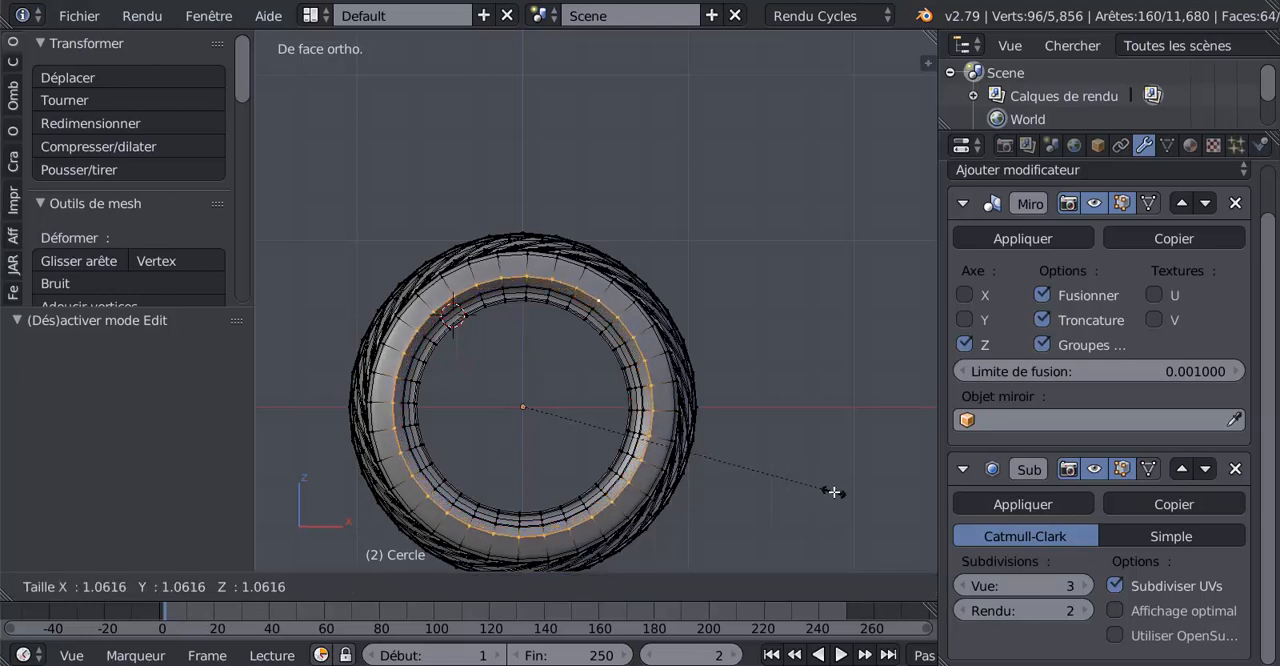
click(836, 493)
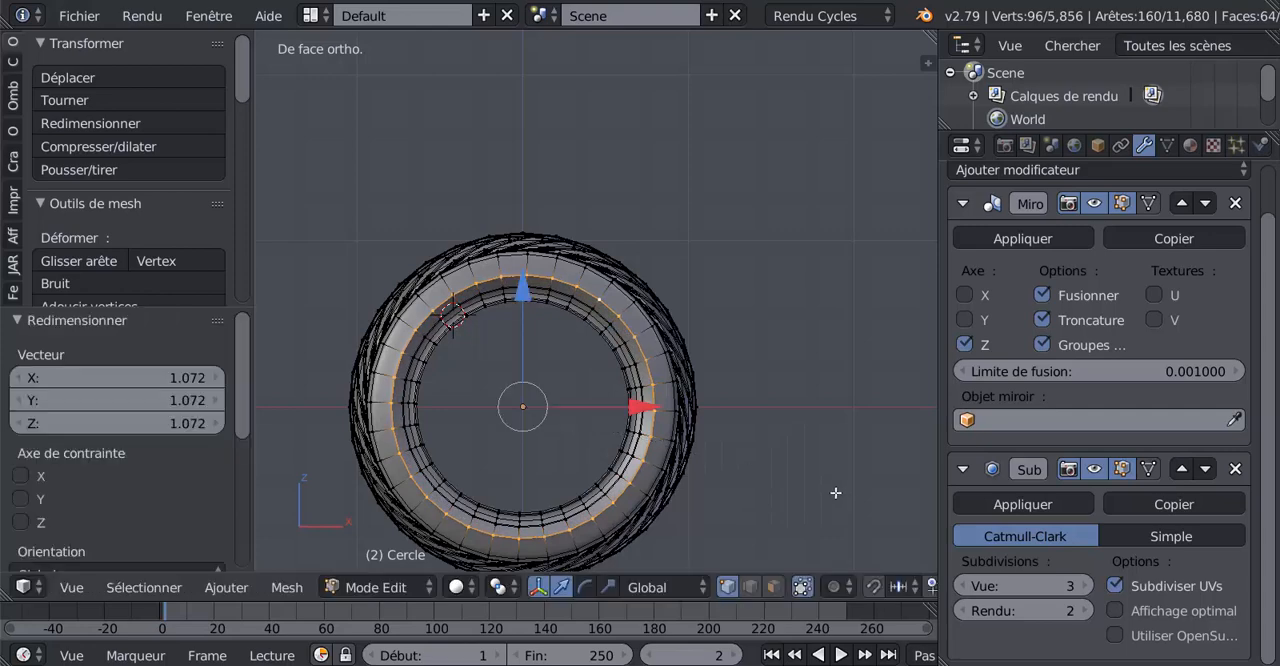
key(Tab)
scroll(807, 493, up, 2)
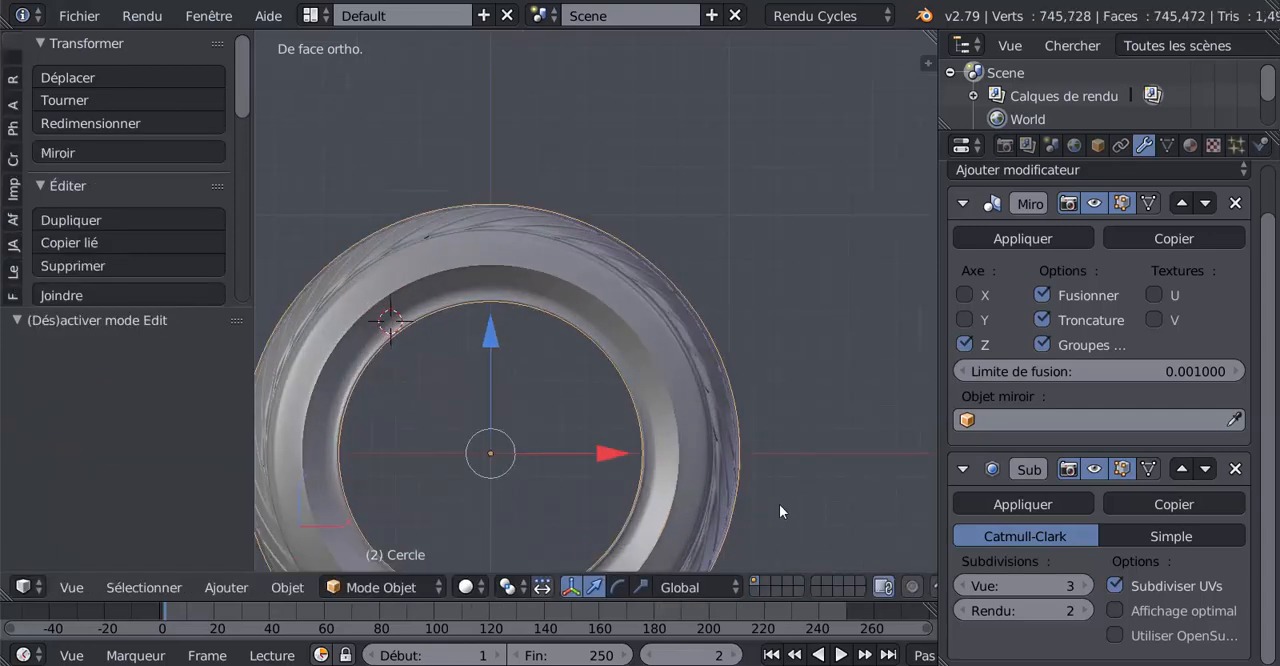
middle_drag(780, 504, 806, 512)
scroll(806, 512, up, 2)
Shrink the same edge loops with a uniform scale of about 0.94 and inspect the smoothed tyre
key(Tab)
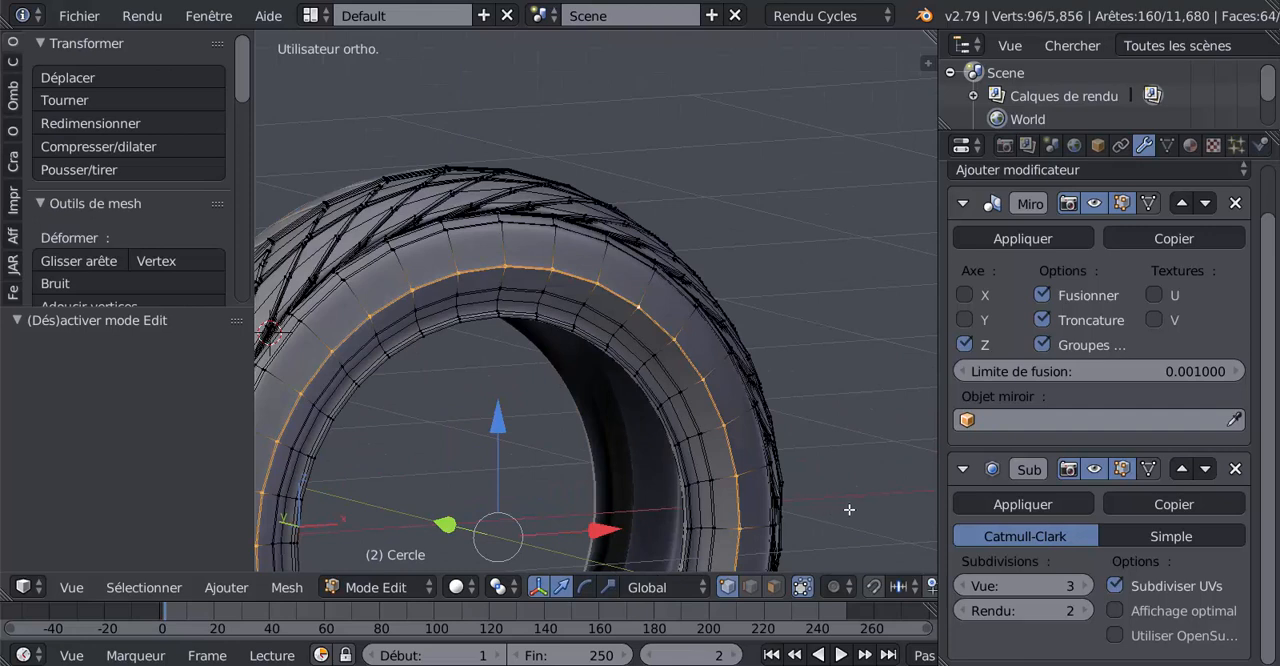
key(s)
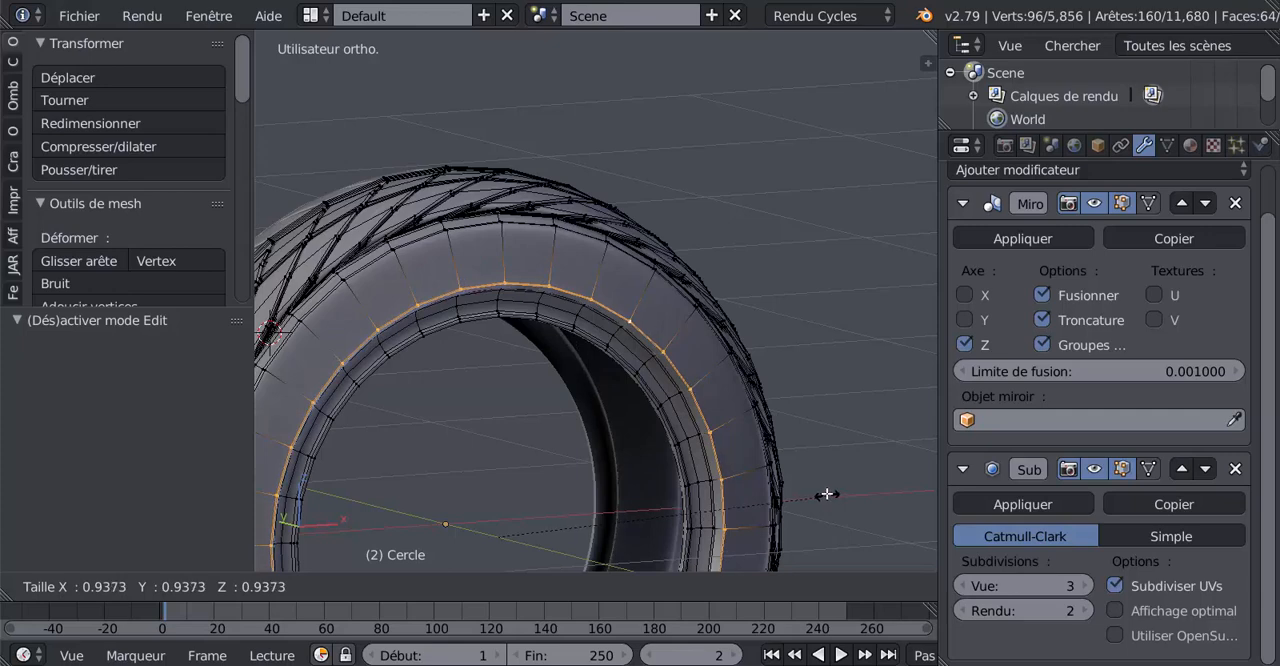
click(825, 491)
key(Tab)
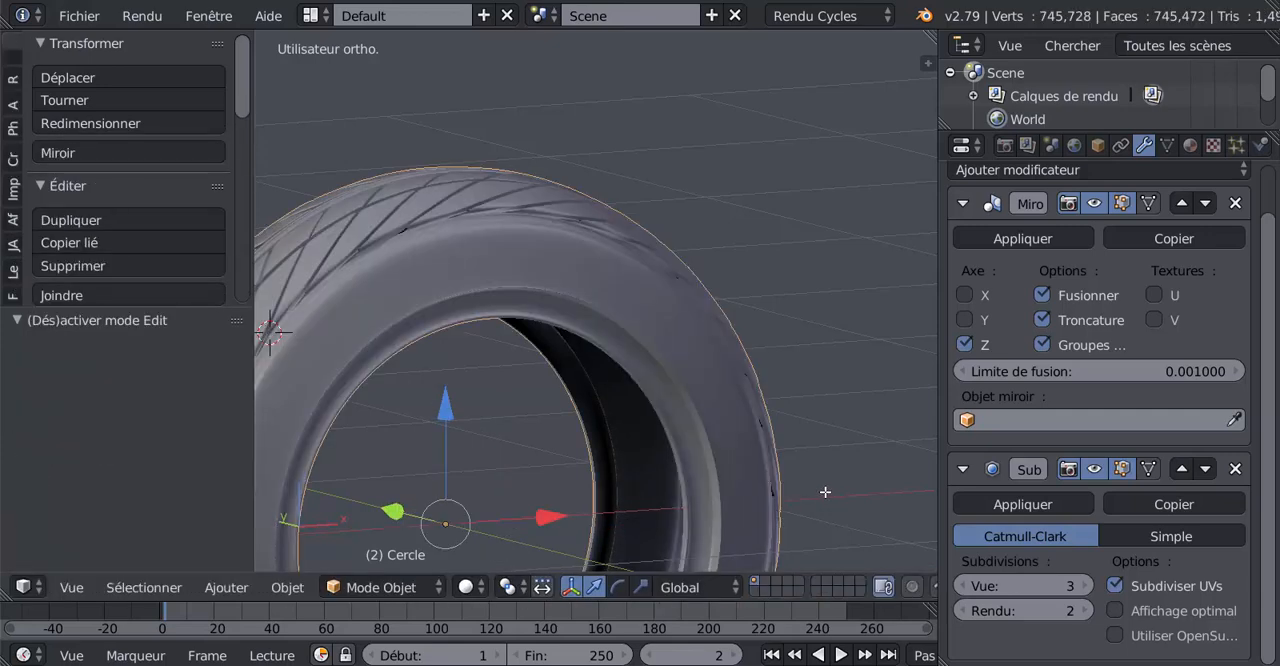
middle_drag(817, 457, 710, 385)
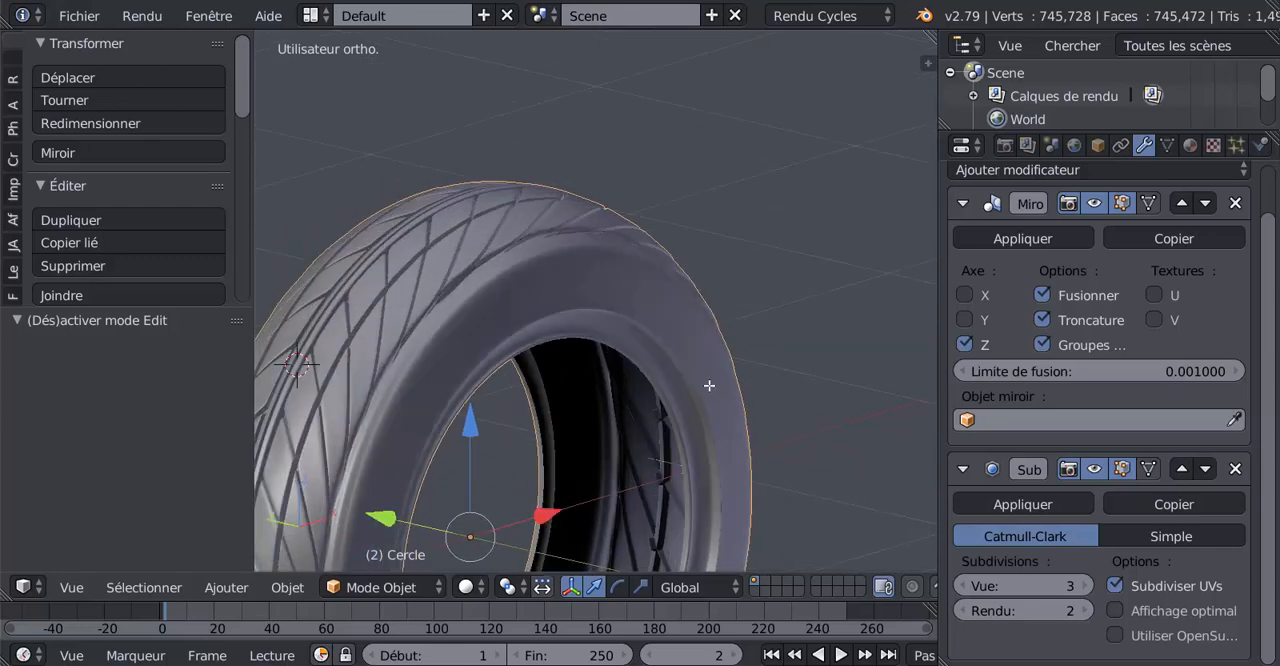
Add one centred loop cut running around the middle of the tyre's sidewall
key(Tab)
key(ctrl+r)
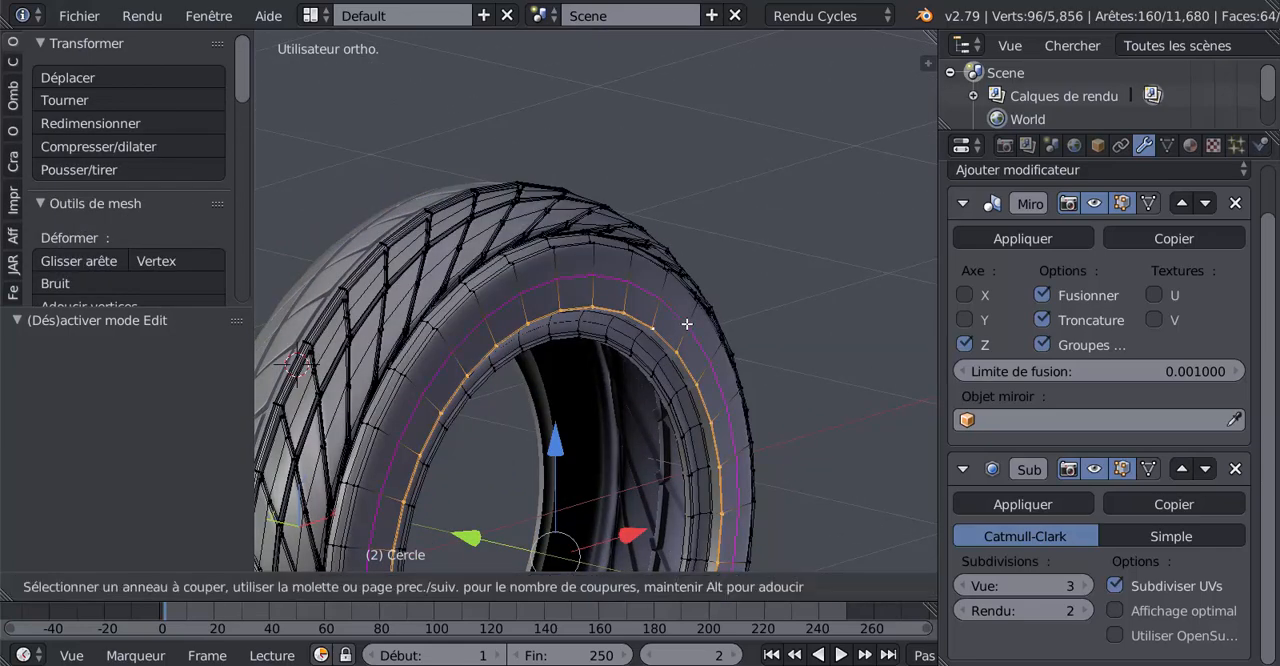
click(687, 324)
right_click(788, 374)
middle_drag(788, 374, 840, 415)
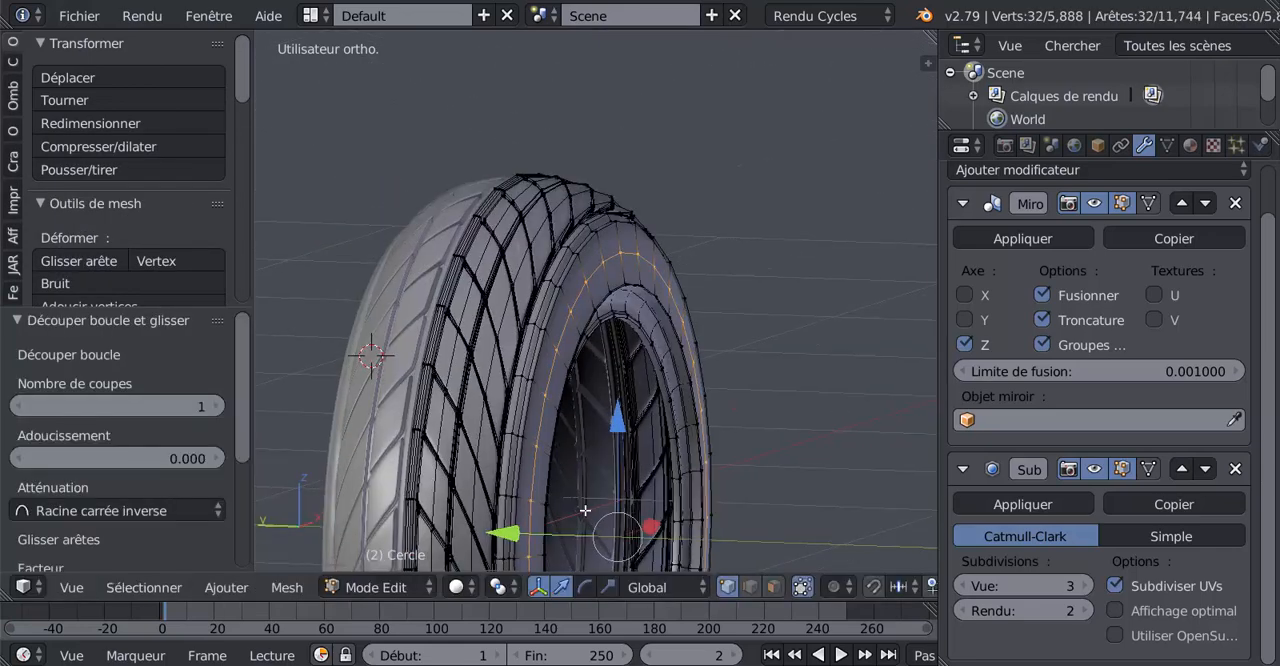
Move the new sidewall loop -0.017 along the Y axis and inspect the bulged sidewall in Object Mode
drag(512, 535, 519, 534)
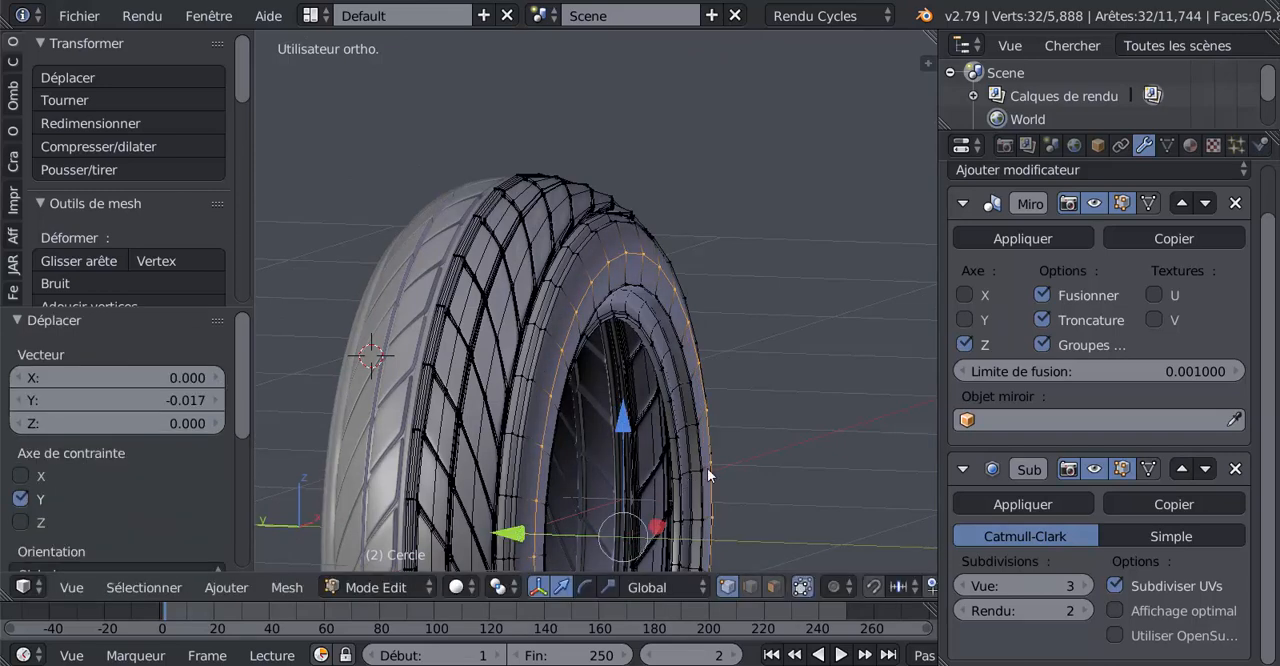
key(Tab)
middle_drag(826, 446, 616, 398)
scroll(661, 388, up, 2)
scroll(606, 410, up, 3)
Add a single radial loop cut across one sidewall segment, running from the inner bead into the tread
key(Tab)
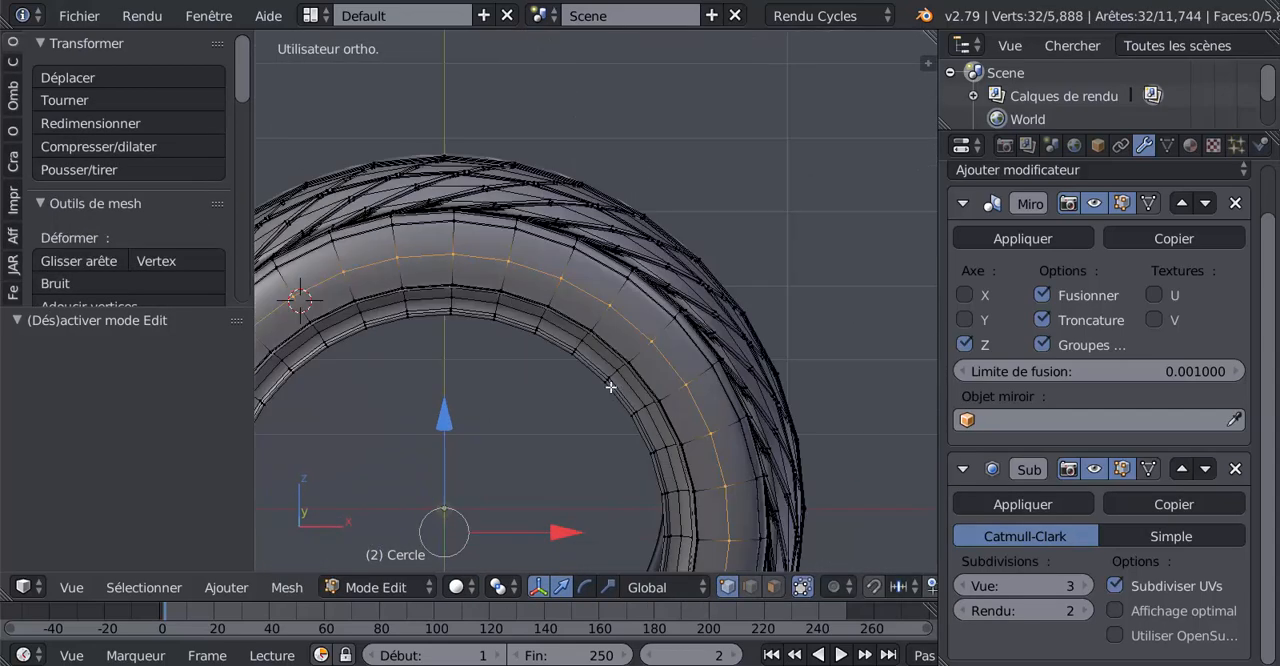
scroll(602, 321, up, 2)
key(ctrl+r)
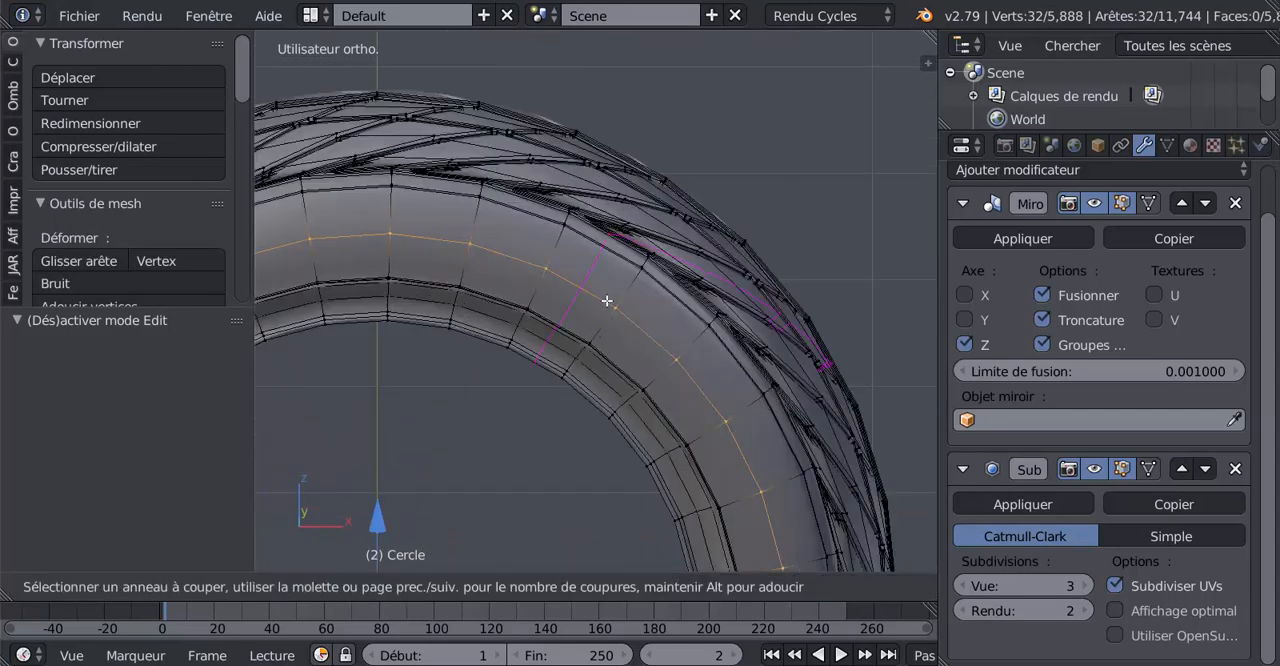
click(608, 301)
click(625, 301)
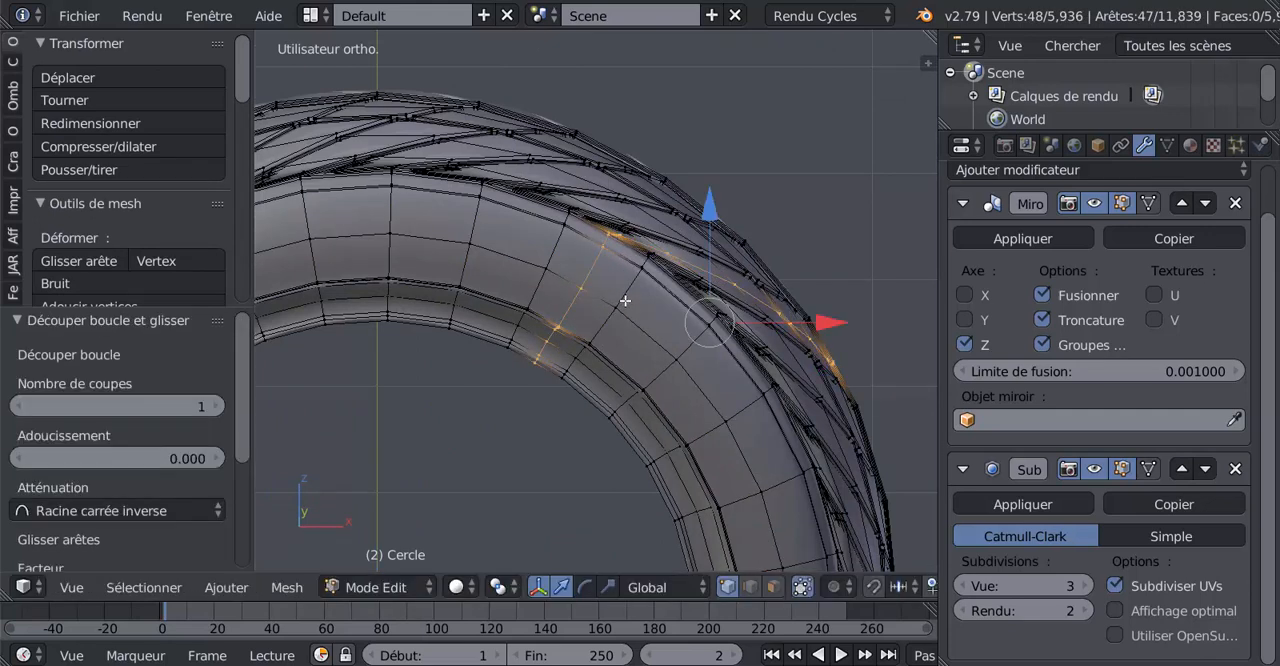
Slide the new radial edge loop to a factor of 0.900, close beside the adjacent radial edge
key(g)
key(g)
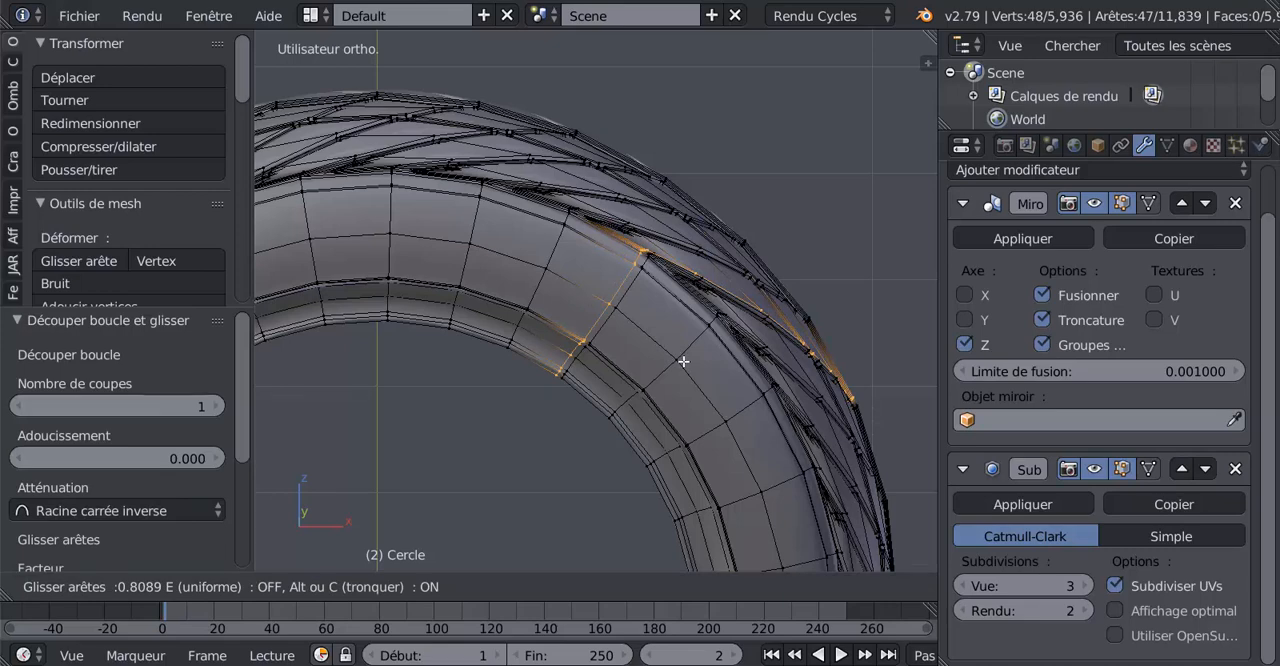
click(684, 365)
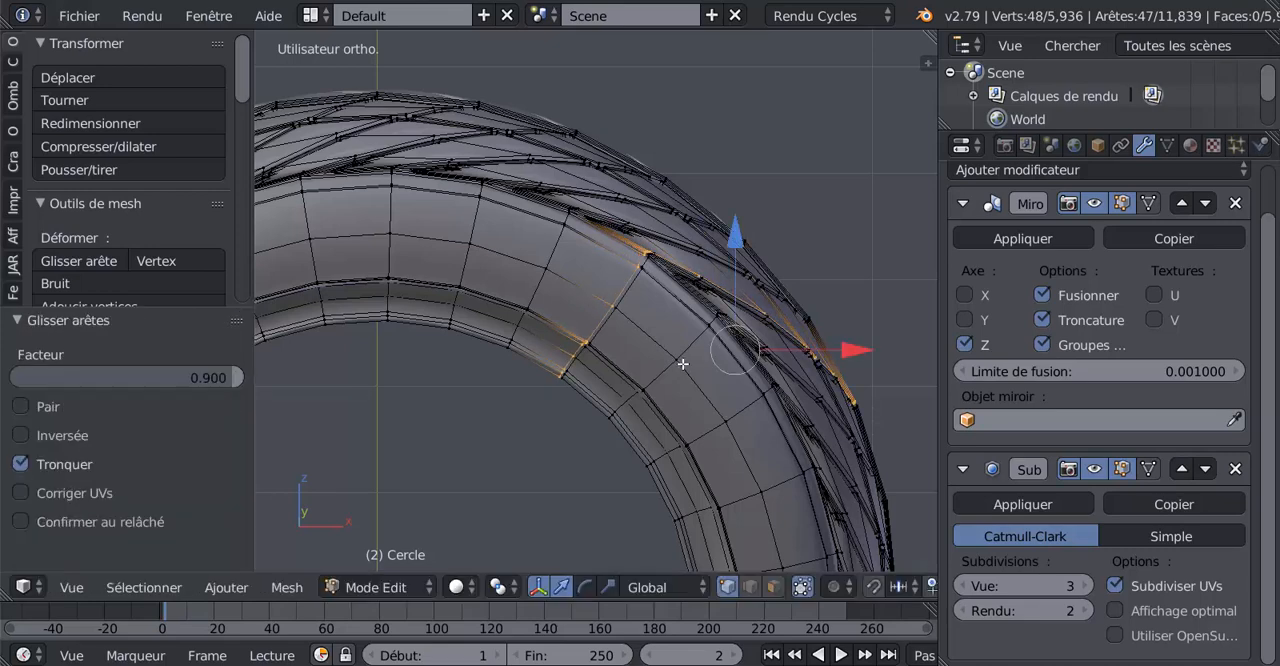
Add radial loop cuts across the right and lower-right sidewall, each slid about -0.86 to sit close beside an existing radial edge
shift+middle_drag(680, 377, 624, 170)
scroll(699, 361, down, 1)
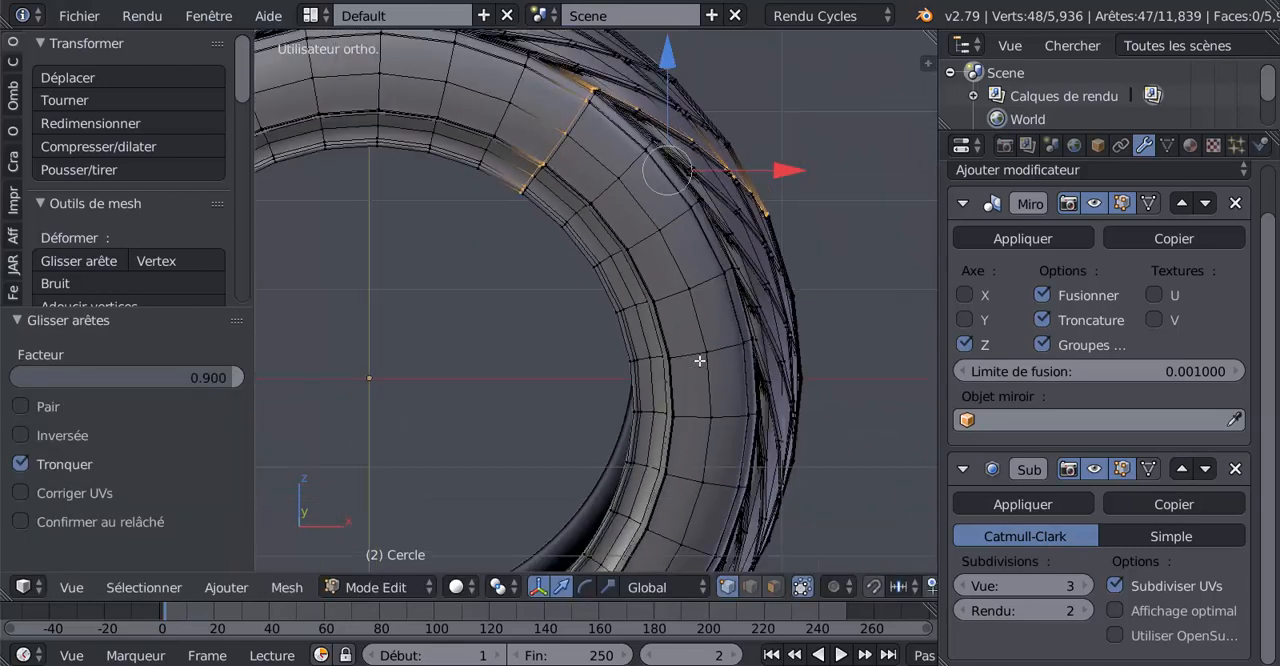
key(ctrl+r)
click(704, 410)
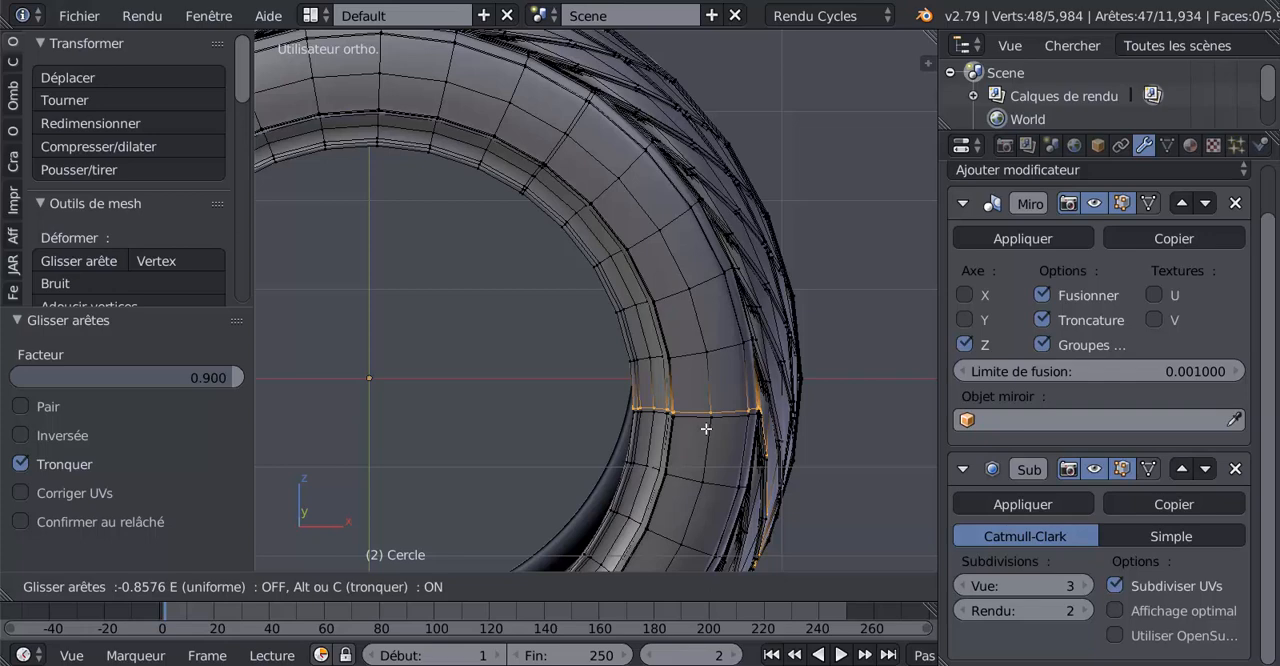
click(706, 428)
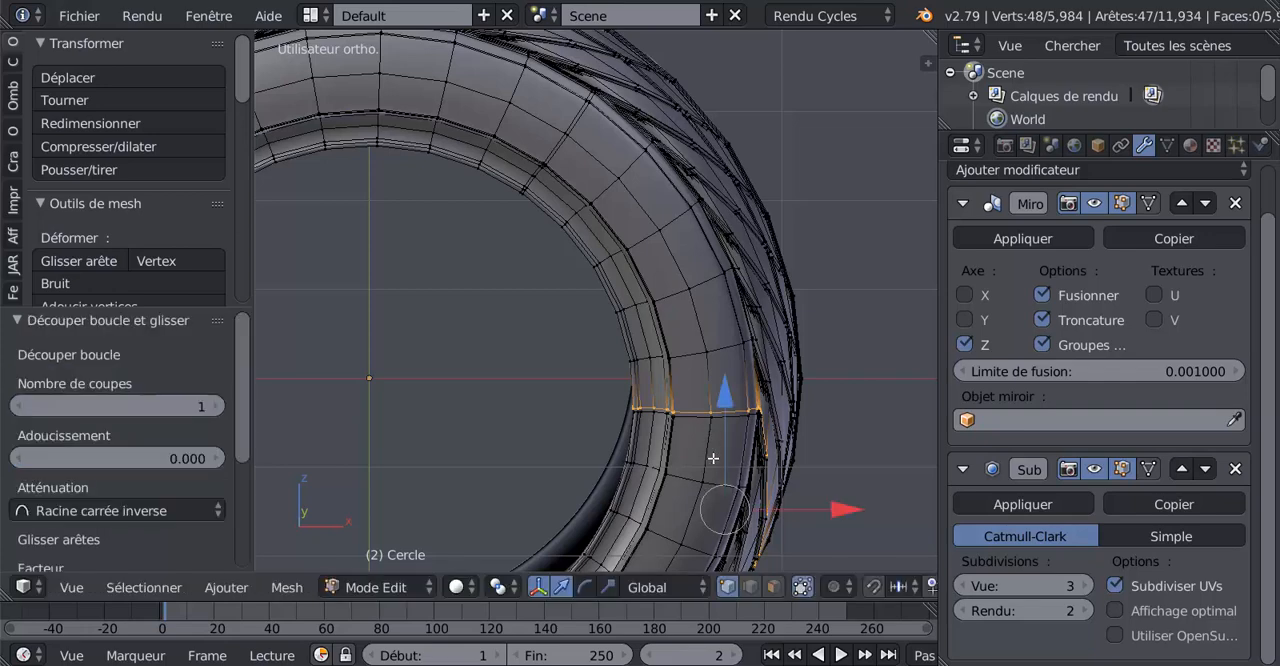
shift+middle_drag(710, 484, 733, 289)
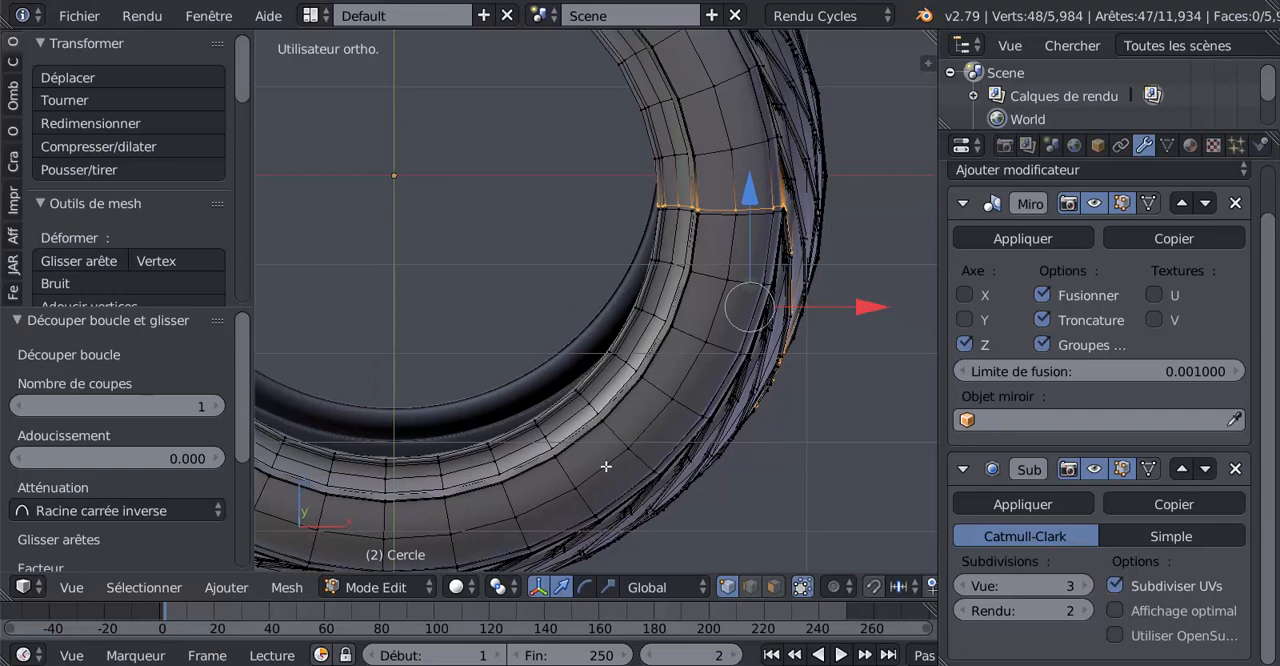
key(ctrl+r)
click(603, 475)
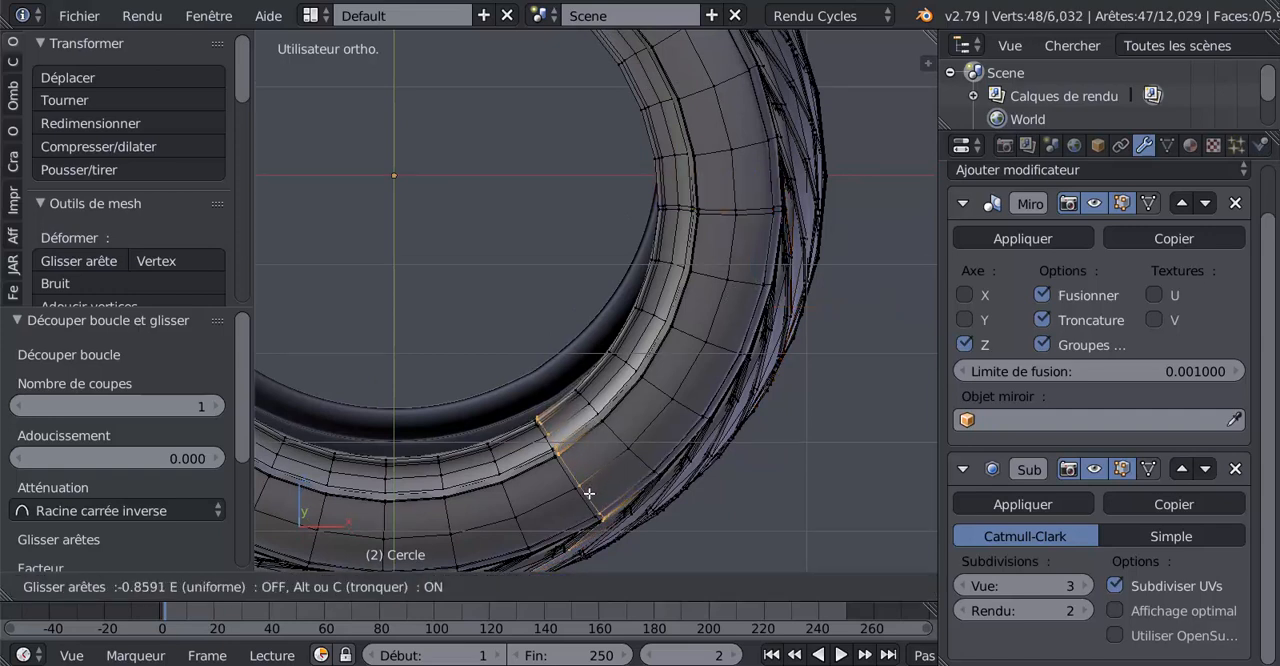
click(576, 498)
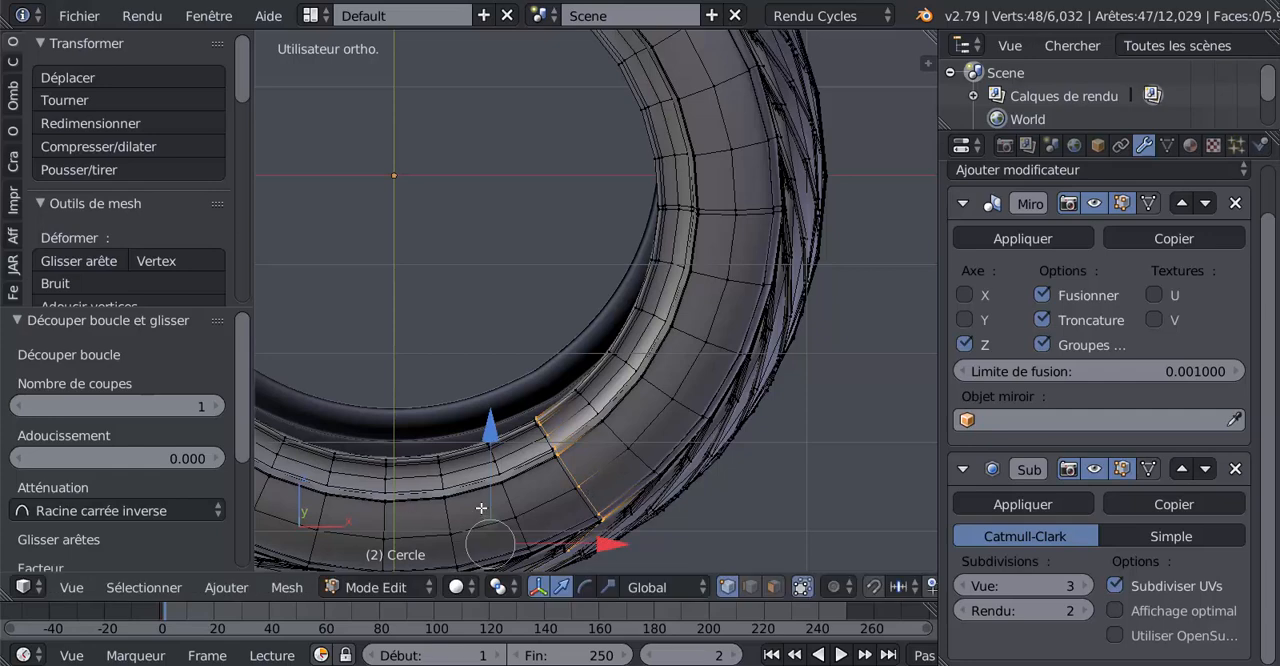
Add radial loop cuts across the lower-left and left sidewall, slid about -0.86 and -0.83 towards the neighbouring radial edges
shift+middle_drag(484, 509, 799, 466)
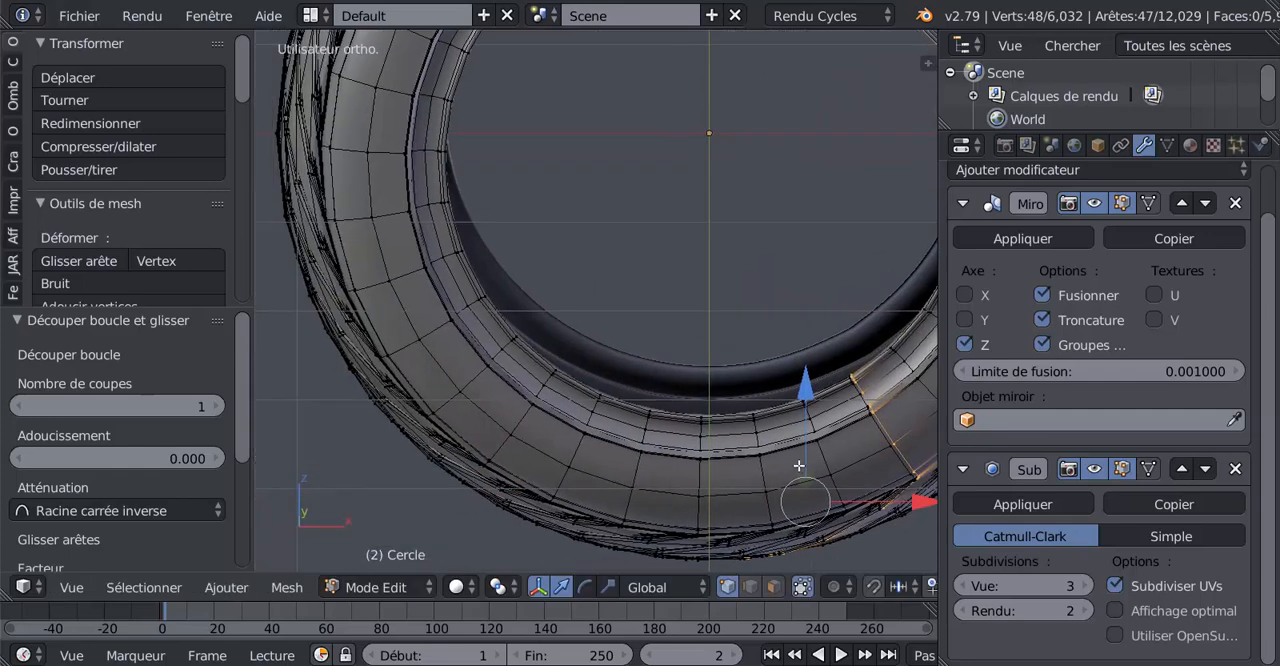
key(ctrl+r)
click(513, 381)
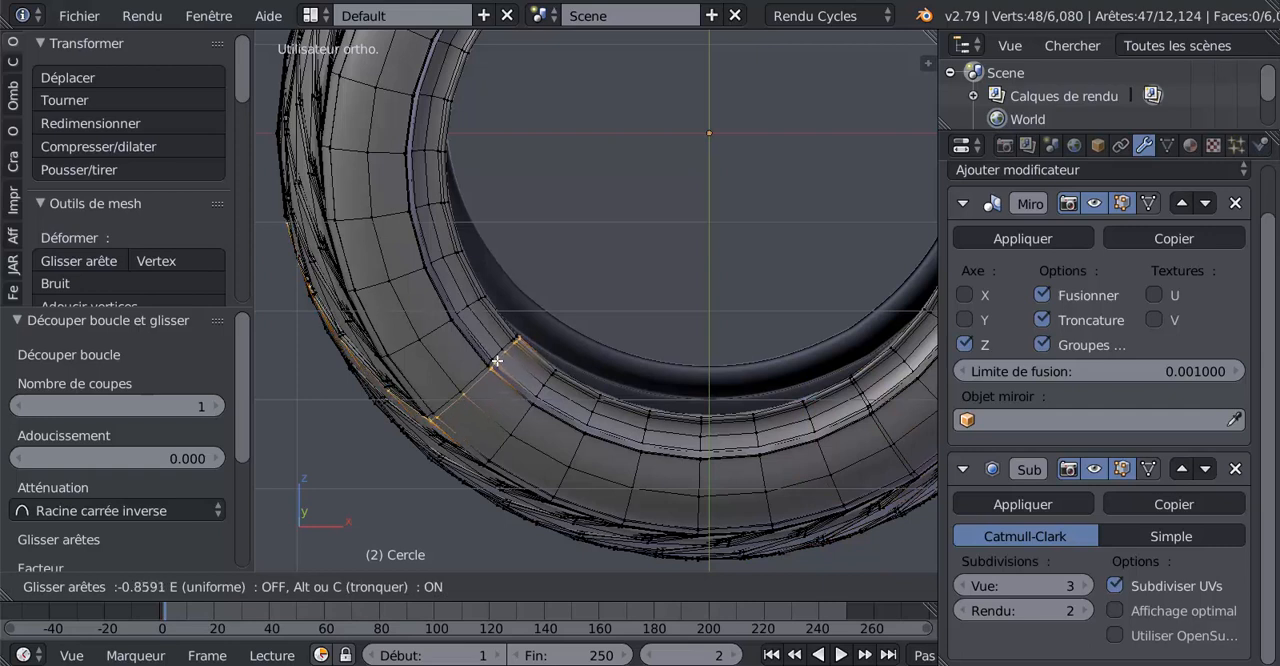
click(497, 361)
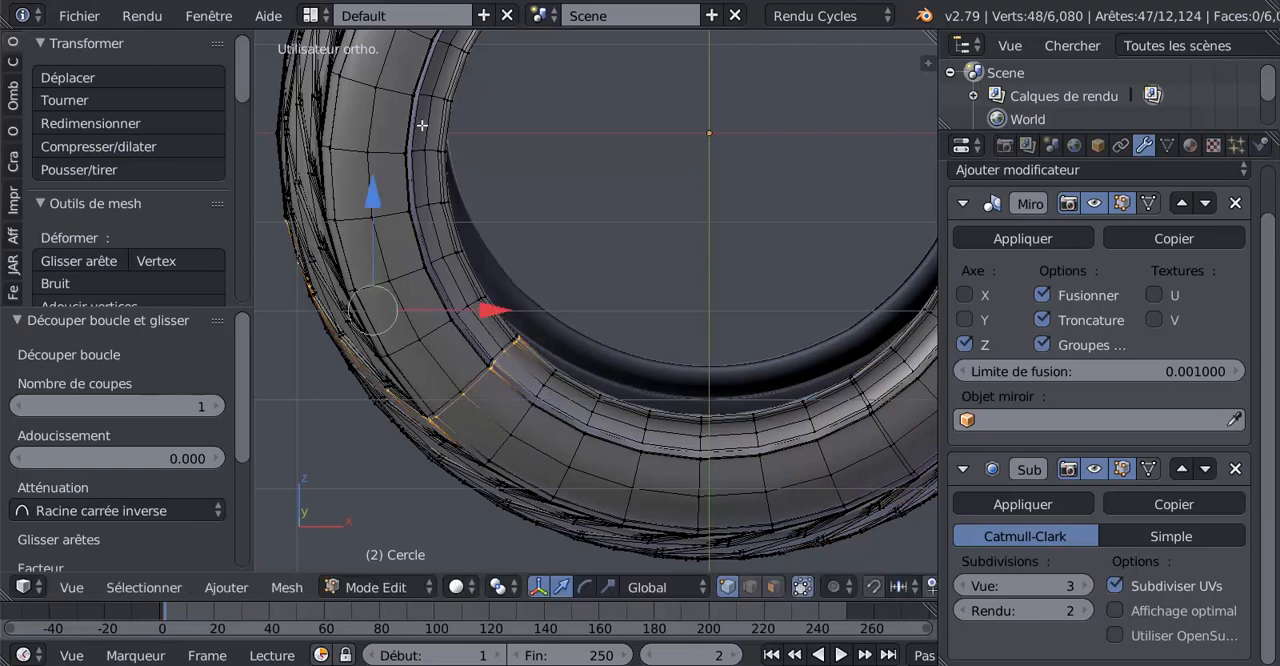
key(ctrl+r)
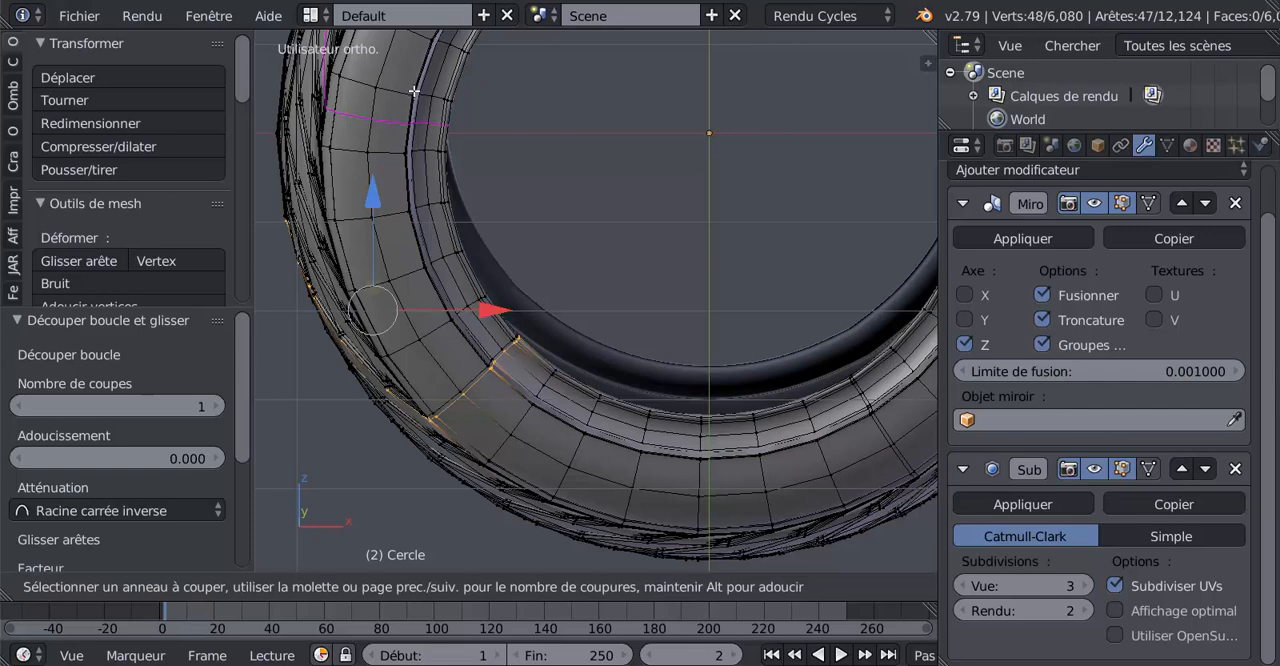
click(414, 91)
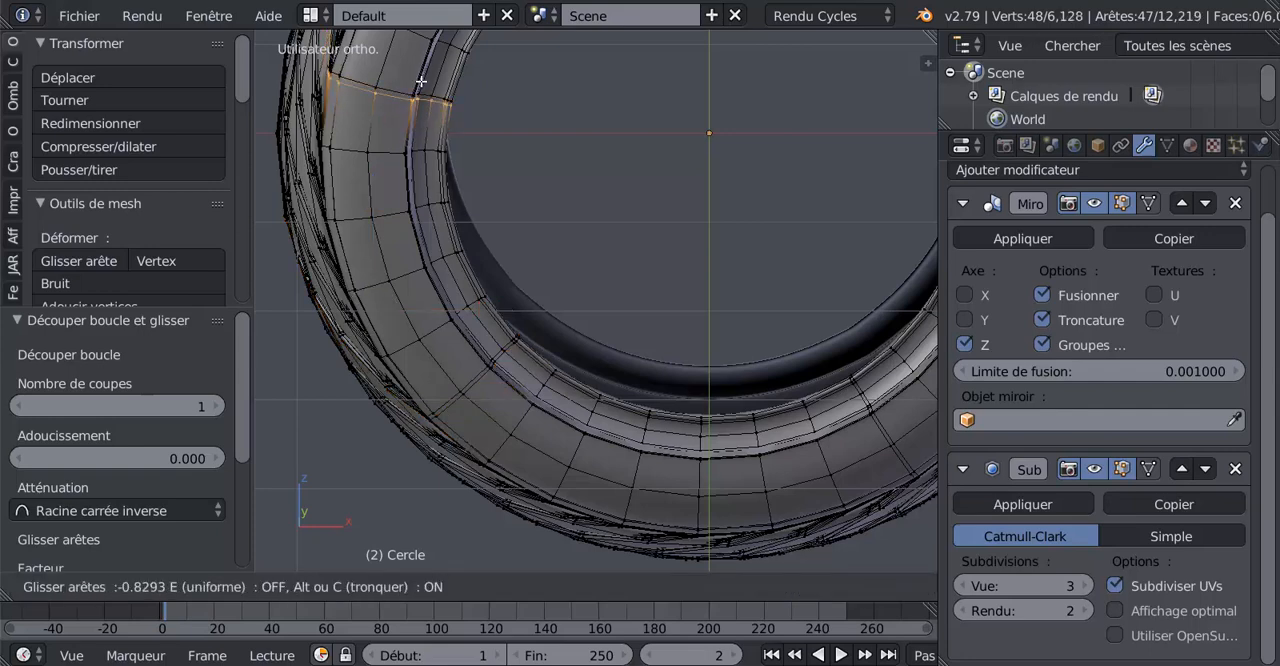
click(421, 82)
Add one radial loop cut across the upper-left sidewall, slid about -0.84 towards the neighbouring radial edge
shift+middle_drag(596, 165, 523, 441)
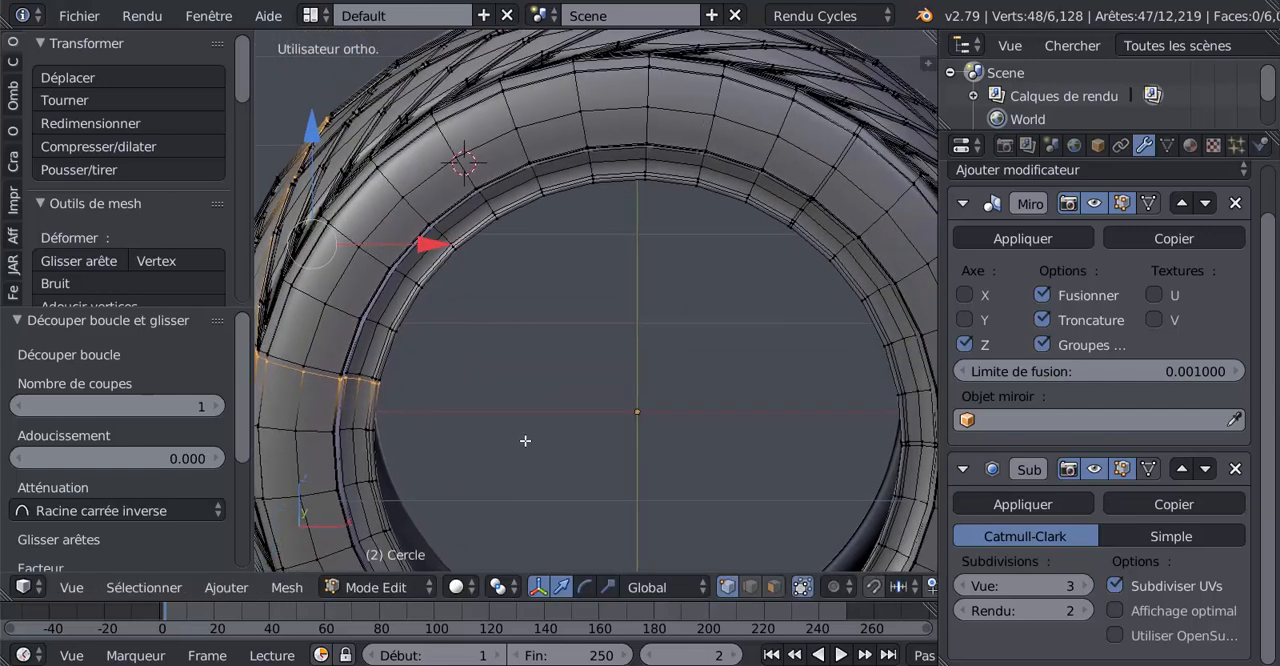
key(ctrl+r)
click(510, 164)
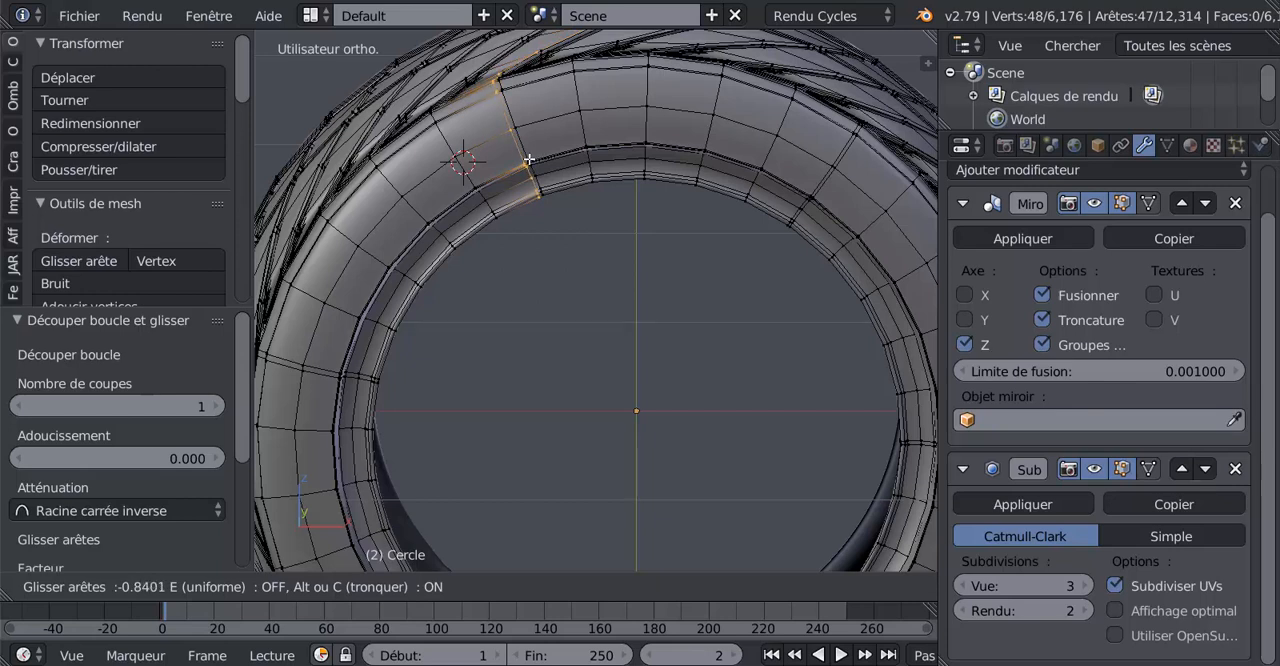
click(528, 160)
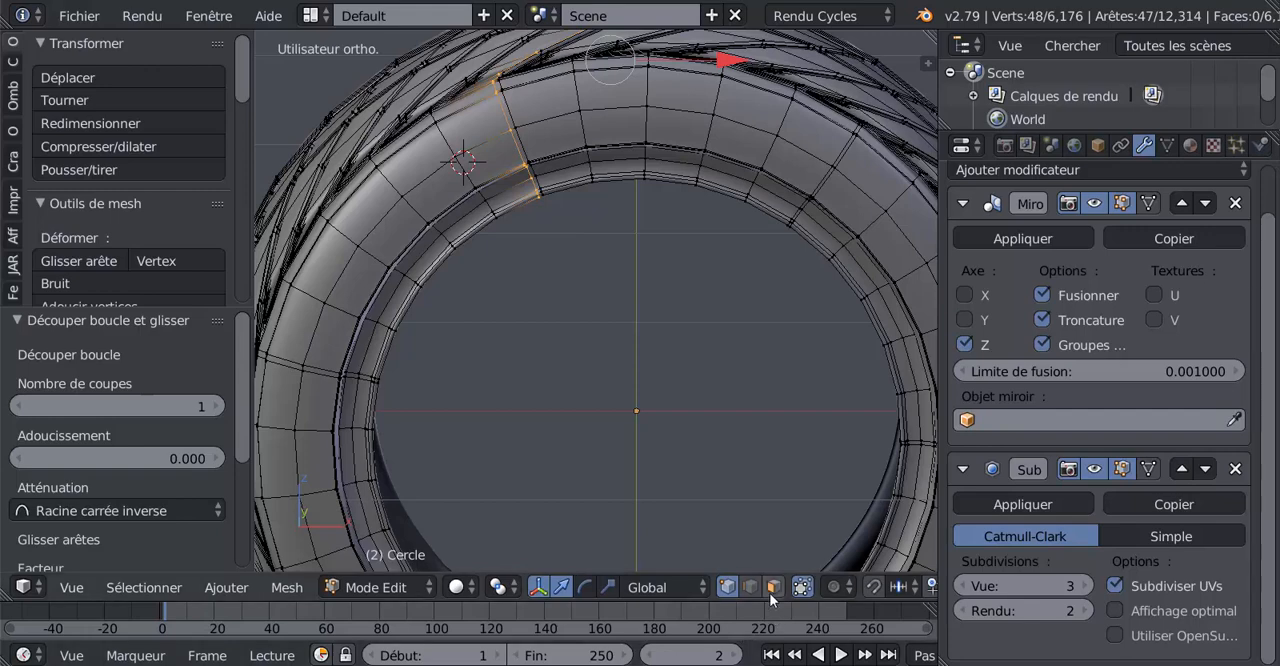
Clear the selection and, in face select mode, select both narrow faces of the upper-left and left radial strips on the sidewall
key(a)
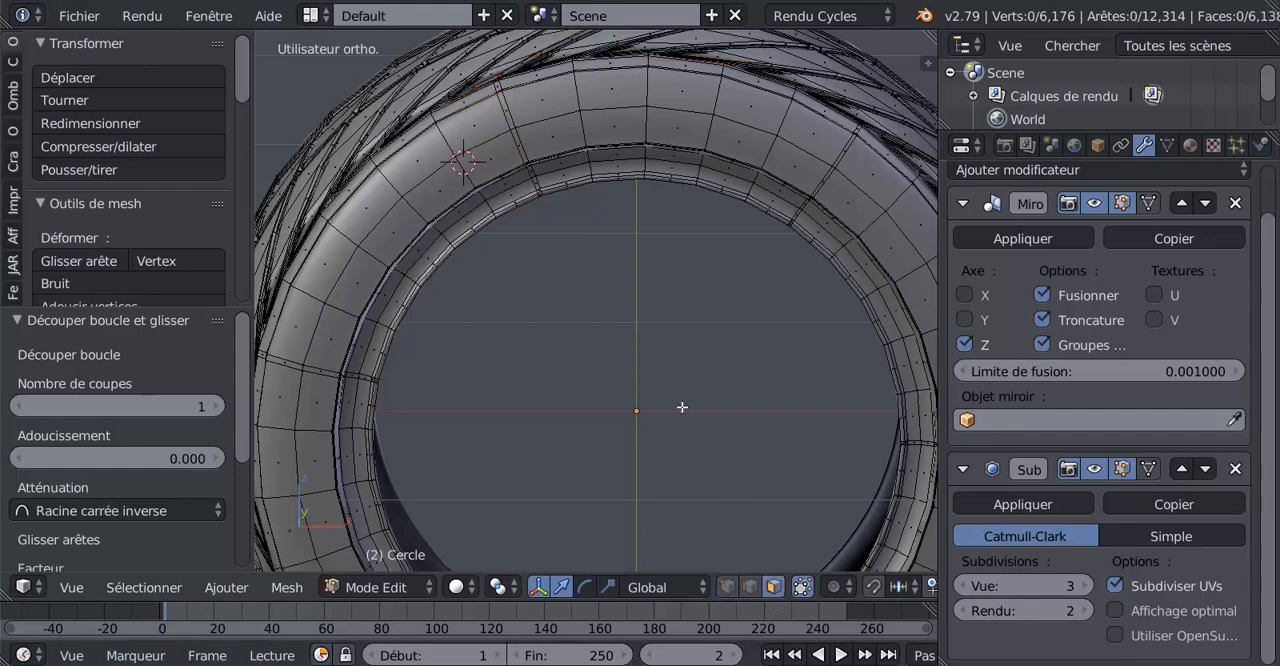
alt+right_click(509, 116)
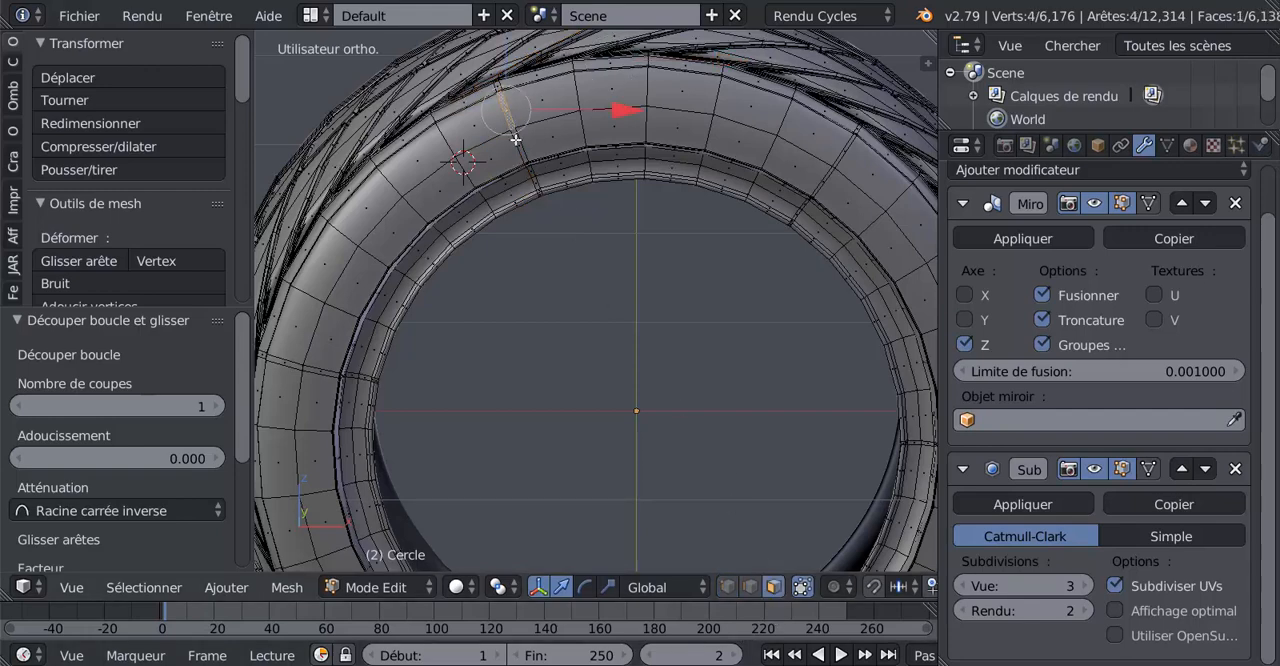
shift+right_click(297, 366)
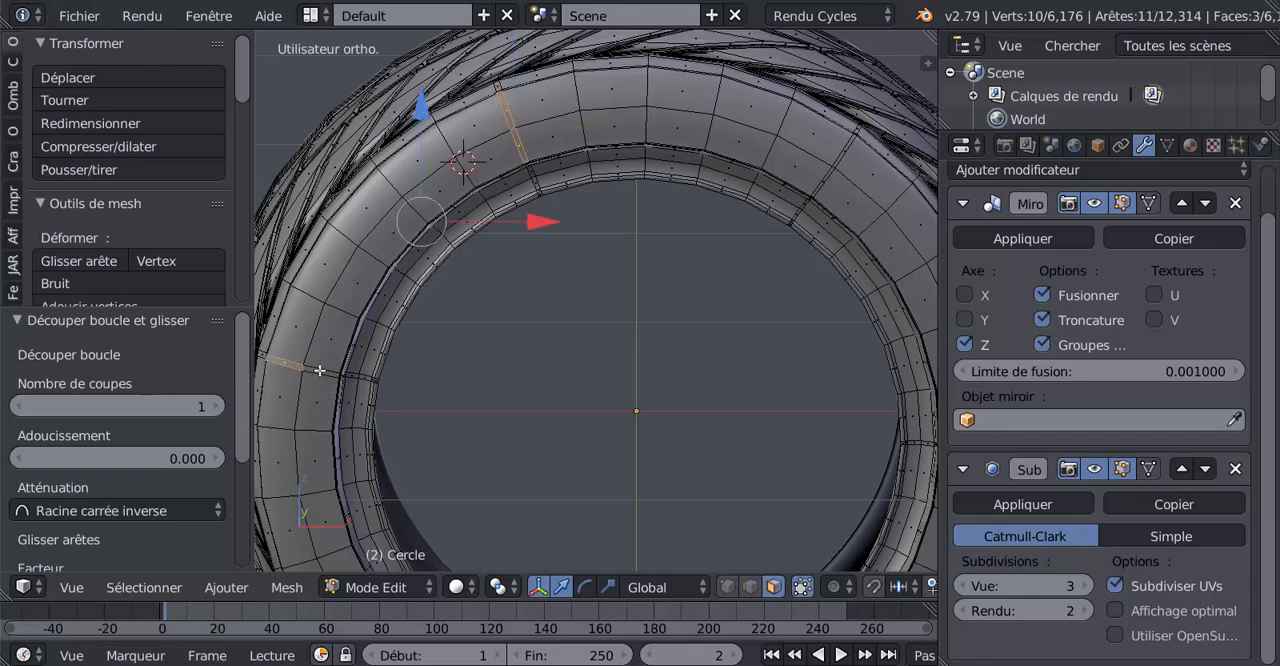
shift+right_click(319, 371)
Extend the selection with the two narrow sidewall faces of the lower-left strip and the two of the lower-right strip
shift+middle_drag(536, 382, 651, 136)
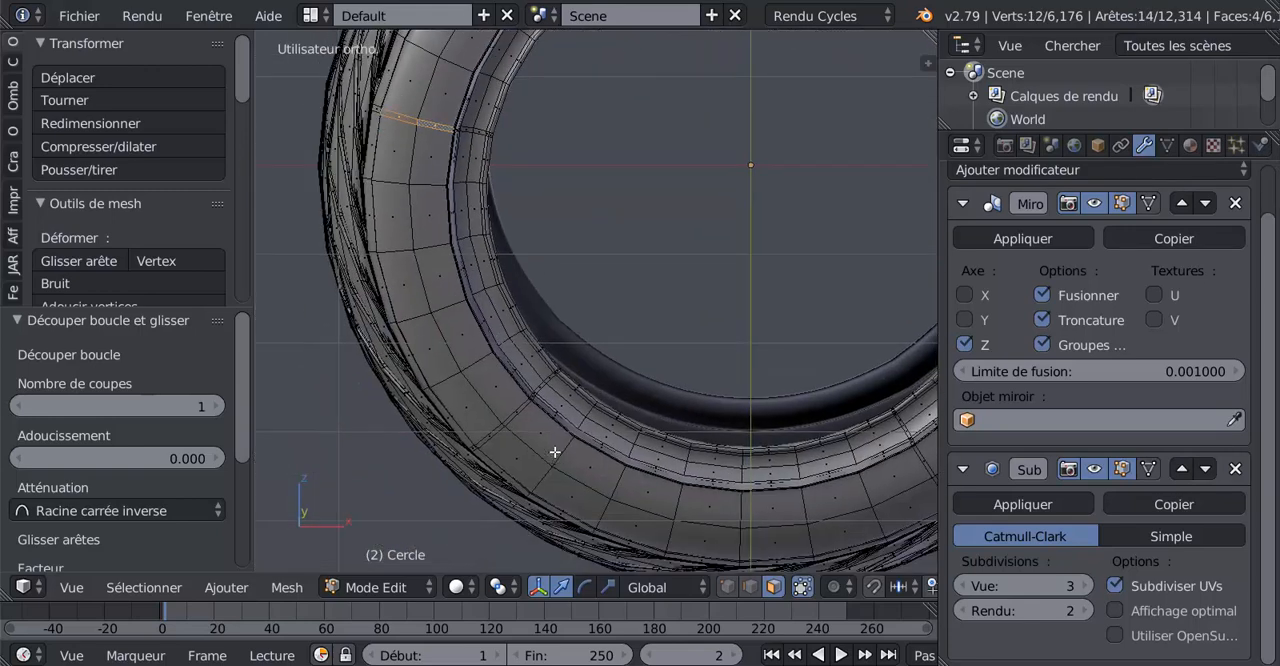
shift+middle_drag(547, 468, 569, 346)
scroll(519, 318, up, 3)
shift+right_click(488, 290)
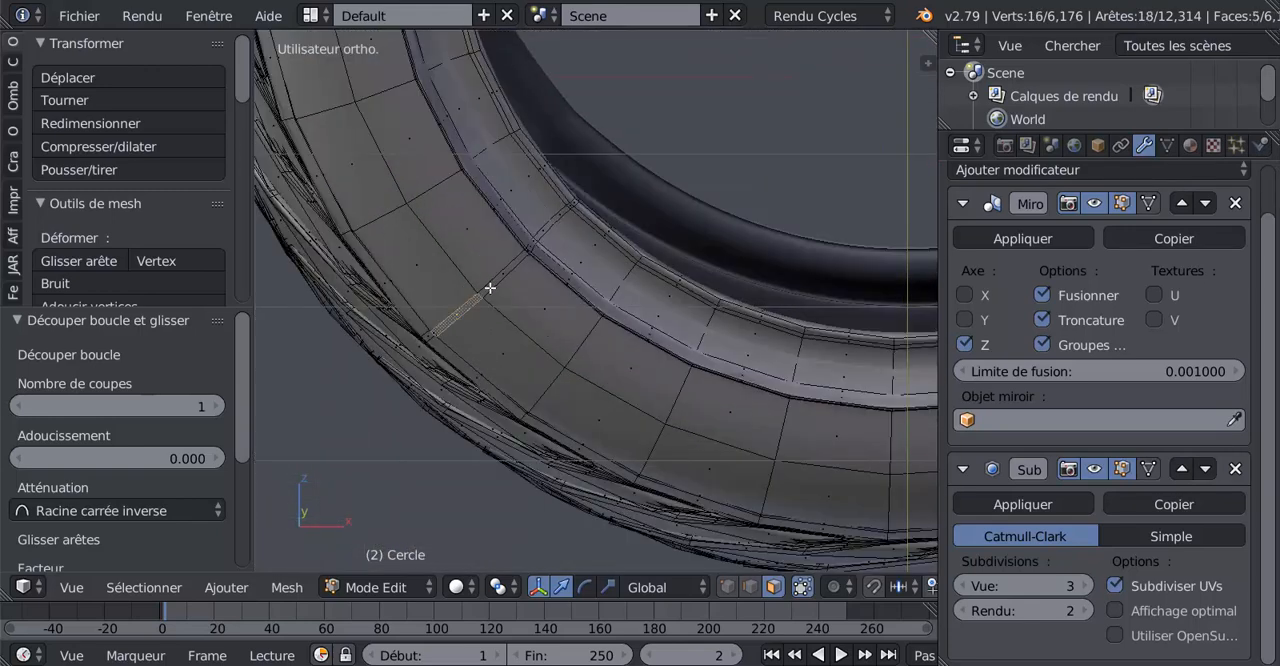
shift+right_click(500, 278)
scroll(600, 330, down, 4)
shift+middle_drag(607, 333, 626, 351)
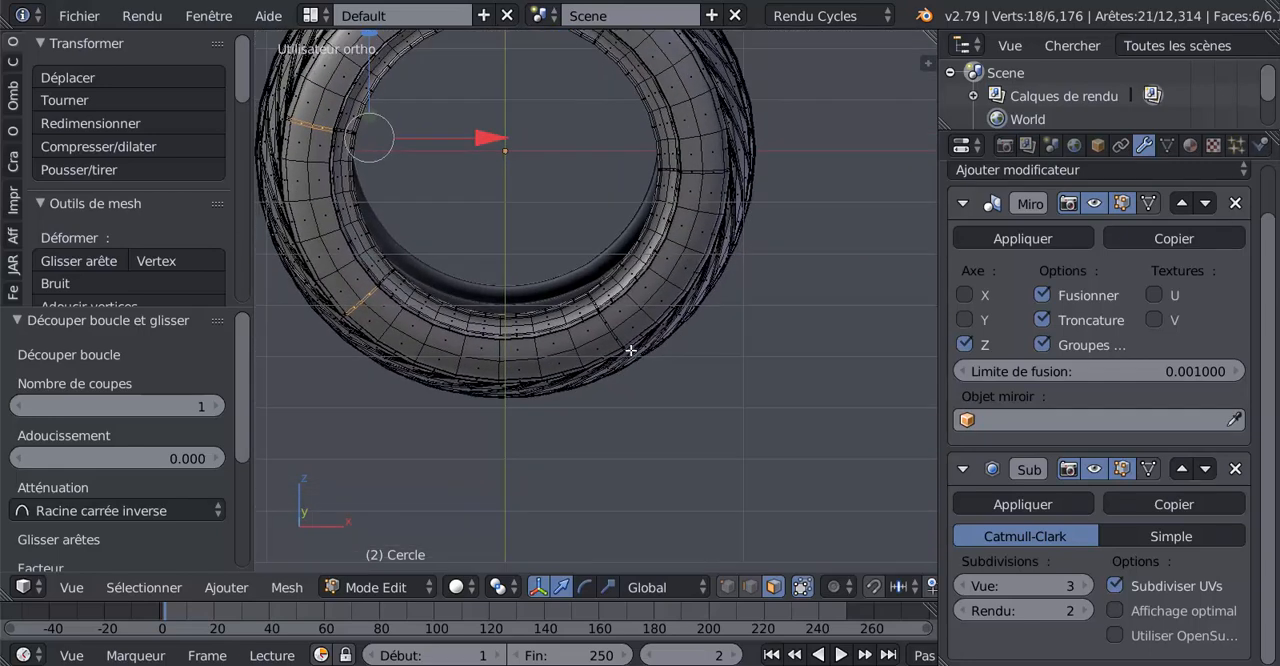
scroll(660, 363, up, 5)
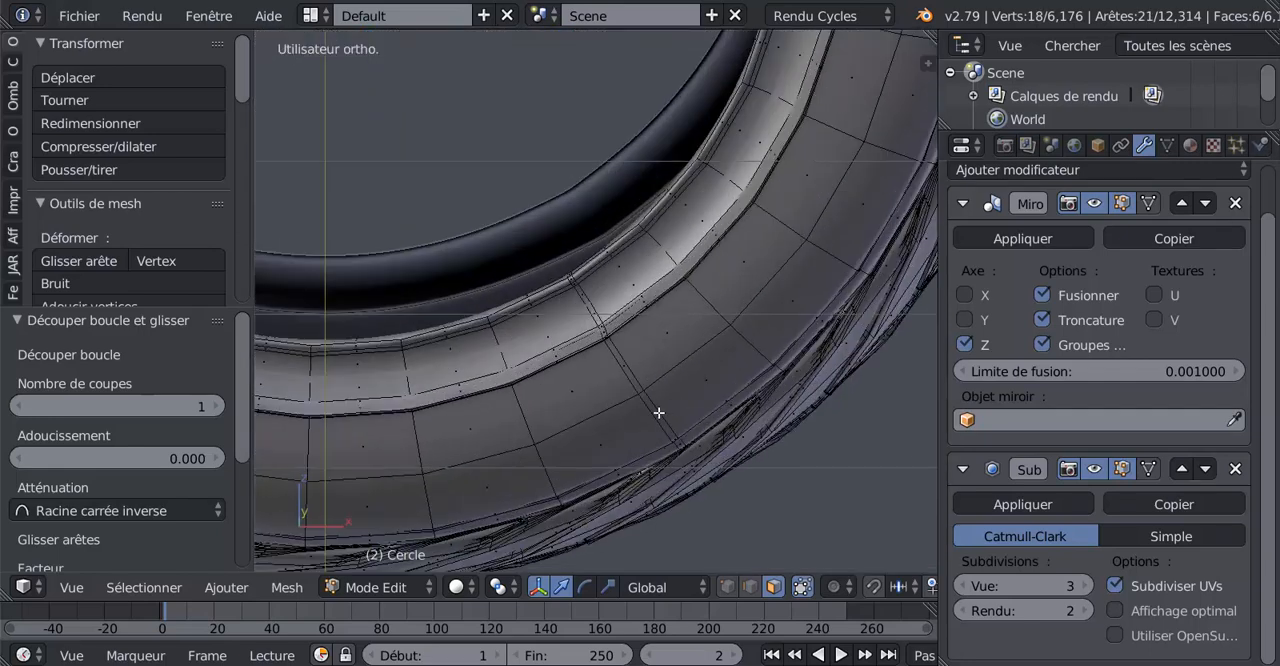
shift+right_click(659, 413)
shift+right_click(629, 366)
Add the paired narrow sidewall faces of the right and upper-right radial strips to the selection
shift+middle_drag(784, 214, 625, 503)
shift+right_click(742, 207)
shift+right_click(778, 208)
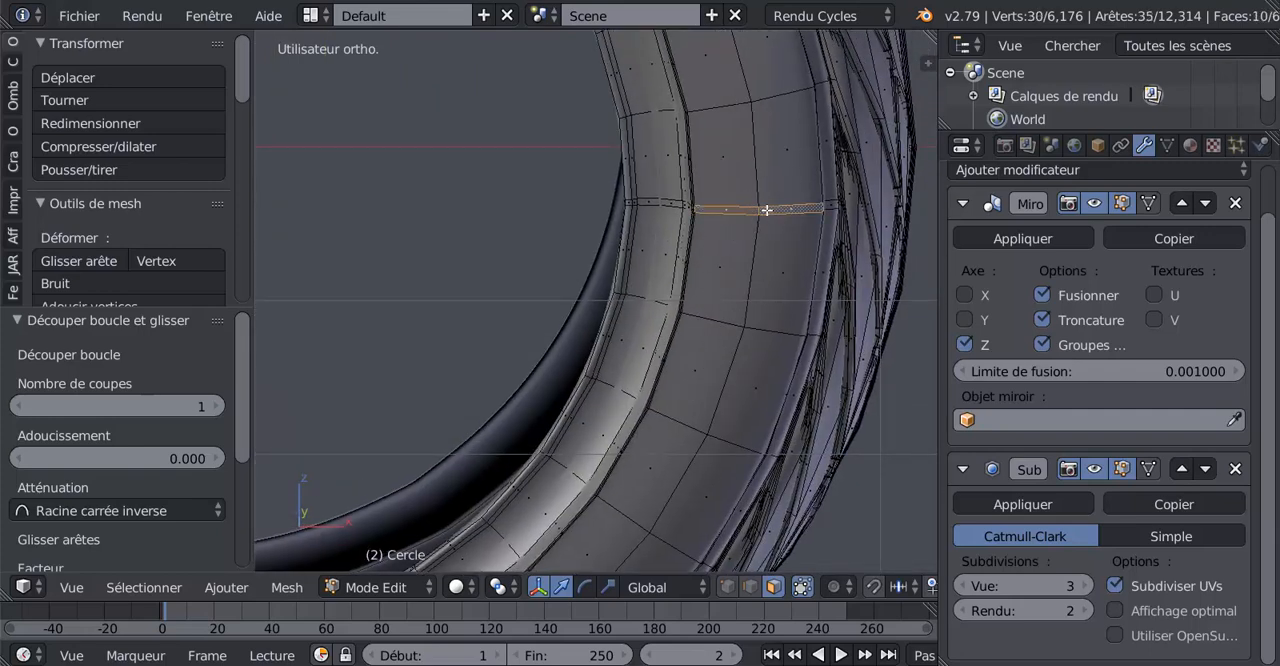
shift+middle_drag(781, 168, 802, 389)
shift+middle_drag(689, 118, 761, 248)
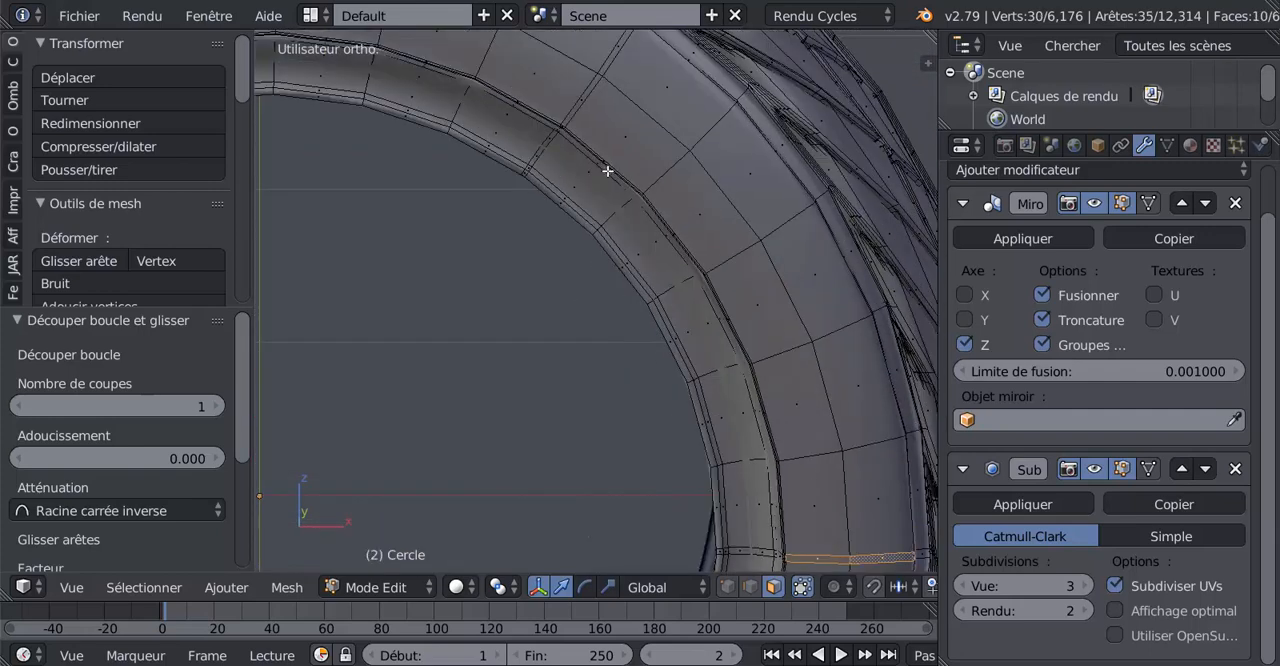
shift+middle_drag(607, 171, 590, 352)
shift+right_click(584, 240)
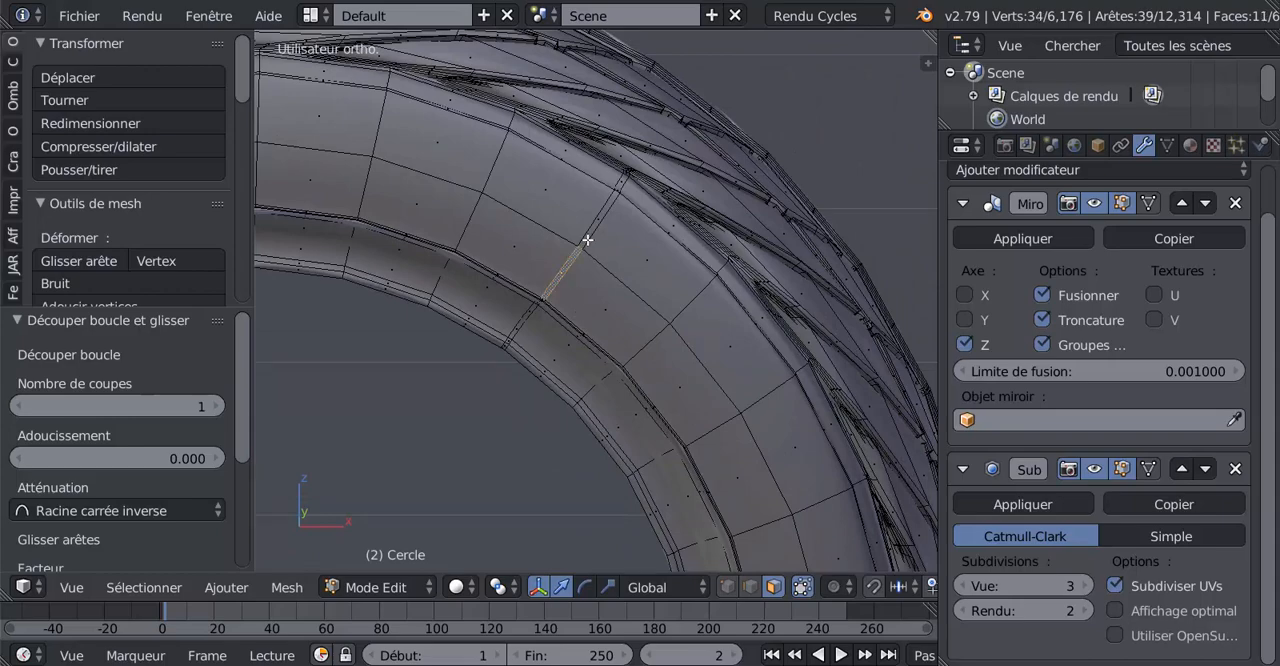
shift+right_click(588, 222)
Inset the faces of the six selected sidewall strips with a thickness of about 0.0027 and zero depth
scroll(600, 280, down, 5)
middle_drag(564, 437, 679, 338)
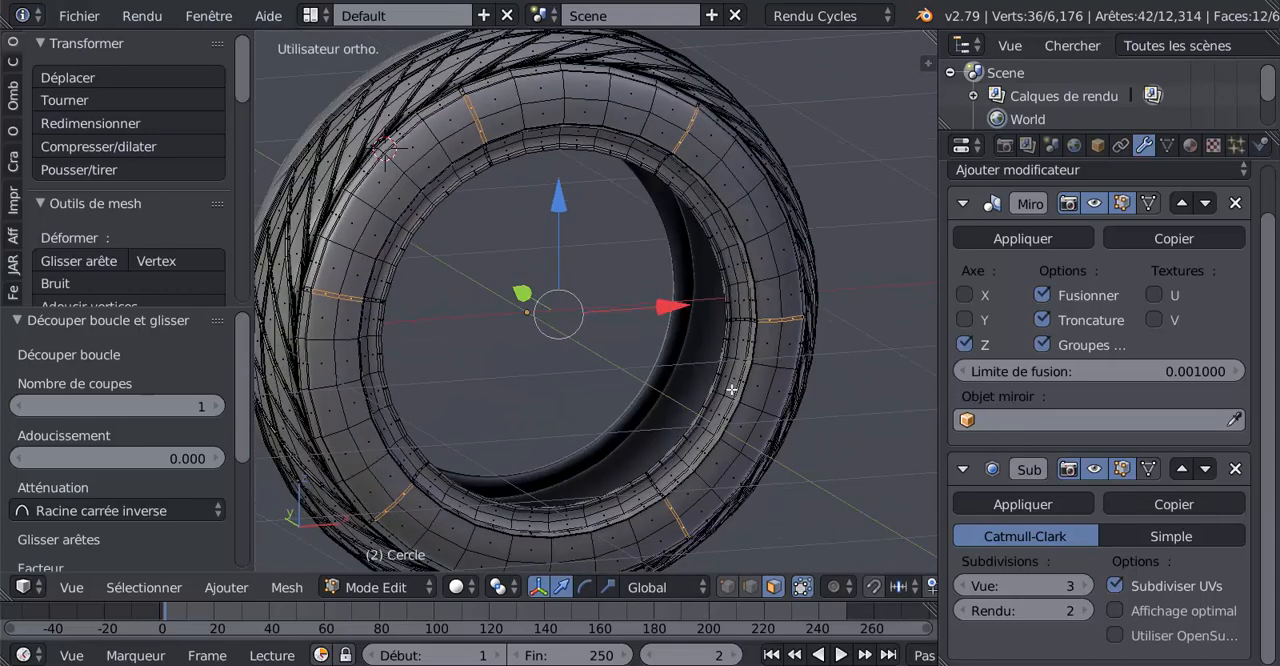
scroll(763, 414, up, 2)
shift+middle_drag(694, 206, 769, 392)
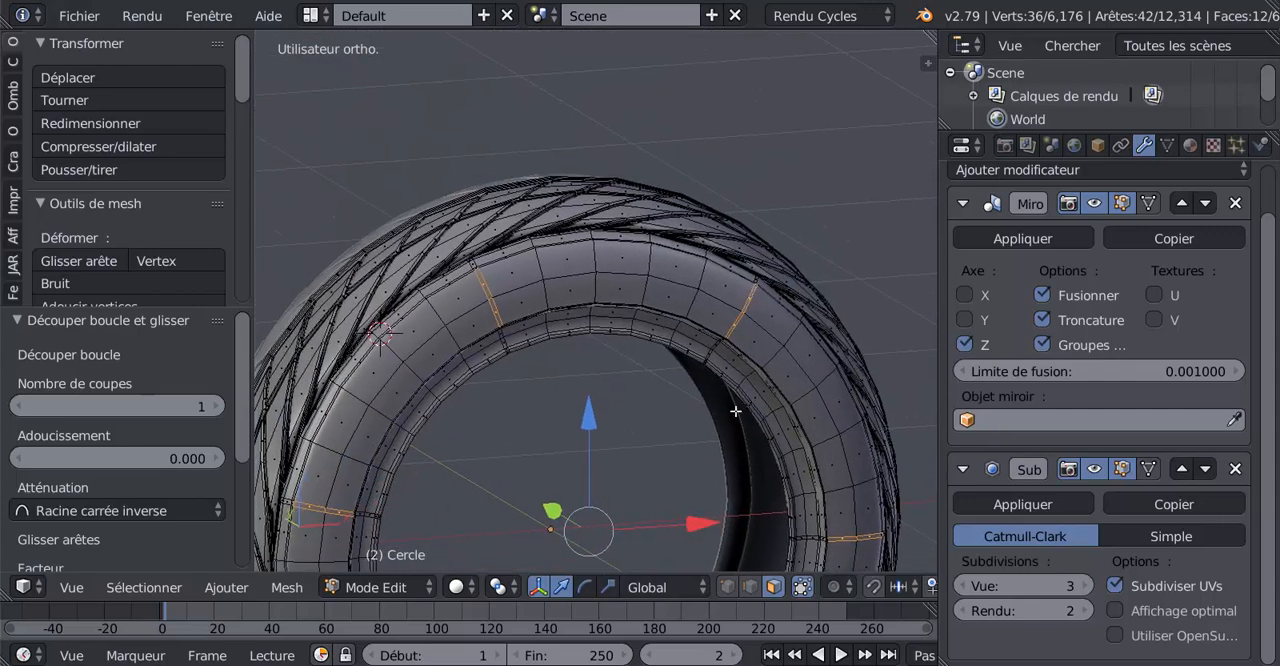
scroll(567, 416, up, 2)
scroll(655, 321, up, 1)
shift+middle_drag(655, 321, 886, 303)
scroll(669, 453, up, 2)
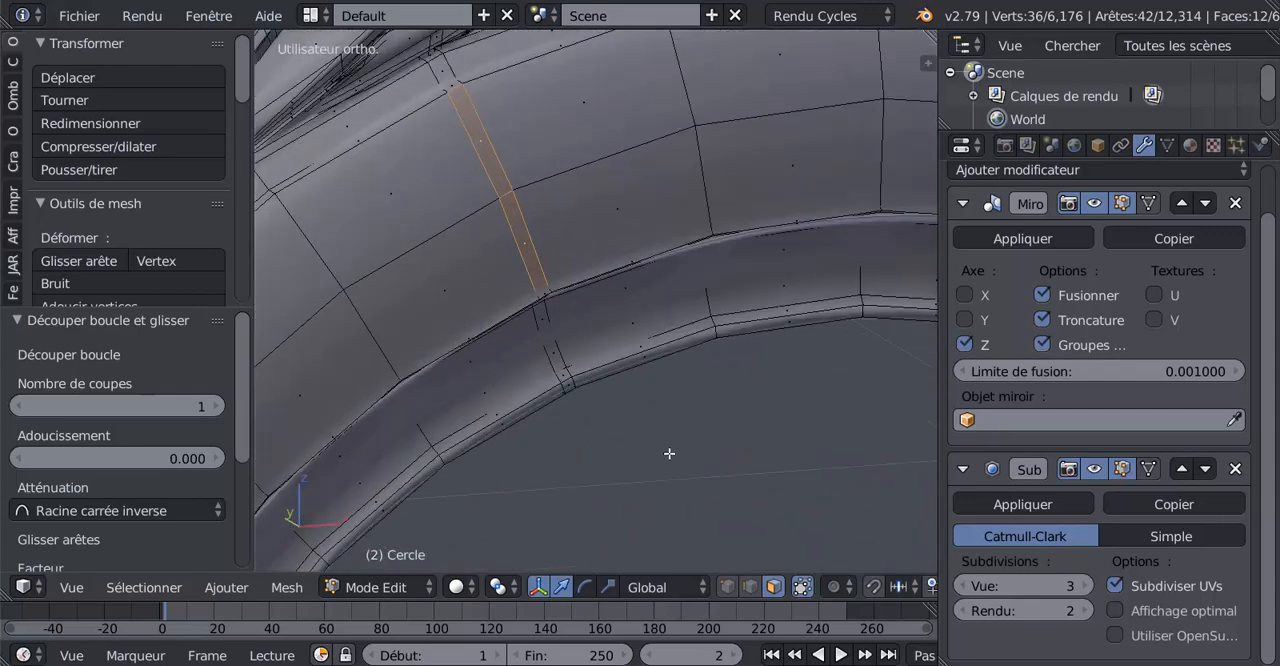
key(i)
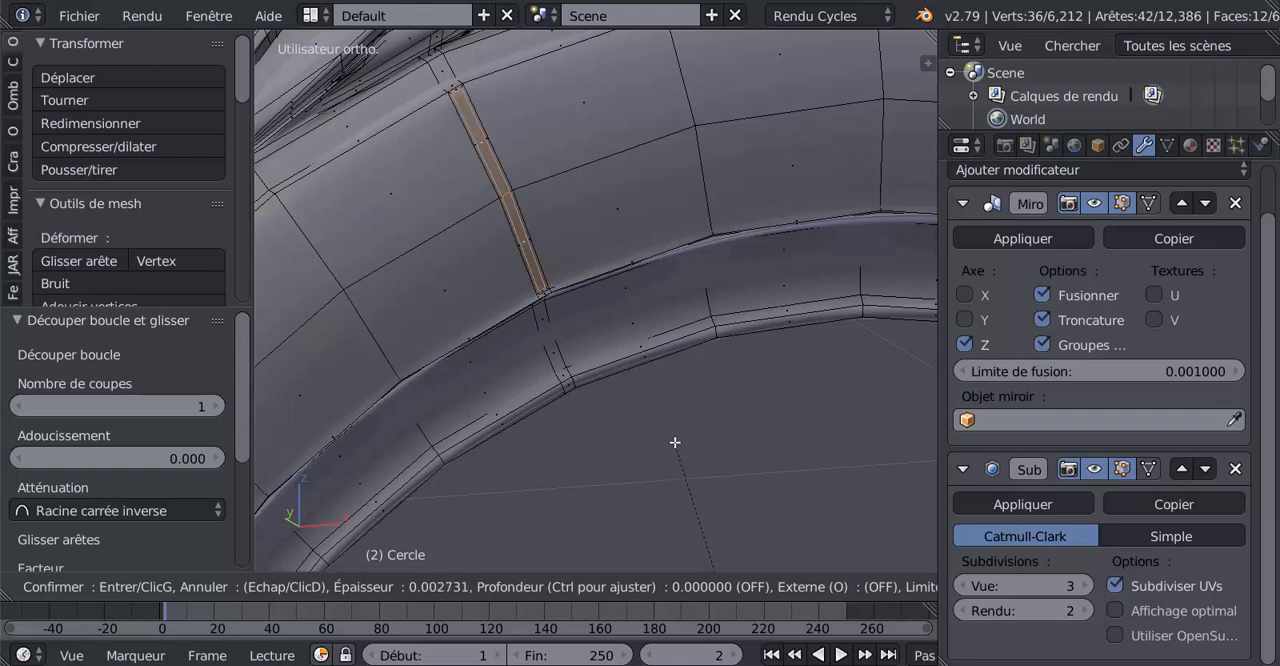
click(675, 442)
Move the inset strip faces -0.002 along the Y axis to raise thin ribs on the sidewall
scroll(669, 438, down, 5)
scroll(436, 185, up, 4)
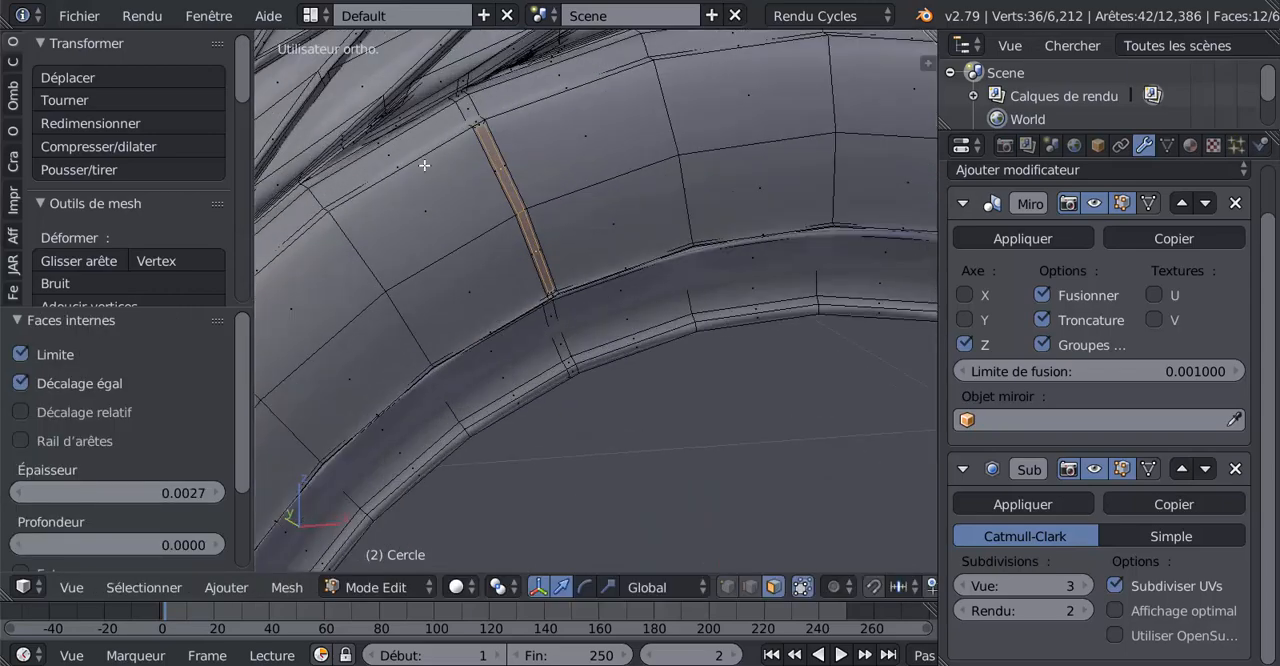
scroll(424, 165, up, 6)
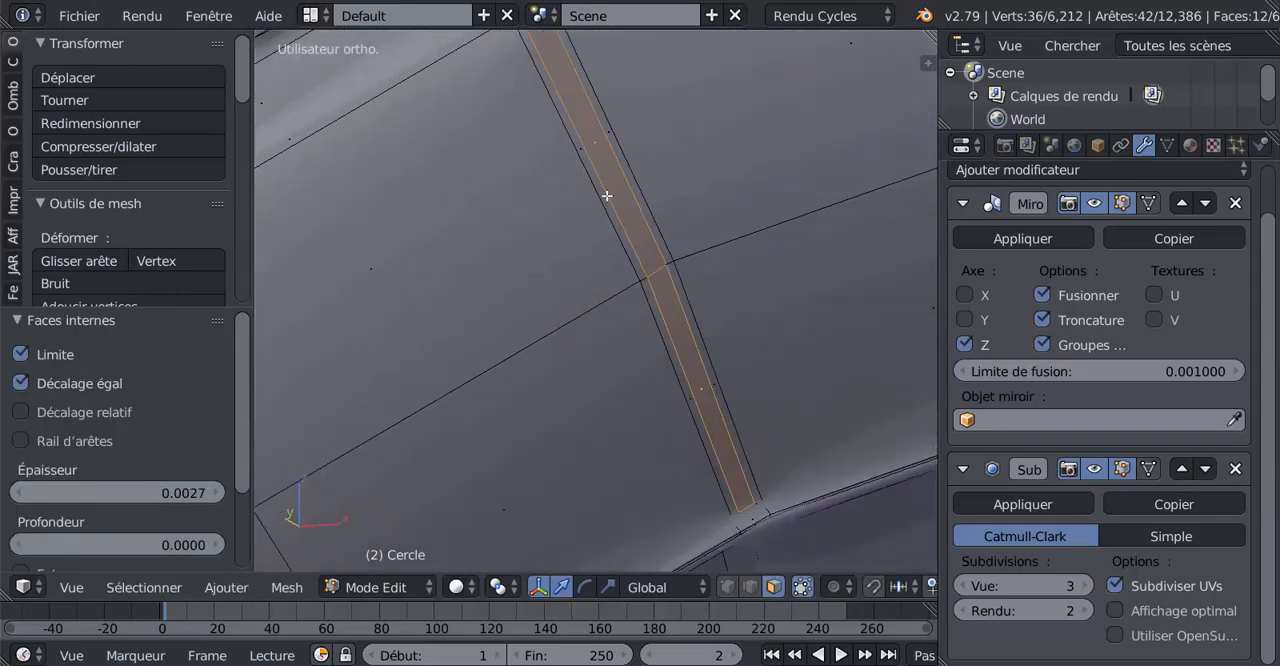
scroll(587, 248, down, 7)
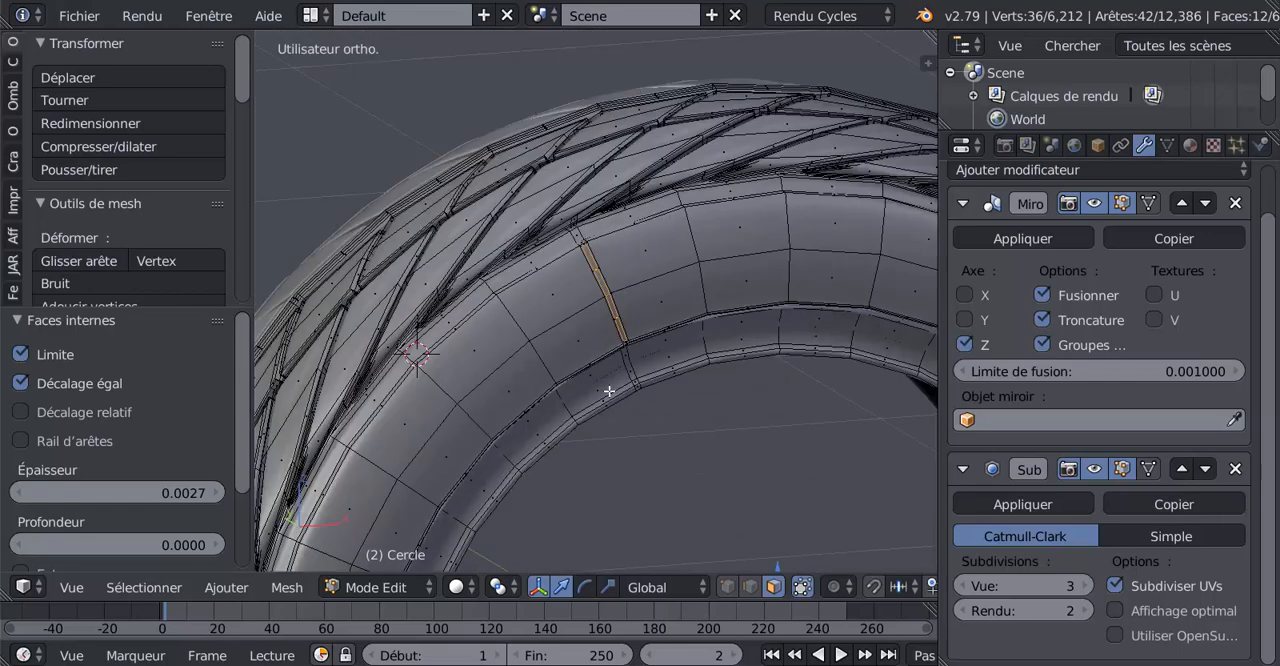
shift+middle_drag(728, 411, 512, 180)
middle_drag(657, 355, 701, 358)
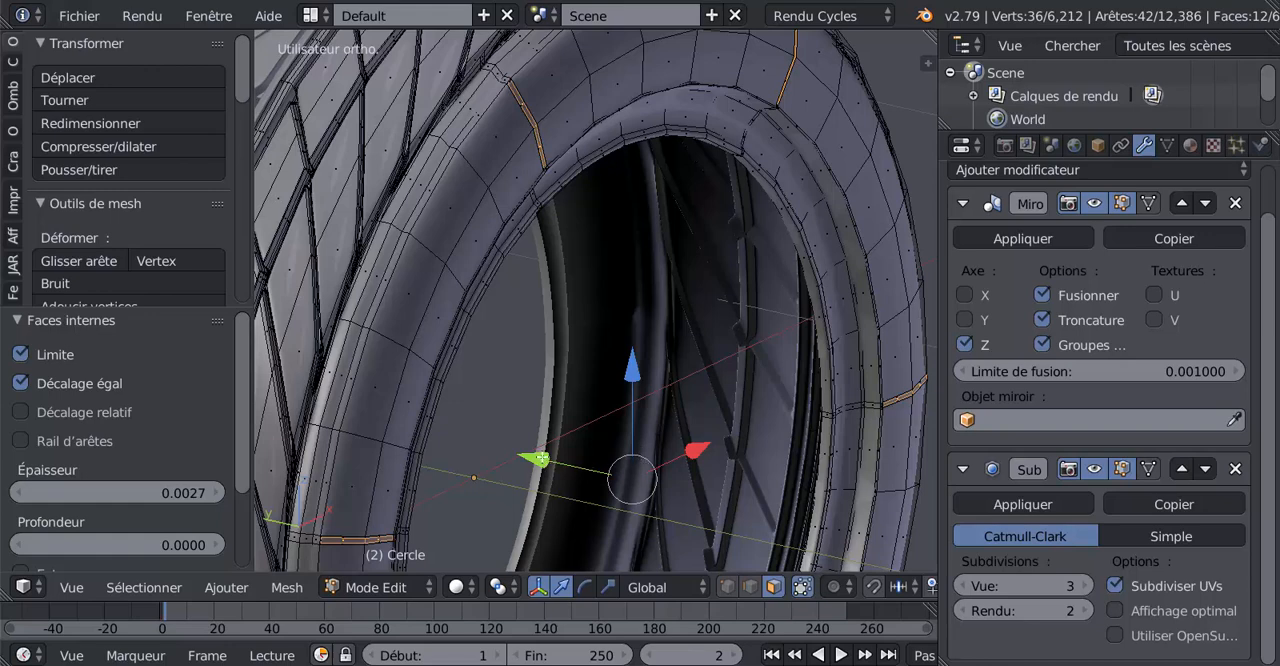
drag(541, 459, 553, 457)
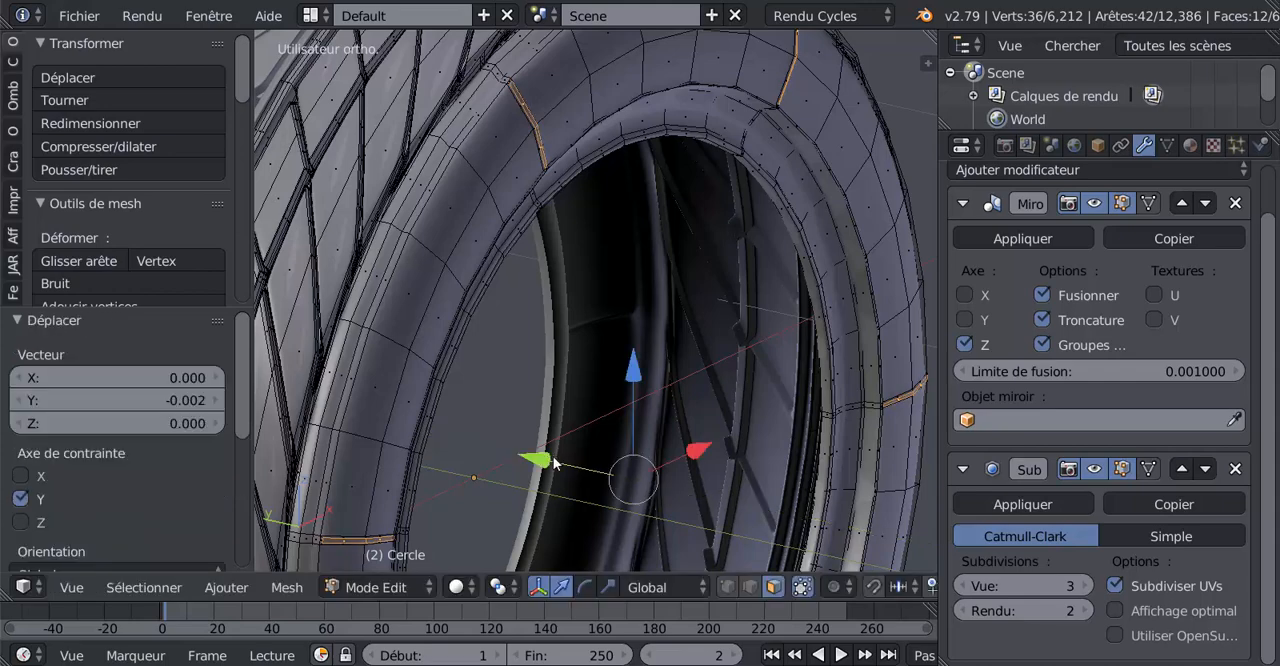
Switch to edge selection and select the short edge at the outer end of the upper-left sidewall rib
key(Tab)
scroll(521, 400, down, 2)
mouse_move(532, 402)
middle_down()
mouse_move(657, 406)
mouse_move(518, 399)
middle_up()
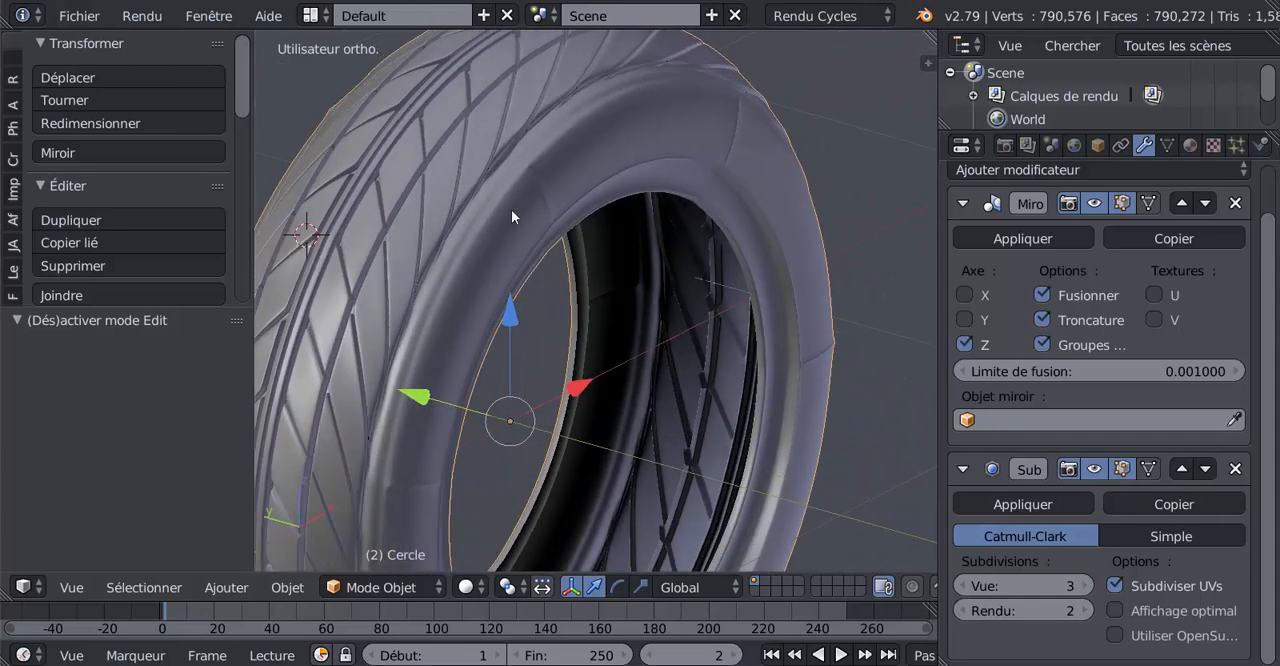
scroll(511, 214, up, 3)
key(Tab)
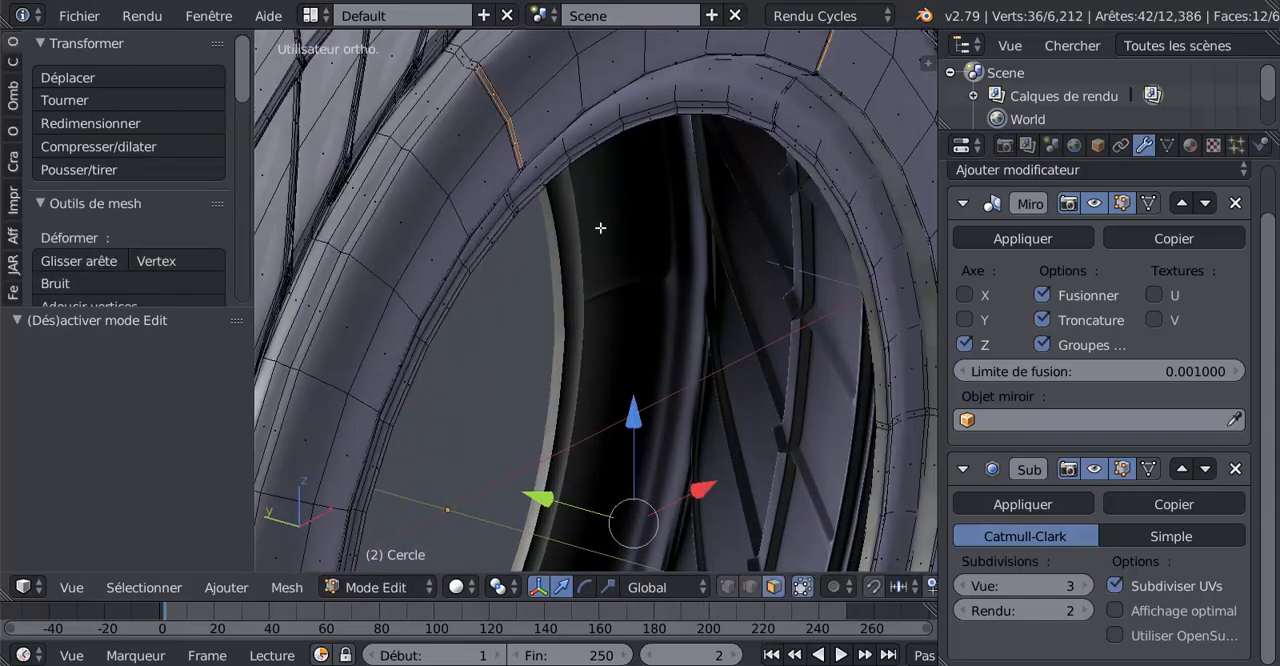
shift+middle_drag(600, 229, 672, 389)
scroll(592, 292, up, 5)
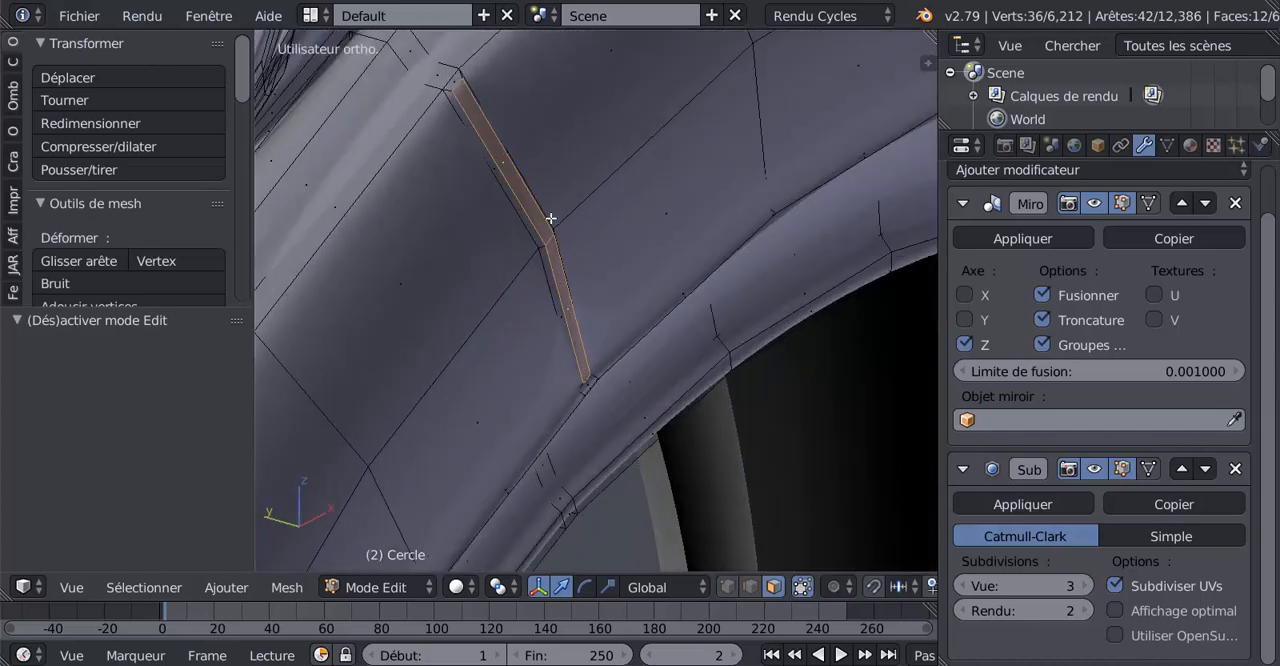
click(750, 587)
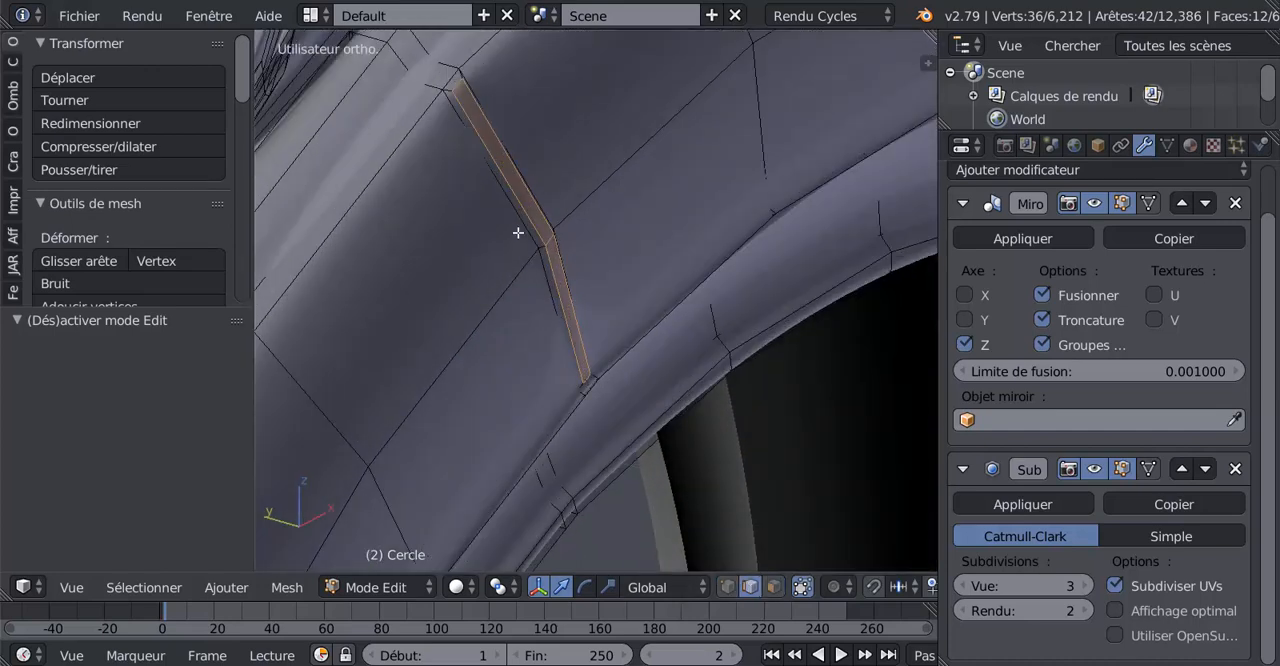
right_click(457, 85)
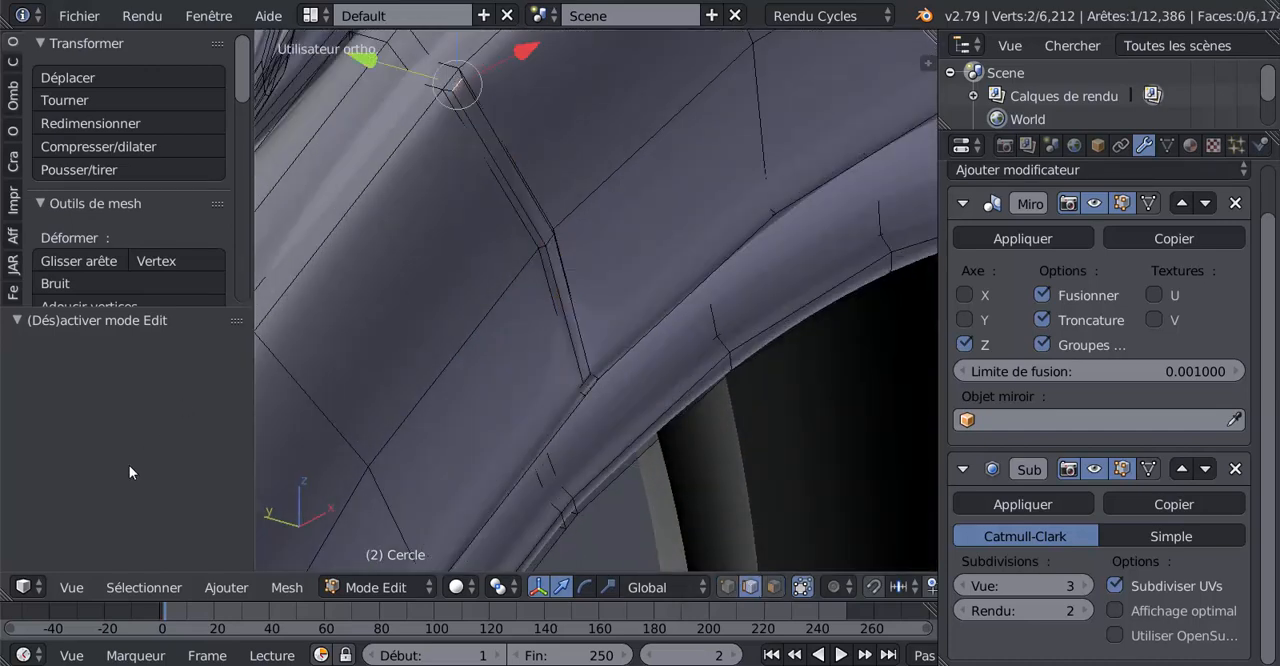
Try to extend the selection to all similar edges, compared by length (Longueur)
click(225, 588)
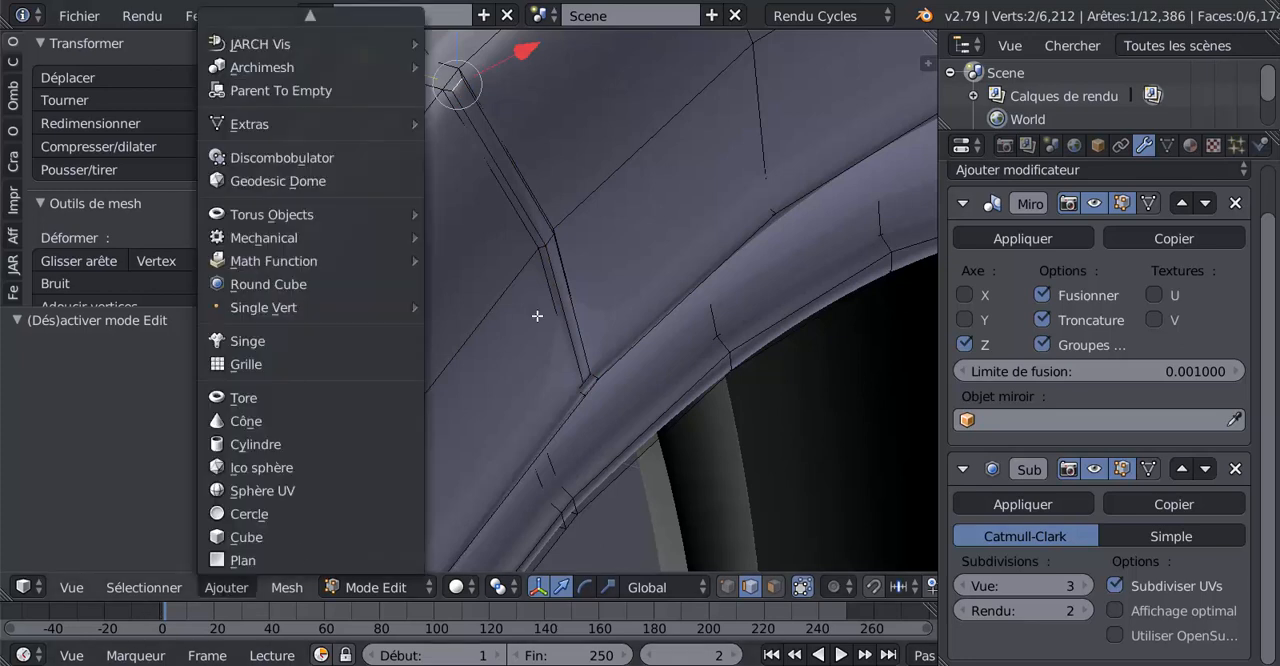
click(144, 587)
mouse_move(183, 309)
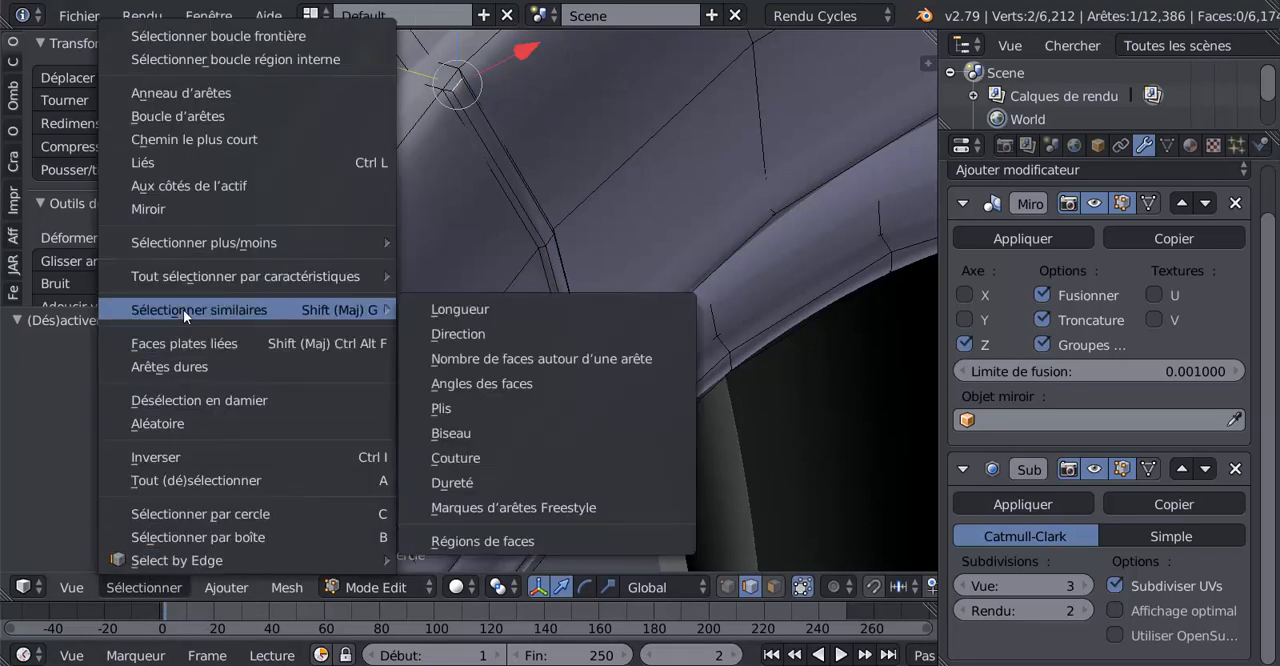
click(440, 310)
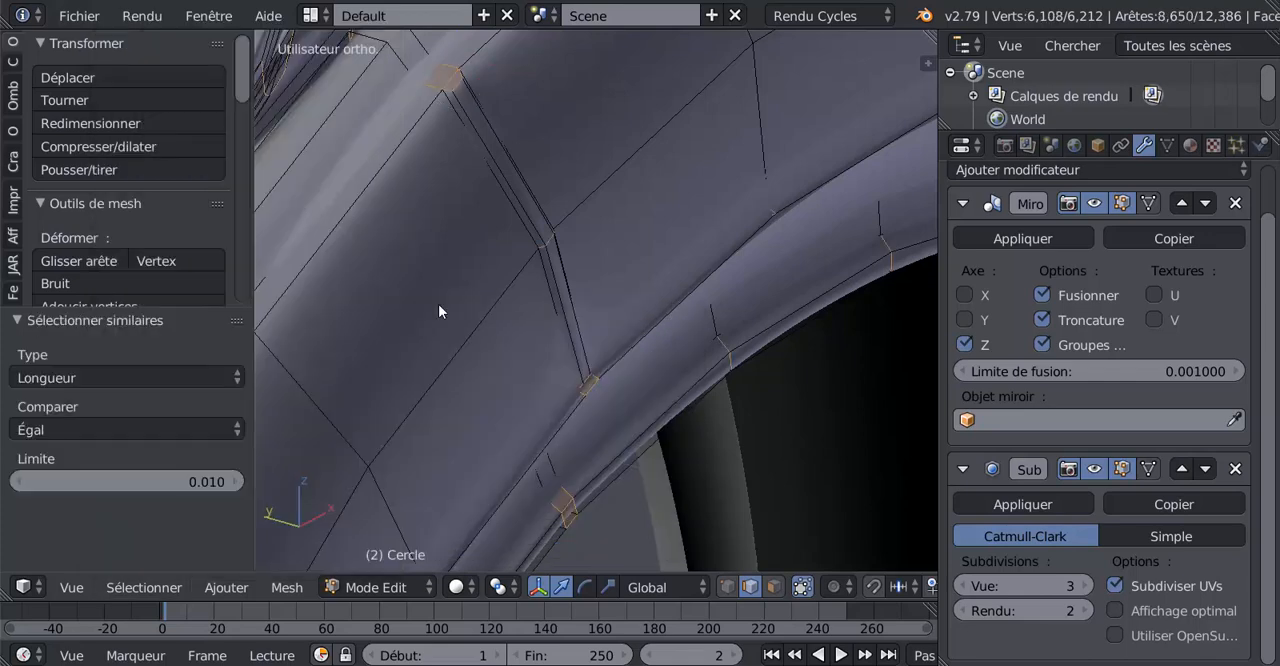
scroll(439, 304, down, 1)
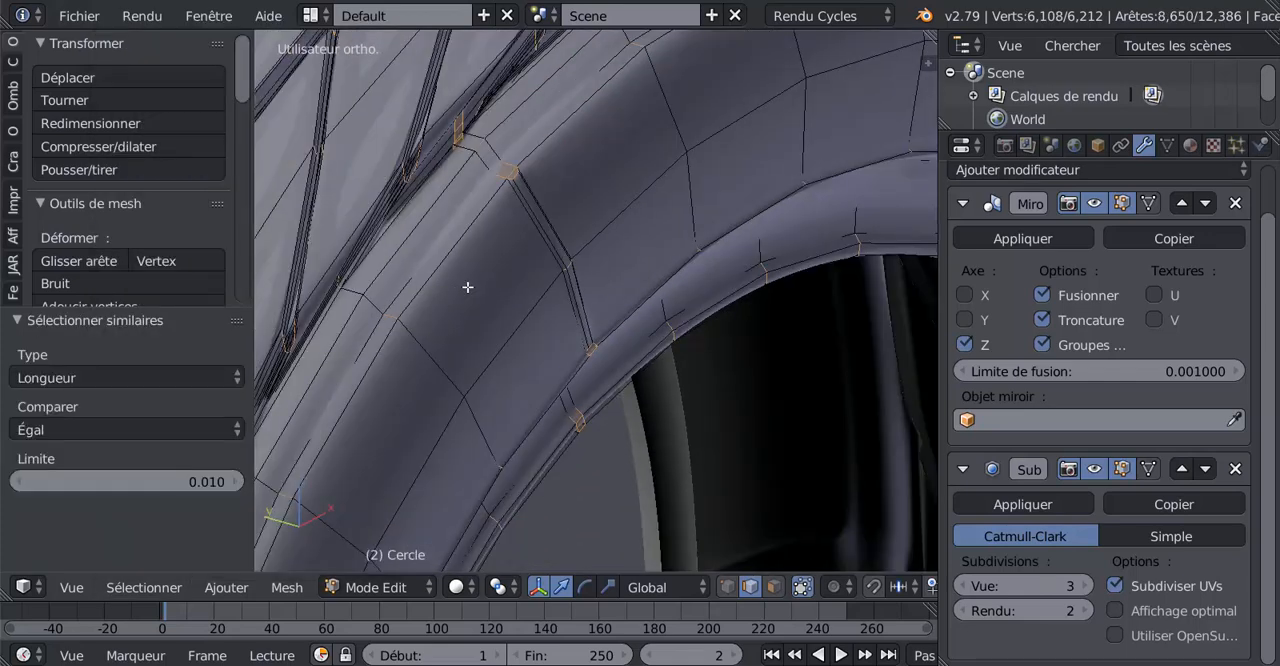
scroll(467, 287, up, 5)
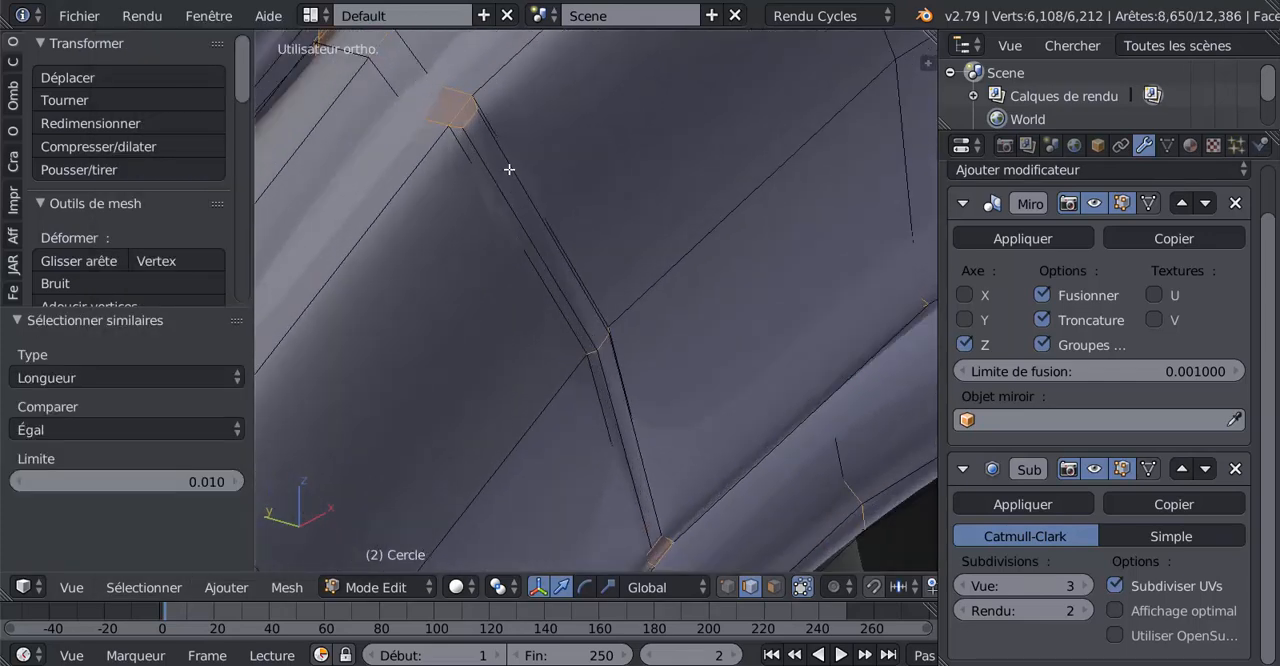
Select only the short outer end edge of the upper-left rib and add the matching end edge of the upper-right rib
right_click(473, 115)
scroll(499, 185, down, 4)
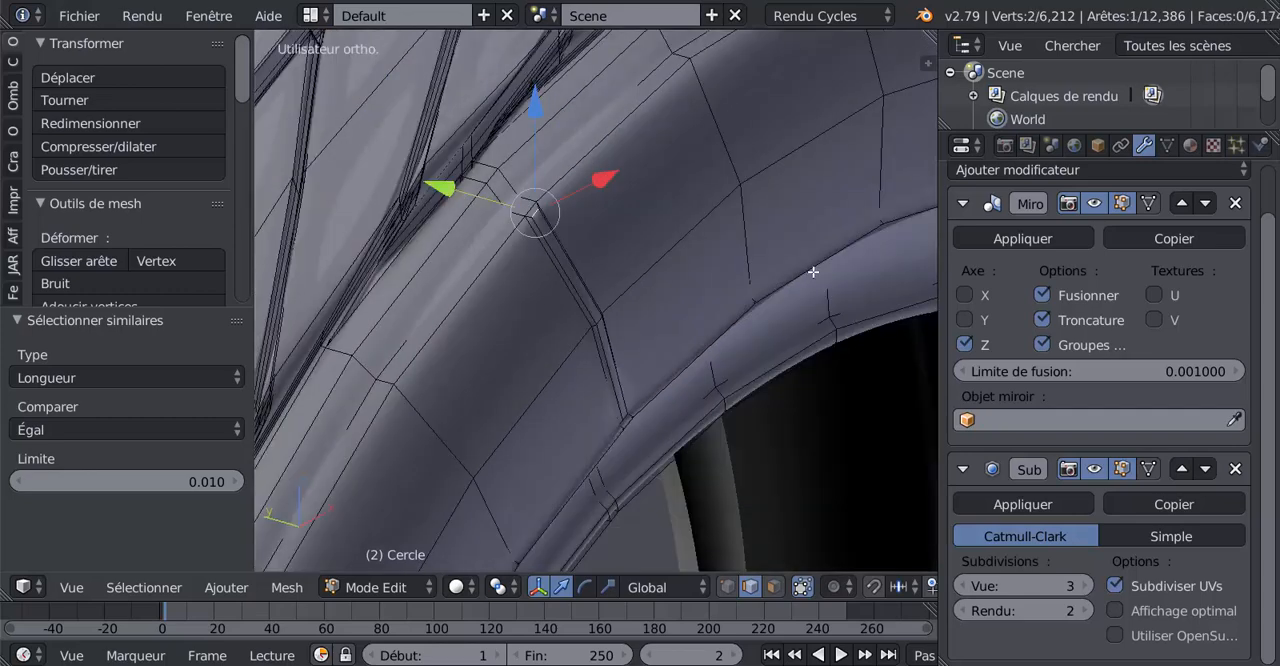
shift+middle_drag(814, 272, 340, 386)
shift+middle_drag(751, 209, 511, 271)
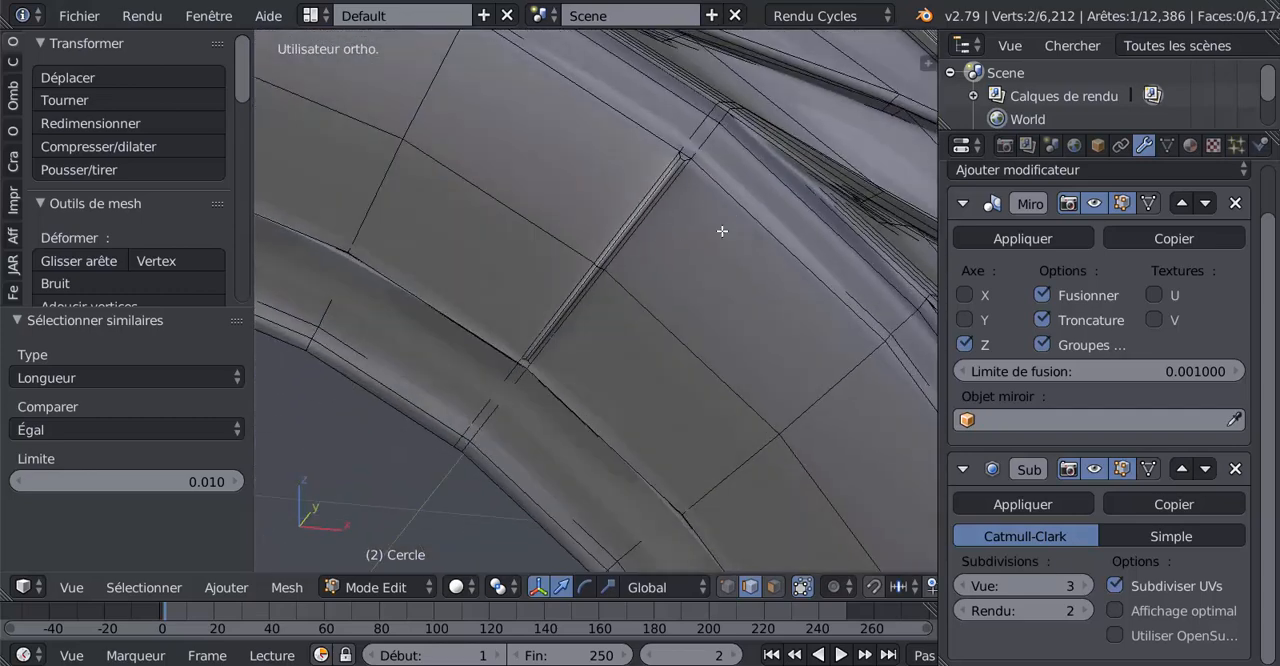
shift+middle_drag(722, 231, 490, 95)
scroll(664, 209, up, 3)
shift+right_click(647, 104)
Add the short outer end edge of the right rib to the selection
shift+middle_drag(761, 372, 525, 45)
shift+middle_drag(798, 340, 545, 498)
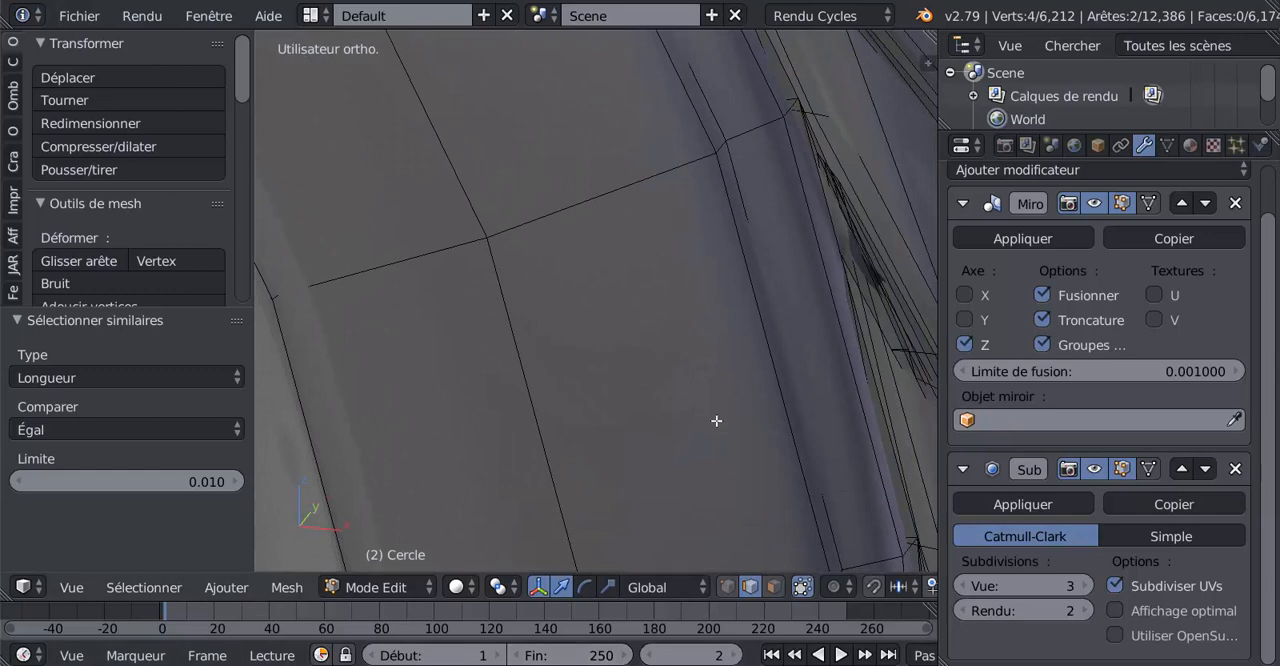
scroll(718, 422, down, 4)
shift+middle_drag(694, 454, 644, 307)
scroll(649, 330, up, 3)
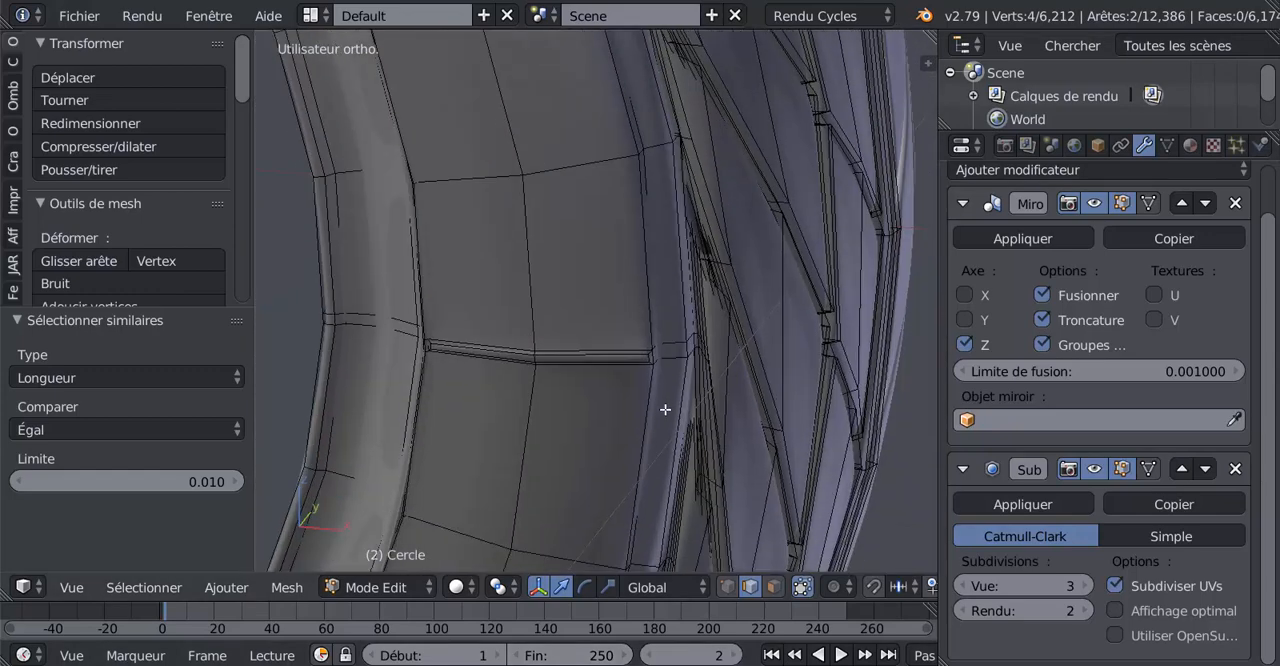
scroll(666, 409, up, 2)
shift+right_click(729, 439)
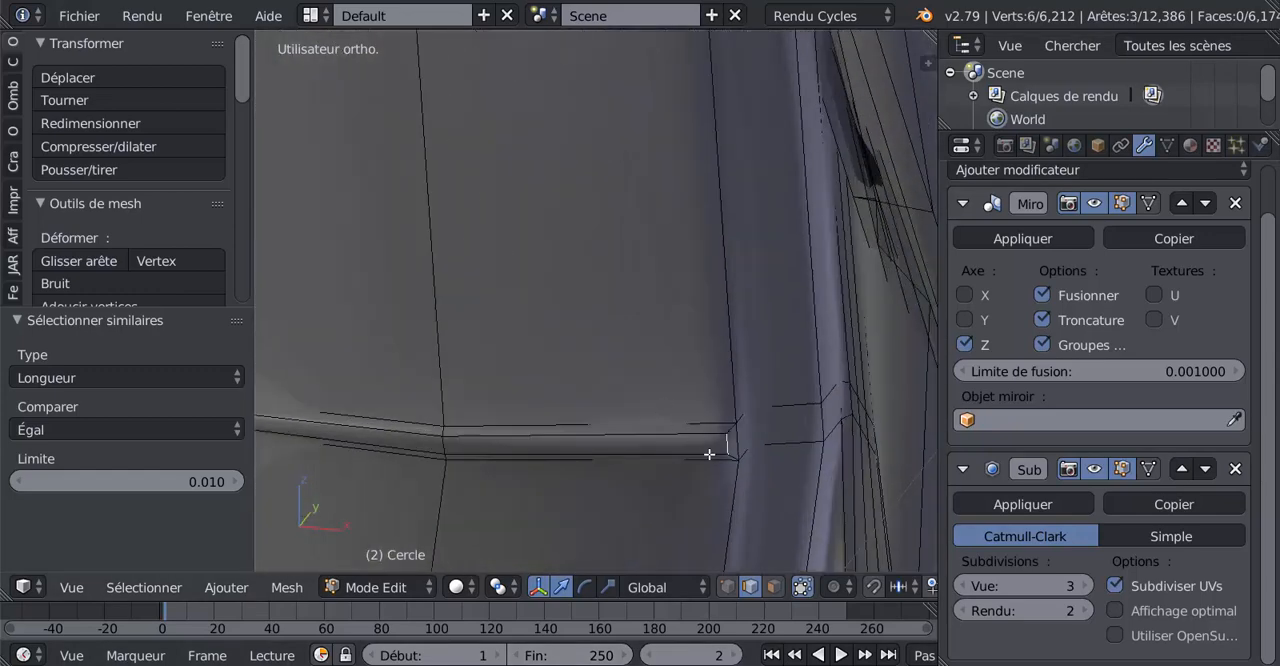
Add the short outer end edge of the lower-right rib to the selection
shift+scroll(701, 472, down, 2)
scroll(697, 492, down, 5)
middle_drag(655, 506, 680, 217)
scroll(637, 346, up, 5)
scroll(650, 390, up, 1)
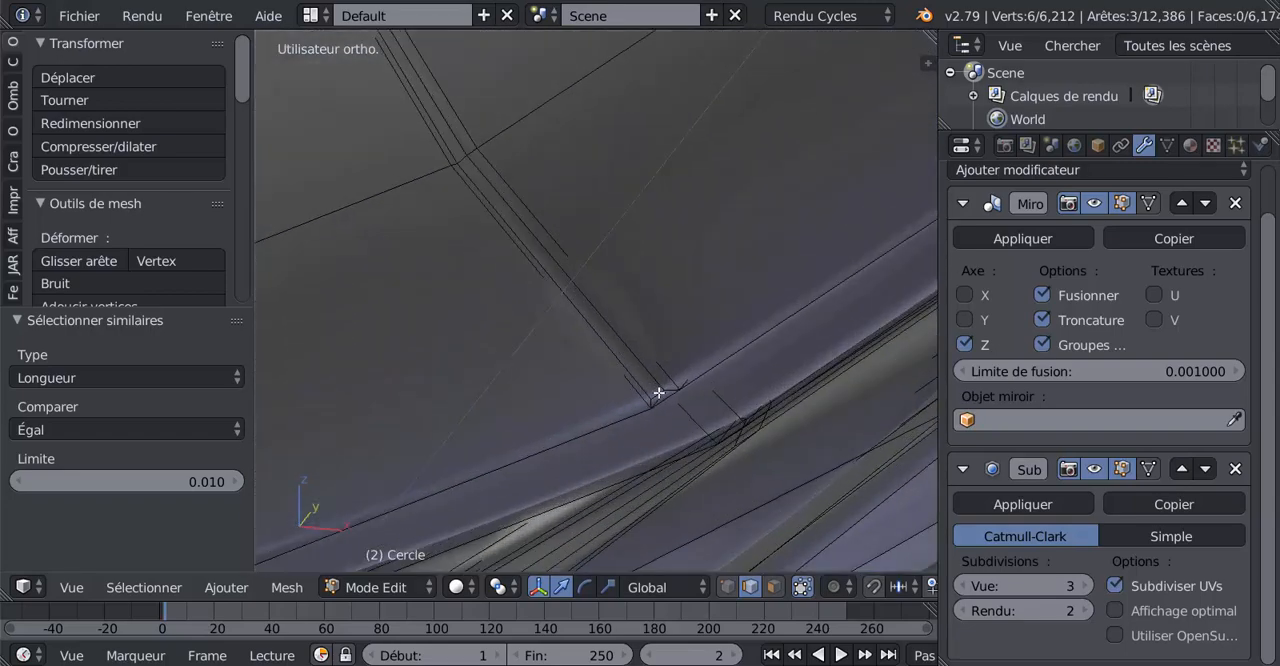
shift+right_click(659, 393)
scroll(617, 408, down, 4)
scroll(550, 319, down, 4)
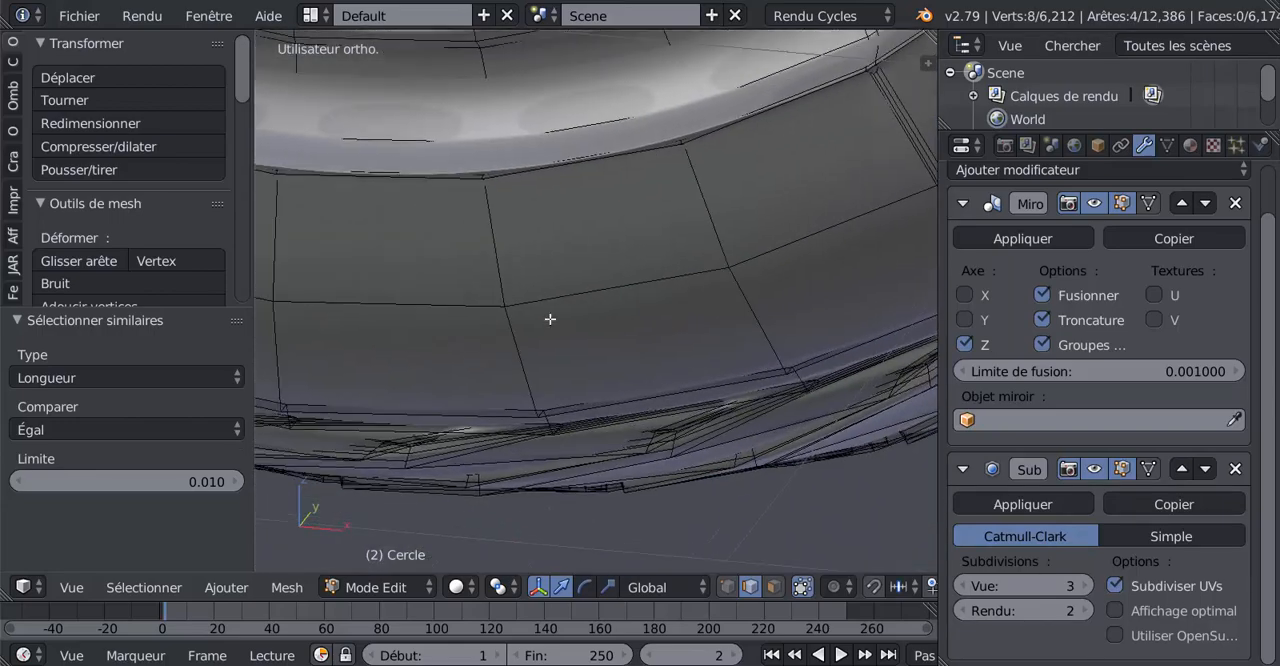
Extend the selection with the short outer end edge of the lower-left rib
mouse_move(550, 319)
middle_down()
mouse_move(657, 346)
mouse_move(497, 414)
mouse_move(403, 380)
mouse_move(496, 361)
mouse_move(620, 443)
middle_up()
shift+middle_drag(492, 306, 649, 360)
shift+middle_drag(569, 279, 693, 399)
scroll(462, 308, up, 4)
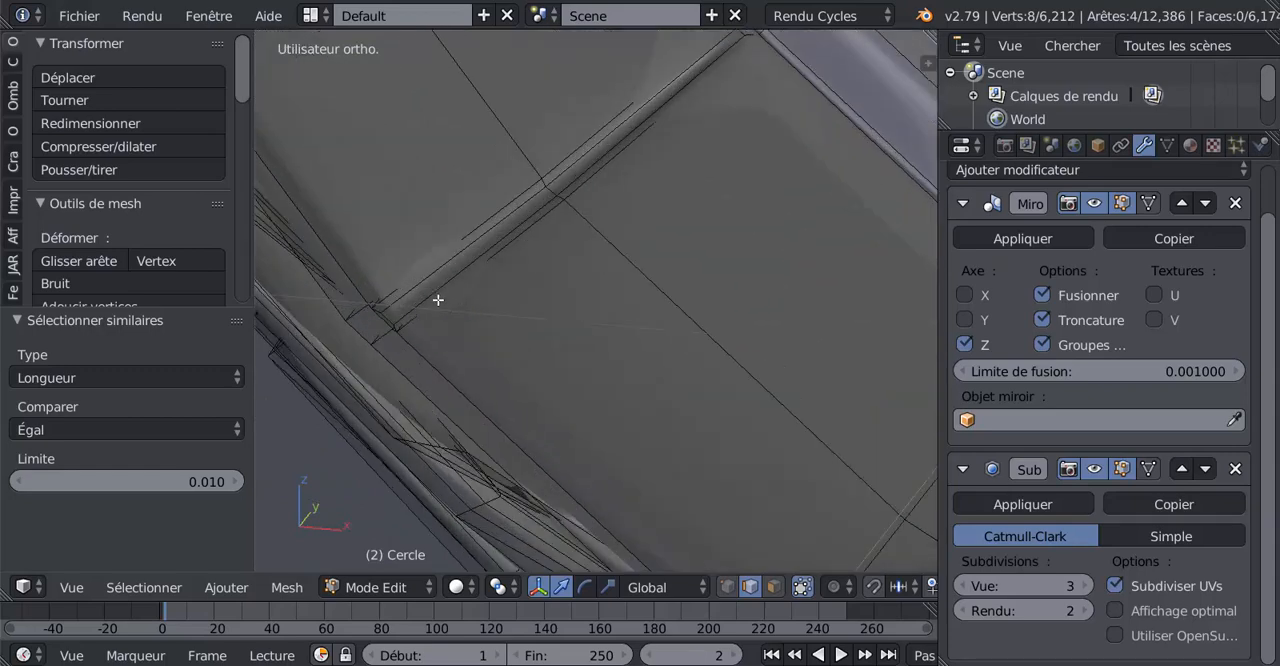
shift+right_click(390, 318)
Extend the selection with the short outer end edge of the left rib, completing all six ribs
shift+middle_drag(477, 300, 469, 219)
scroll(498, 140, down, 6)
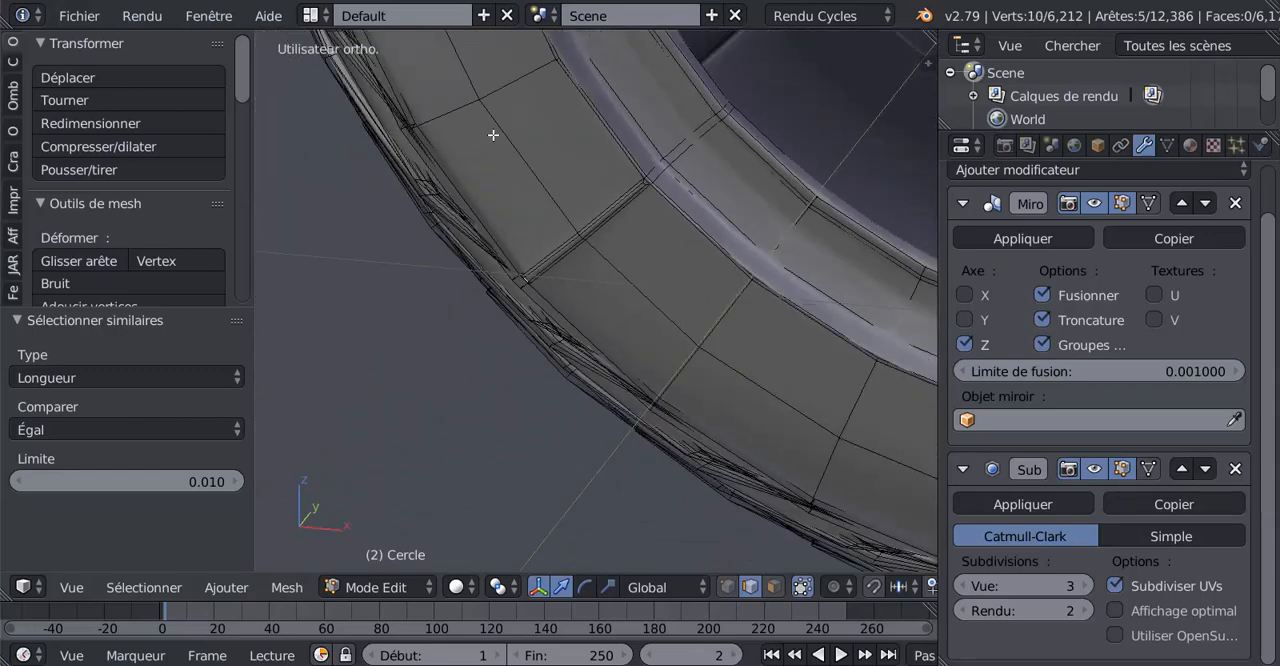
middle_drag(493, 135, 654, 364)
scroll(572, 155, up, 3)
shift+middle_drag(571, 151, 618, 347)
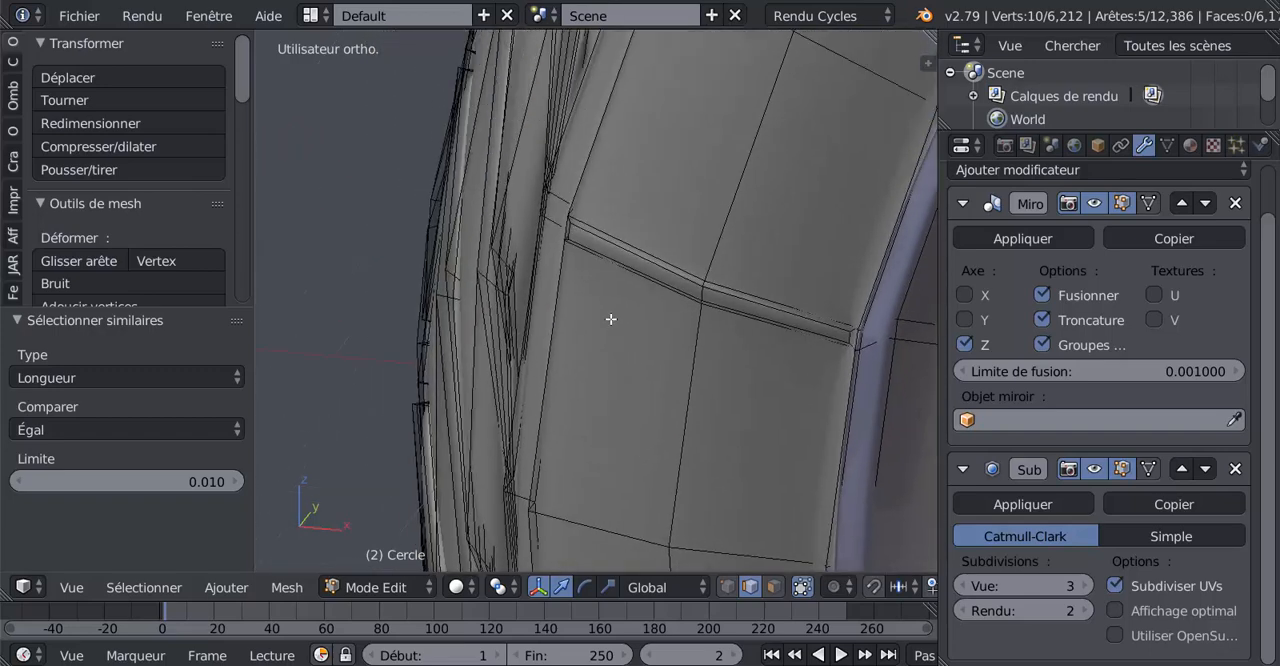
scroll(611, 319, up, 3)
scroll(640, 203, down, 8)
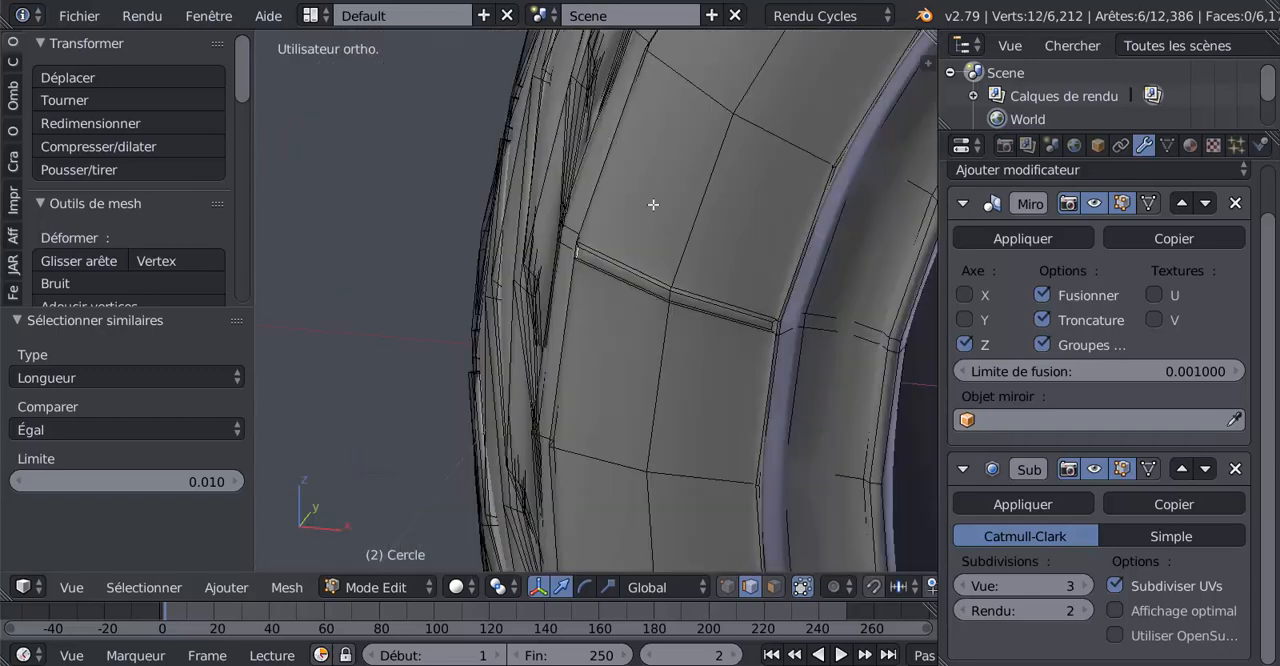
Set the pivot point to the 3D cursor (Curseur 3D)
shift+middle_drag(740, 137, 424, 415)
shift+middle_drag(569, 277, 606, 264)
scroll(591, 209, up, 5)
shift+middle_drag(591, 204, 543, 330)
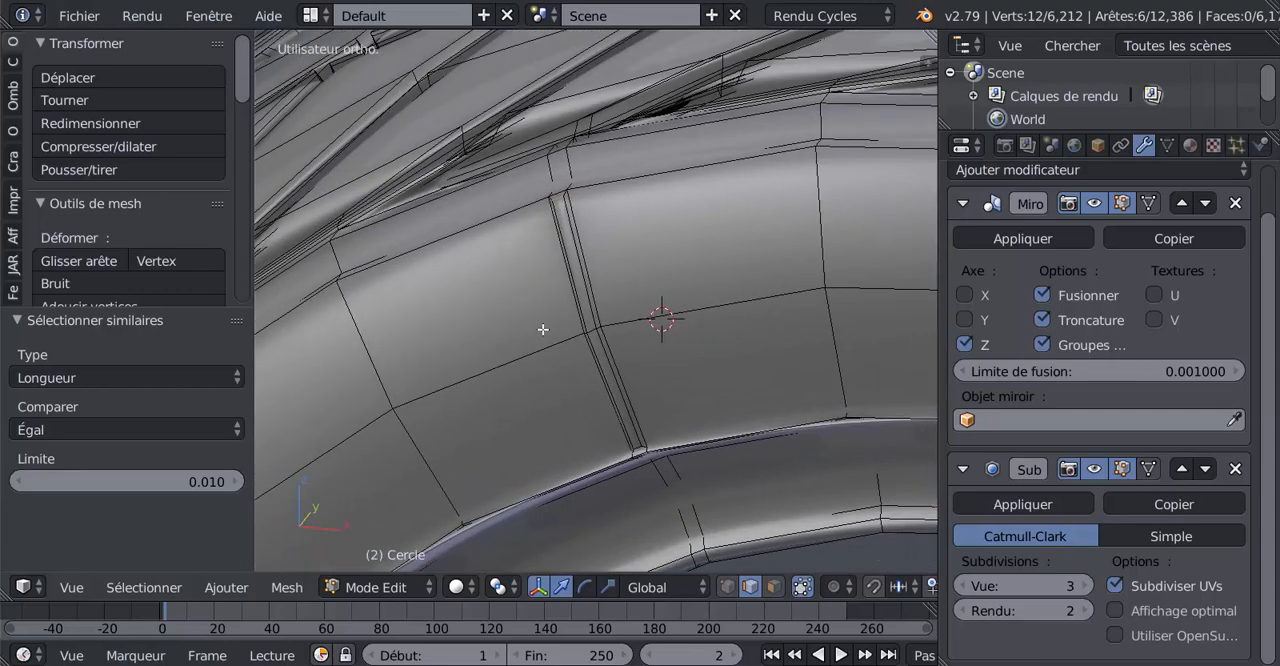
scroll(543, 327, down, 1)
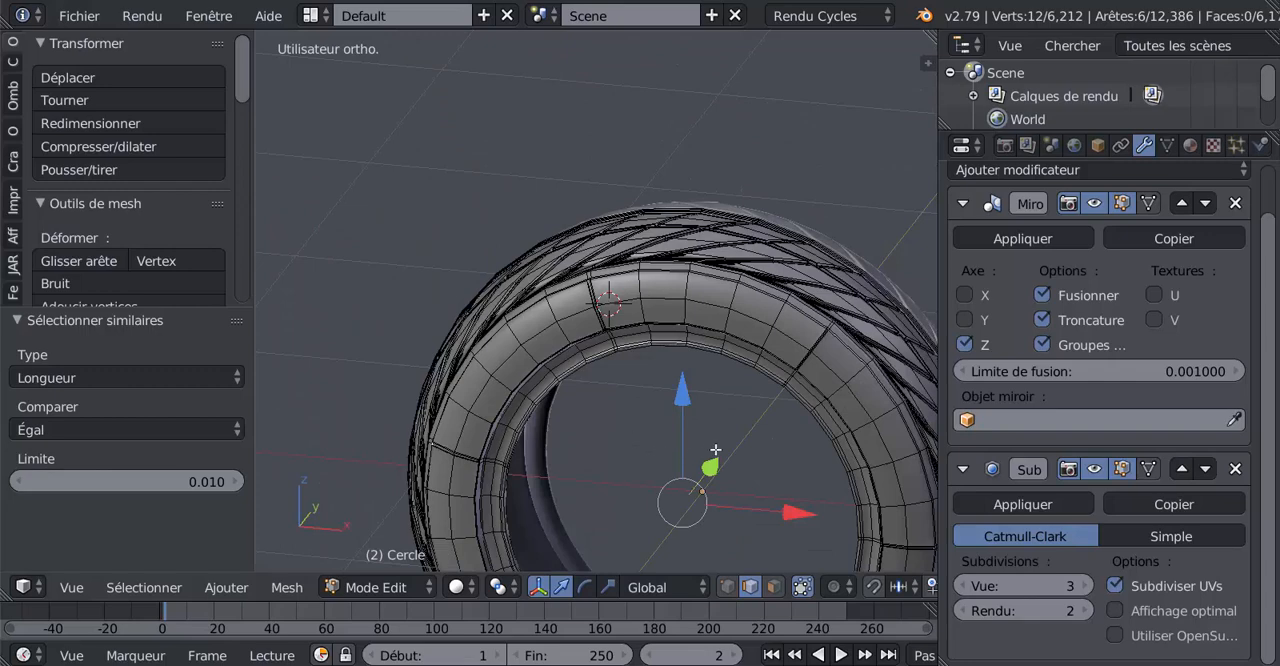
mouse_move(715, 450)
middle_down()
mouse_move(777, 449)
mouse_move(731, 442)
middle_up()
click(455, 588)
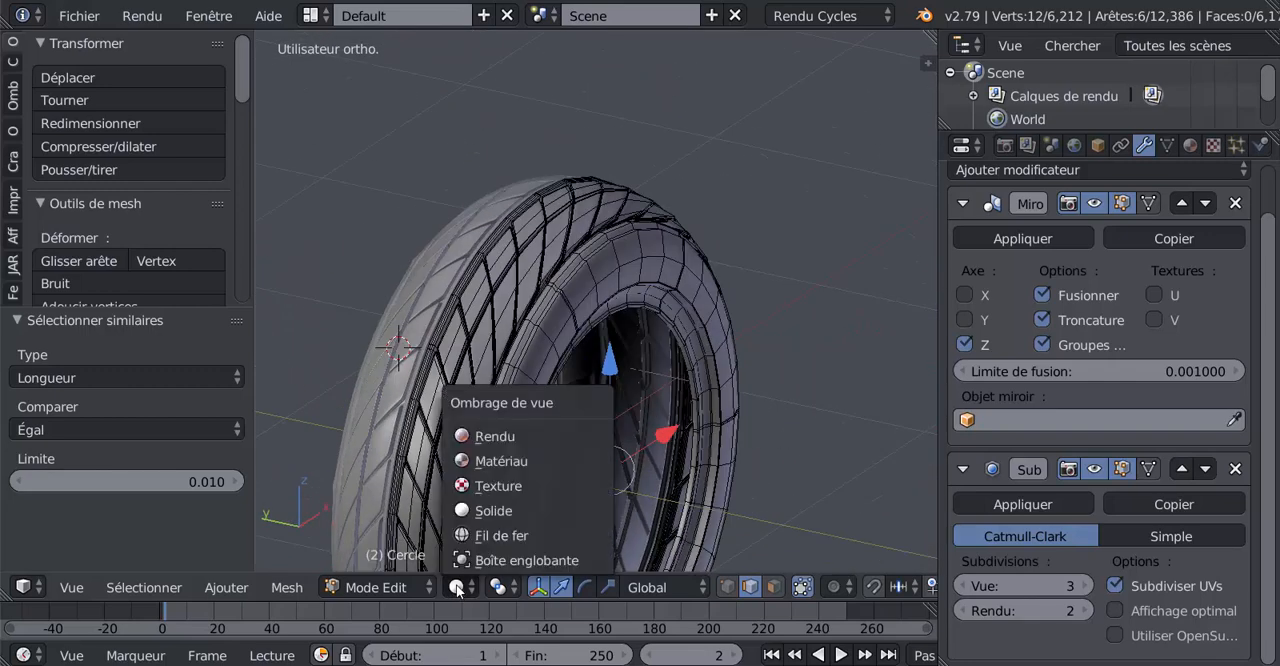
click(498, 588)
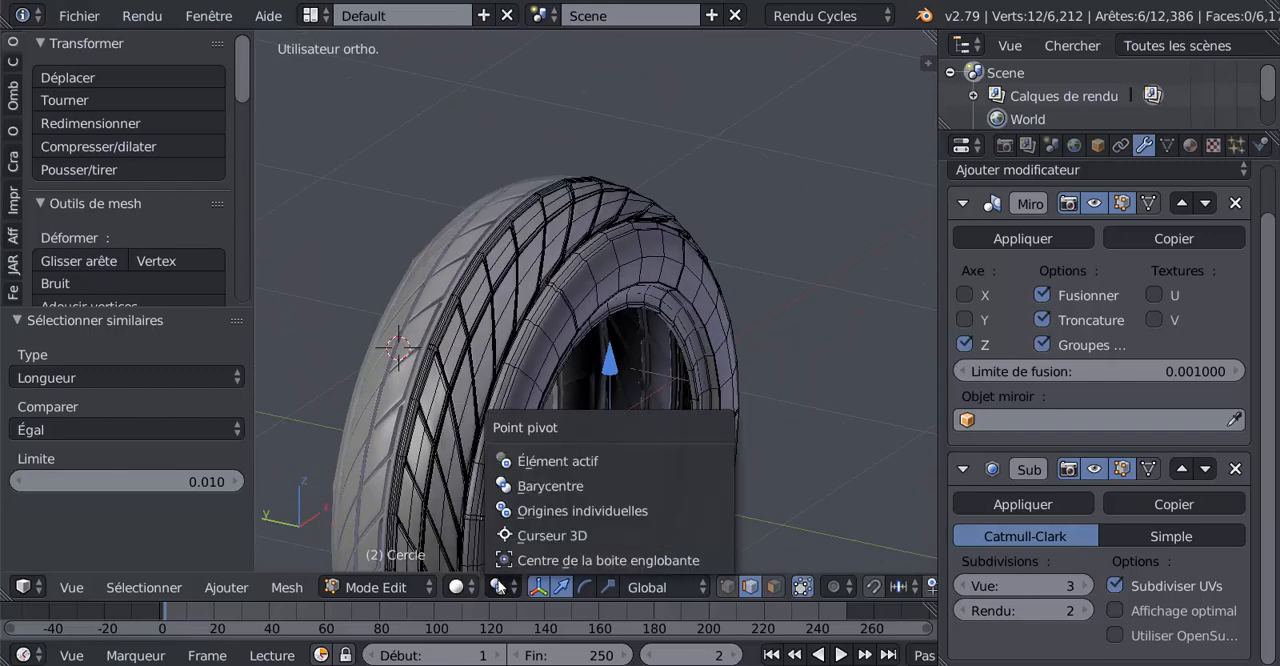
click(515, 535)
Place the 3D cursor beside the upper-left rib's outer end and move the selected end edges slightly along the Y axis
scroll(520, 304, up, 5)
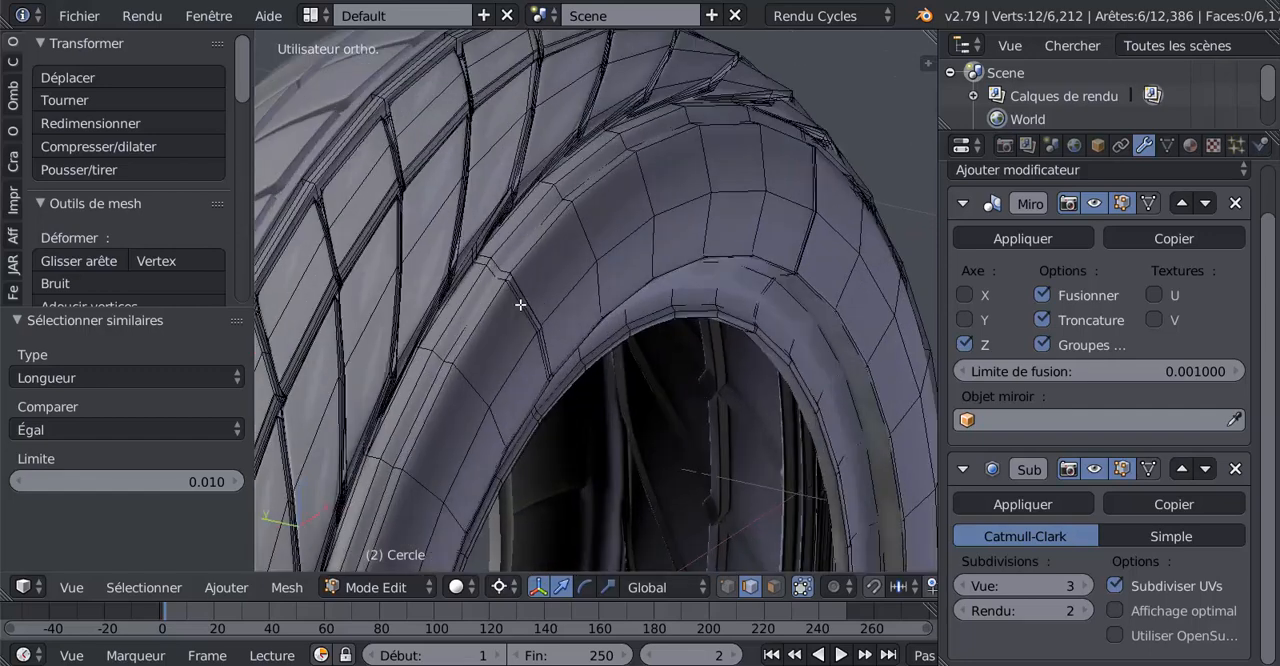
scroll(520, 304, up, 3)
scroll(680, 323, up, 4)
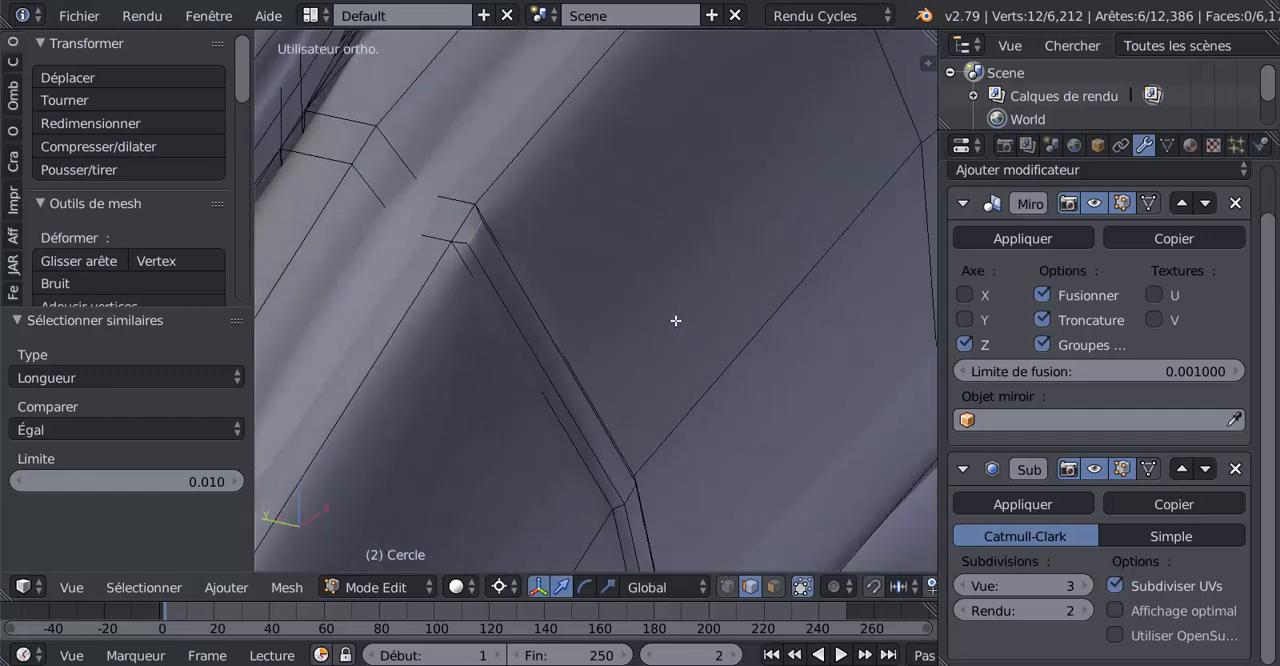
scroll(676, 320, up, 1)
click(578, 223)
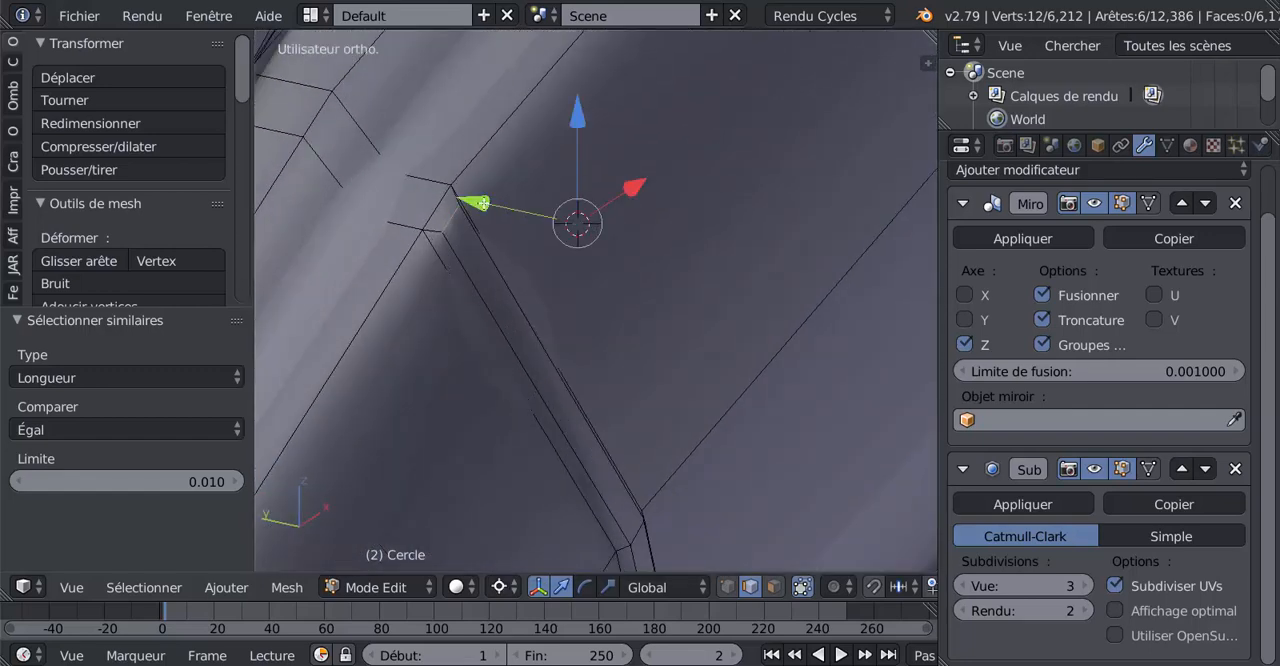
drag(482, 203, 477, 191)
key(Tab)
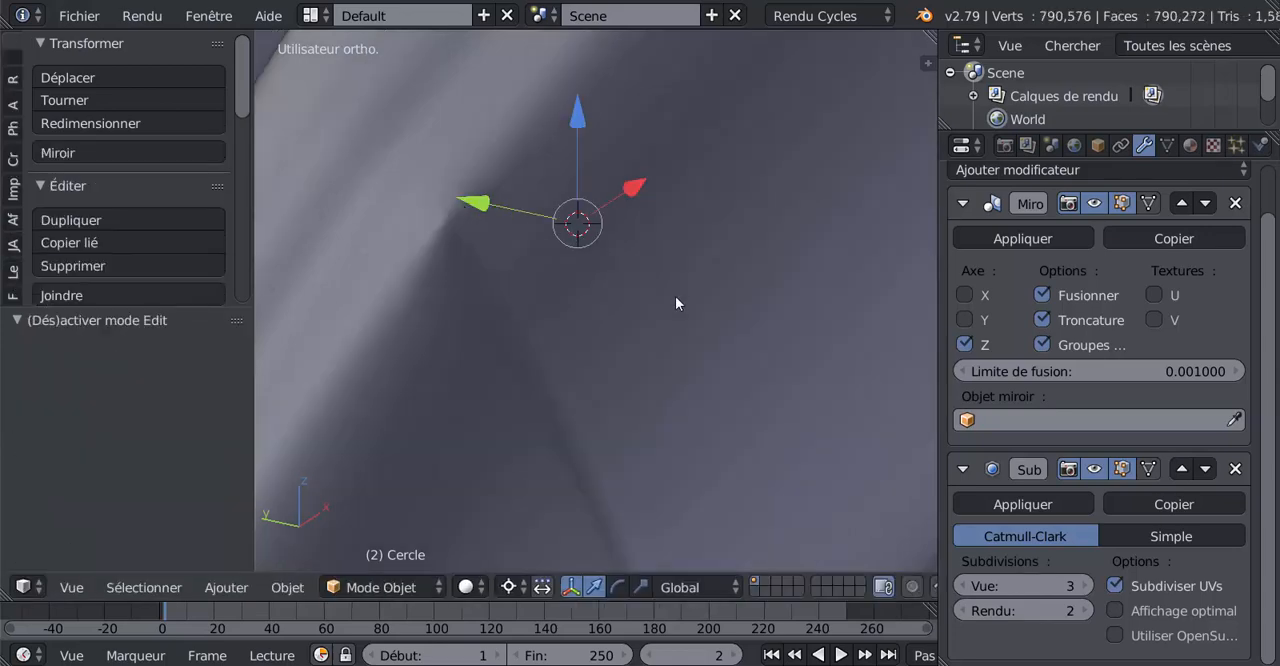
scroll(675, 296, down, 6)
mouse_move(597, 346)
middle_down()
mouse_move(563, 329)
mouse_move(780, 331)
mouse_move(590, 342)
middle_up()
scroll(590, 342, up, 6)
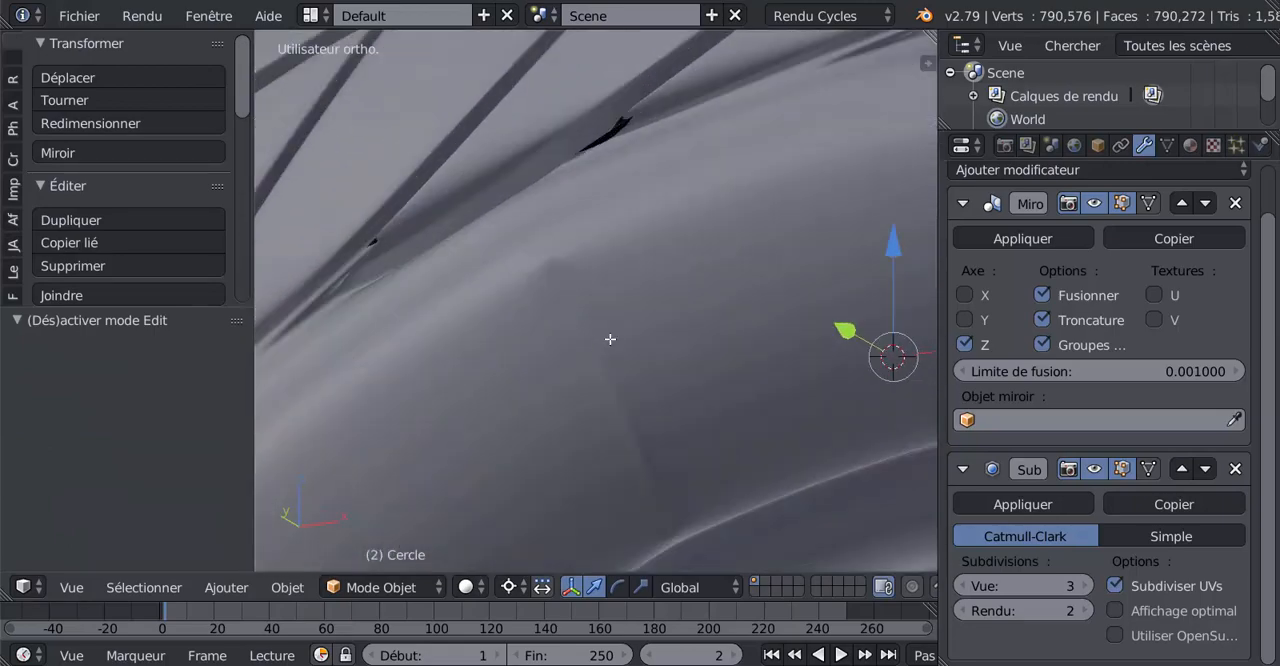
Set the pivot point to the median (Barycentre) and scale the six selected rib end edges to about 0.991
key(Tab)
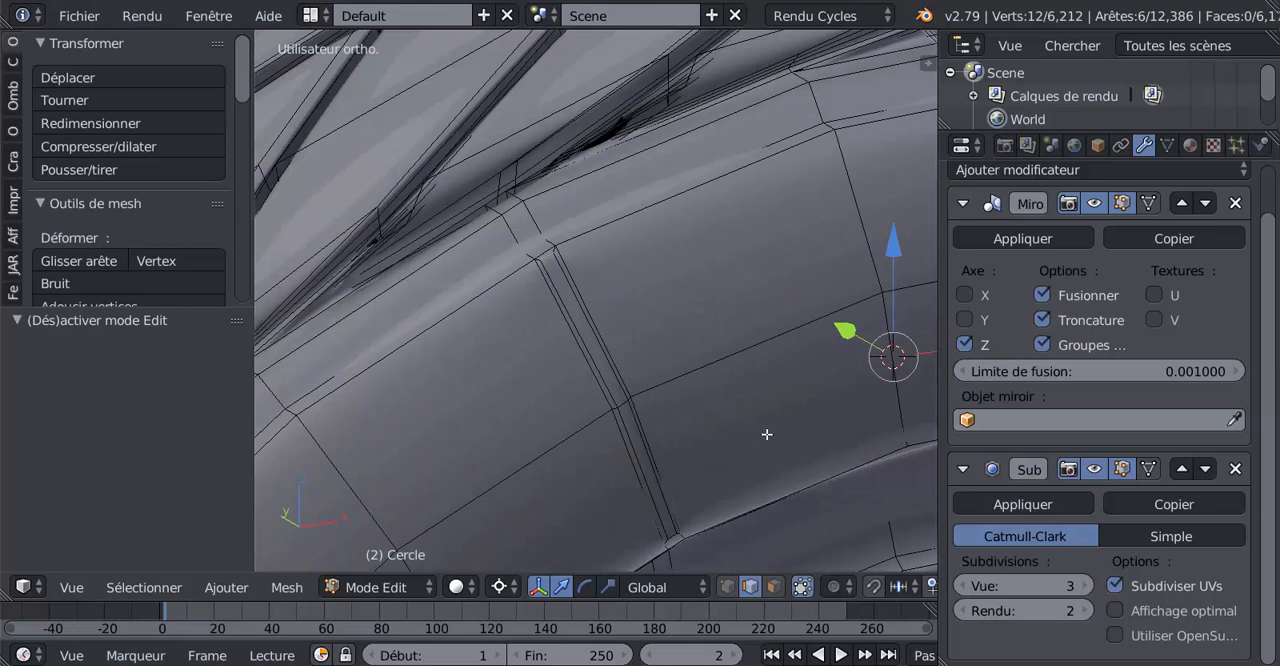
click(498, 587)
click(545, 487)
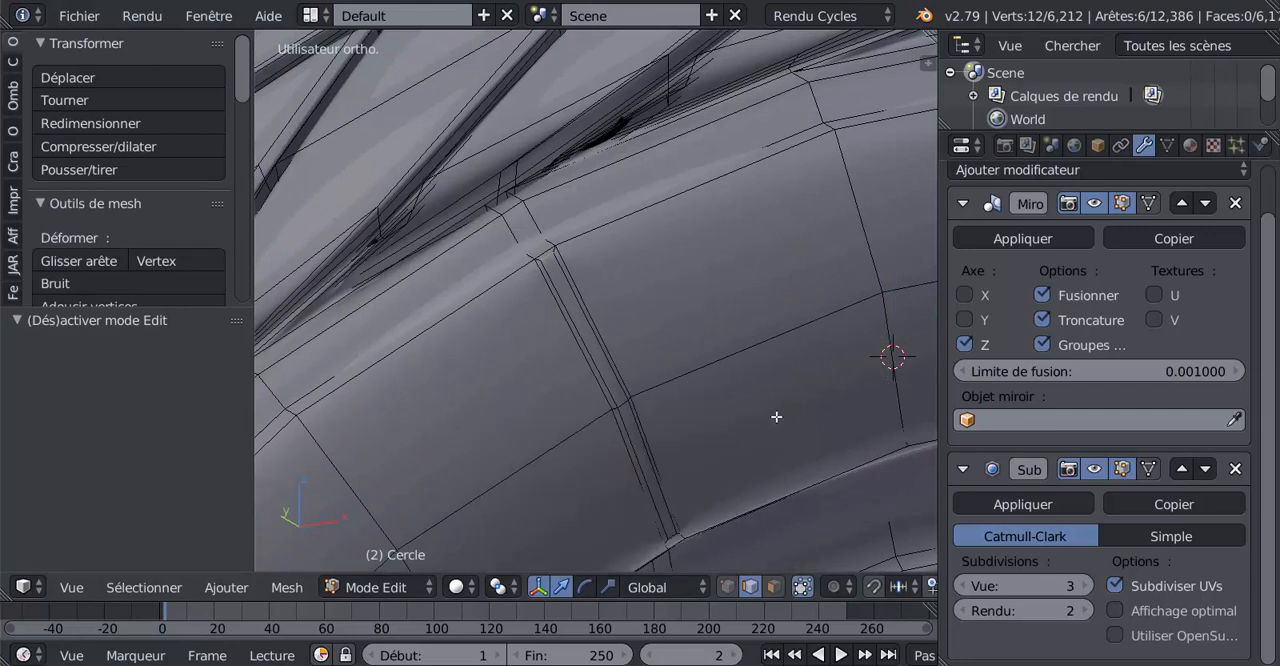
key(s)
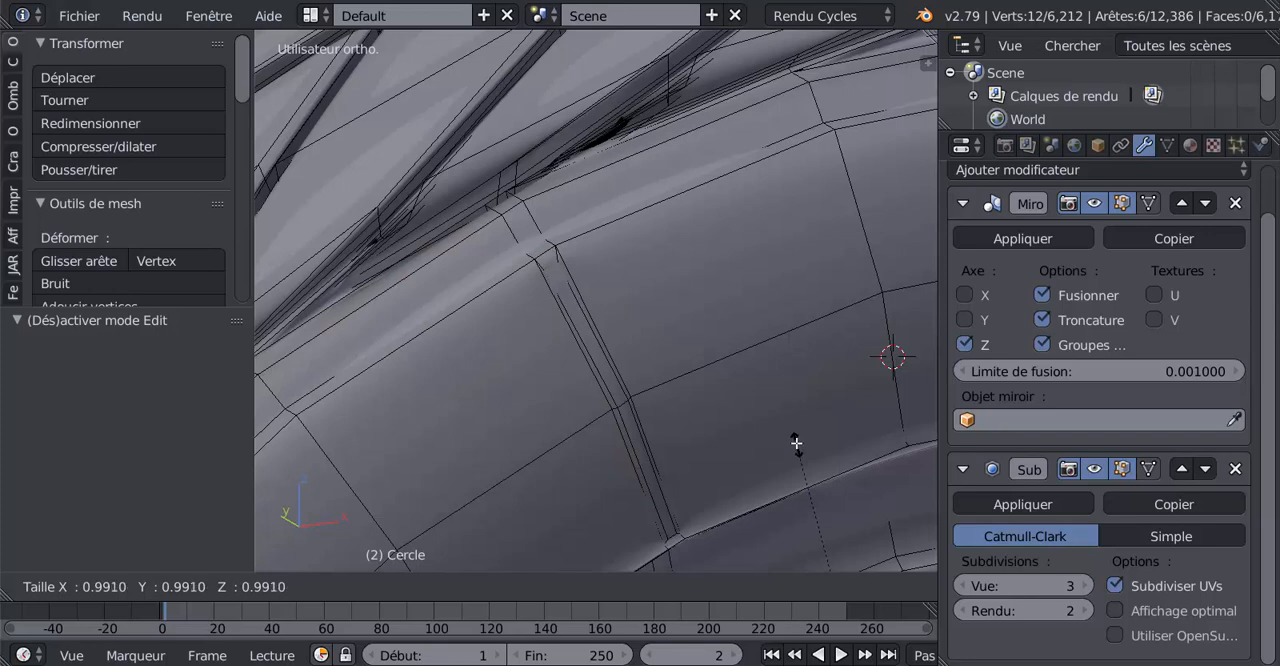
click(796, 442)
key(Tab)
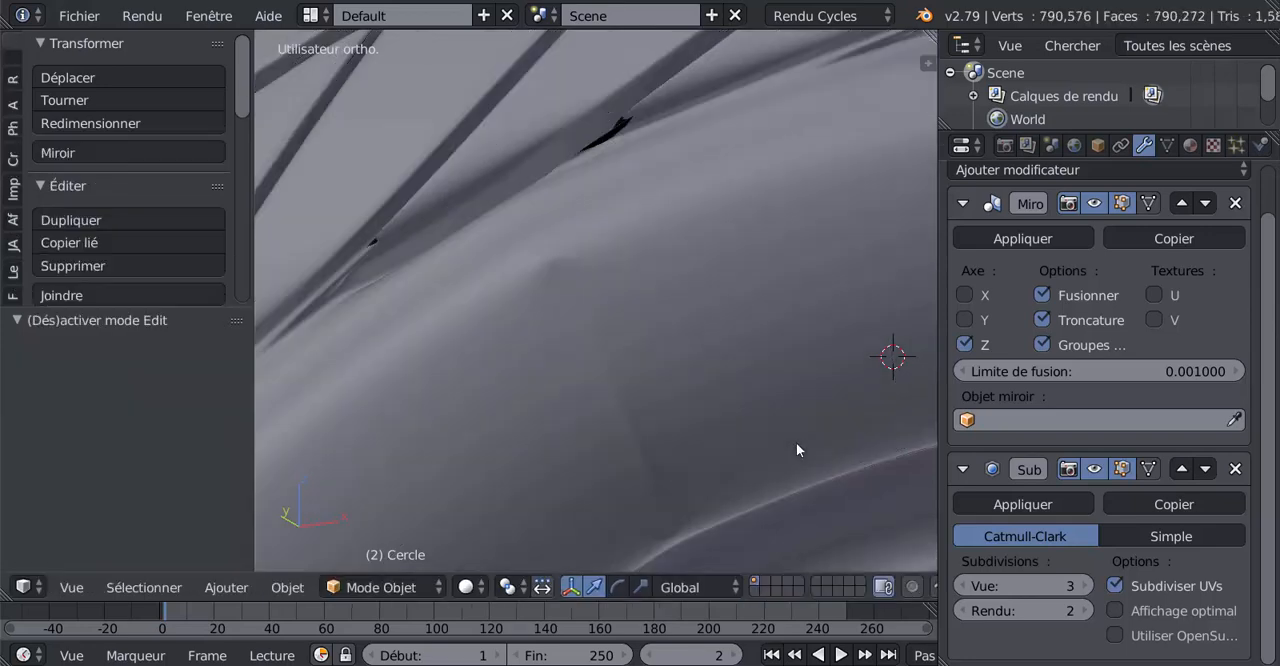
scroll(796, 442, down, 3)
mouse_move(706, 453)
middle_down()
mouse_move(735, 428)
mouse_move(702, 423)
mouse_move(710, 476)
mouse_move(688, 443)
middle_up()
scroll(656, 399, up, 7)
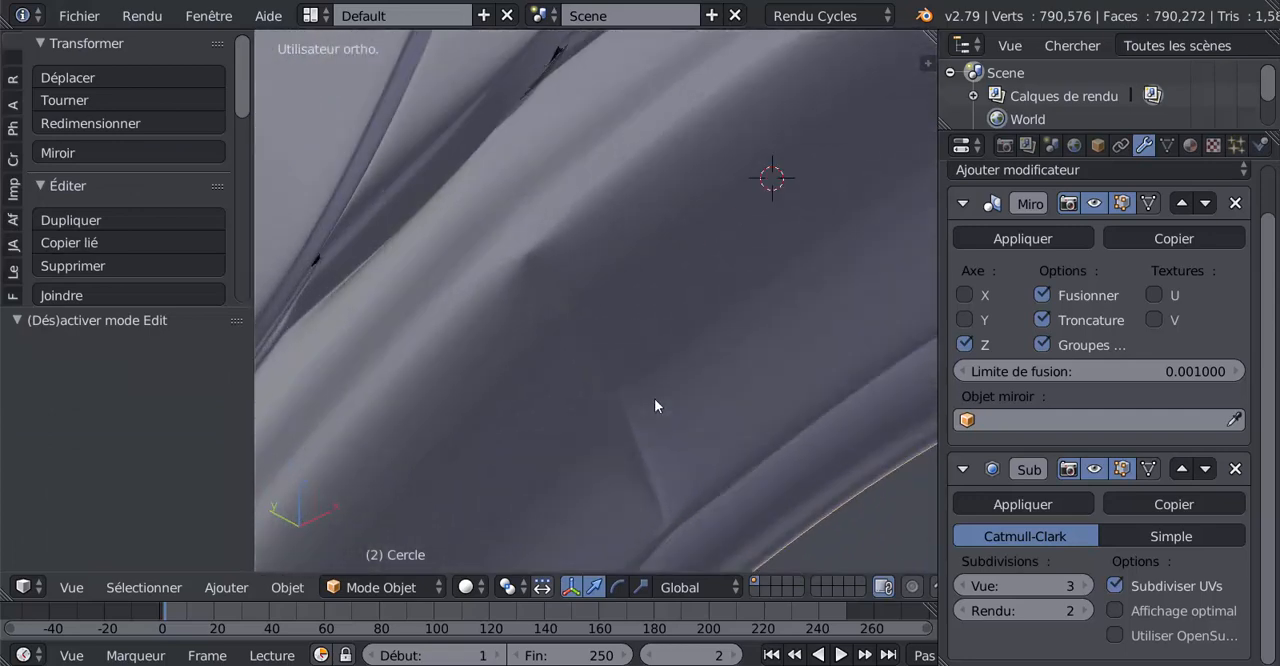
Place the 3D cursor on the sidewall beside the upper-left rib and set the pivot point to the 3D cursor (Curseur 3D)
middle_drag(657, 399, 680, 408)
key(Tab)
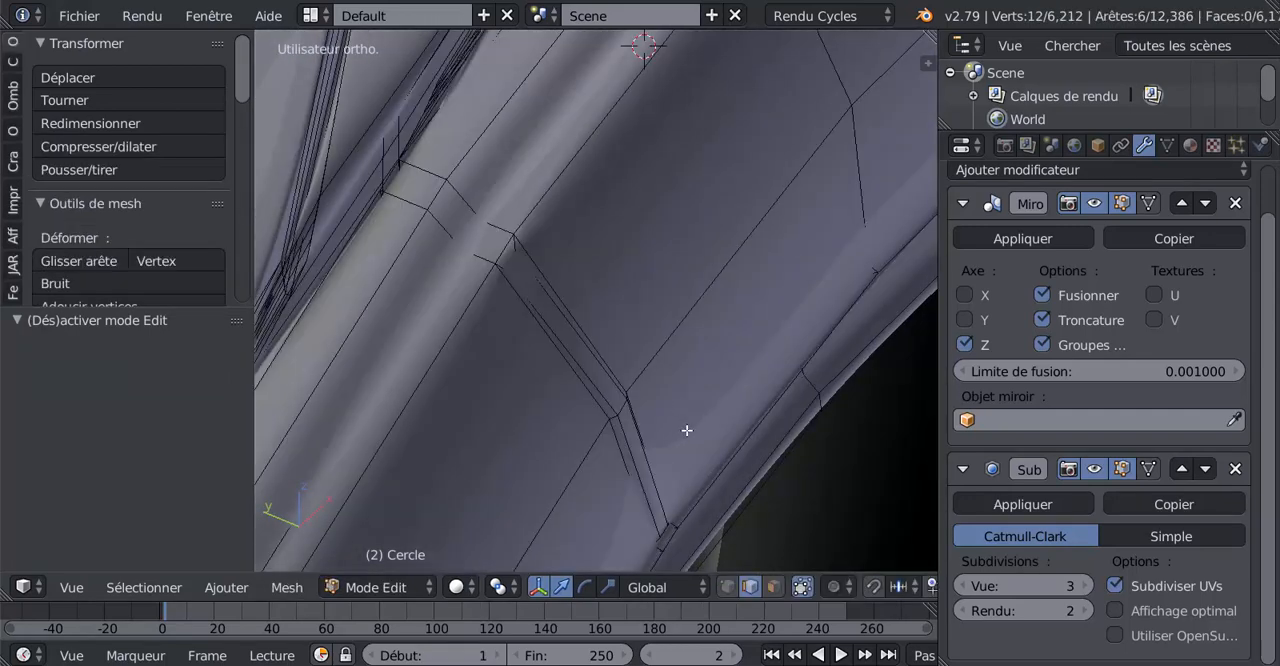
scroll(662, 394, down, 2)
click(646, 308)
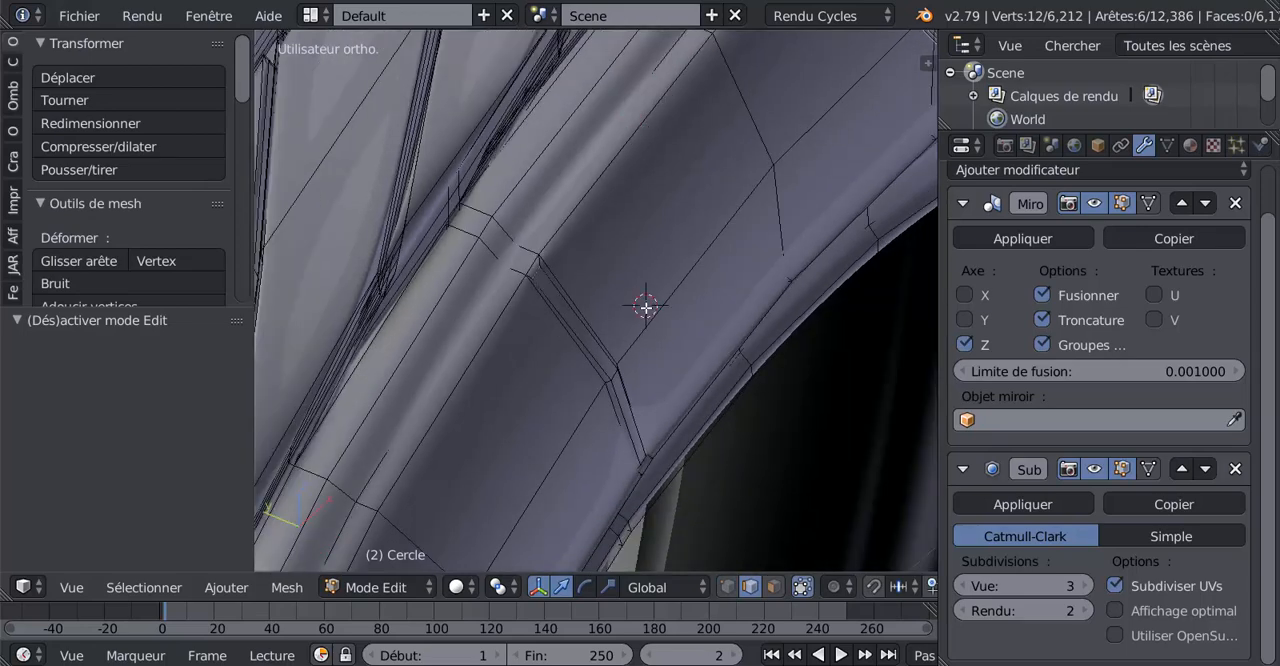
click(498, 587)
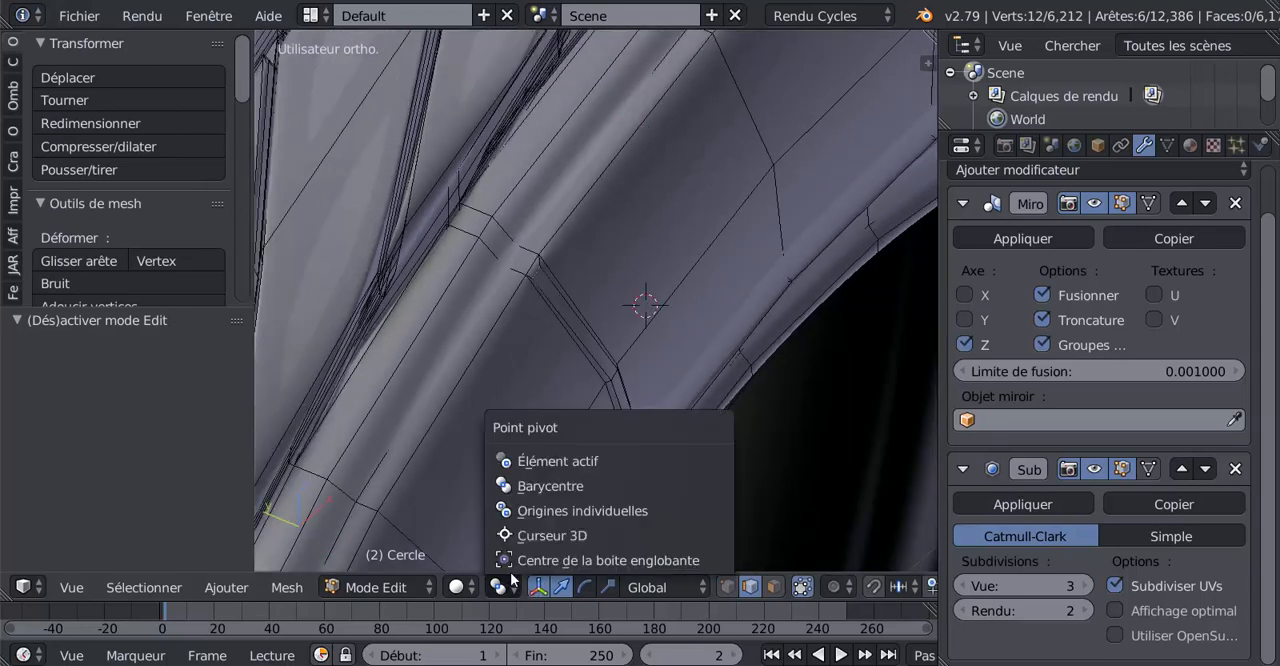
click(550, 487)
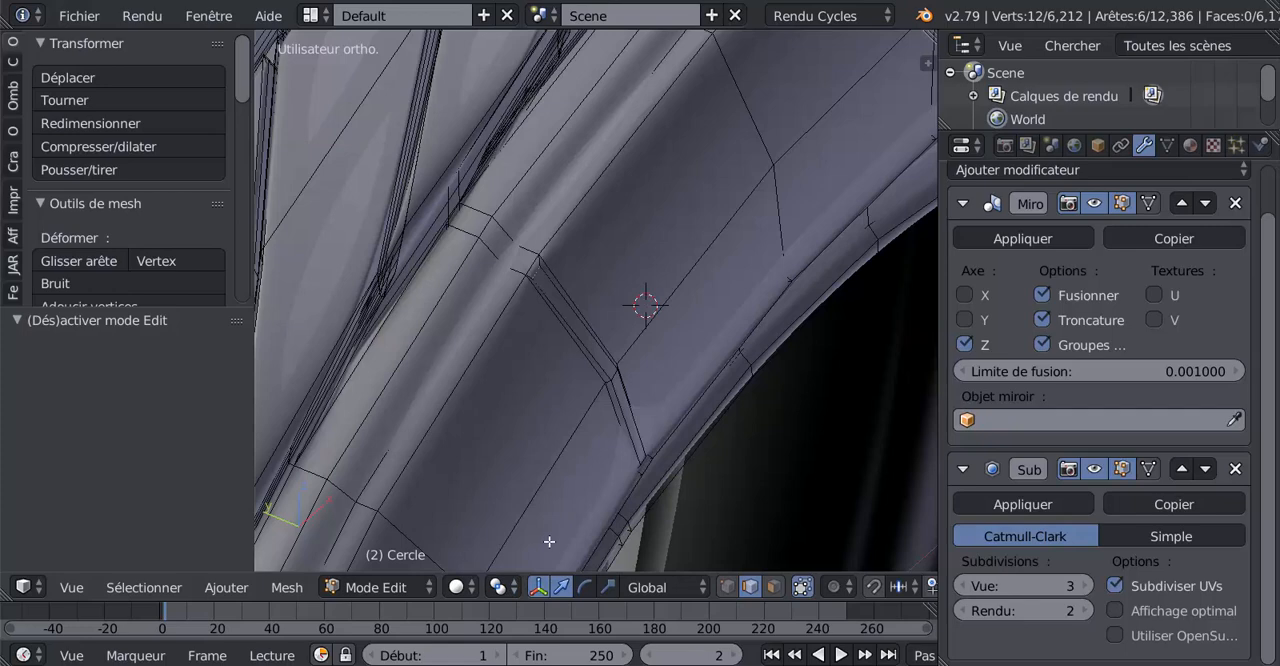
click(465, 587)
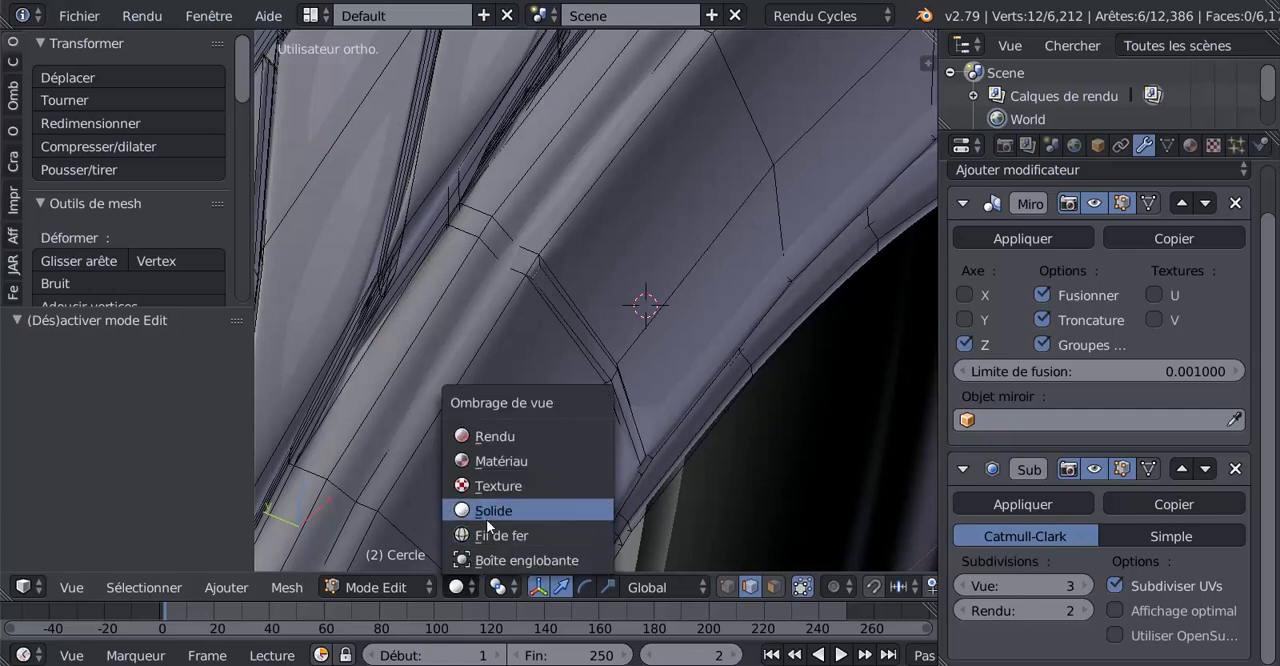
click(498, 587)
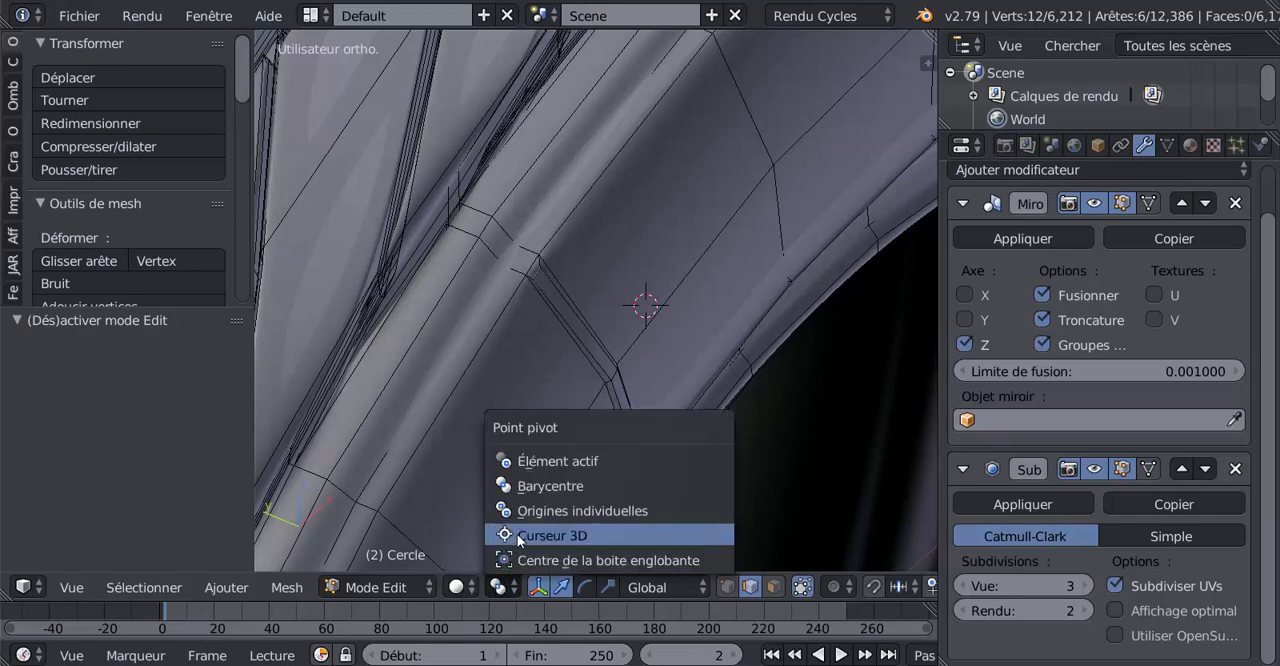
click(515, 530)
Move the selected rib end edges about -0.002 along the Y axis and check the smoothed rib in Object Mode
scroll(545, 331, up, 2)
drag(587, 270, 597, 268)
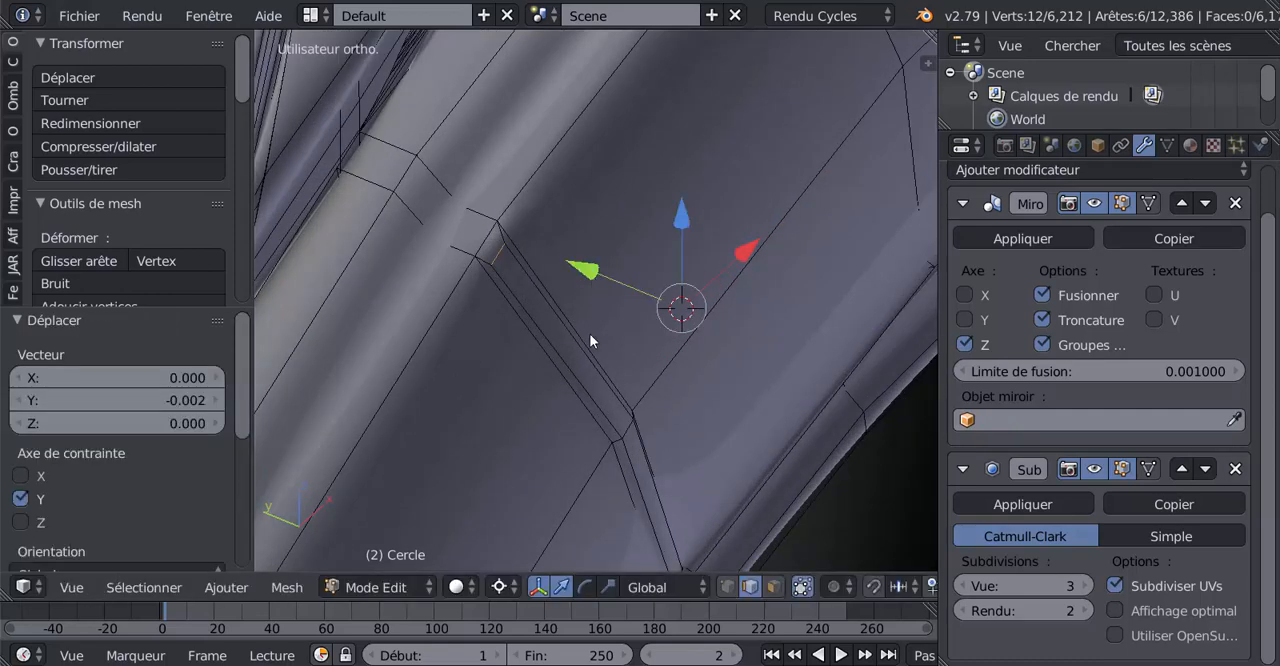
key(Tab)
scroll(590, 336, down, 5)
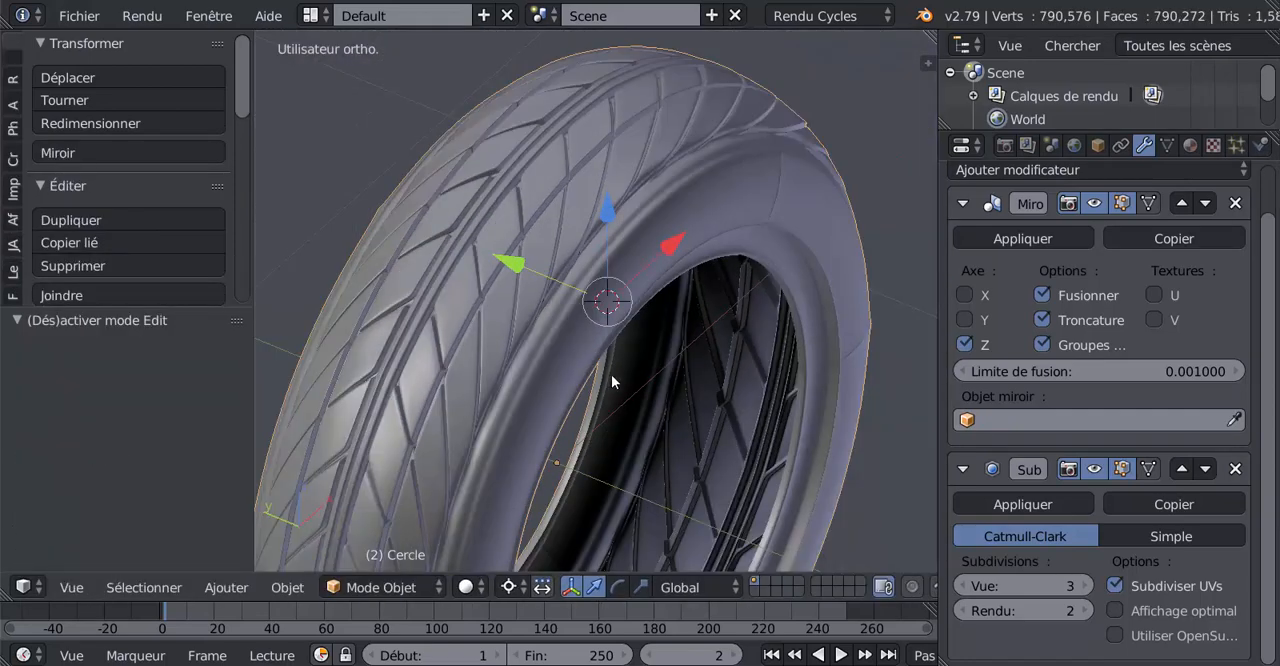
middle_drag(611, 374, 573, 366)
scroll(641, 351, up, 4)
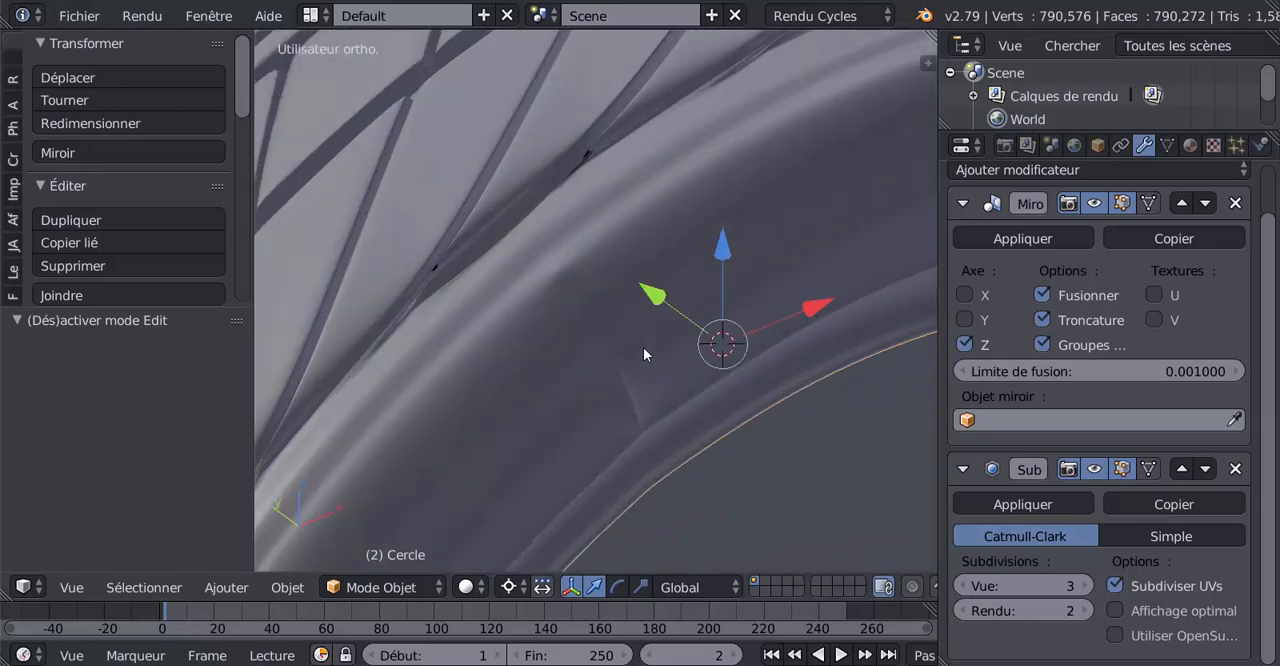
Slide the selected rib end edges along the ribs by a factor of about -0.149
key(Tab)
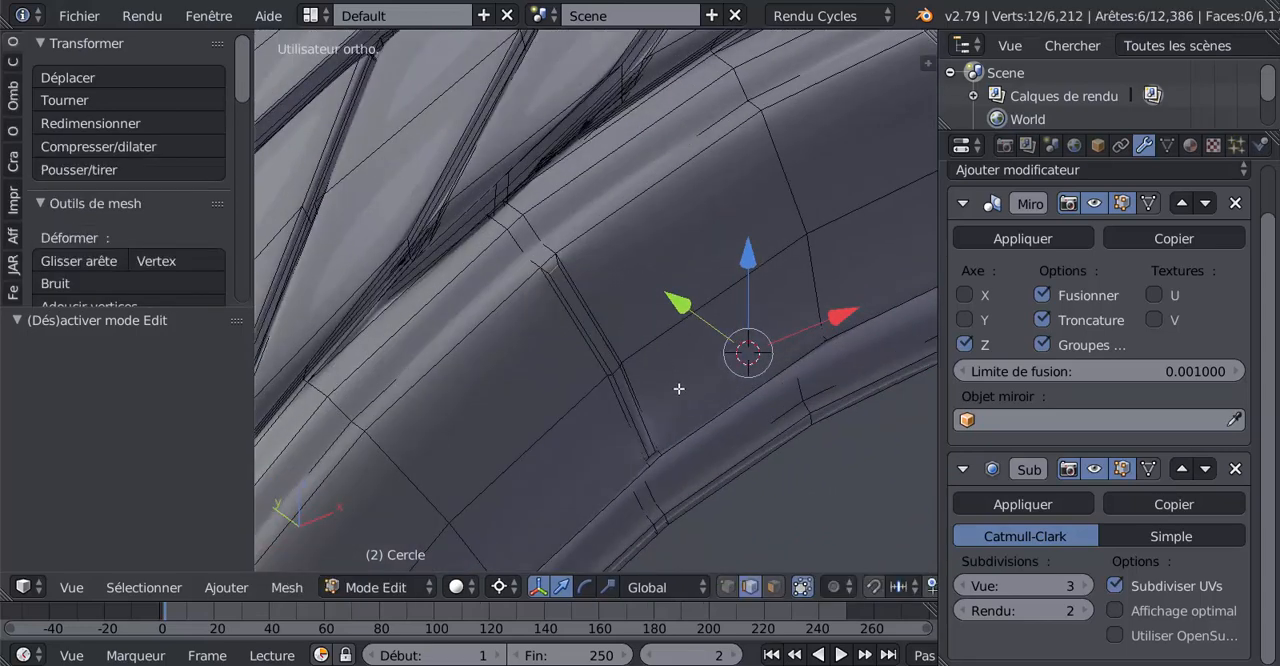
key(g)
key(g)
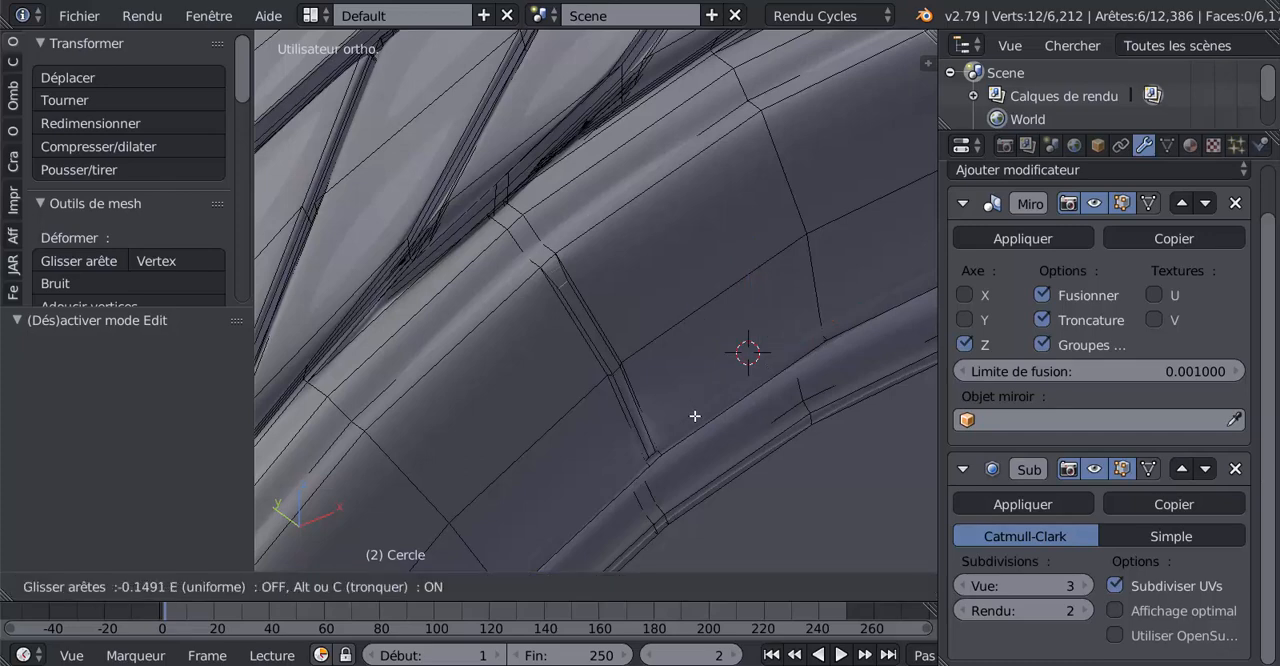
click(695, 416)
key(Tab)
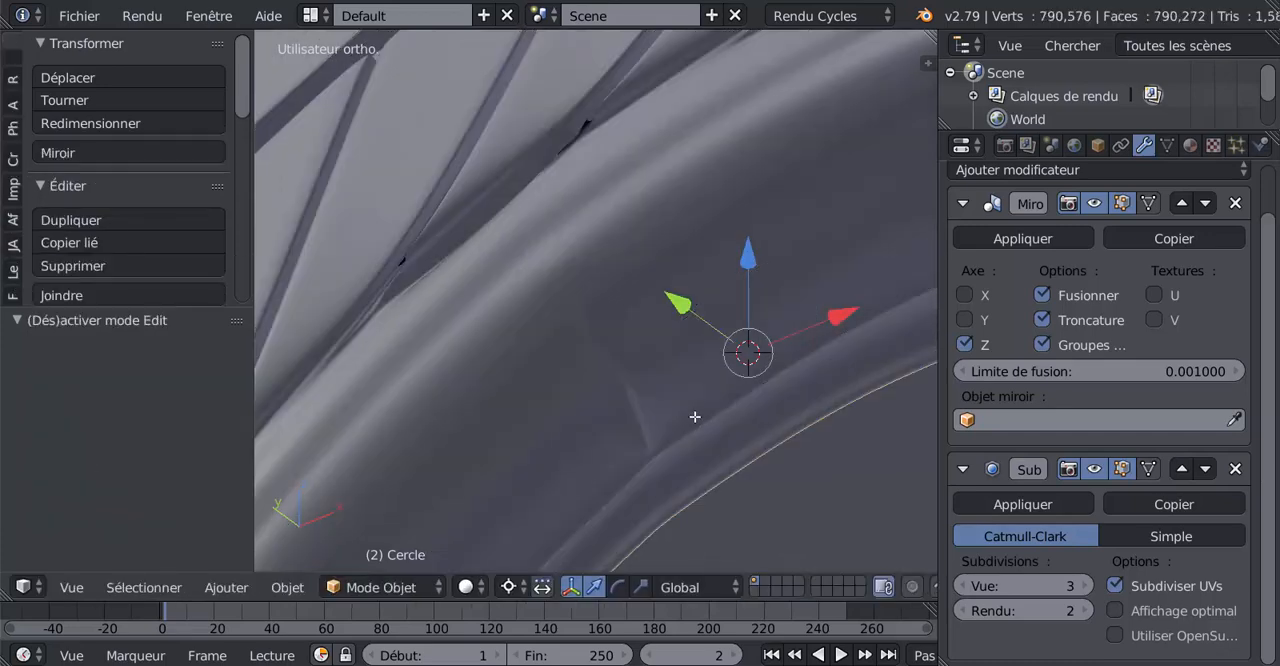
Examine the whole smoothed tyre from both sides, checking the tread and the sidewall ribs
scroll(694, 416, down, 5)
middle_drag(694, 416, 759, 370)
scroll(759, 370, down, 6)
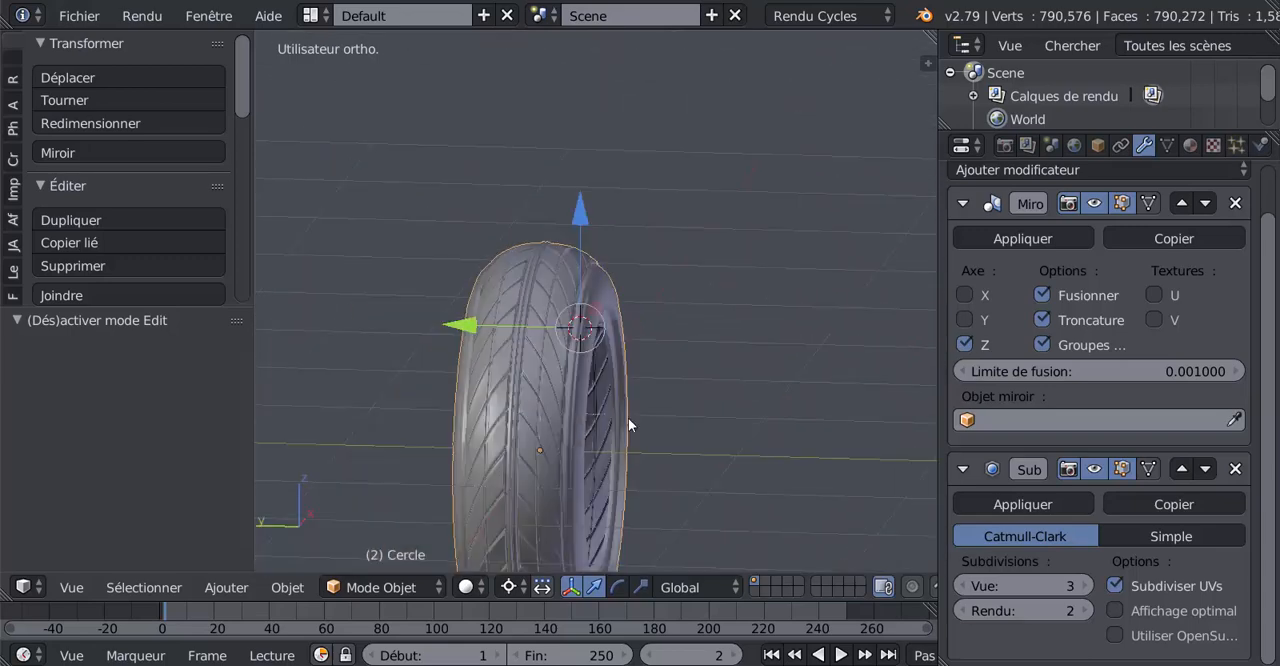
middle_drag(628, 418, 717, 399)
scroll(655, 431, up, 2)
middle_drag(629, 452, 745, 400)
scroll(645, 363, up, 2)
scroll(746, 389, down, 3)
scroll(570, 400, up, 2)
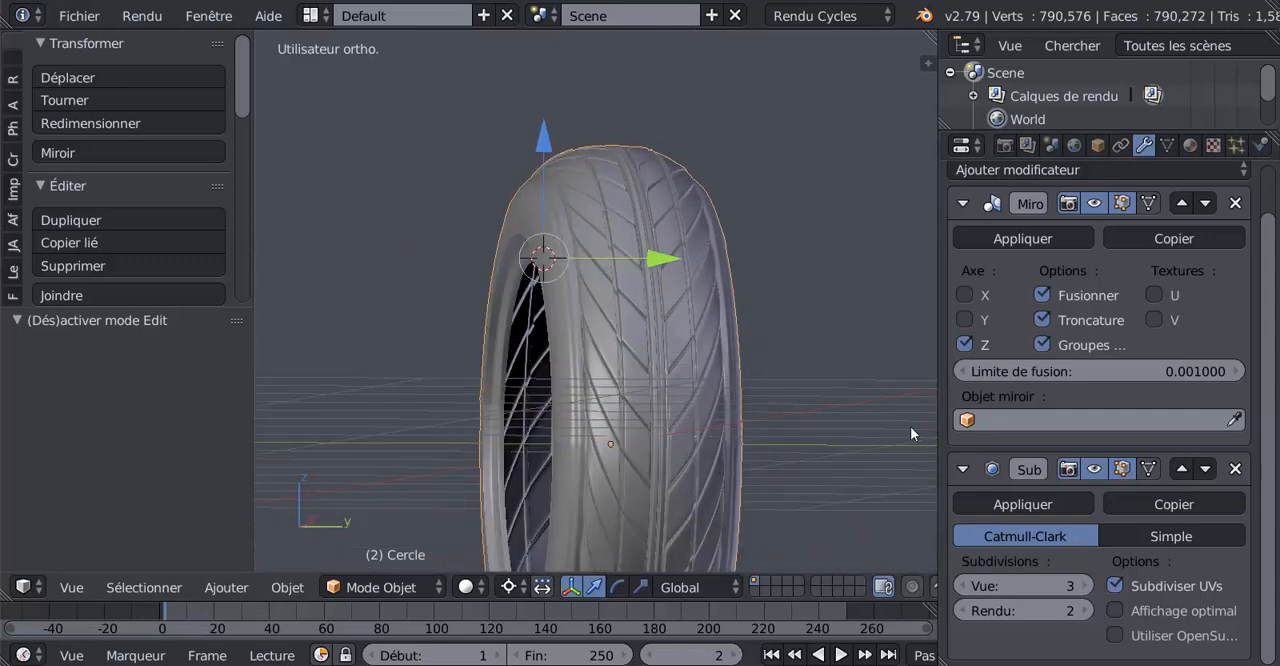
middle_drag(753, 424, 781, 429)
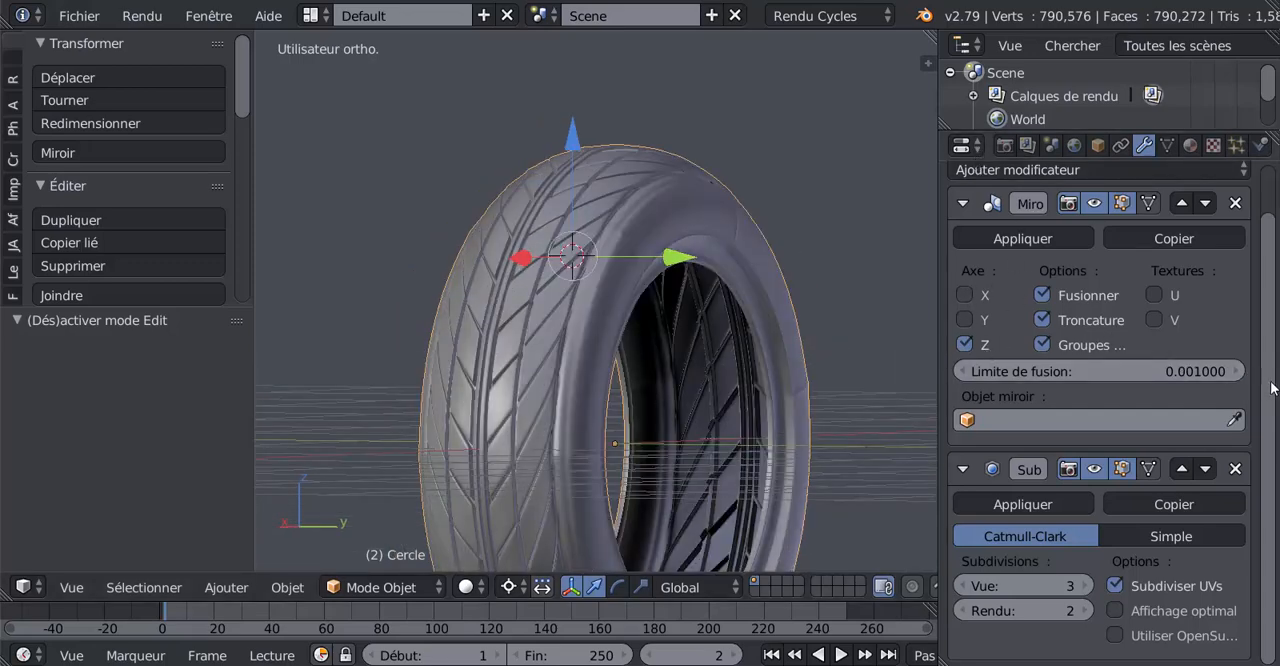
Apply the Mirror modifier (Miroir) to the tyre and check the complete mesh in wireframe
scroll(1087, 290, up, 2)
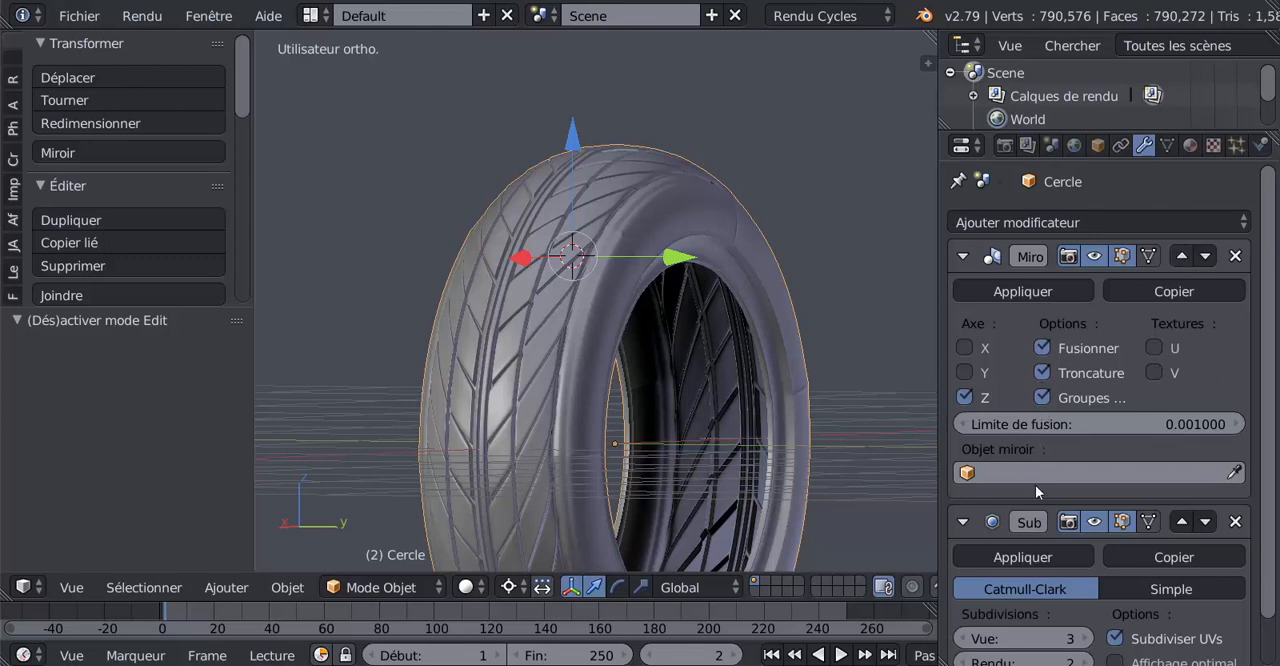
scroll(1035, 485, down, 2)
scroll(1030, 460, up, 2)
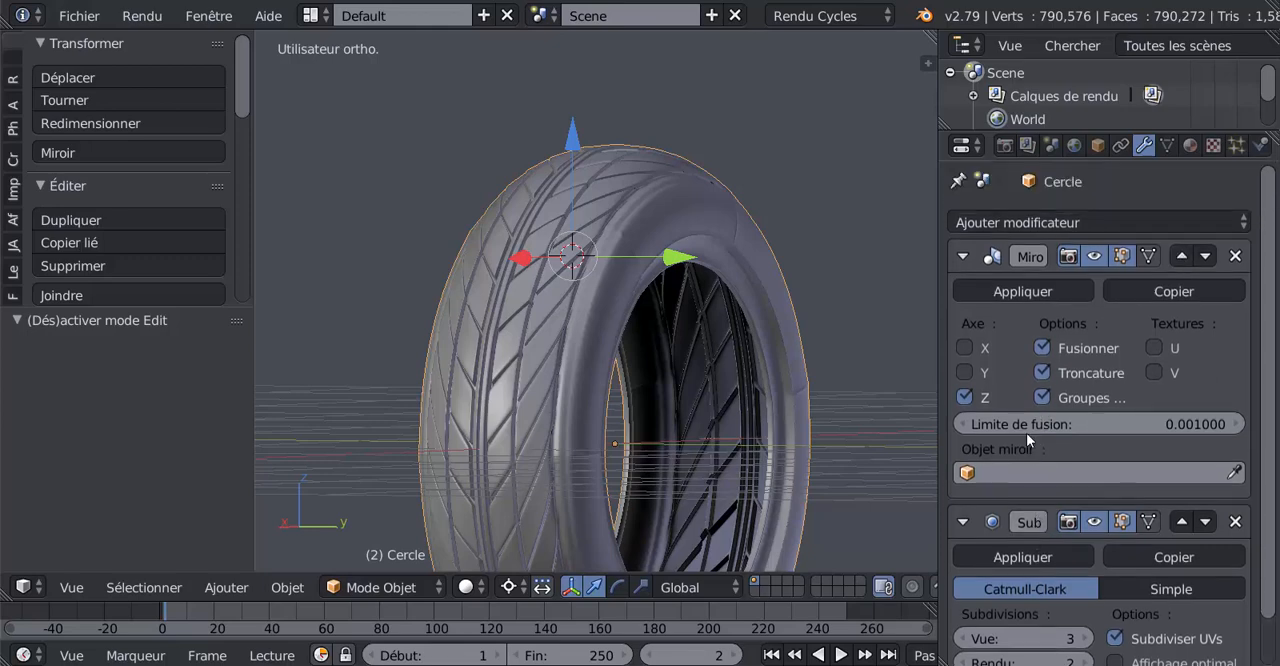
click(1020, 289)
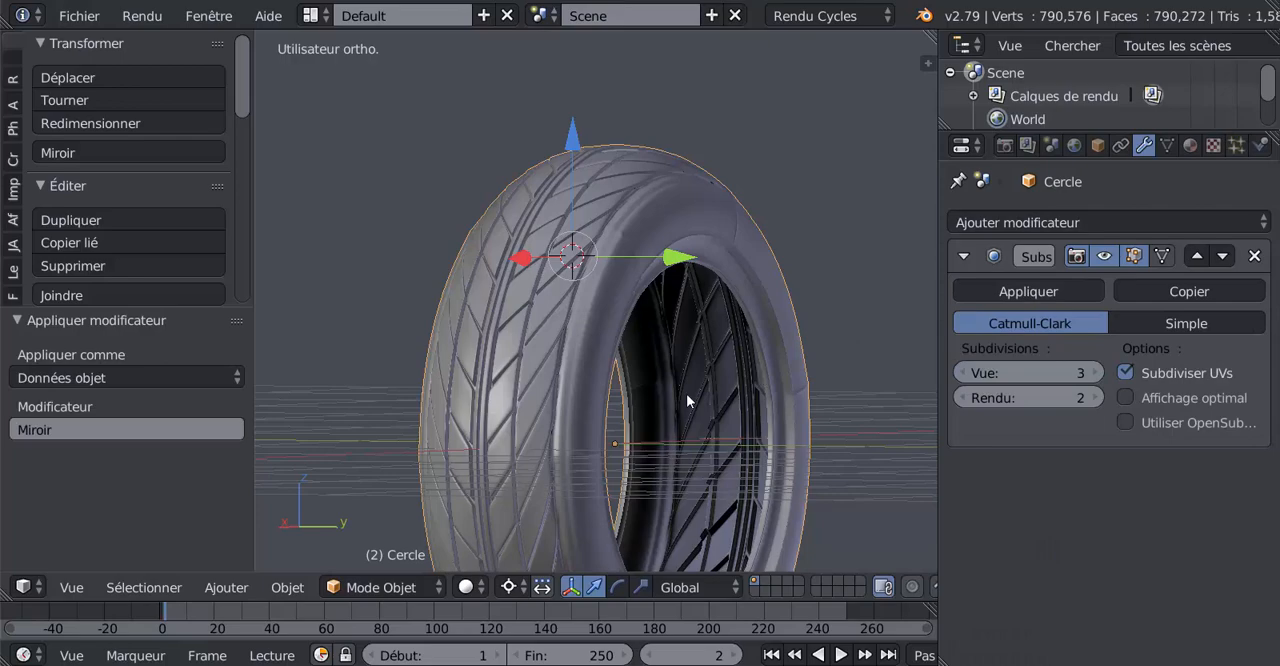
key(Tab)
mouse_move(647, 453)
middle_down()
mouse_move(661, 458)
mouse_move(669, 532)
mouse_move(543, 443)
mouse_move(806, 444)
mouse_move(561, 450)
middle_up()
key(z)
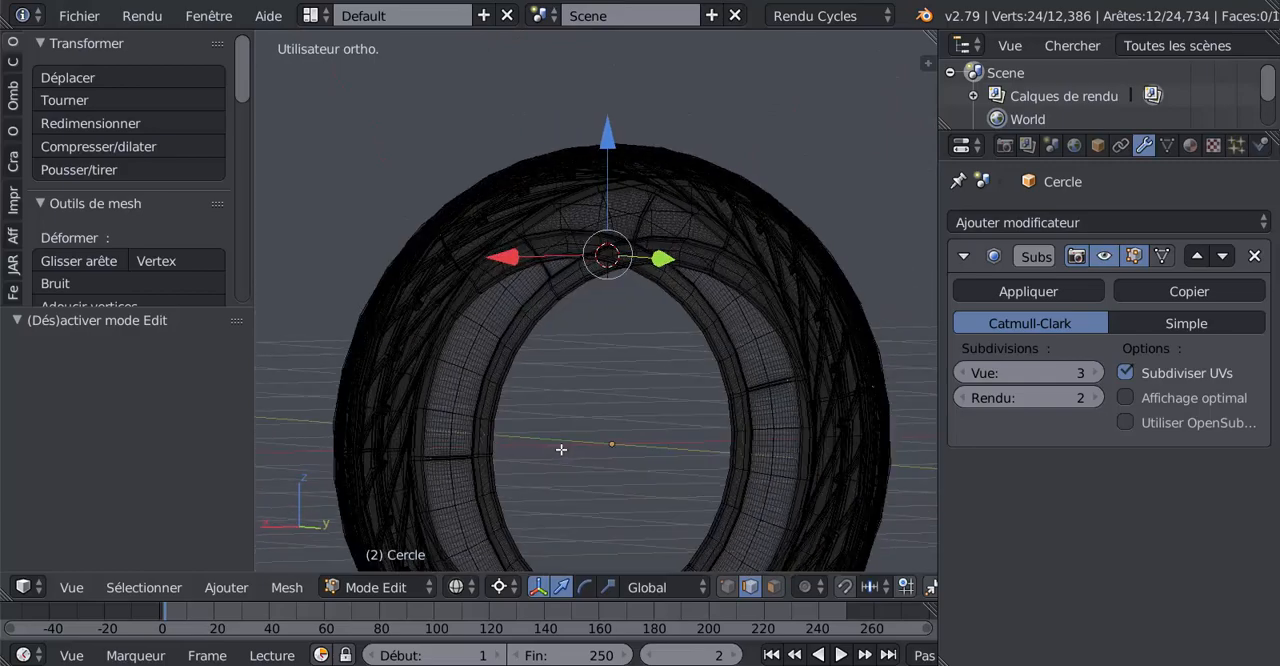
key(Tab)
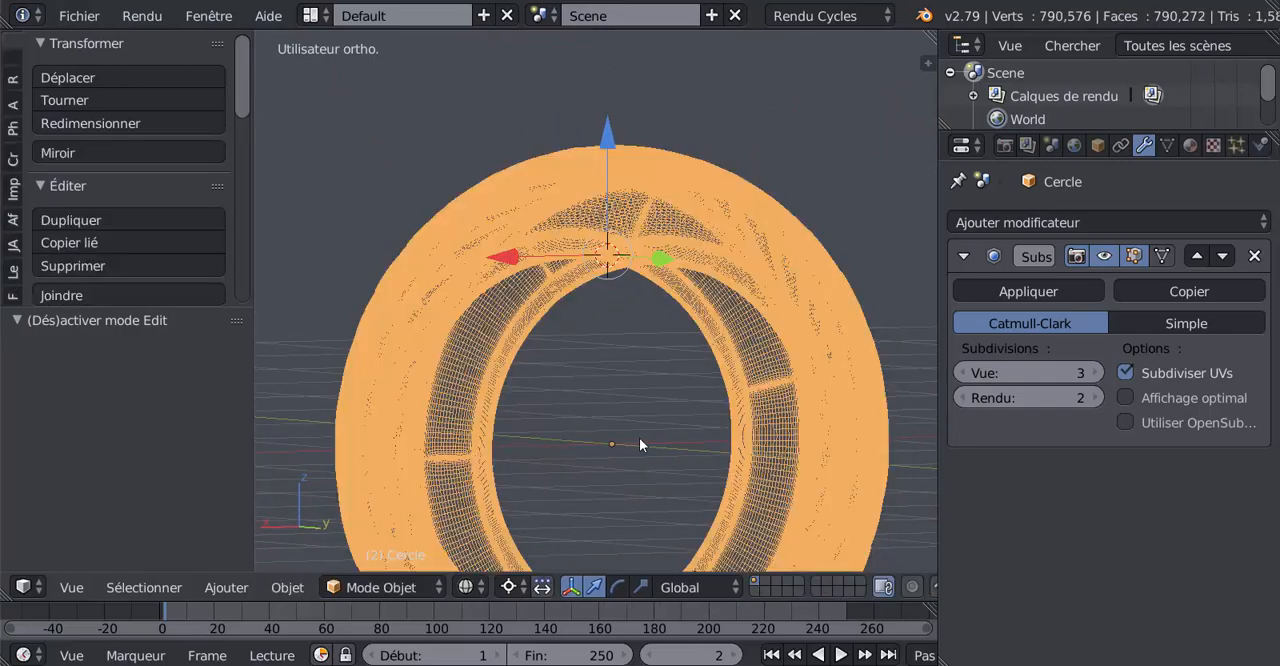
key(Tab)
Set the Subdivision Surface modifier's viewport level (Vue) to 2 and check the tyre's smoothed surface
middle_drag(639, 437, 714, 480)
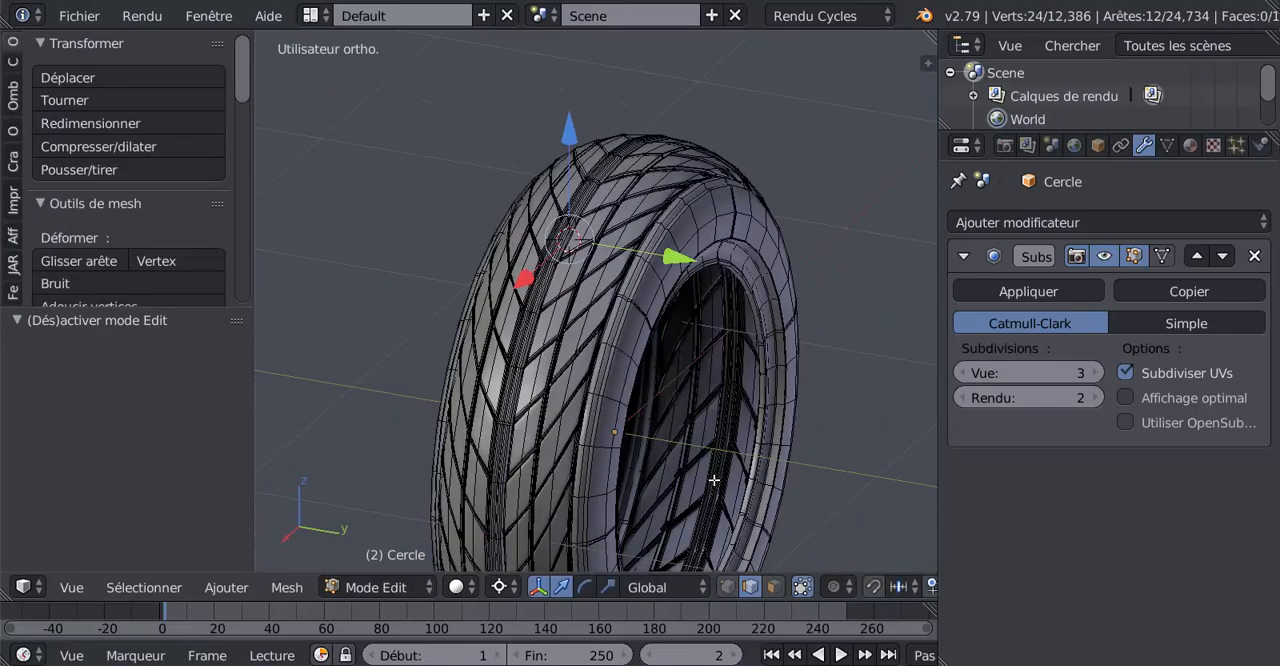
click(964, 372)
middle_drag(771, 397, 774, 426)
key(Tab)
scroll(704, 407, up, 3)
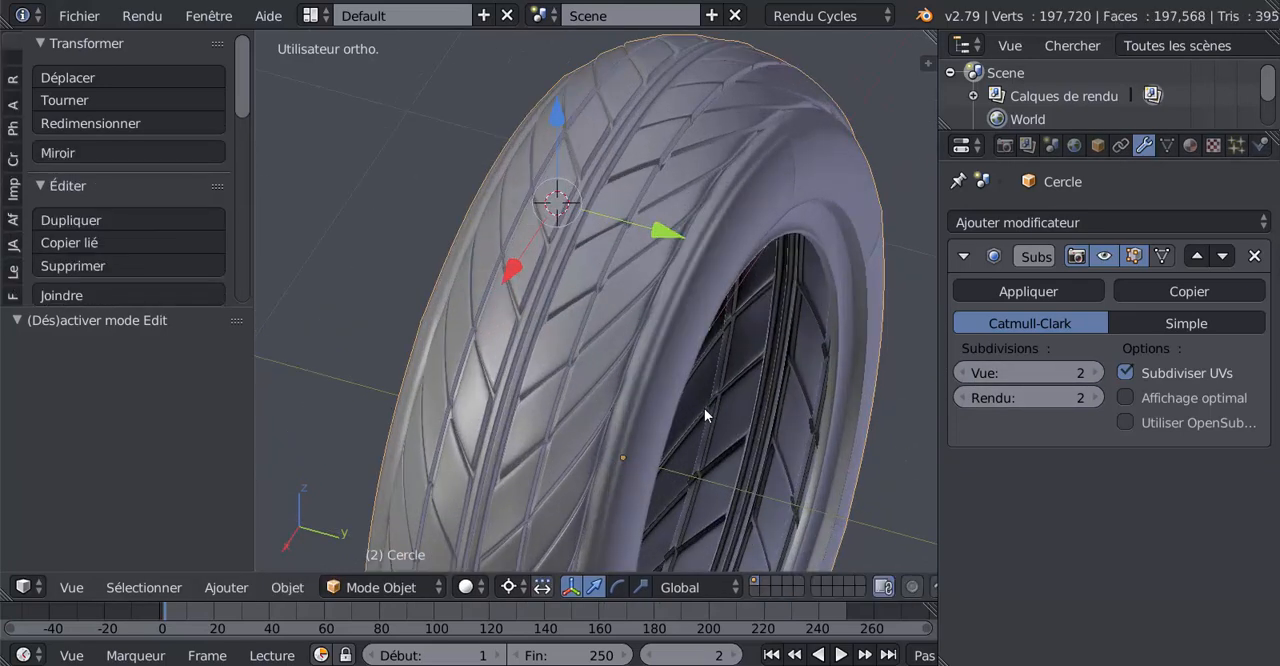
scroll(704, 408, up, 3)
middle_drag(701, 409, 673, 380)
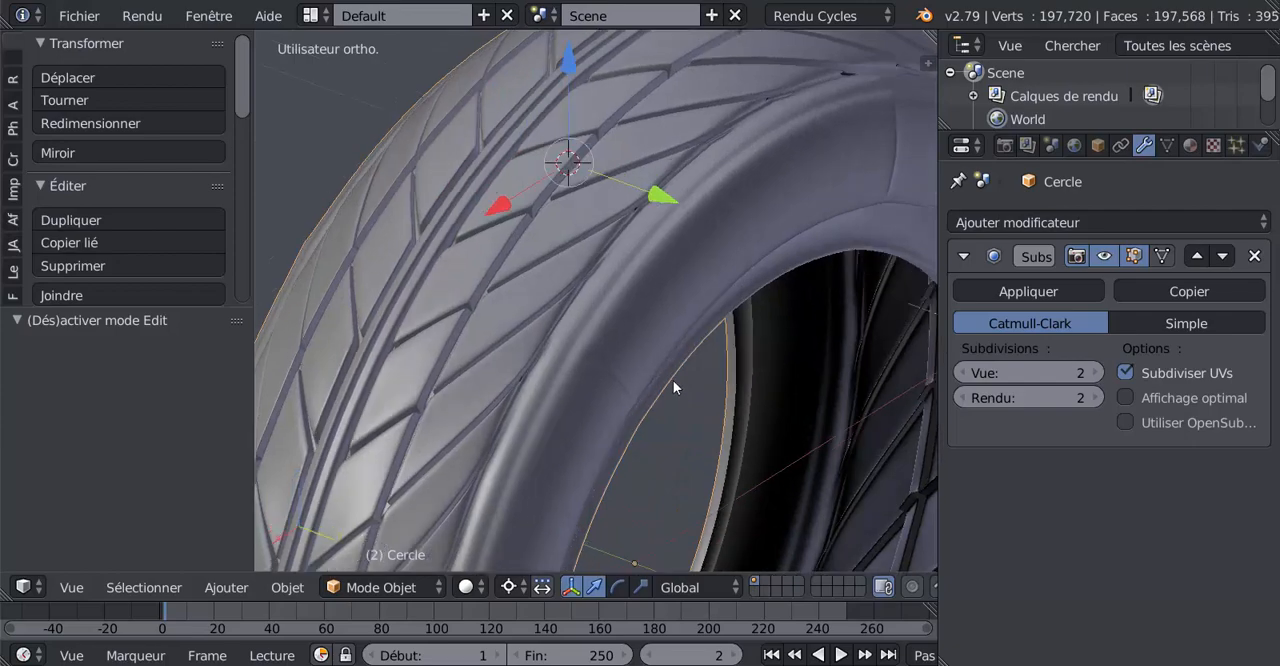
scroll(672, 379, down, 2)
scroll(617, 390, up, 2)
Add a loop cut with 3 cuts around the narrow band at the sidewall's outer edge, keeping the cuts unslid
key(Tab)
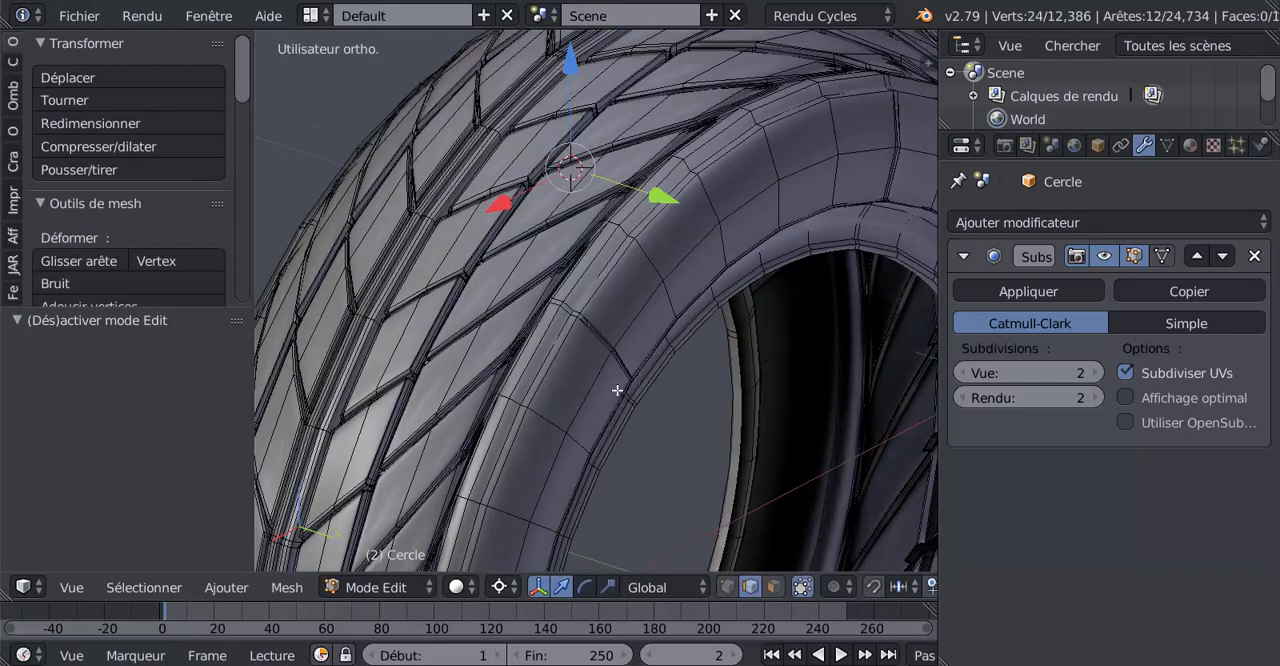
middle_drag(566, 385, 554, 332)
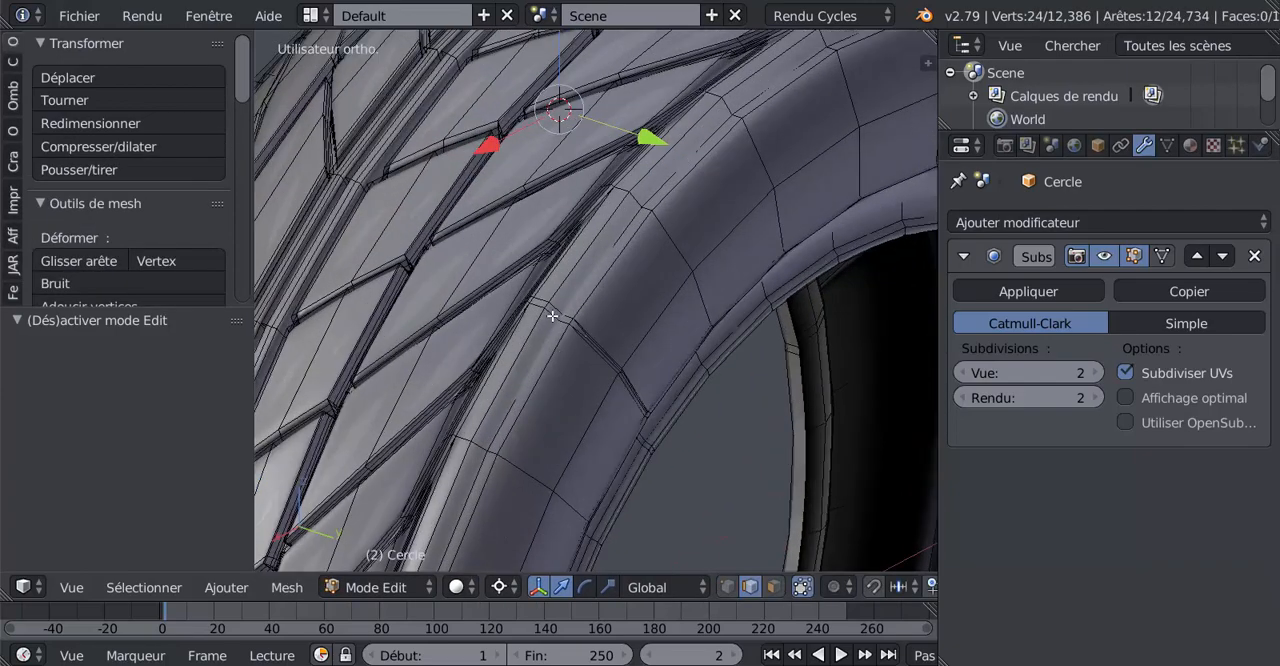
key(ctrl+r)
scroll(553, 314, up, 1)
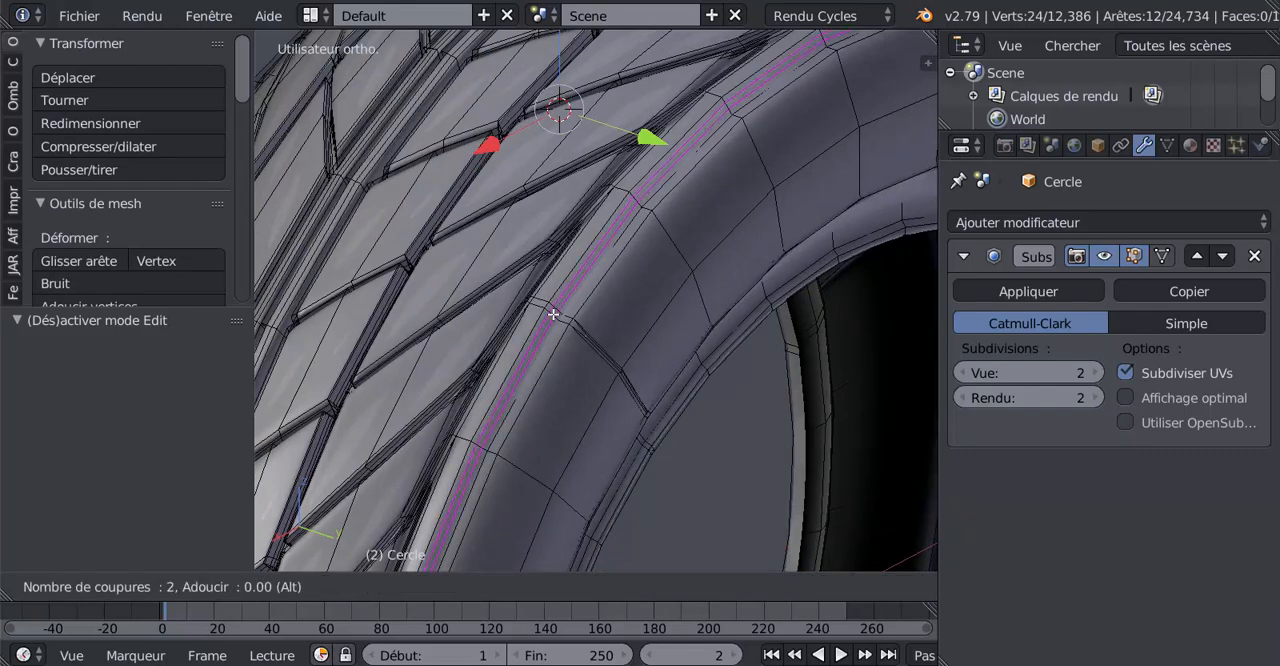
scroll(553, 314, up, 1)
click(553, 314)
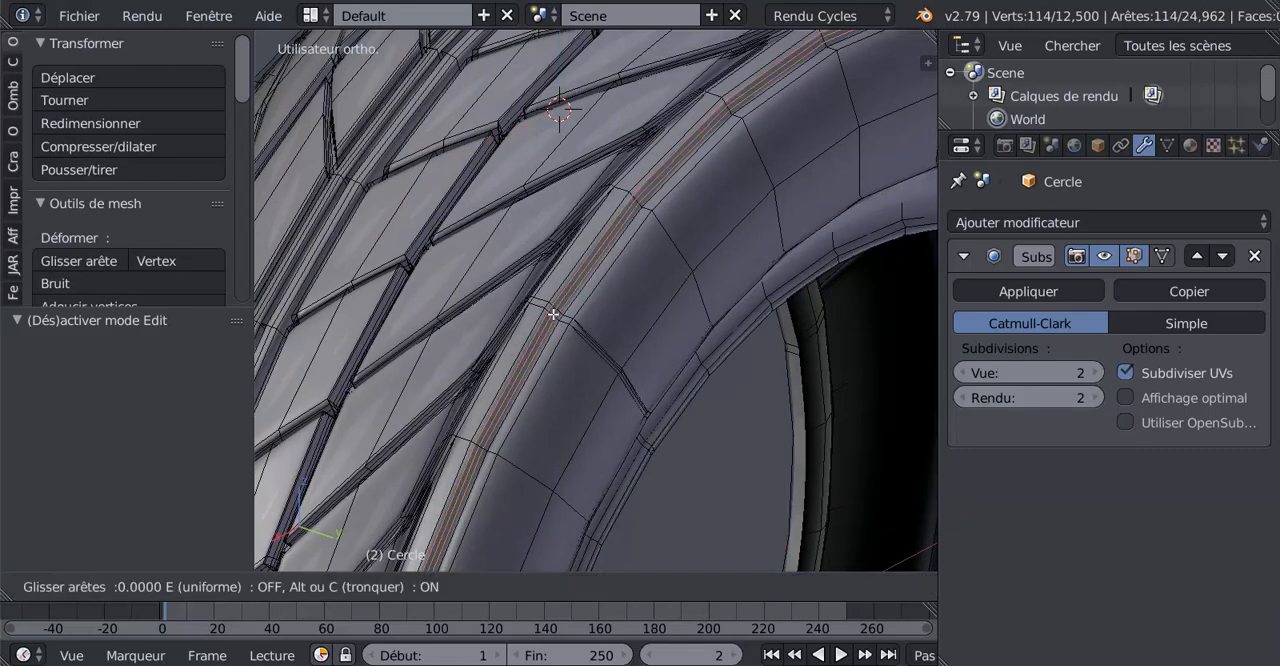
right_click(553, 314)
Add a matching unslid 3-cut loop cut around the outer band of the opposite sidewall
middle_drag(644, 359, 771, 355)
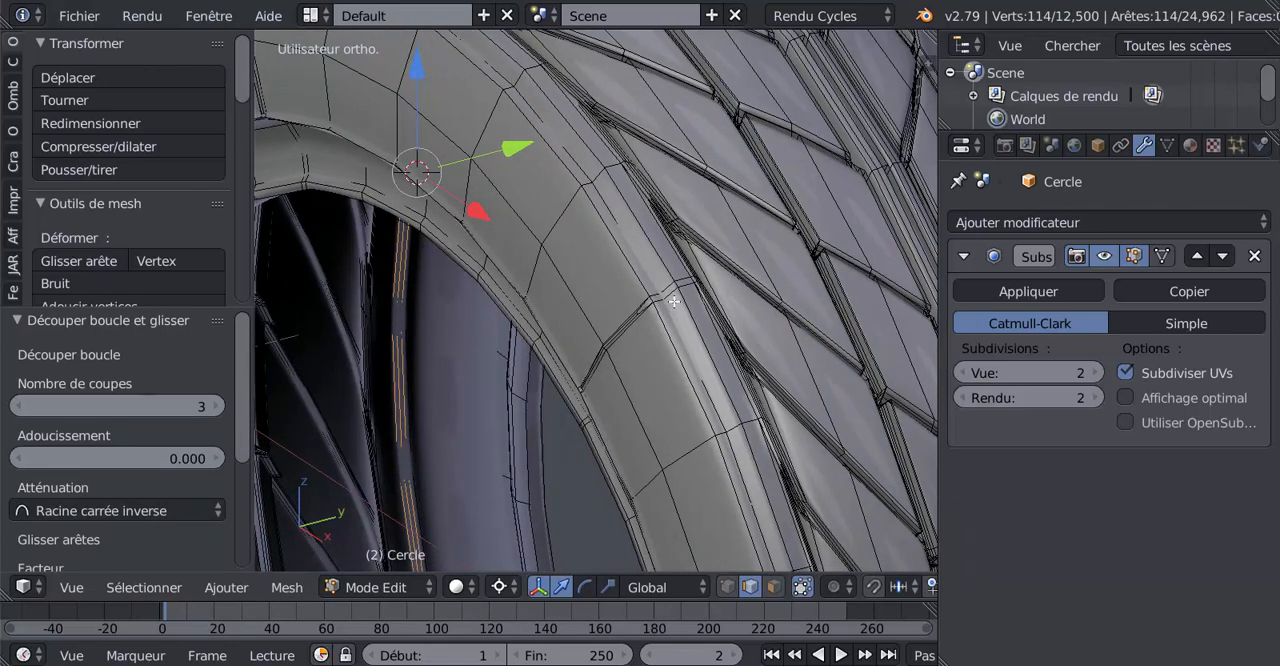
key(ctrl+r)
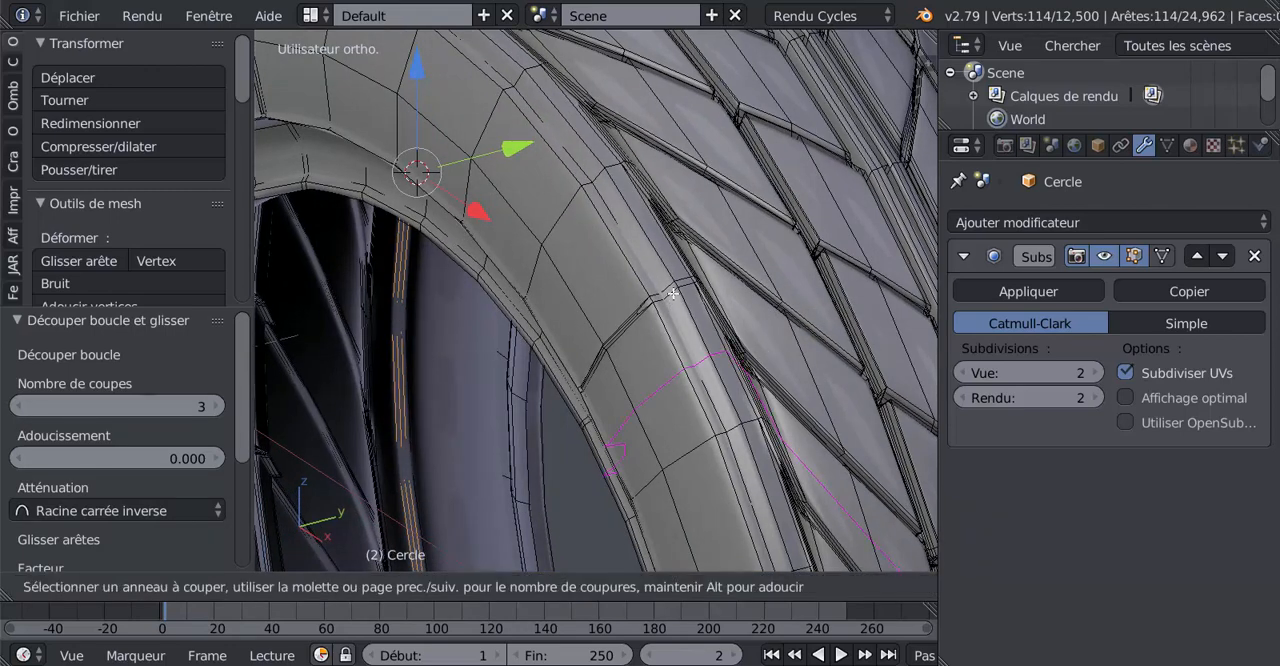
scroll(673, 293, up, 2)
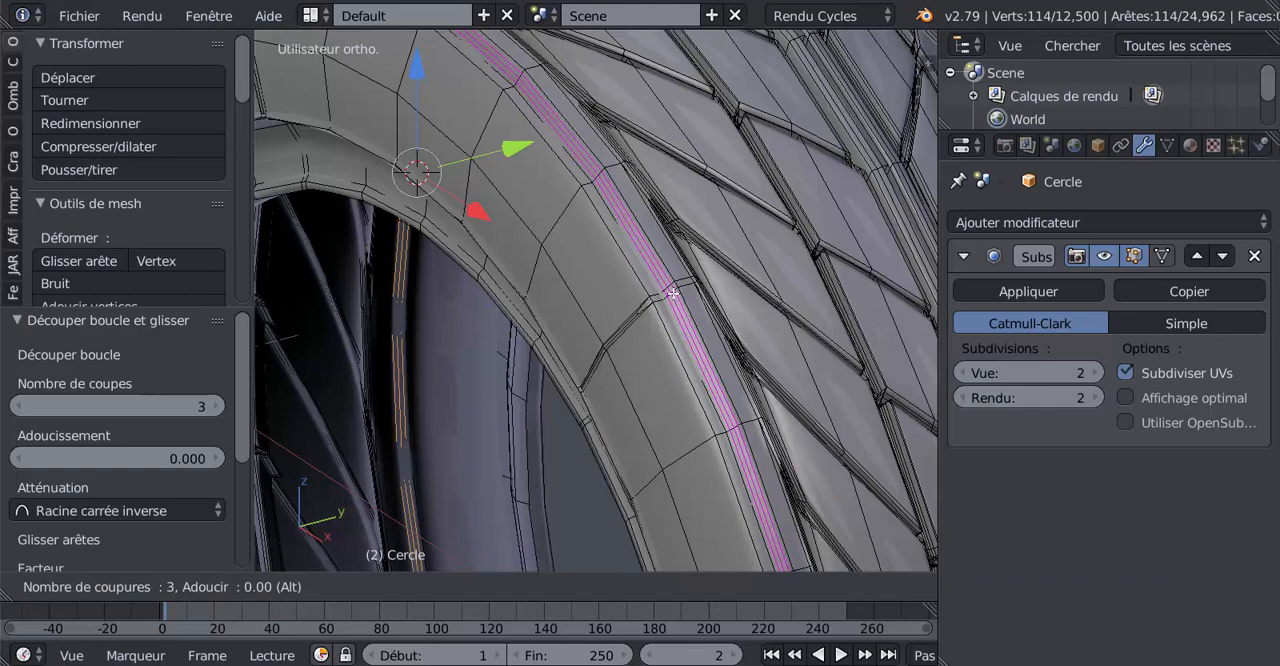
click(673, 293)
right_click(673, 295)
key(Tab)
Examine the transition between sidewall and tread around the new loops, in both the edit mesh and the smoothed tyre
scroll(824, 332, down, 4)
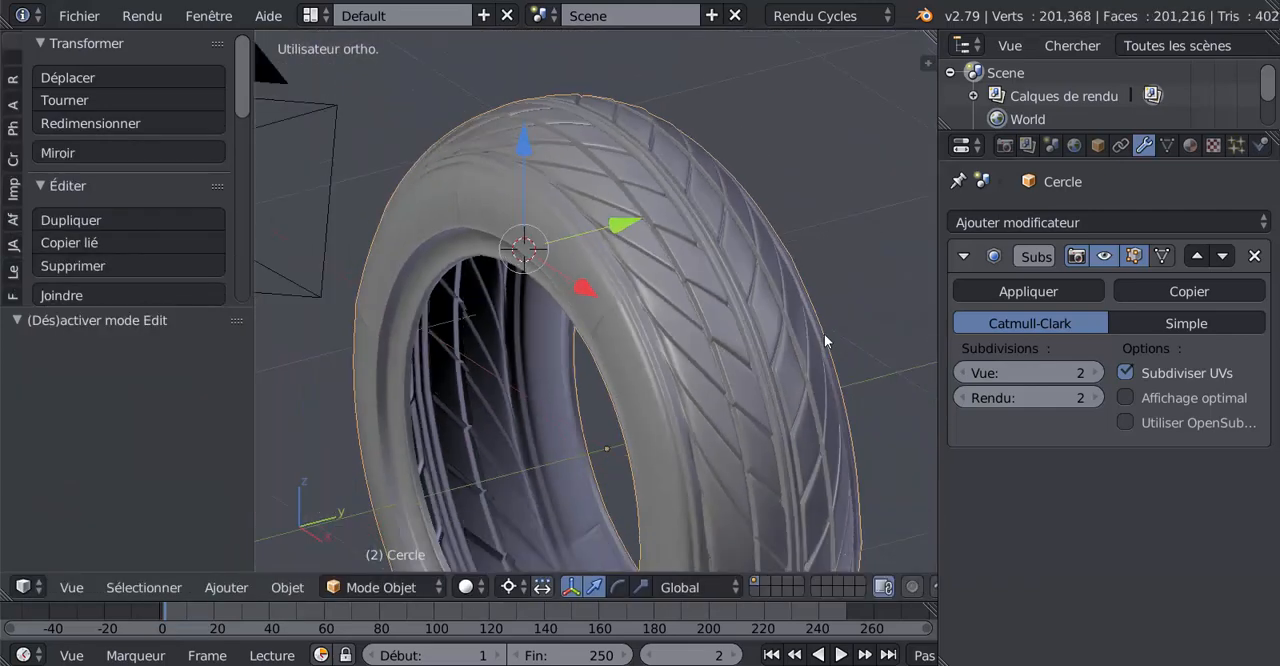
middle_drag(738, 349, 608, 288)
scroll(575, 363, up, 4)
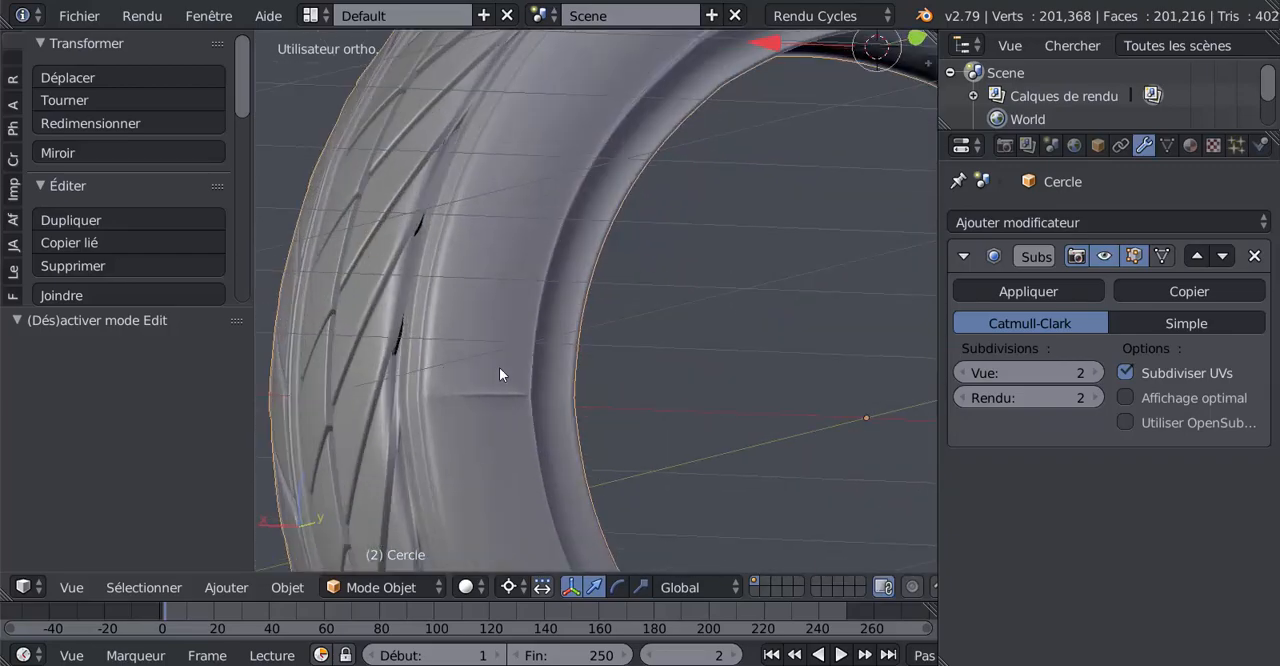
key(Tab)
scroll(401, 370, up, 2)
scroll(401, 370, down, 4)
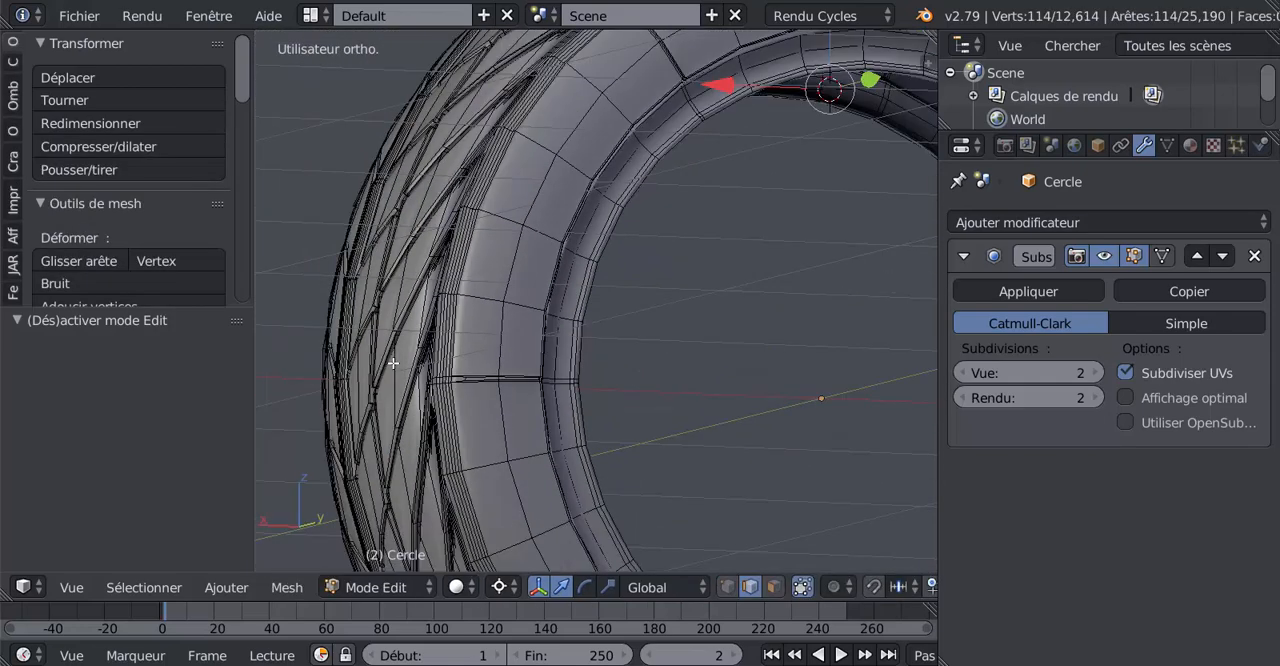
key(Tab)
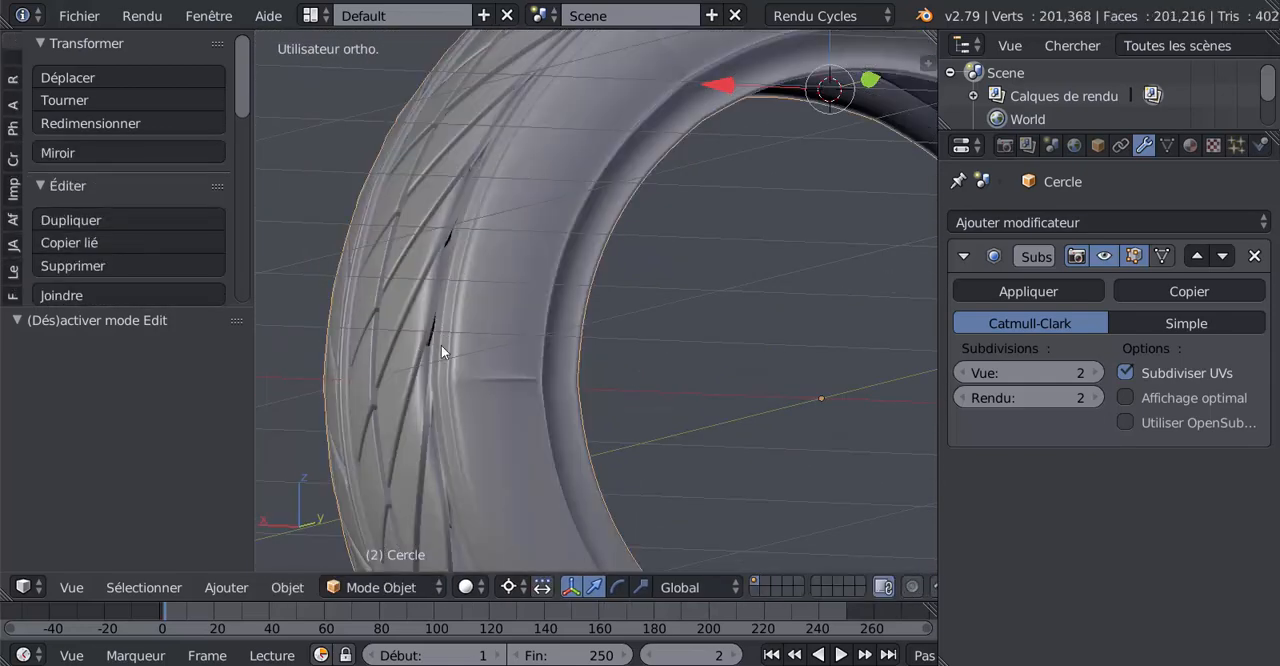
scroll(440, 300, down, 3)
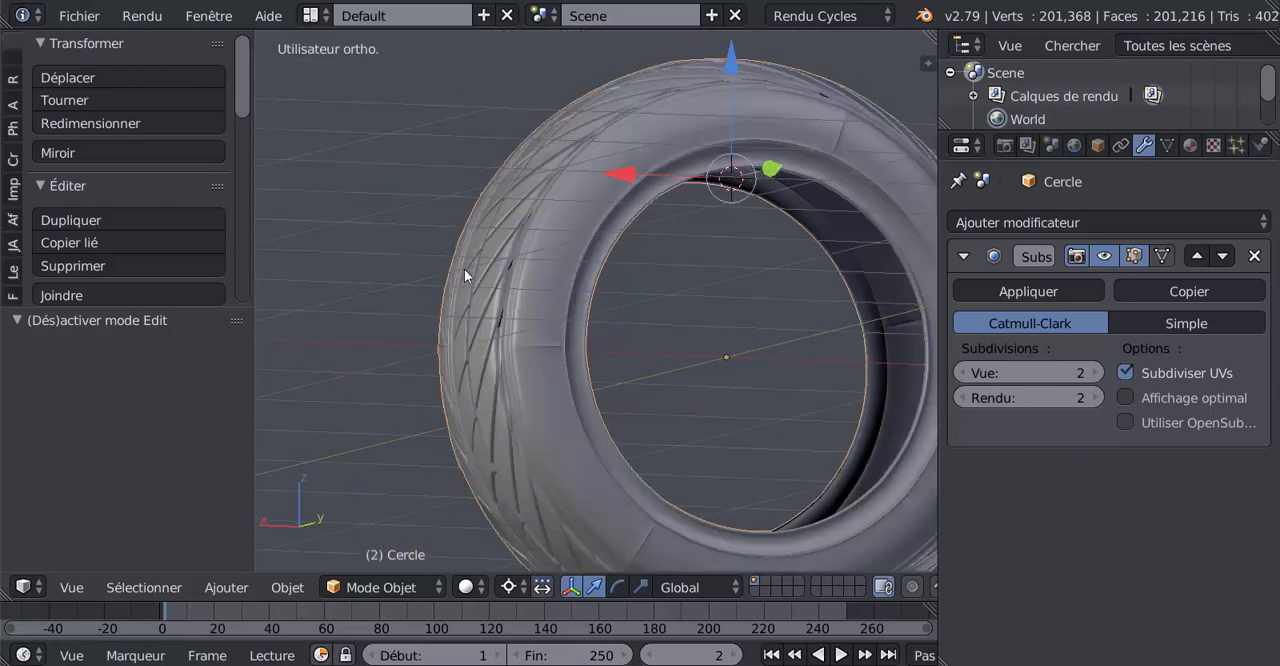
Set the viewport's pivot point to the median (Barycentre) in object mode
middle_drag(464, 269, 530, 406)
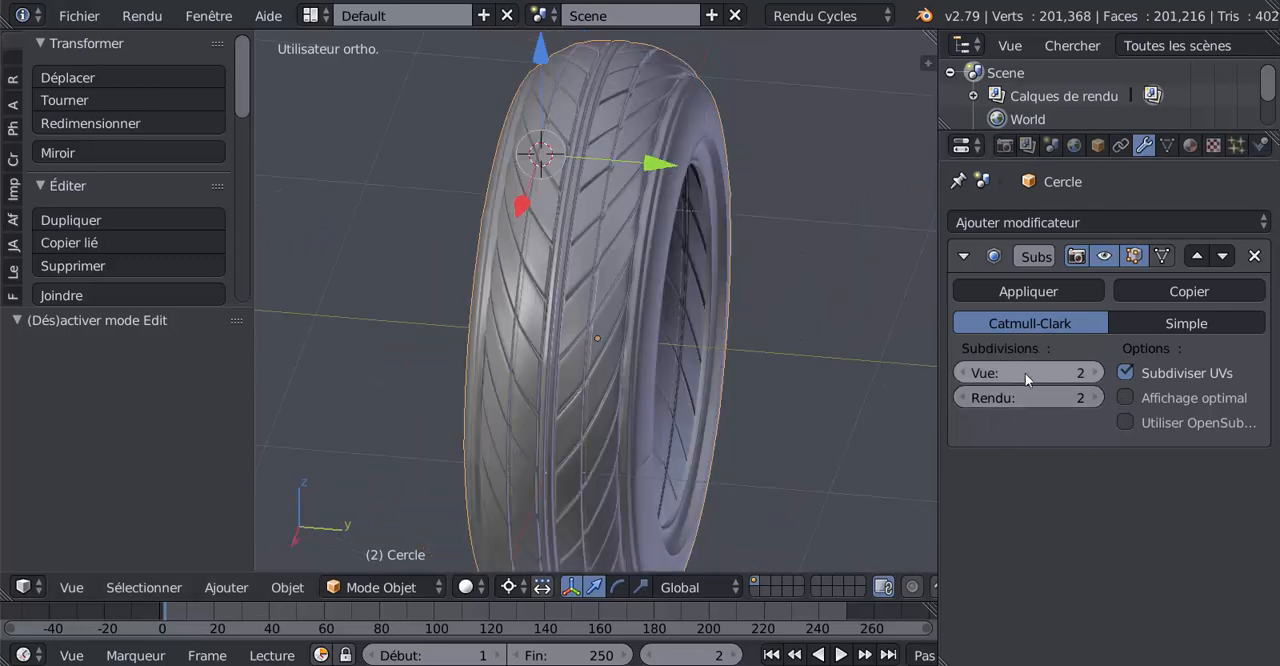
key(Tab)
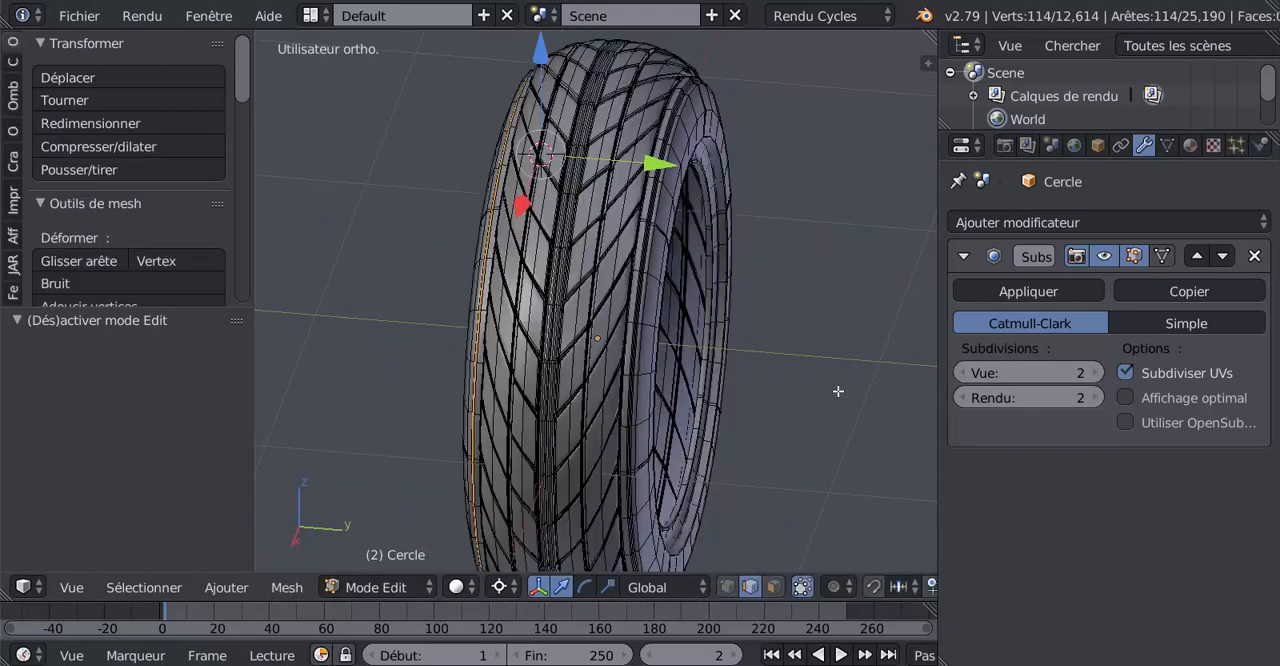
middle_drag(838, 391, 720, 363)
key(Tab)
scroll(722, 366, down, 3)
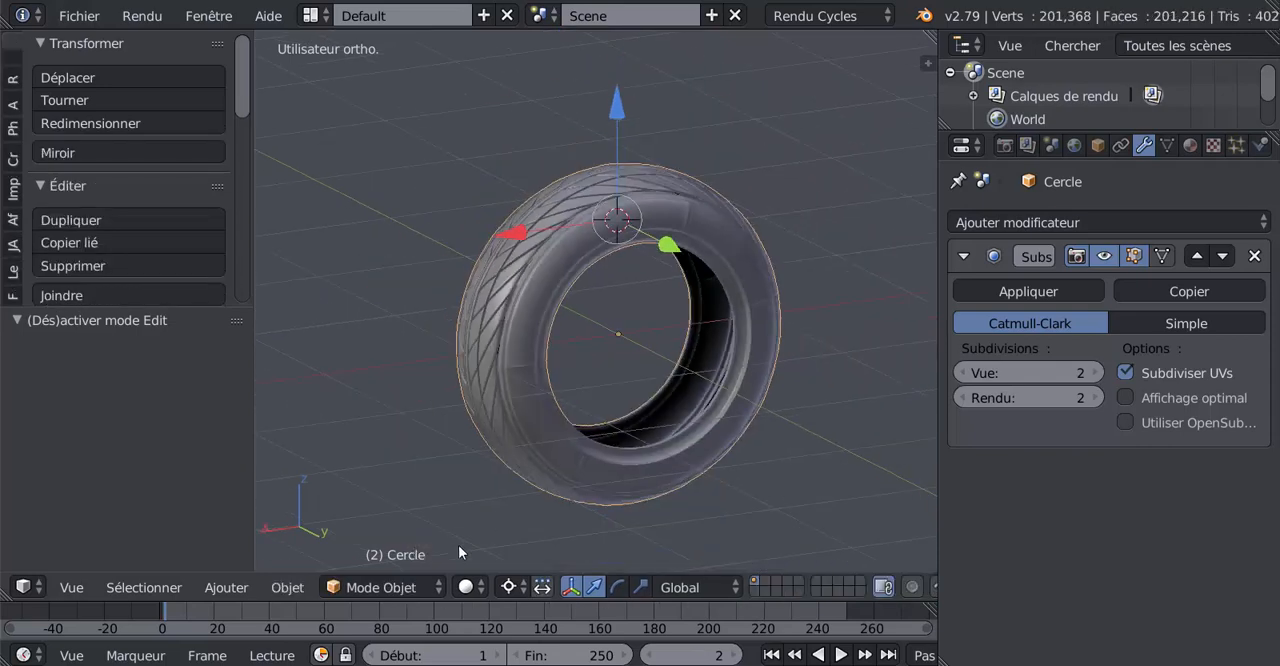
click(508, 587)
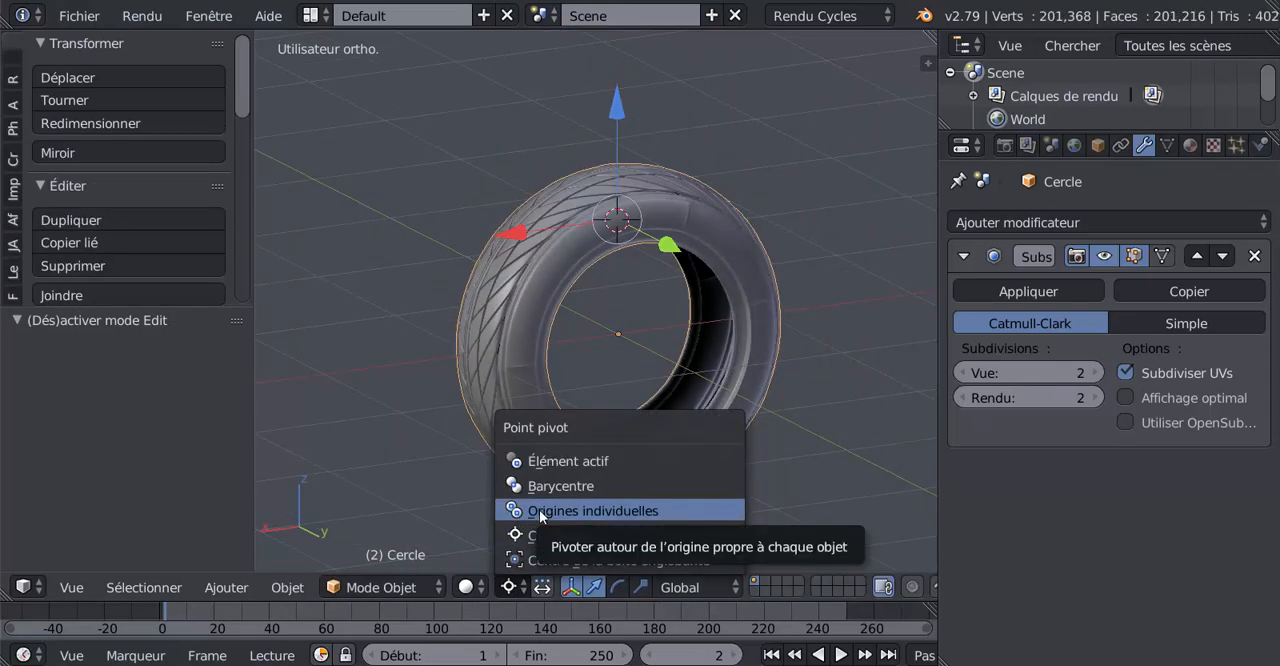
click(539, 484)
Select the tyre's entire mesh in edit mode and remove its duplicate vertices
middle_drag(539, 484, 668, 448)
key(Tab)
key(a)
key(a)
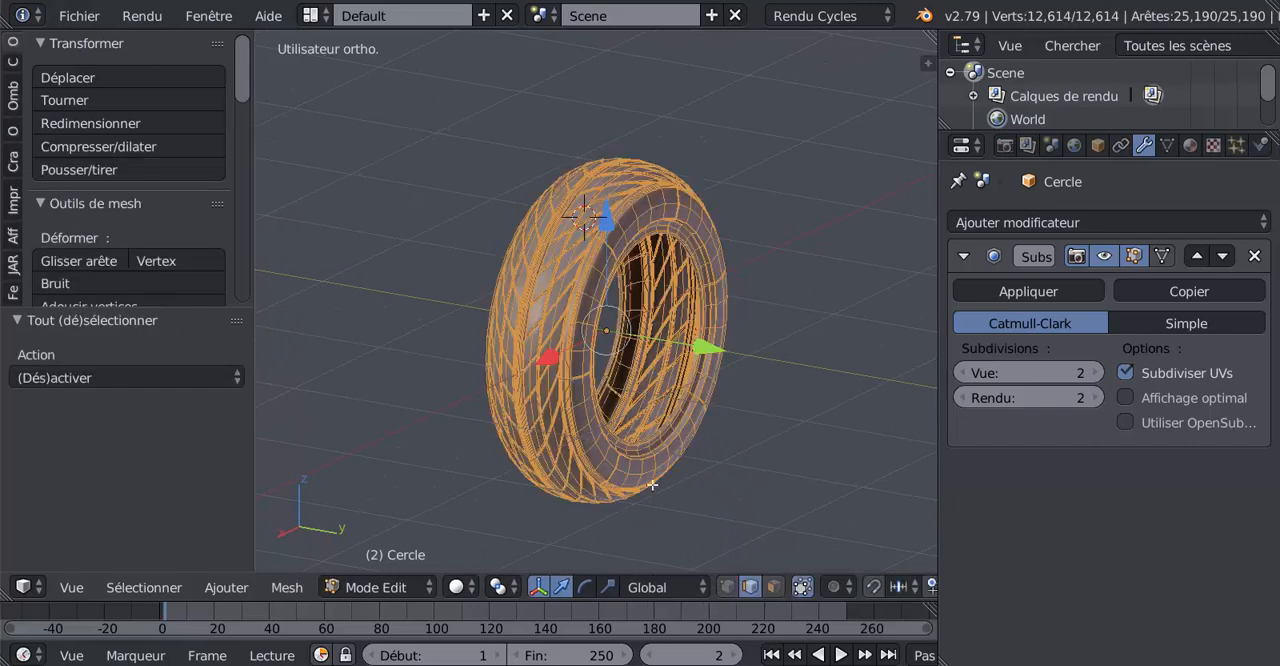
scroll(654, 491, up, 2)
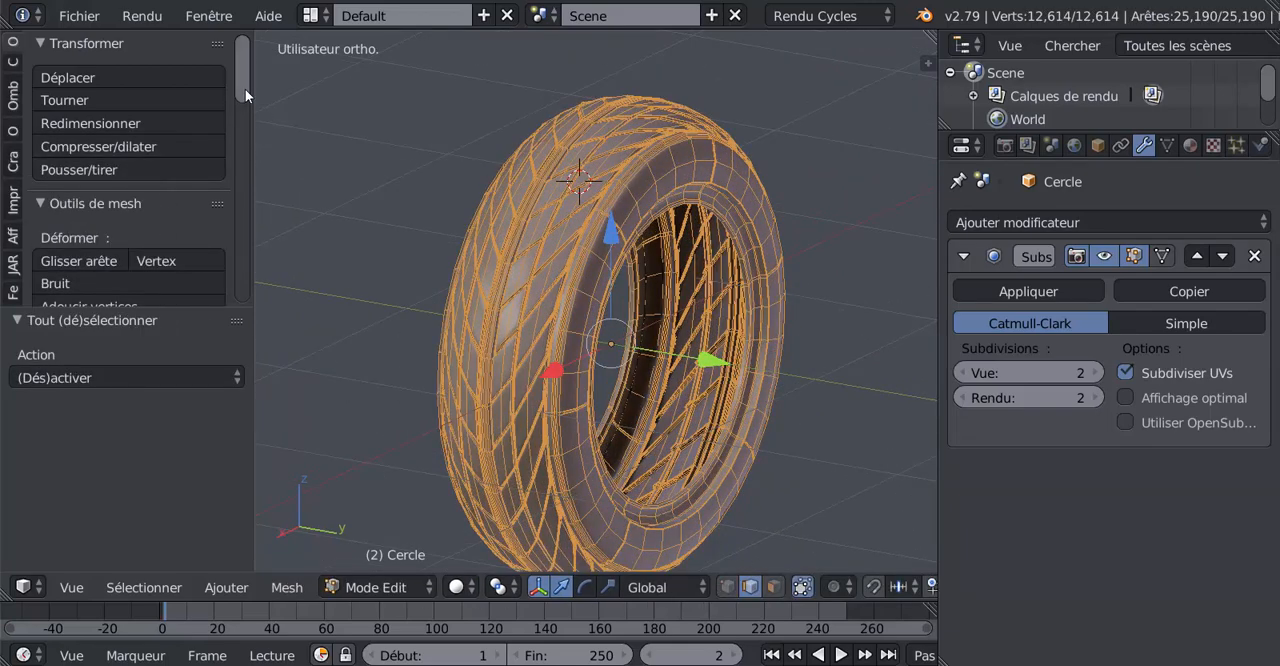
drag(245, 89, 253, 239)
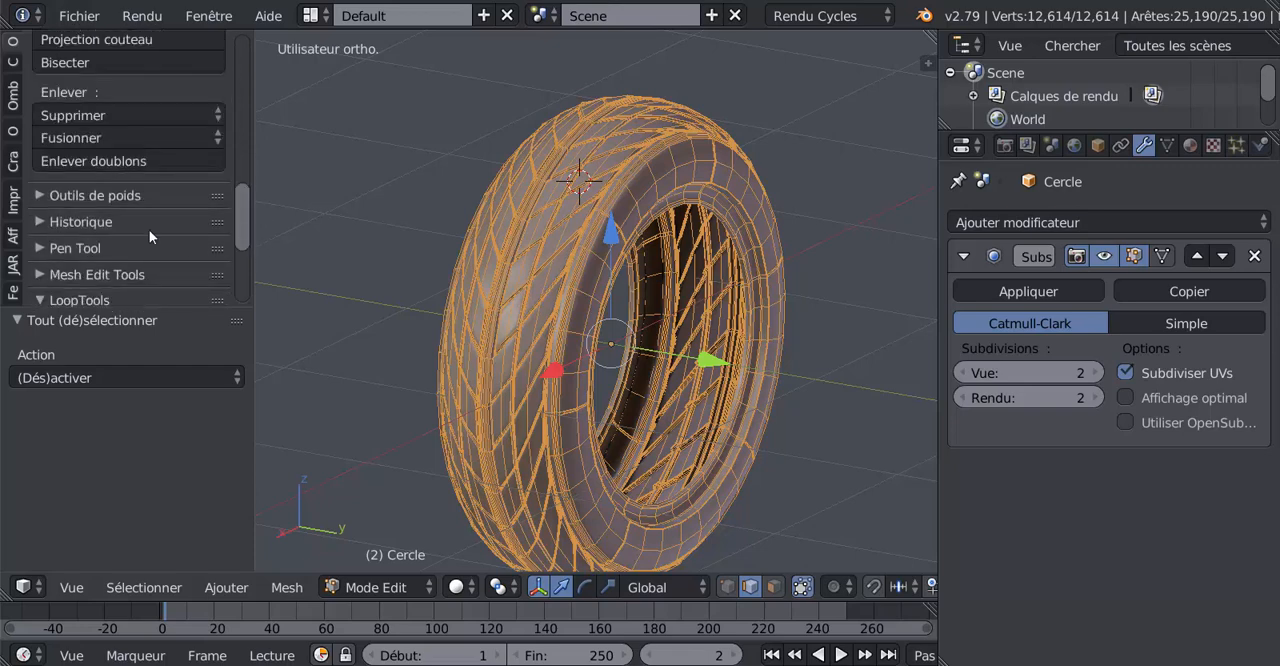
click(93, 160)
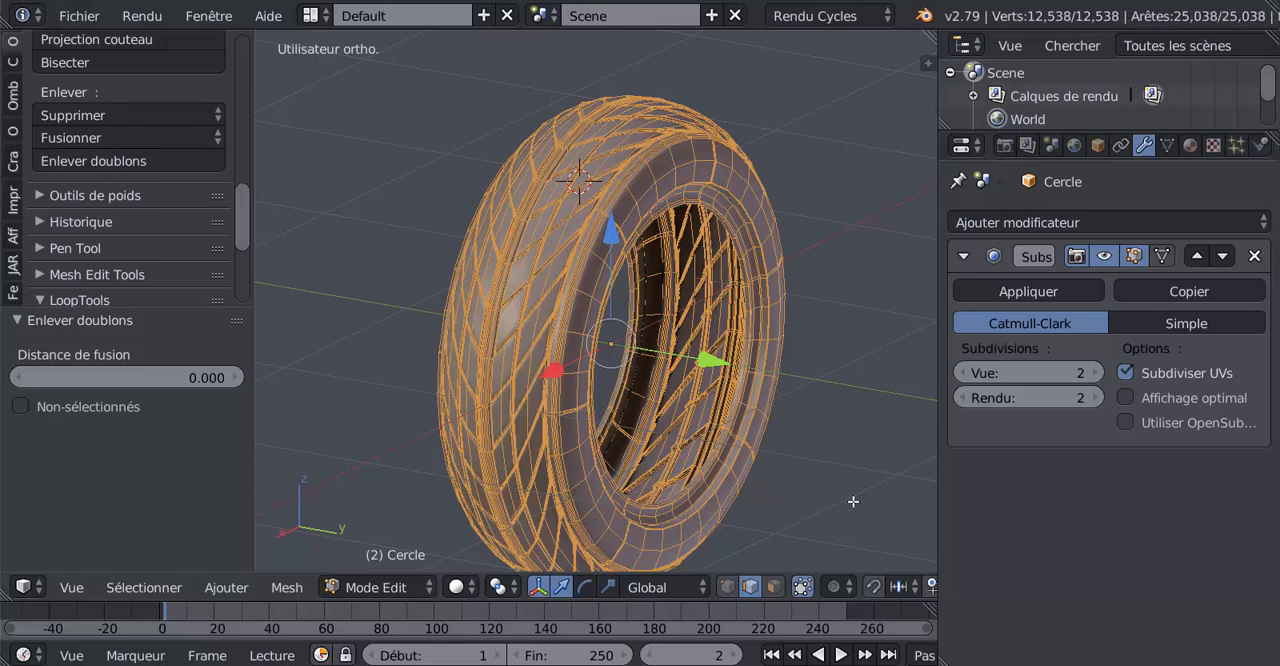
Inspect the cleaned mesh in wireframe and the smoothed tyre from both sides in object mode
key(z)
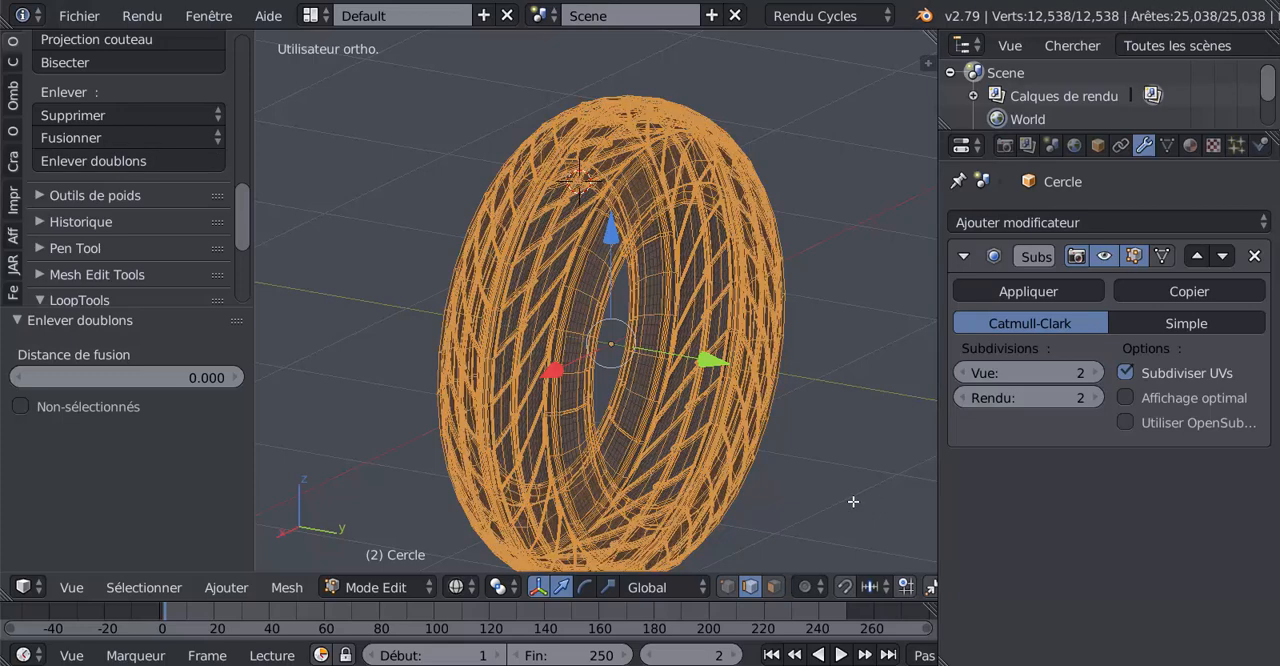
key(Tab)
key(z)
mouse_move(853, 500)
middle_down()
mouse_move(790, 489)
mouse_move(793, 426)
mouse_move(897, 436)
mouse_move(213, 438)
middle_up()
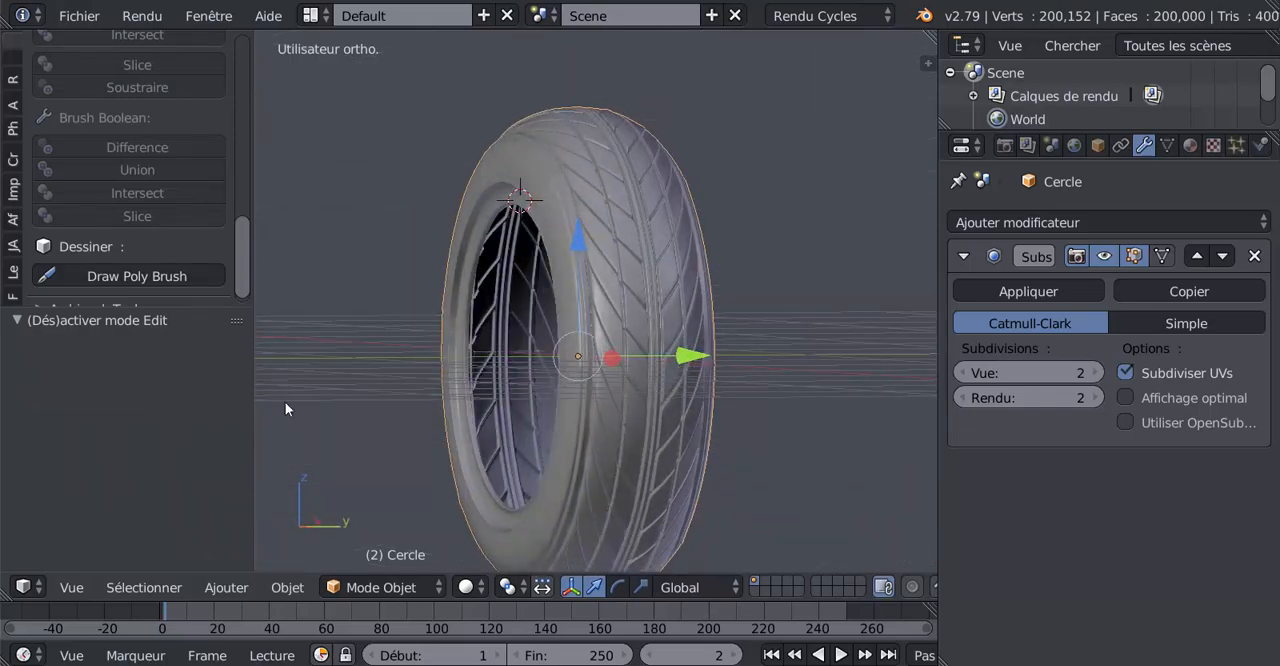
middle_drag(285, 404, 806, 410)
middle_drag(825, 327, 582, 456)
scroll(569, 458, up, 3)
scroll(569, 458, down, 1)
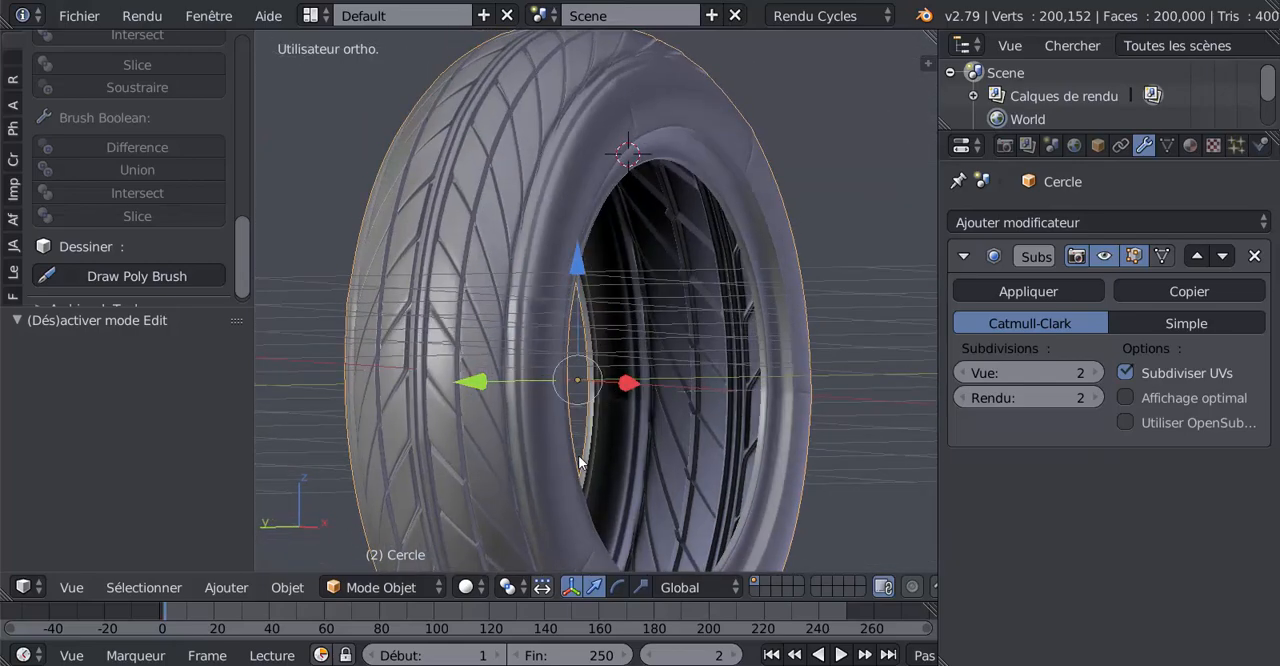
Compare the edit mesh with the smoothed tyre, examining the tread grooves, sidewall and inner rim
key(Tab)
scroll(584, 455, up, 5)
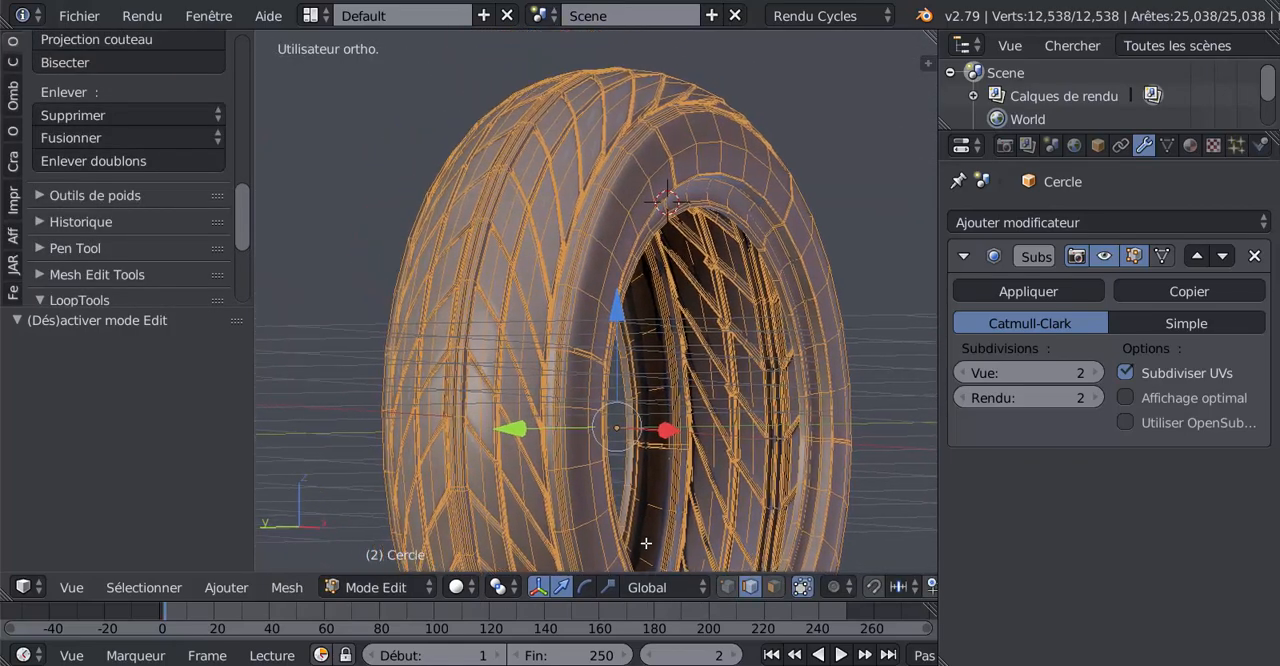
middle_drag(690, 427, 684, 459)
key(Tab)
scroll(685, 459, down, 7)
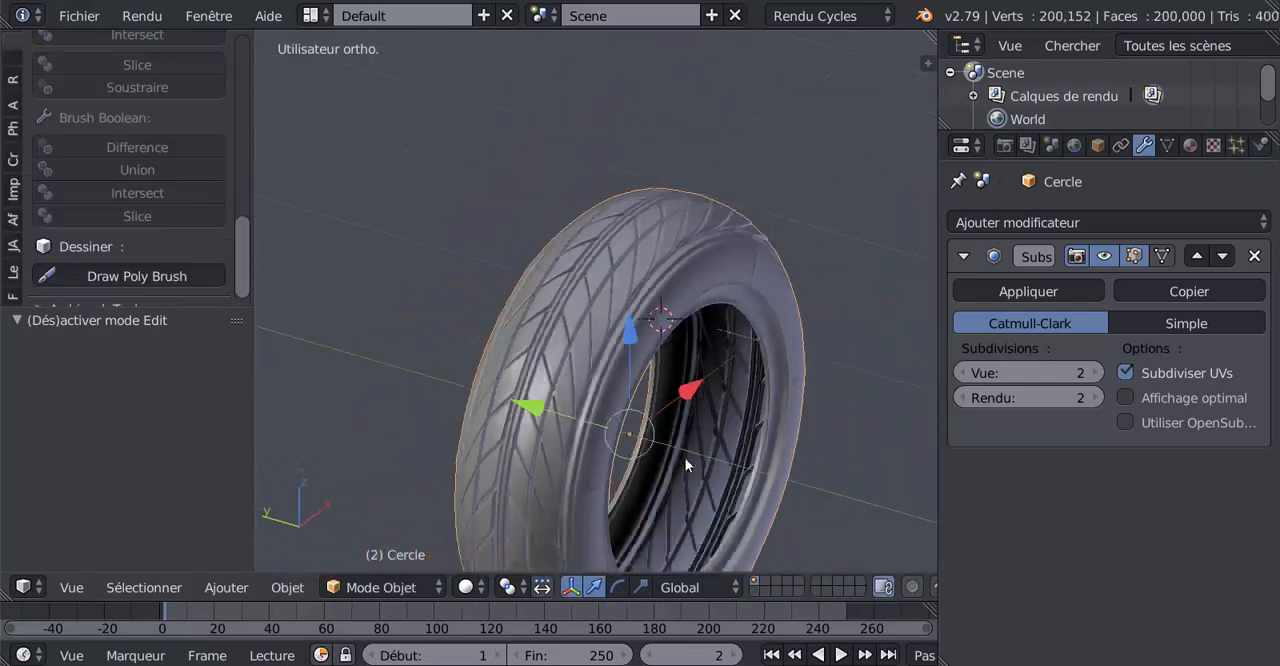
middle_drag(700, 455, 673, 488)
key(KP_3)
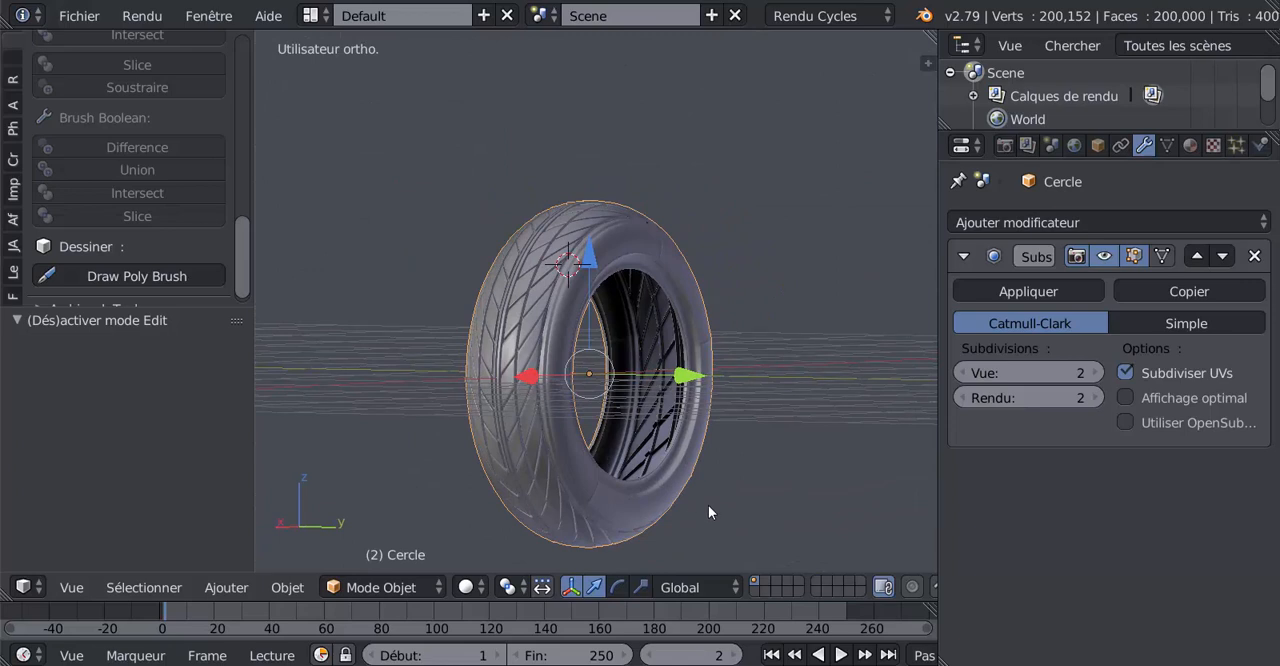
Preview the tyre spinning around the global Y axis without keeping the rotation
key(r)
key(y)
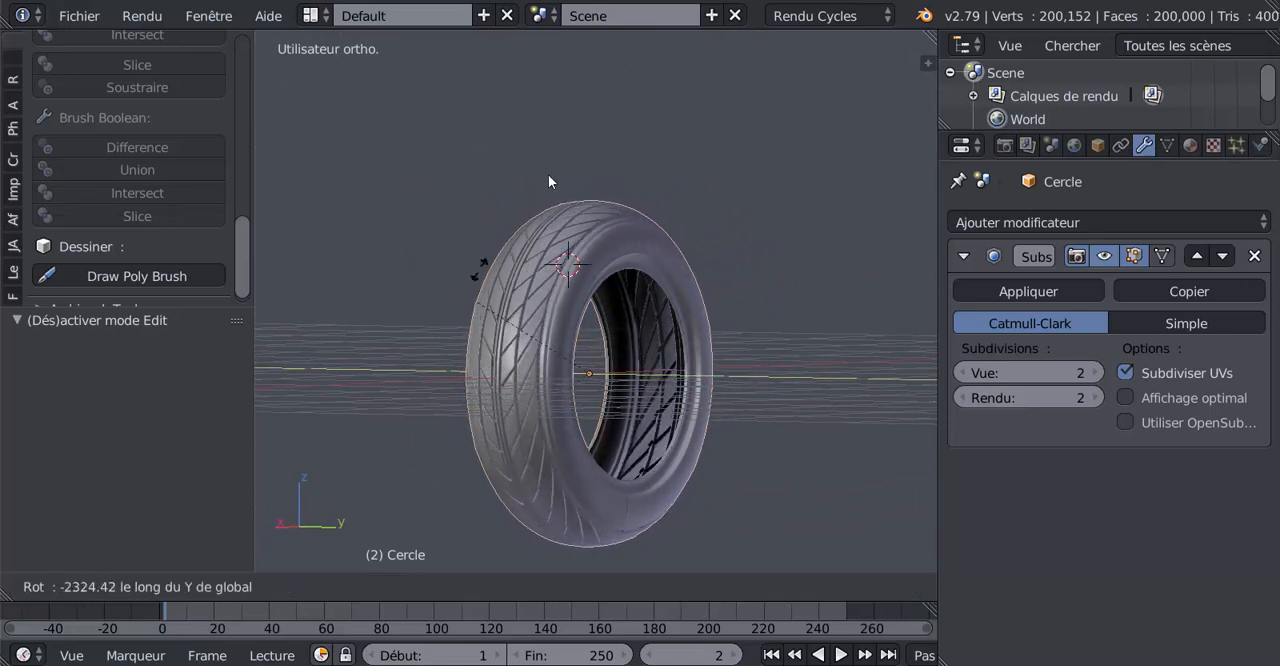
right_click(567, 290)
Narrow the whole tyre by scaling it to 0.677 along the Y axis in object mode
middle_drag(600, 322, 671, 339)
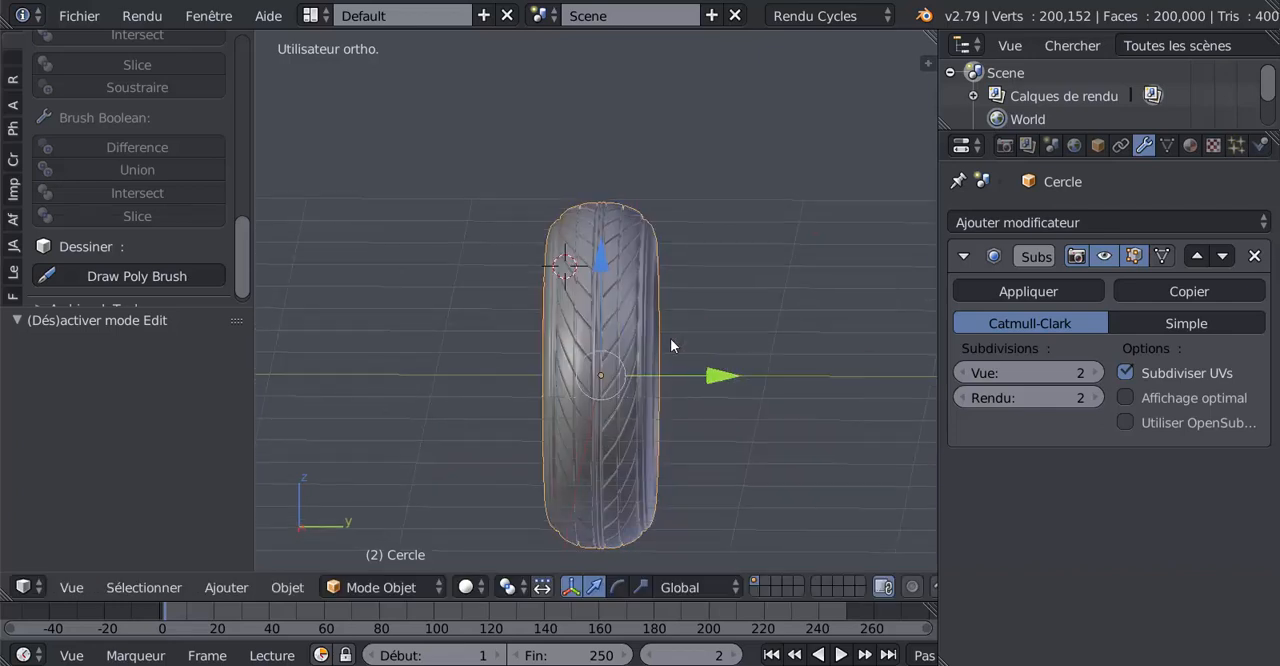
click(642, 586)
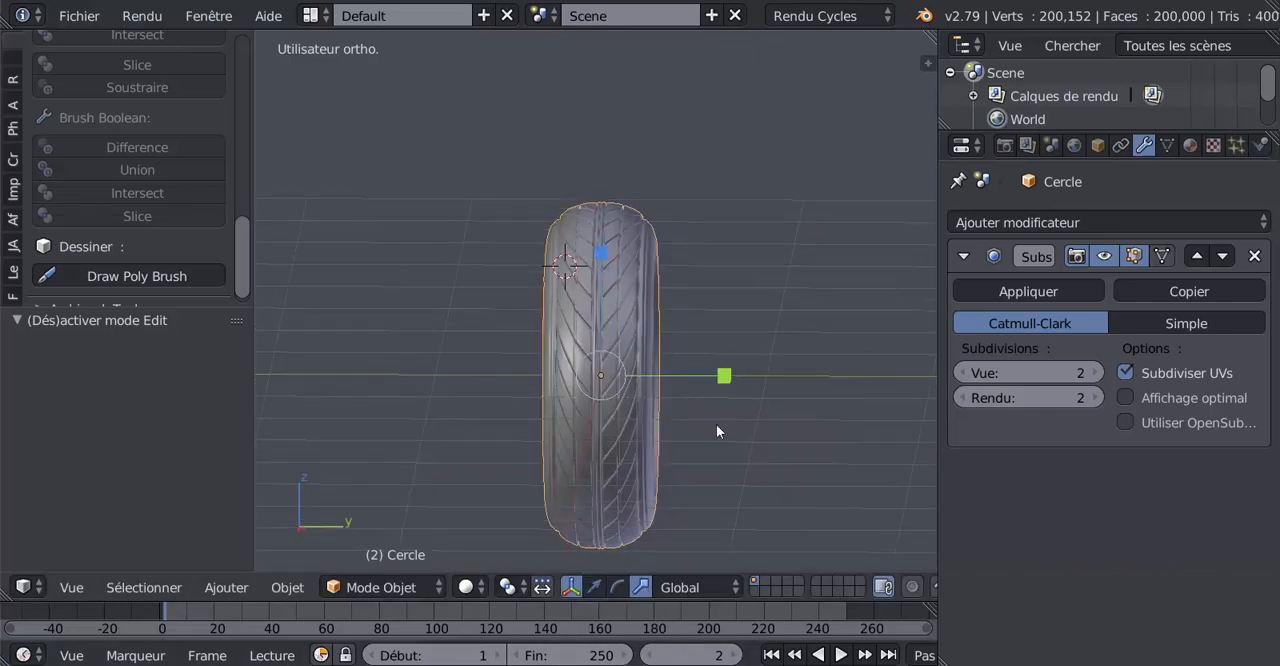
drag(724, 375, 681, 369)
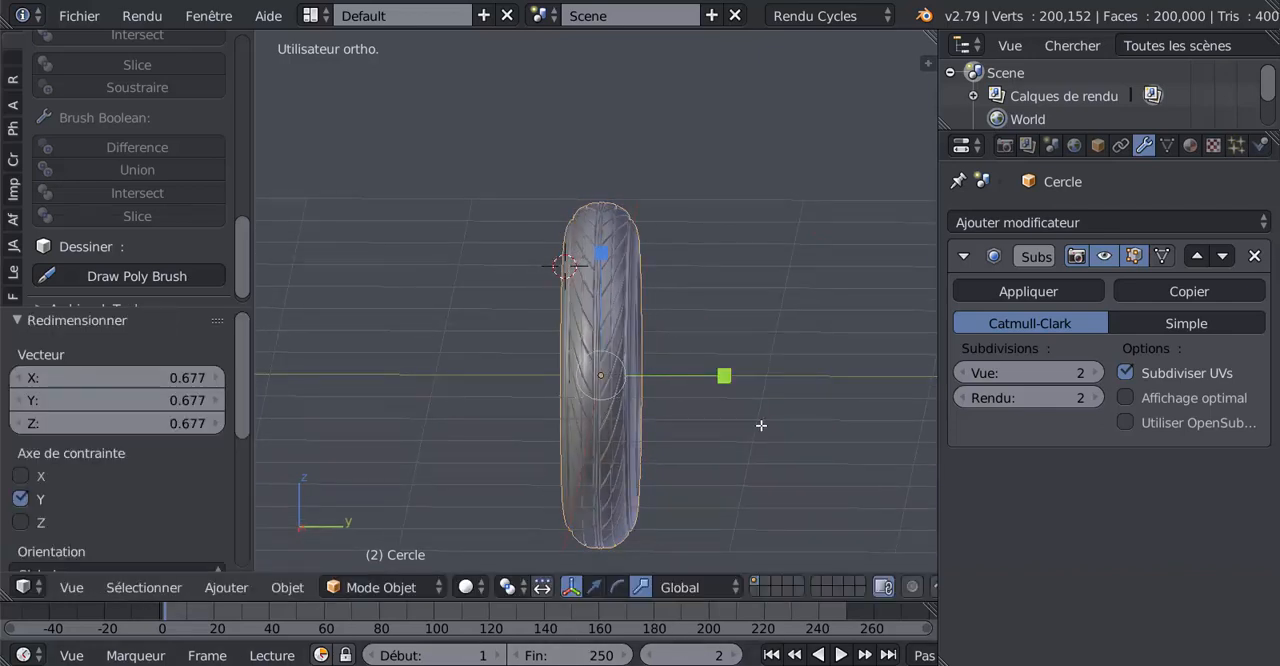
key(Tab)
middle_drag(761, 425, 703, 443)
key(Tab)
key(Tab)
key(Tab)
Widen the tyre by scaling it by about 2.4 along the global Y axis
click(711, 369)
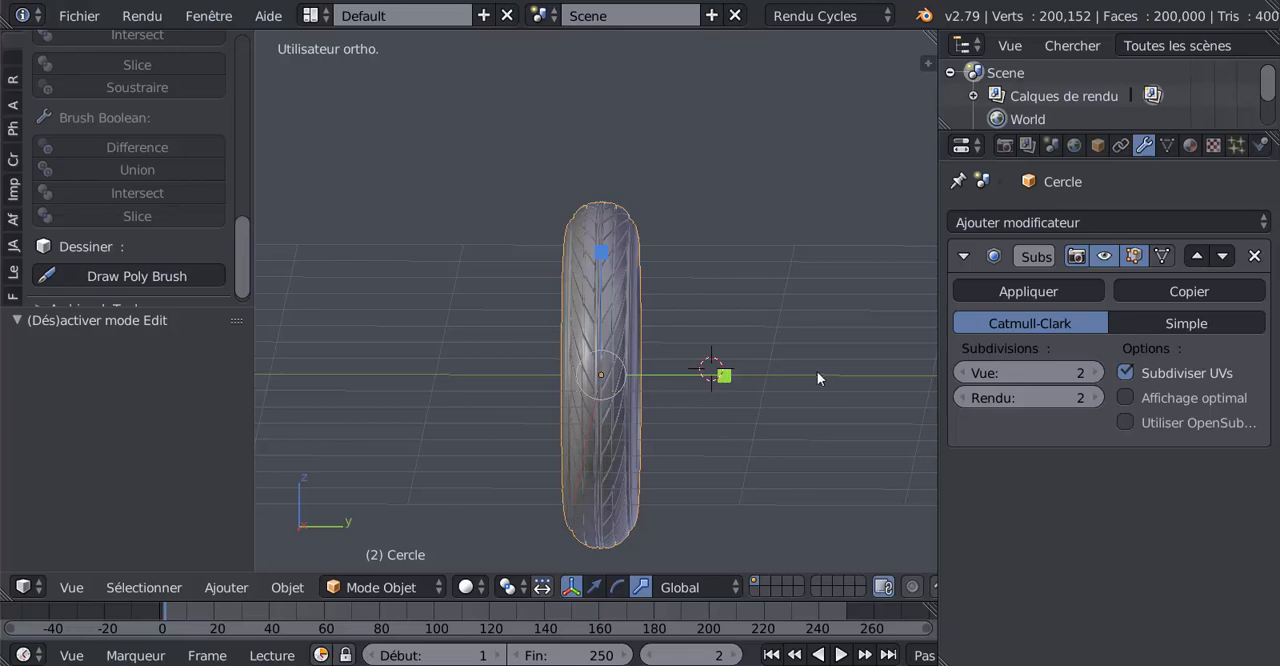
key(s)
key(y)
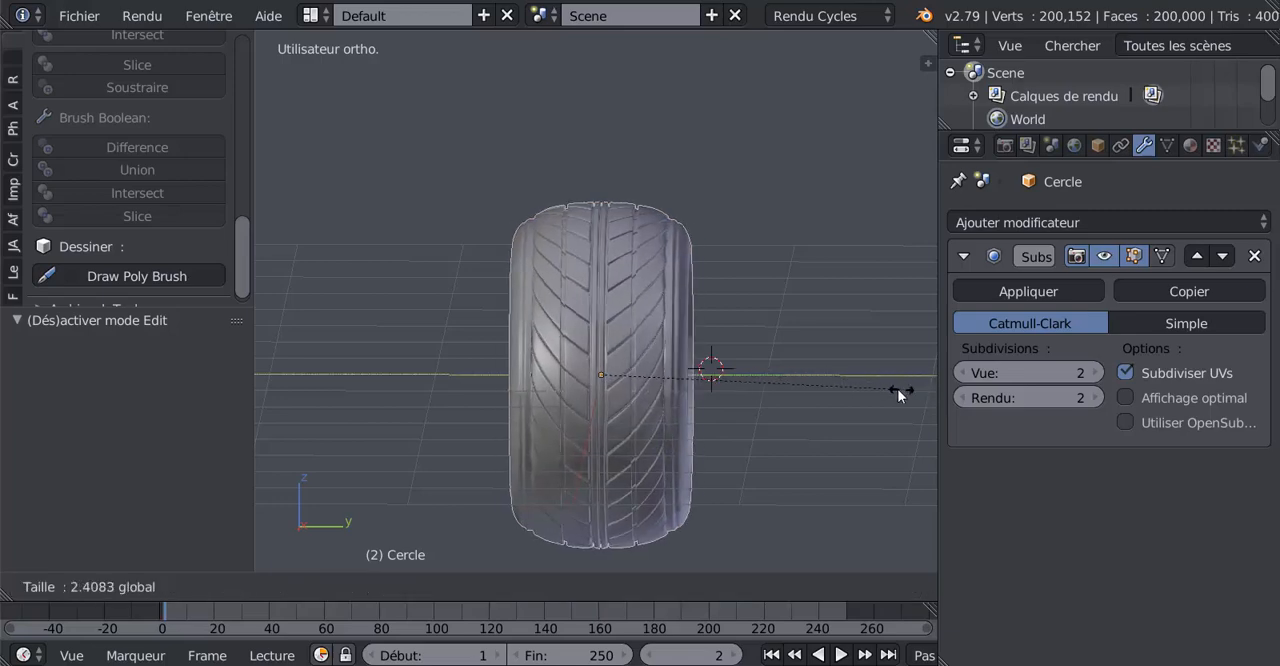
click(897, 388)
Examine the widened tyre's tread pattern and sidewall, in both the edit mesh and the smoothed object
key(Tab)
middle_drag(885, 397, 866, 429)
key(Tab)
scroll(772, 456, up, 3)
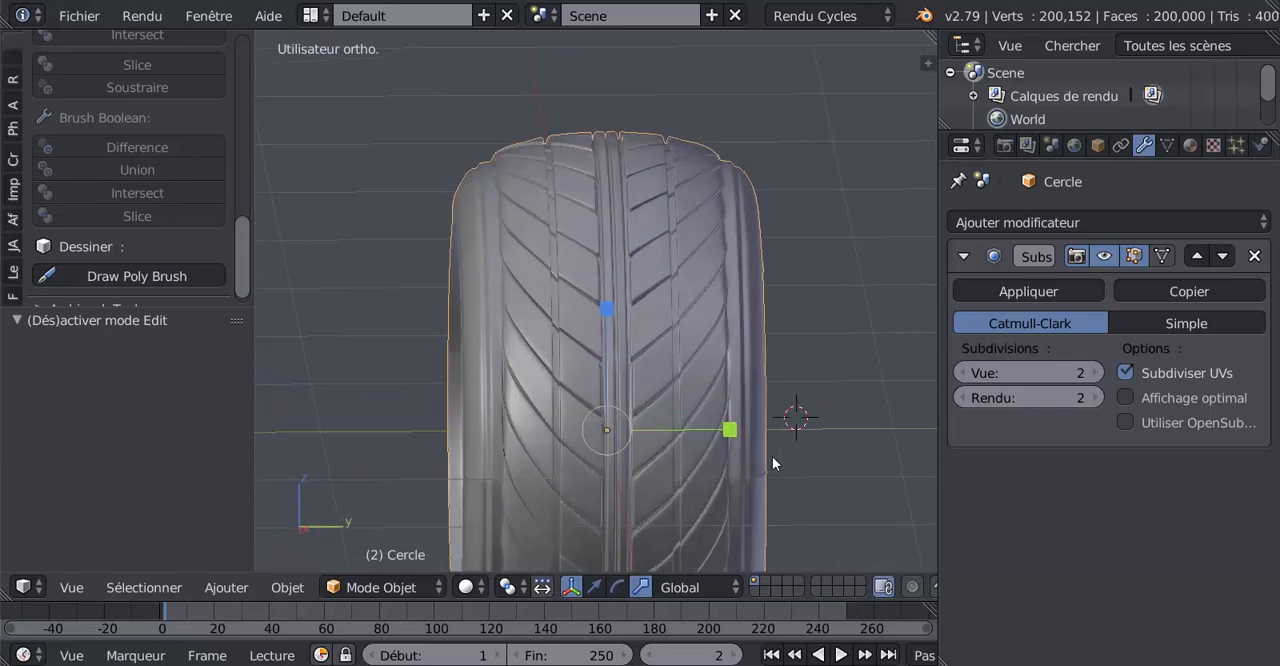
middle_drag(772, 456, 689, 407)
scroll(643, 398, down, 2)
scroll(668, 423, up, 1)
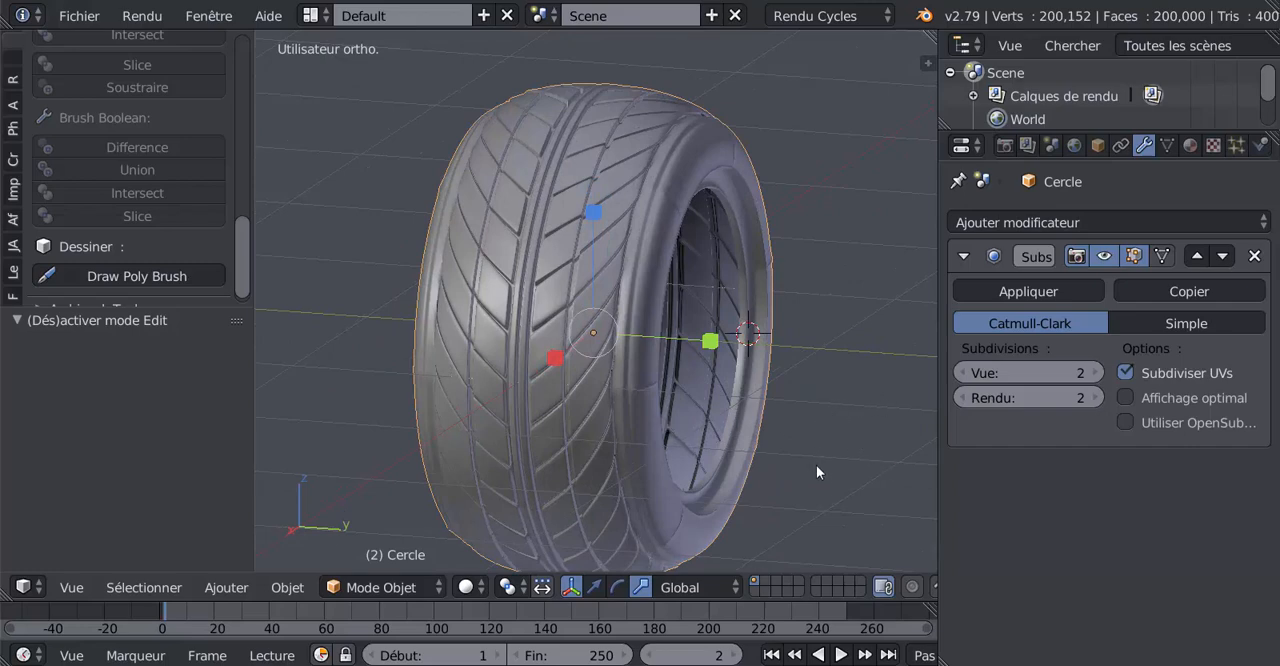
shift+middle_drag(817, 470, 818, 456)
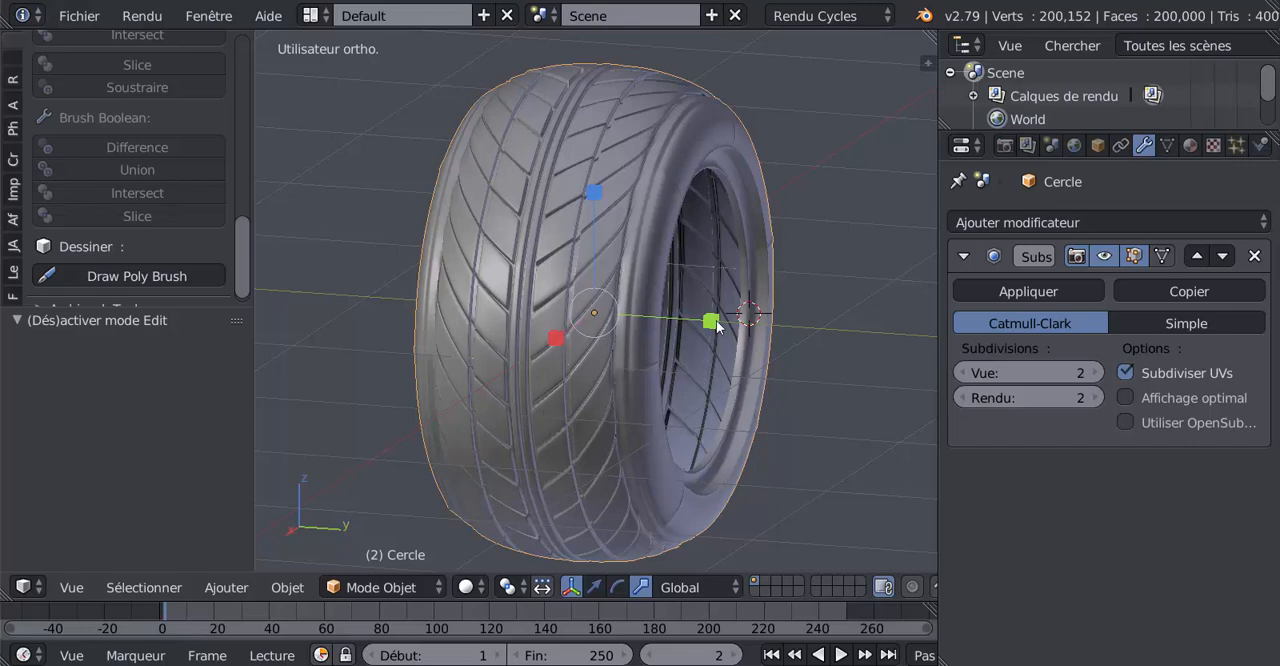
Narrow the whole tyre by scaling it to 0.695 along the global Y axis
drag(717, 325, 676, 323)
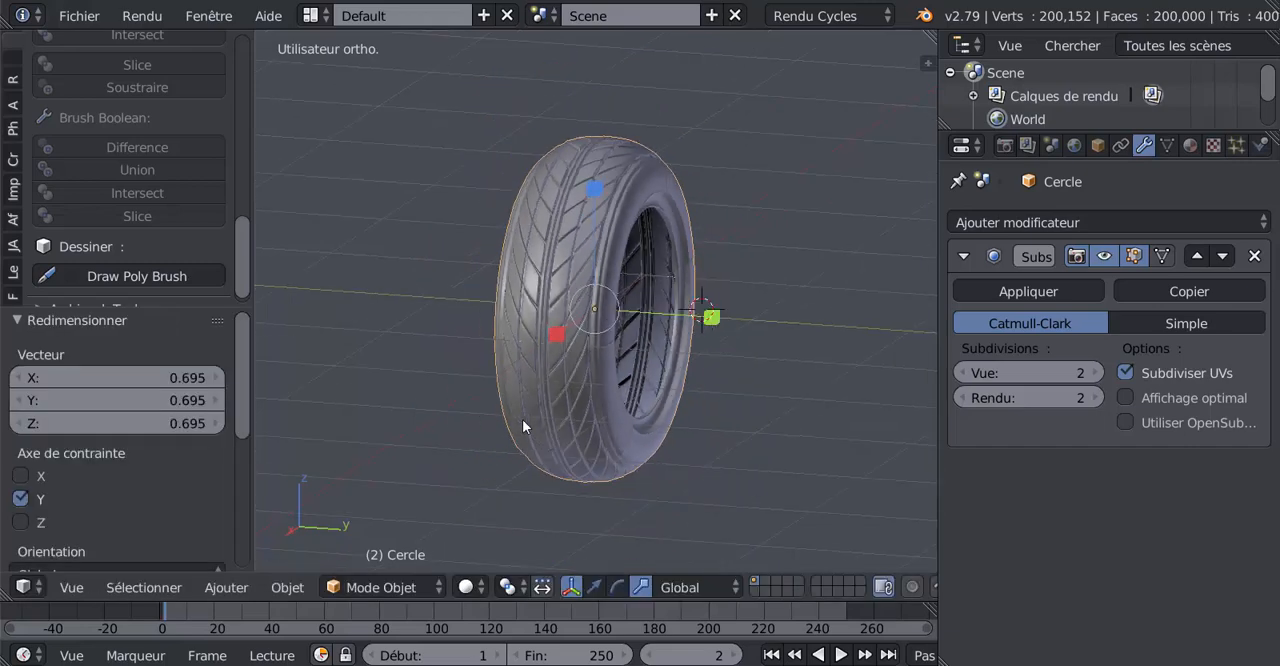
middle_drag(522, 426, 491, 477)
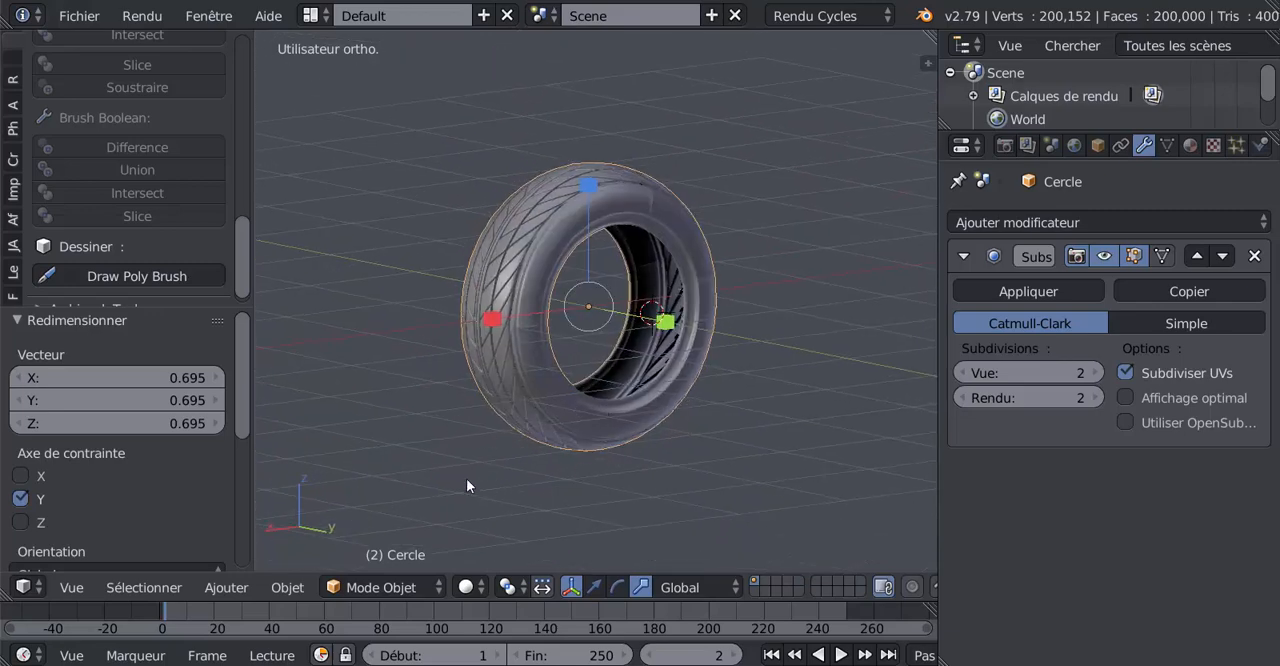
middle_drag(776, 394, 649, 467)
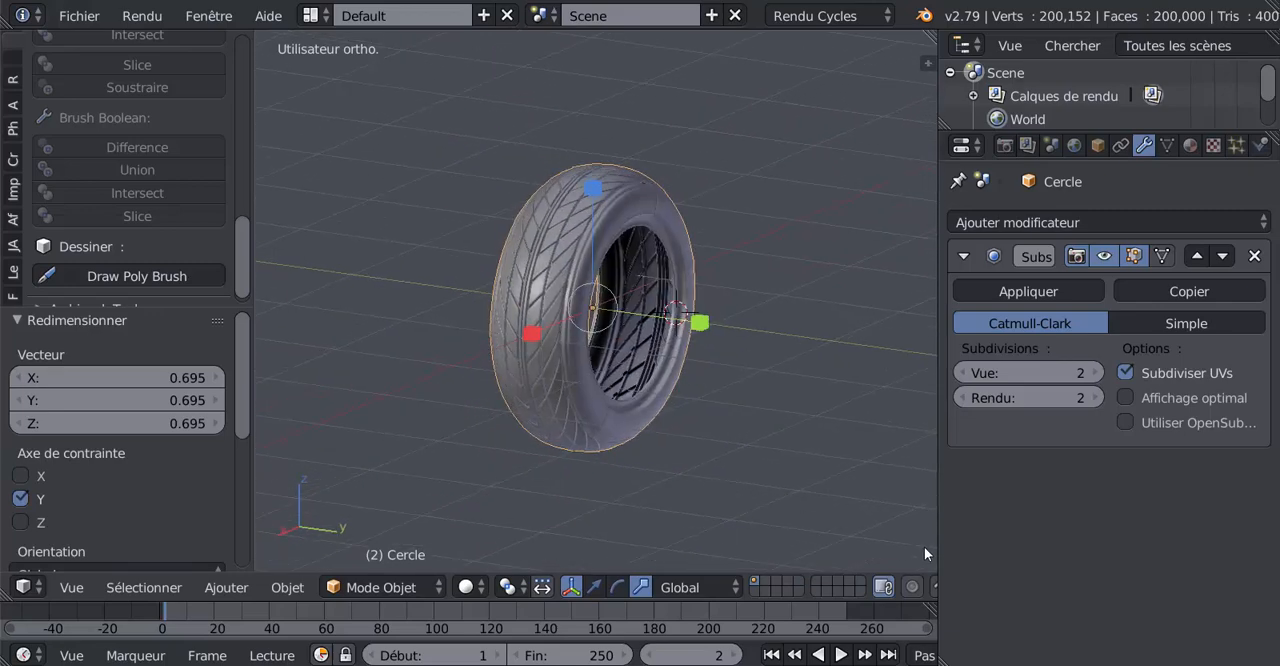
Enlarge the 3D view by narrowing the properties area beside it, and open the list of screen layouts
drag(940, 514, 1005, 514)
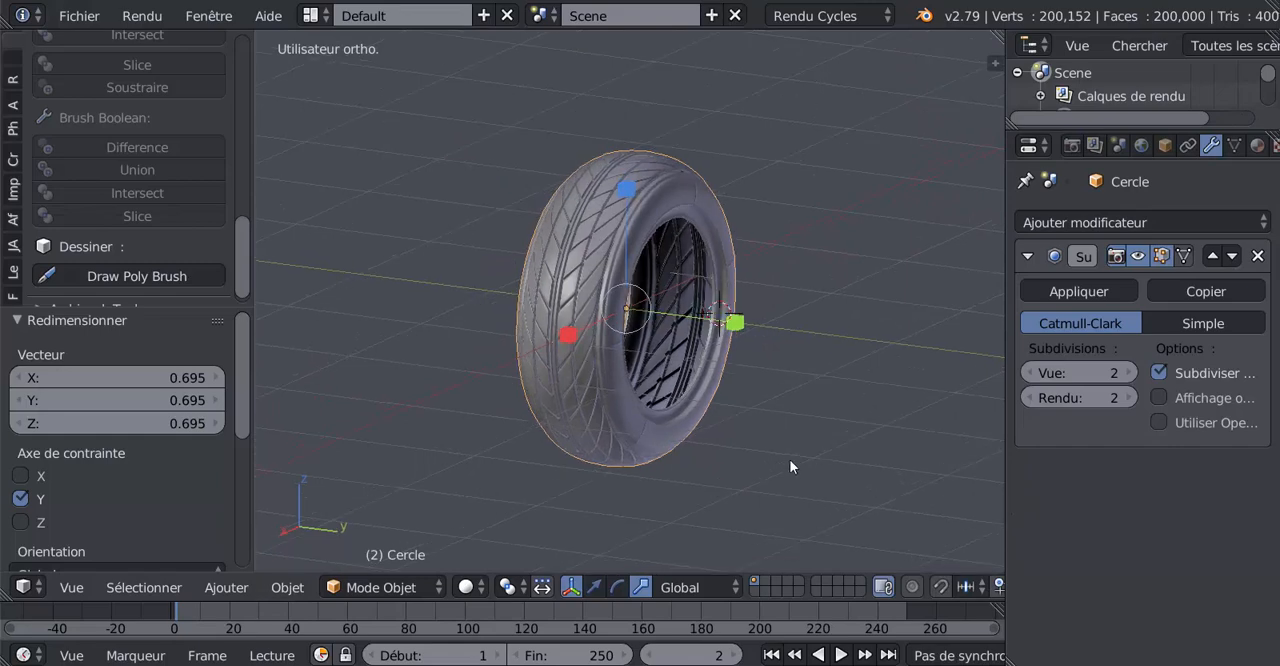
scroll(789, 460, up, 2)
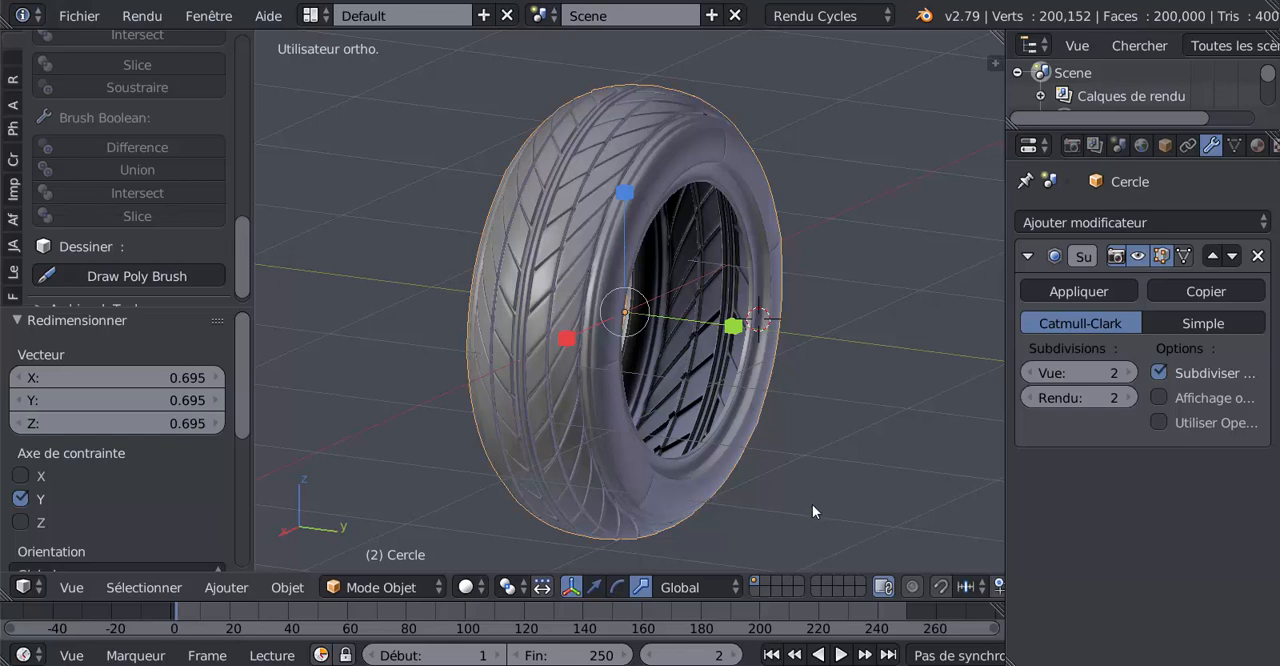
click(311, 15)
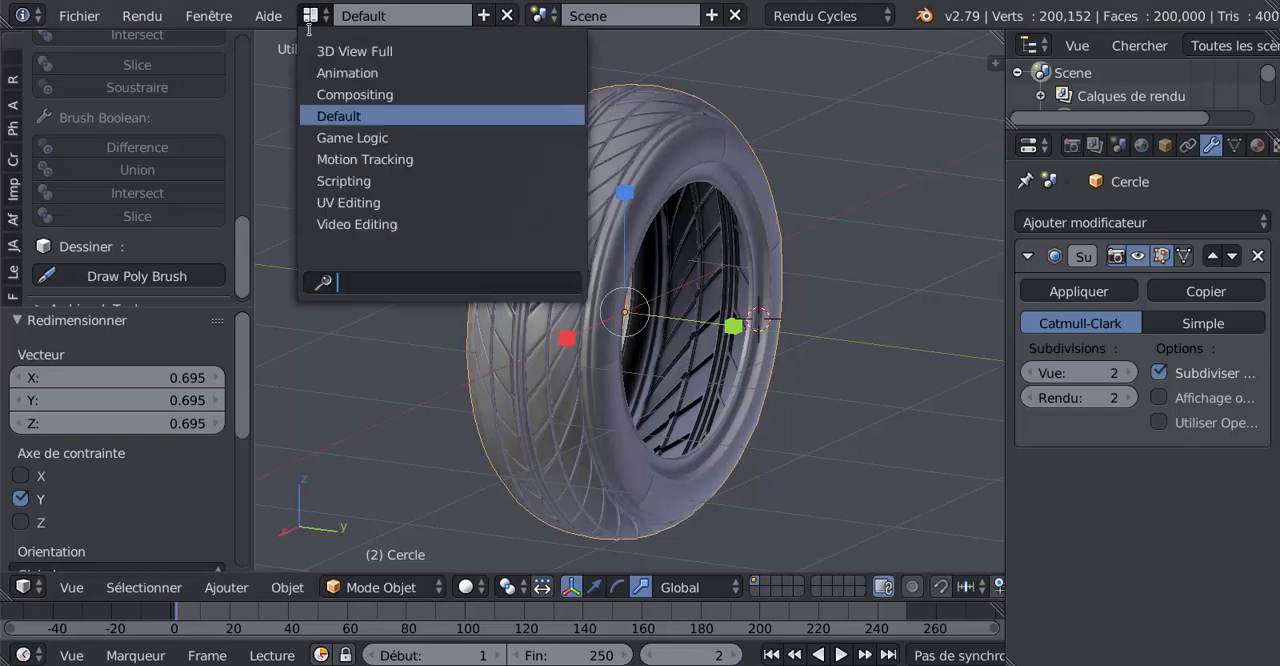